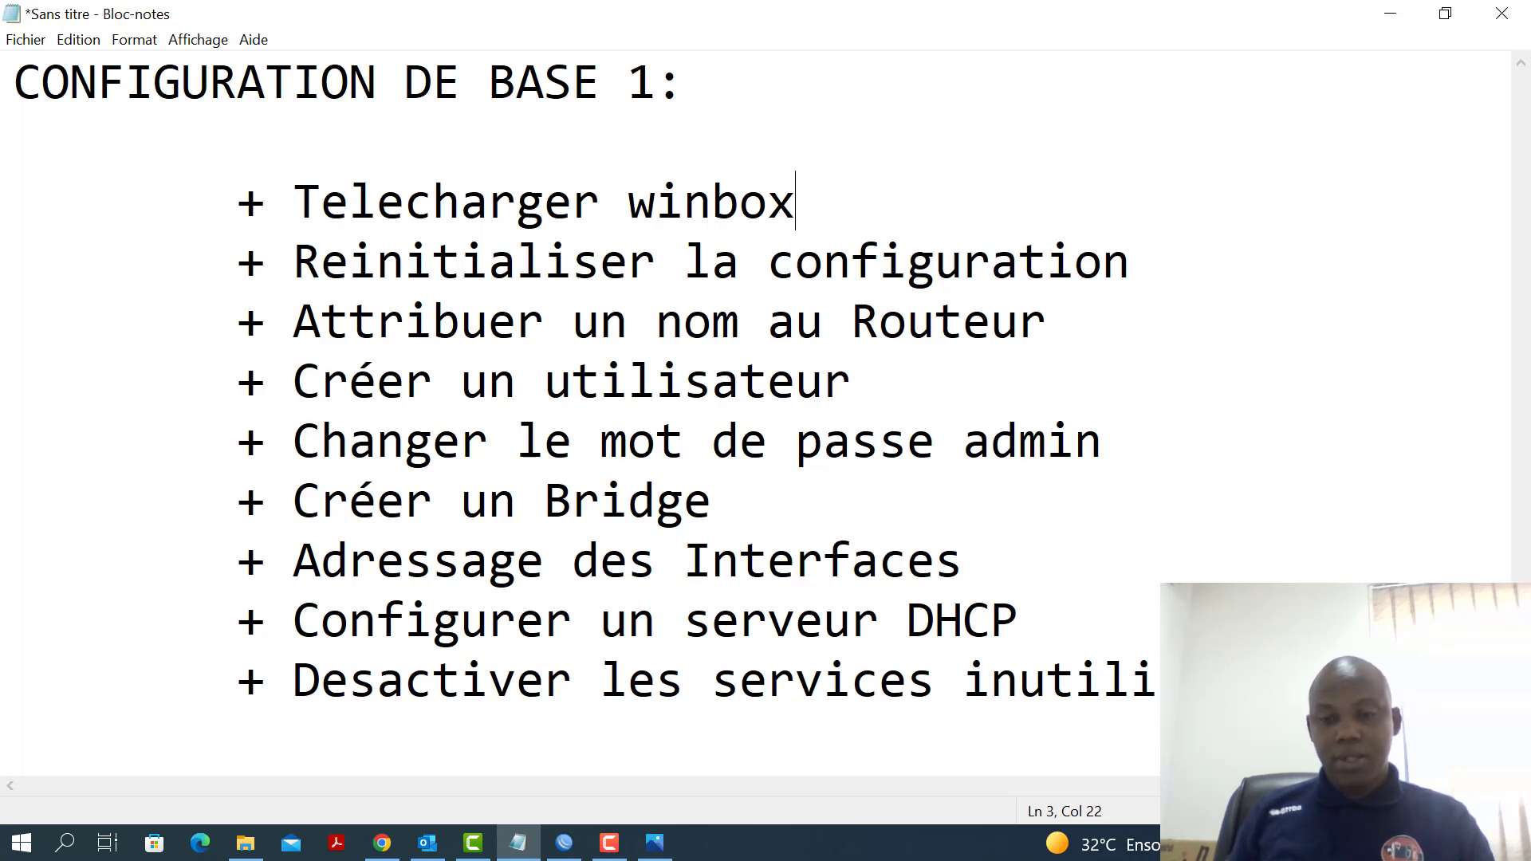
Select 'Telecharger winbox' on line 3 of the Notepad setup checklist
click(623, 852)
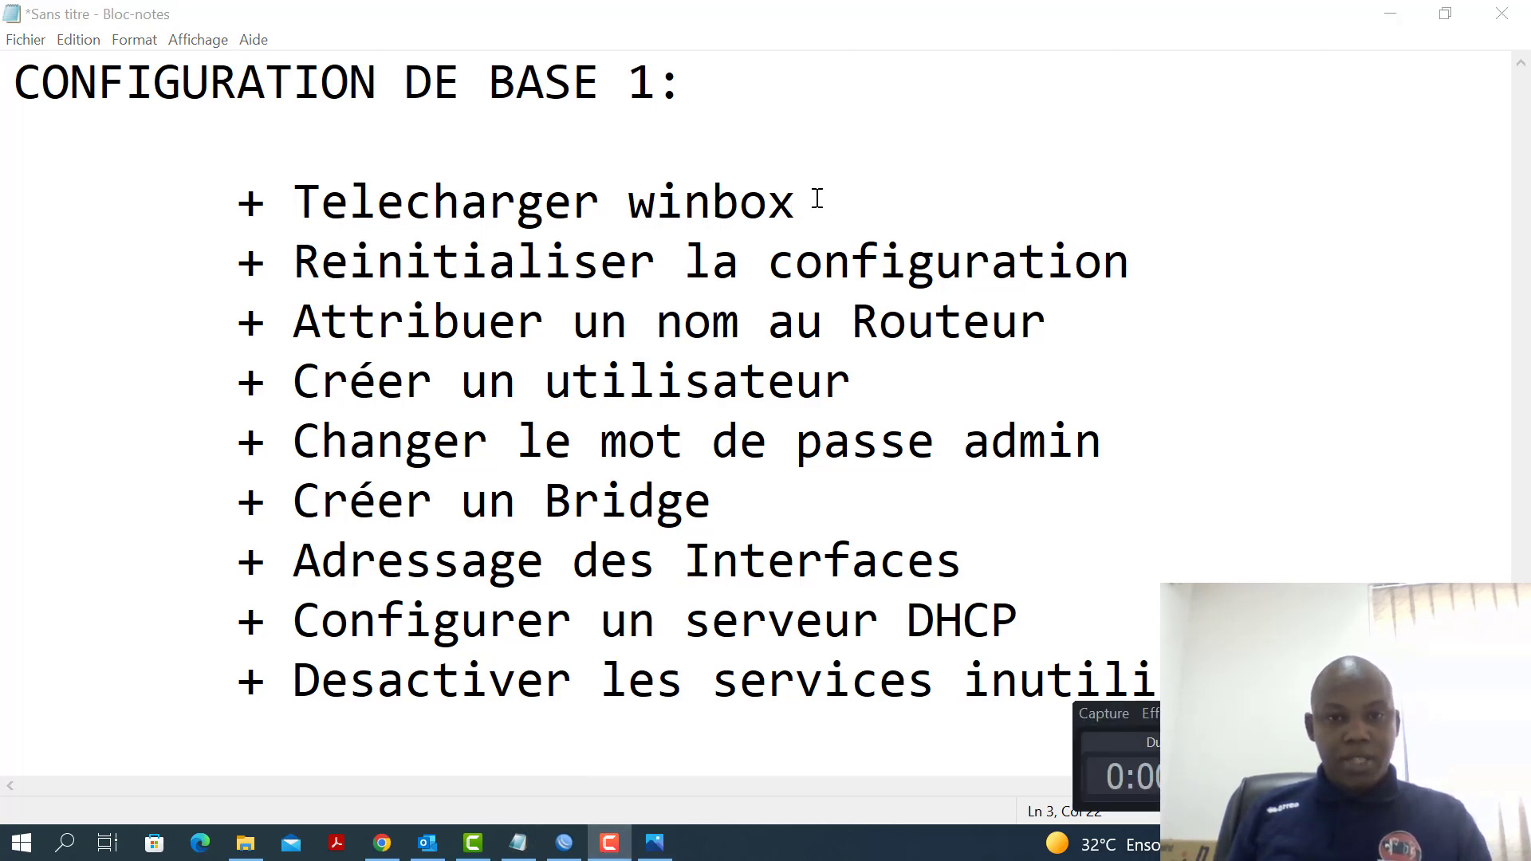
drag(817, 200, 489, 233)
drag(800, 198, 295, 199)
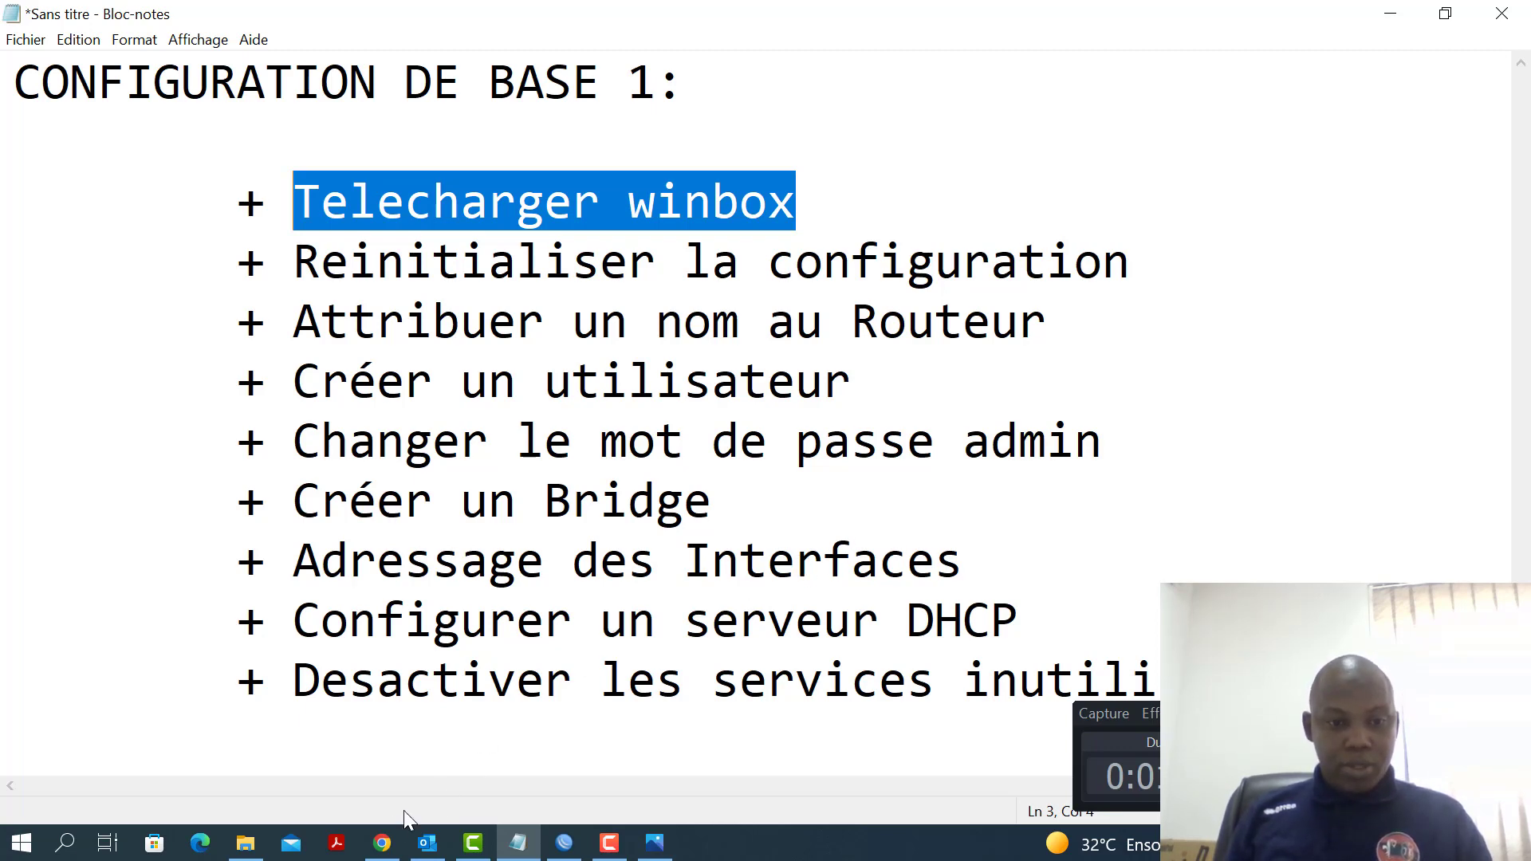
Search Google for 'winbox' and open the mikrotik.com/download page
click(382, 846)
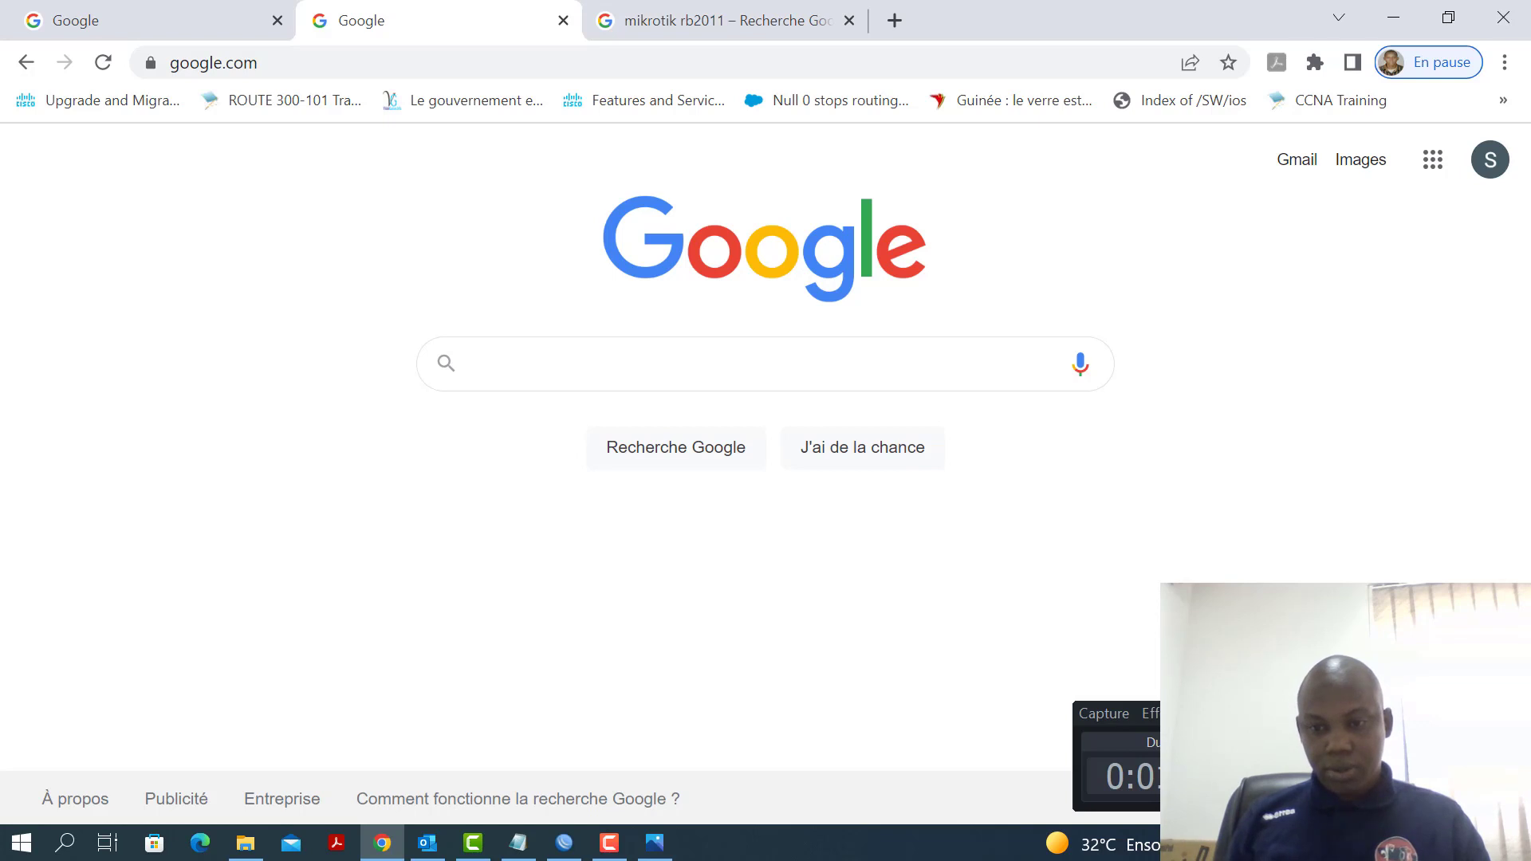
click(752, 382)
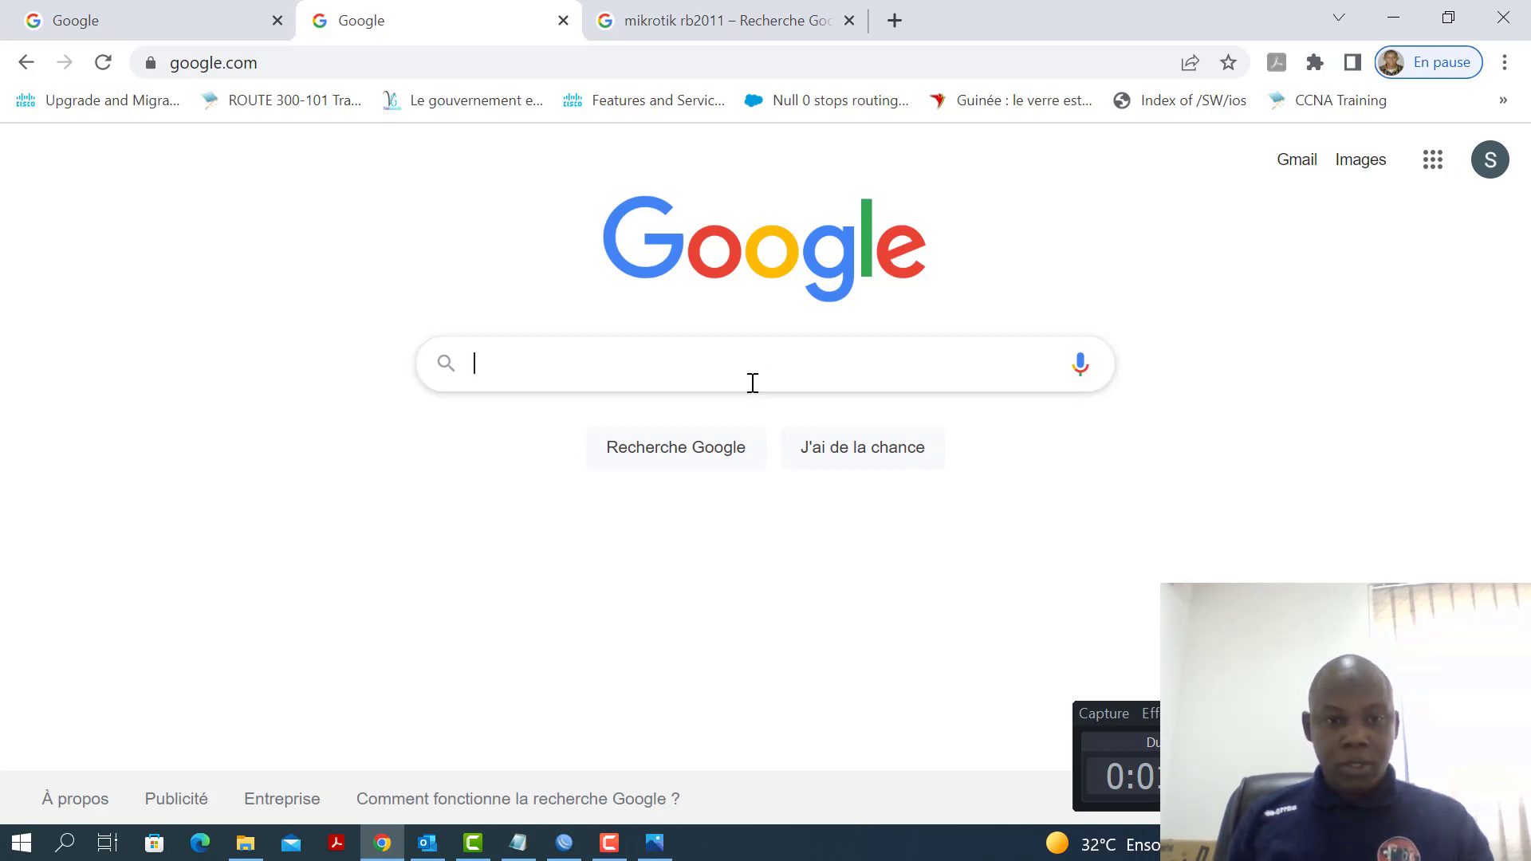
text(winbox)
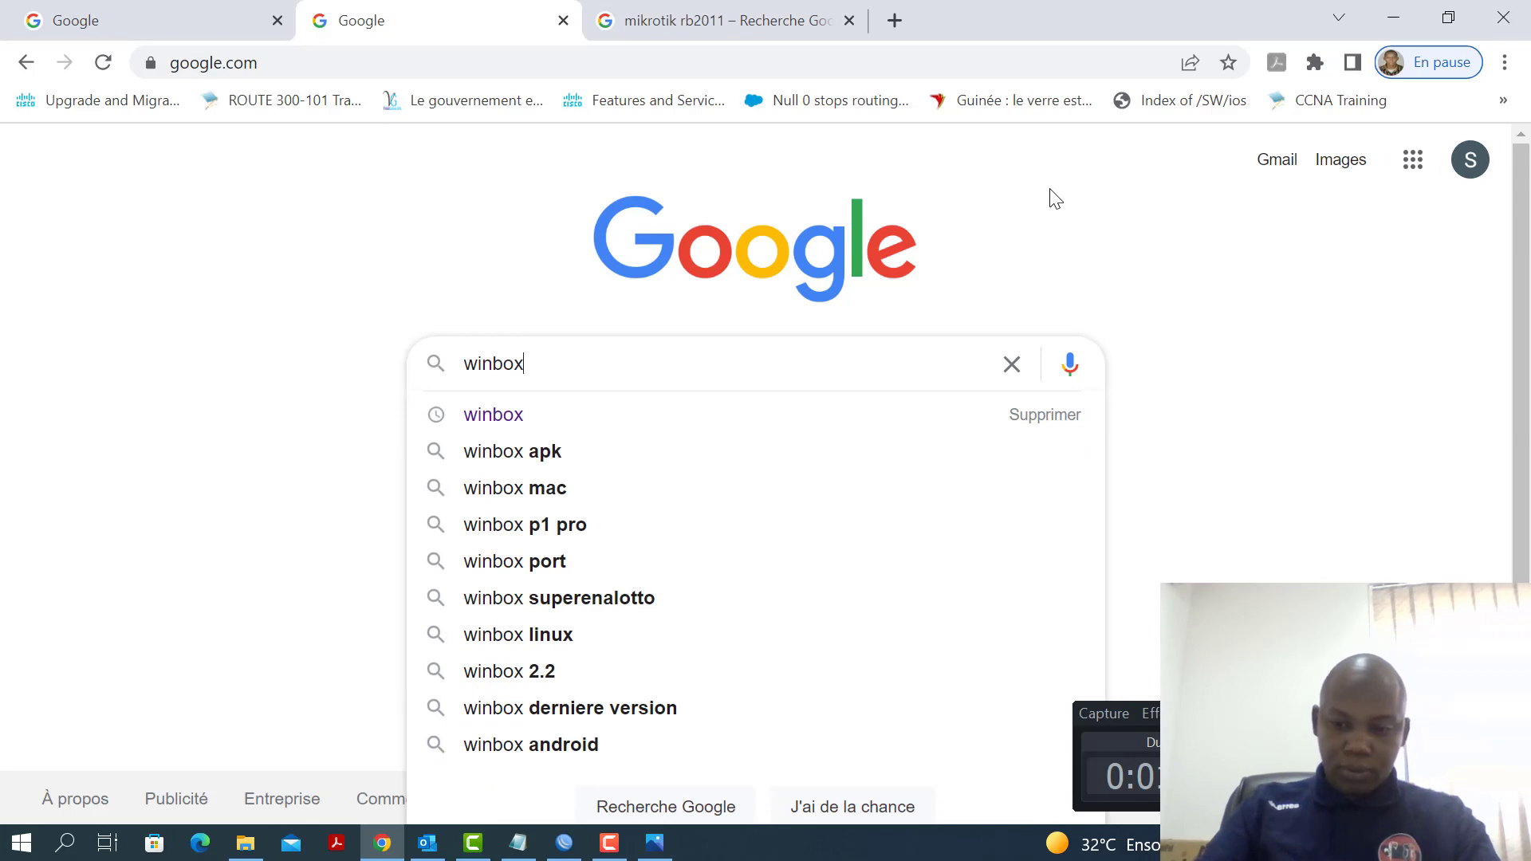
key(Return)
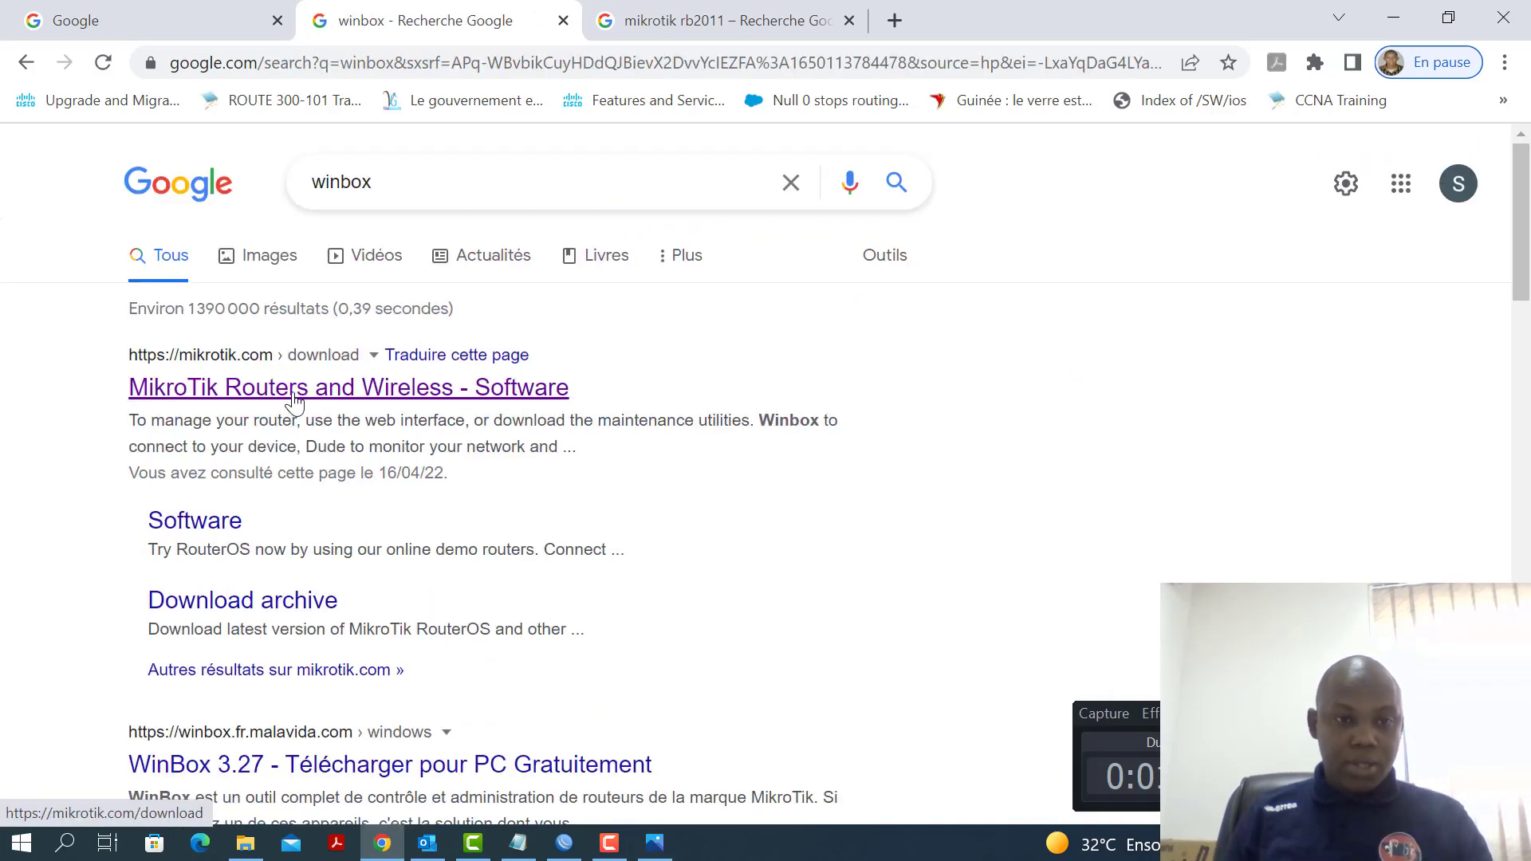
click(298, 391)
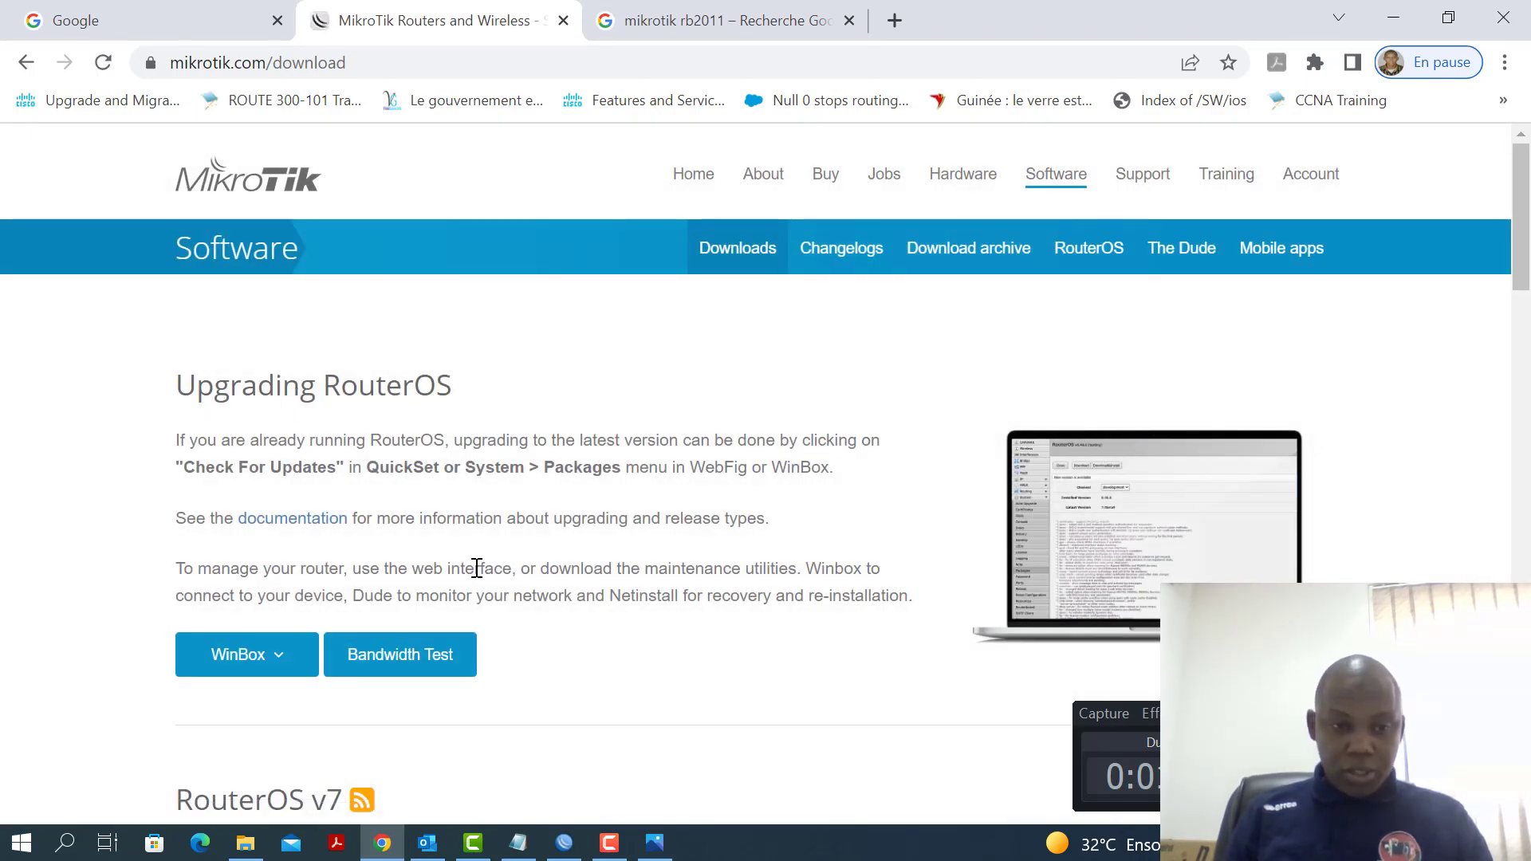
scroll(476, 562, down, 1)
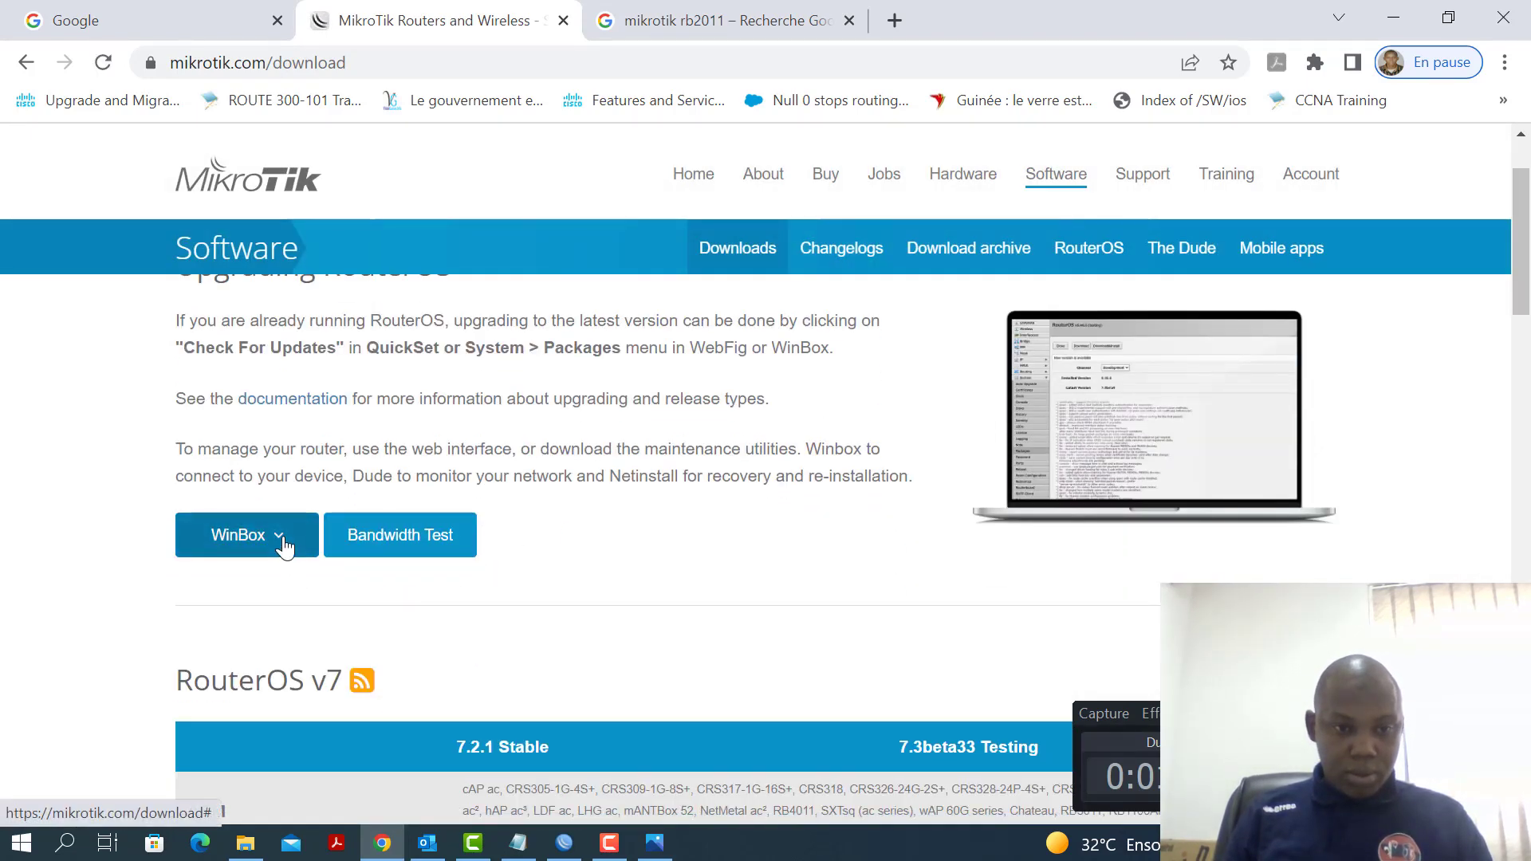
Check the available WinBox 3.35 download versions, then return to the Notepad checklist
click(281, 546)
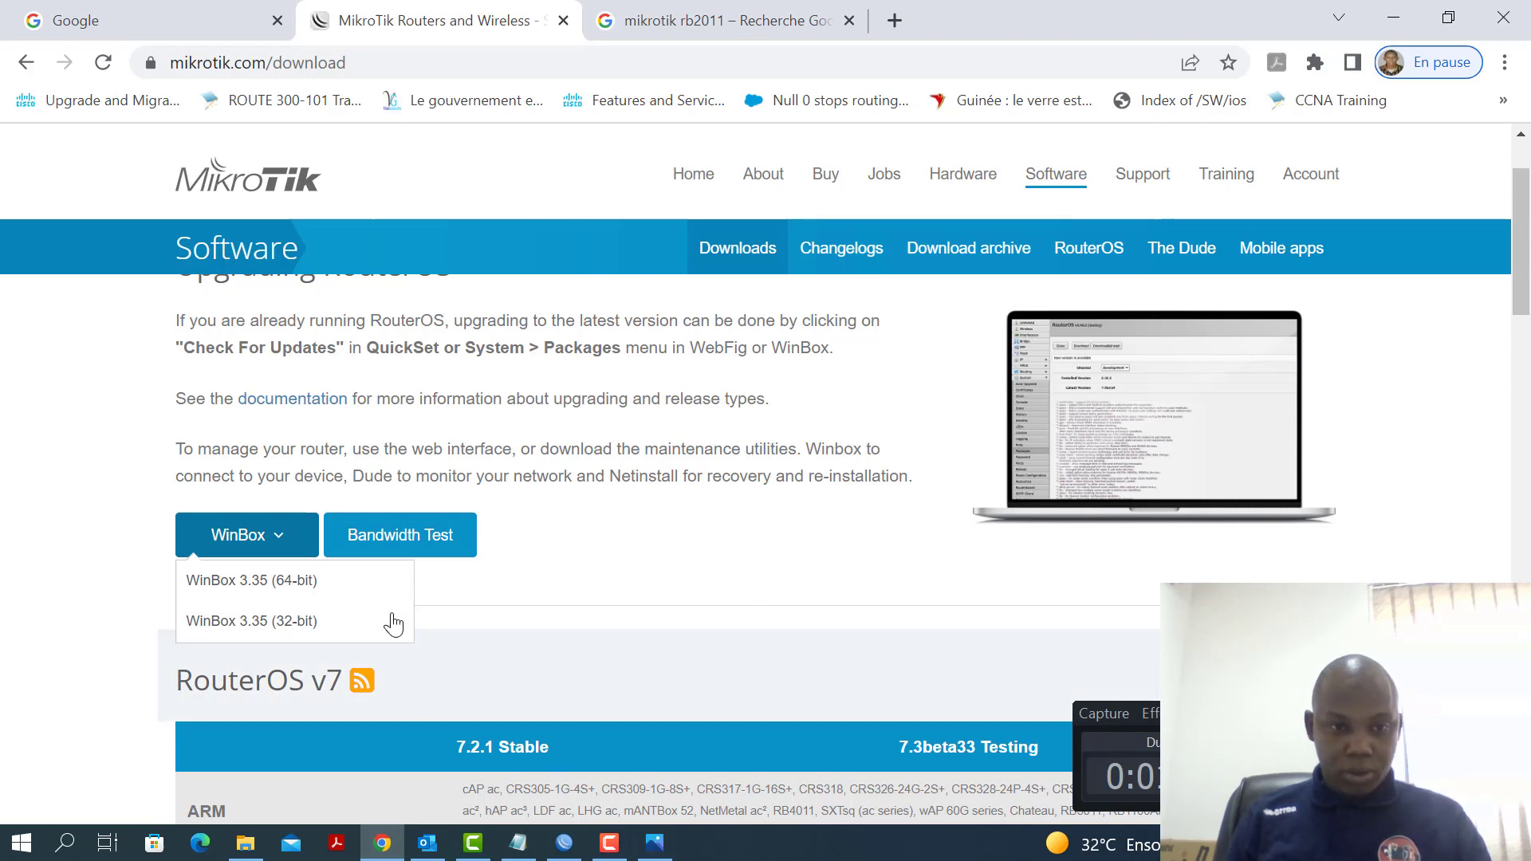
click(731, 601)
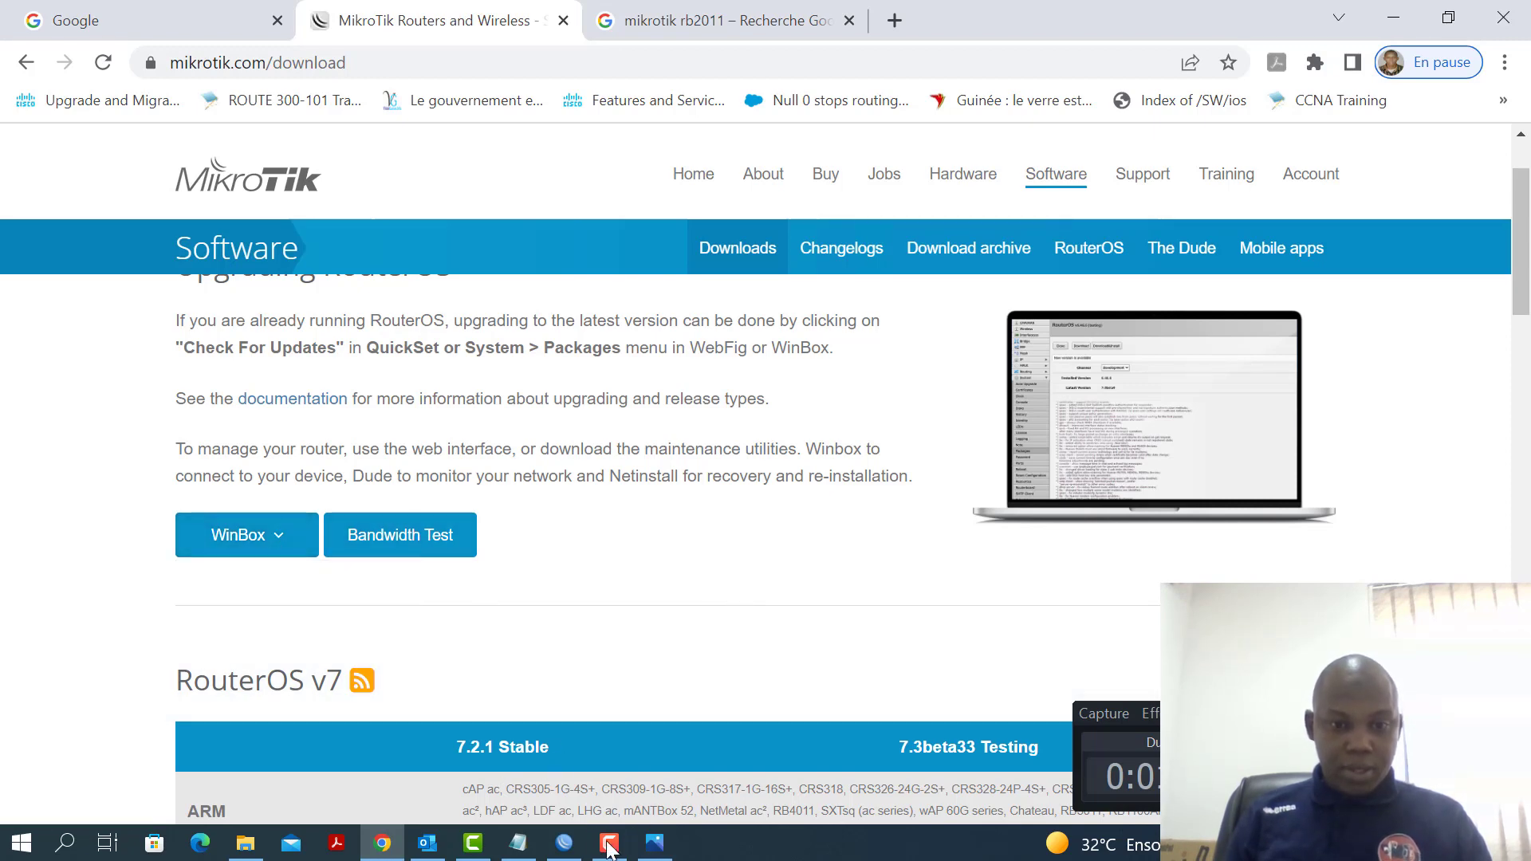
click(519, 843)
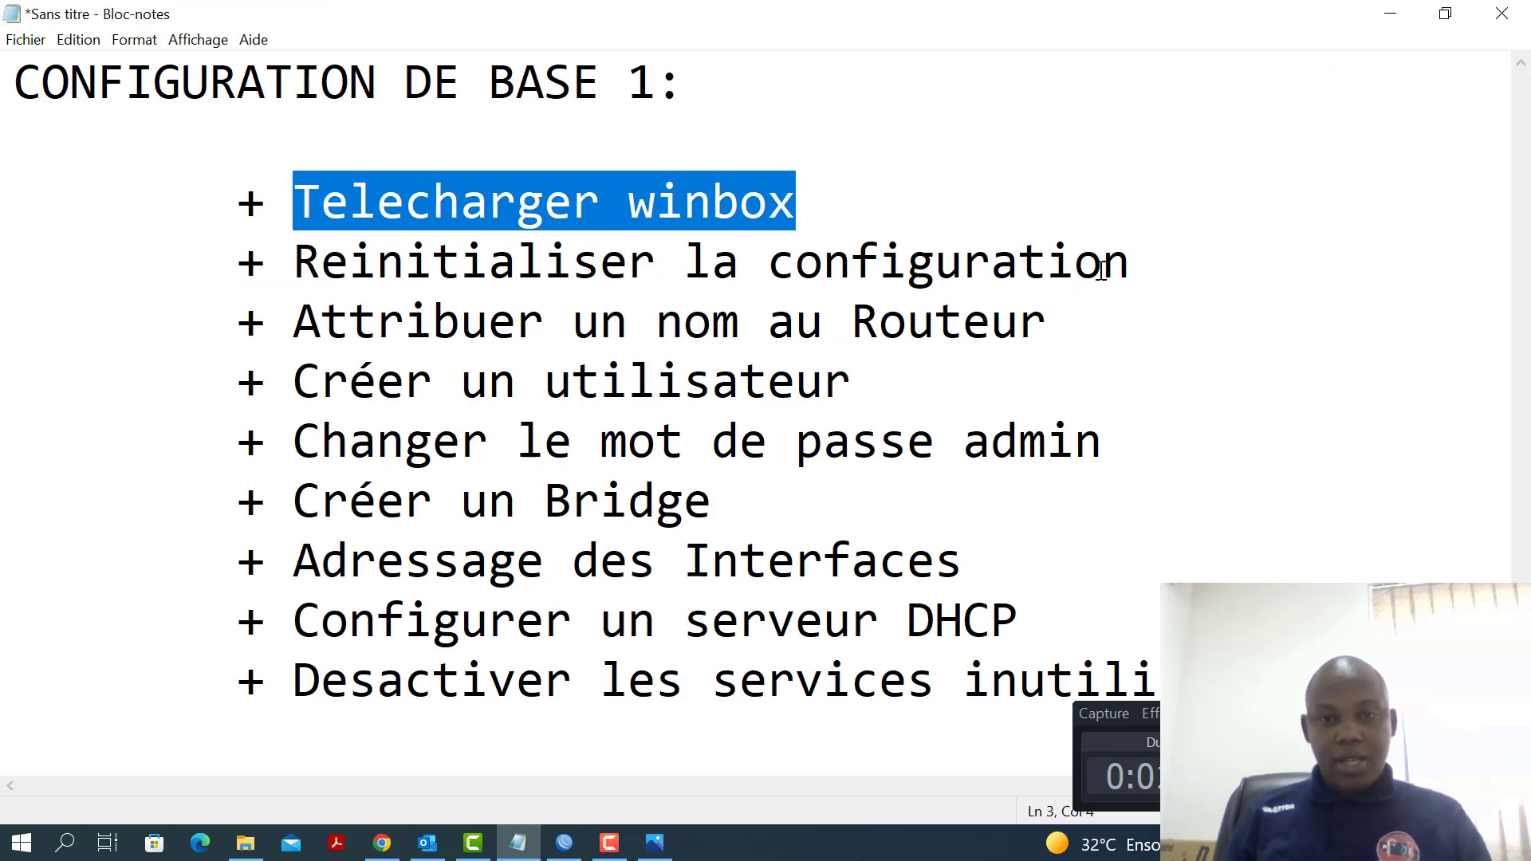
Bring WinBox 3.35 forward and show its six discovered neighbour routers
click(564, 844)
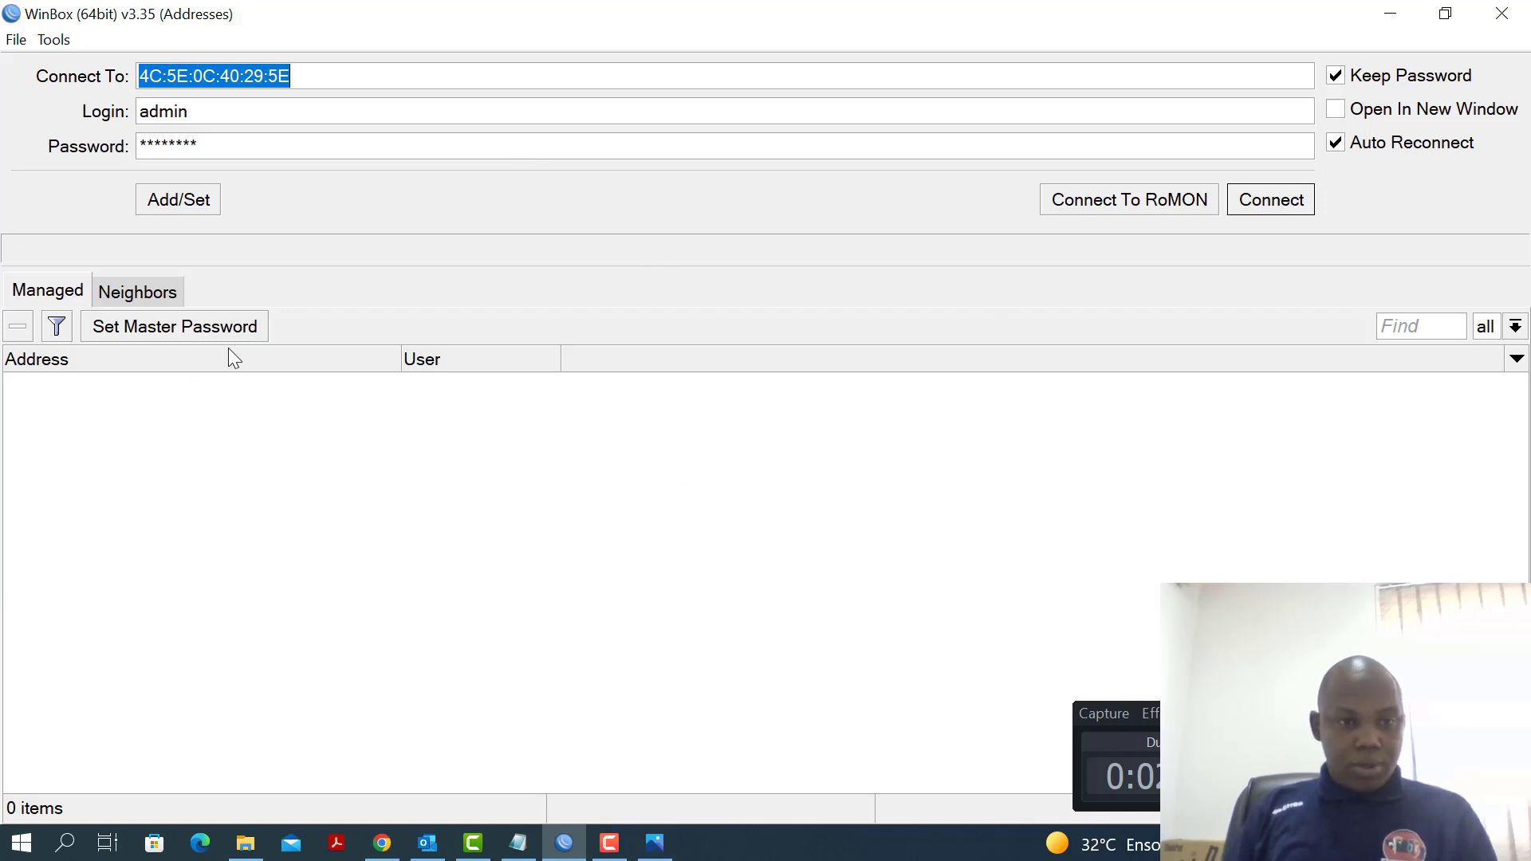
click(159, 290)
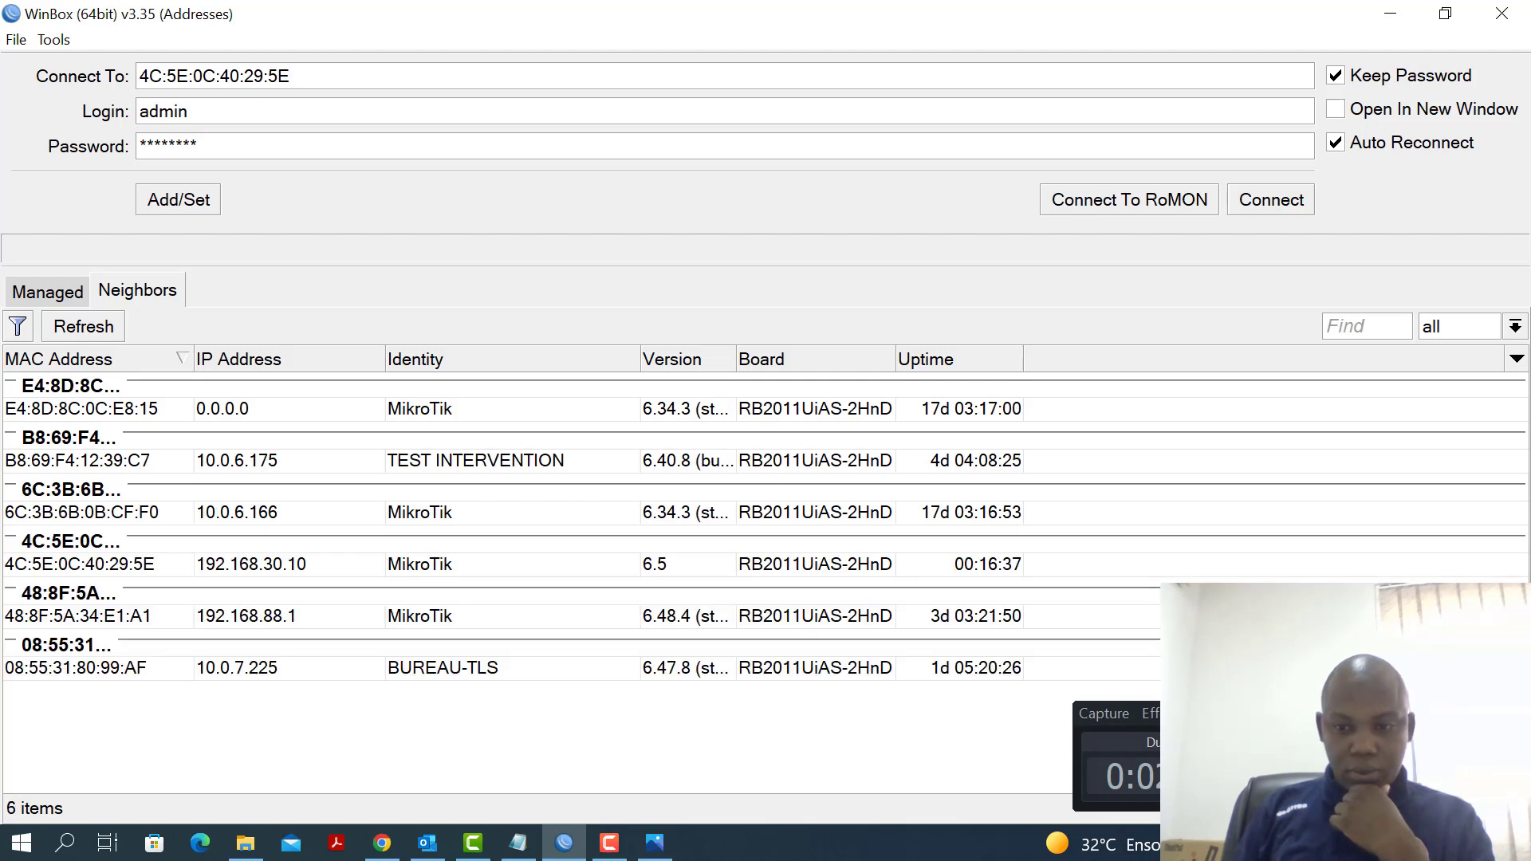
Disconnect from Wi-Fi_INTEG and refresh WinBox so only 192.168.30.10 remains listed
click(1308, 843)
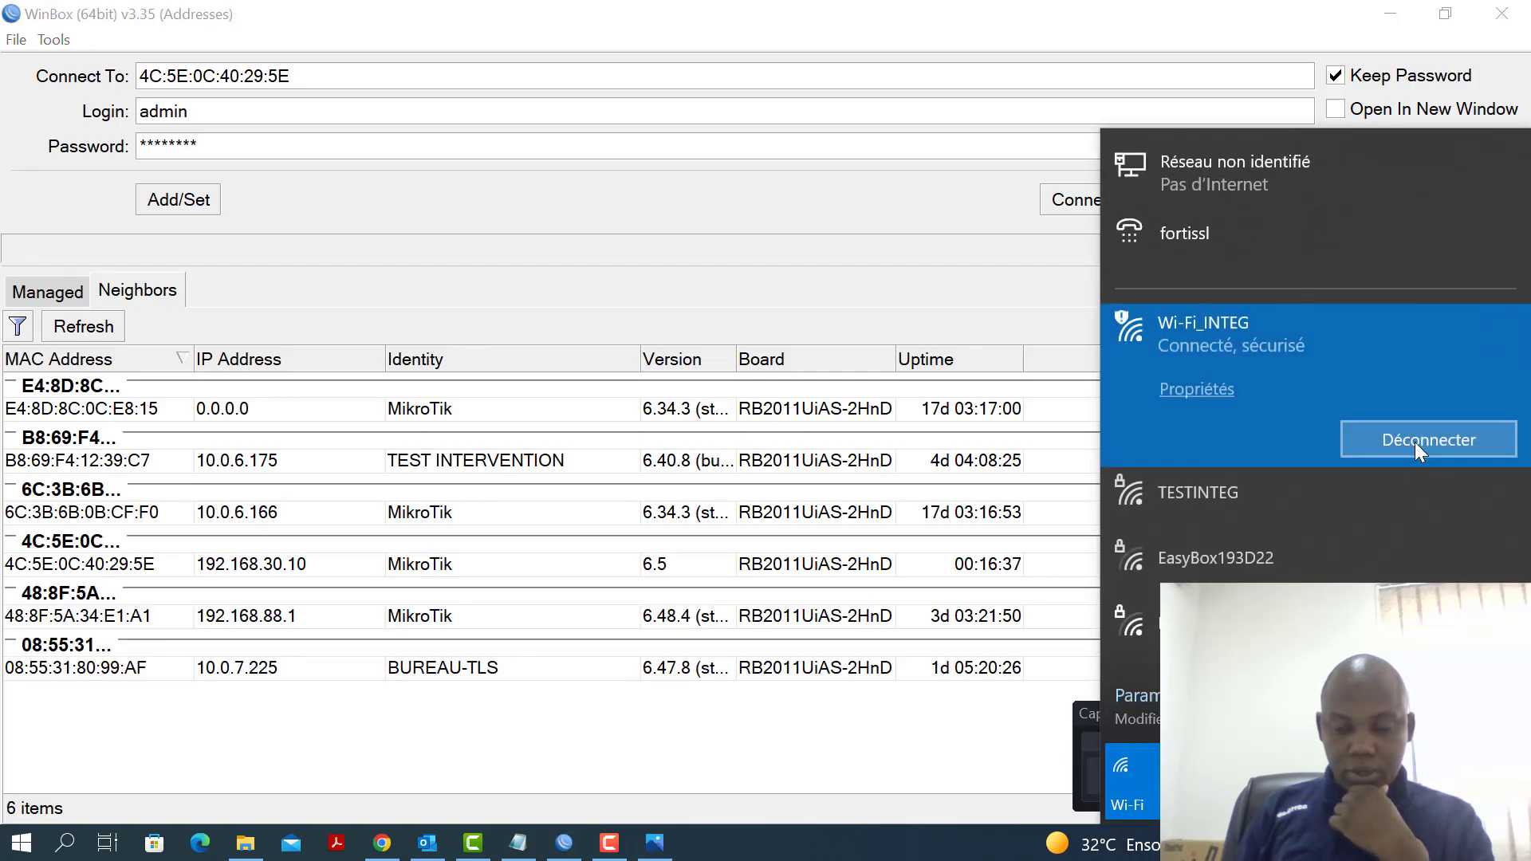
click(1415, 442)
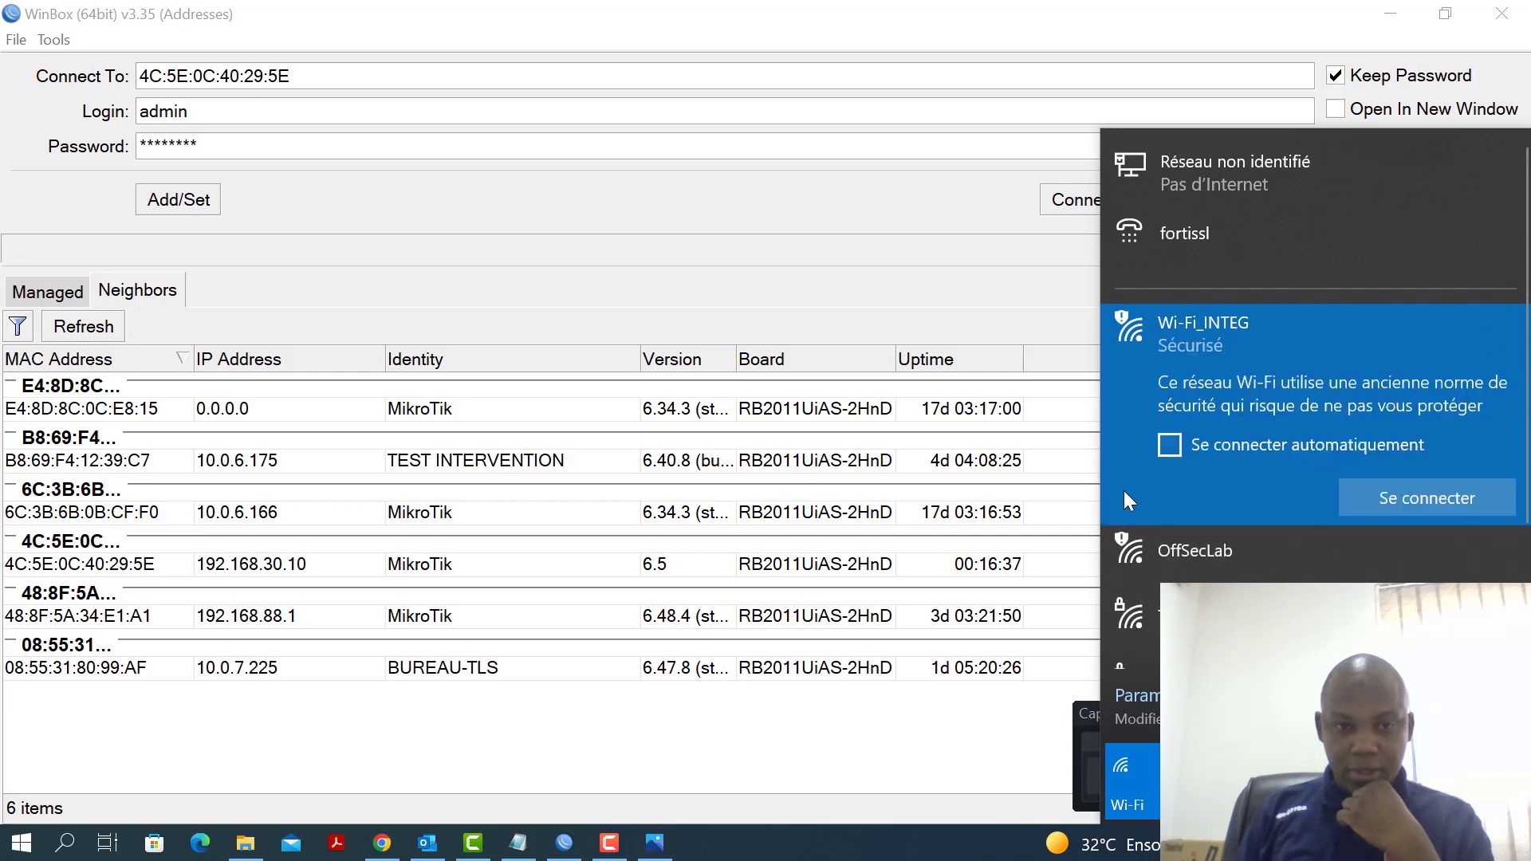
click(80, 334)
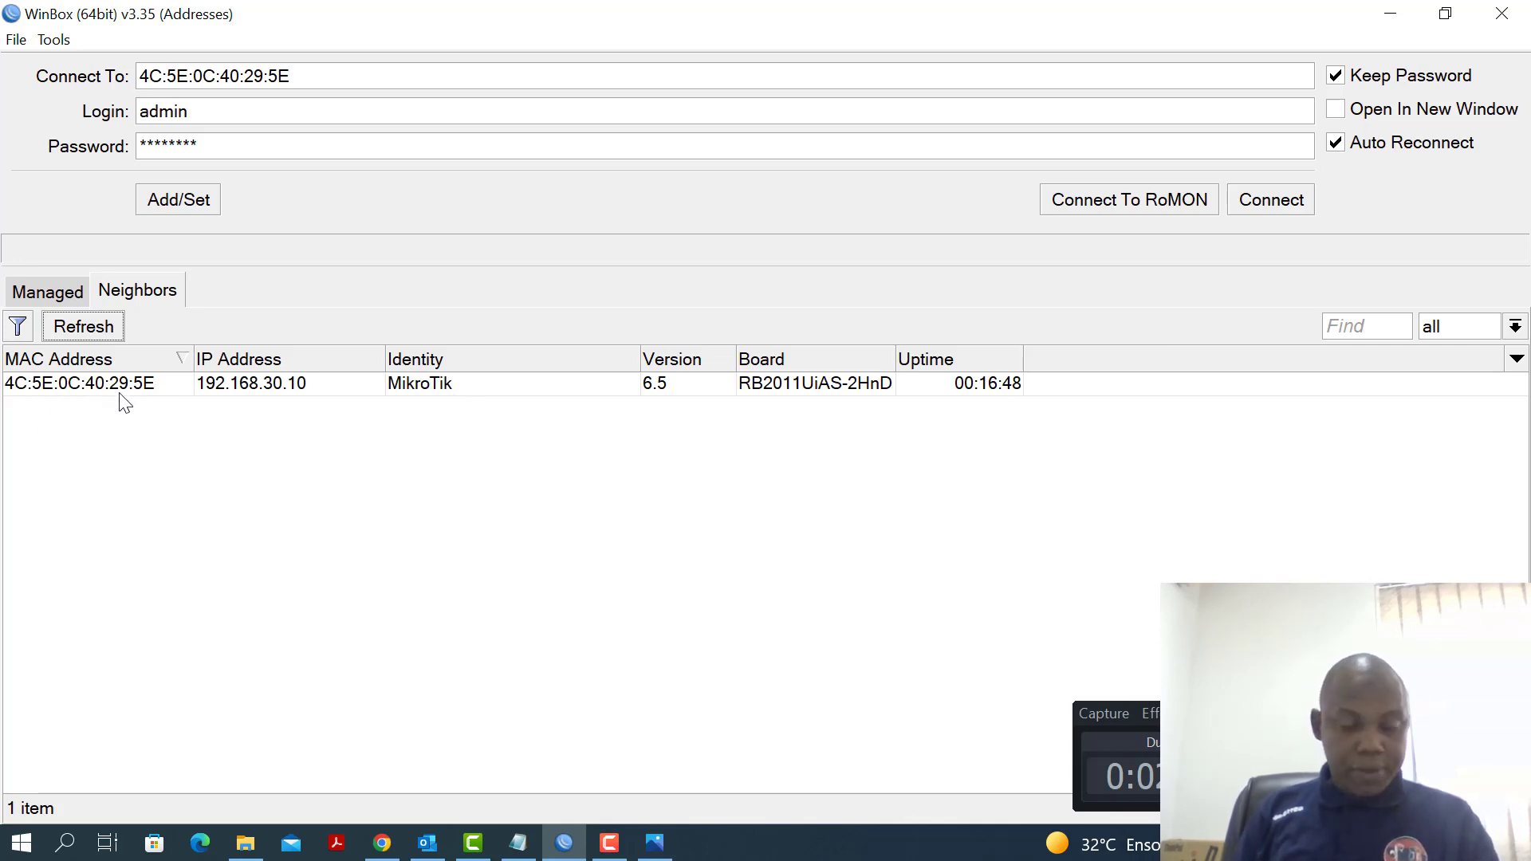
Connect to router 4C:5E:0C:40:29:5E with login 'admin' and the router password
click(102, 384)
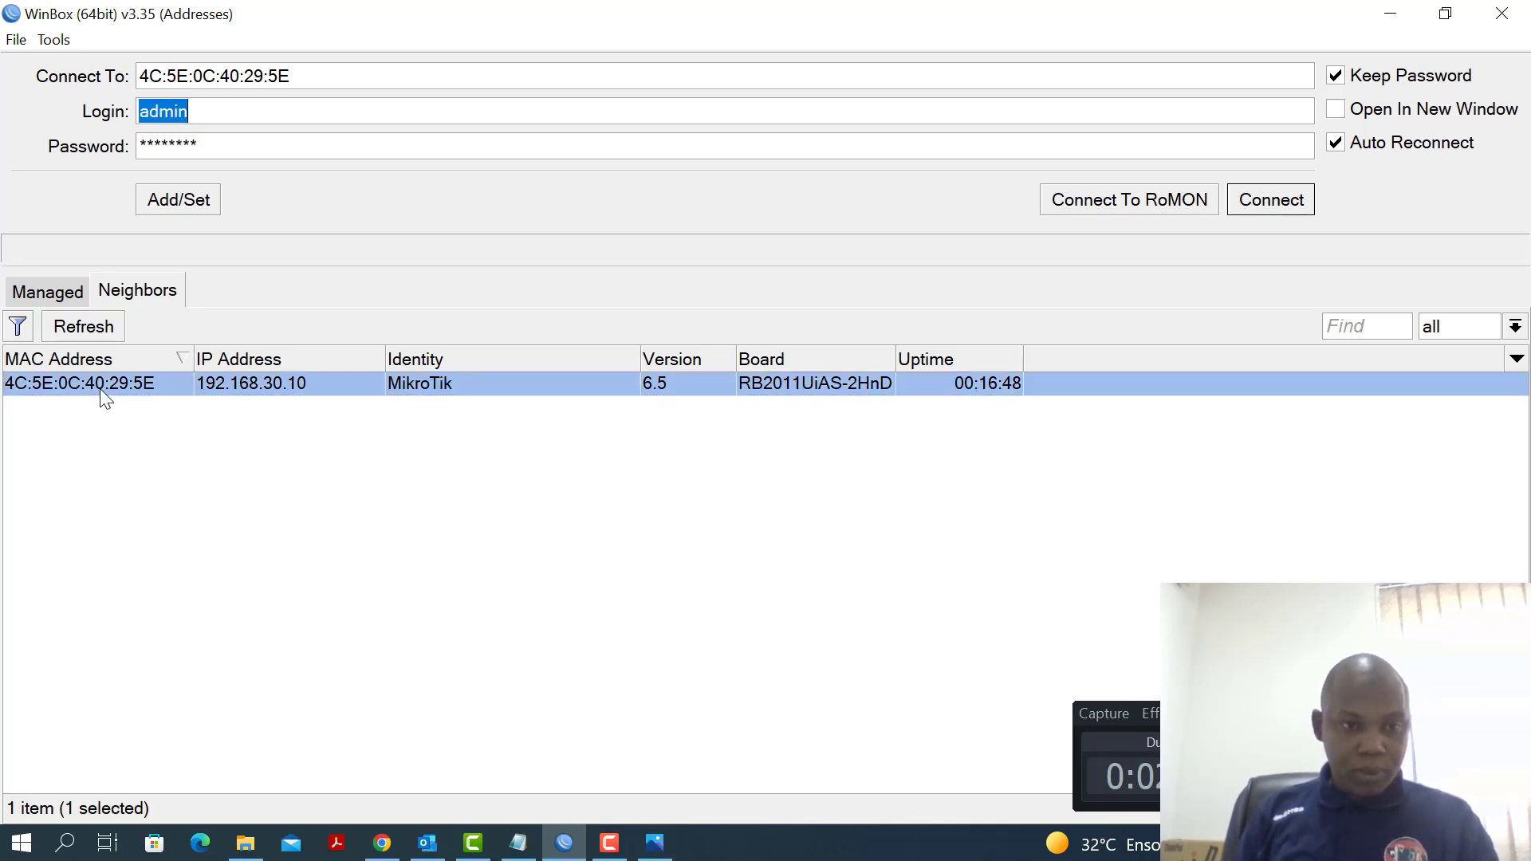
click(217, 118)
drag(123, 118, 172, 9)
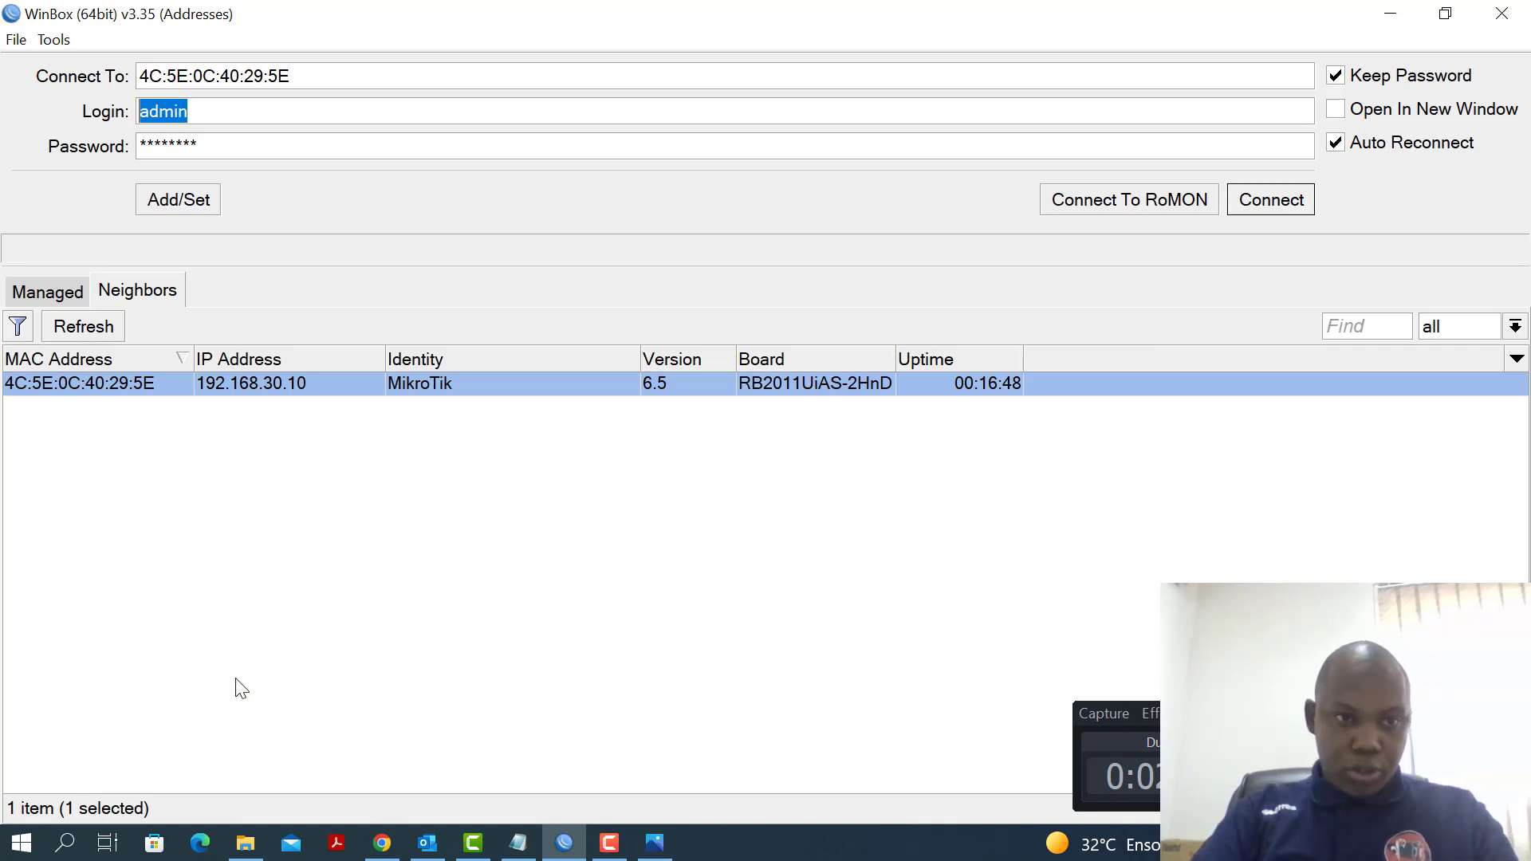
text(admin)
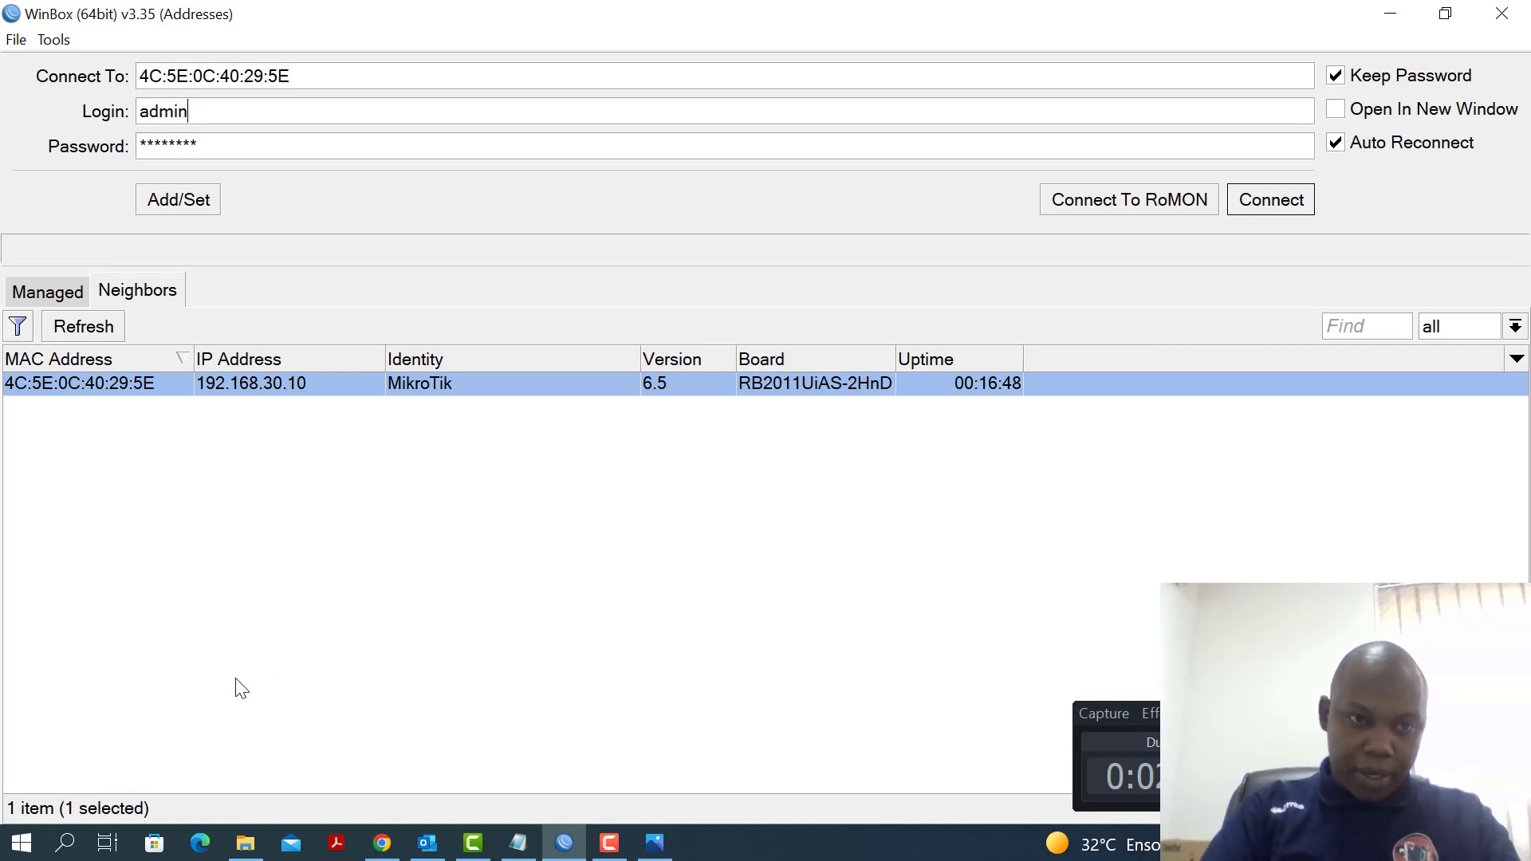
click(255, 148)
double_click(254, 148)
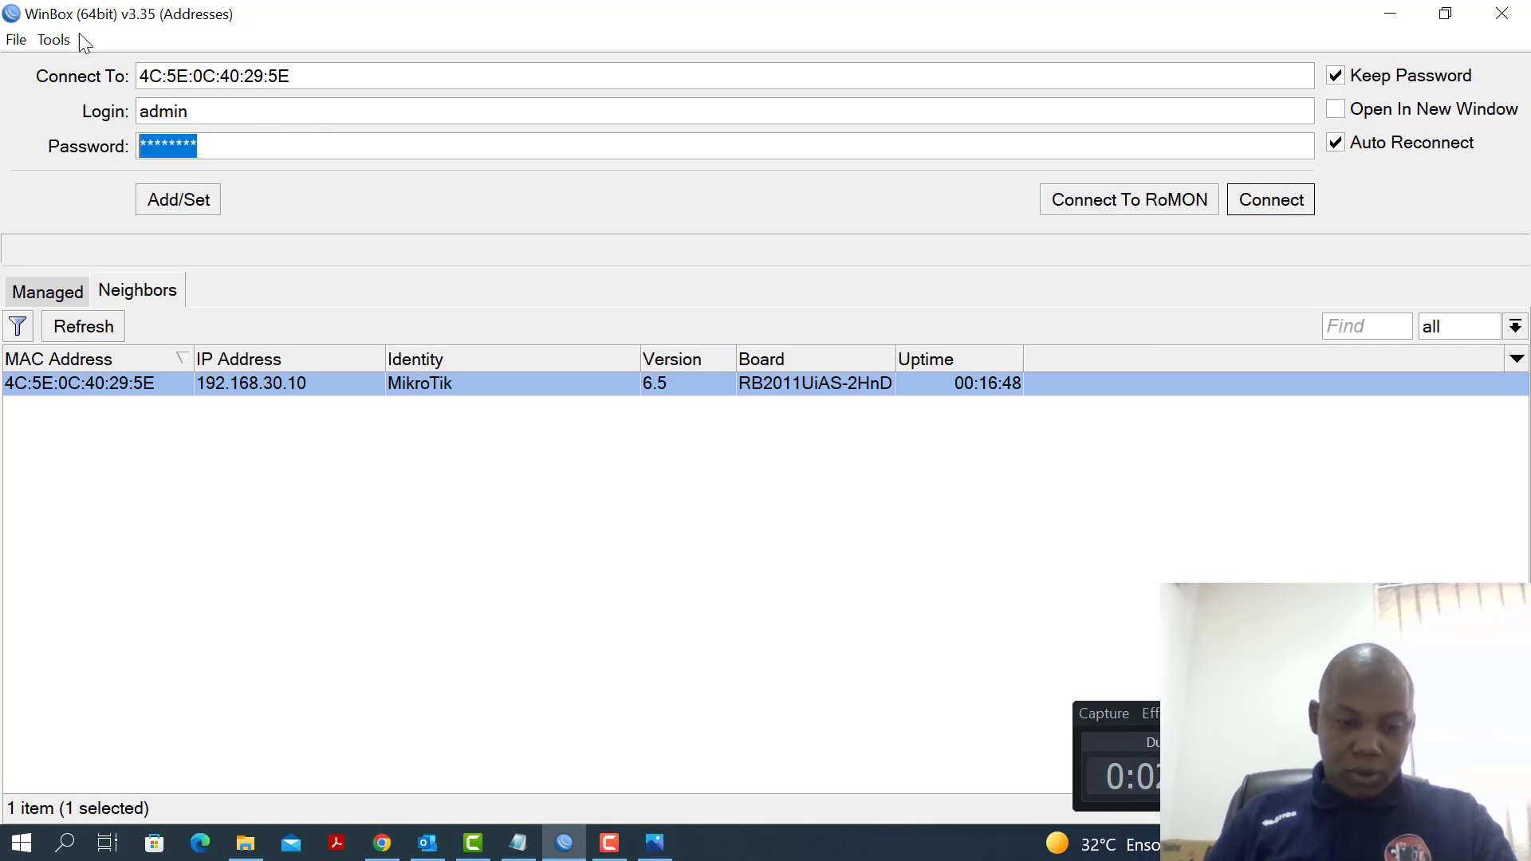
text(******)
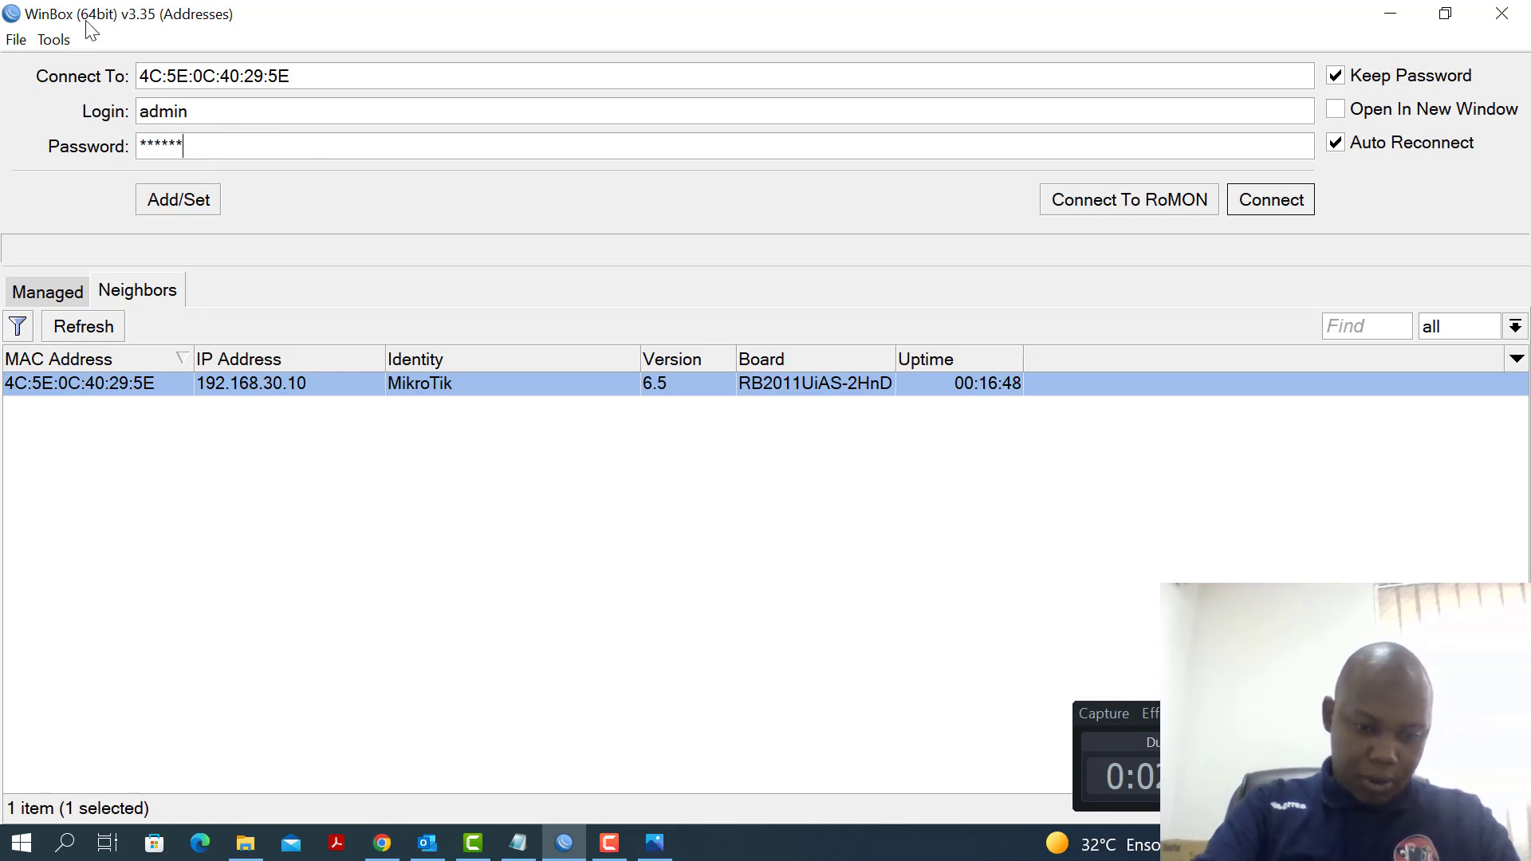
click(1279, 204)
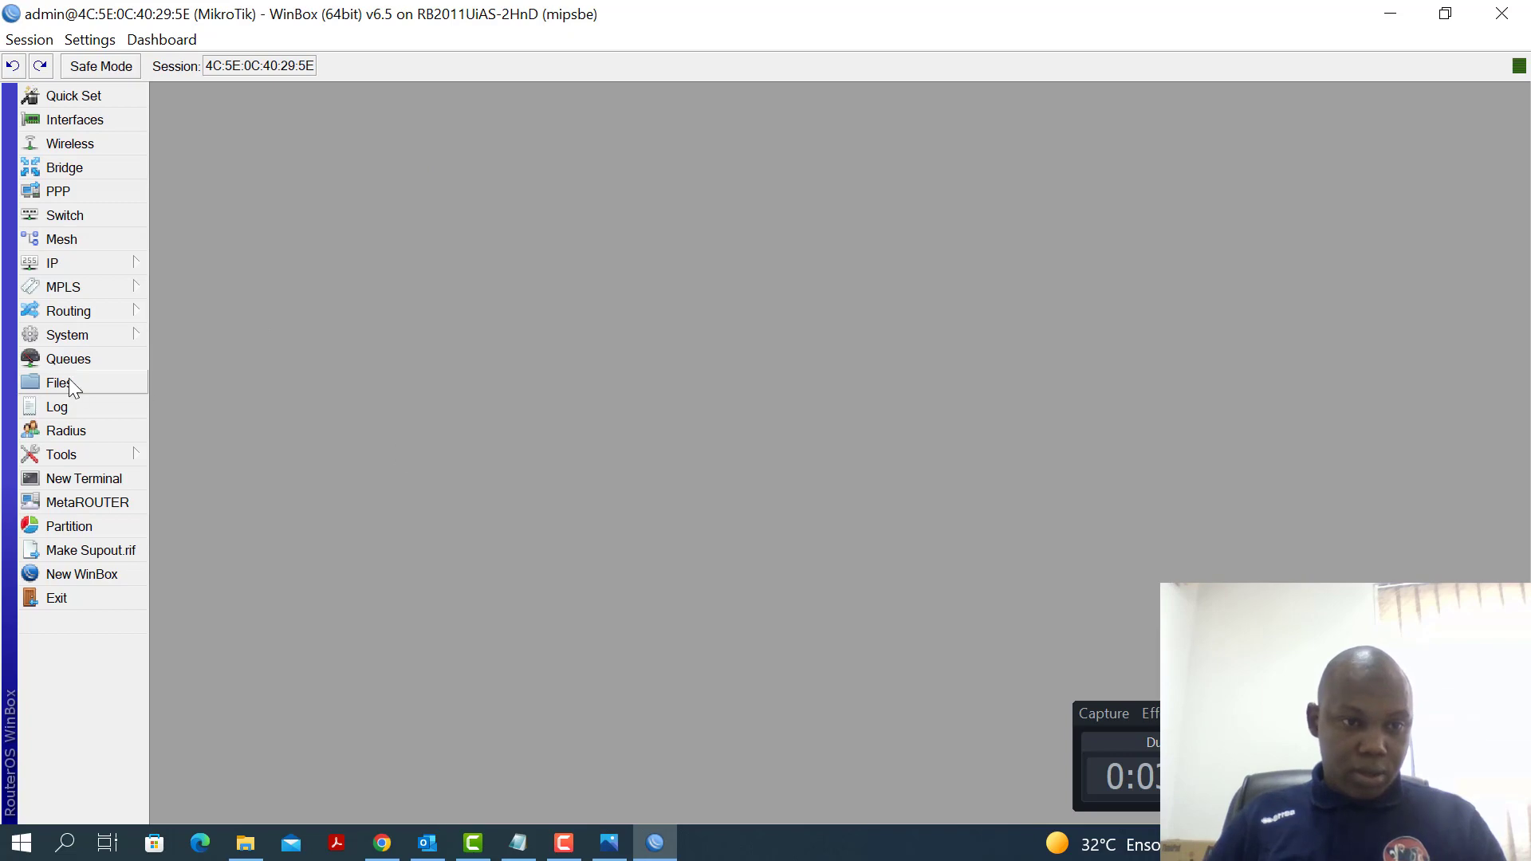
Run 'system reset-configuration' in a new terminal and confirm the reset with y
click(68, 480)
drag(839, 442, 841, 456)
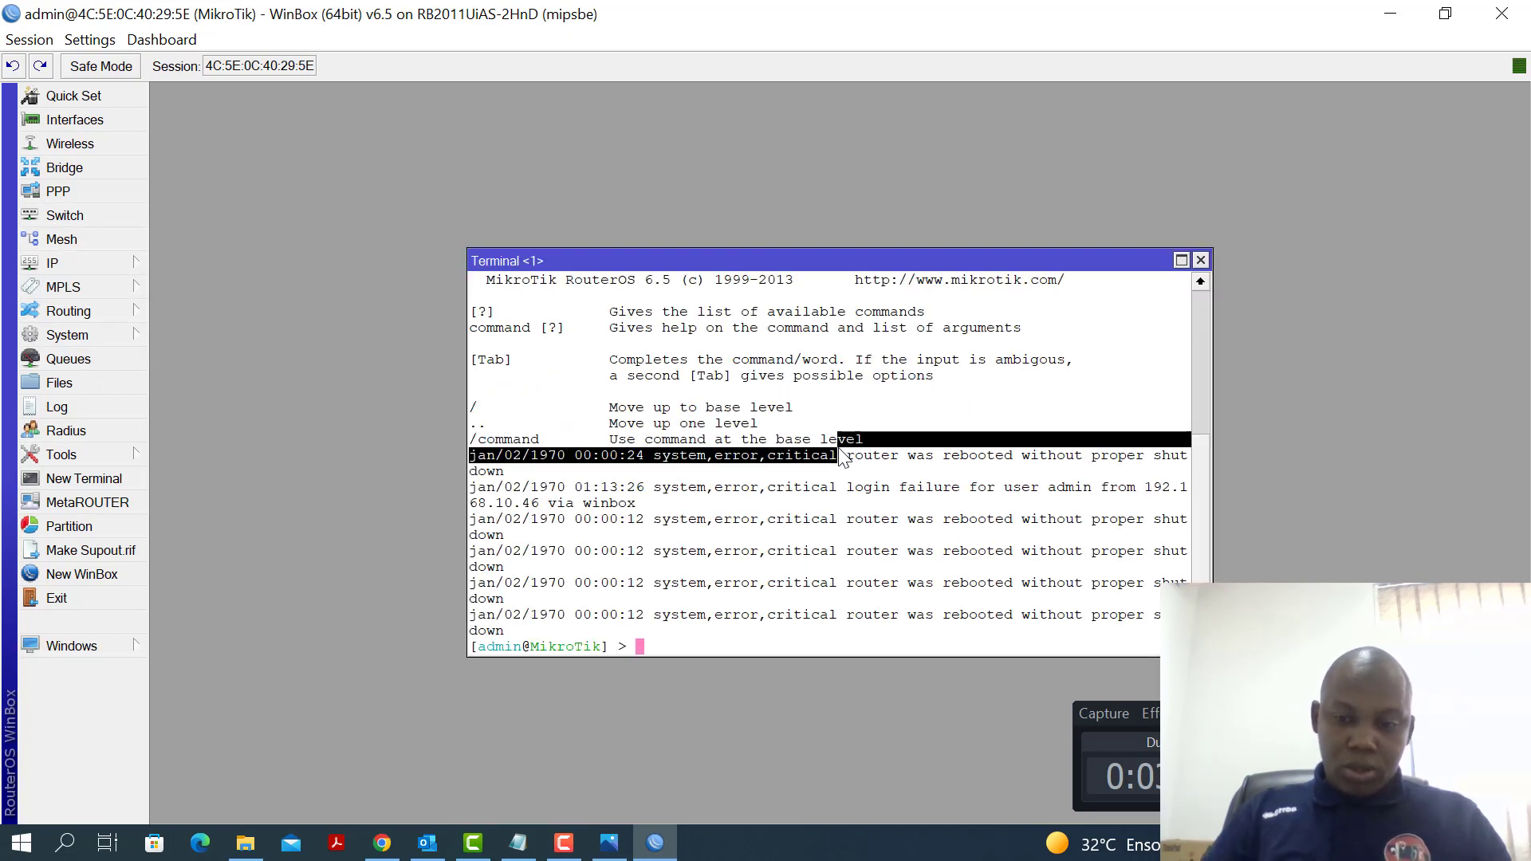
key(Return)
key(Return)
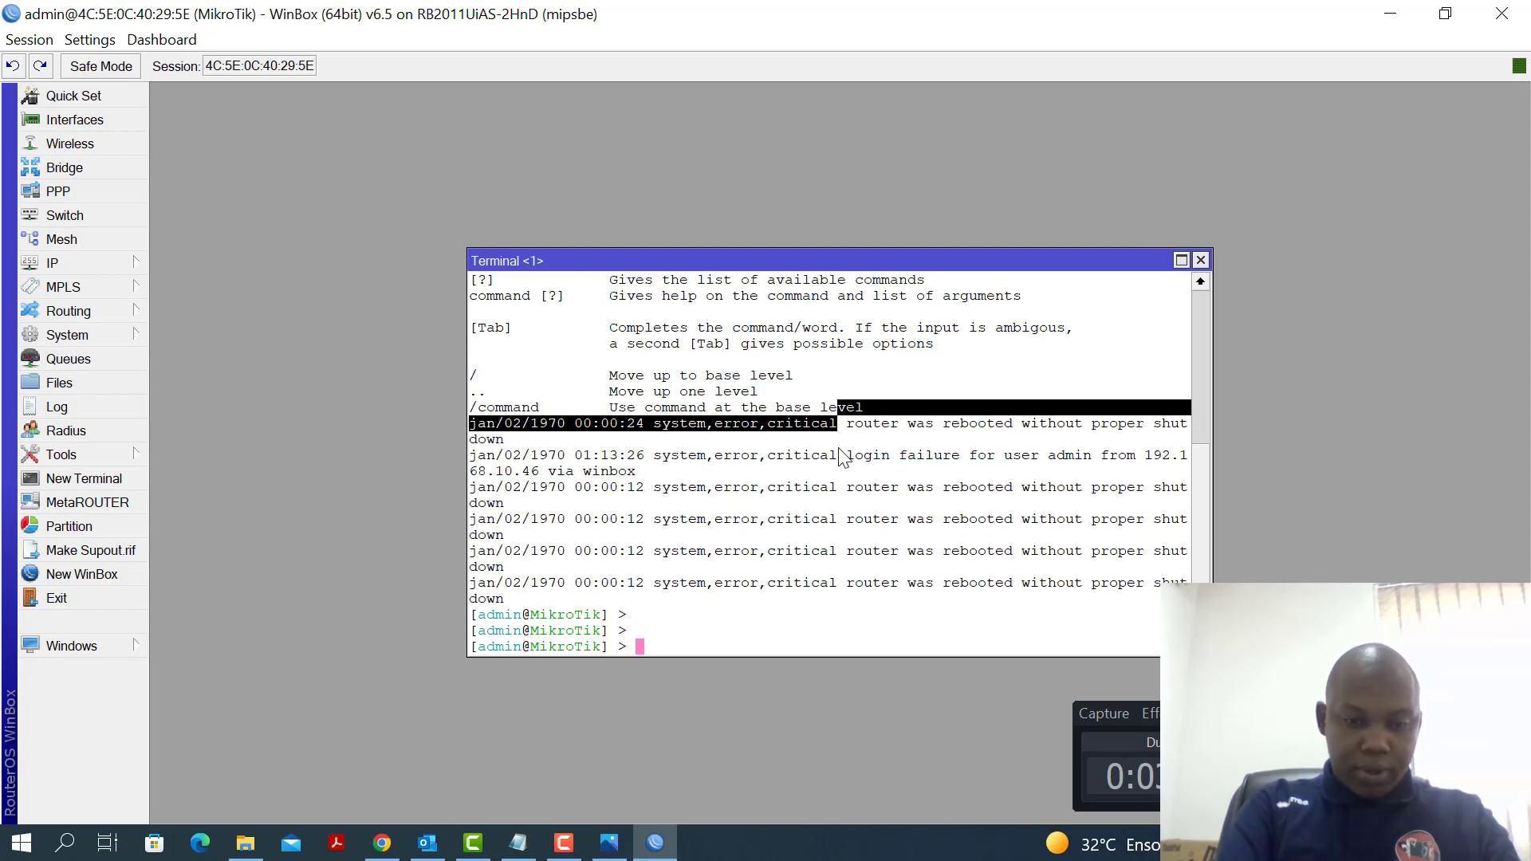
text(system res)
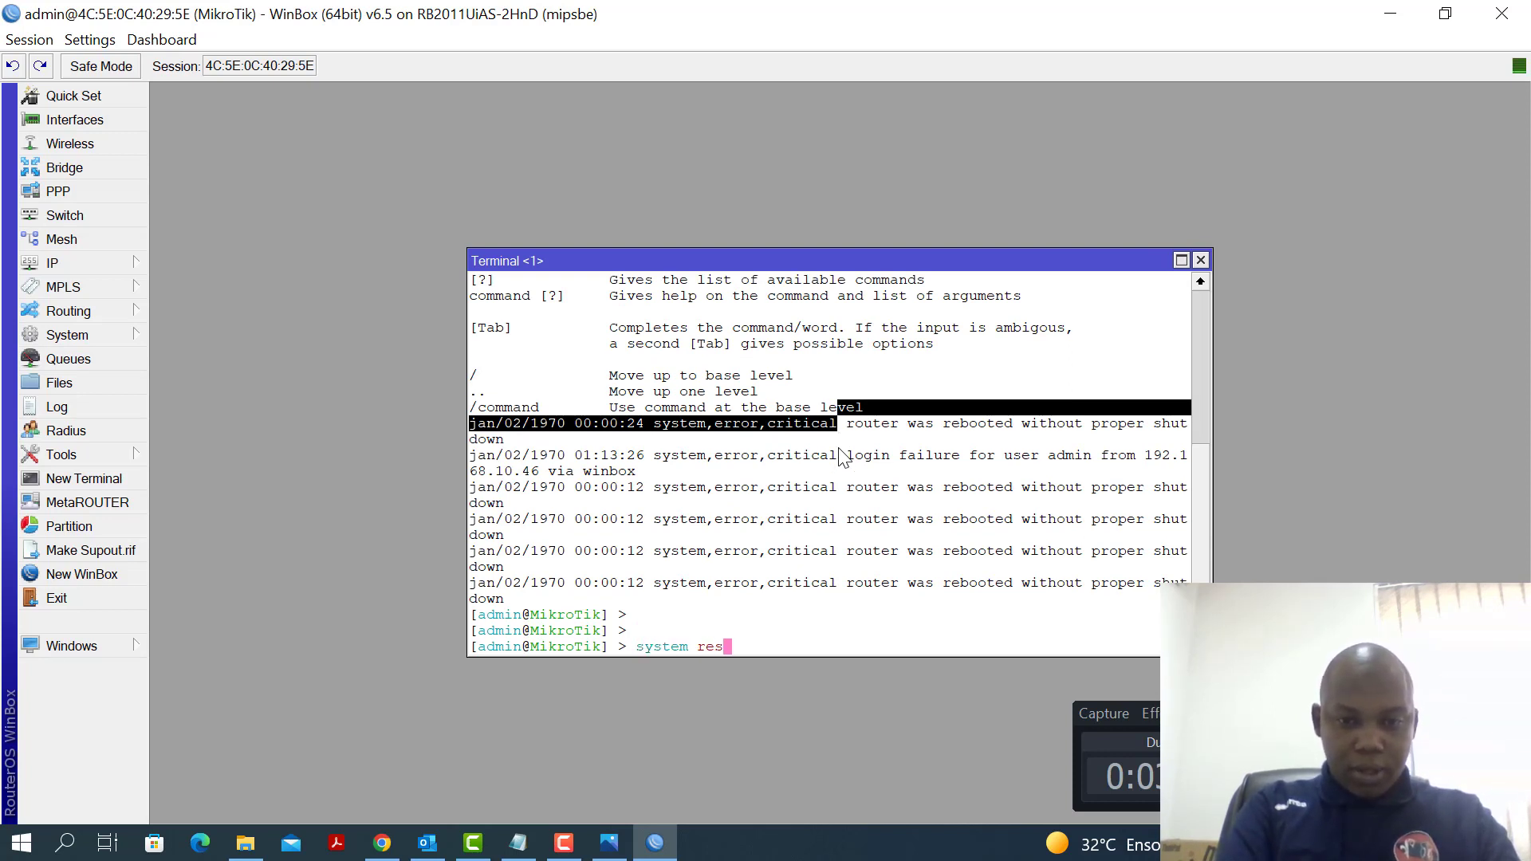
text(e)
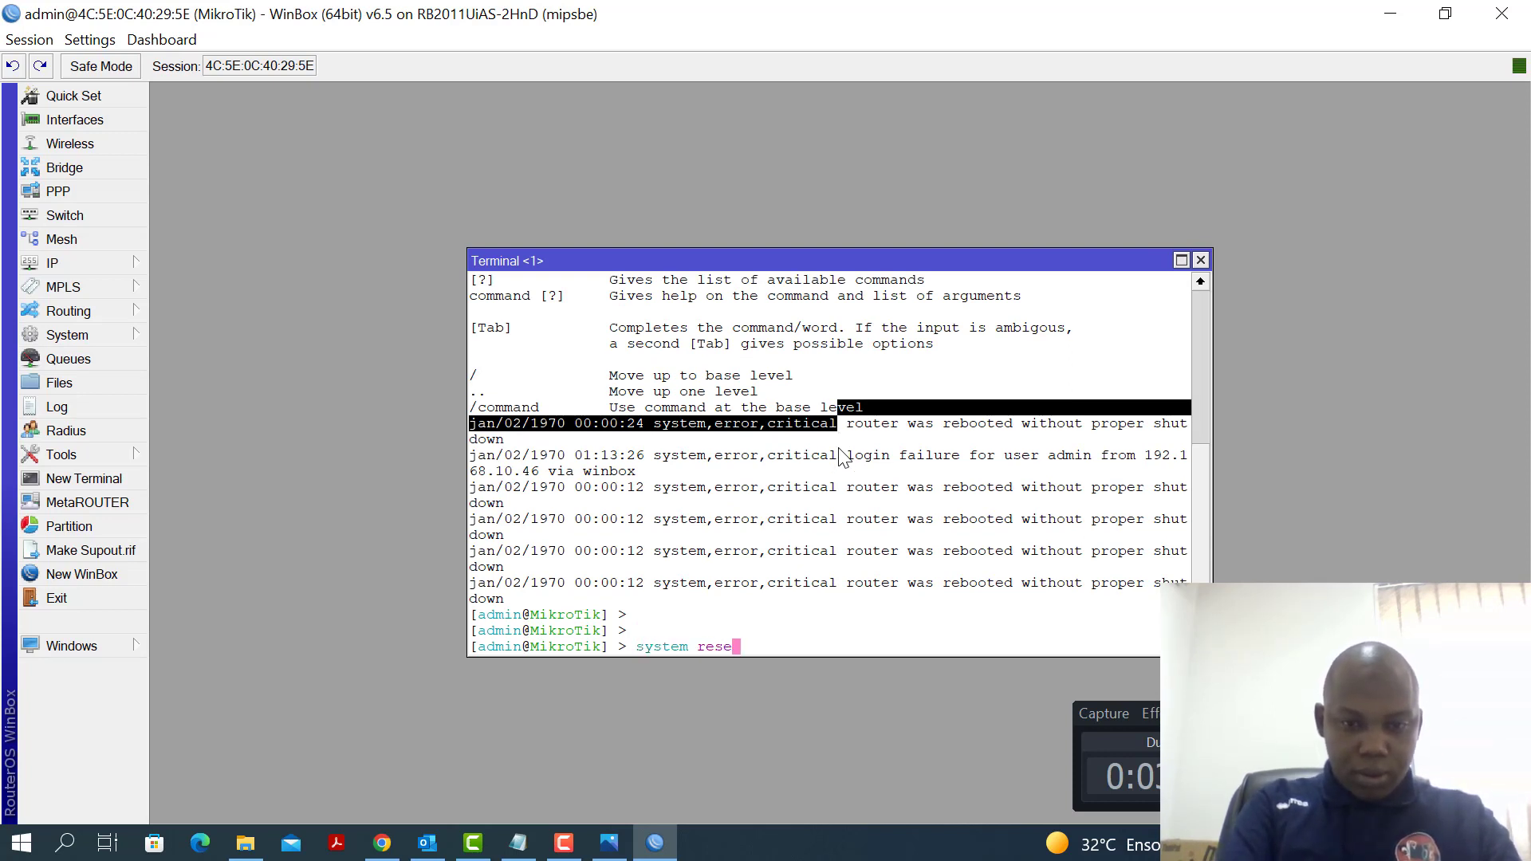
key(Tab)
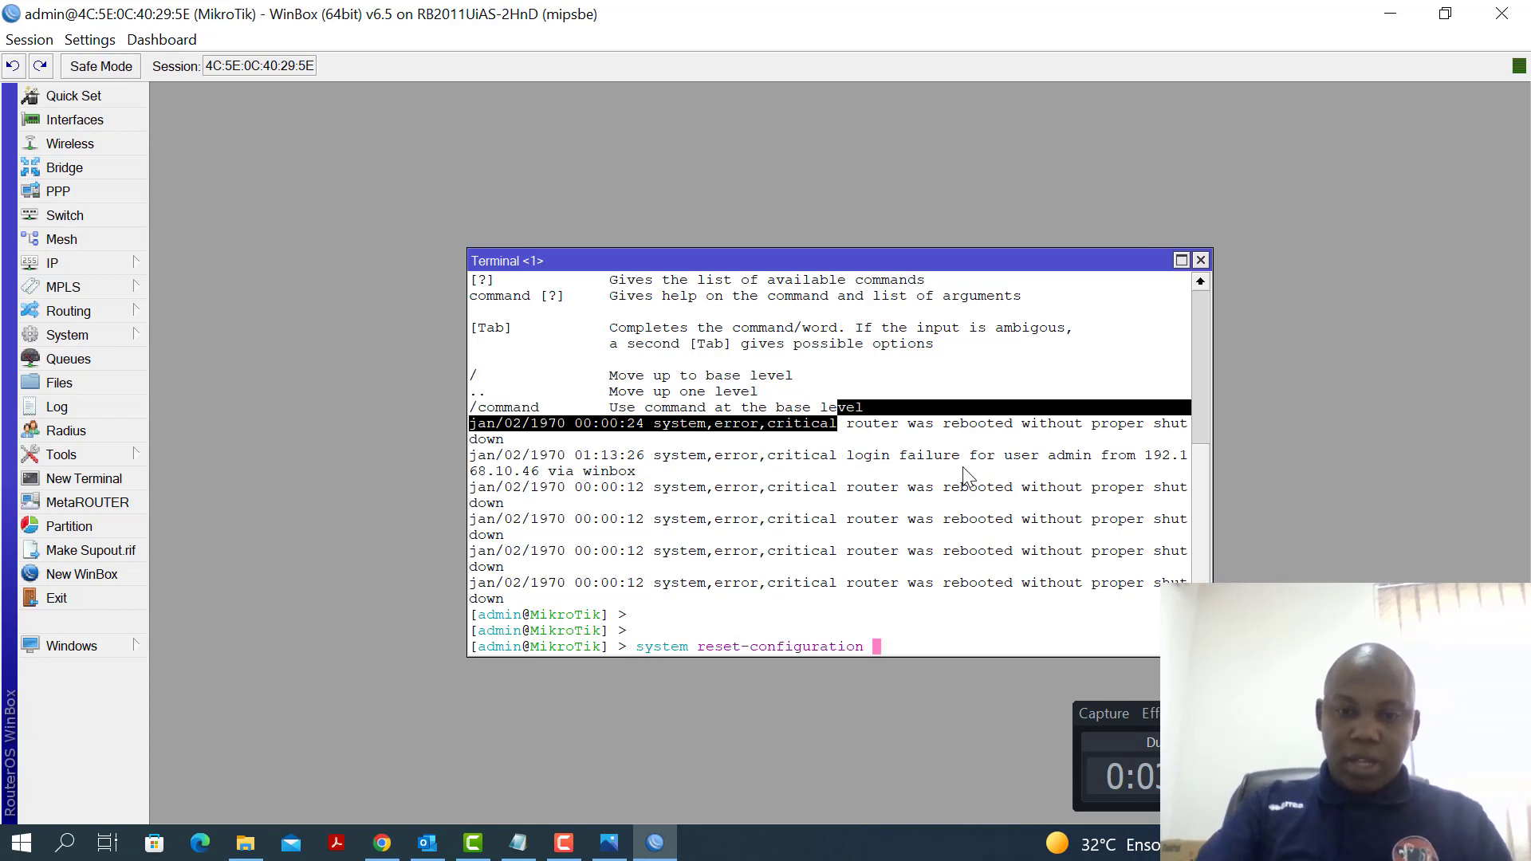
key(Return)
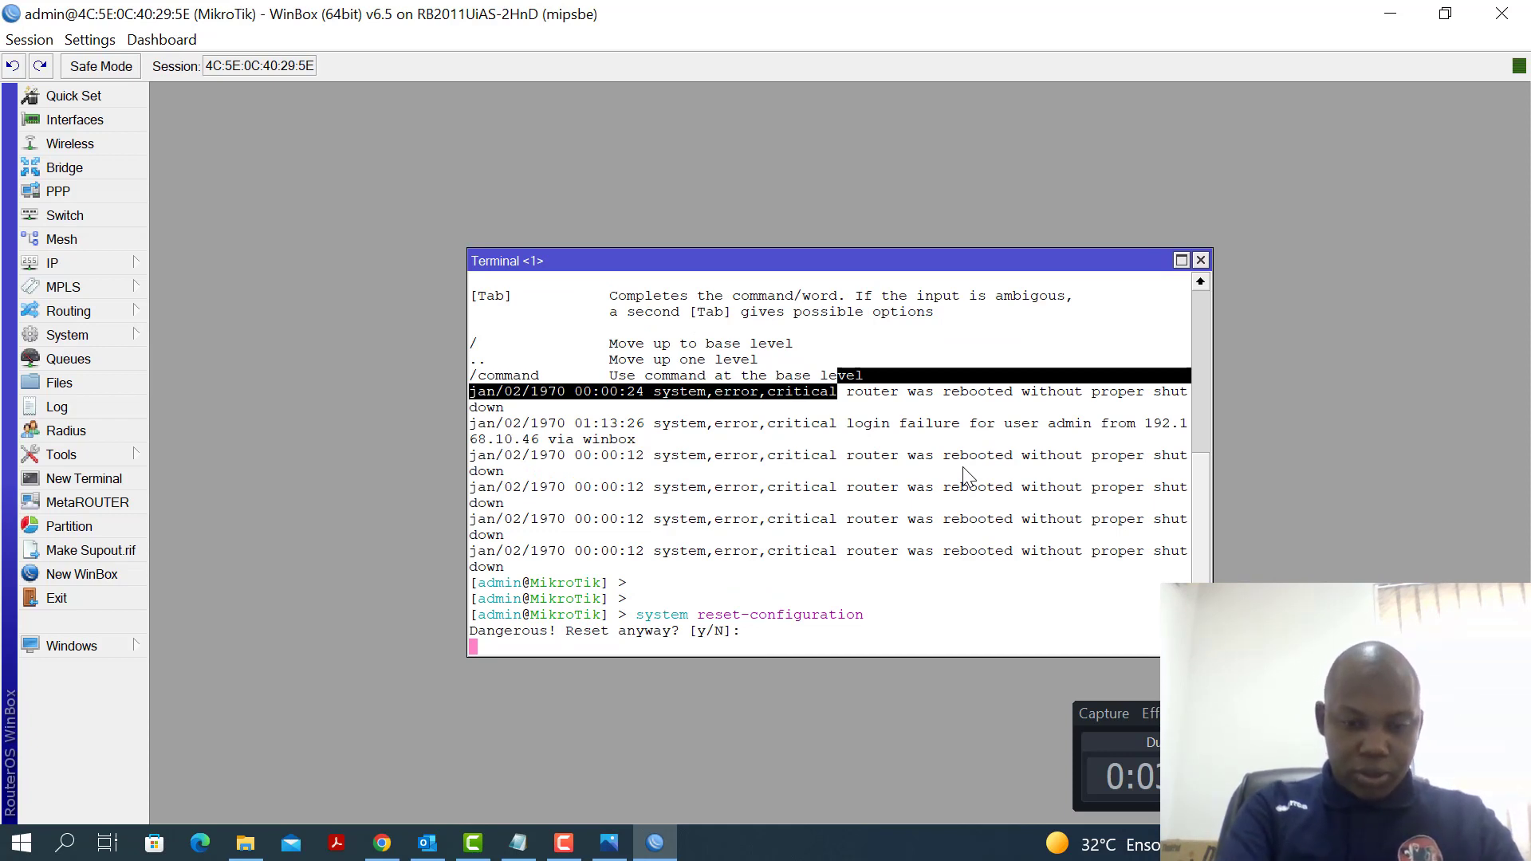
text(y)
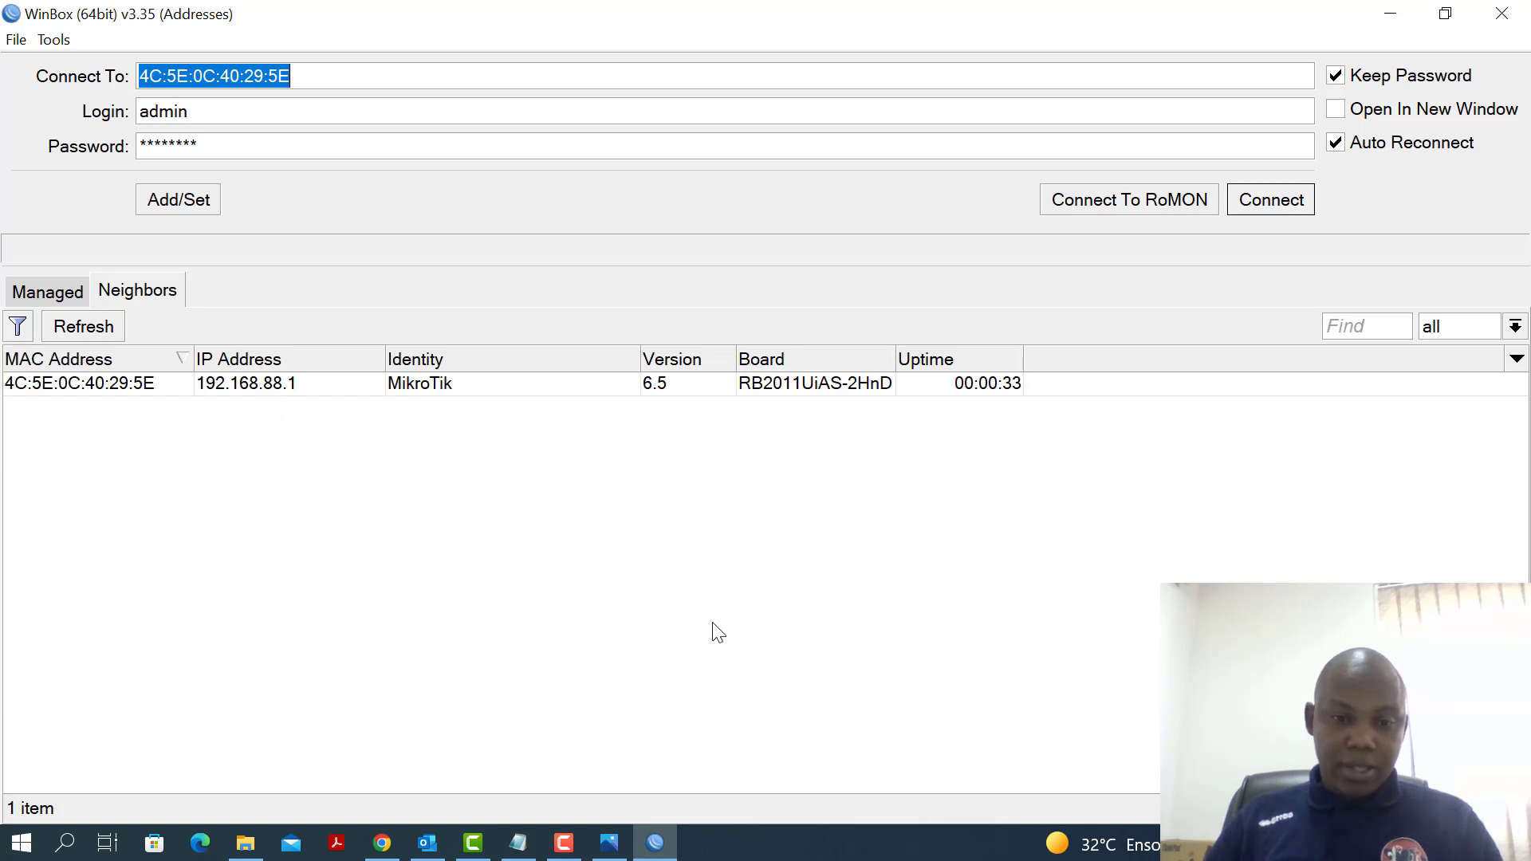
Open Command Prompt and run ipconfig to confirm the PC's 192.168.88.254 address
click(65, 843)
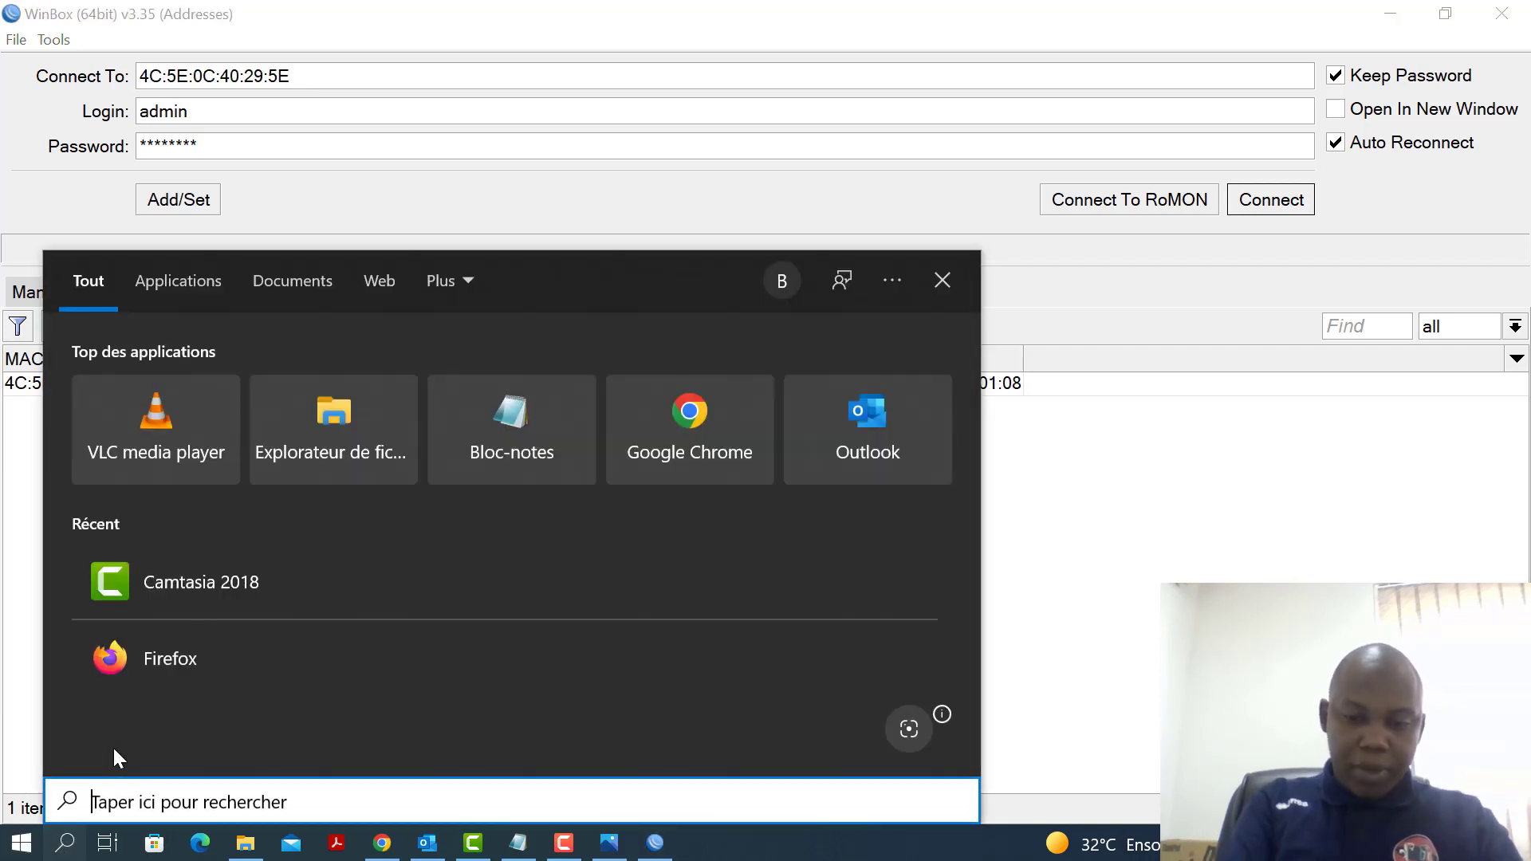
text(cmd)
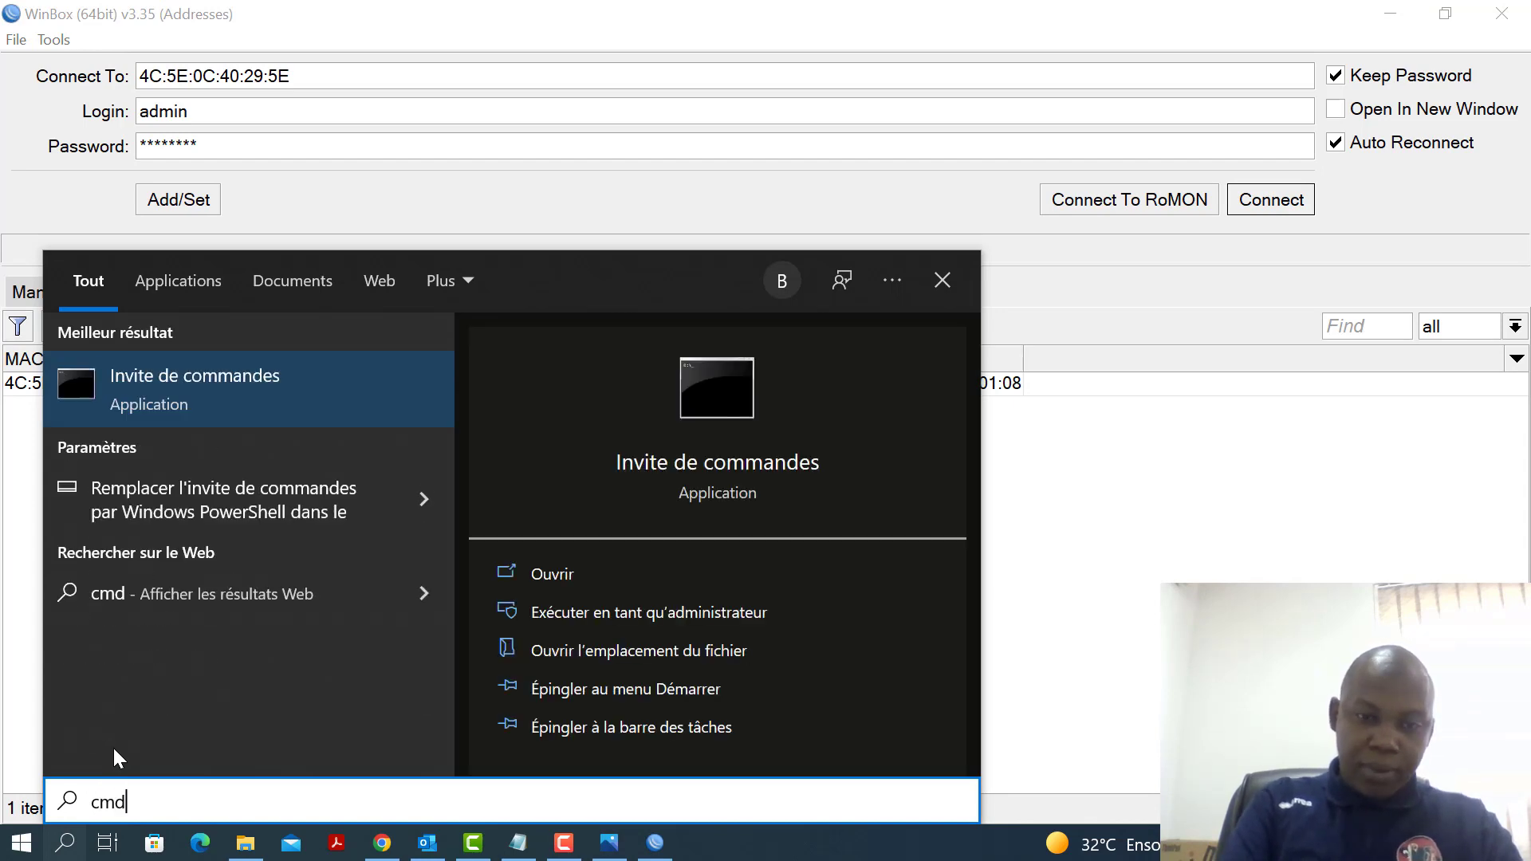
key(Return)
text(i)
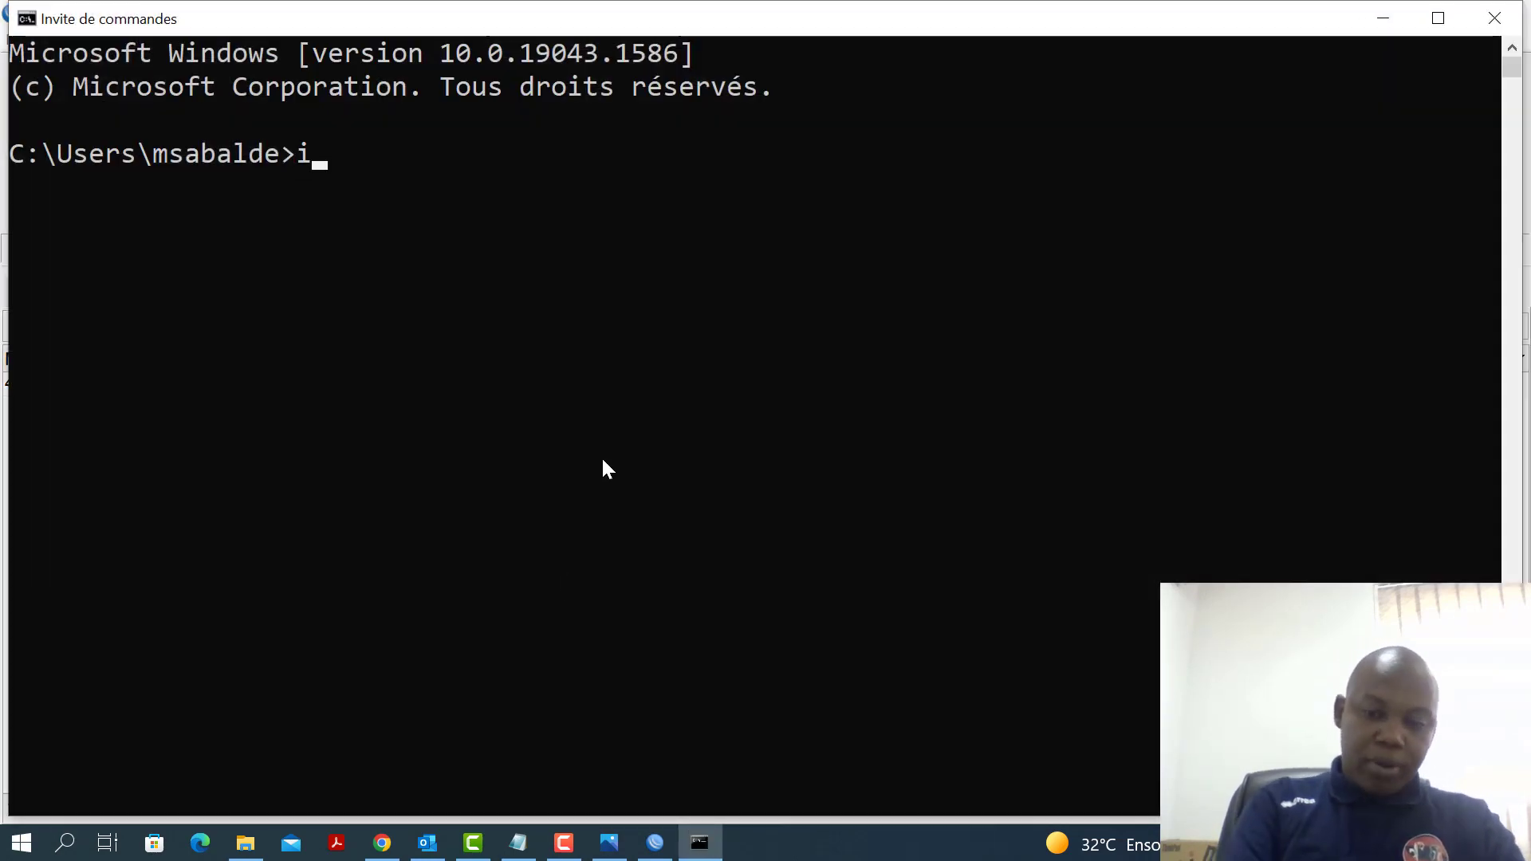
text(pconfig)
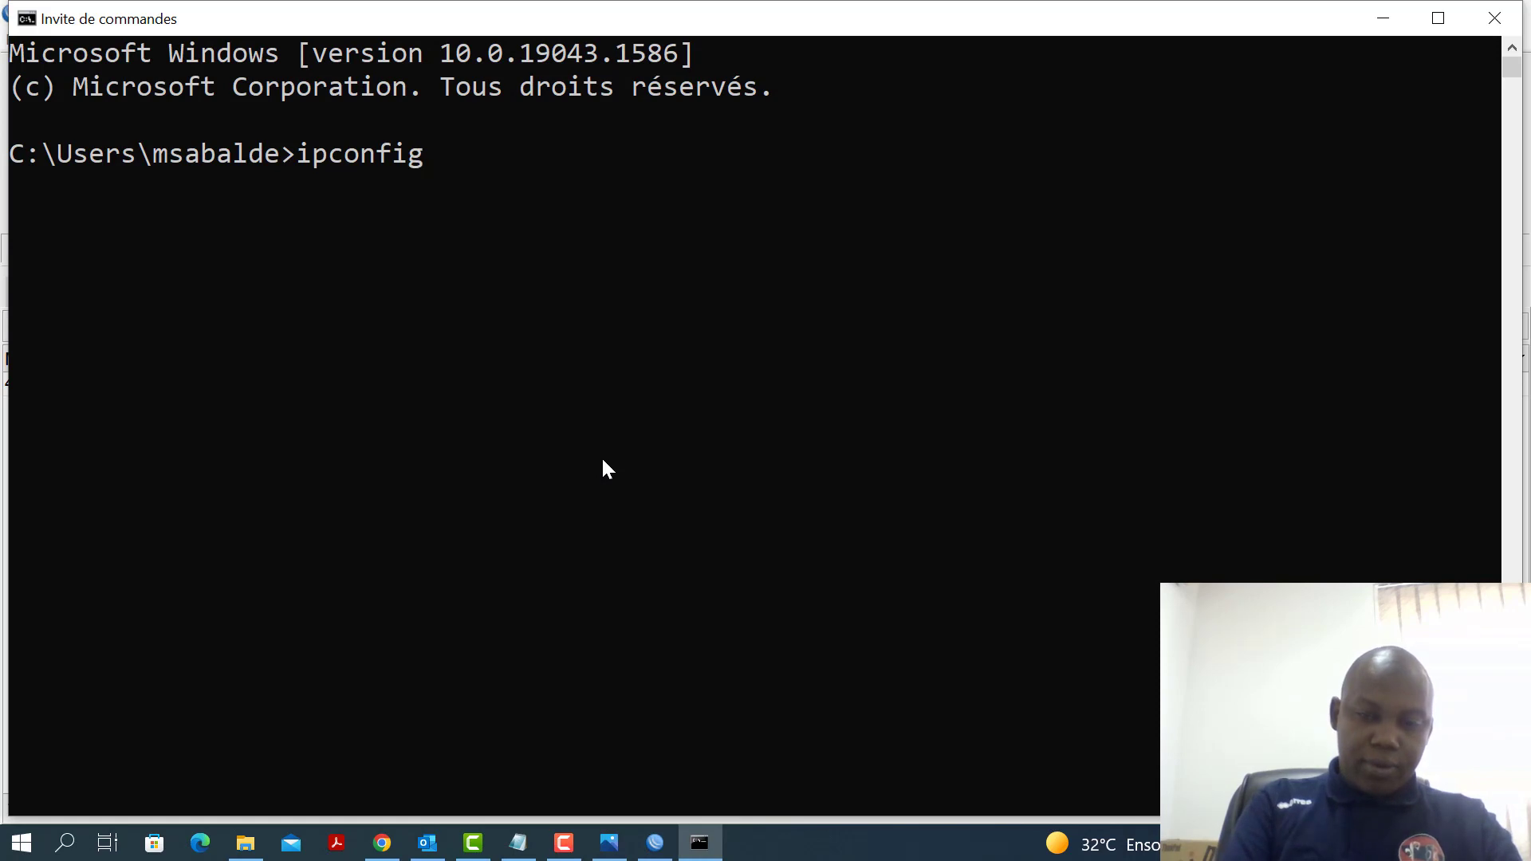
key(Return)
scroll(746, 536, up, 10)
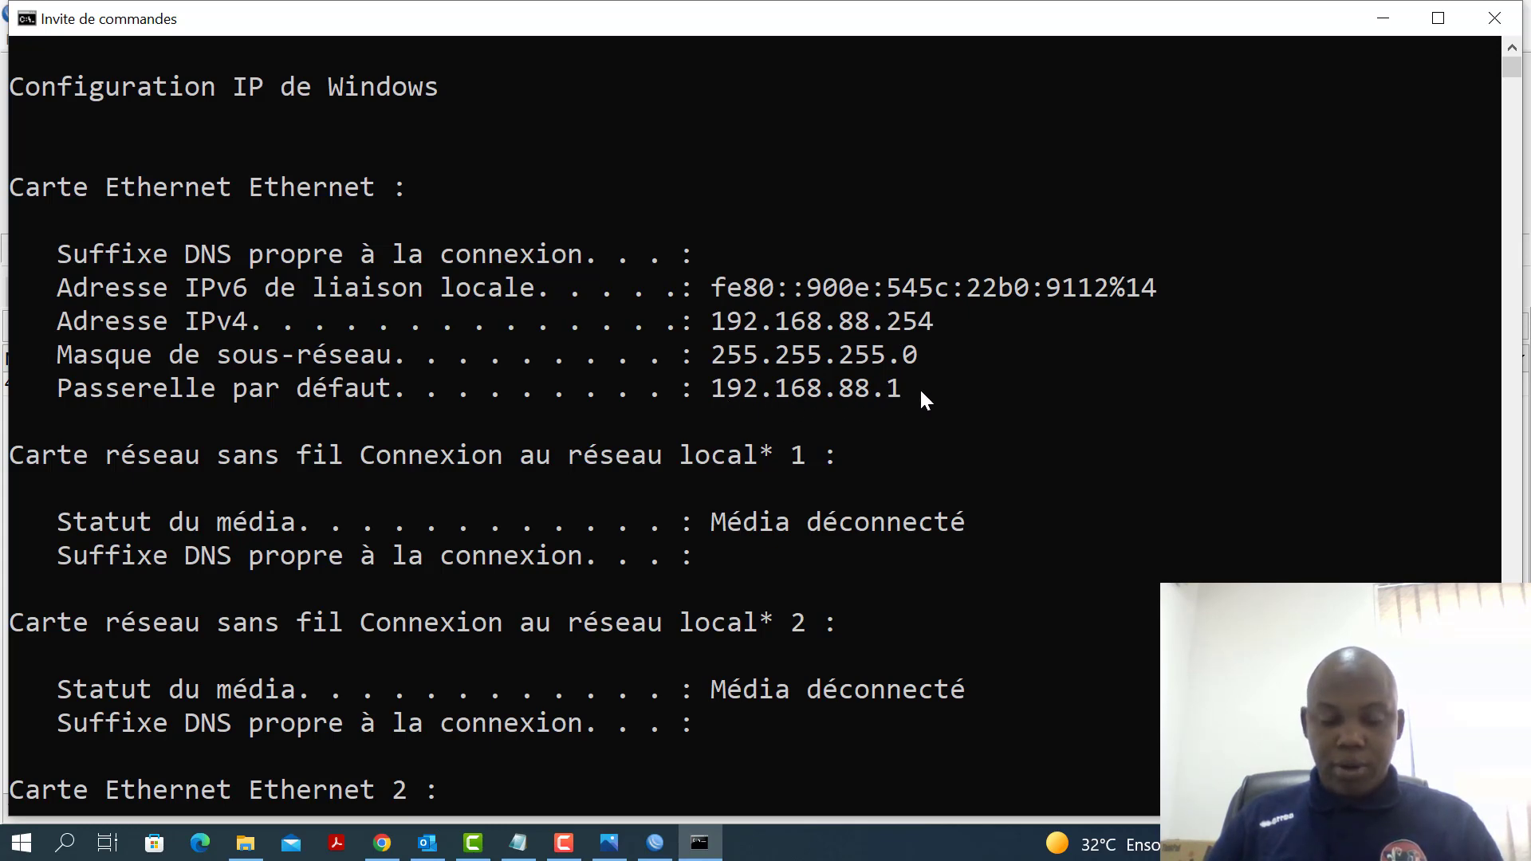
Ping 192.168.88.1 for 4 of 4 replies, then return to WinBox
click(846, 510)
key(Escape)
key(Return)
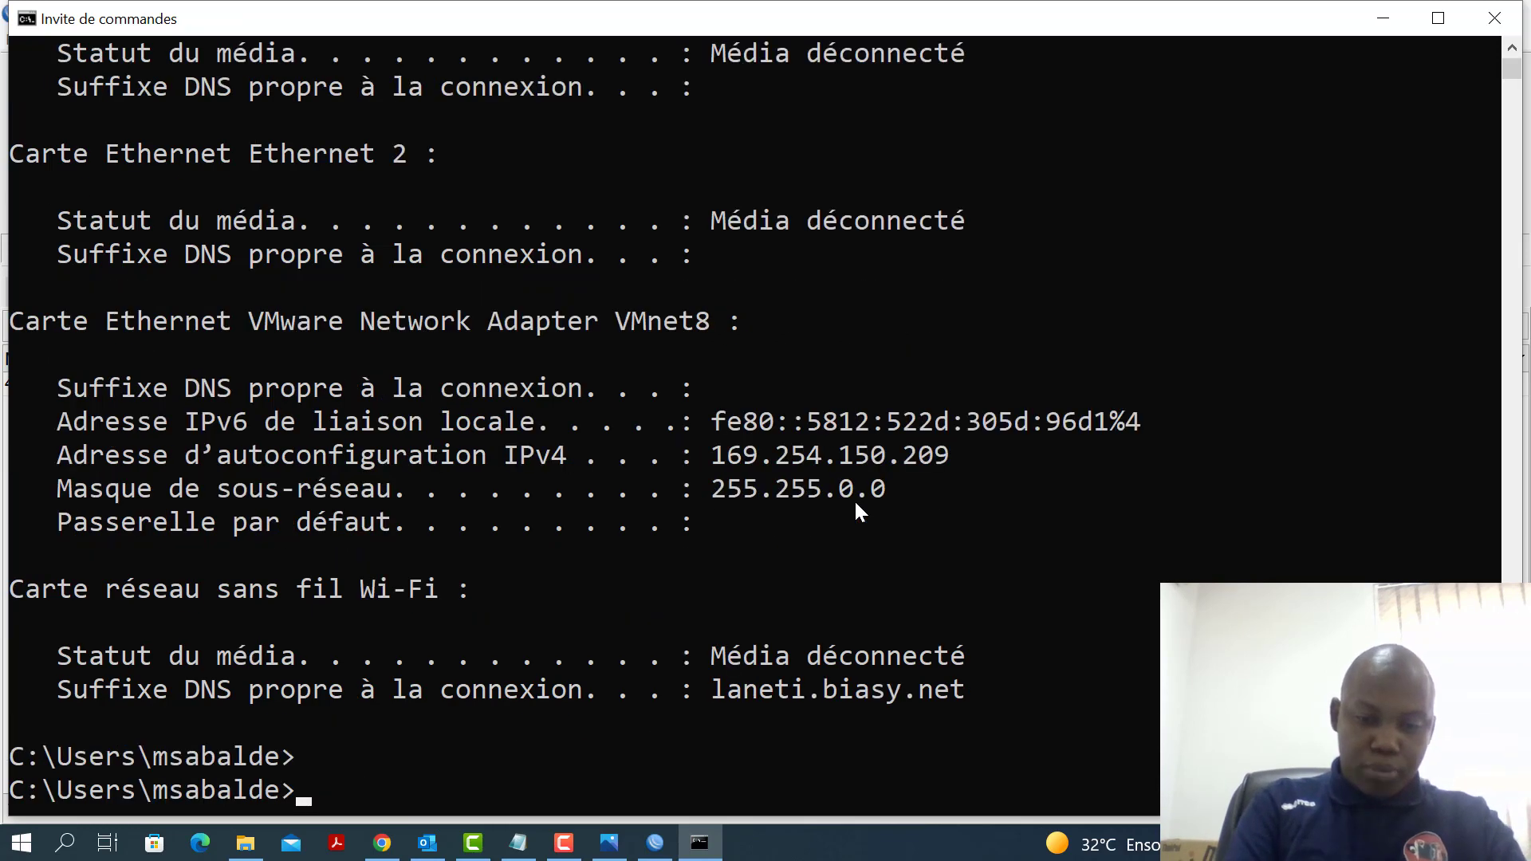
text(ping )
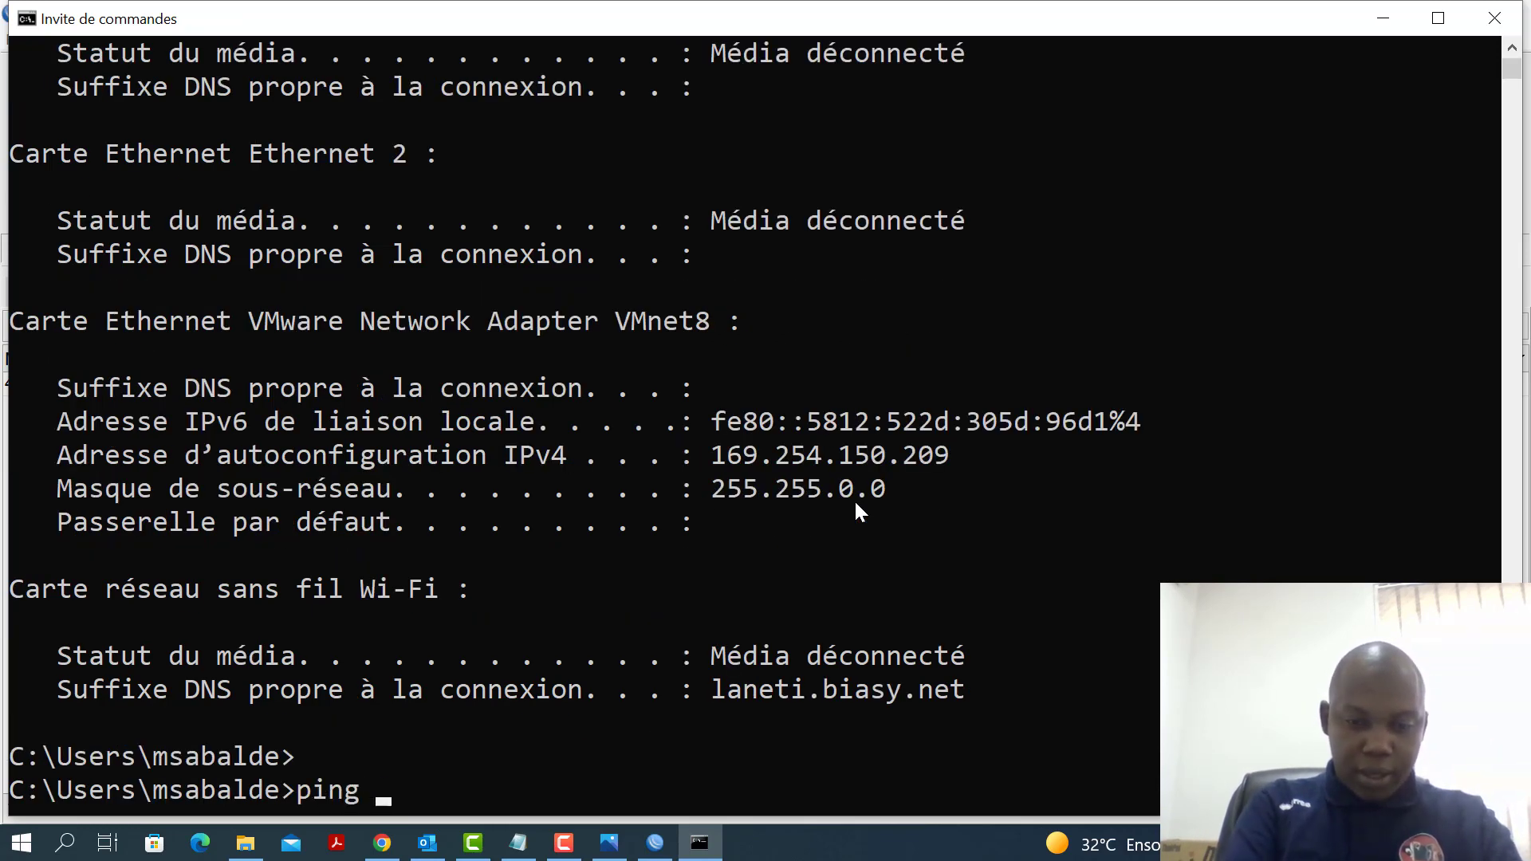
text(192.1)
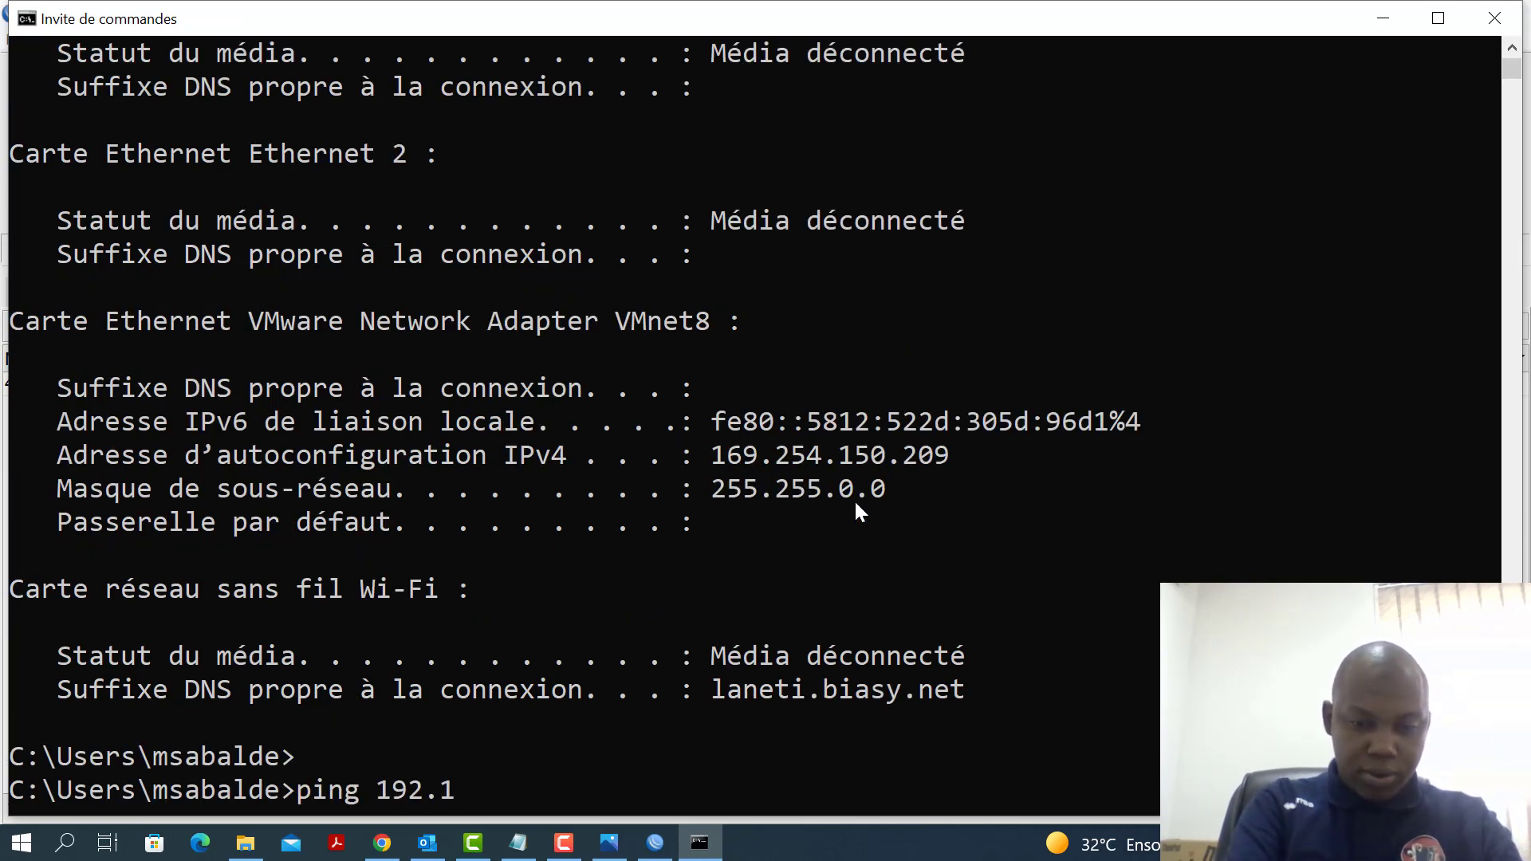
text(68.)
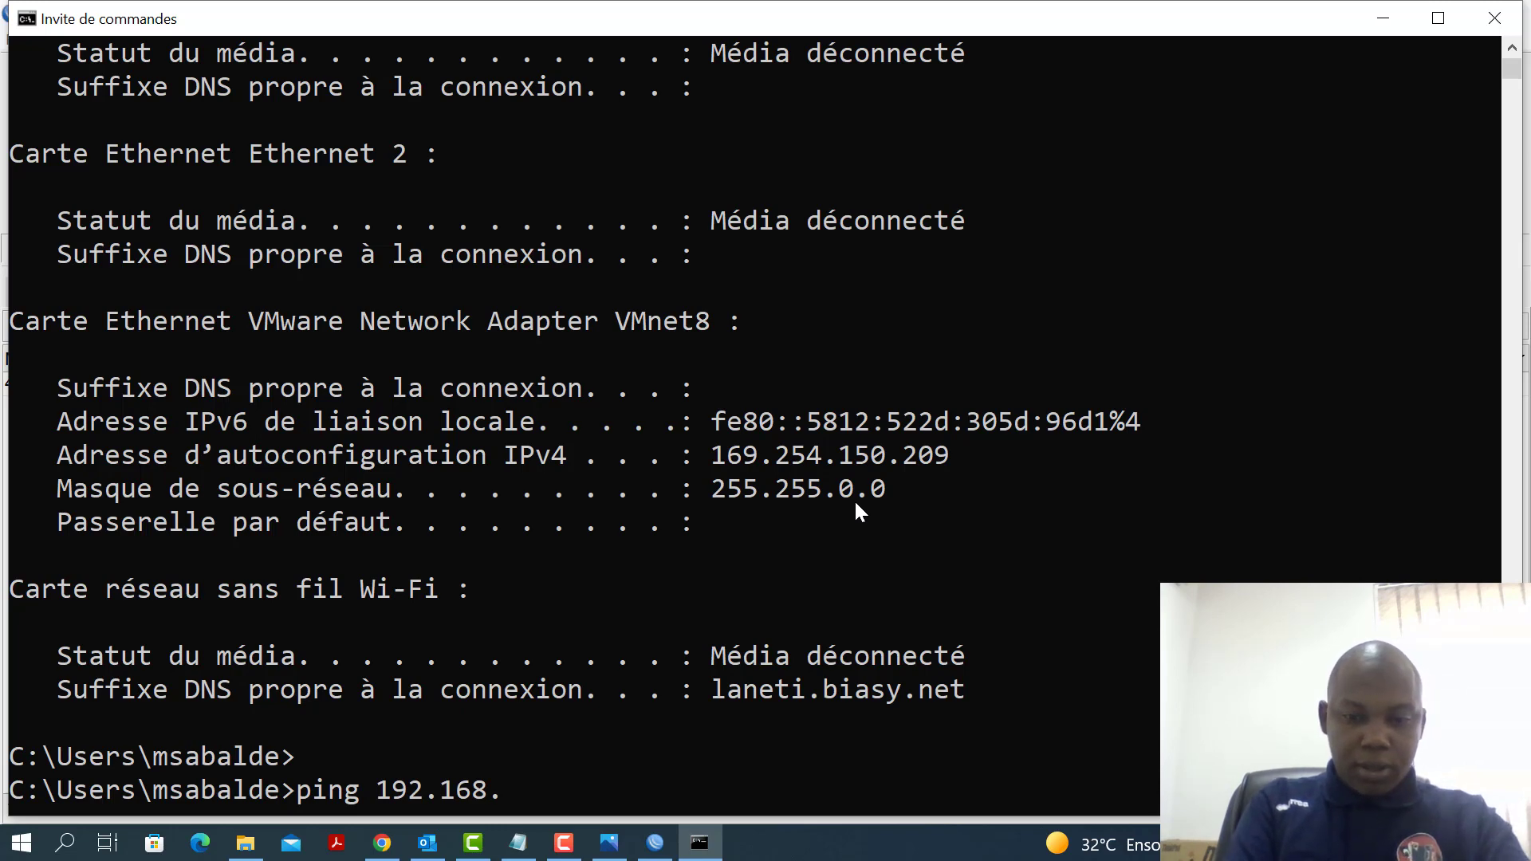
text(88.1)
key(Return)
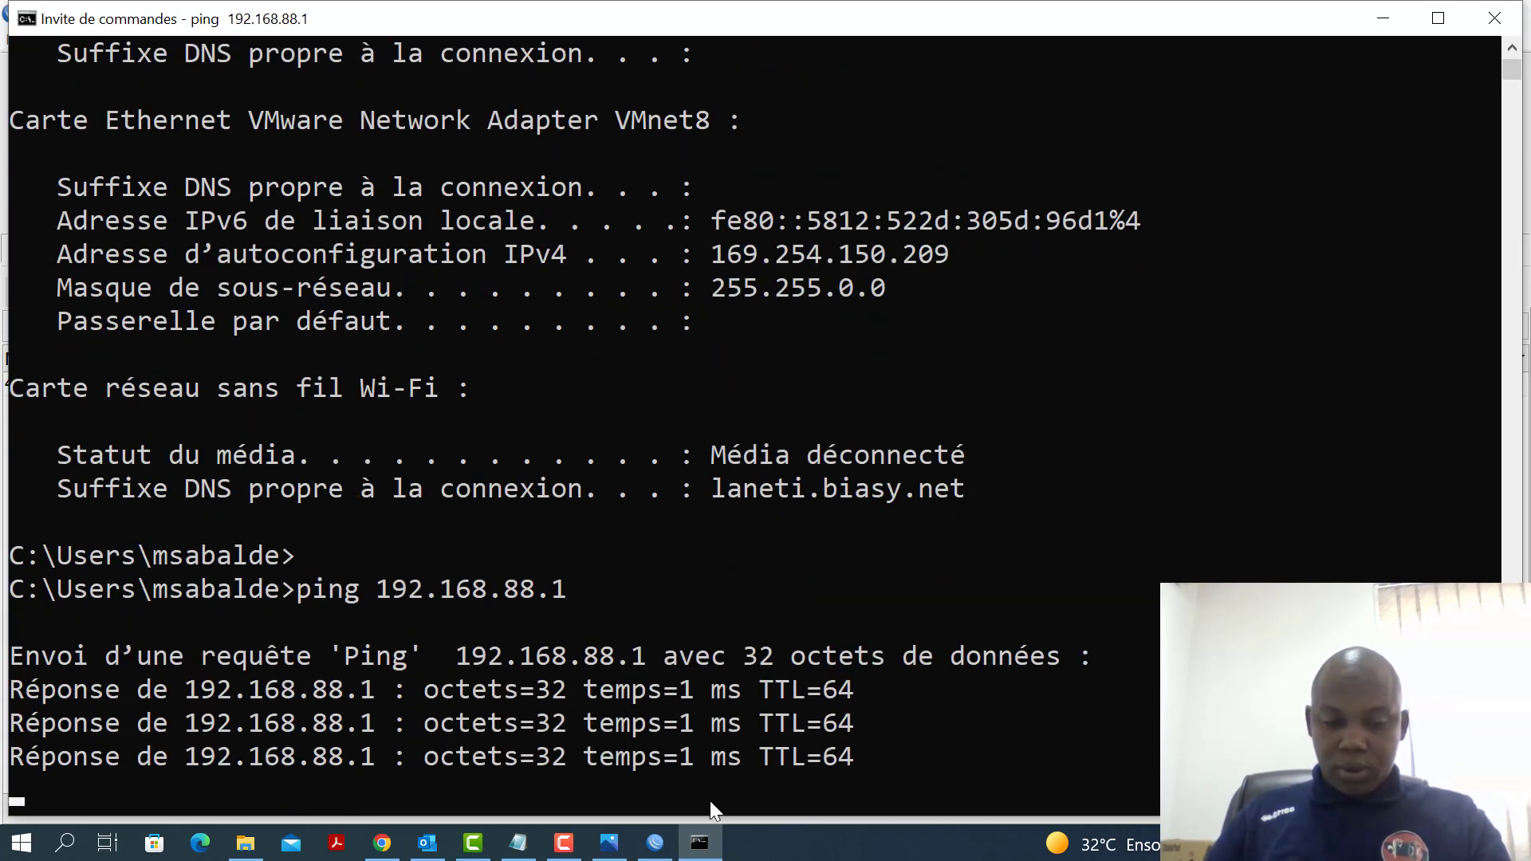
key(Return)
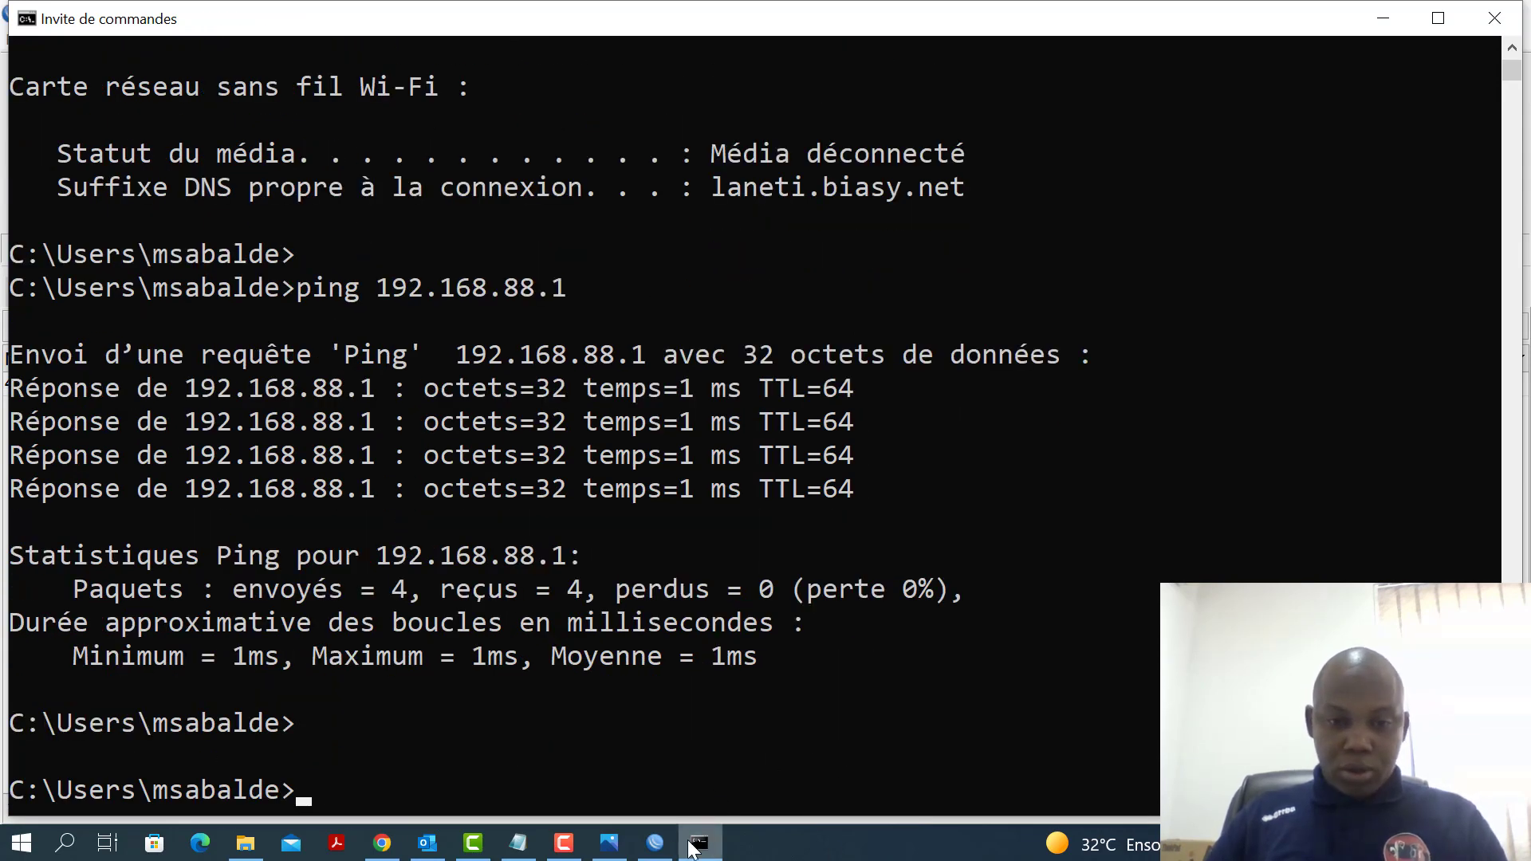
click(655, 843)
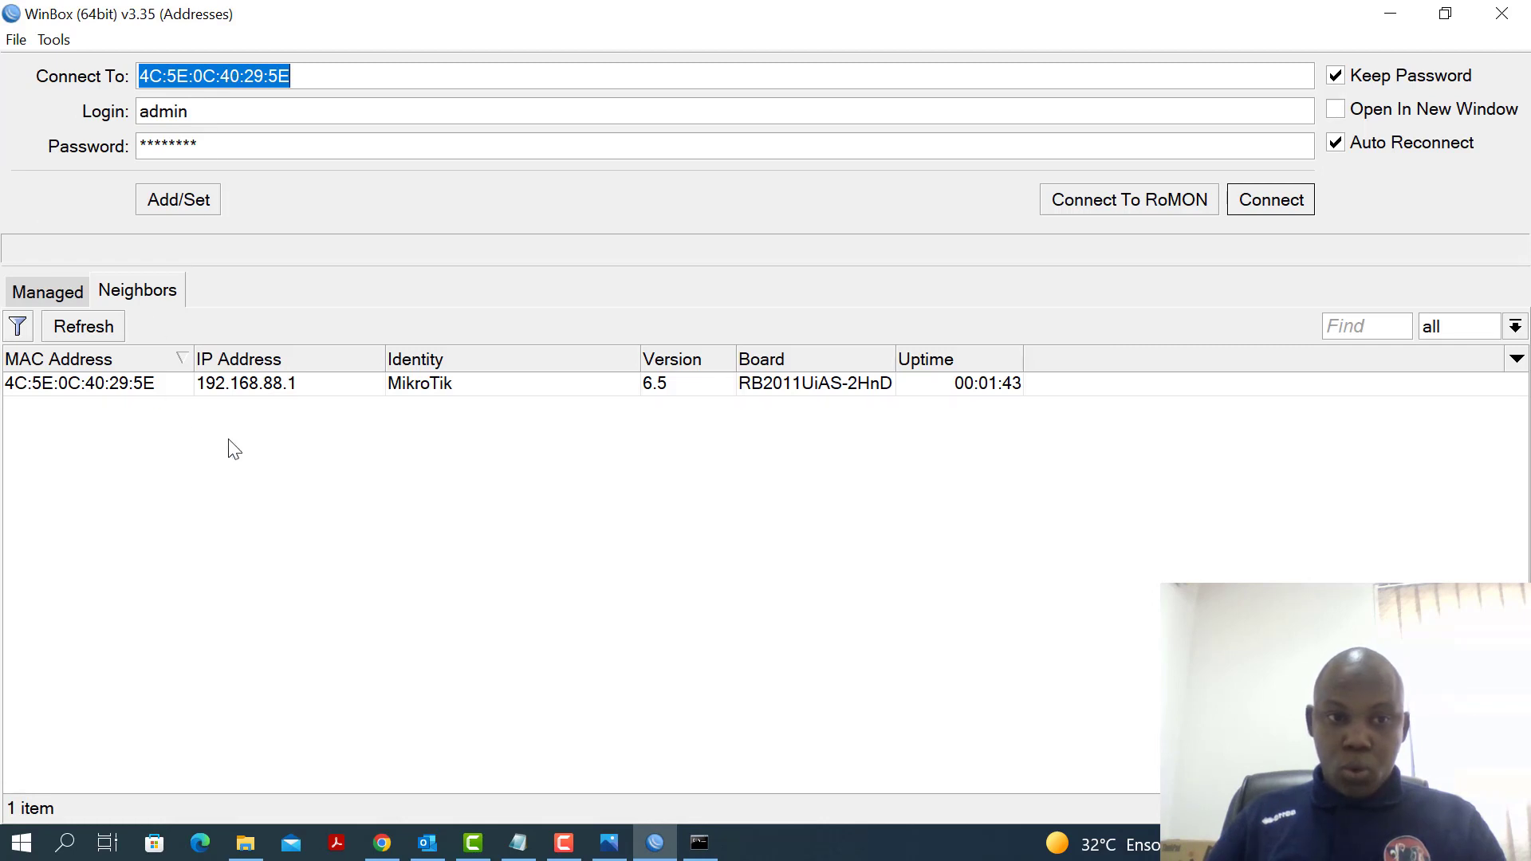
Connect to the router's MAC address as admin with a blank password
click(122, 387)
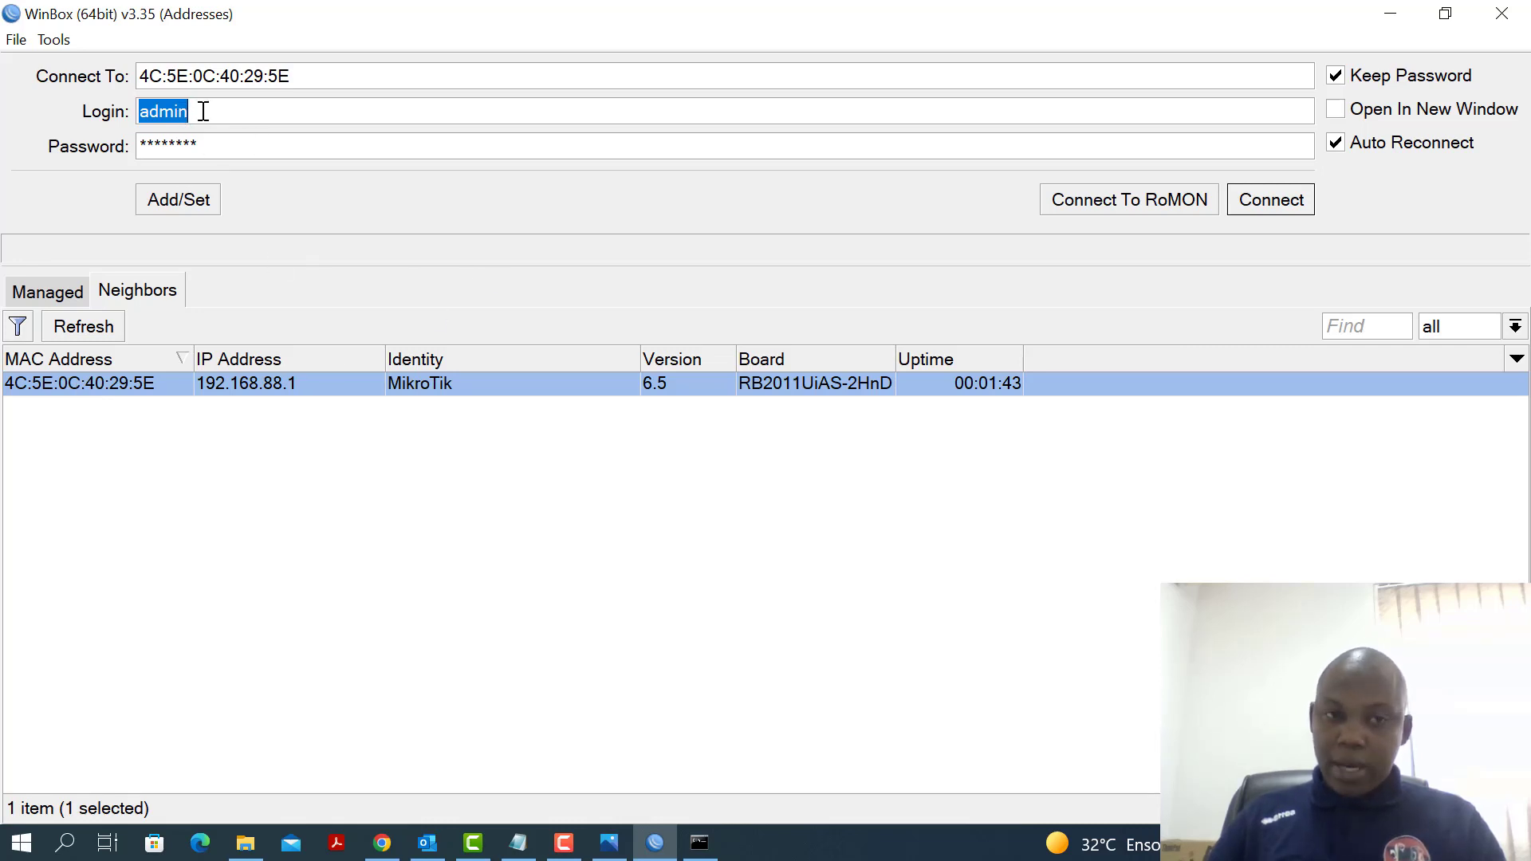
drag(223, 152, 65, 157)
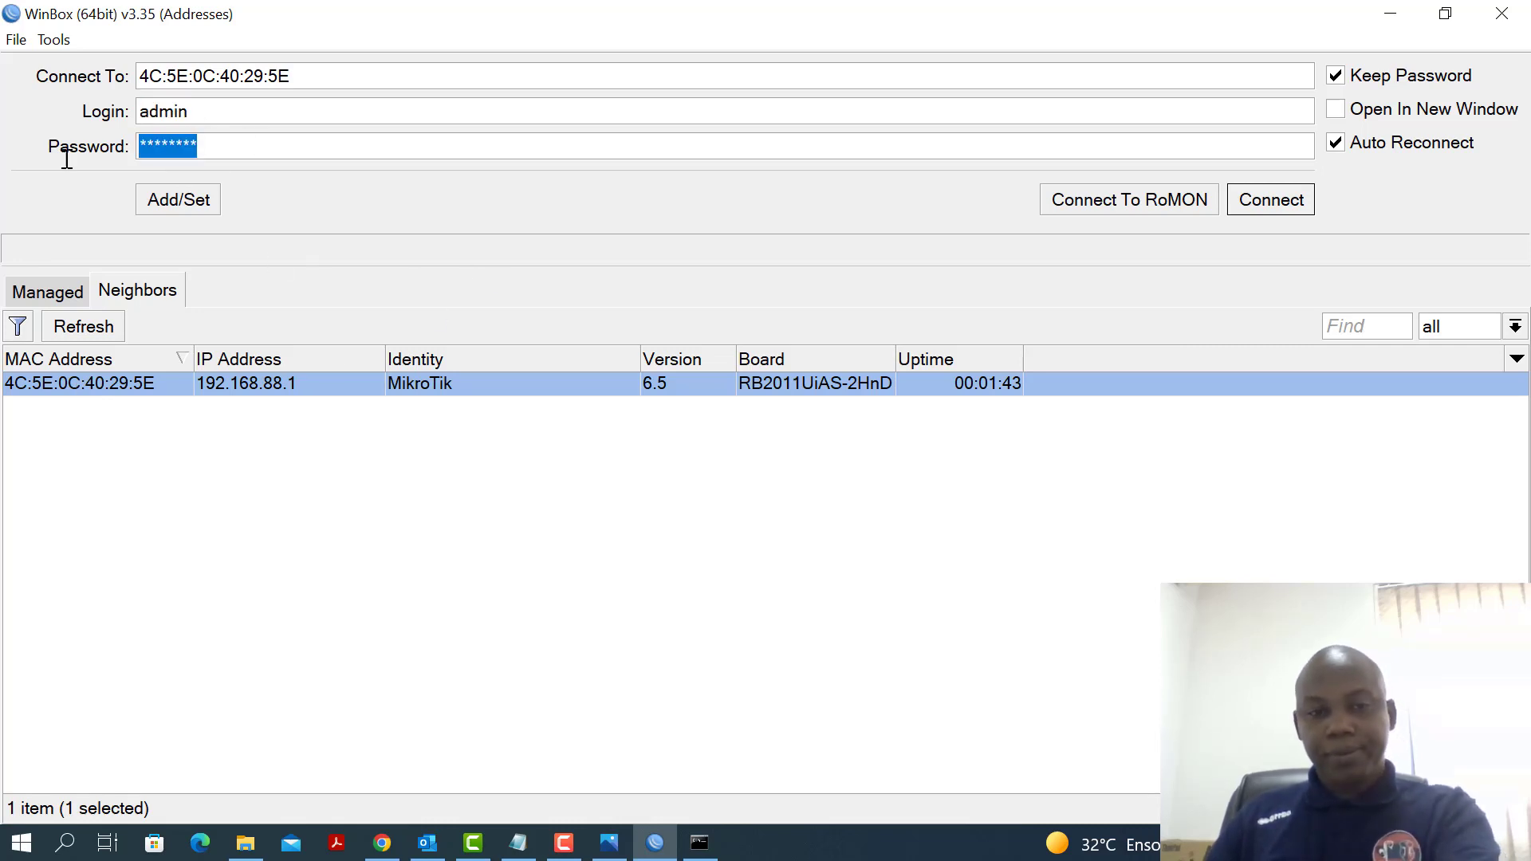
key(BackSpace)
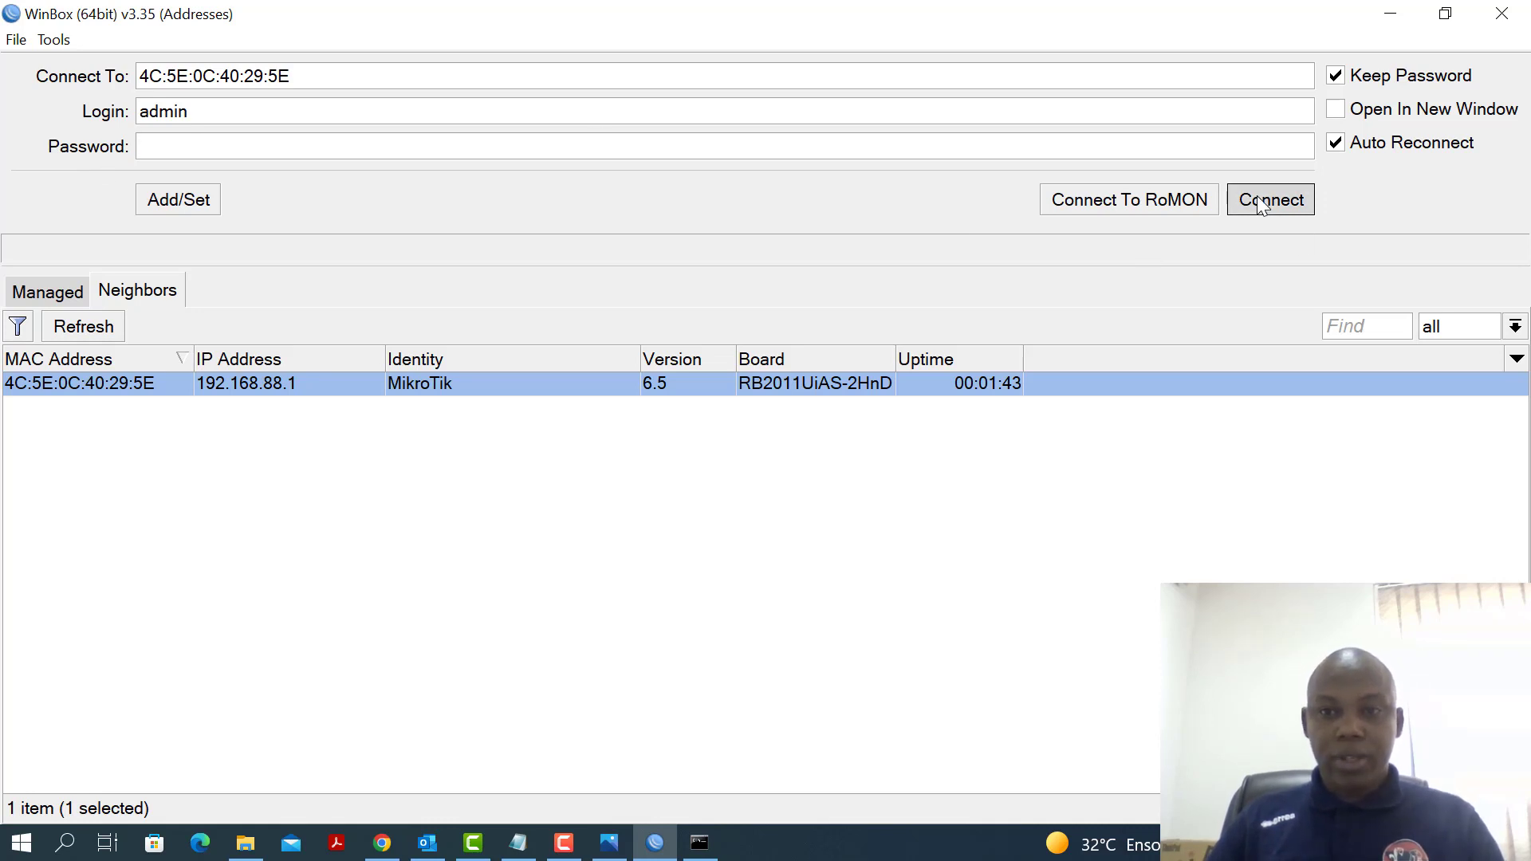
click(1260, 206)
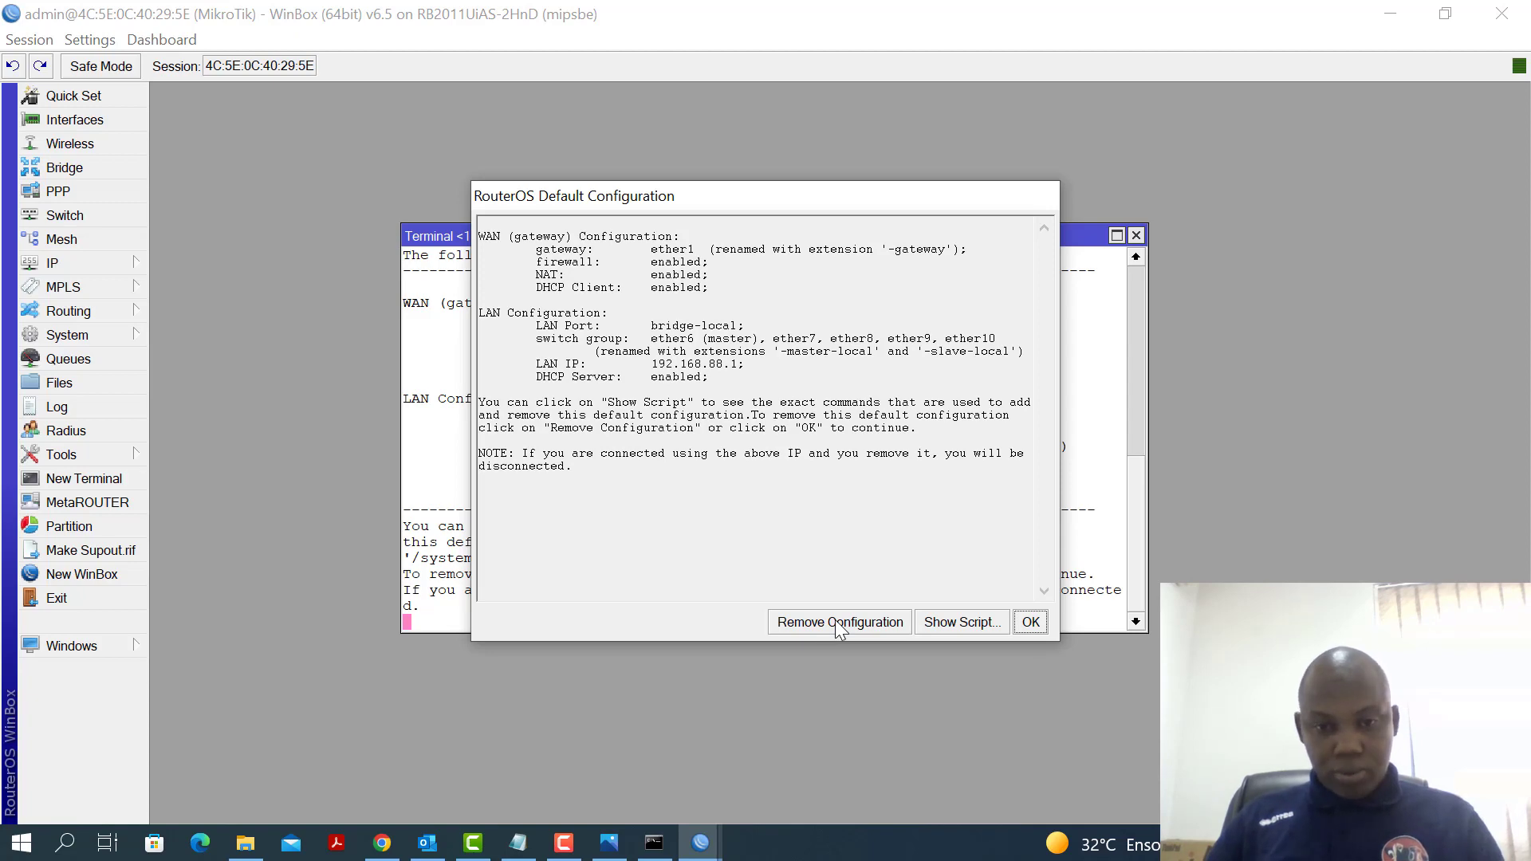
Choose Remove Configuration in the RouterOS Default Configuration dialog
click(837, 625)
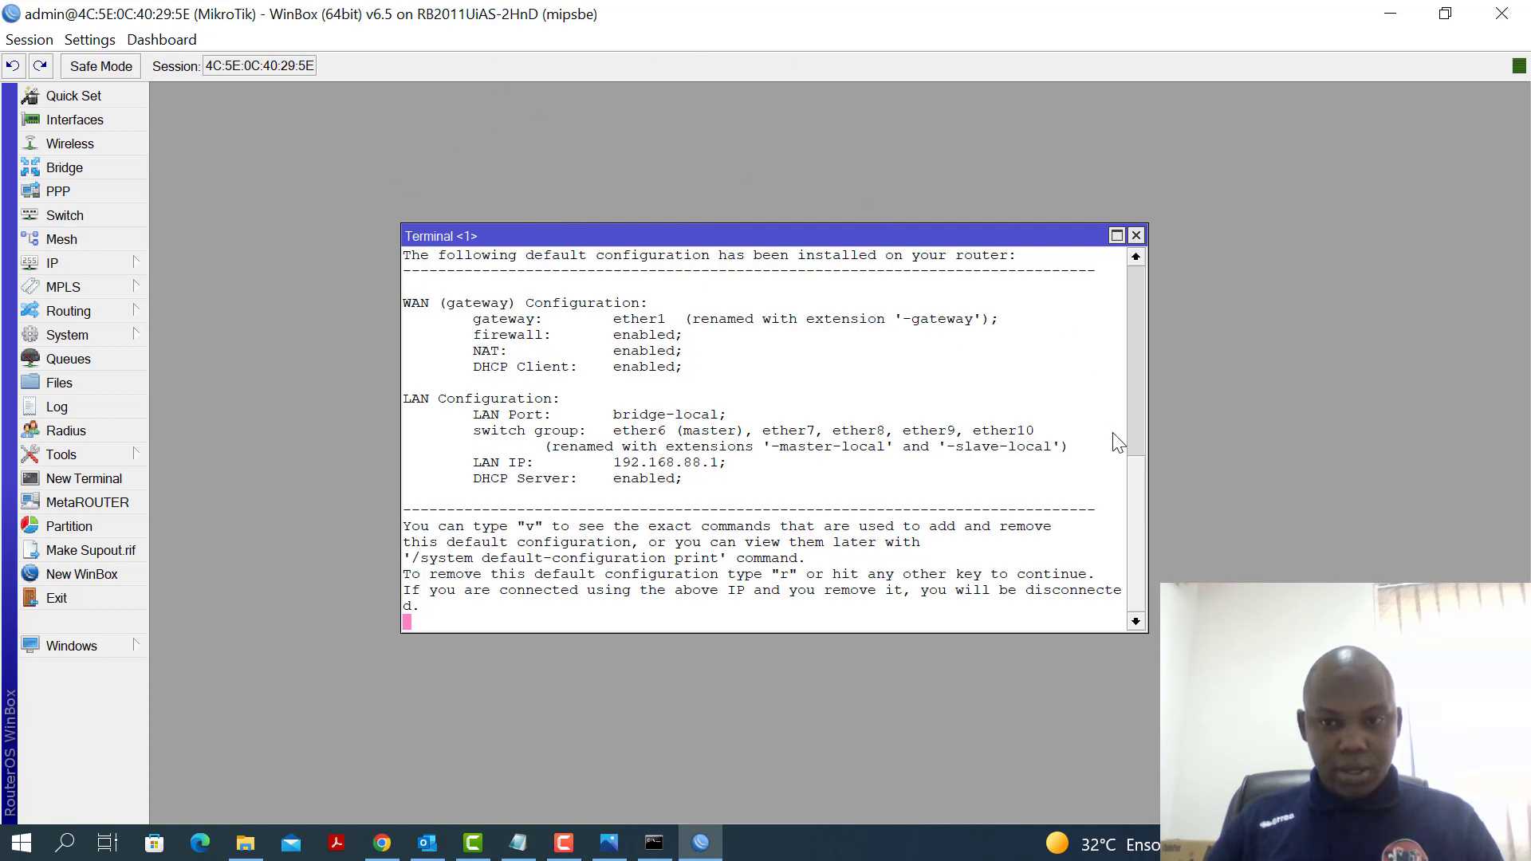
drag(1138, 501, 1142, 462)
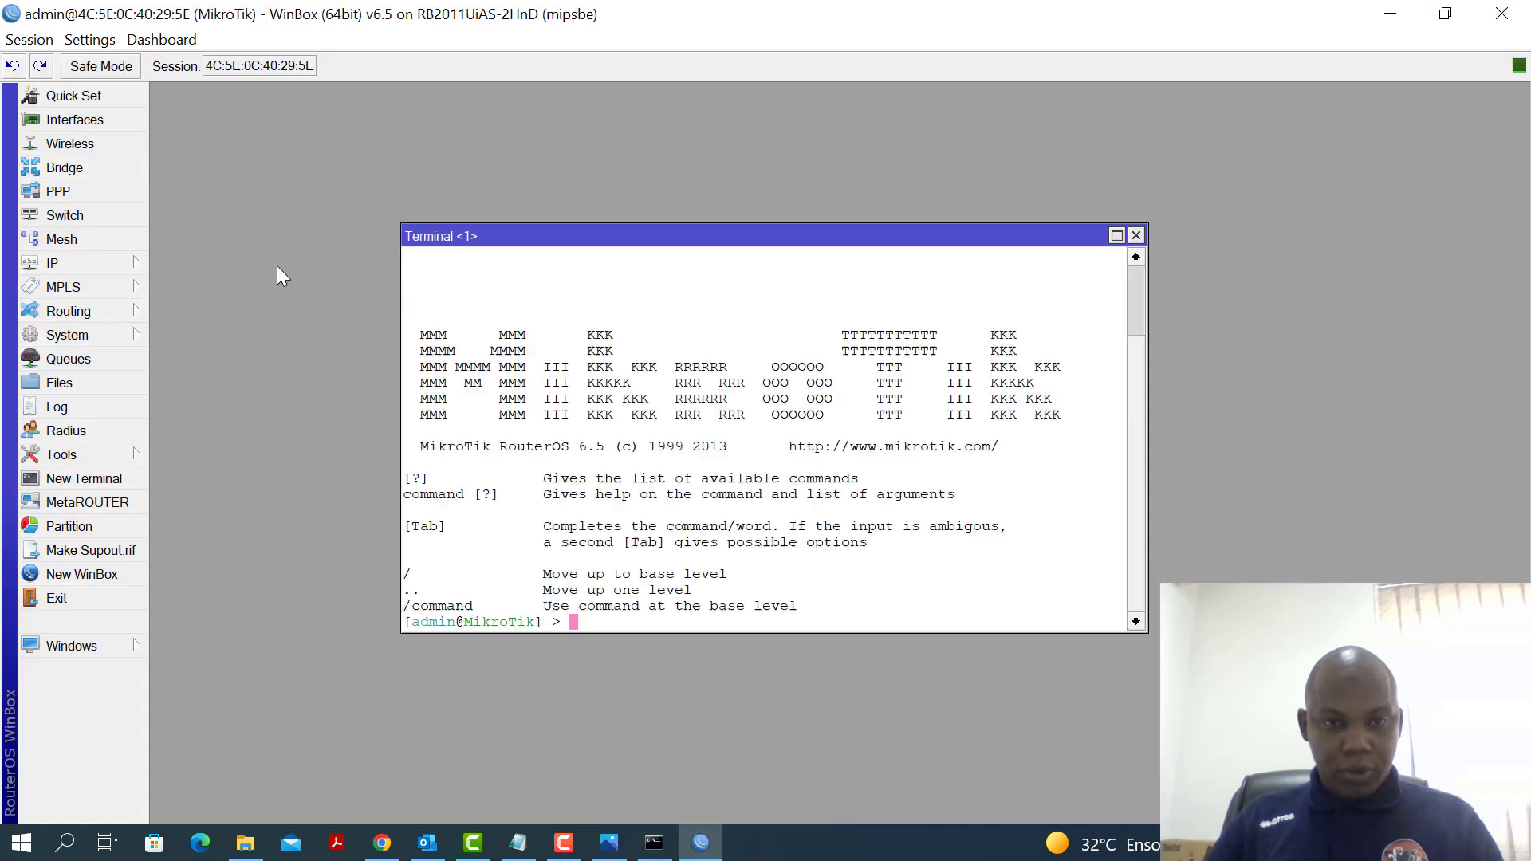
Maximize the reconnected router's Terminal window, briefly checking the IP menu
click(1116, 236)
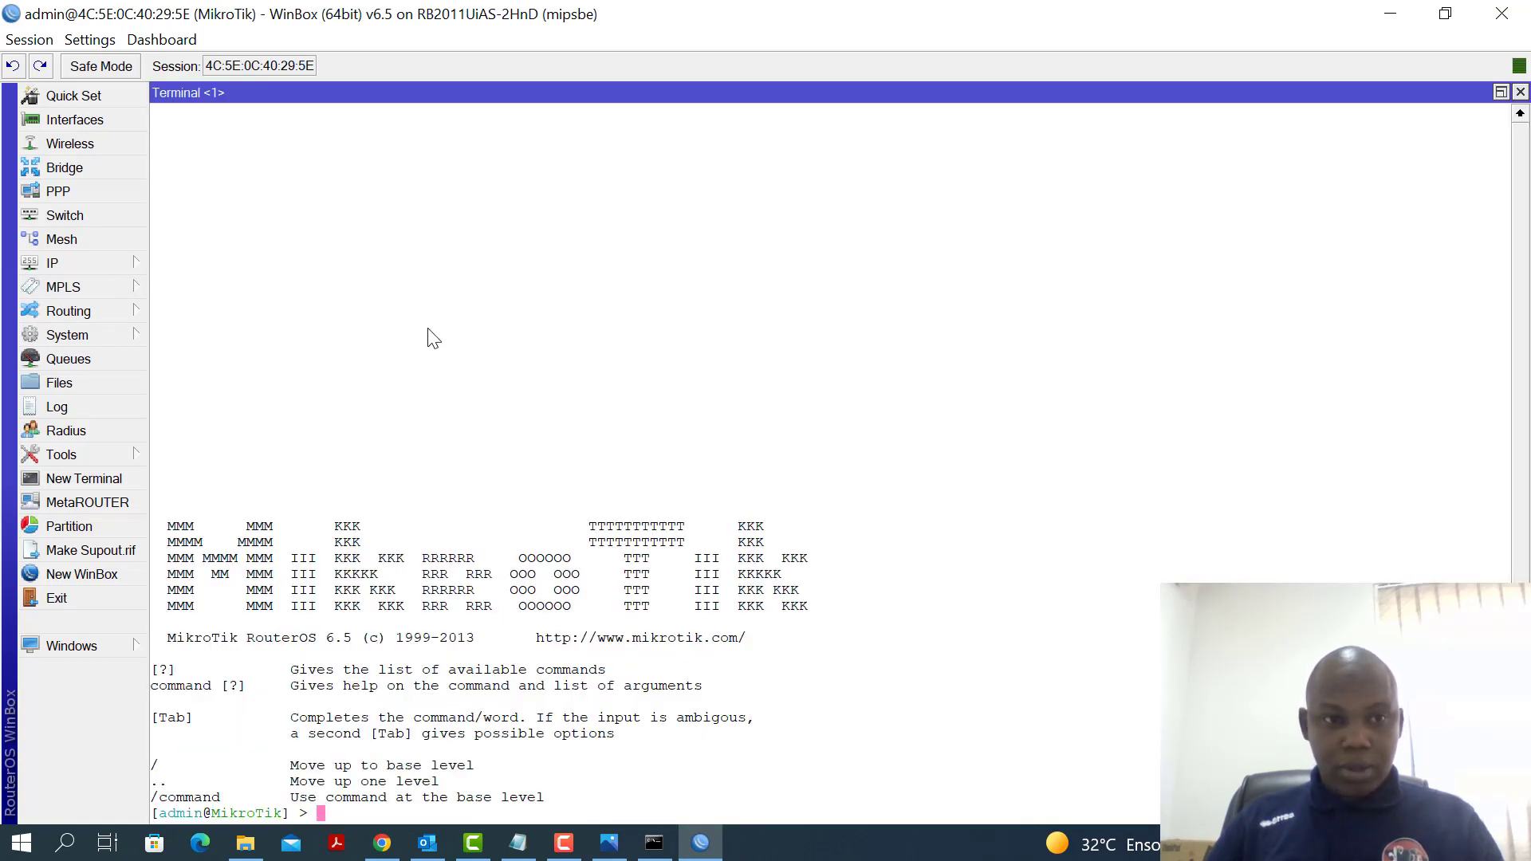
click(74, 260)
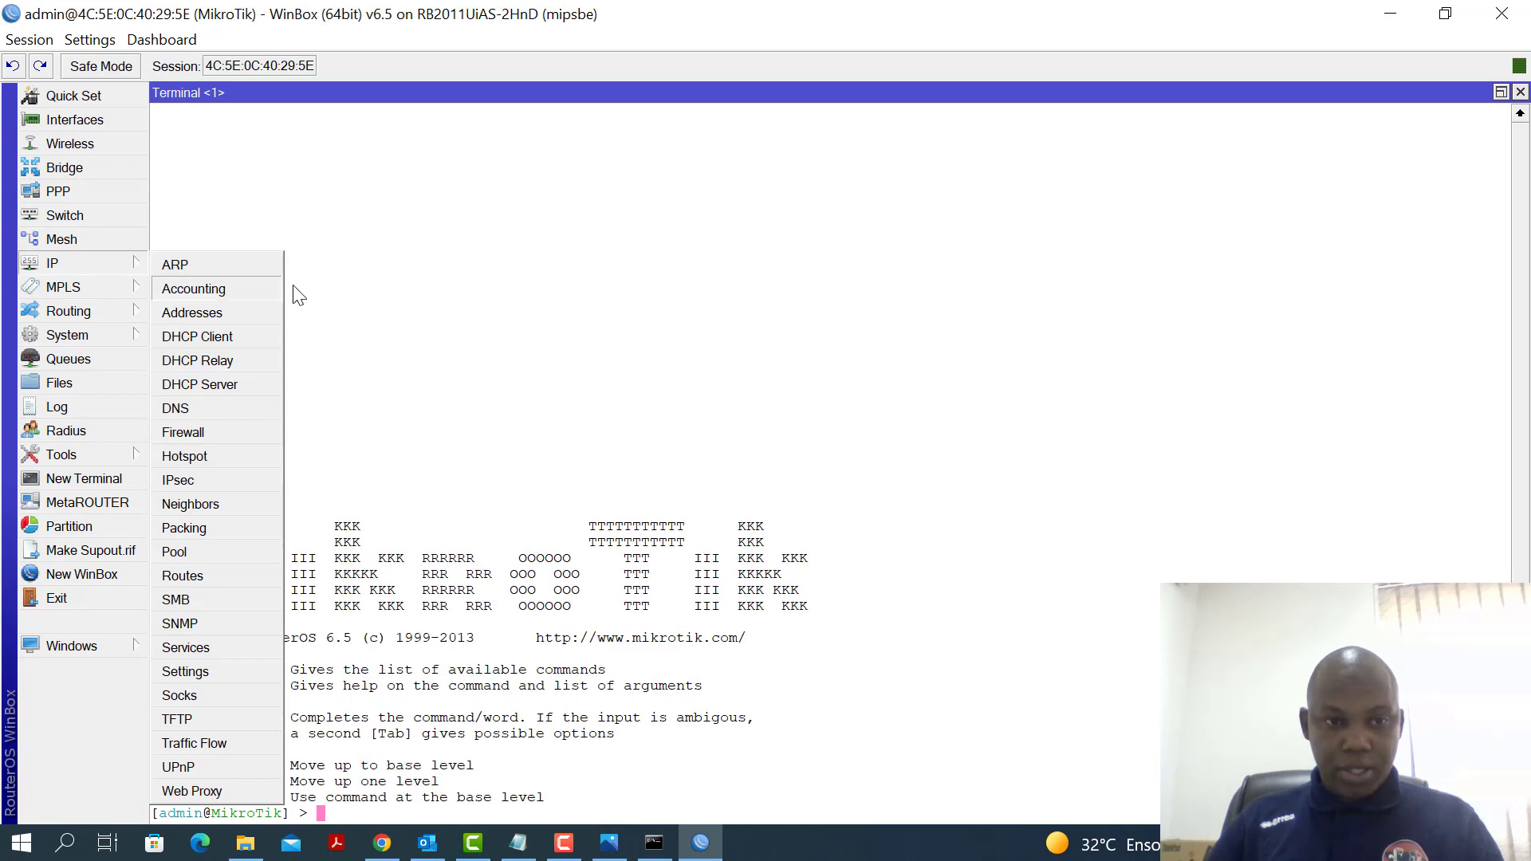
click(528, 240)
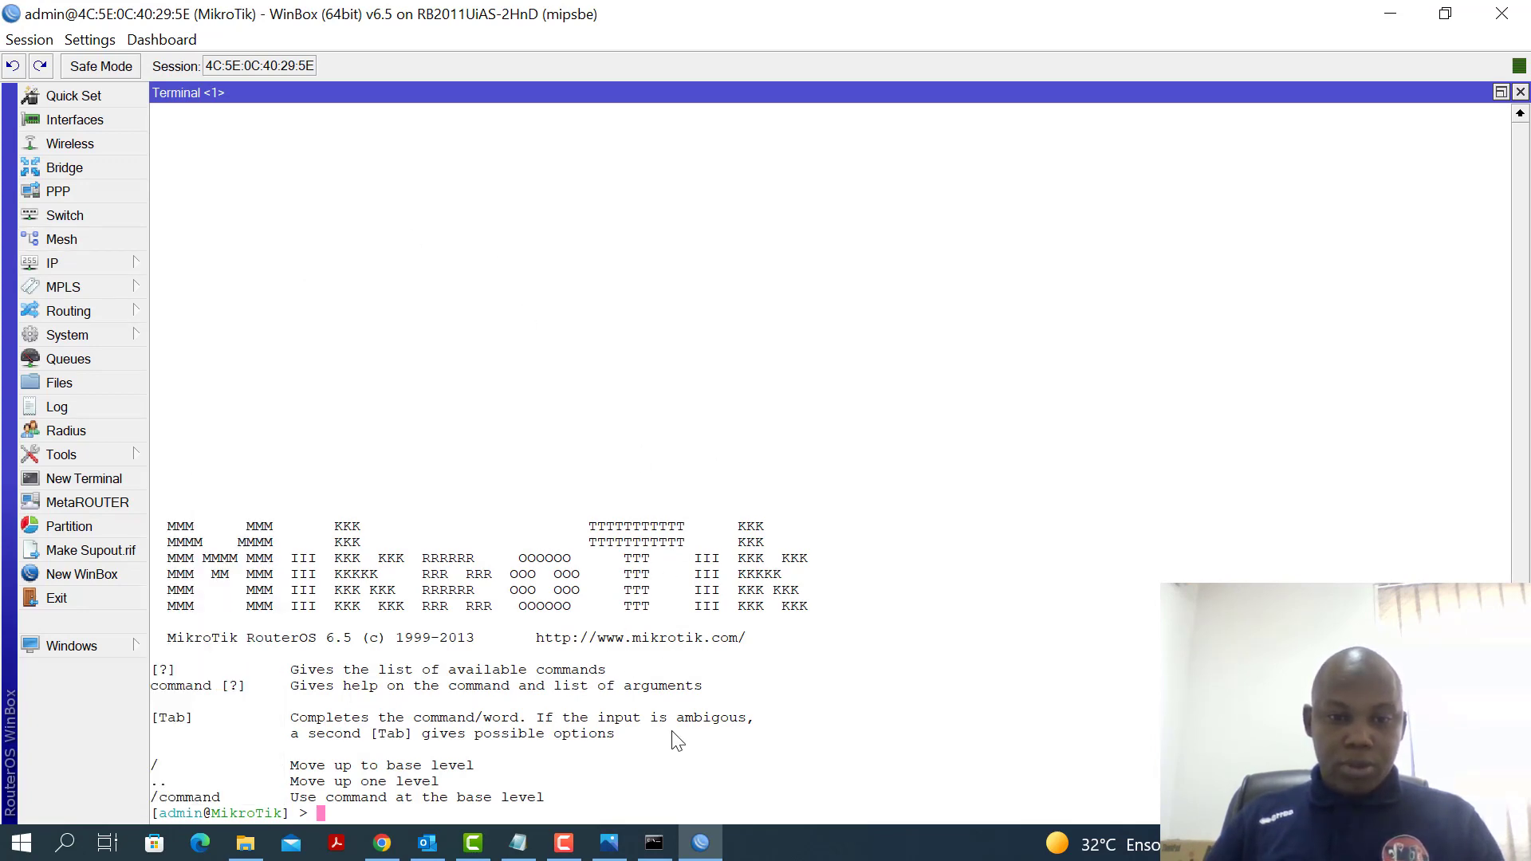
Highlight 'Attribuer un nom au Routeur' in the Notepad checklist, then minimize Notepad
click(520, 843)
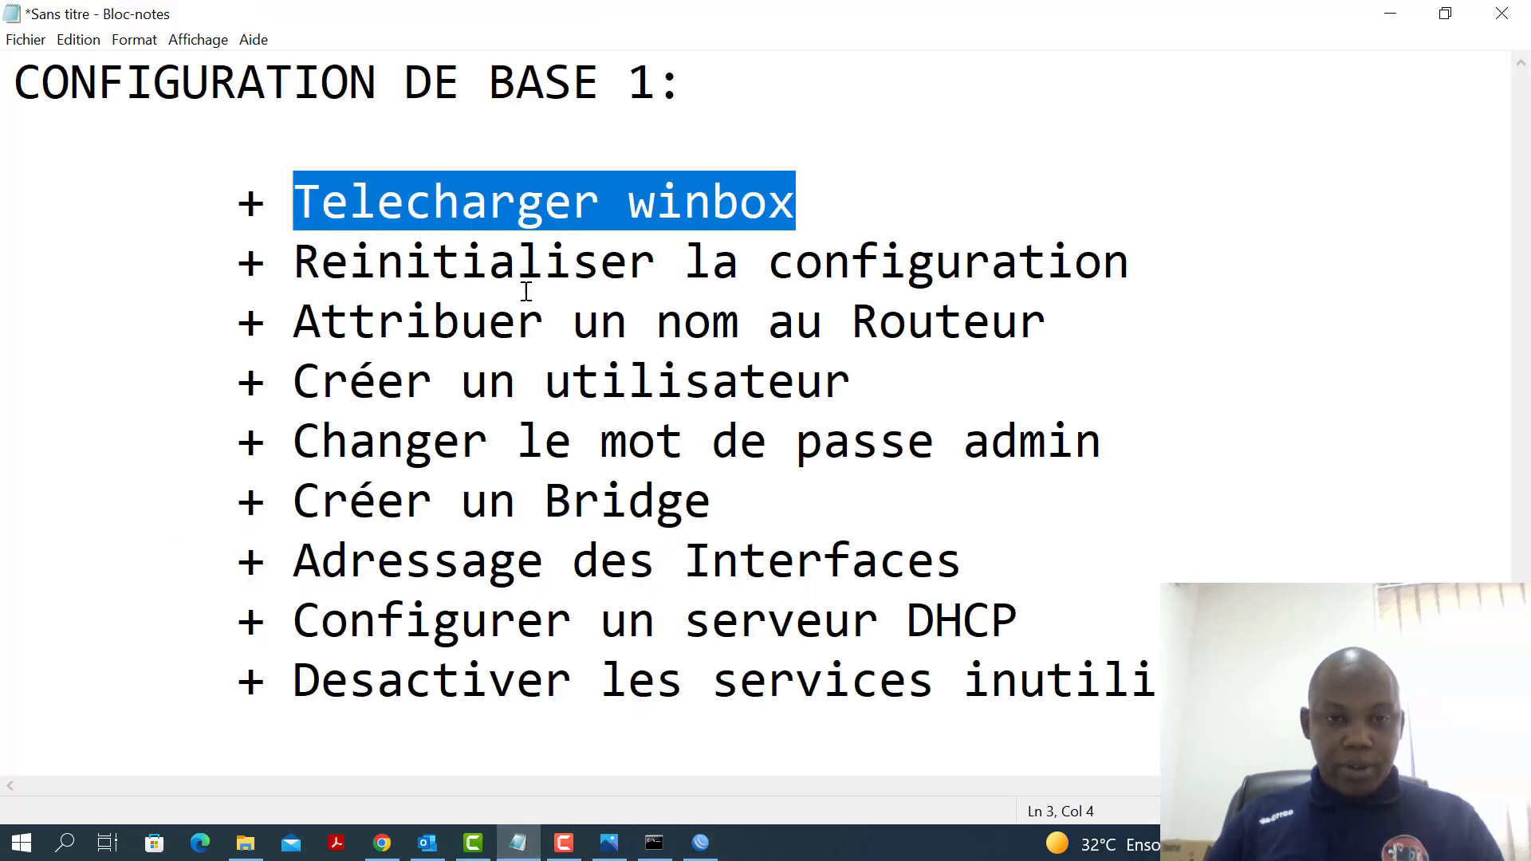
key(Down)
key(Down)
key(shift+Right)
drag(478, 321, 1100, 314)
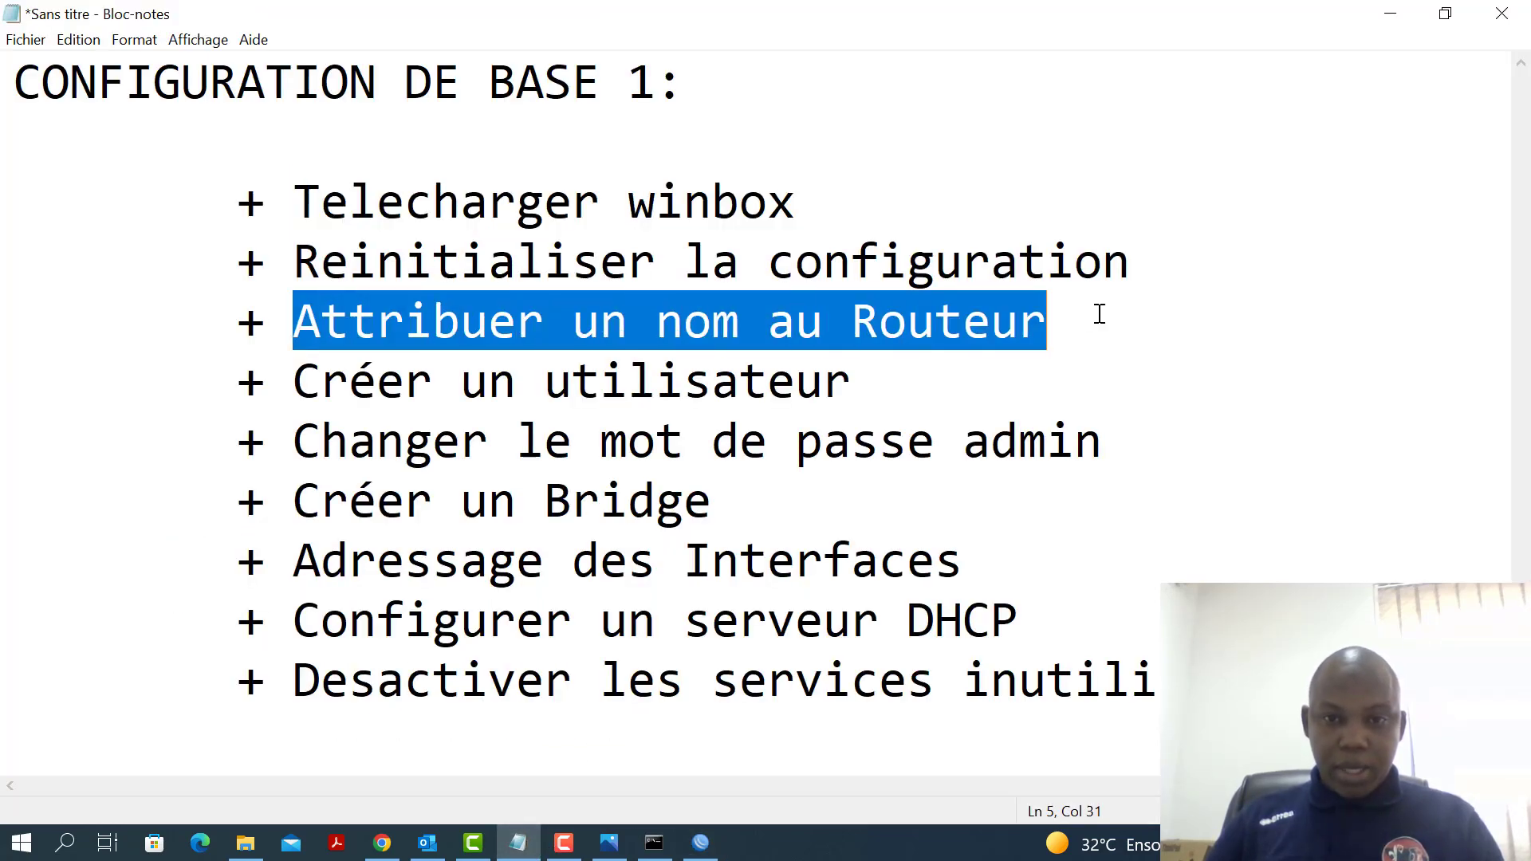
click(1391, 14)
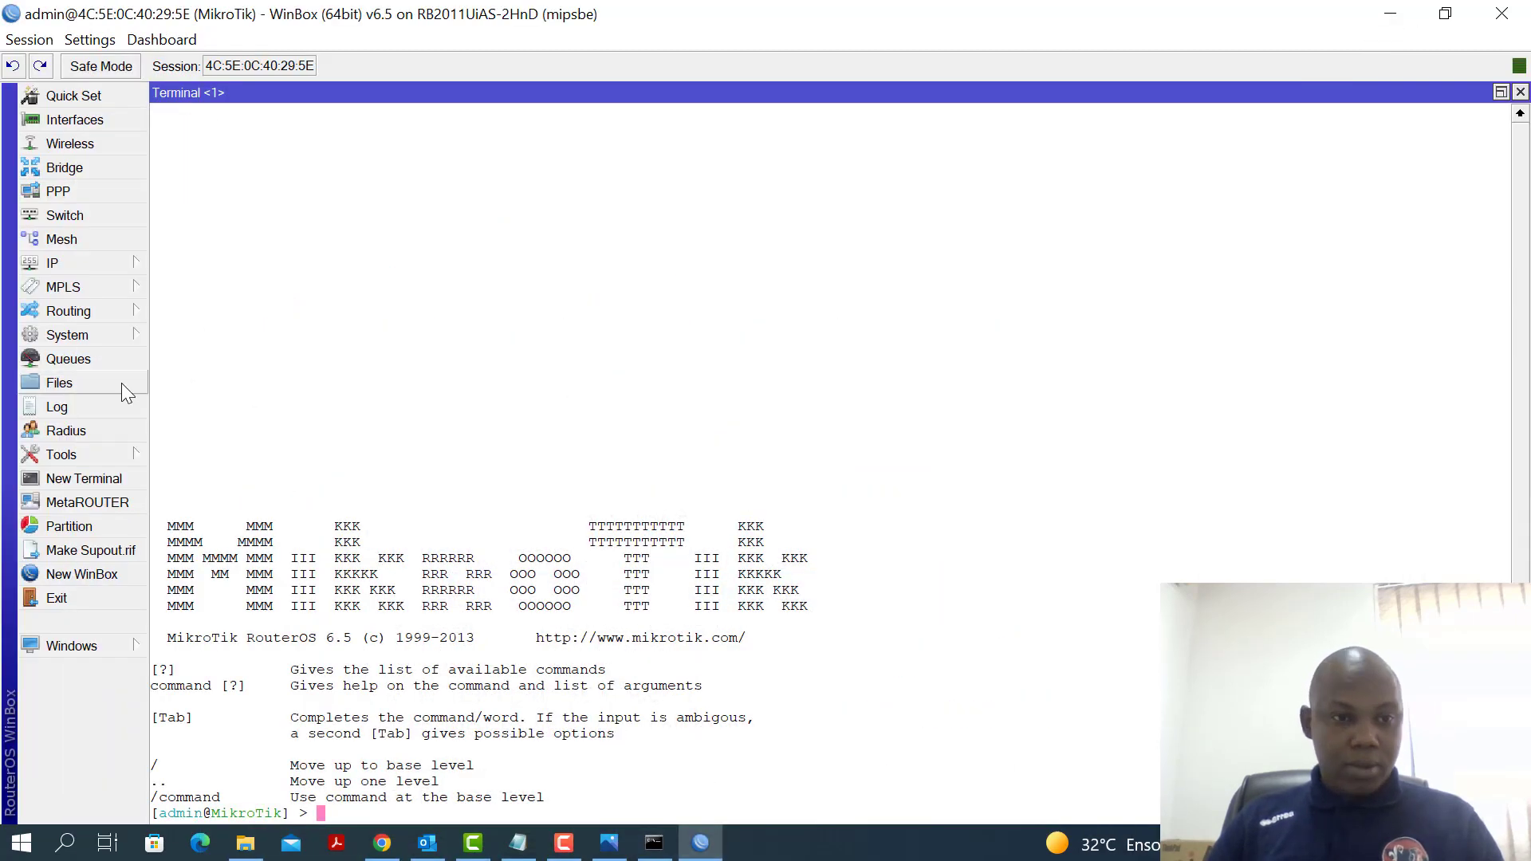
Replace the System Identity name MikroTik with ROUTEUR_LAB and apply it
click(97, 337)
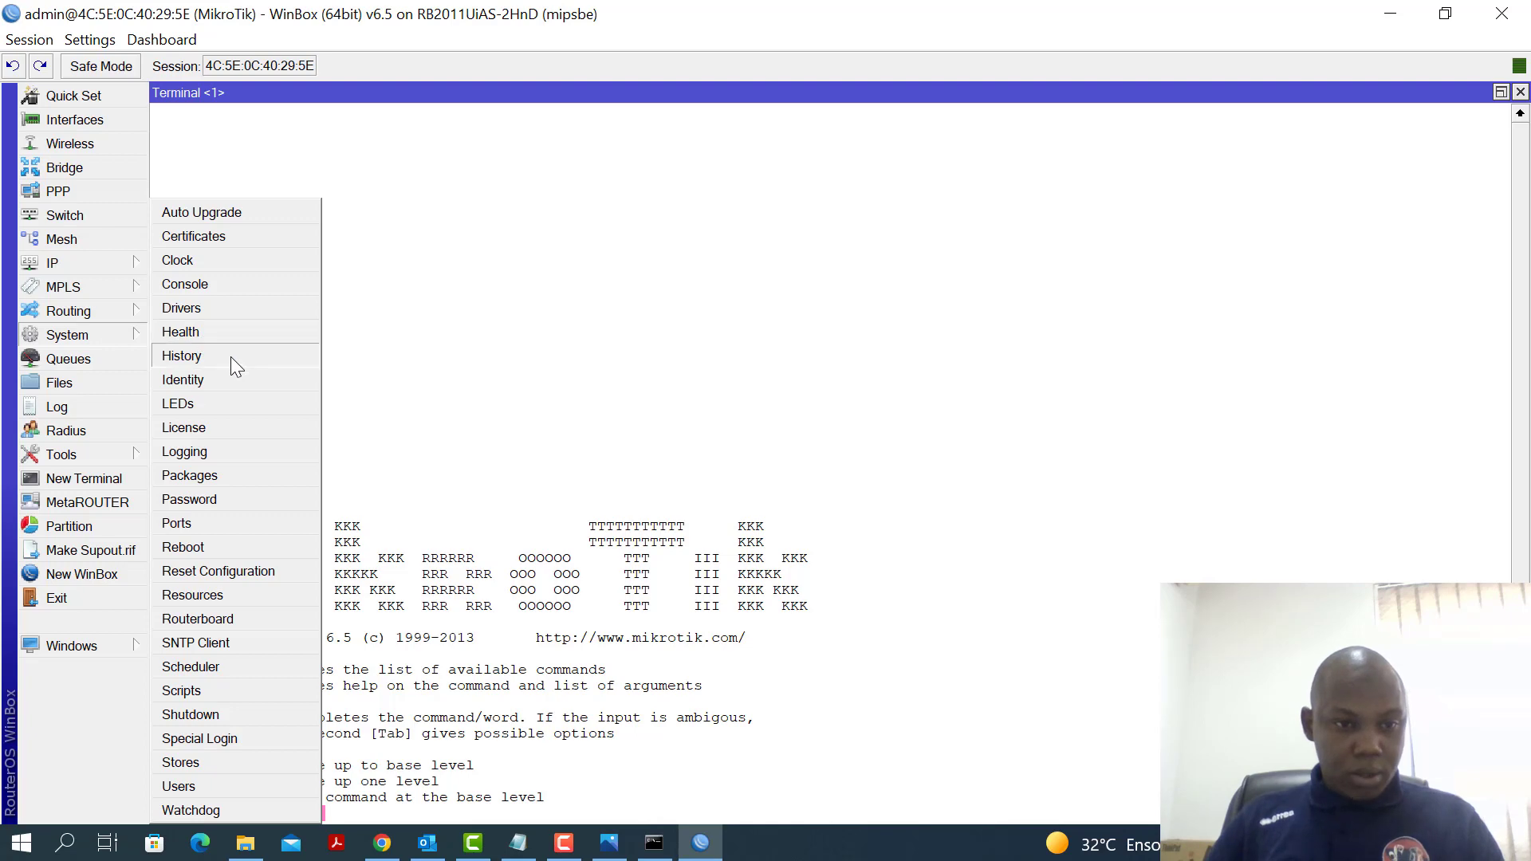
click(197, 382)
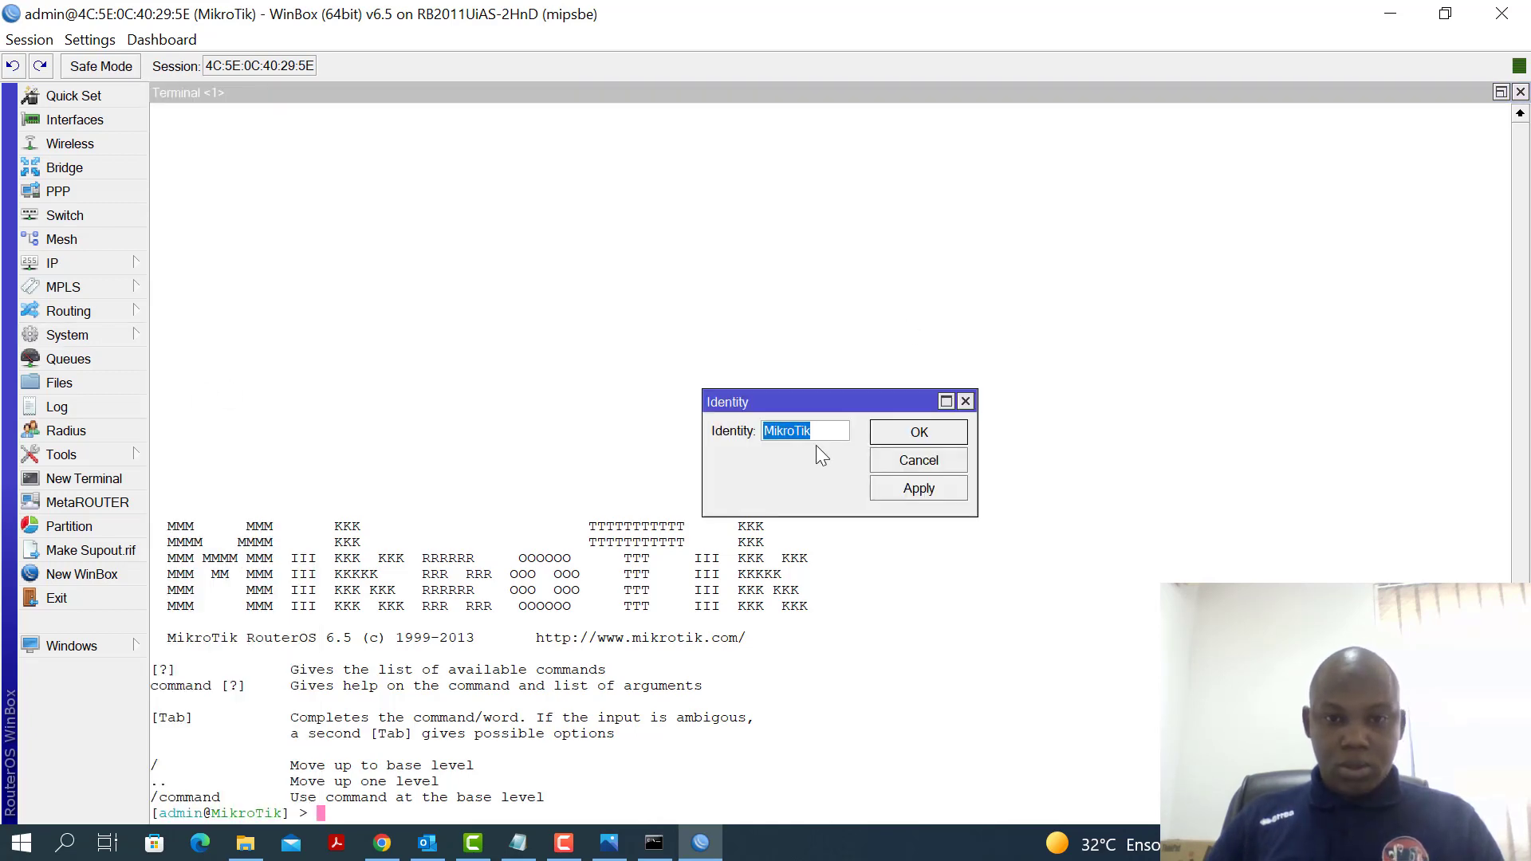
drag(823, 430, 692, 421)
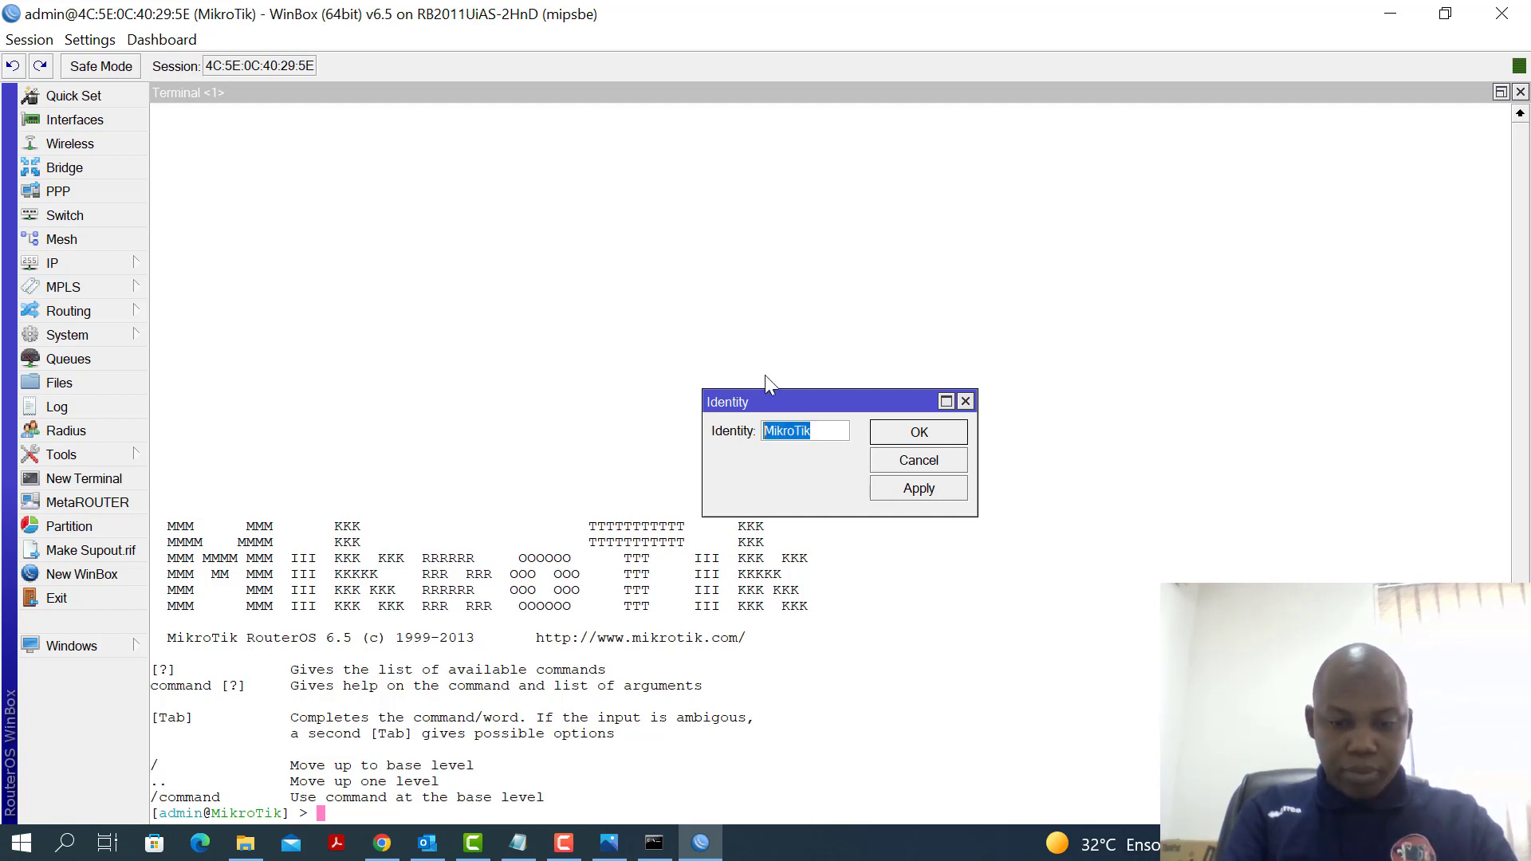
text(ROUTEUR)
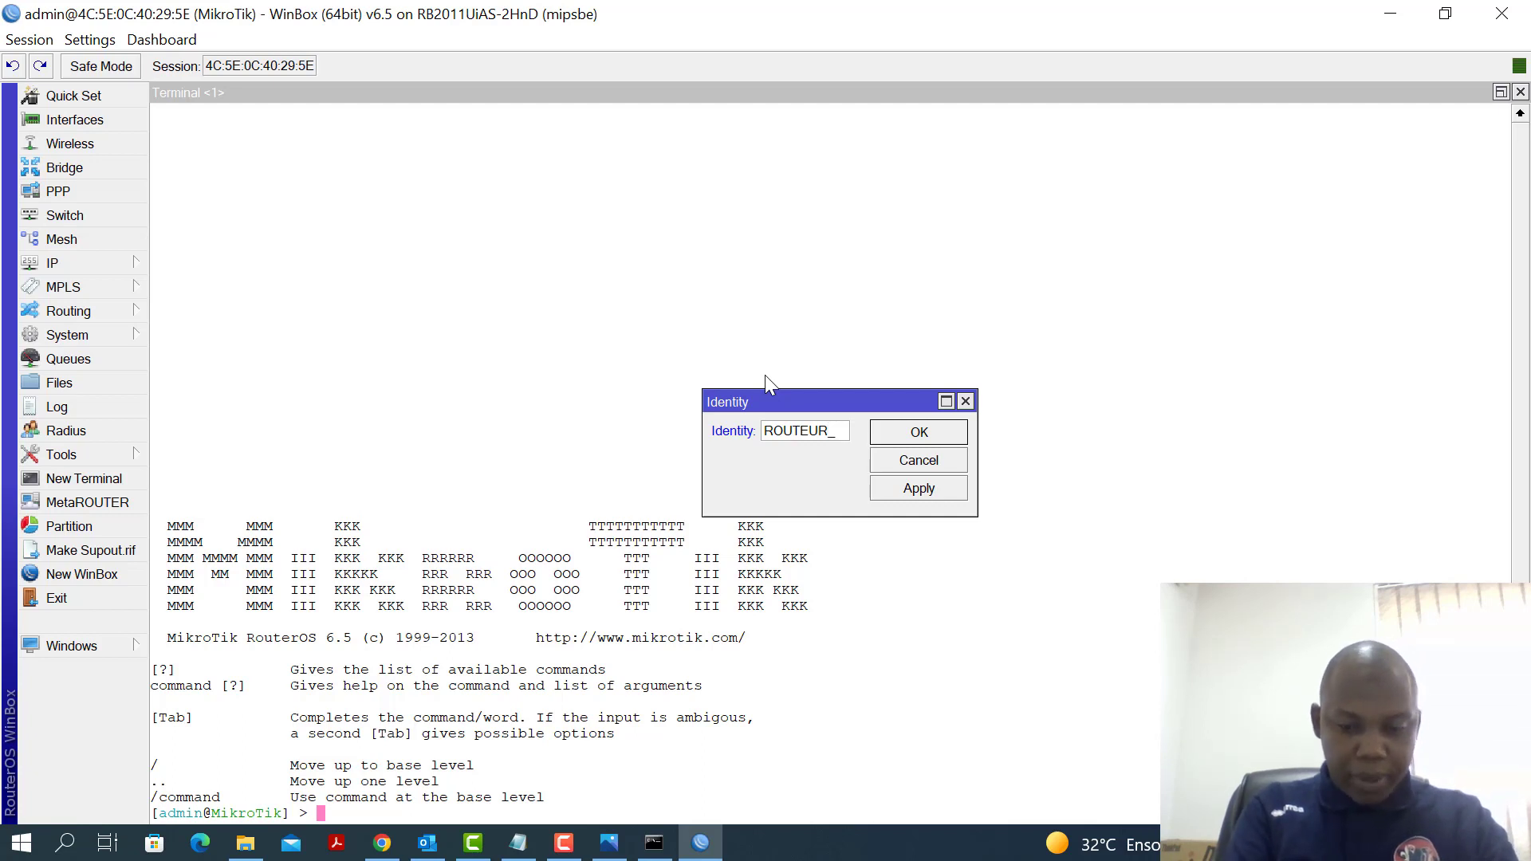
text(_LAB)
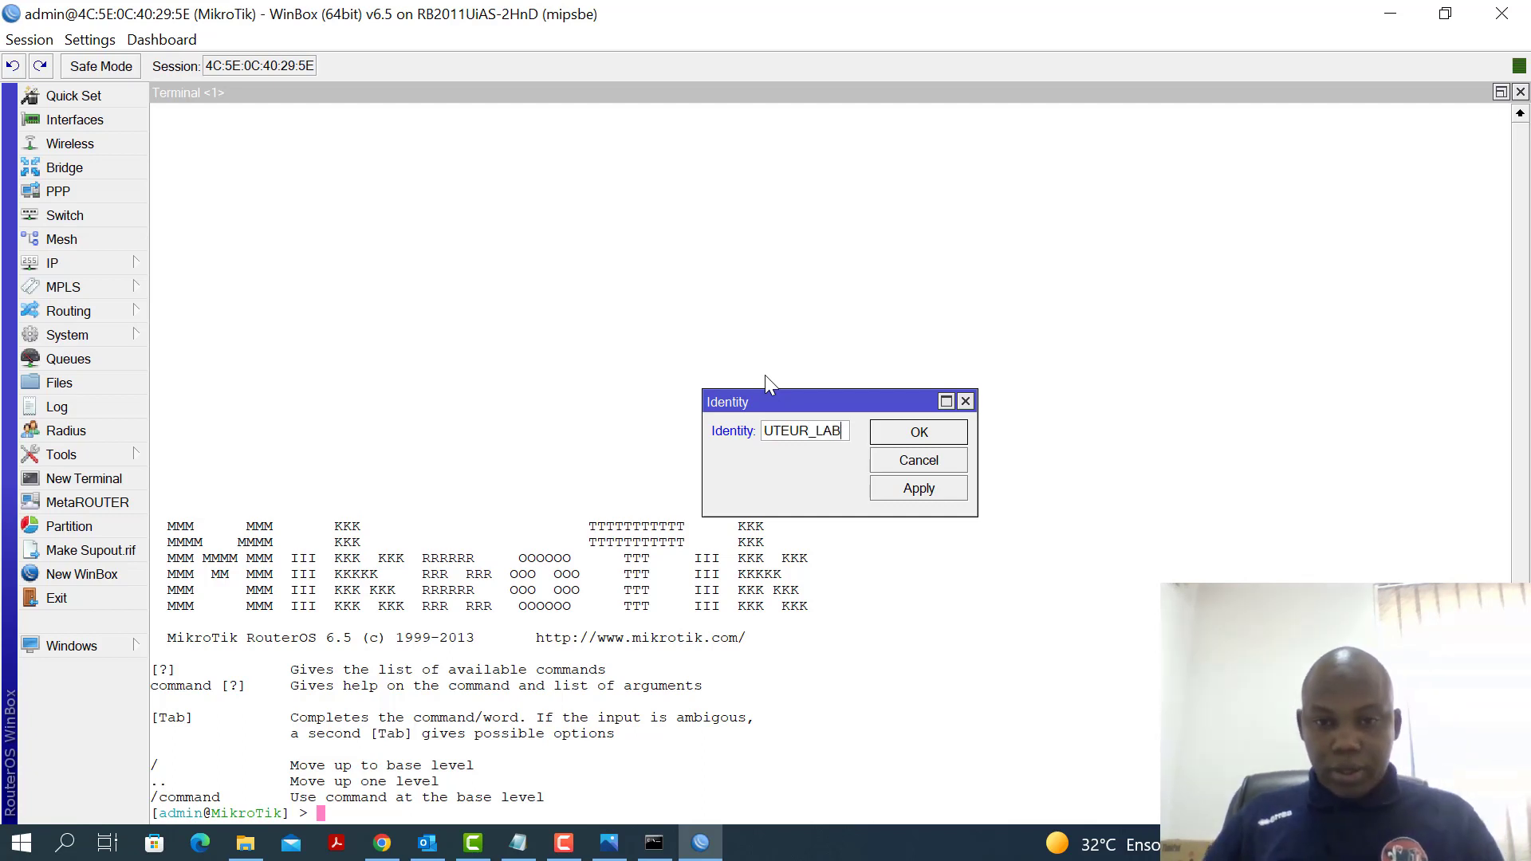
click(922, 491)
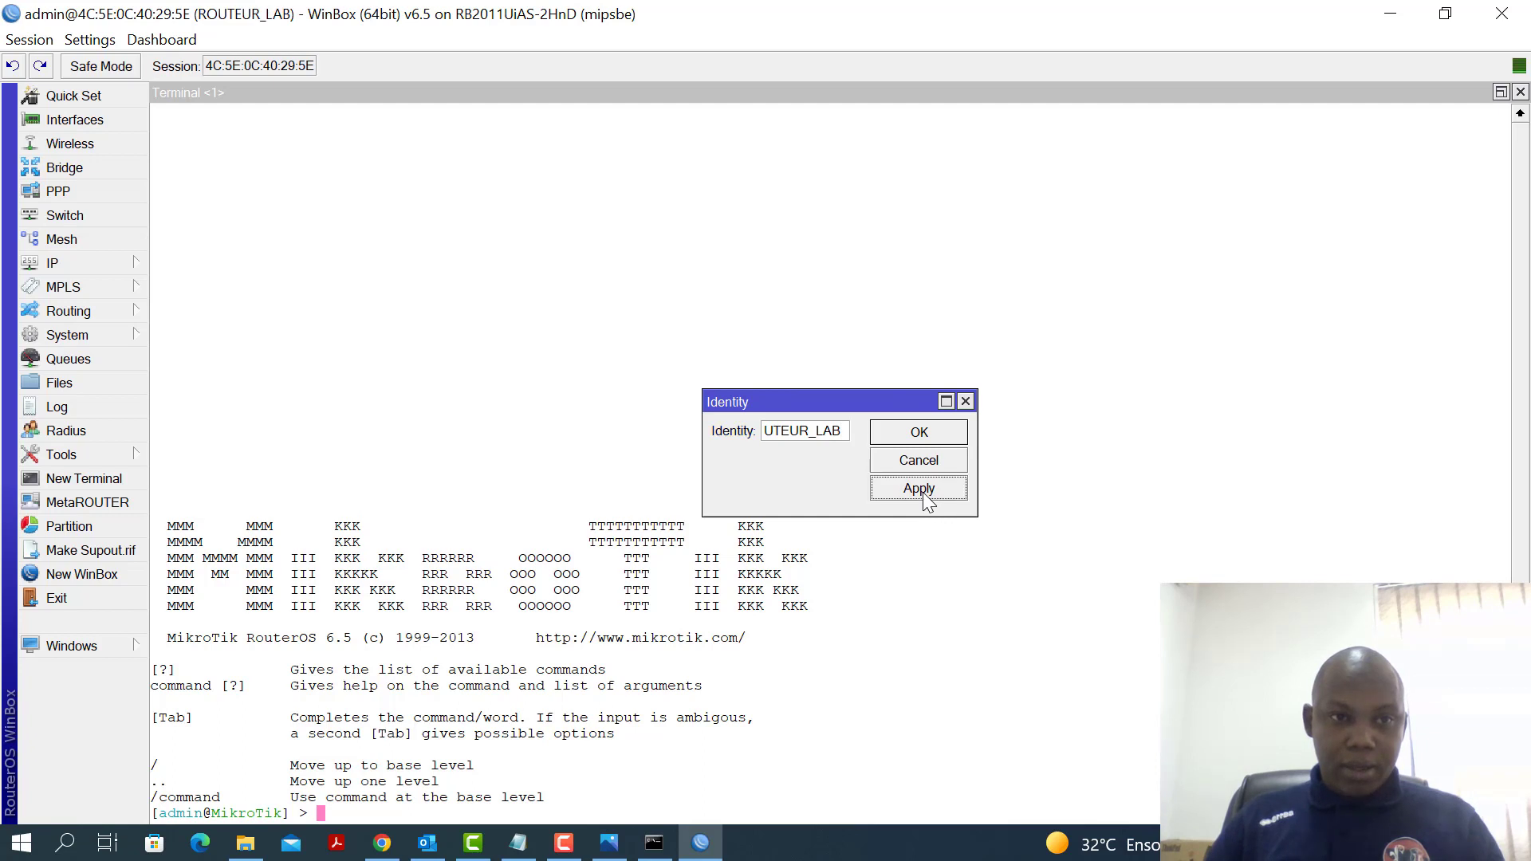
click(918, 434)
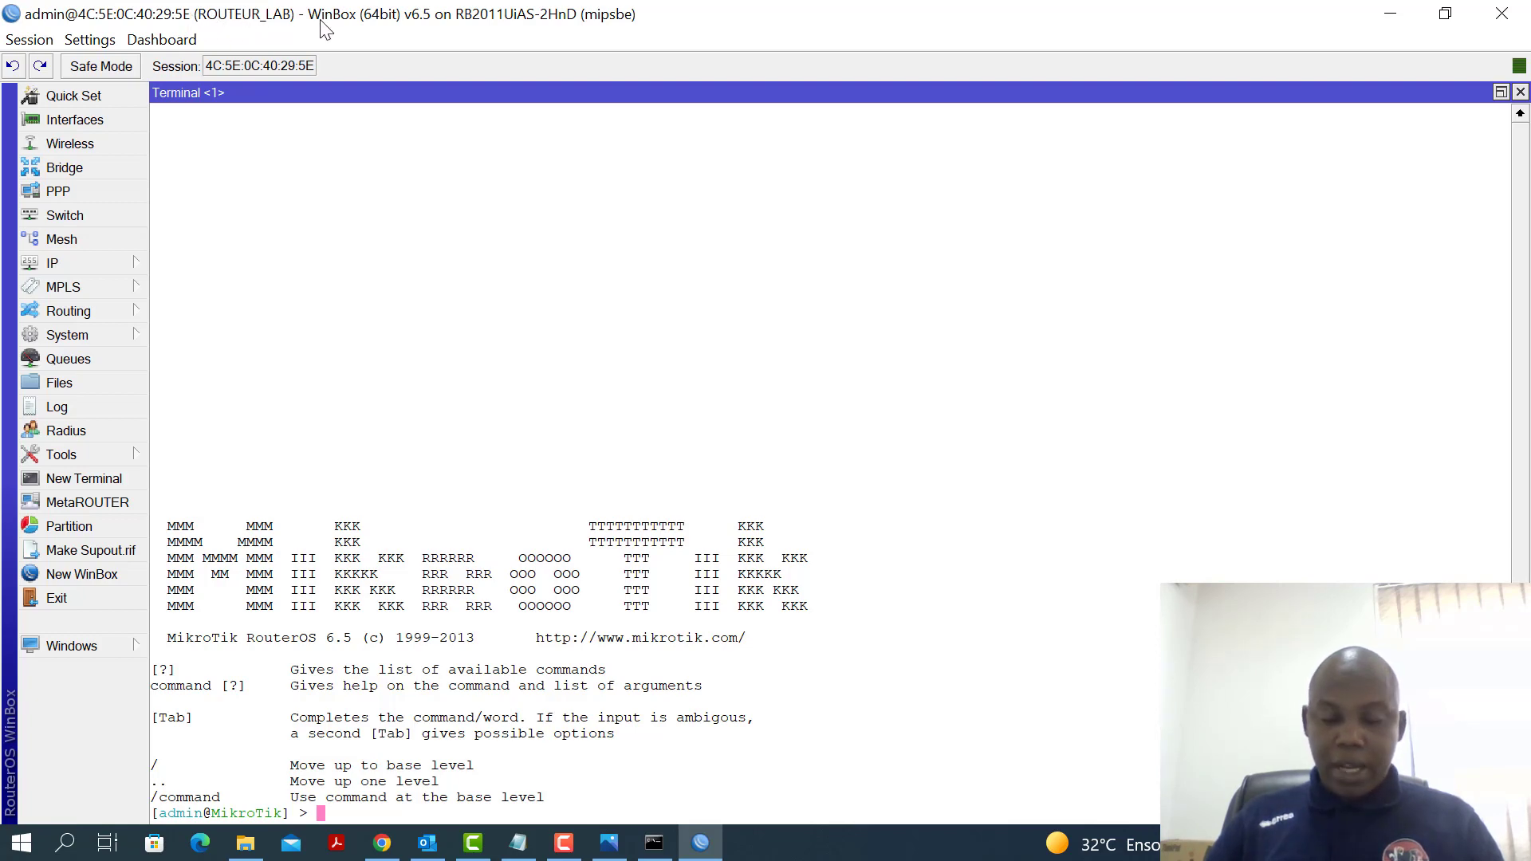
click(522, 845)
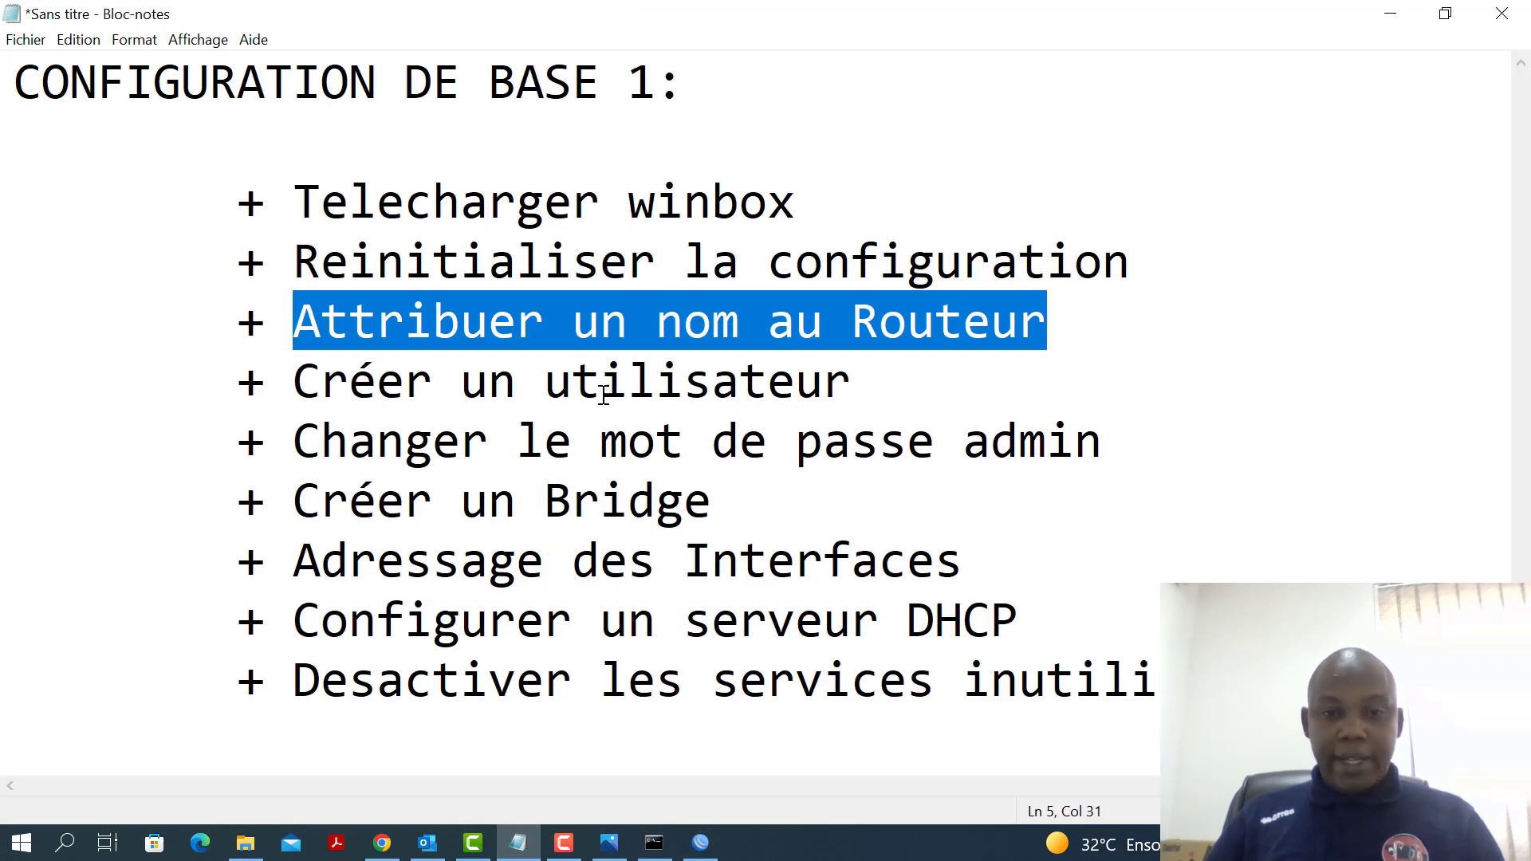
click(1390, 14)
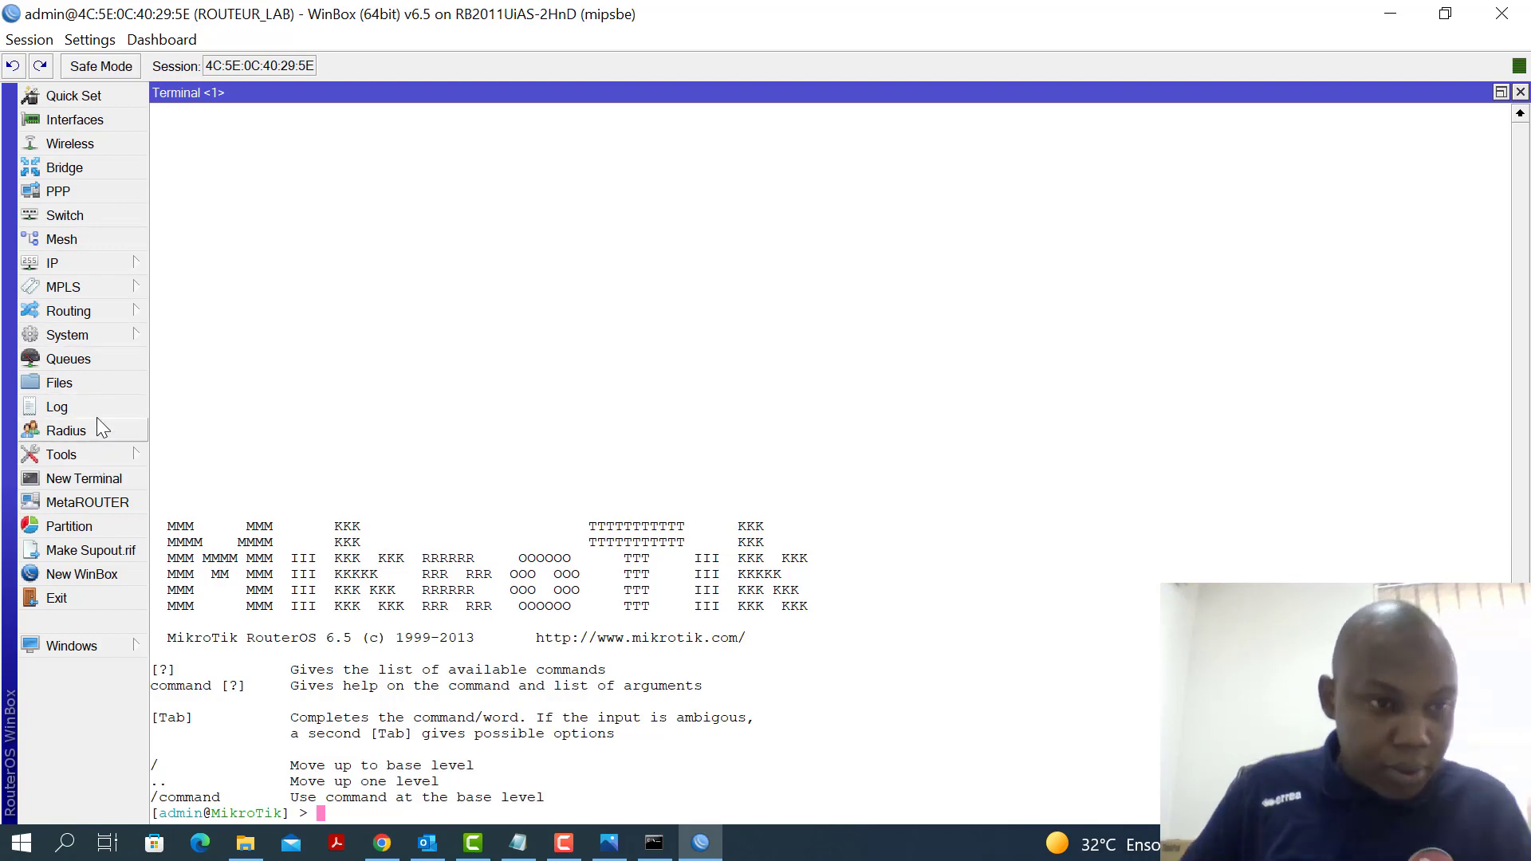
Open the System Users list and start a new user named admin2
click(112, 340)
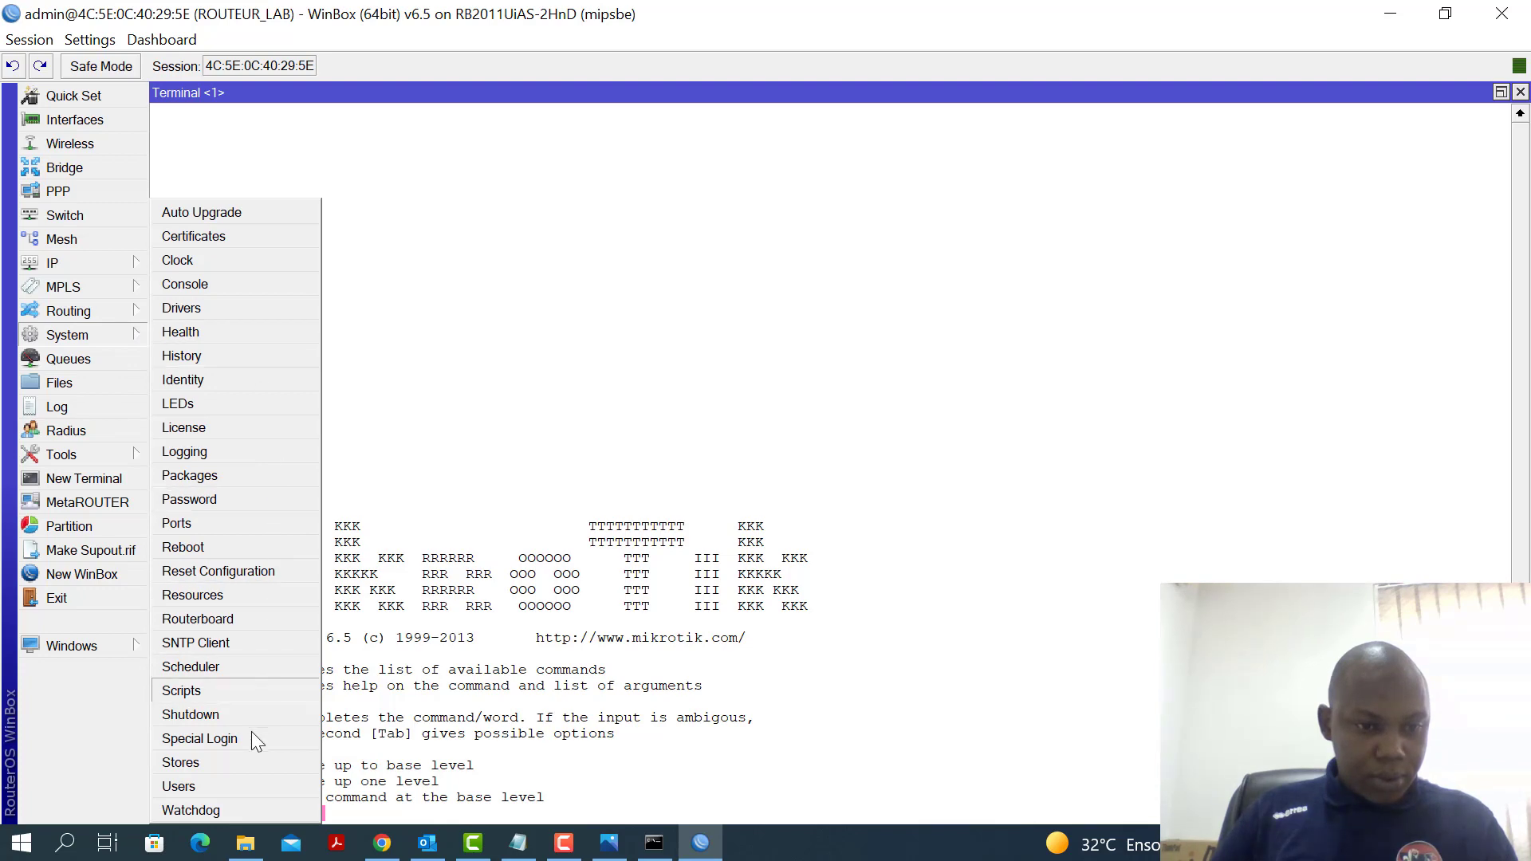
click(204, 788)
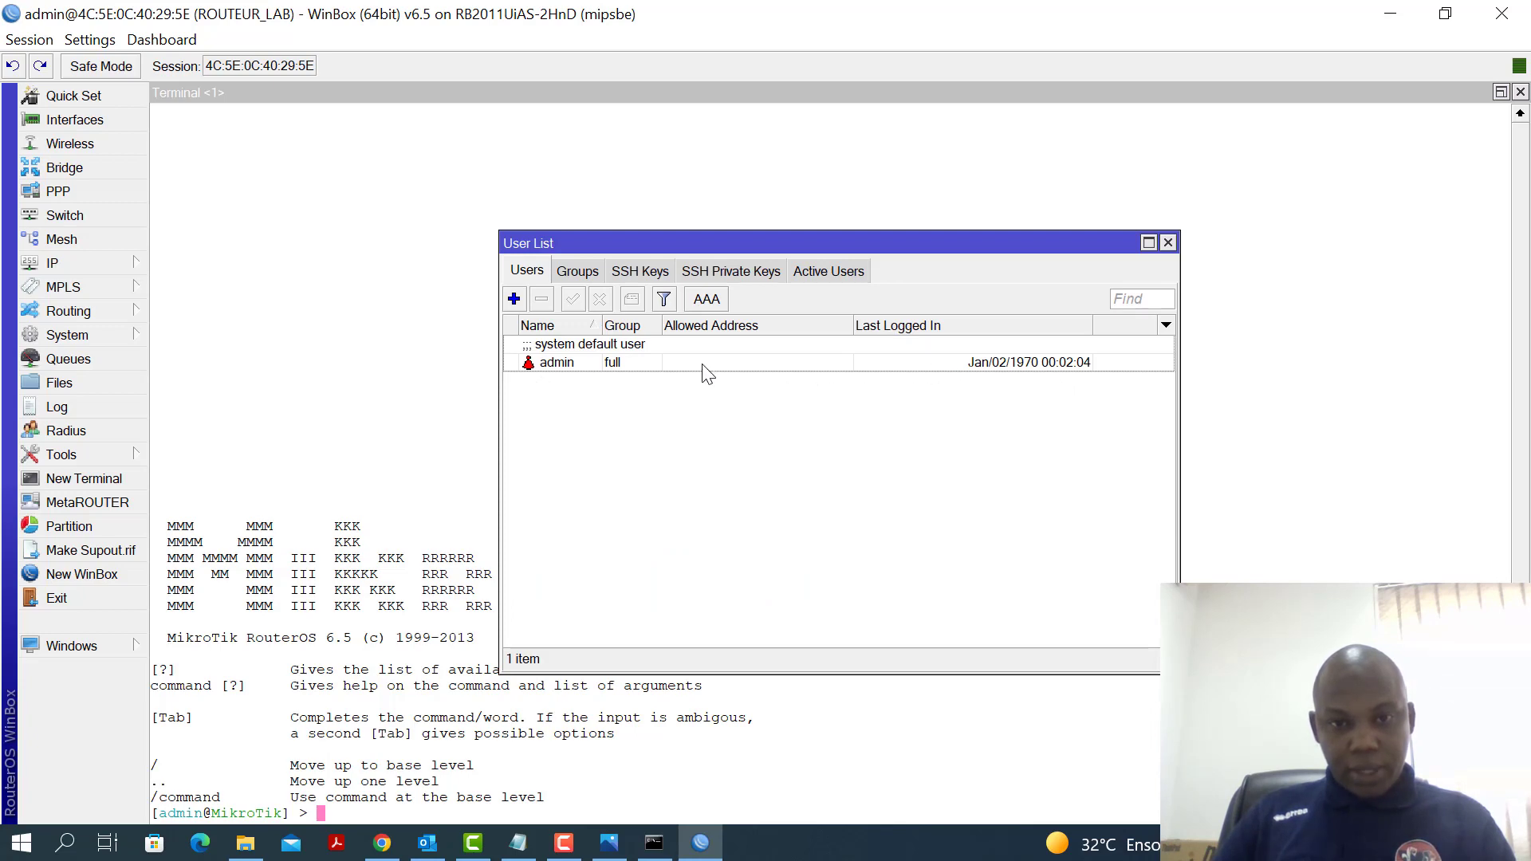
click(514, 299)
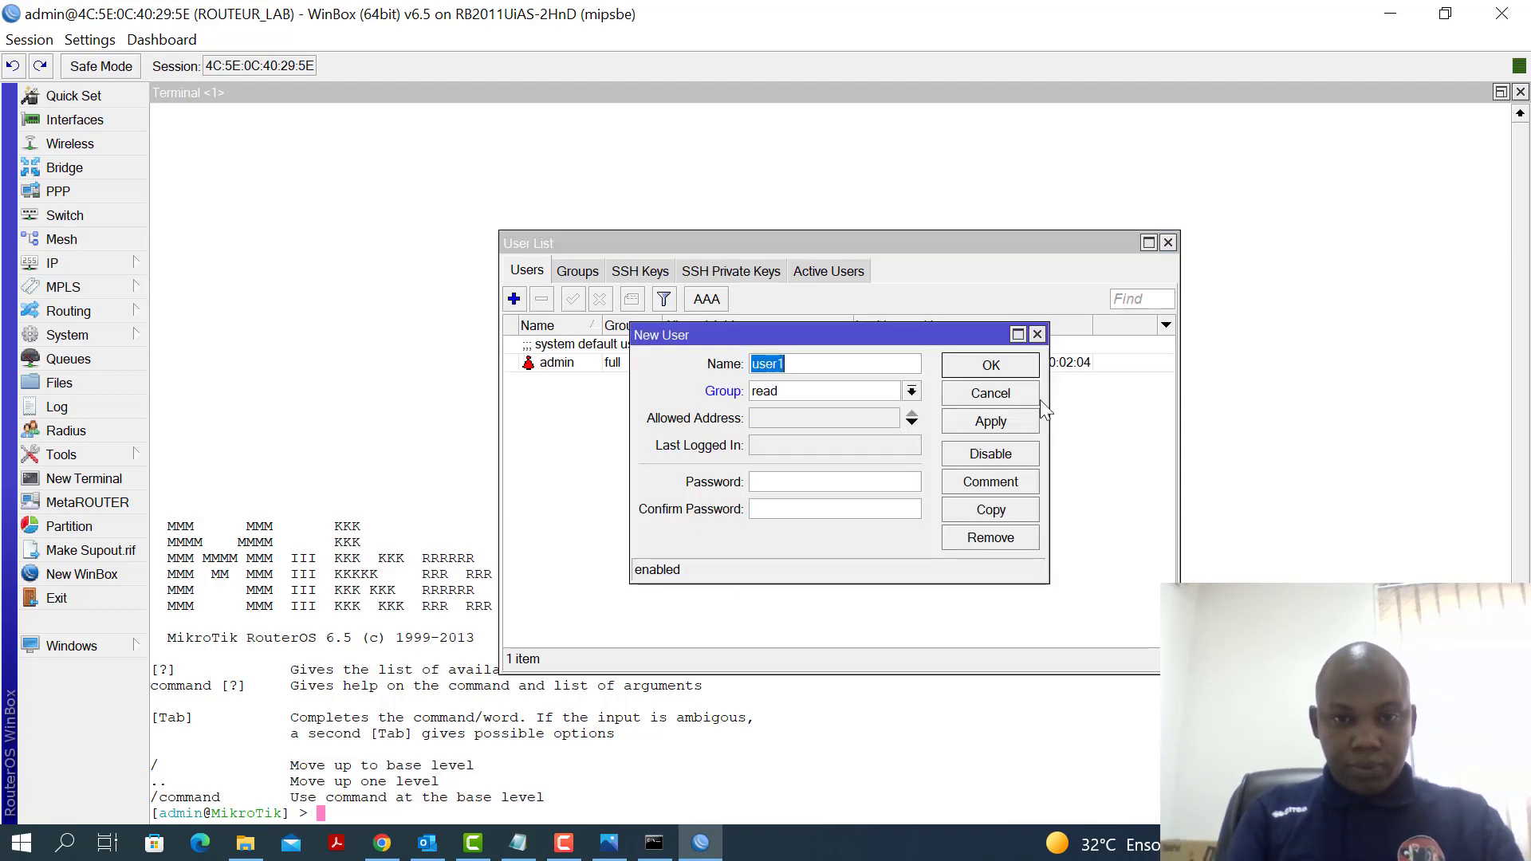
text(admin2)
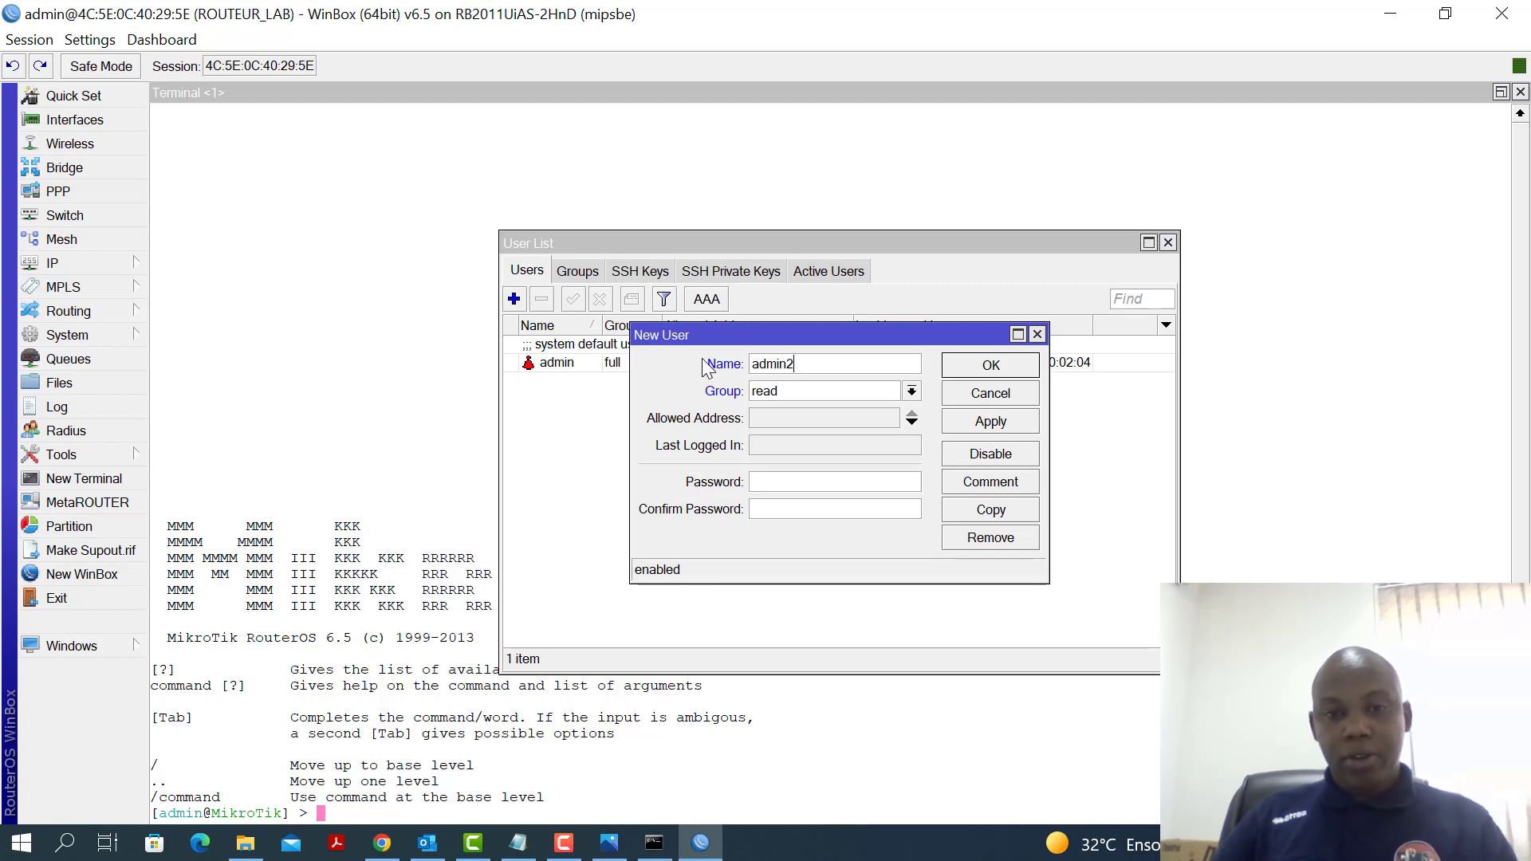
click(574, 850)
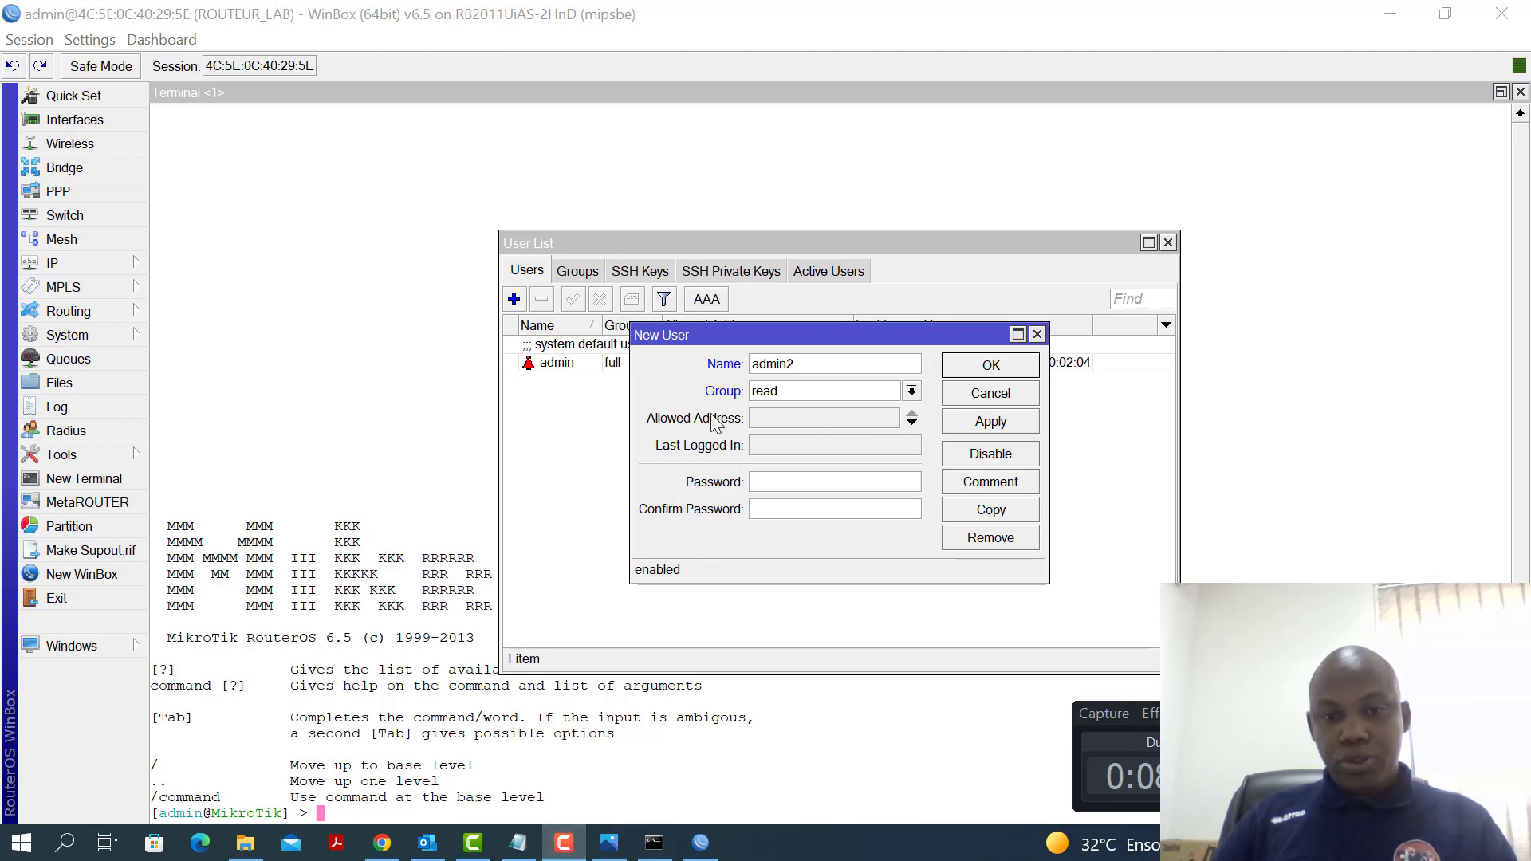
Give admin2 the full group and a password, save it, then select admin
click(910, 392)
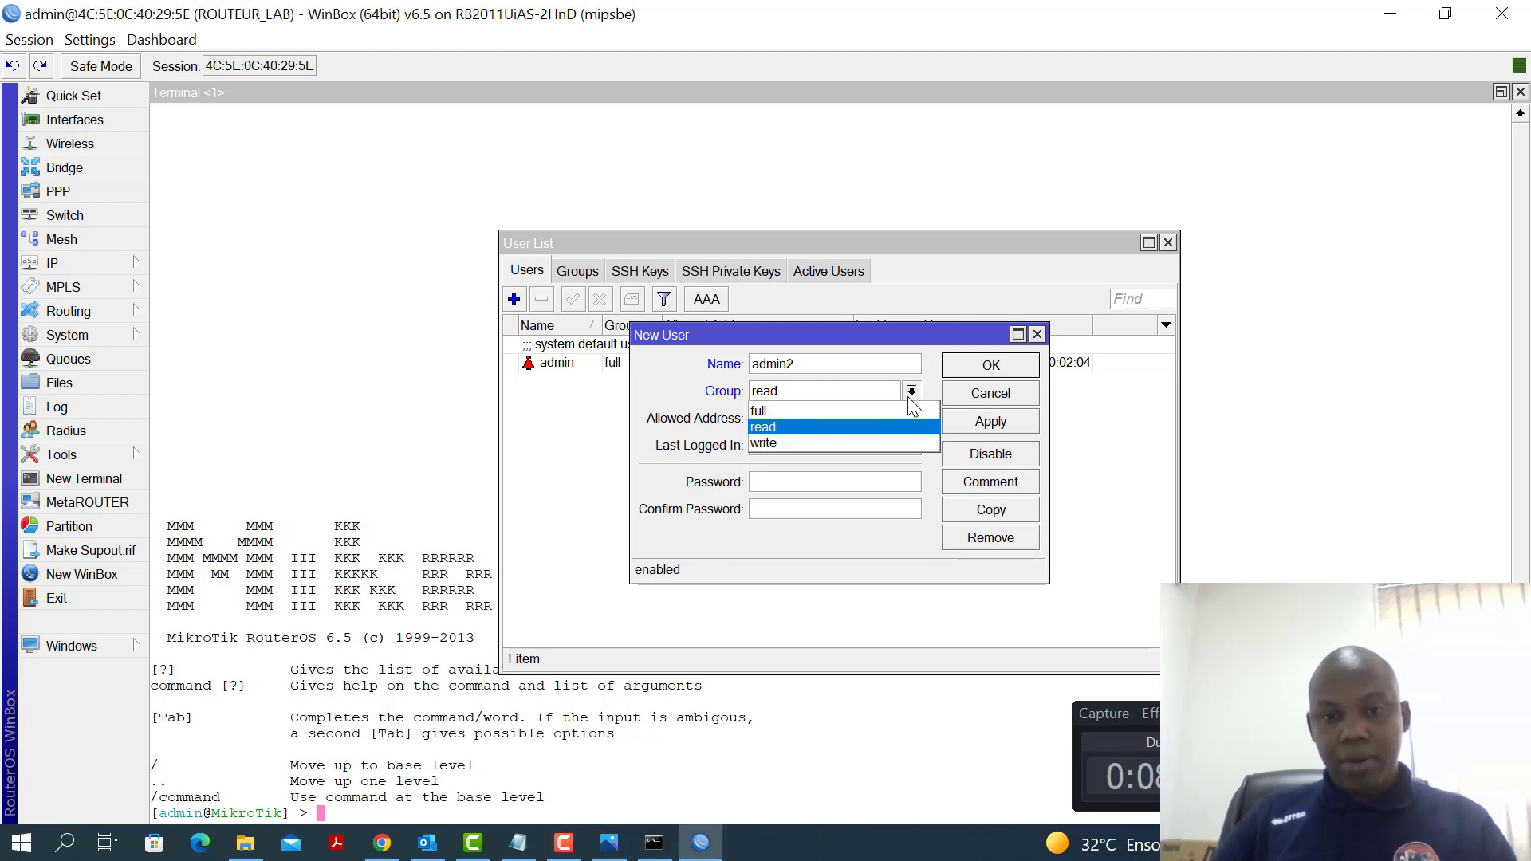
click(764, 411)
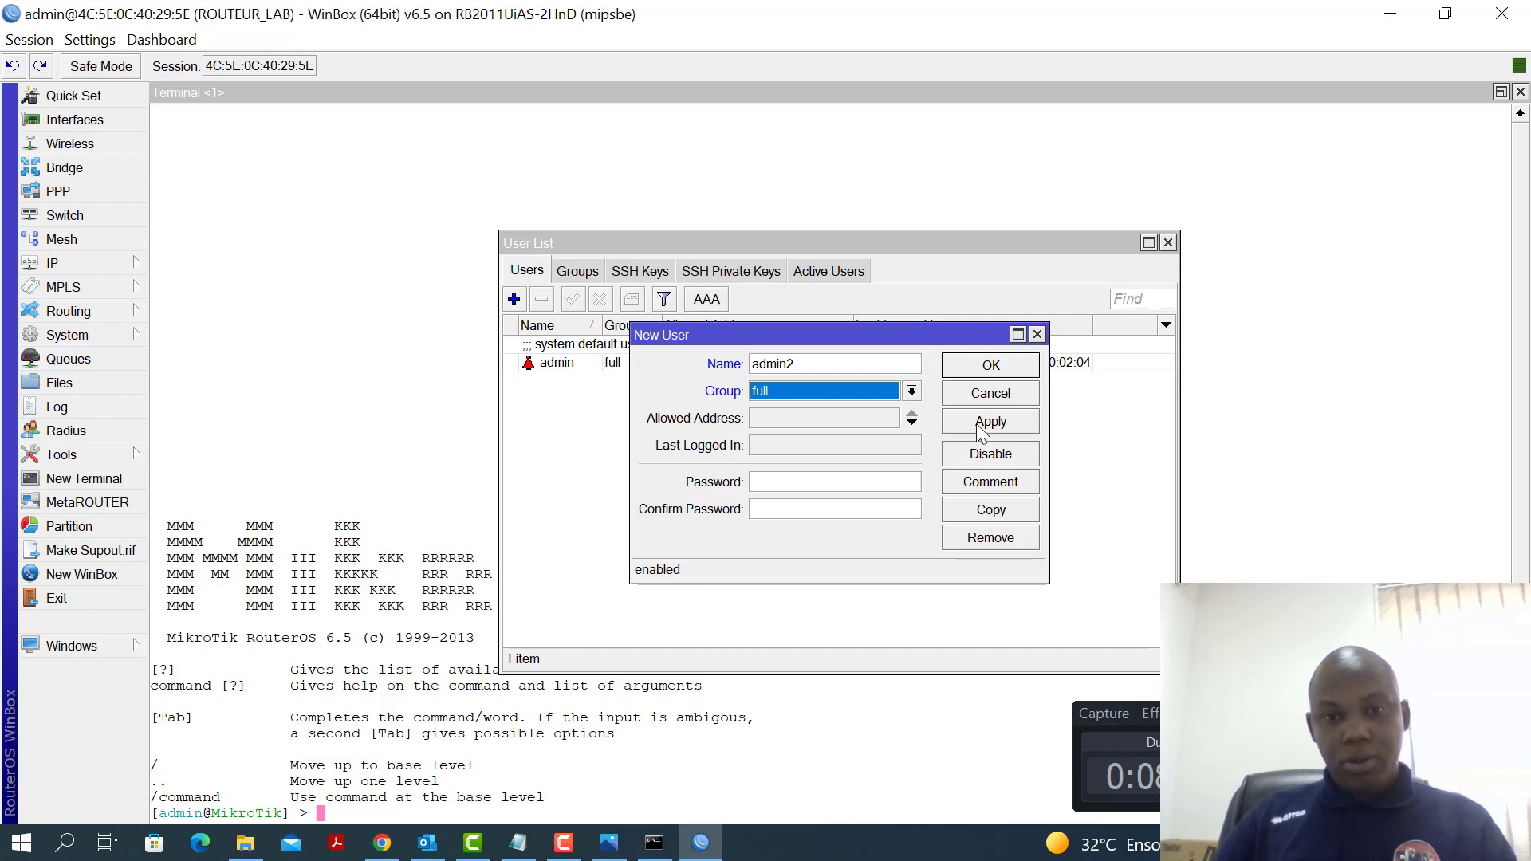
click(788, 481)
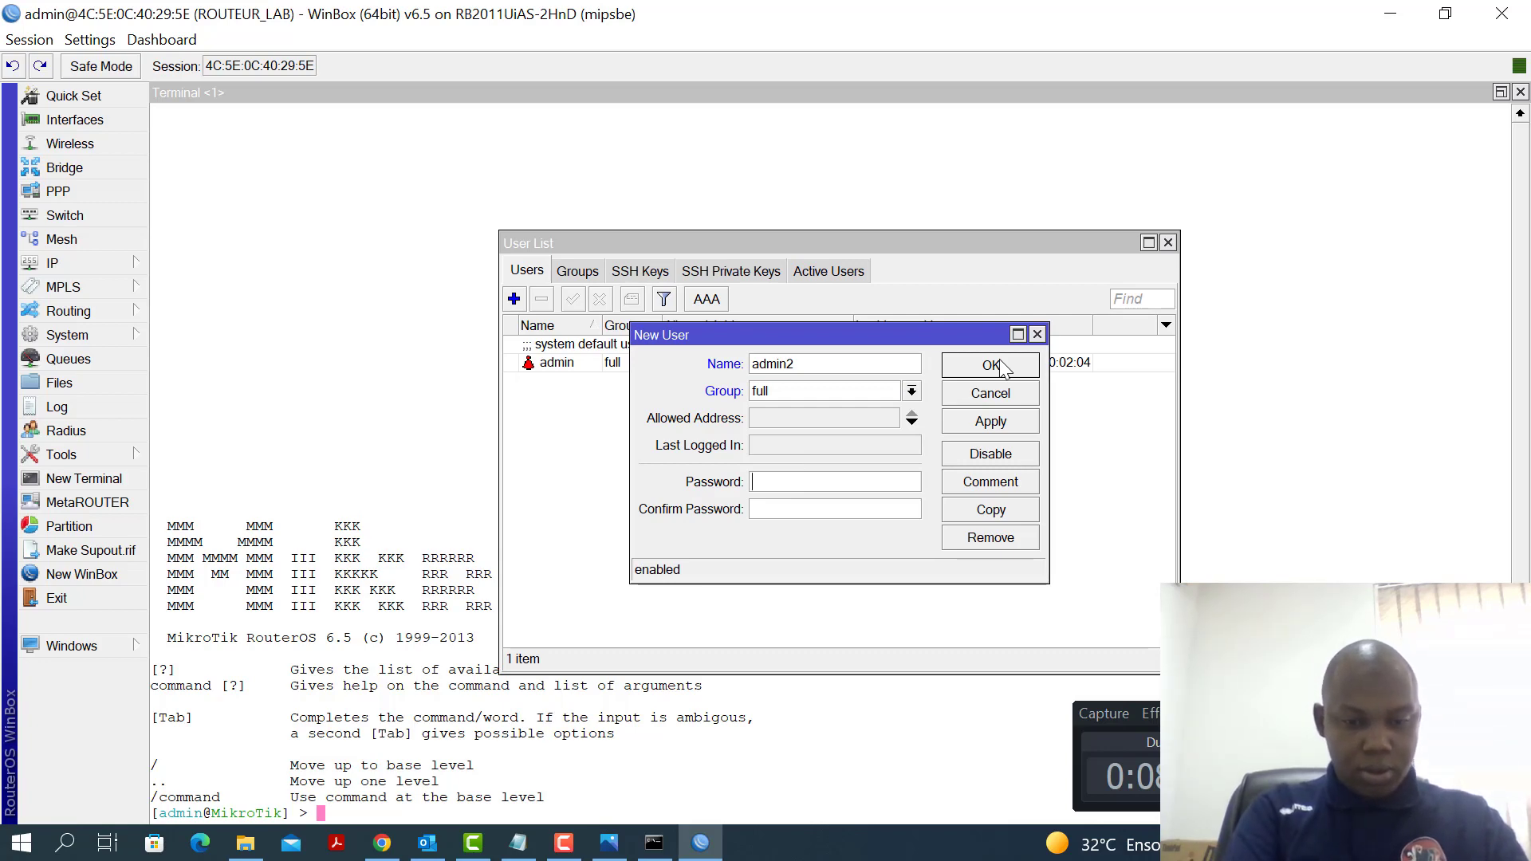
text(*)
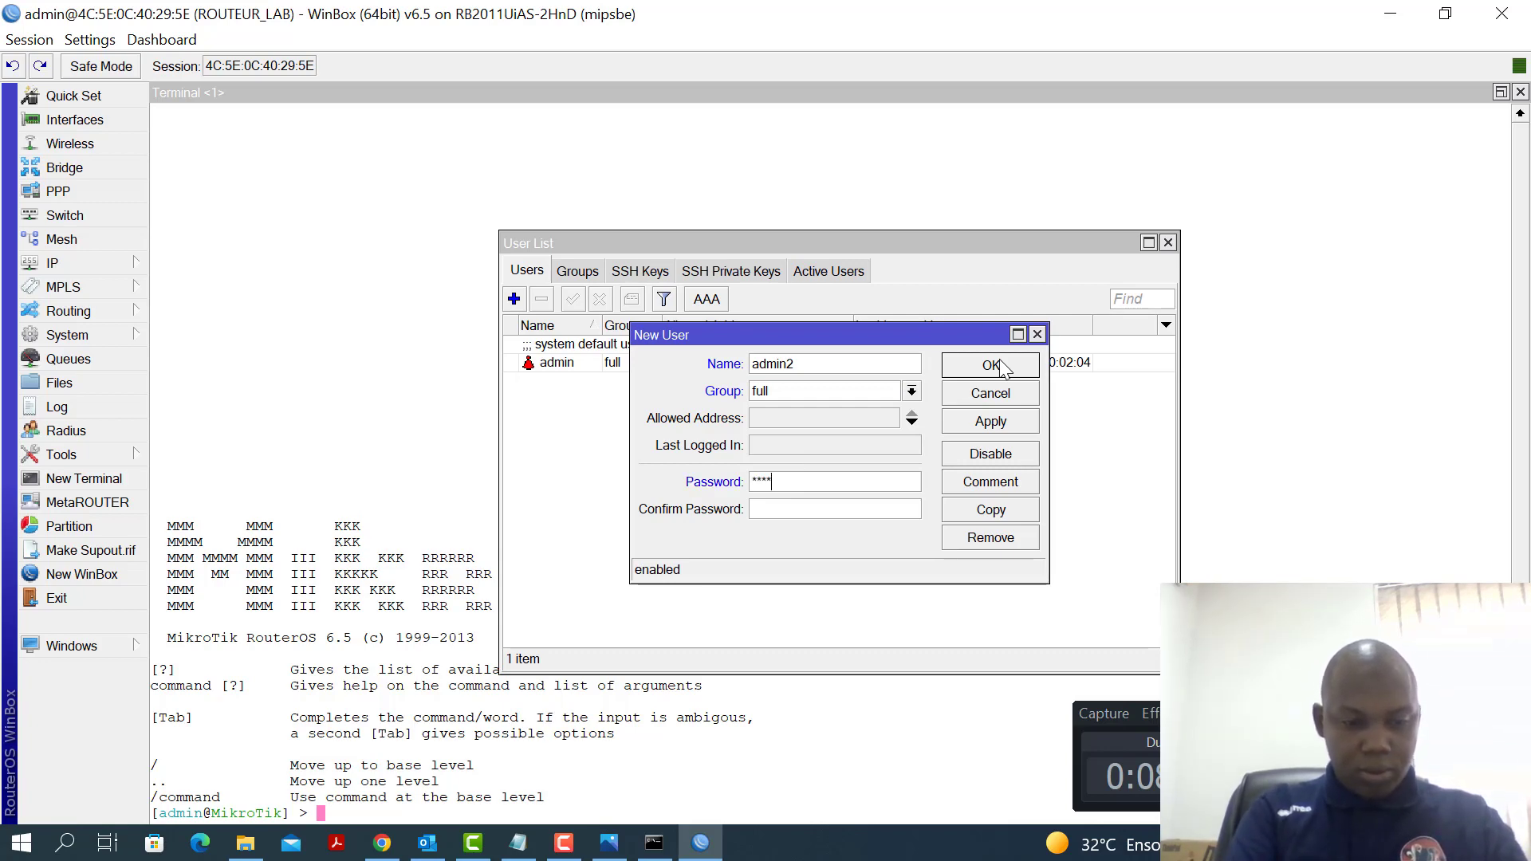
text(******)
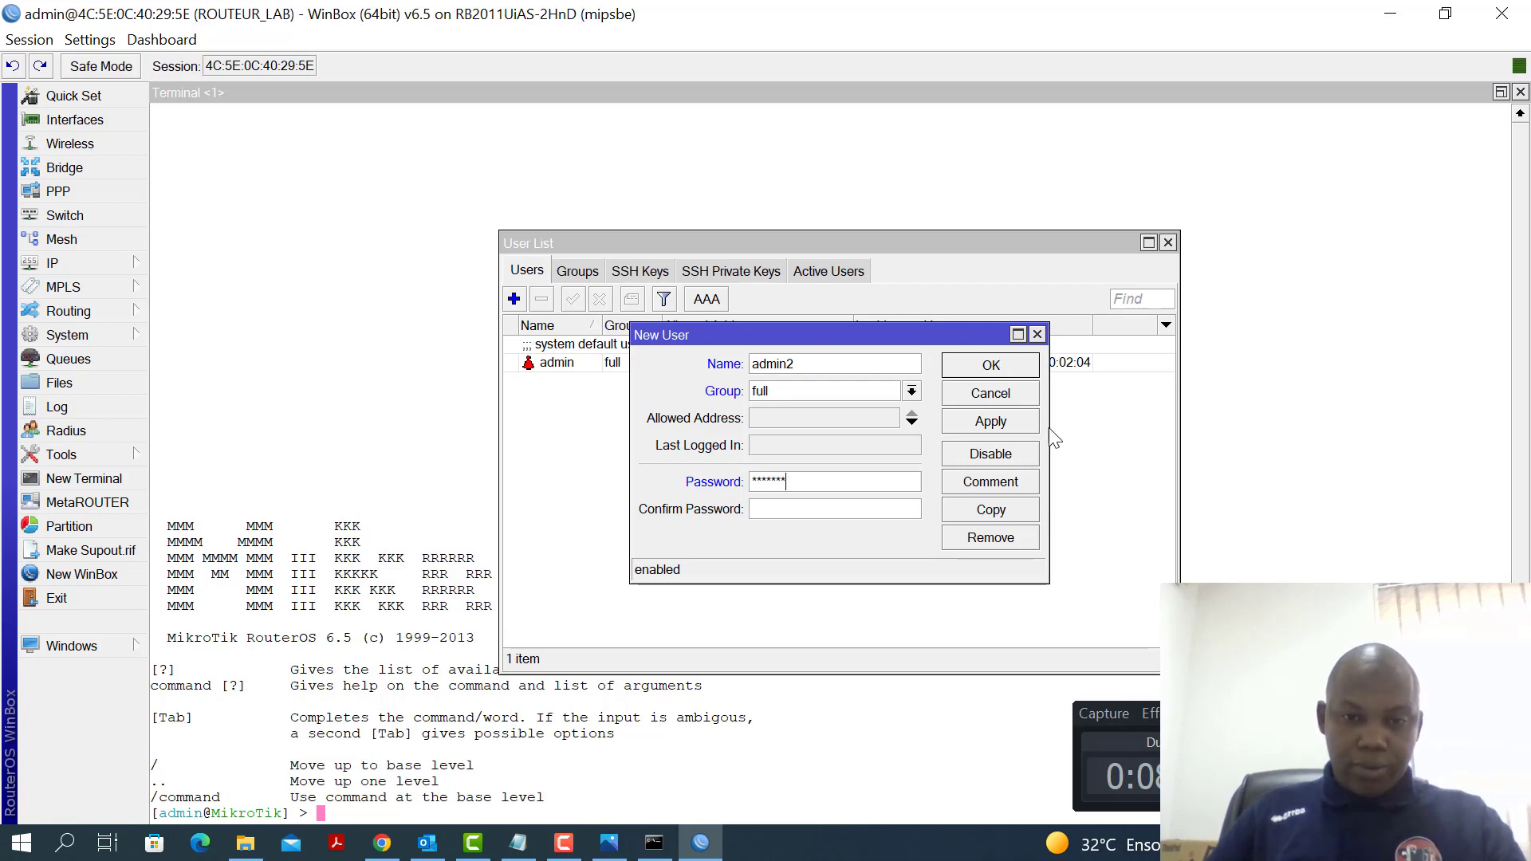
text(*)
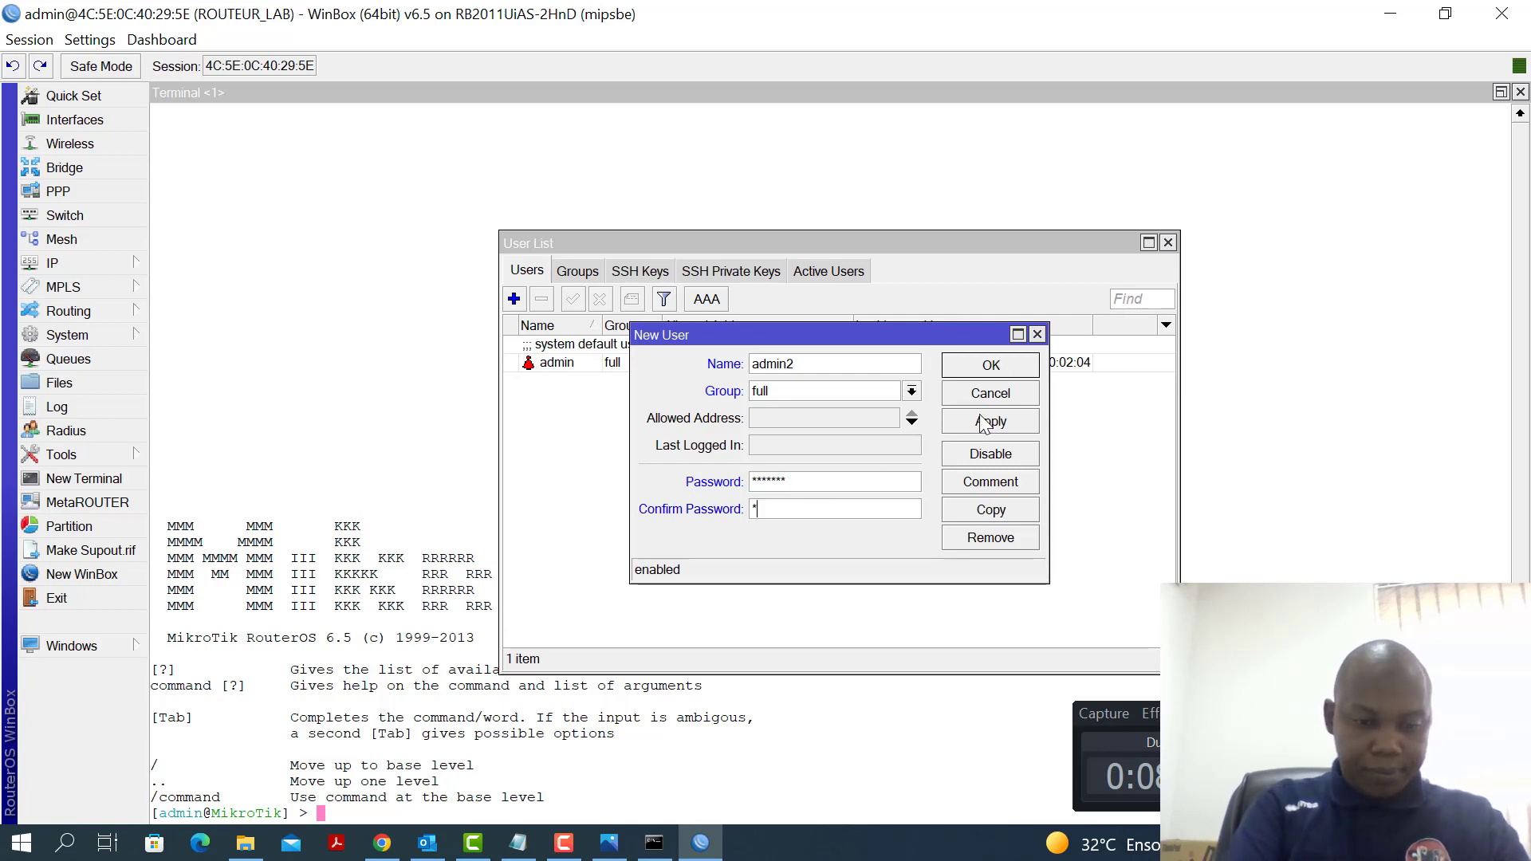
text(***)
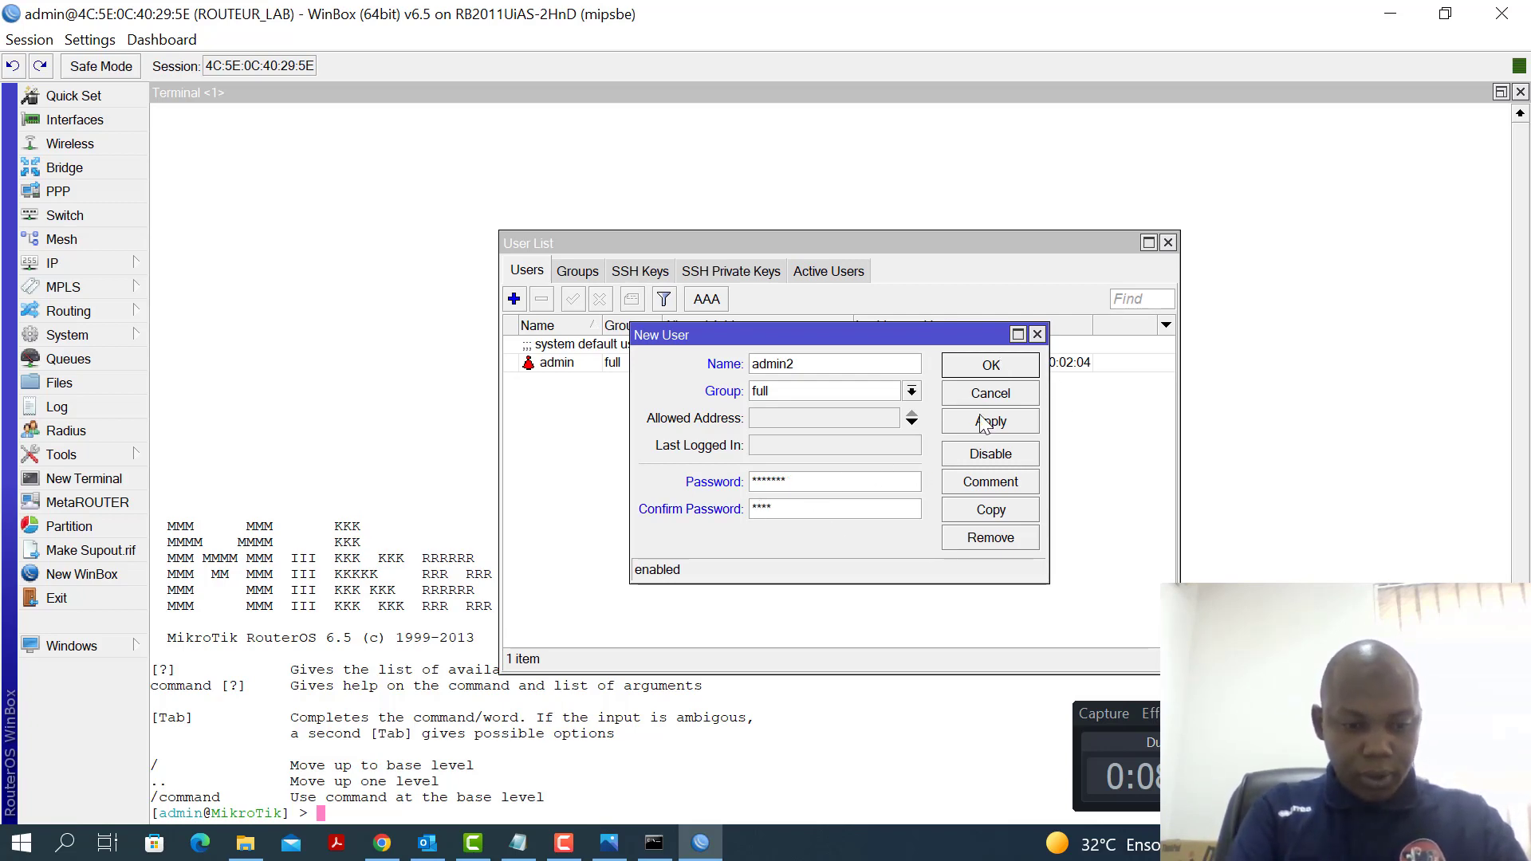
text(***)
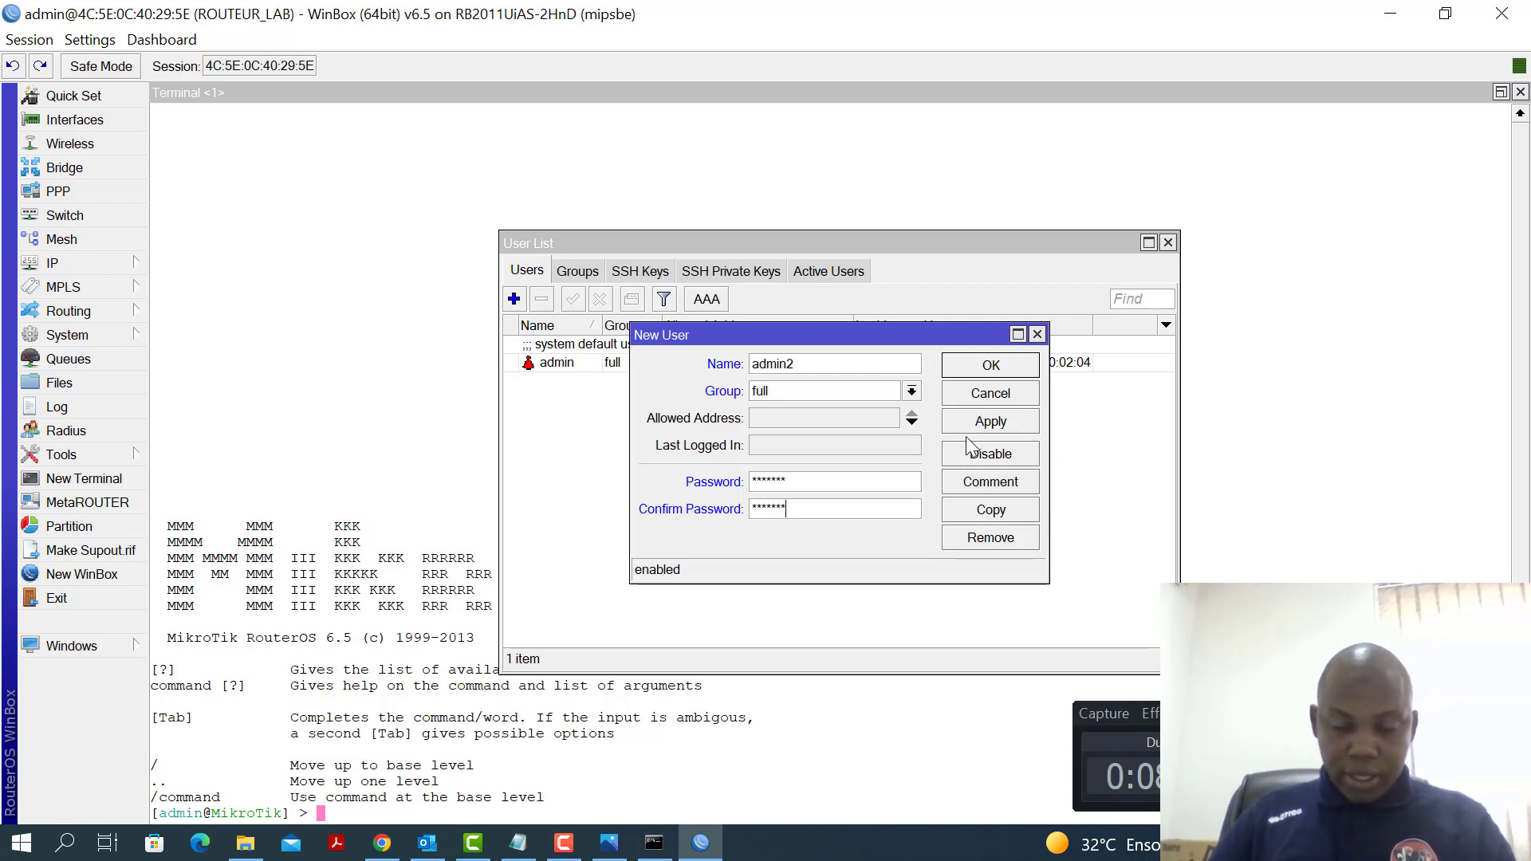
click(991, 423)
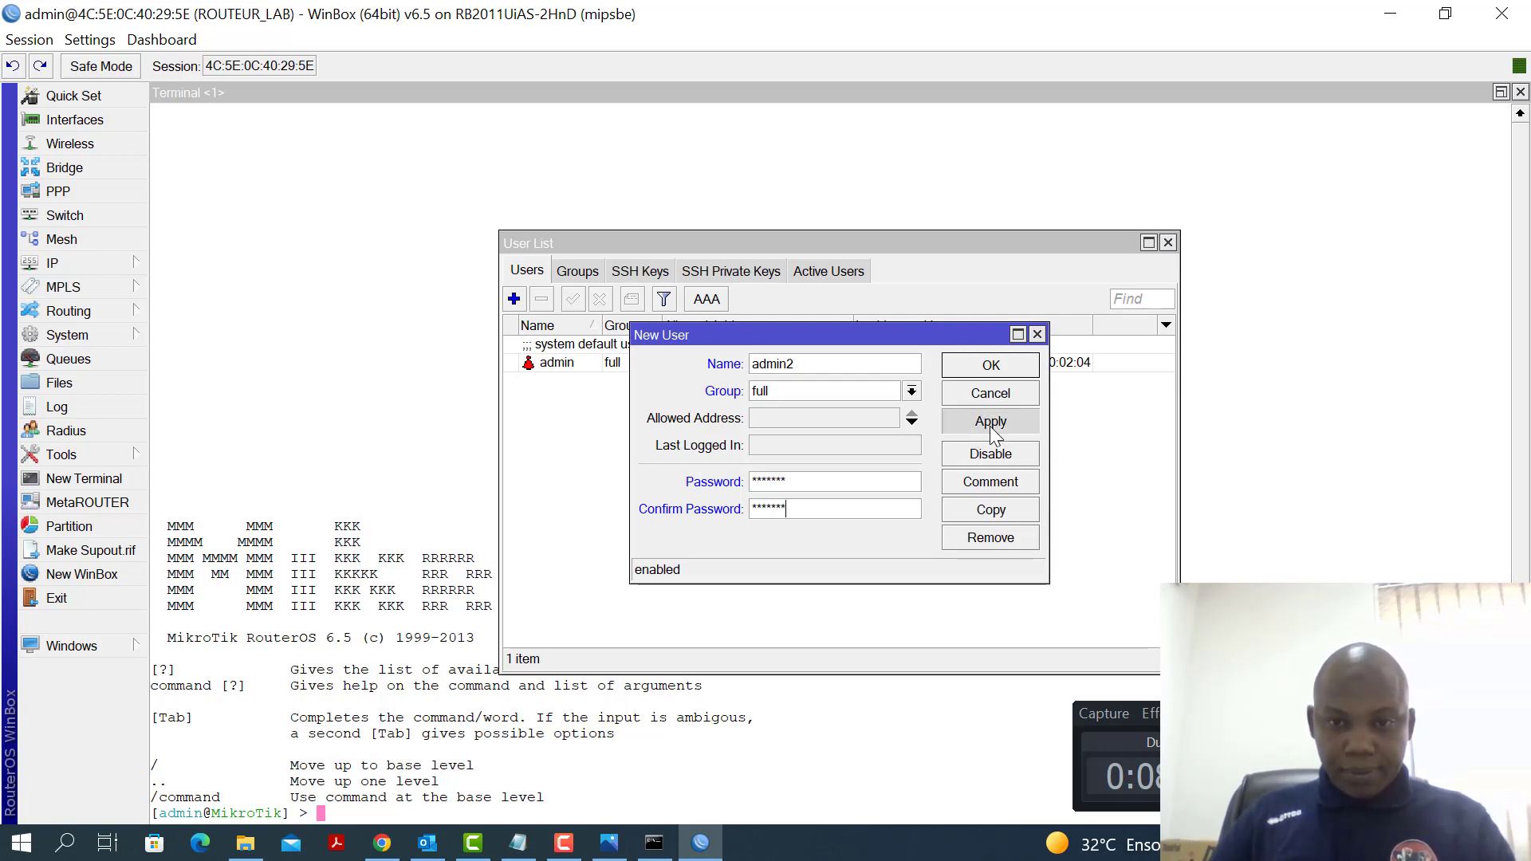
click(993, 369)
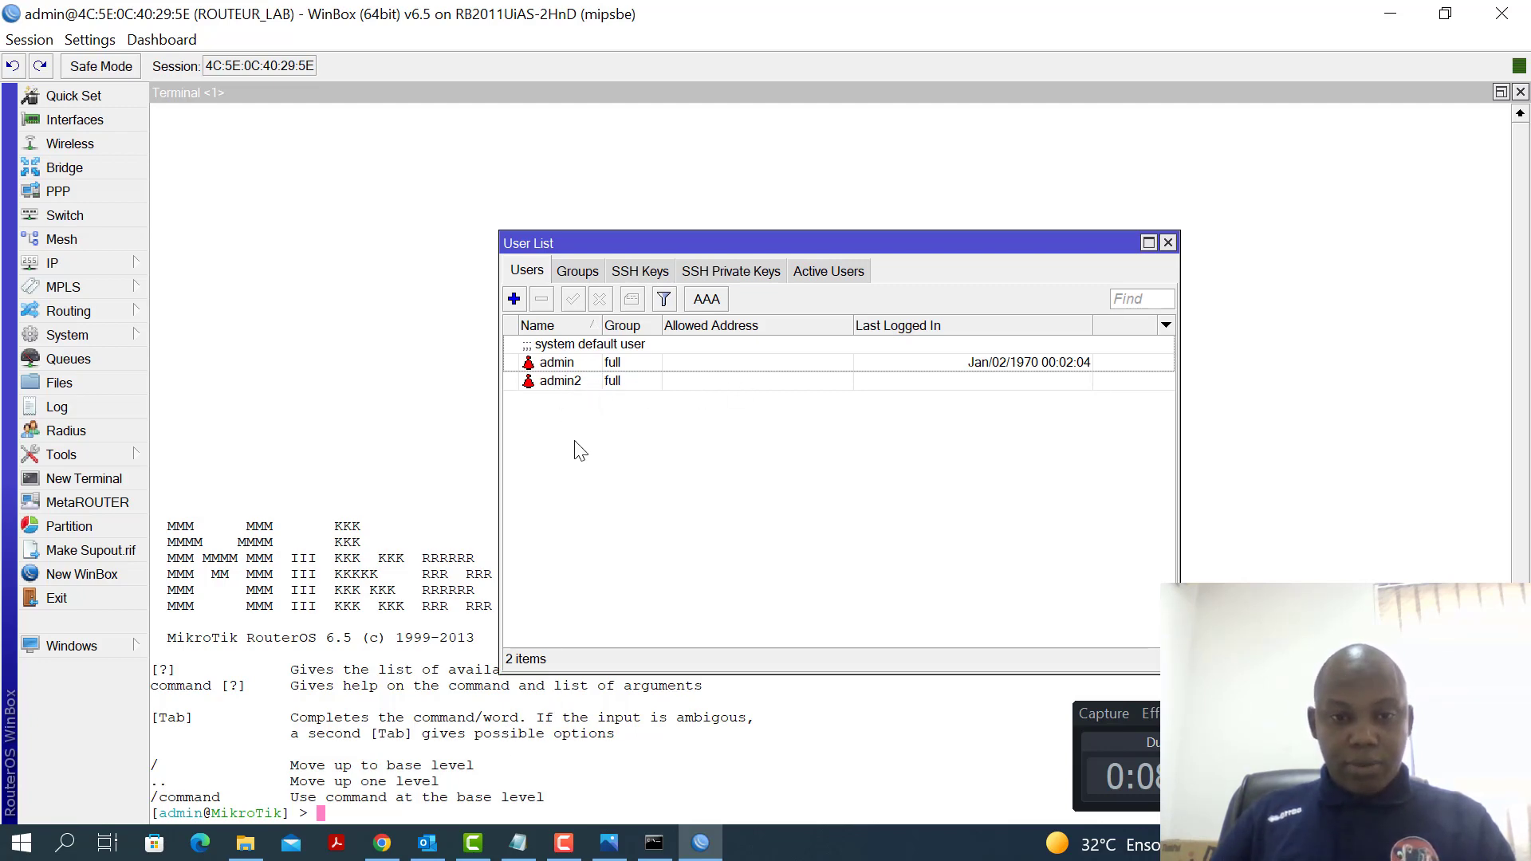
click(564, 365)
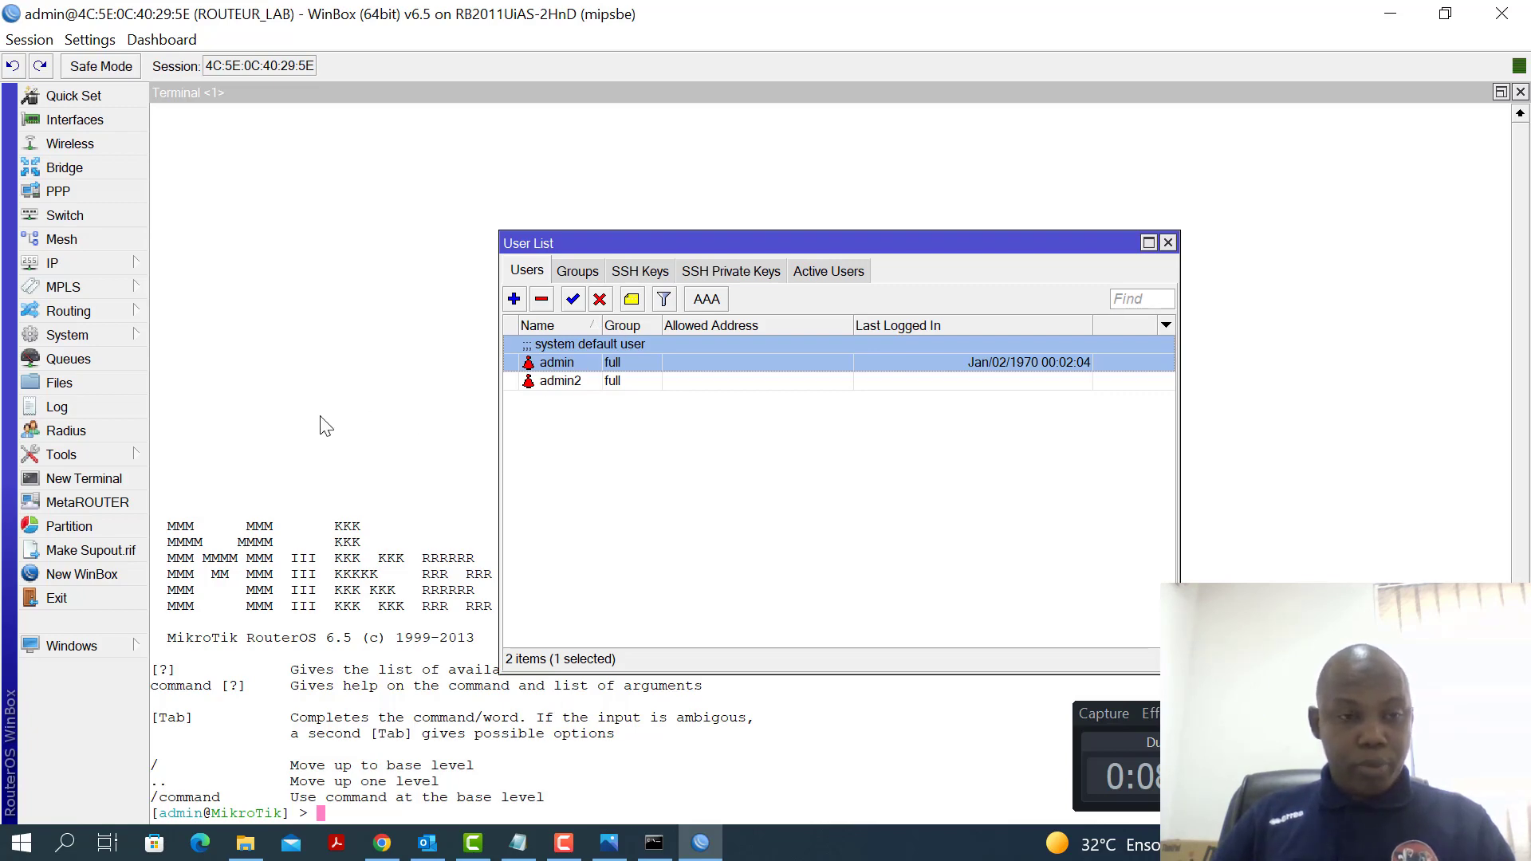
Change the admin password through System > Password, entering the new password twice
click(89, 334)
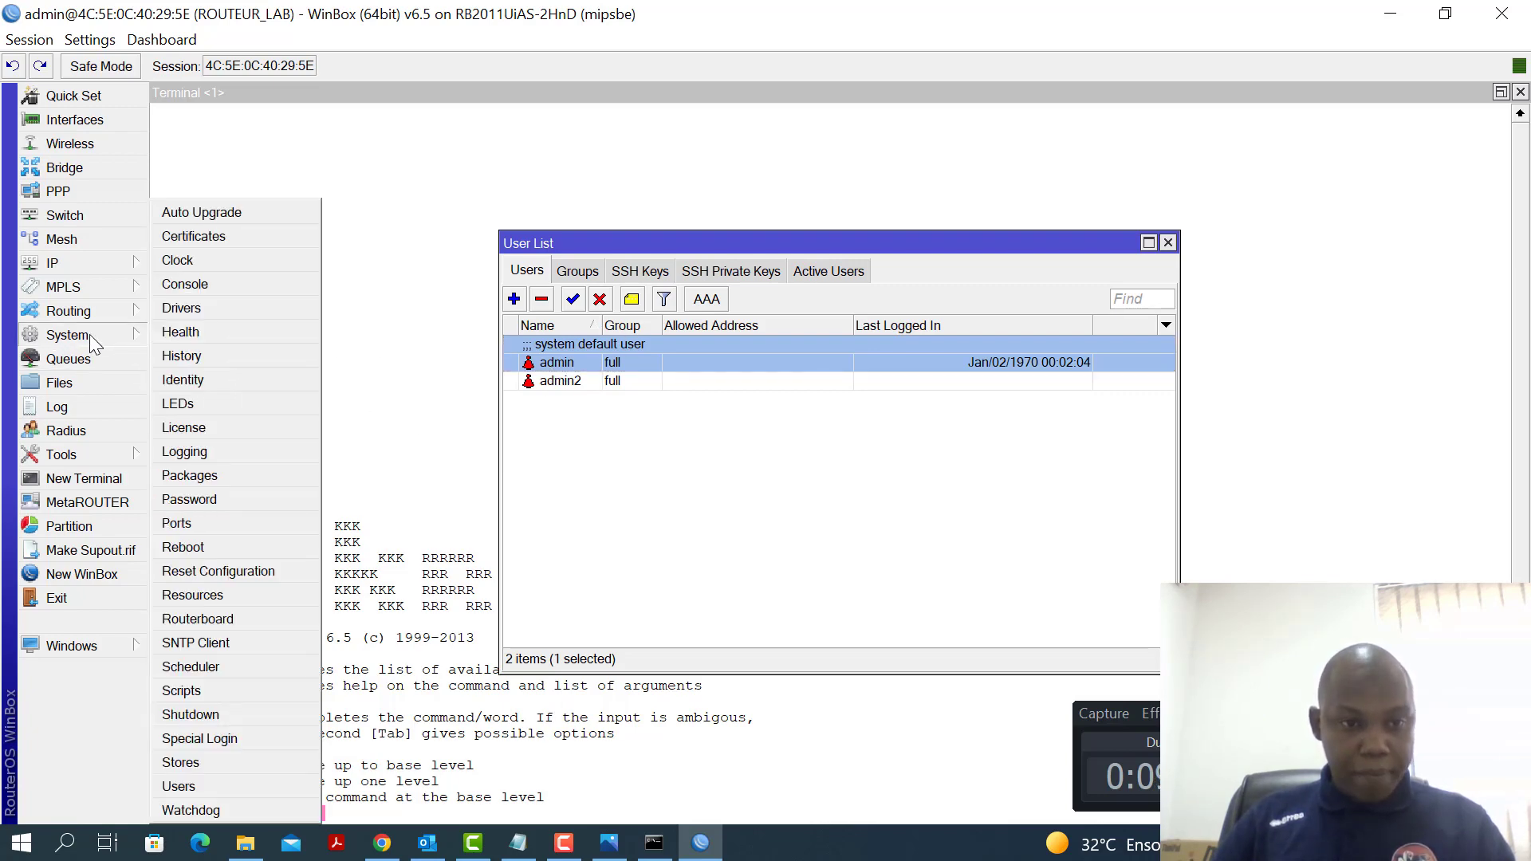
click(220, 503)
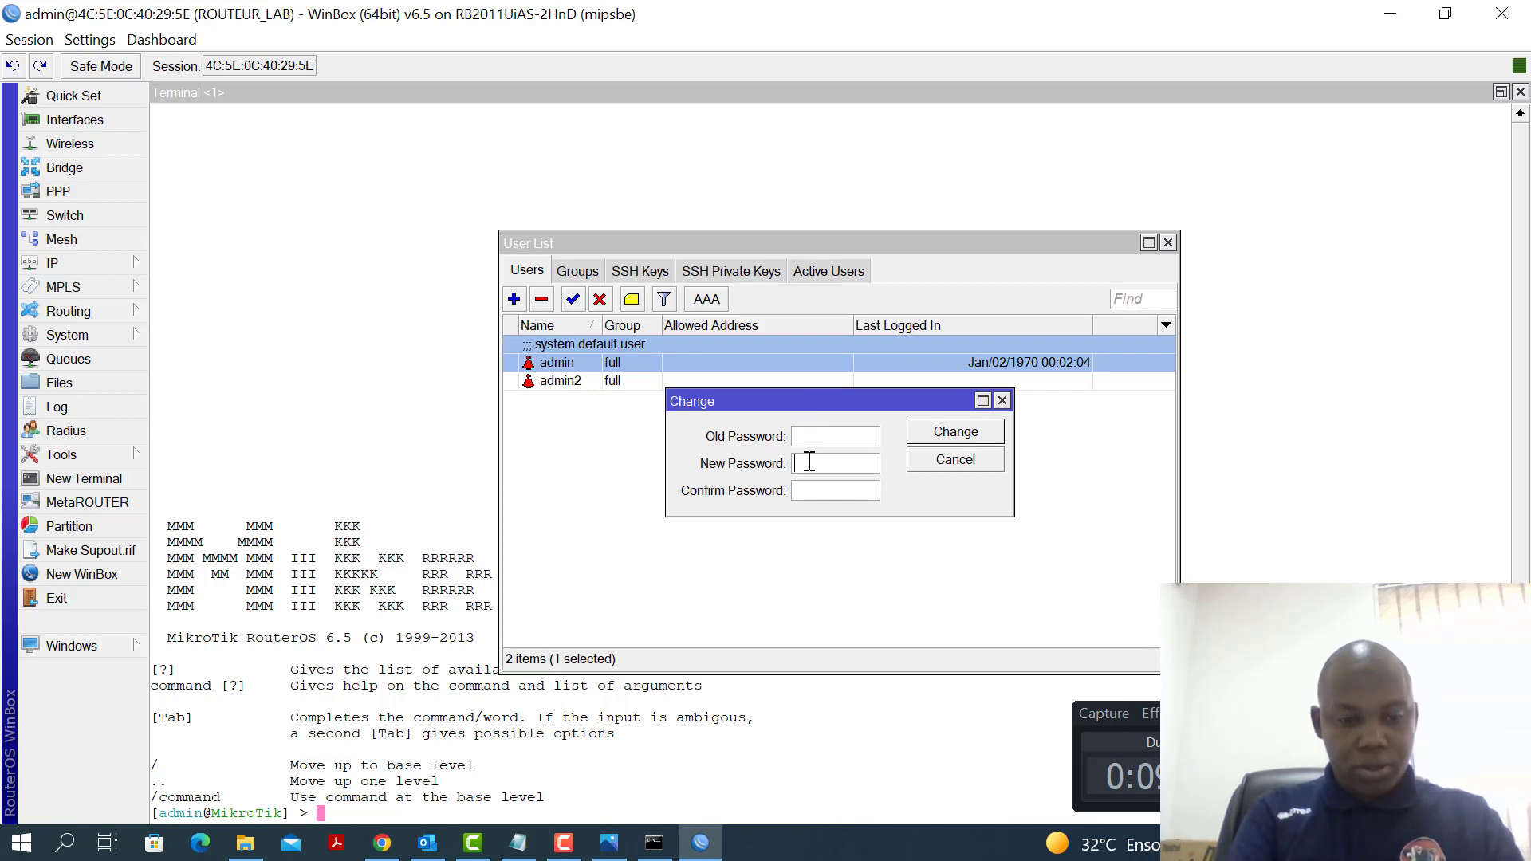
click(809, 461)
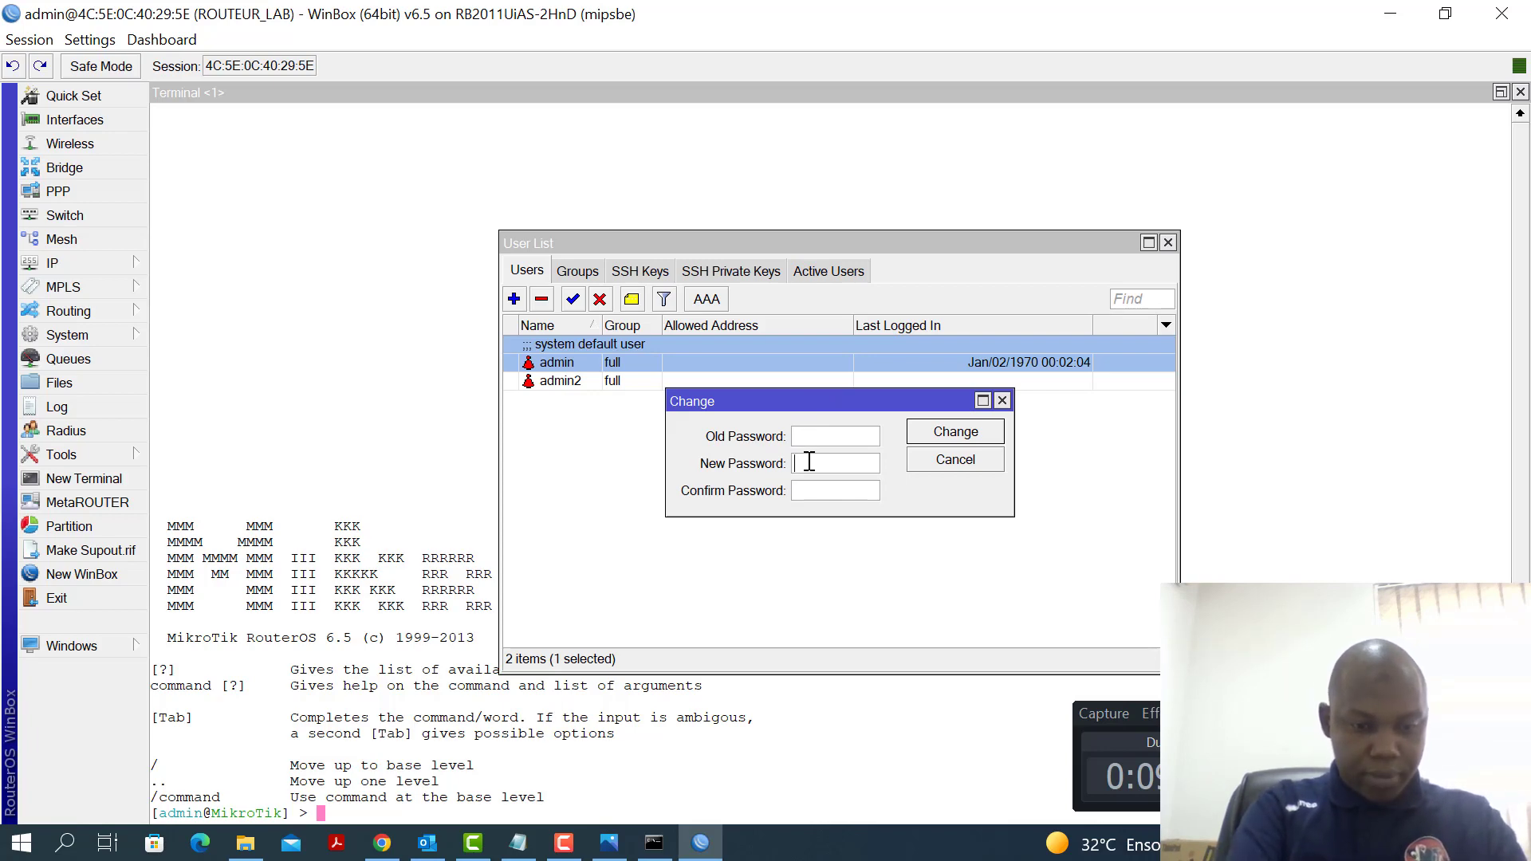
text(******)
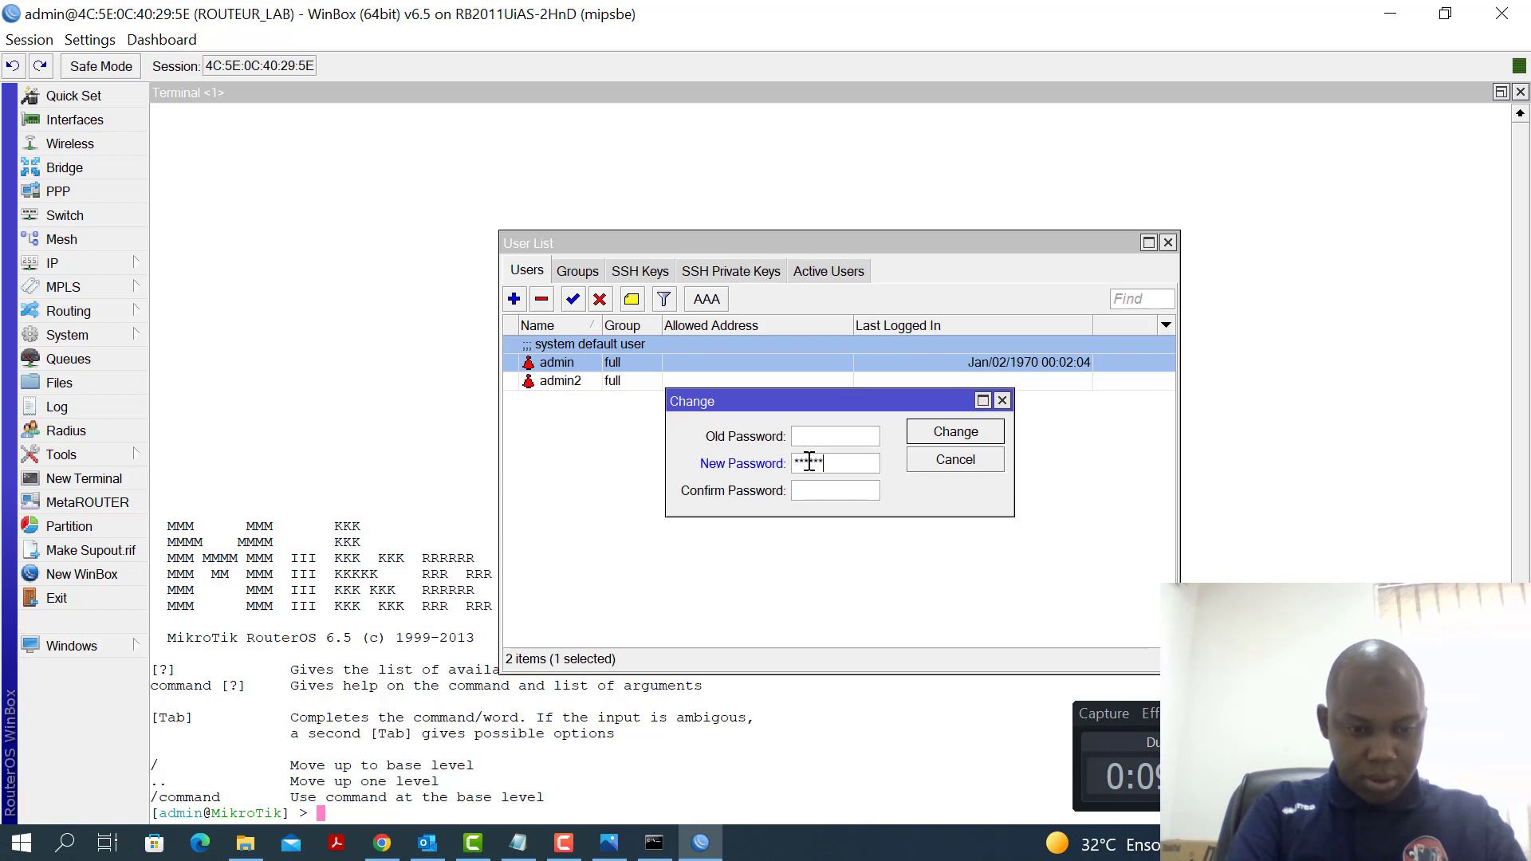
text(*)
click(847, 490)
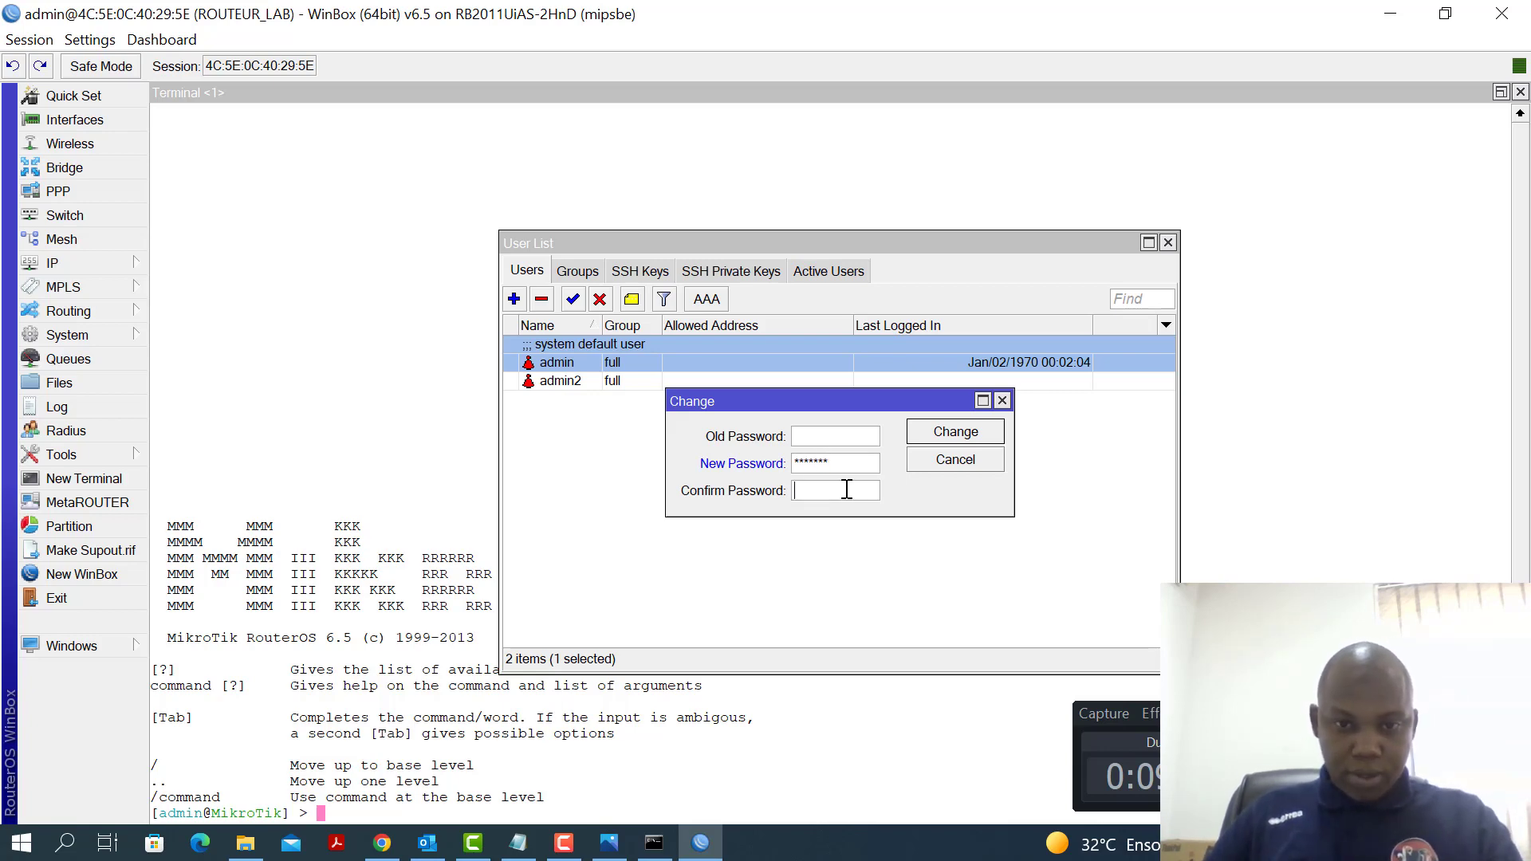
text(***)
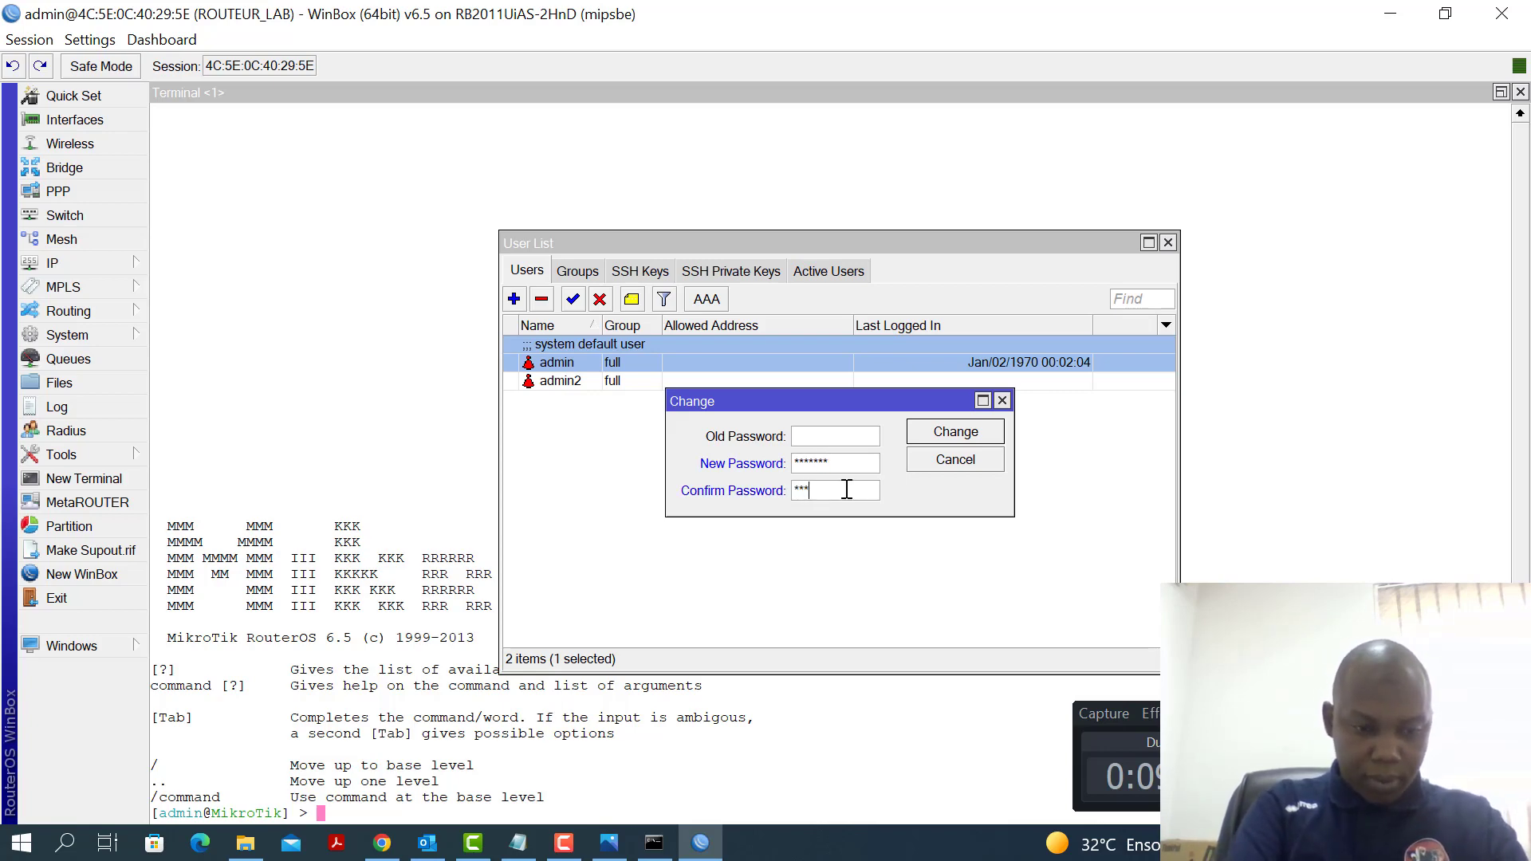
text(****)
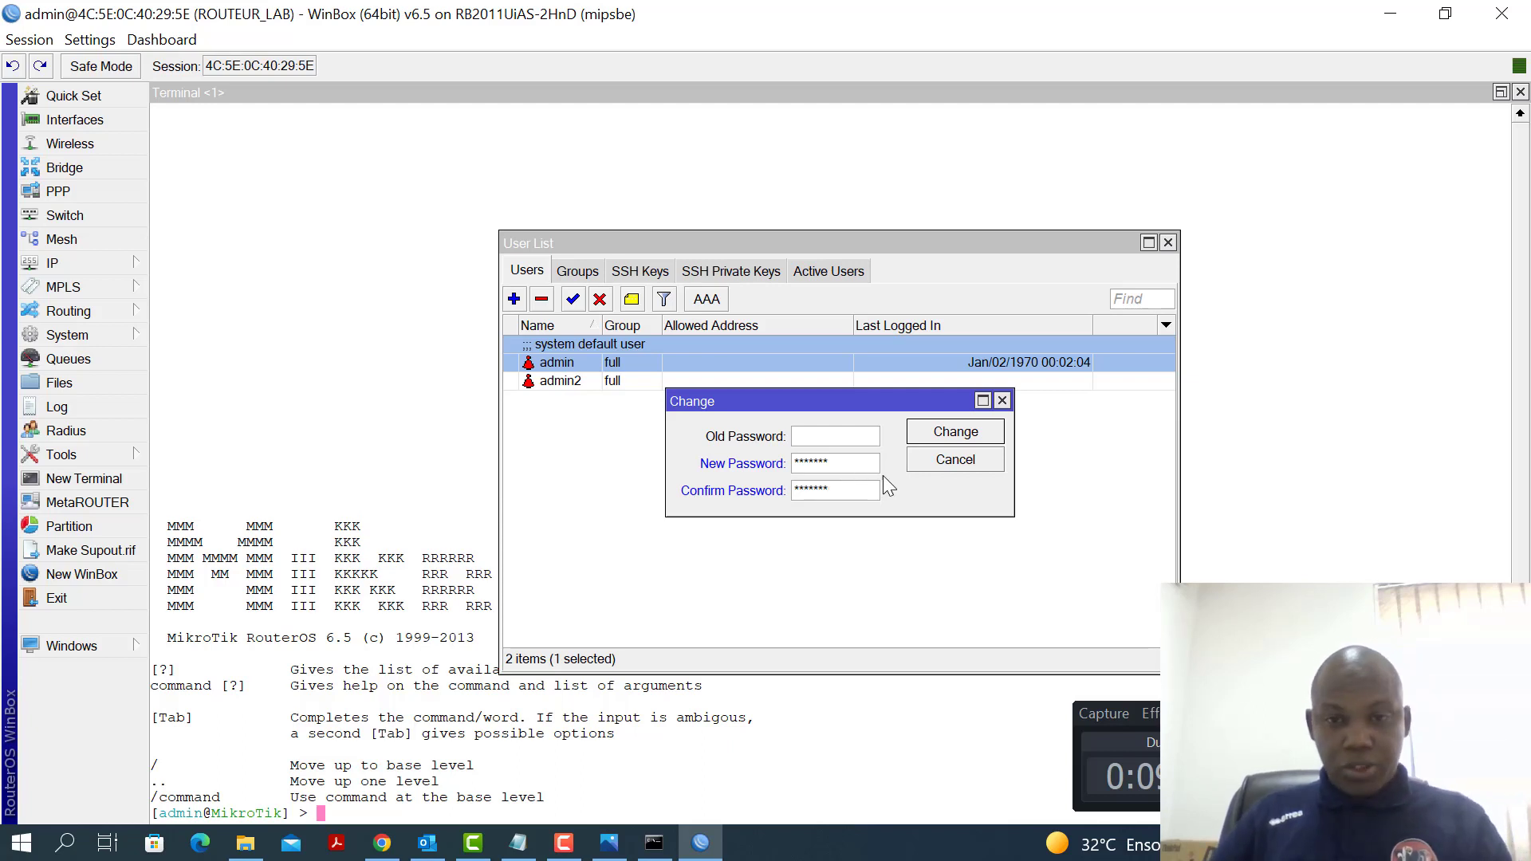
click(957, 435)
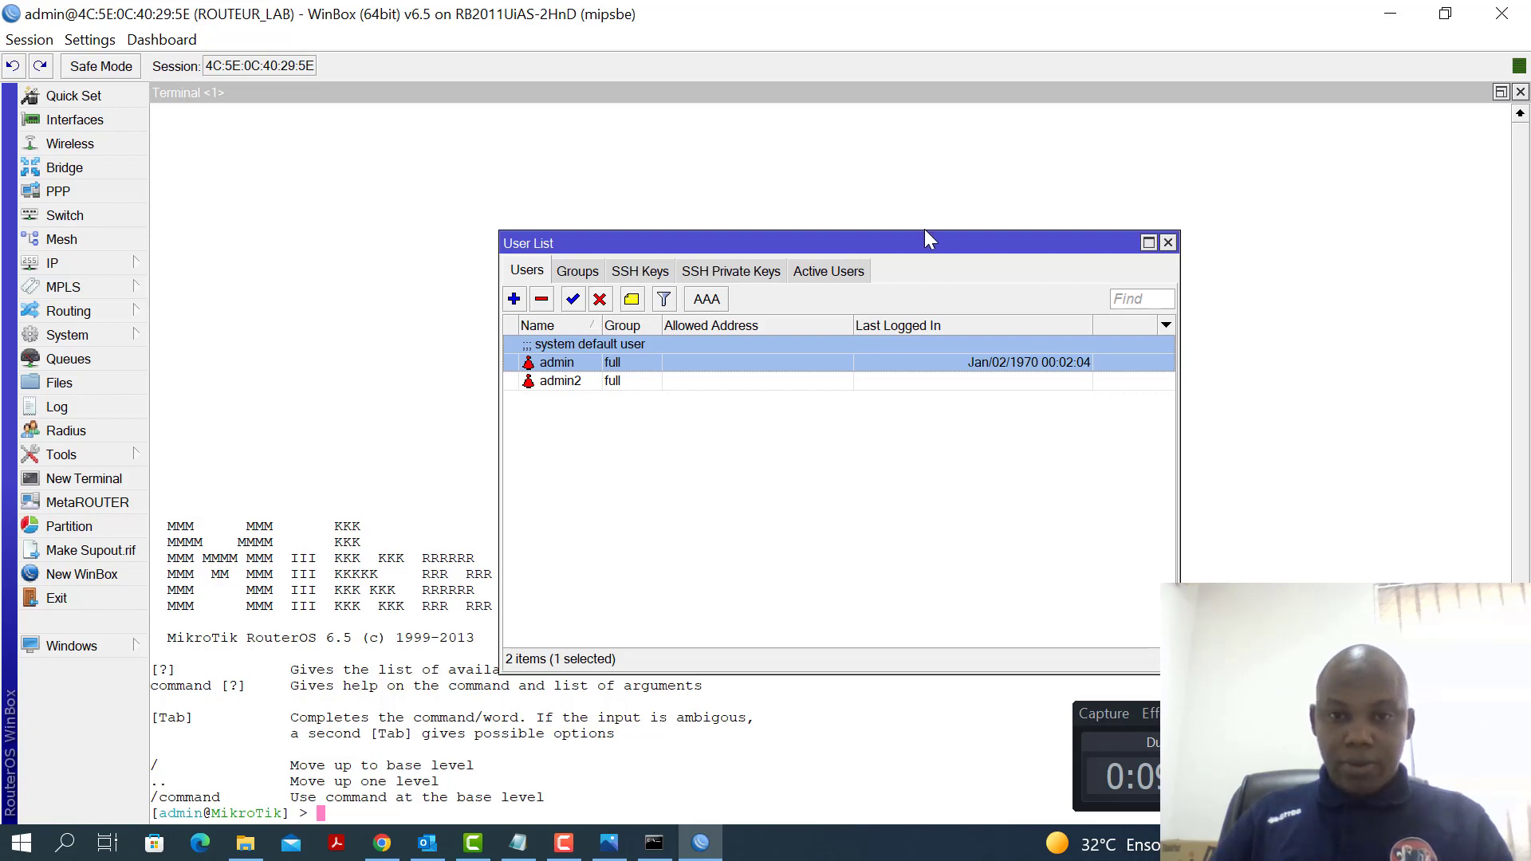
drag(896, 245, 896, 213)
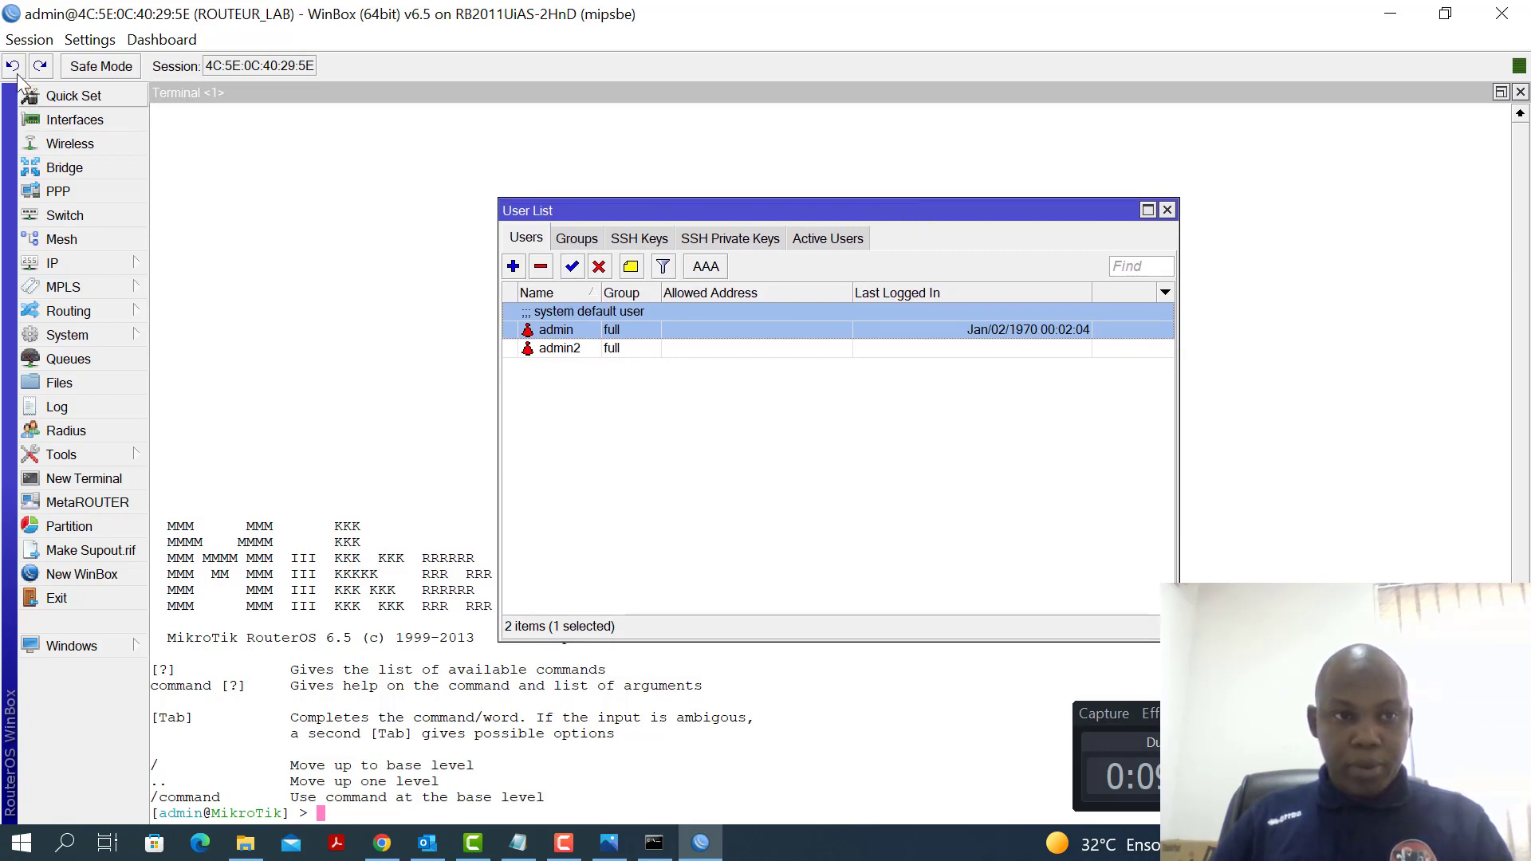
Disconnect and log back in to ROUTEUR_LAB with the new admin password
click(24, 40)
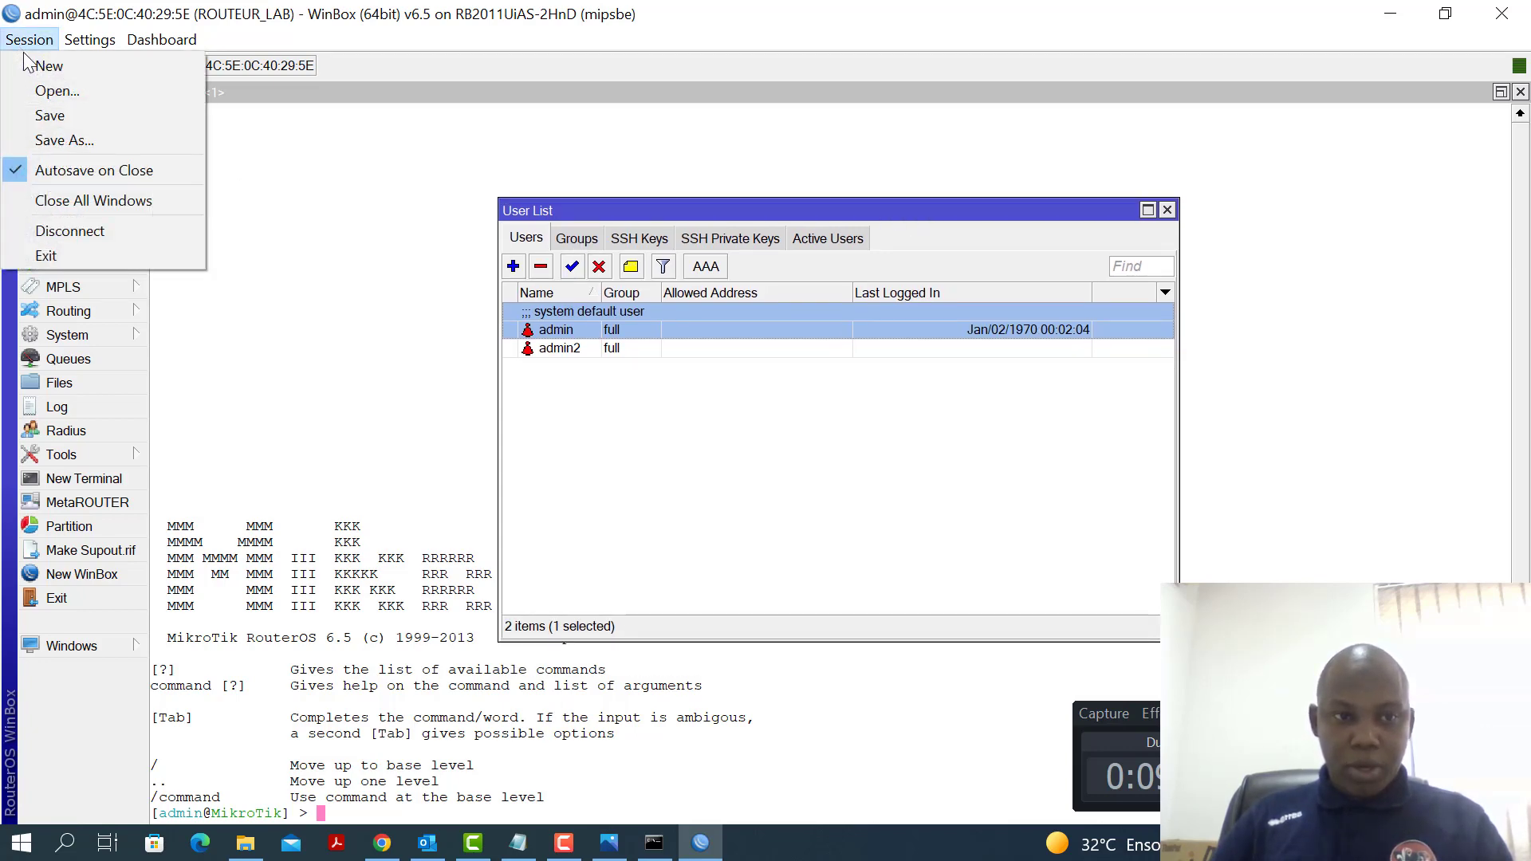
click(126, 236)
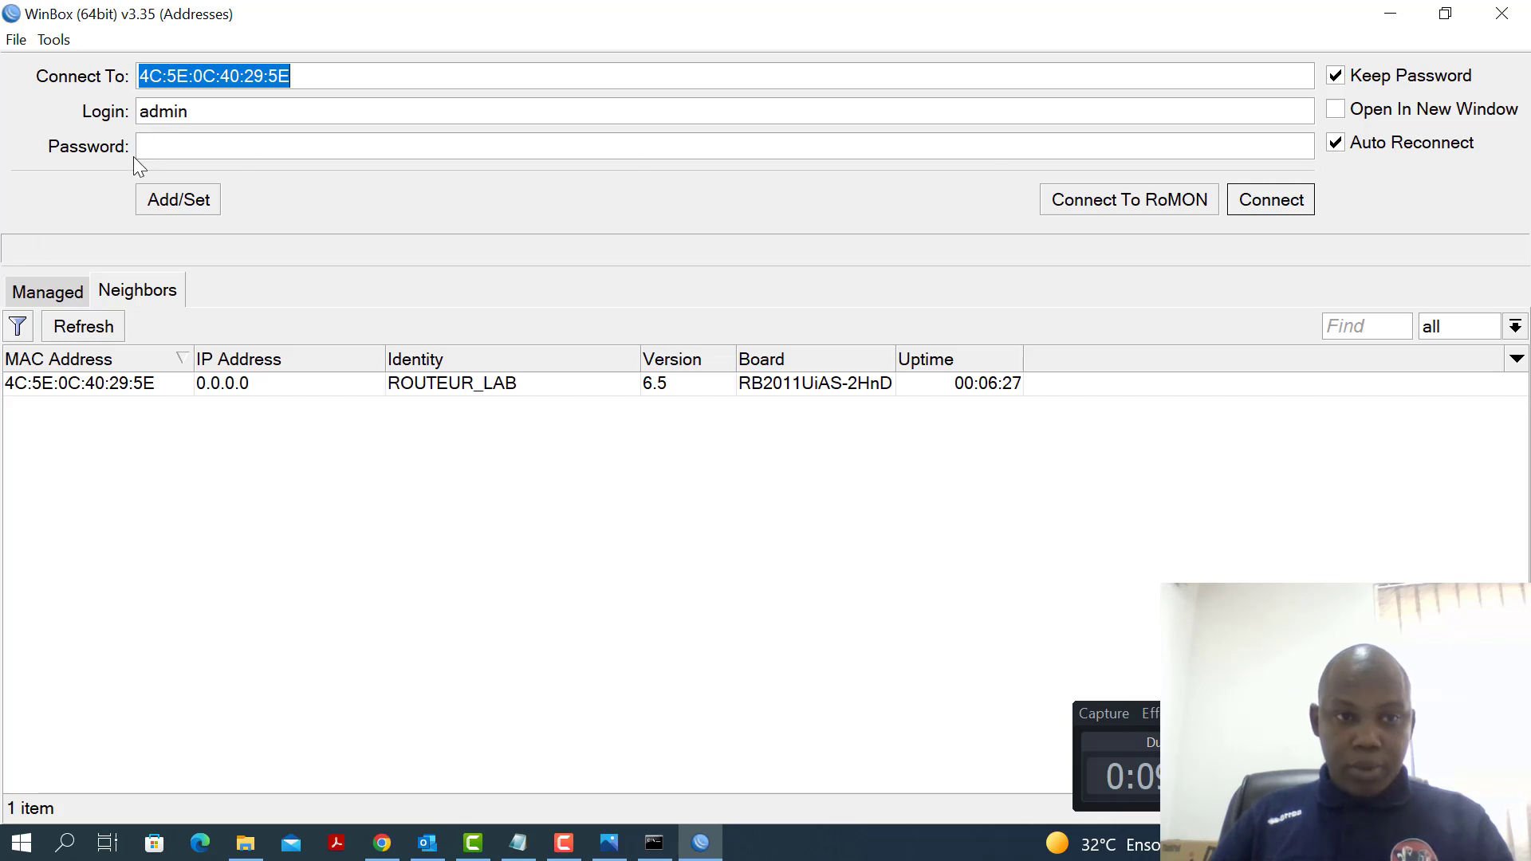
click(1274, 201)
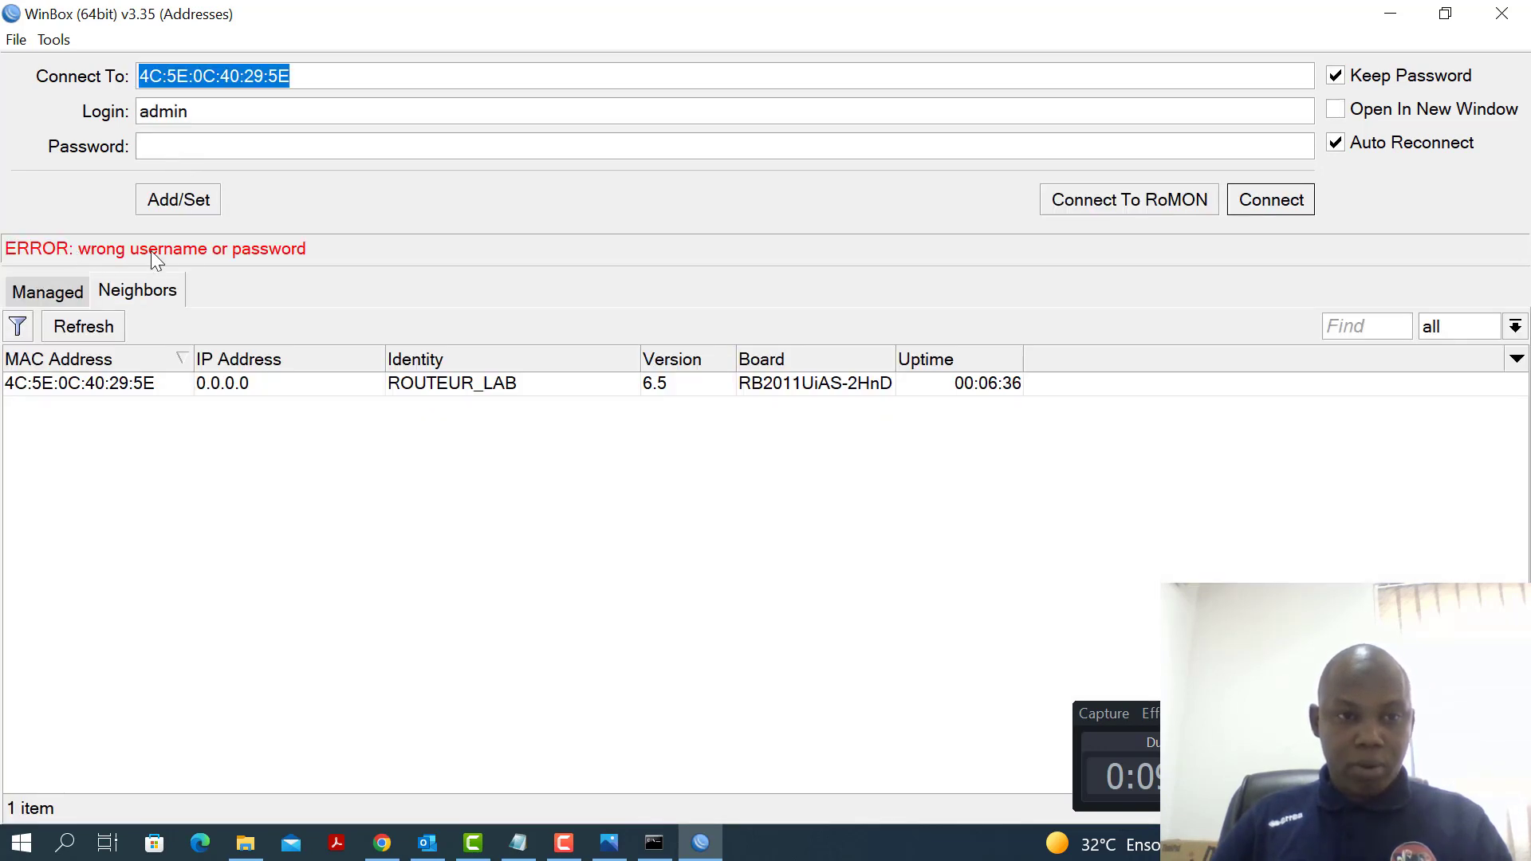
click(162, 156)
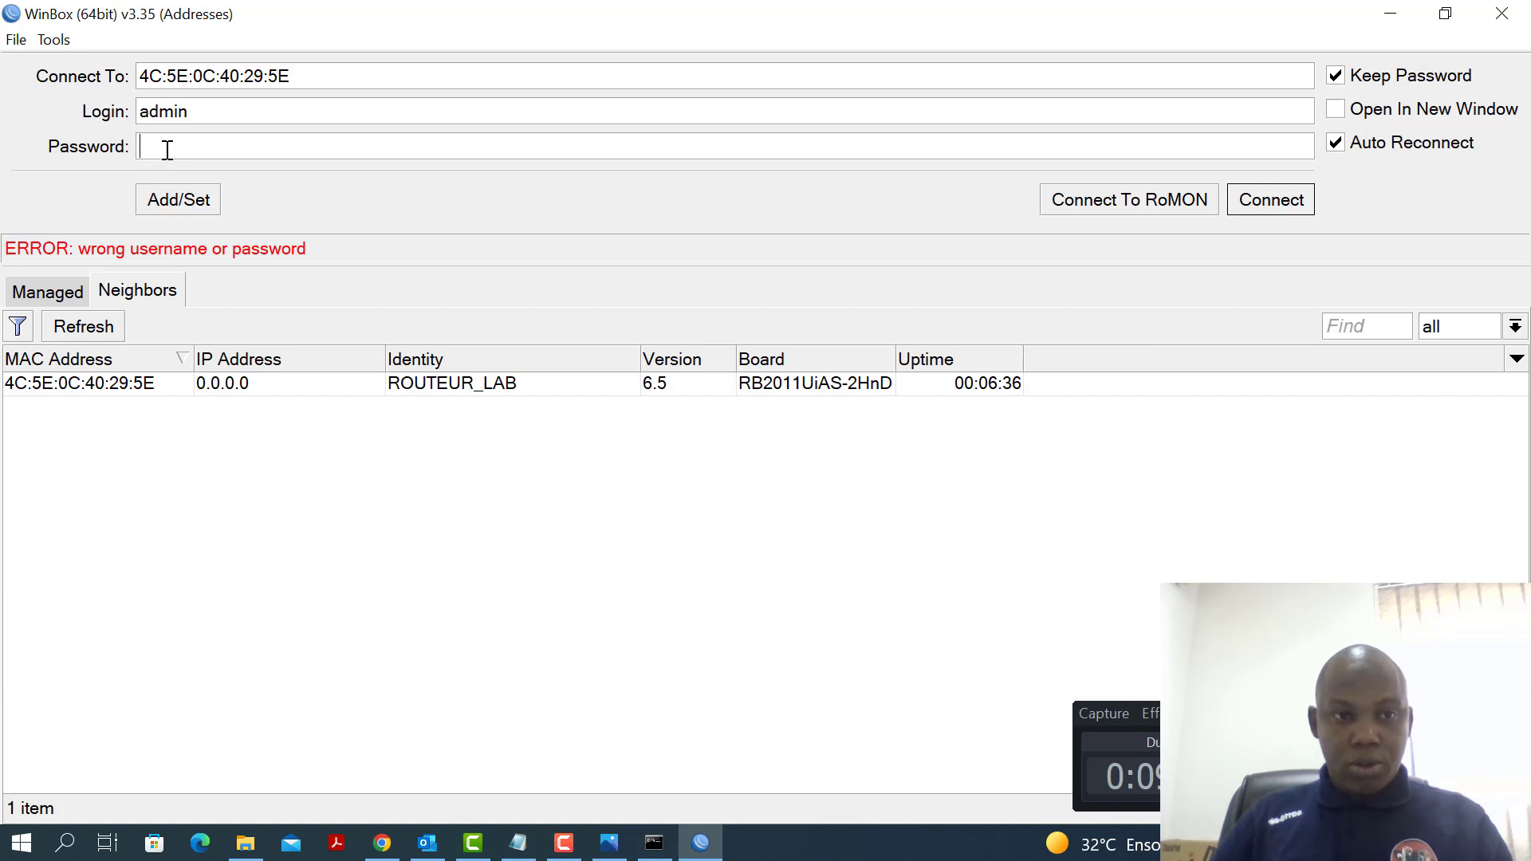
text(*)
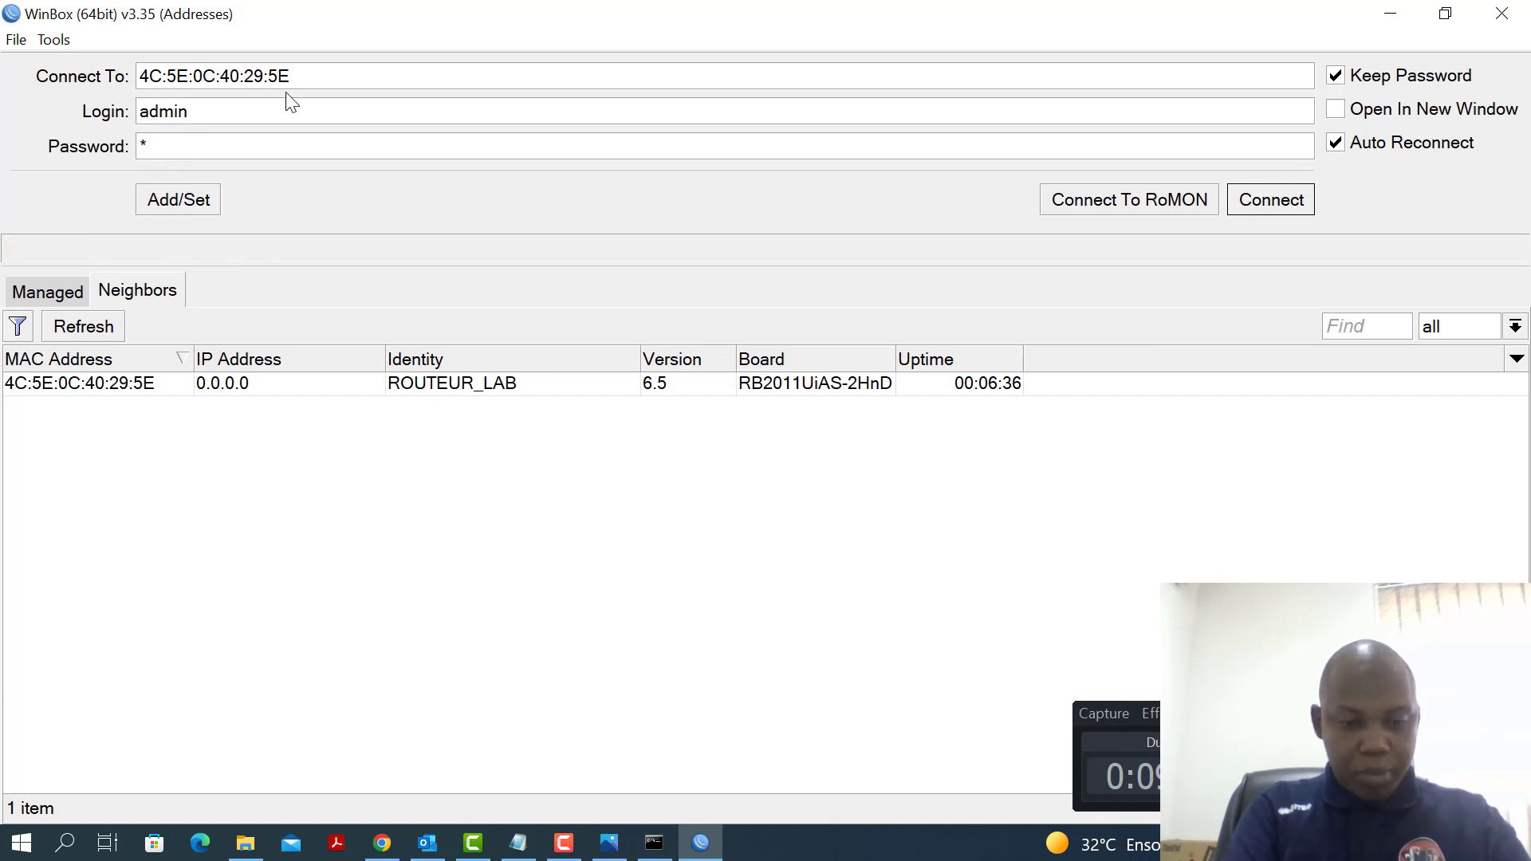
text(******)
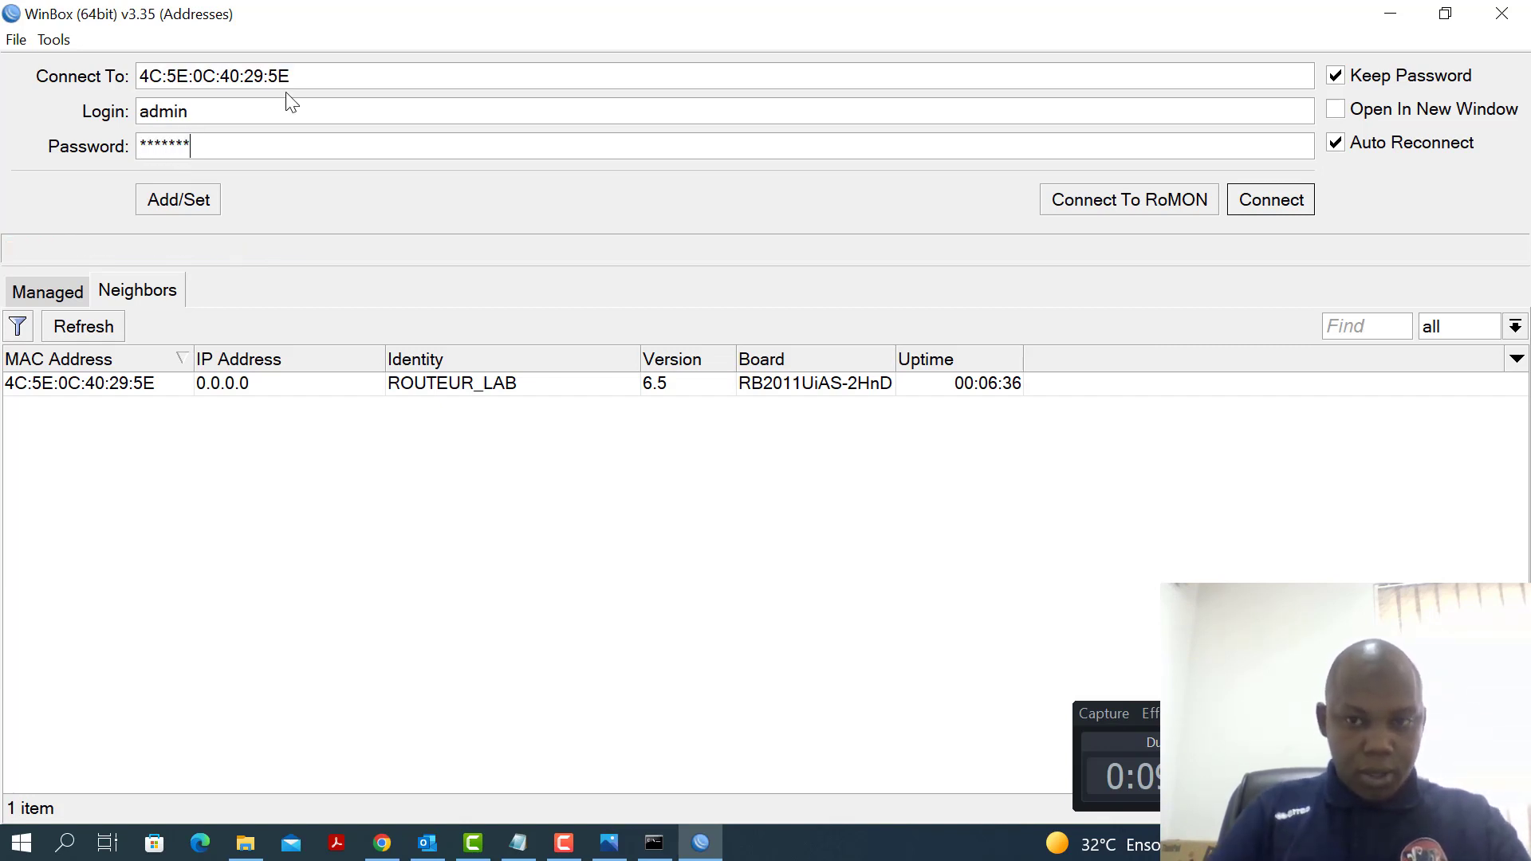
click(1273, 204)
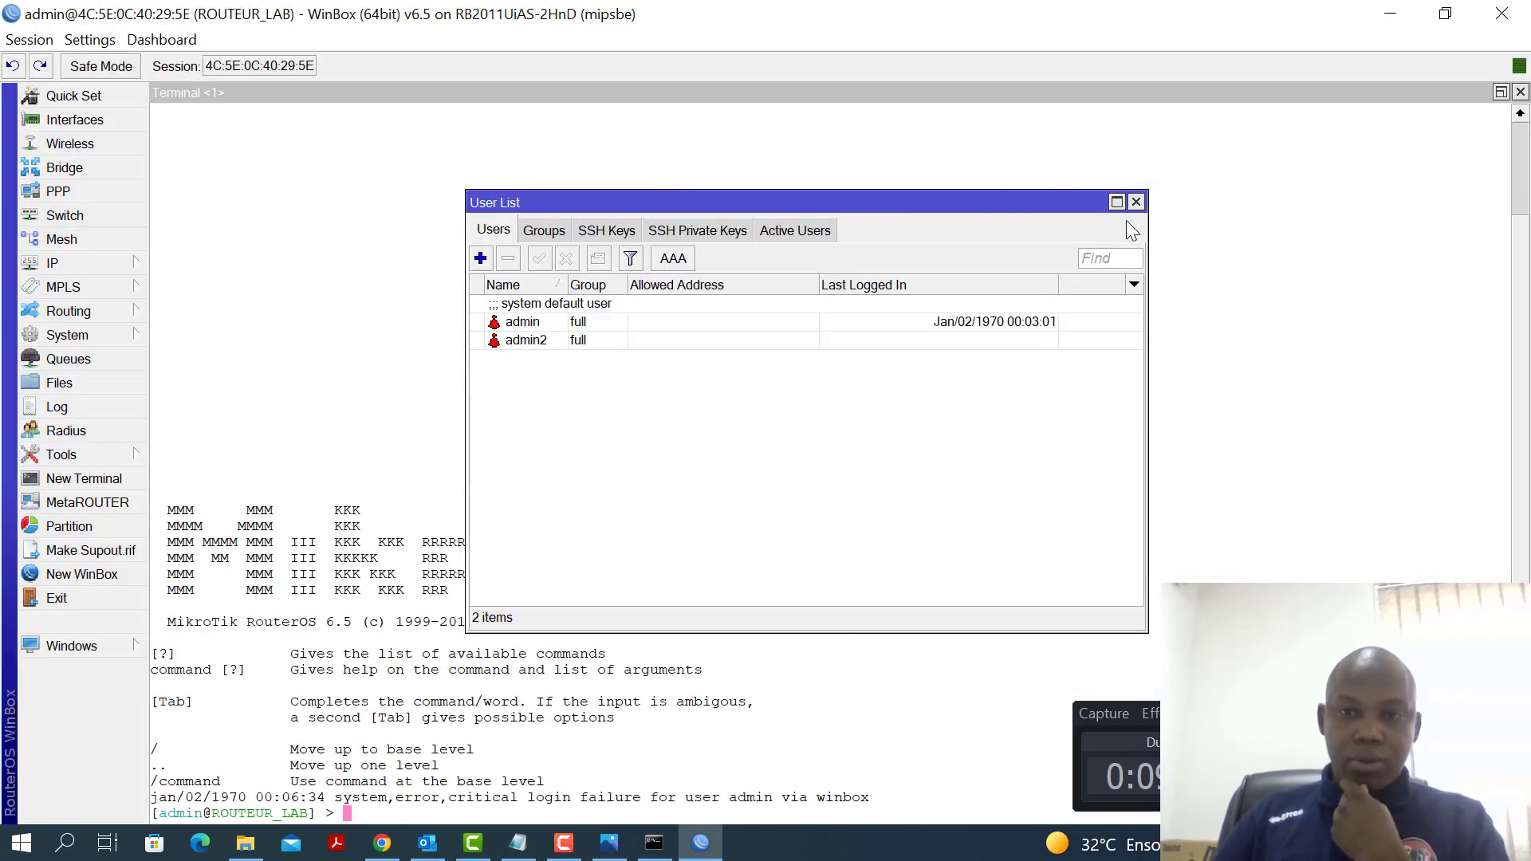
Maximize the User List, check the admin and admin2 rows, and bring Notepad forward
click(1117, 203)
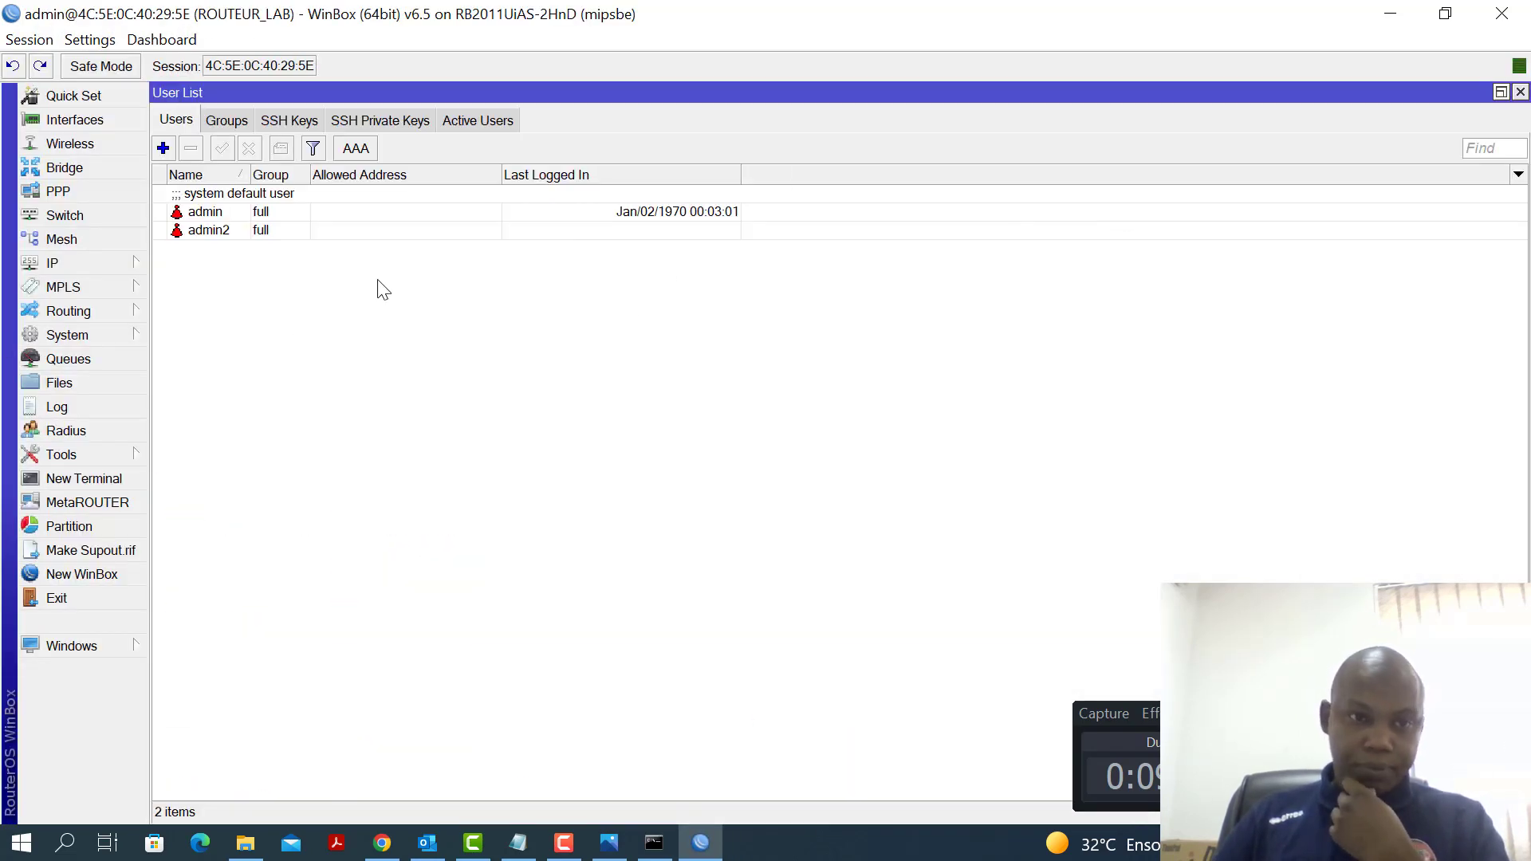
click(220, 220)
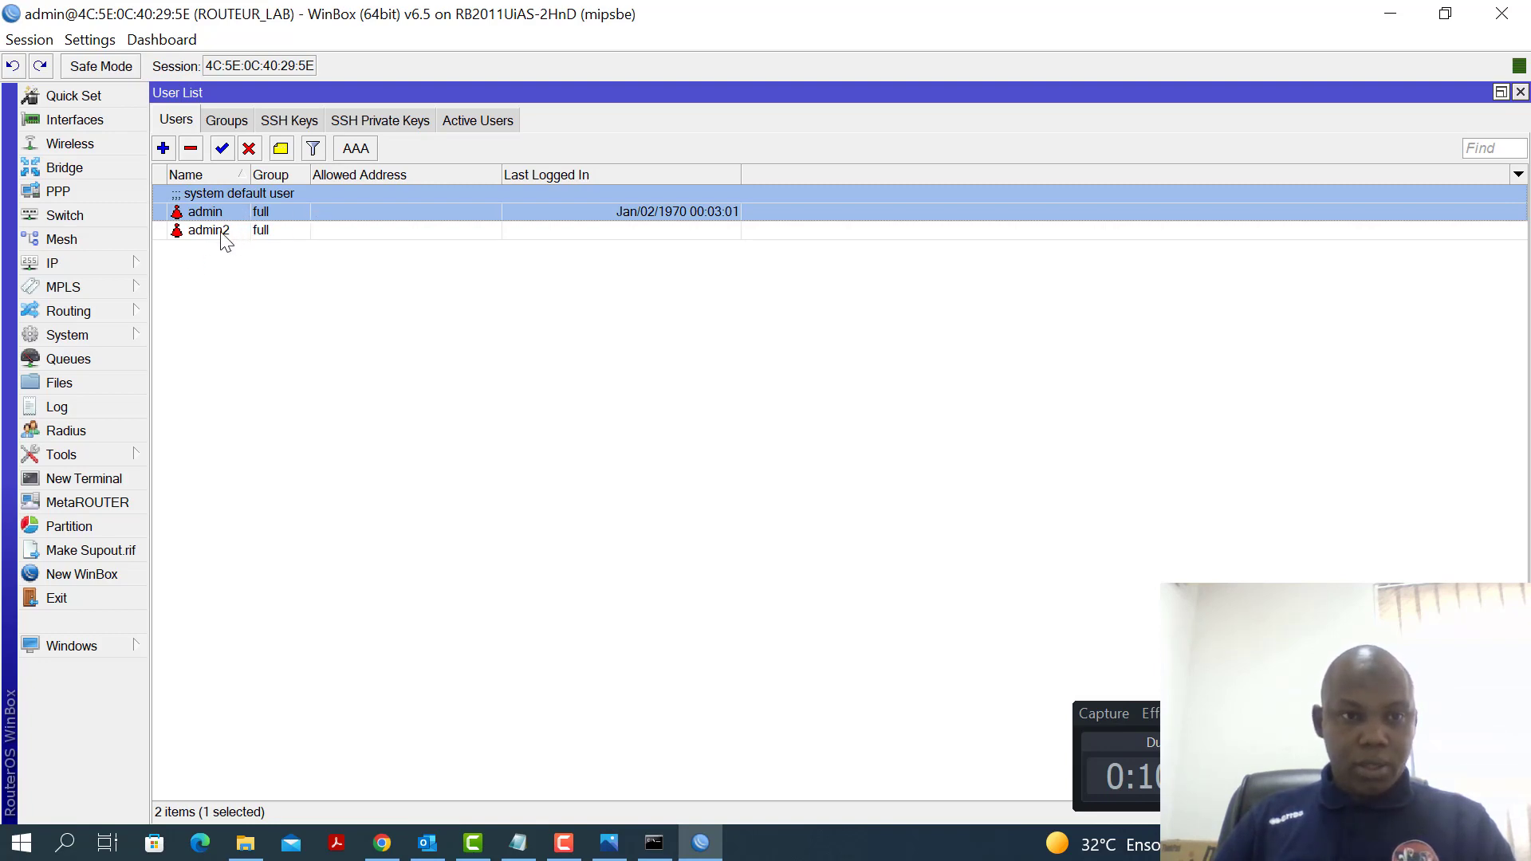
click(209, 230)
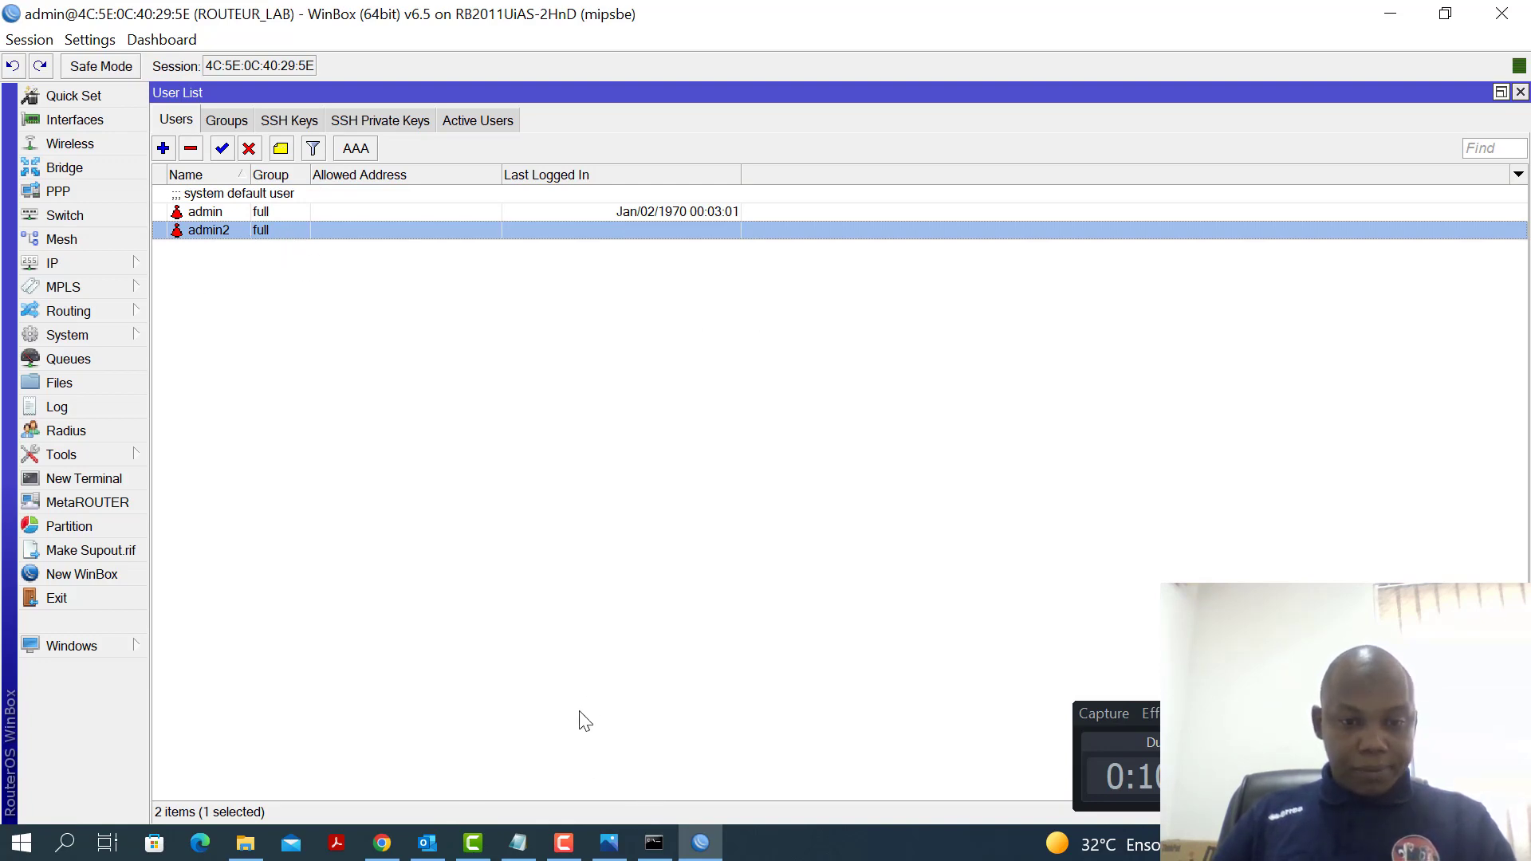
click(520, 843)
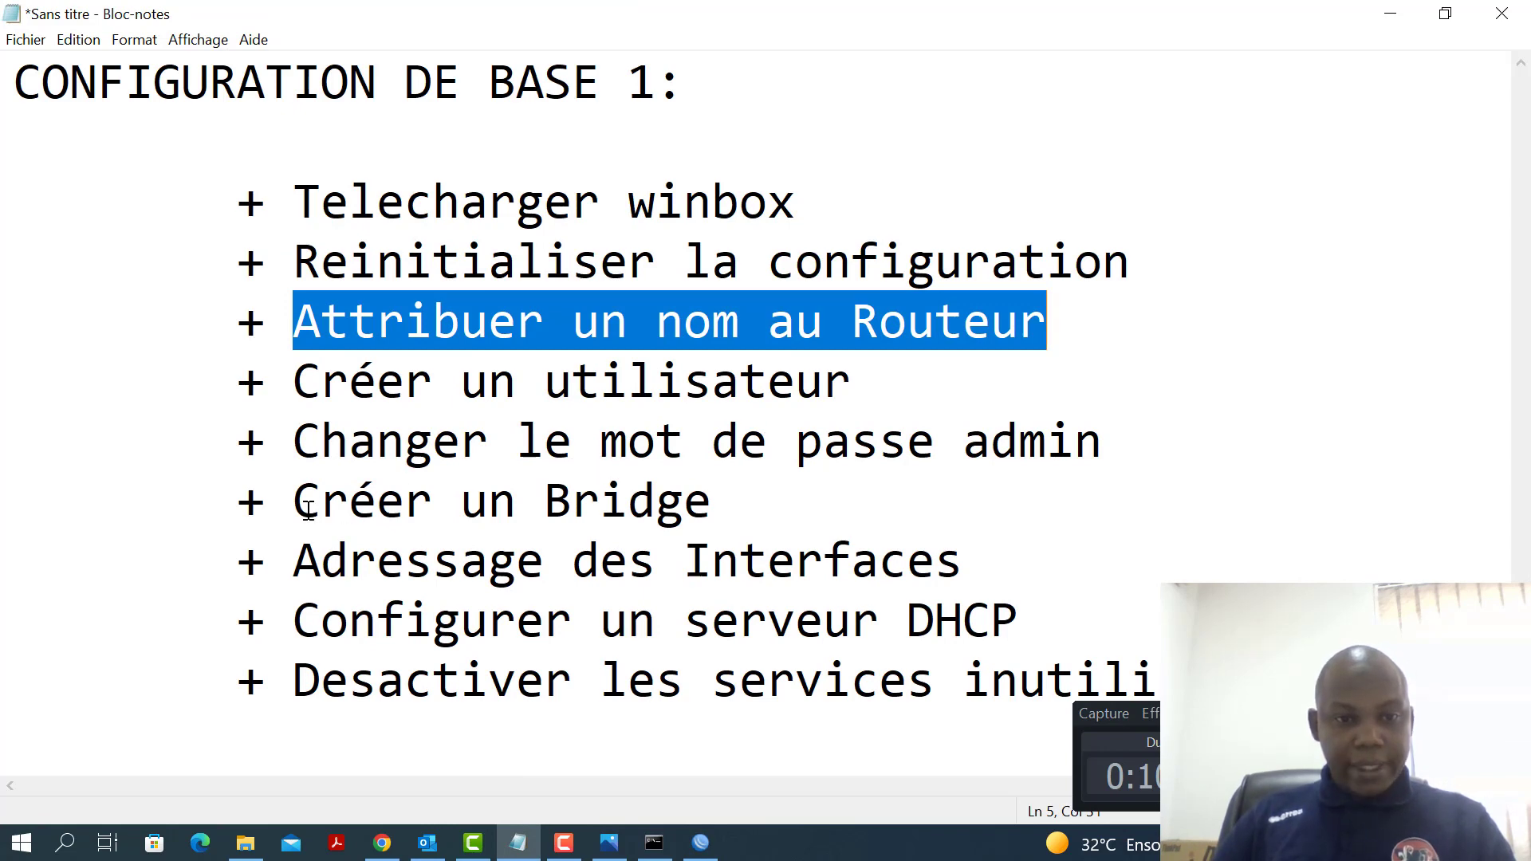
Highlight the 'Créer un Bridge' checklist line and minimize Notepad
drag(303, 504, 722, 490)
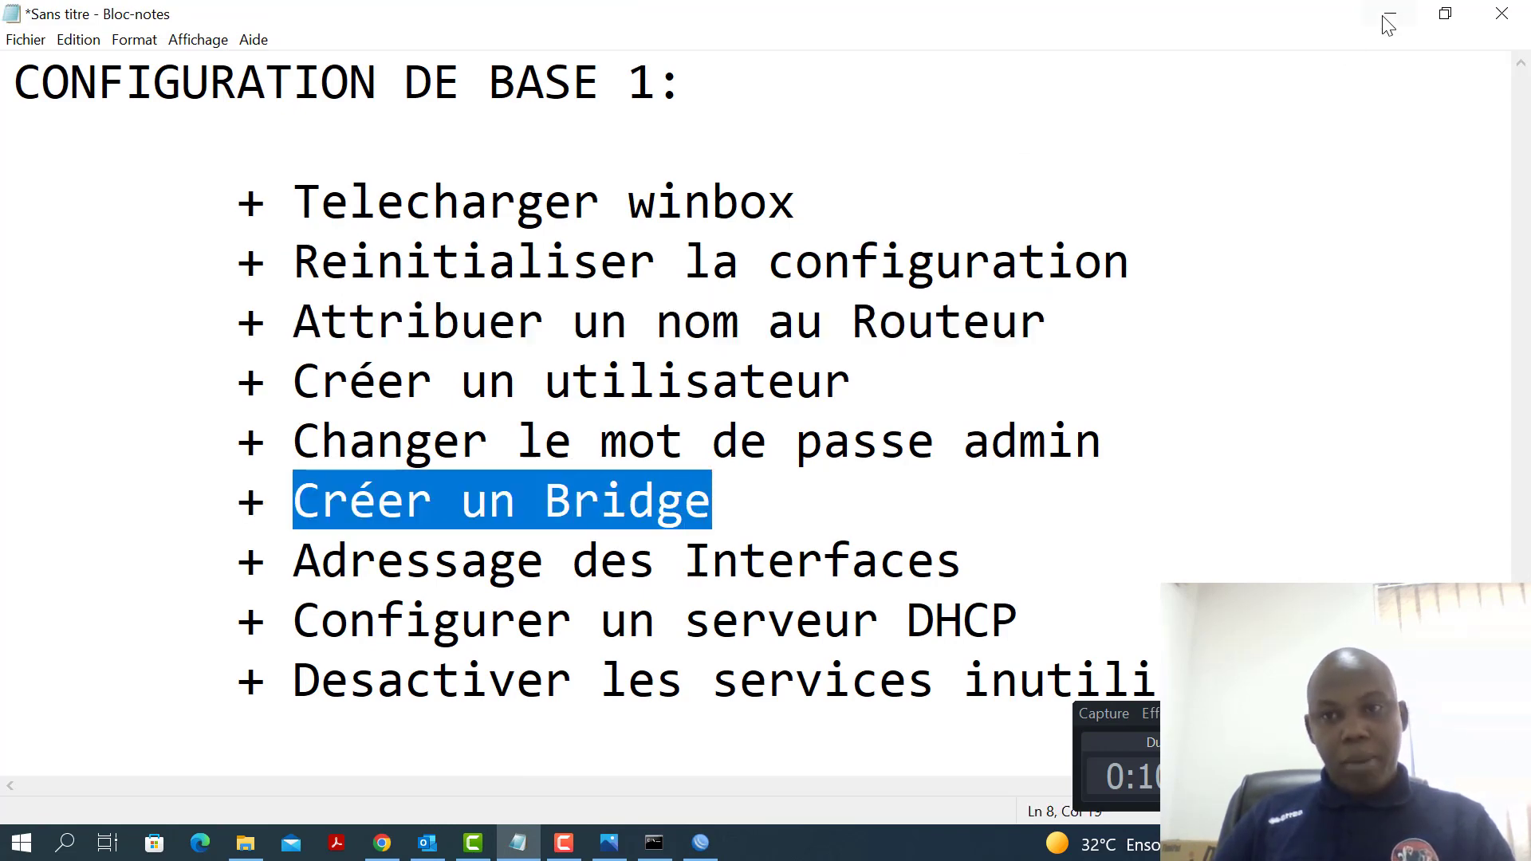
click(1390, 13)
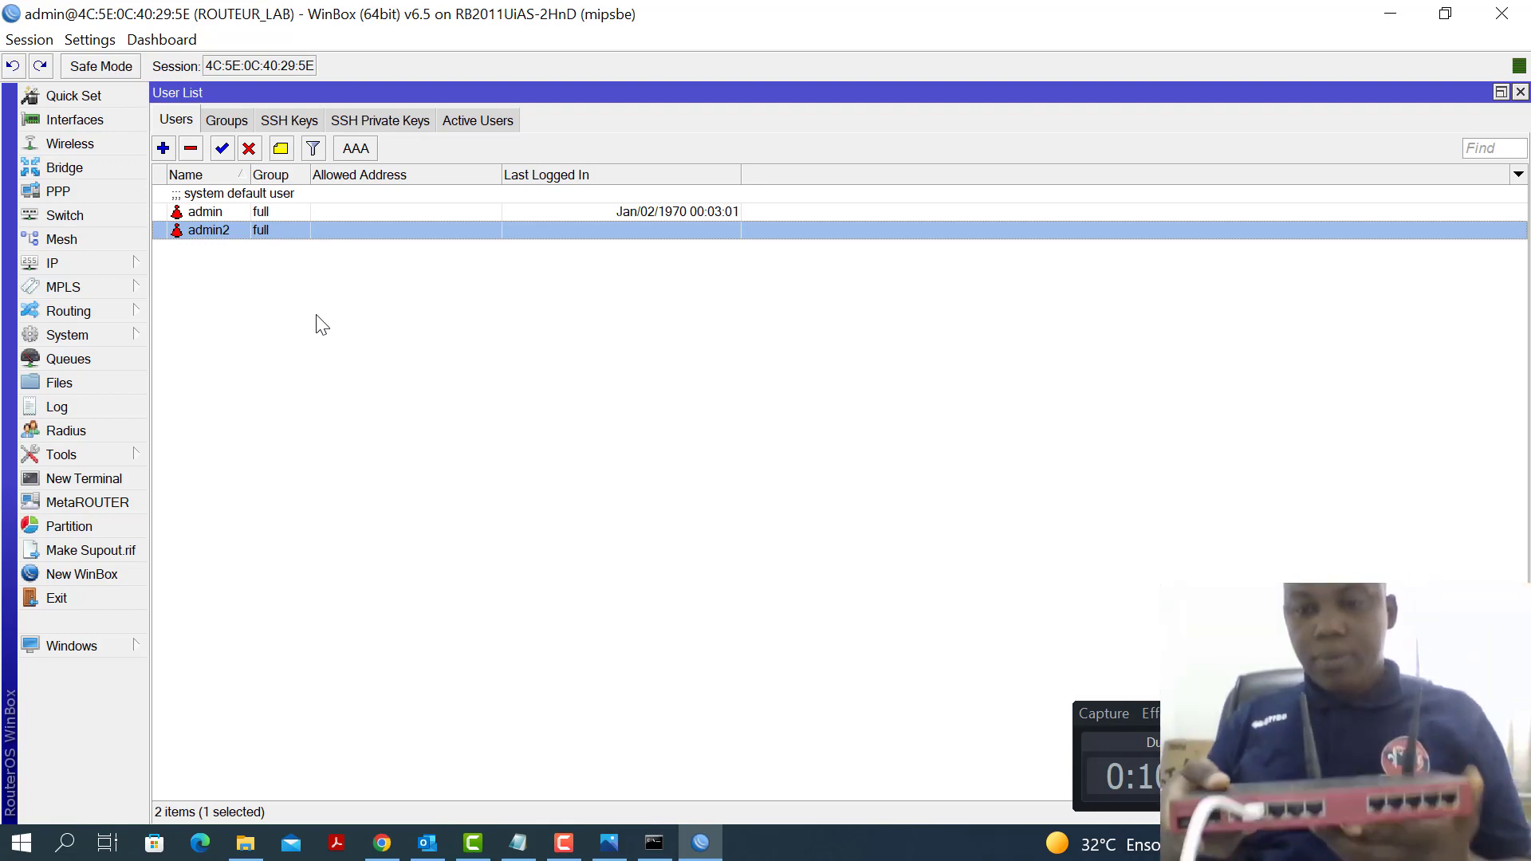
Switch to the Command Prompt showing the 192.168.88.1 ping with 4 of 4 replies
mouse_move(700, 843)
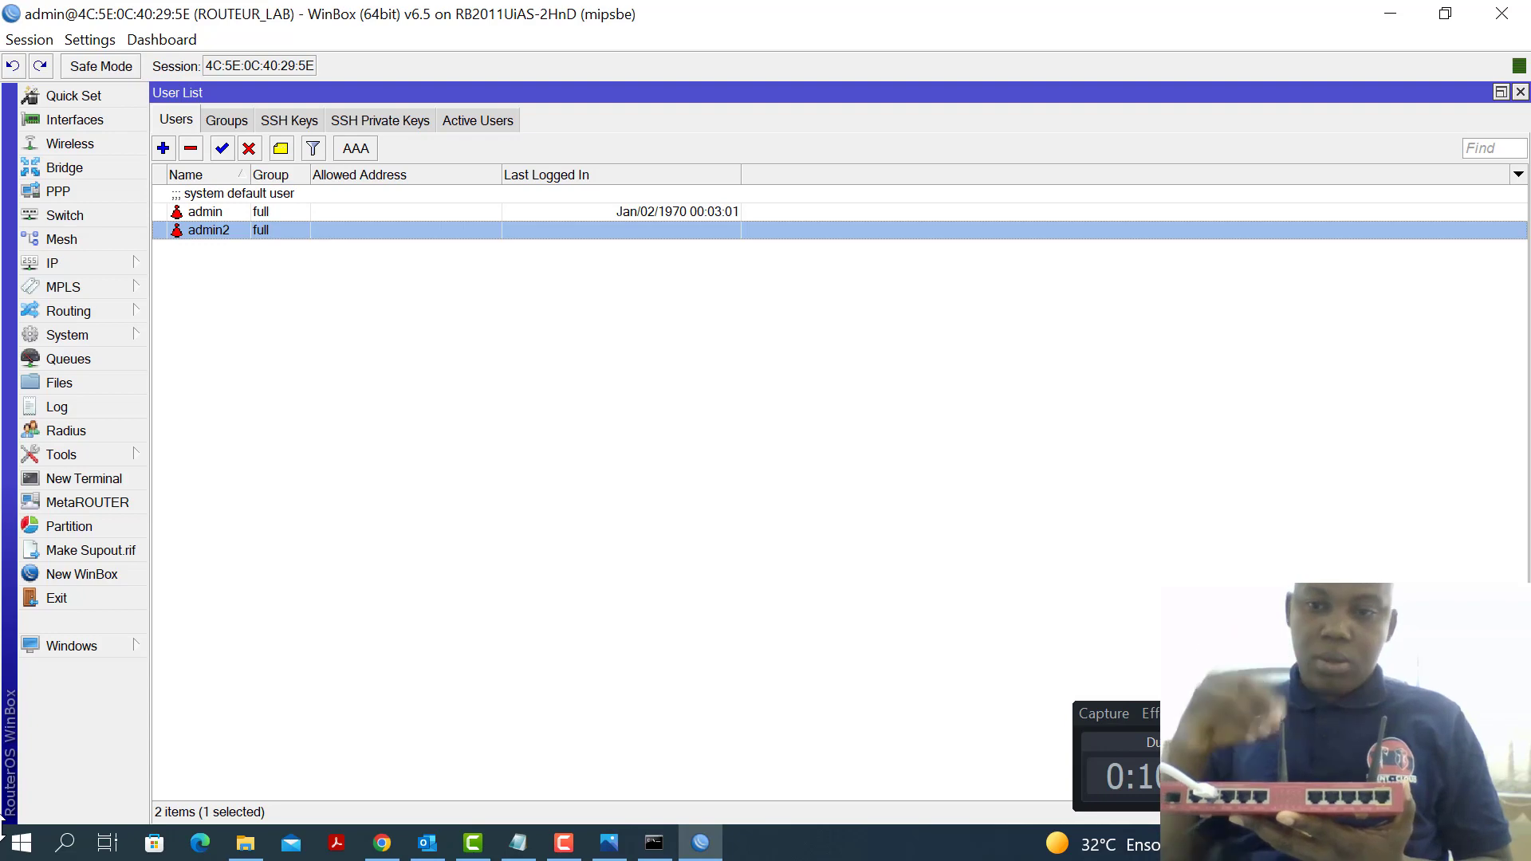
key(alt+Tab)
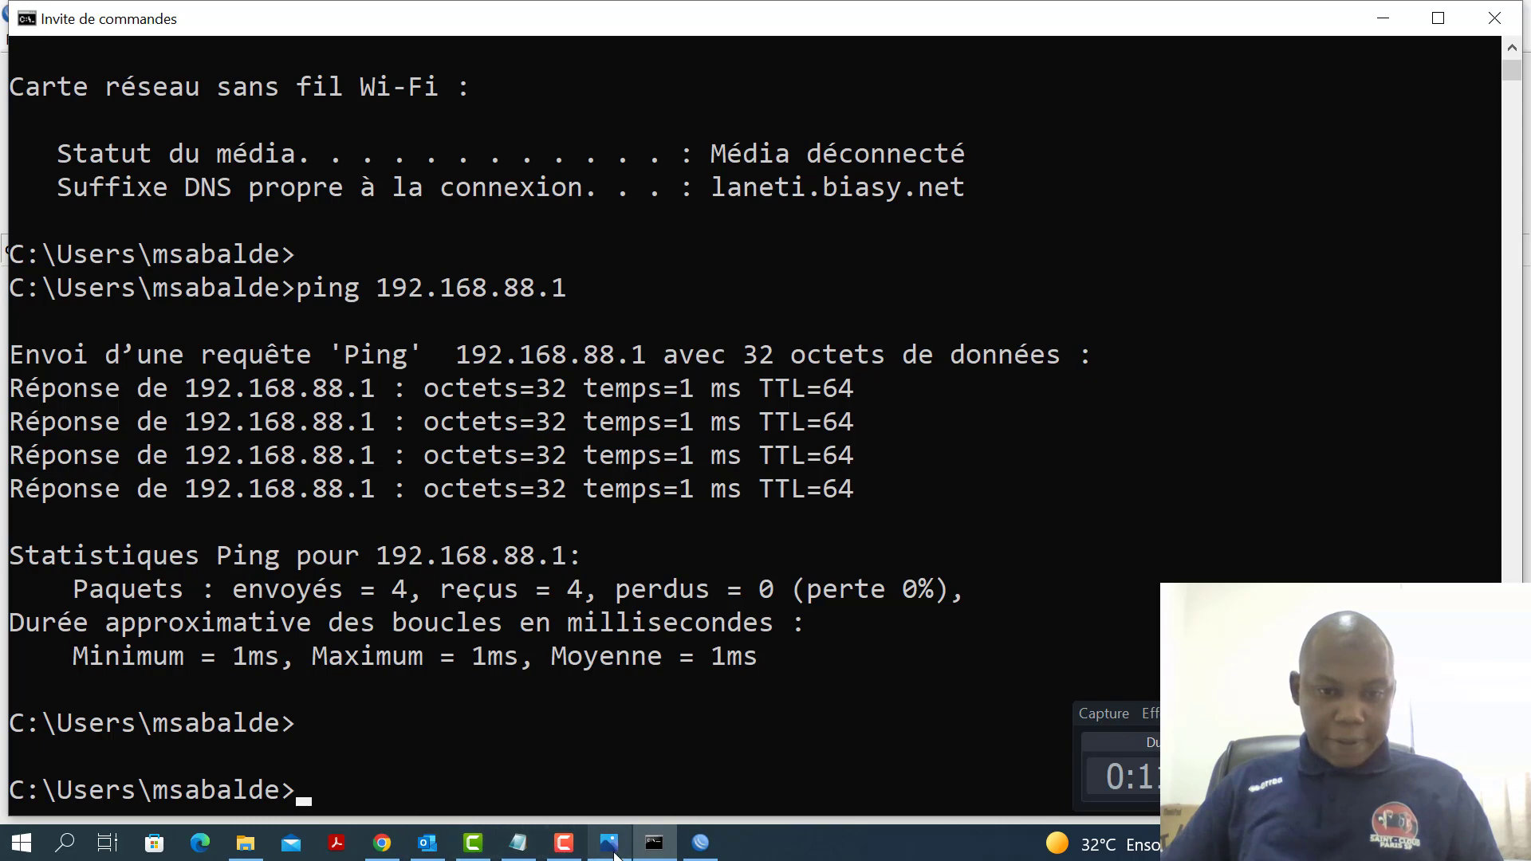
Return to WinBox's User List listing admin and admin2
click(700, 843)
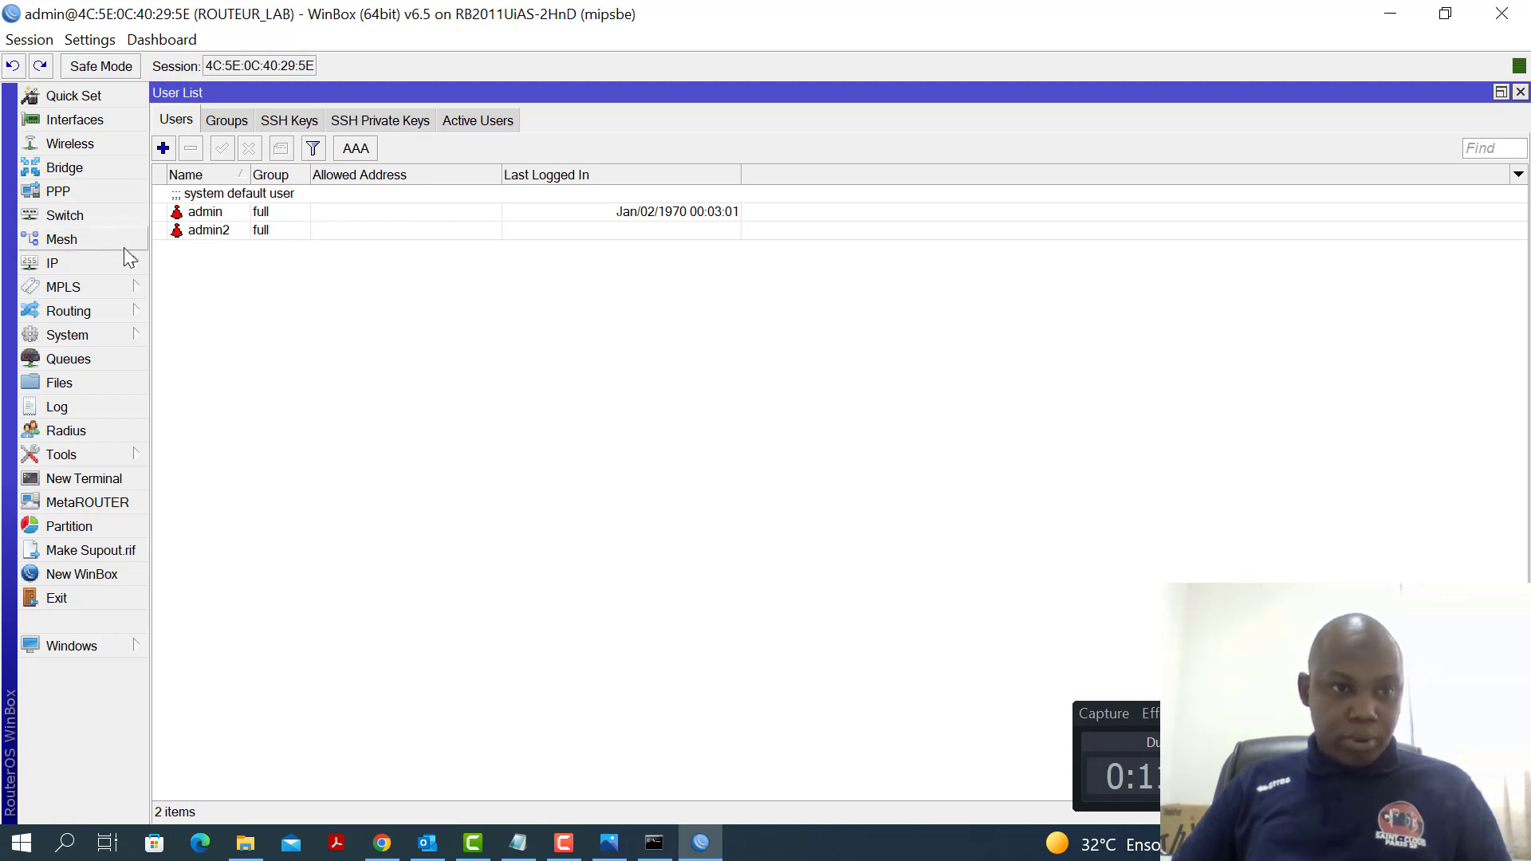
Create a new bridge named LAN1 in the Bridge window
click(66, 177)
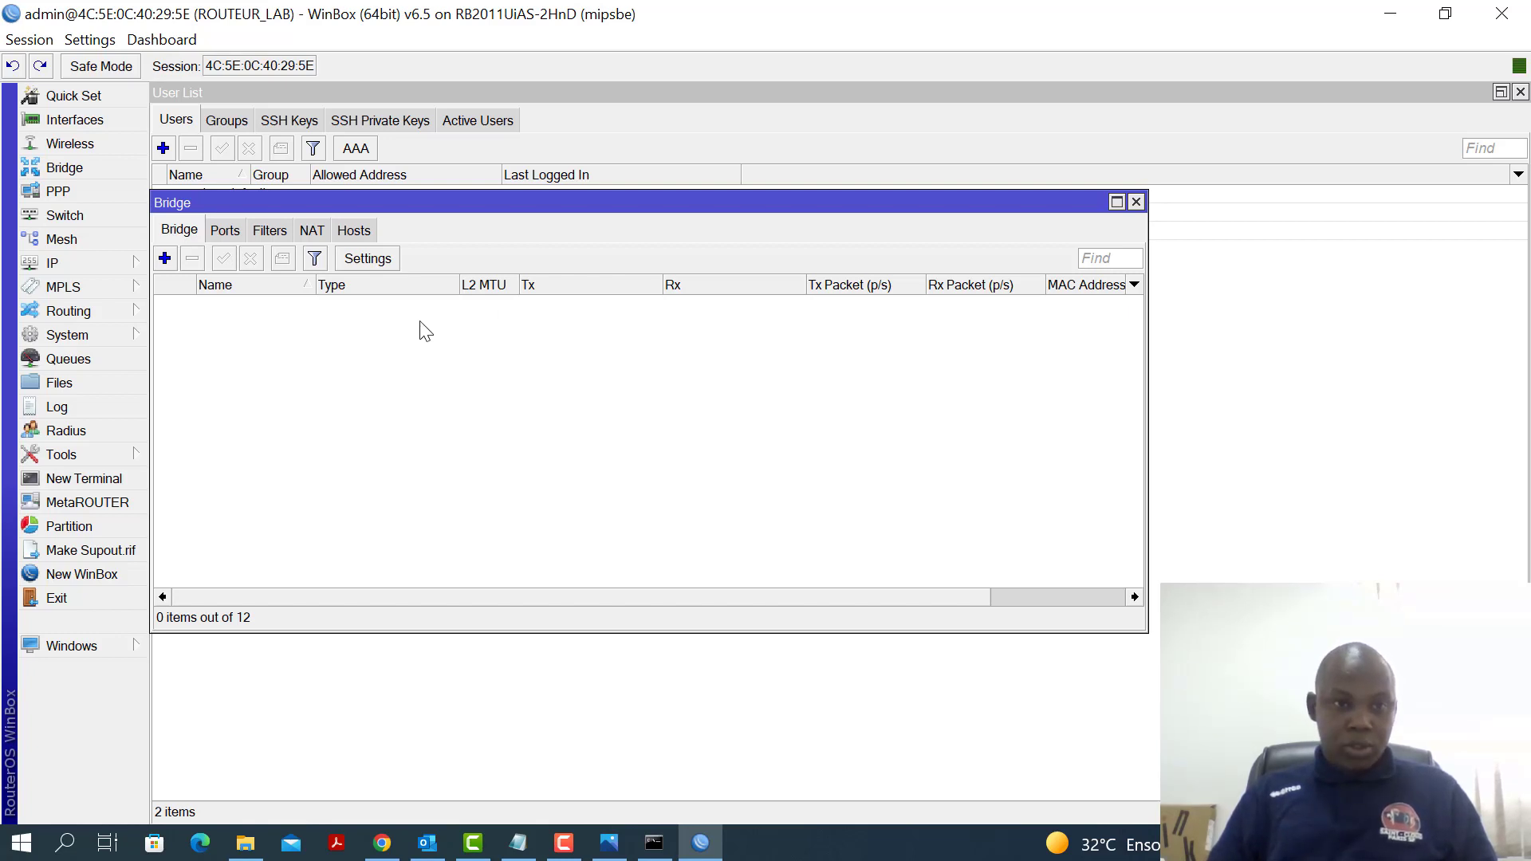
click(166, 258)
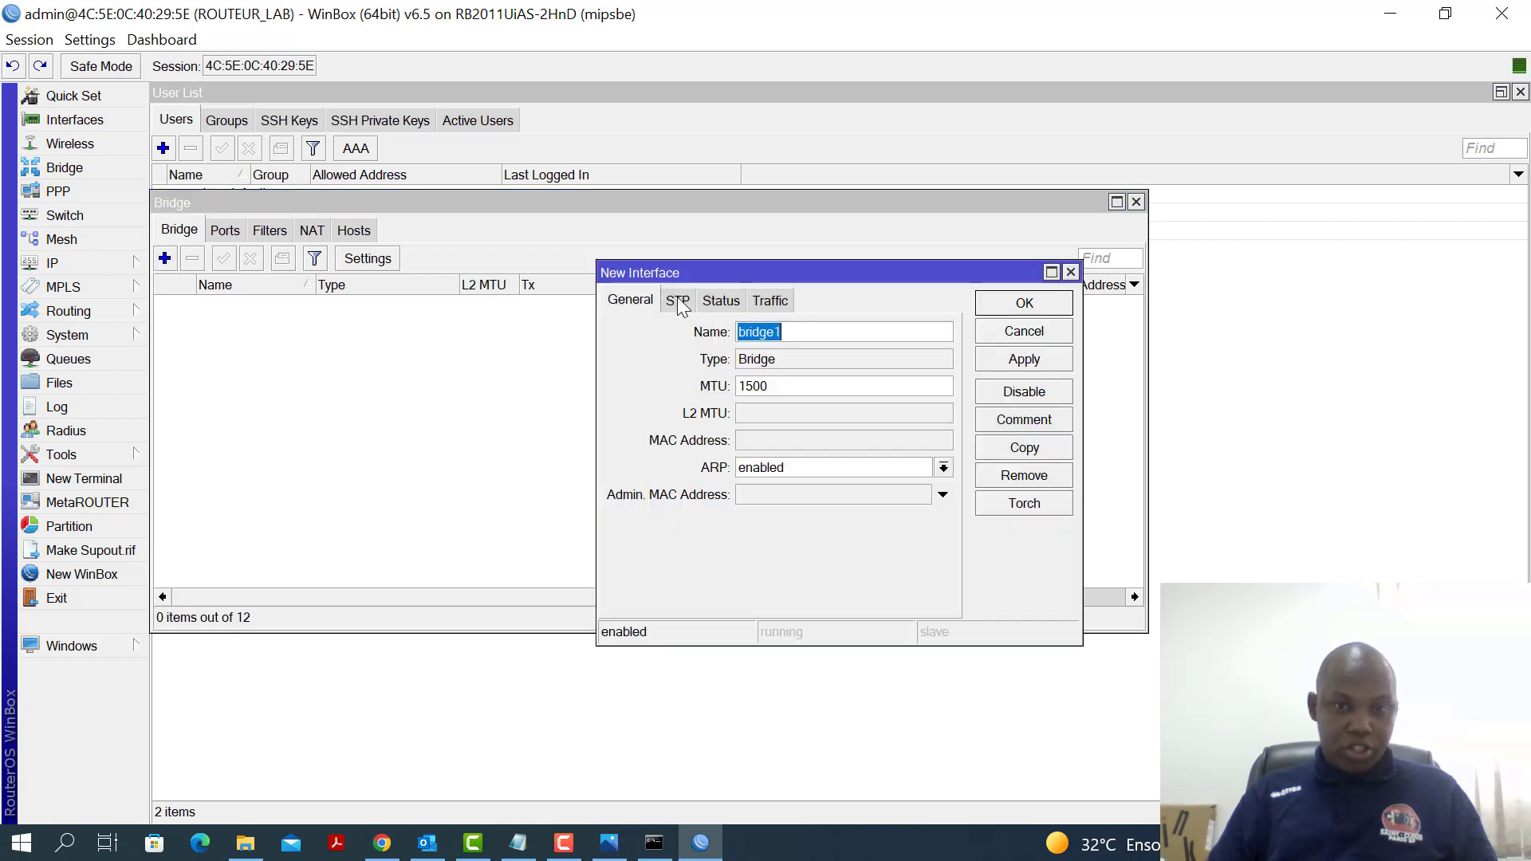
click(801, 329)
double_click(801, 330)
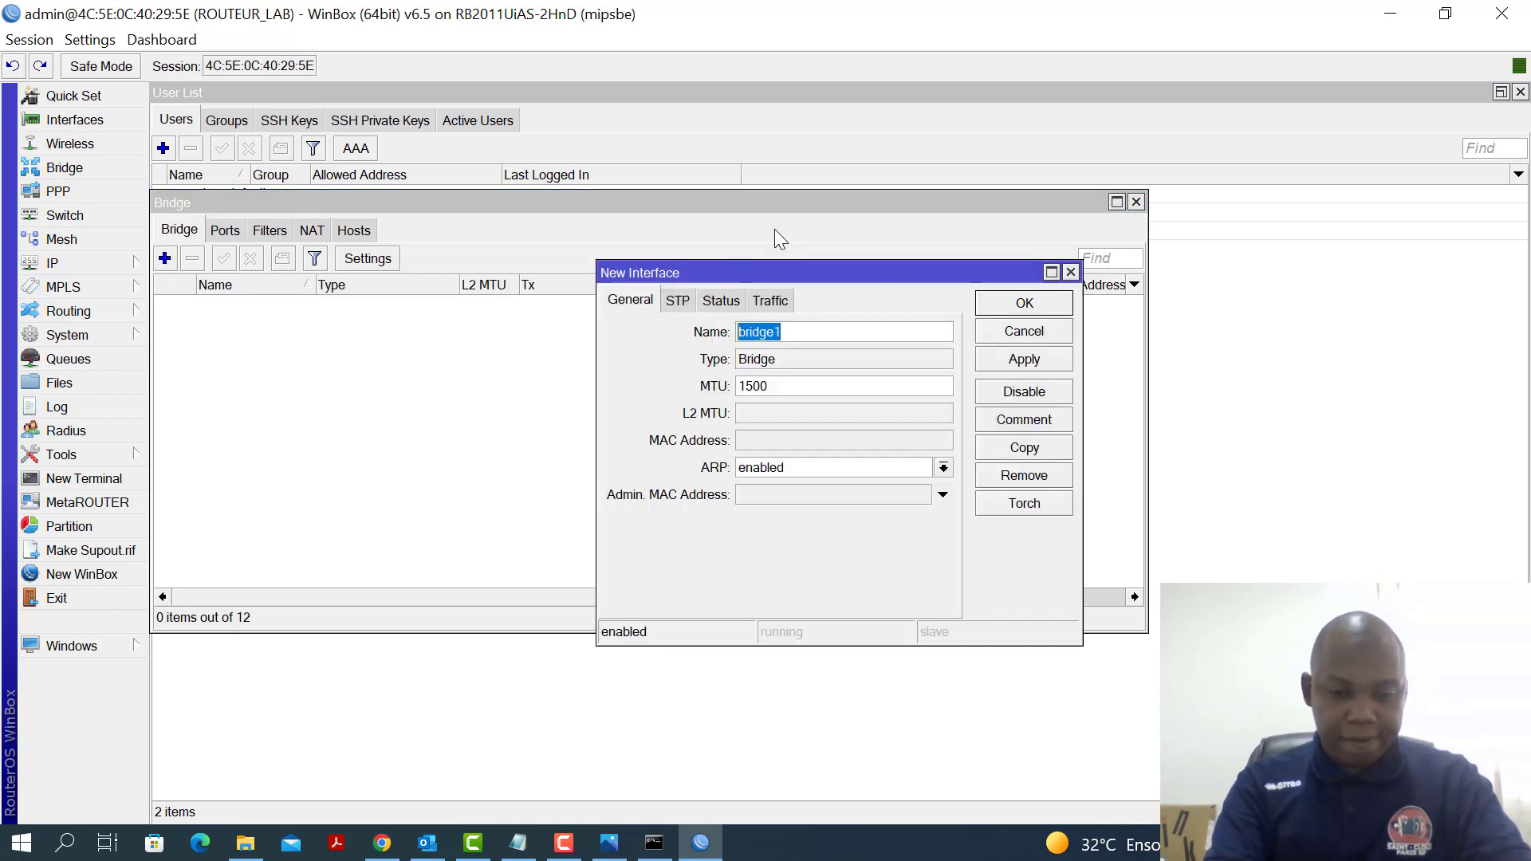
text(LAN1)
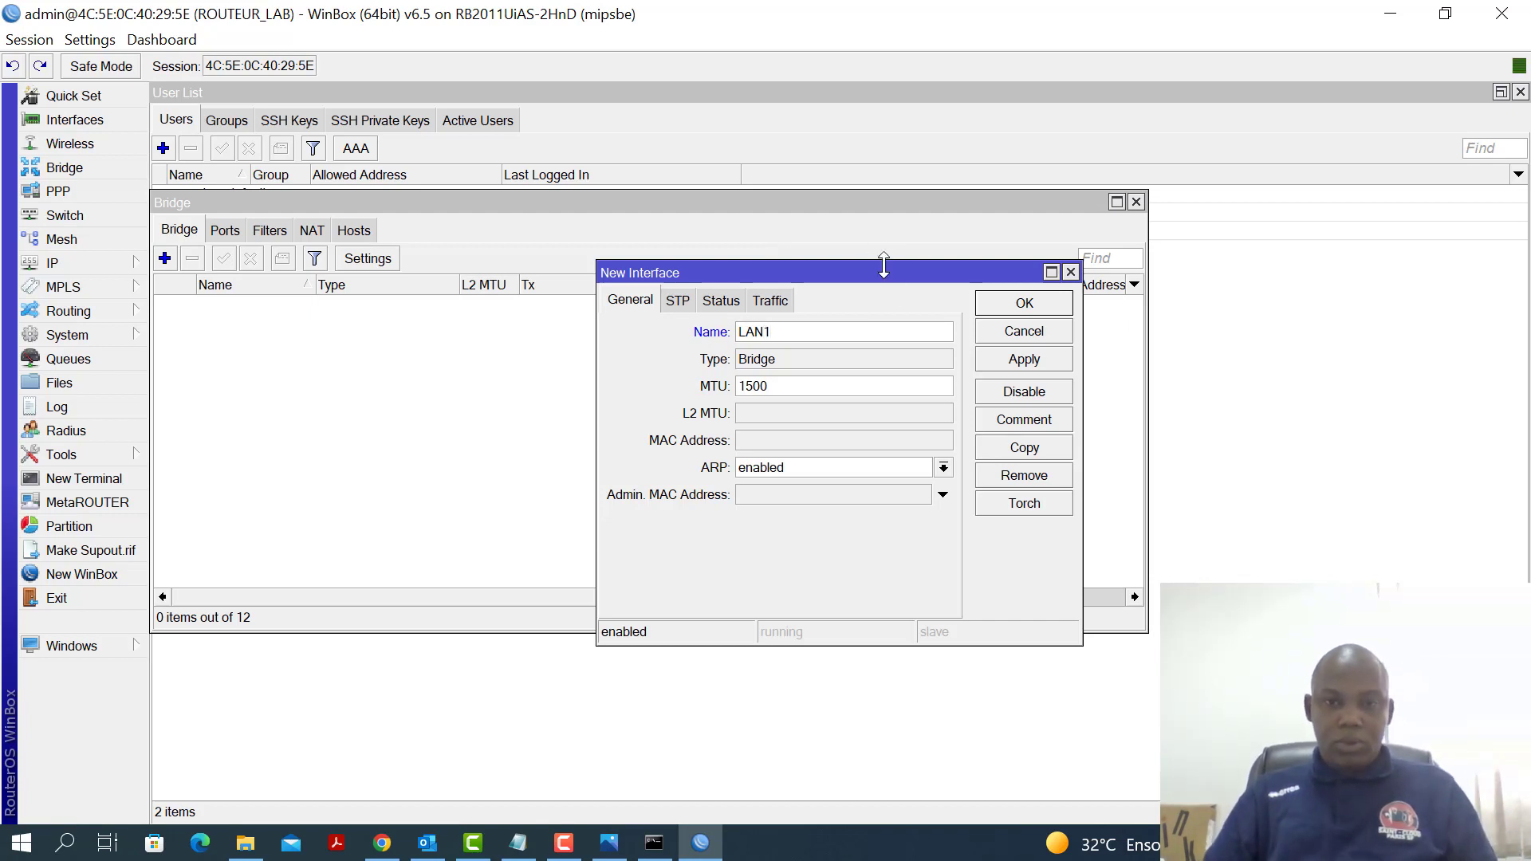
click(1037, 363)
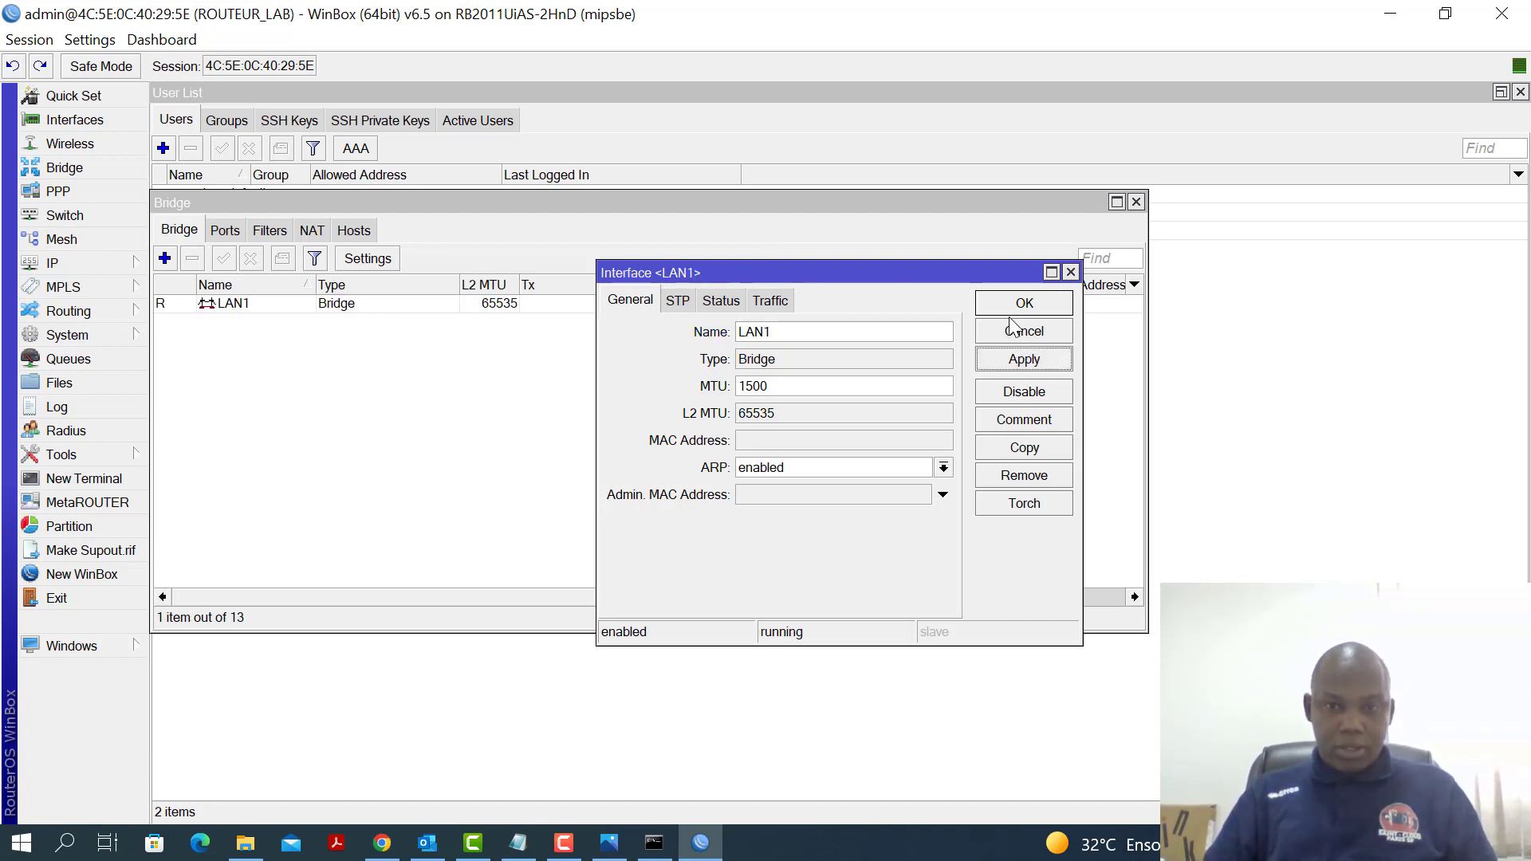
click(1018, 310)
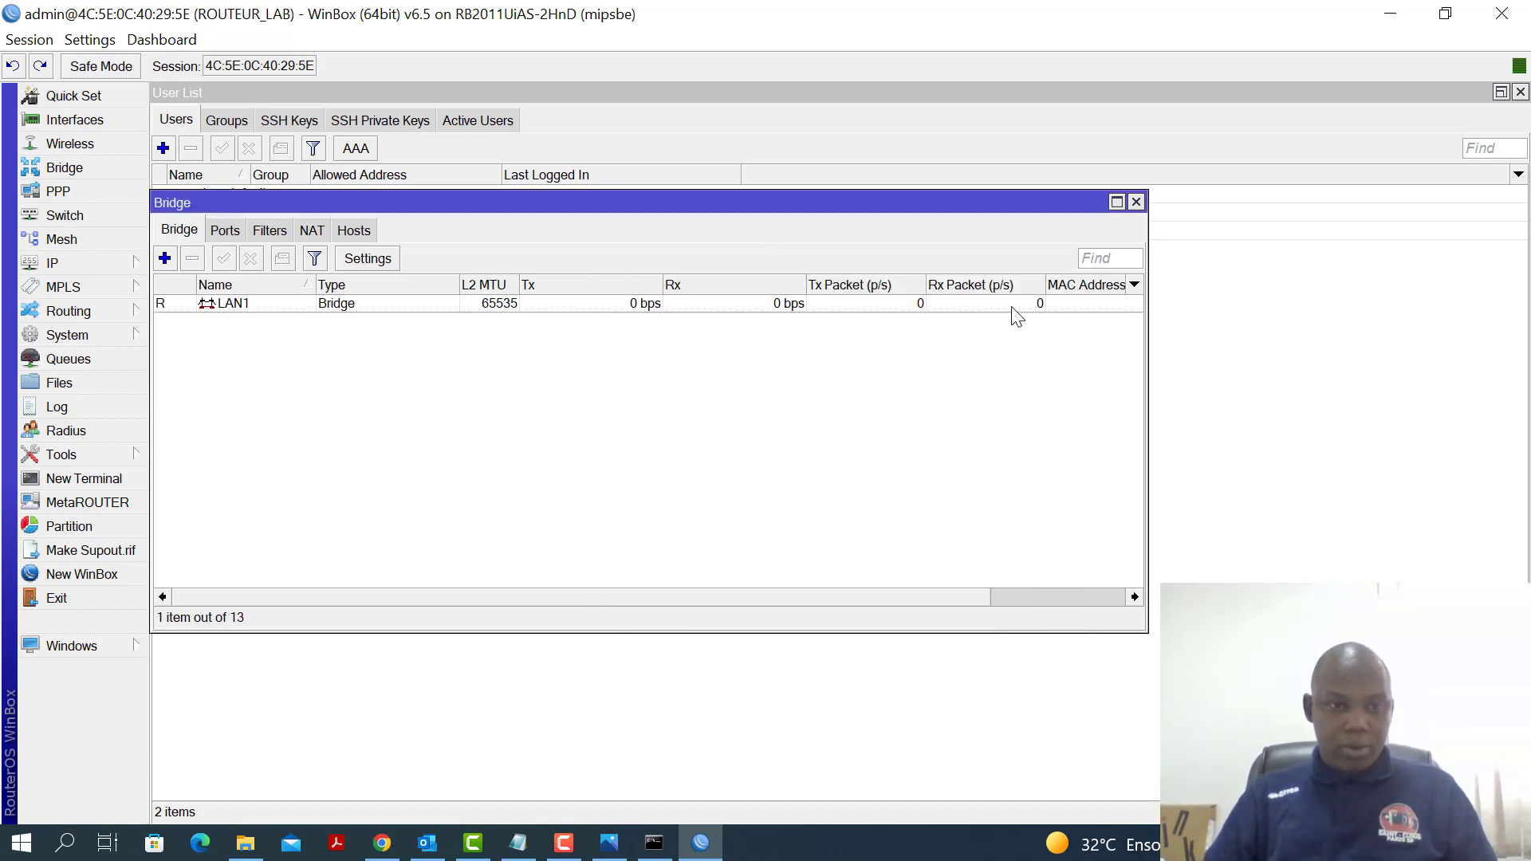
Add a second bridge named LAN2
click(165, 259)
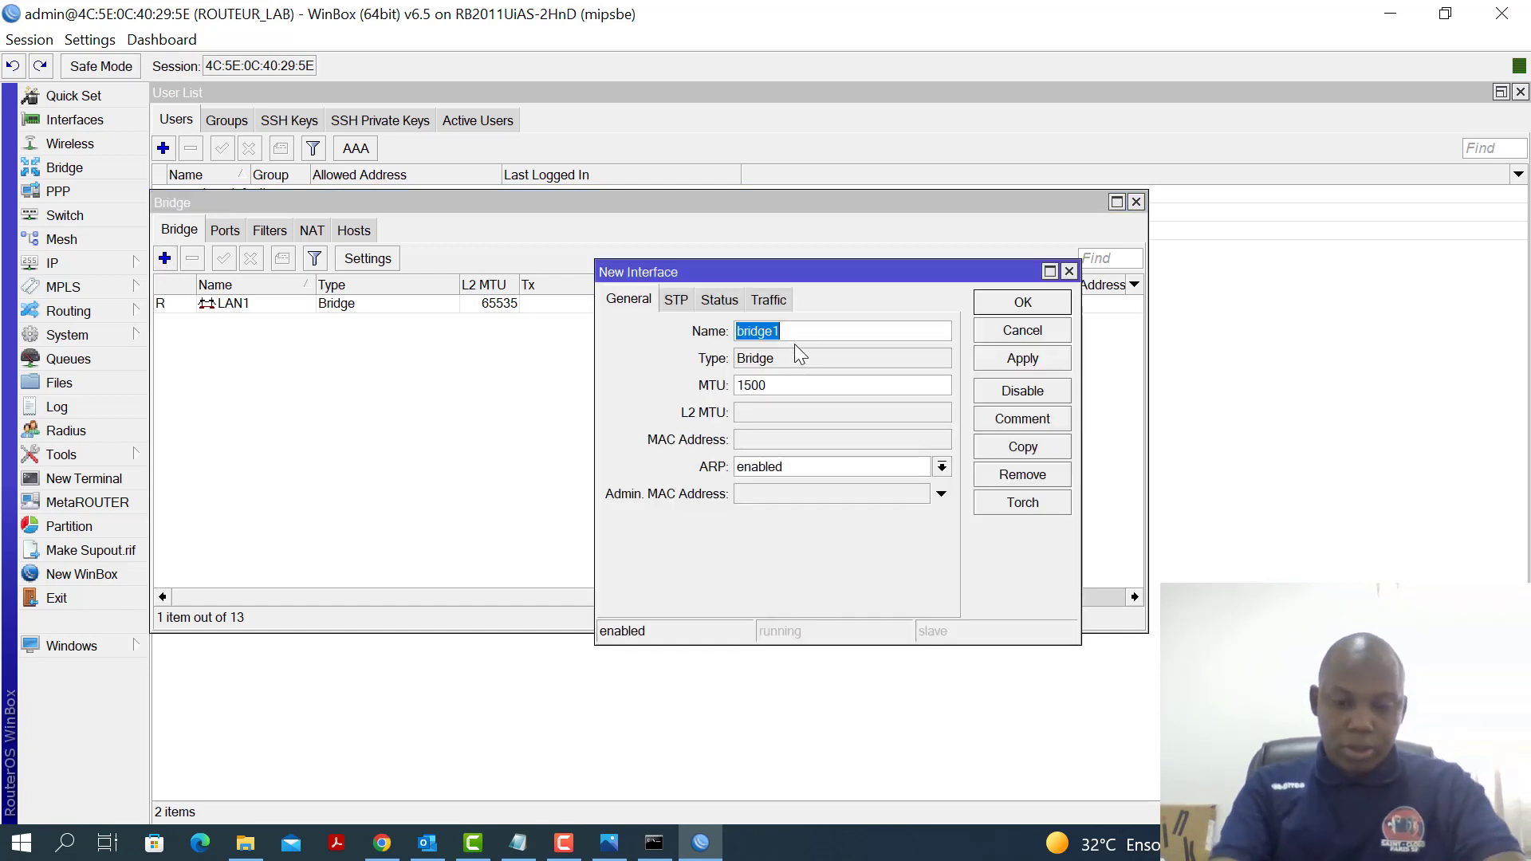
text(LAN2)
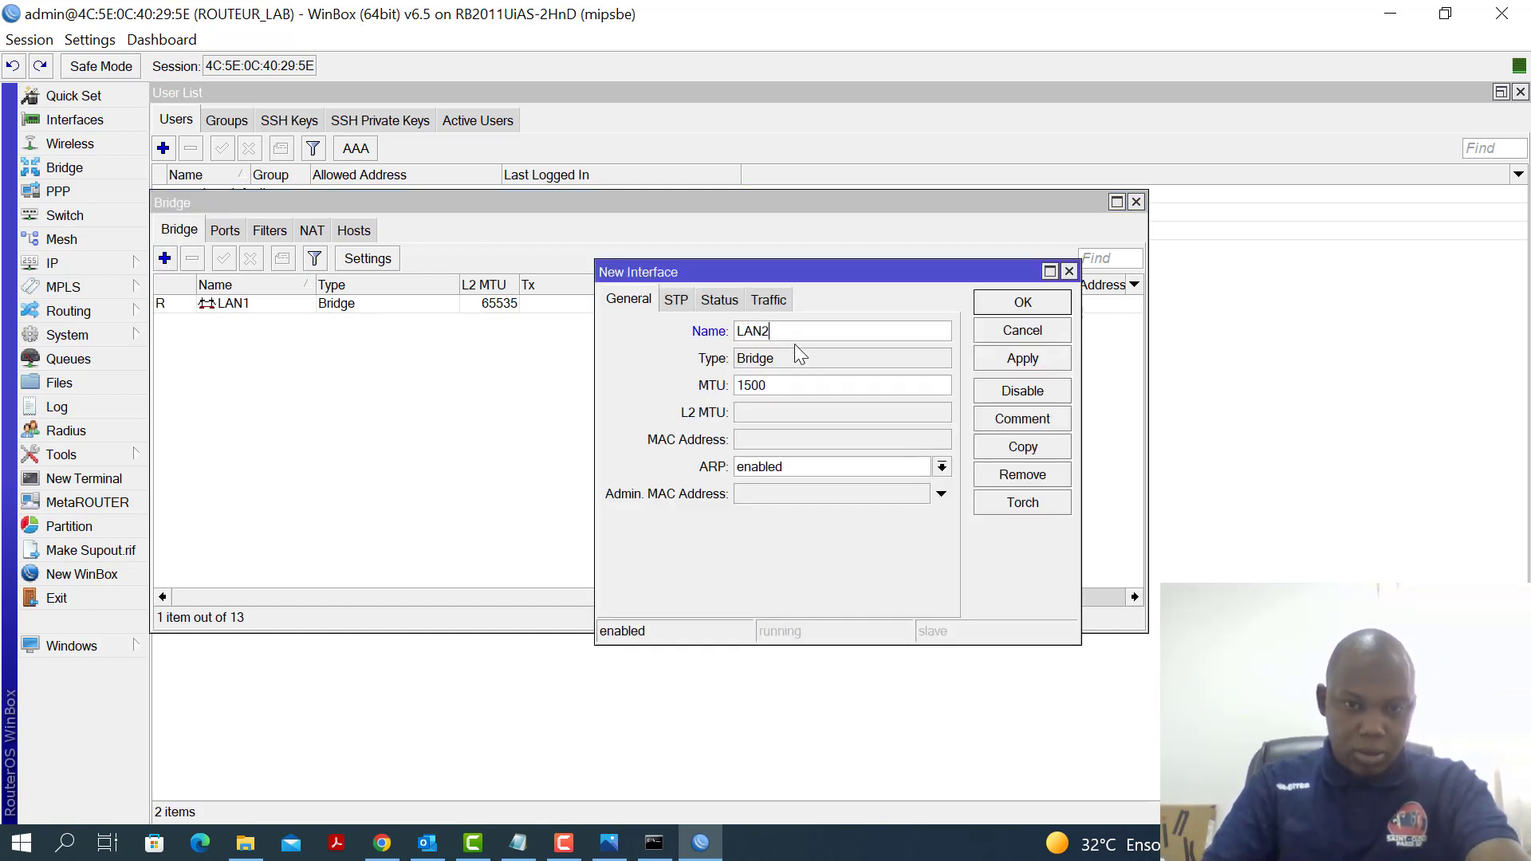
click(1028, 361)
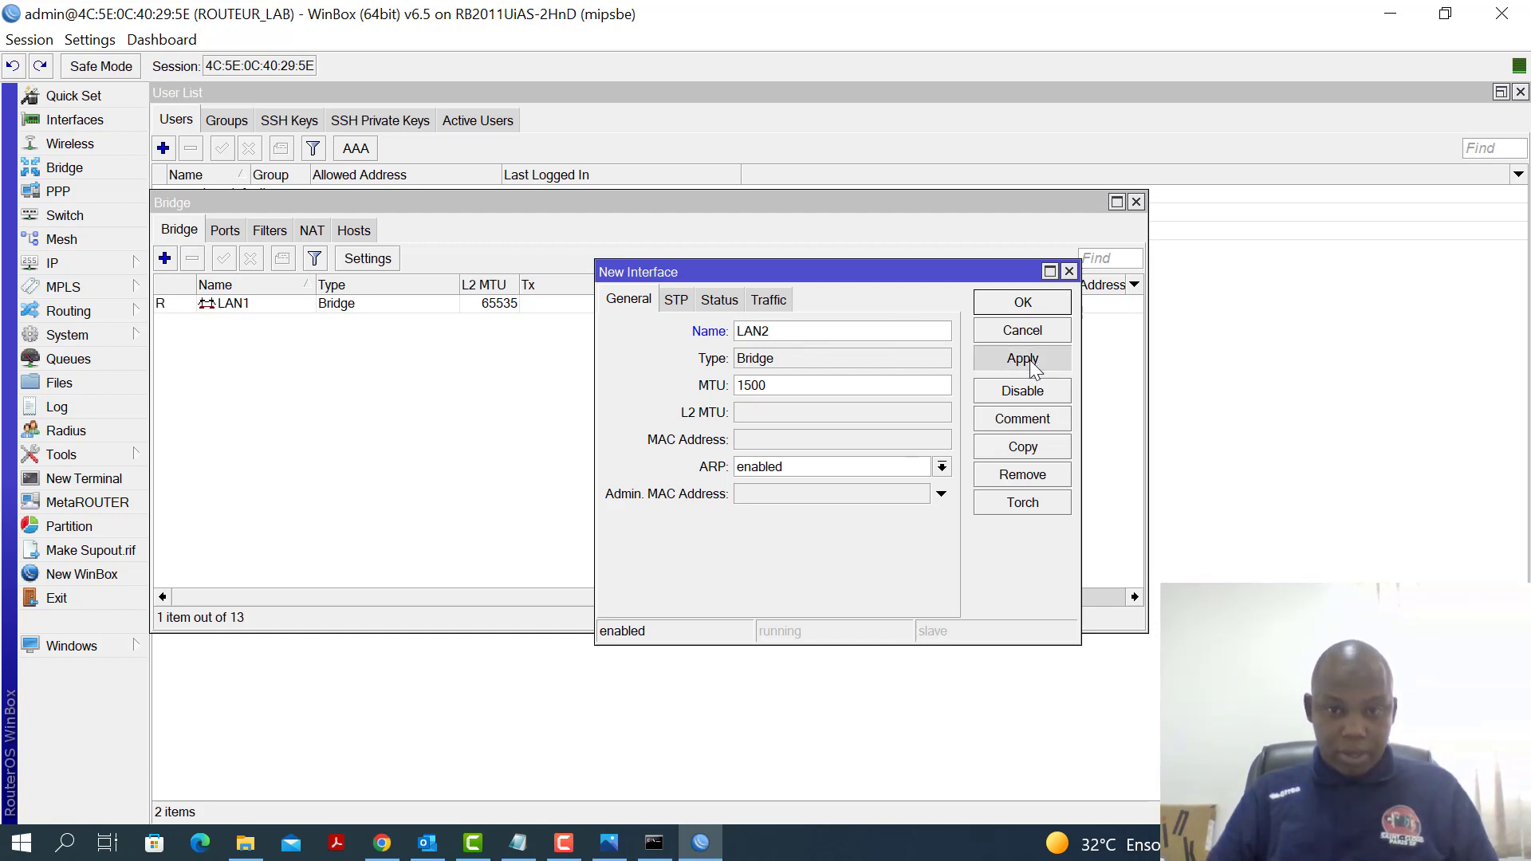
click(1025, 305)
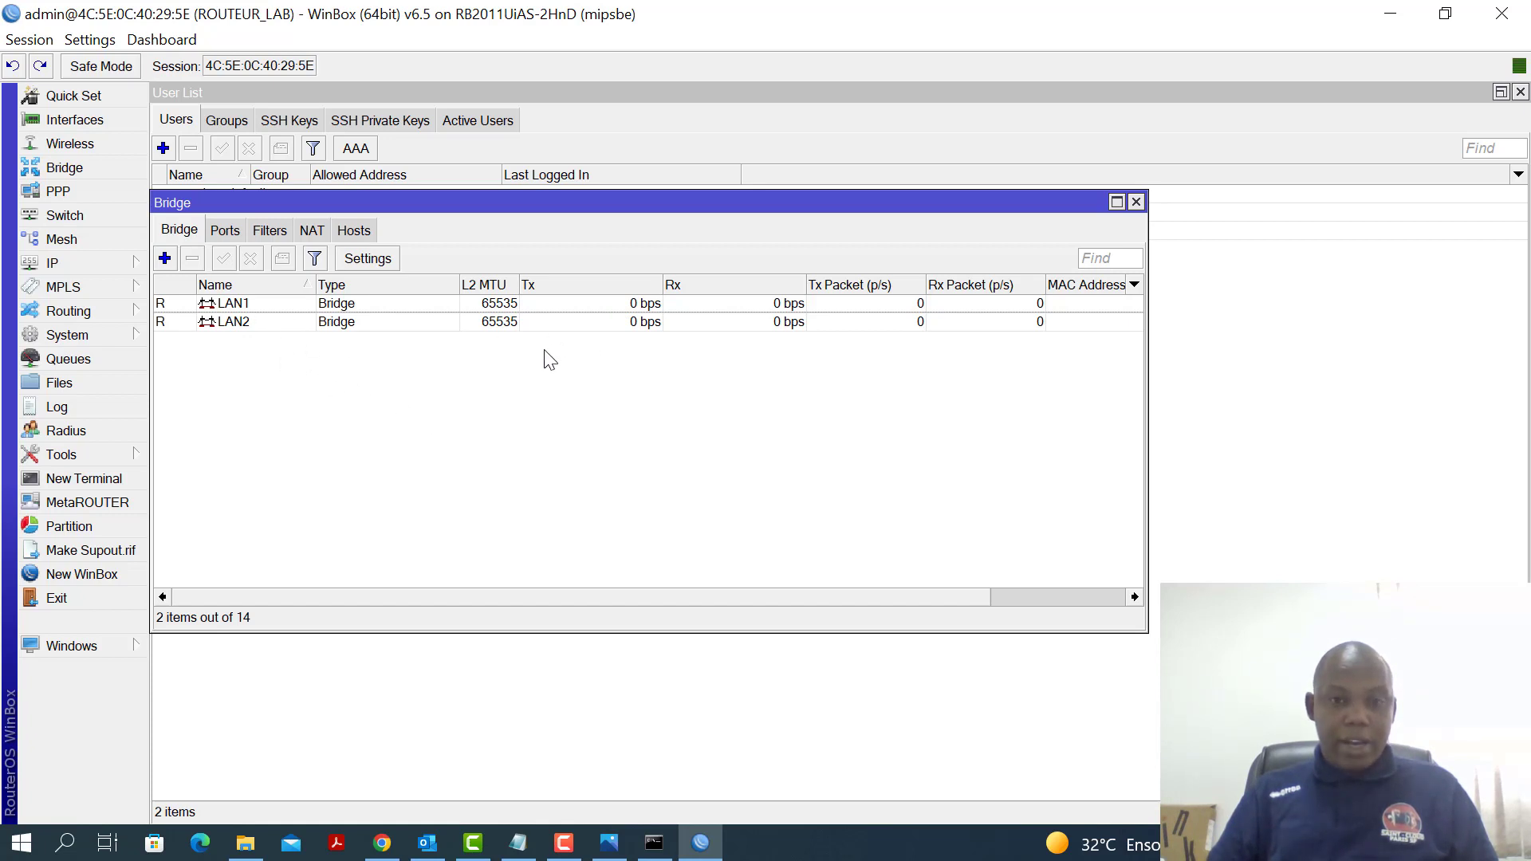
Start a New Bridge Port entry (sfp1 on LAN1) on the Ports tab, then switch to Photos
click(225, 233)
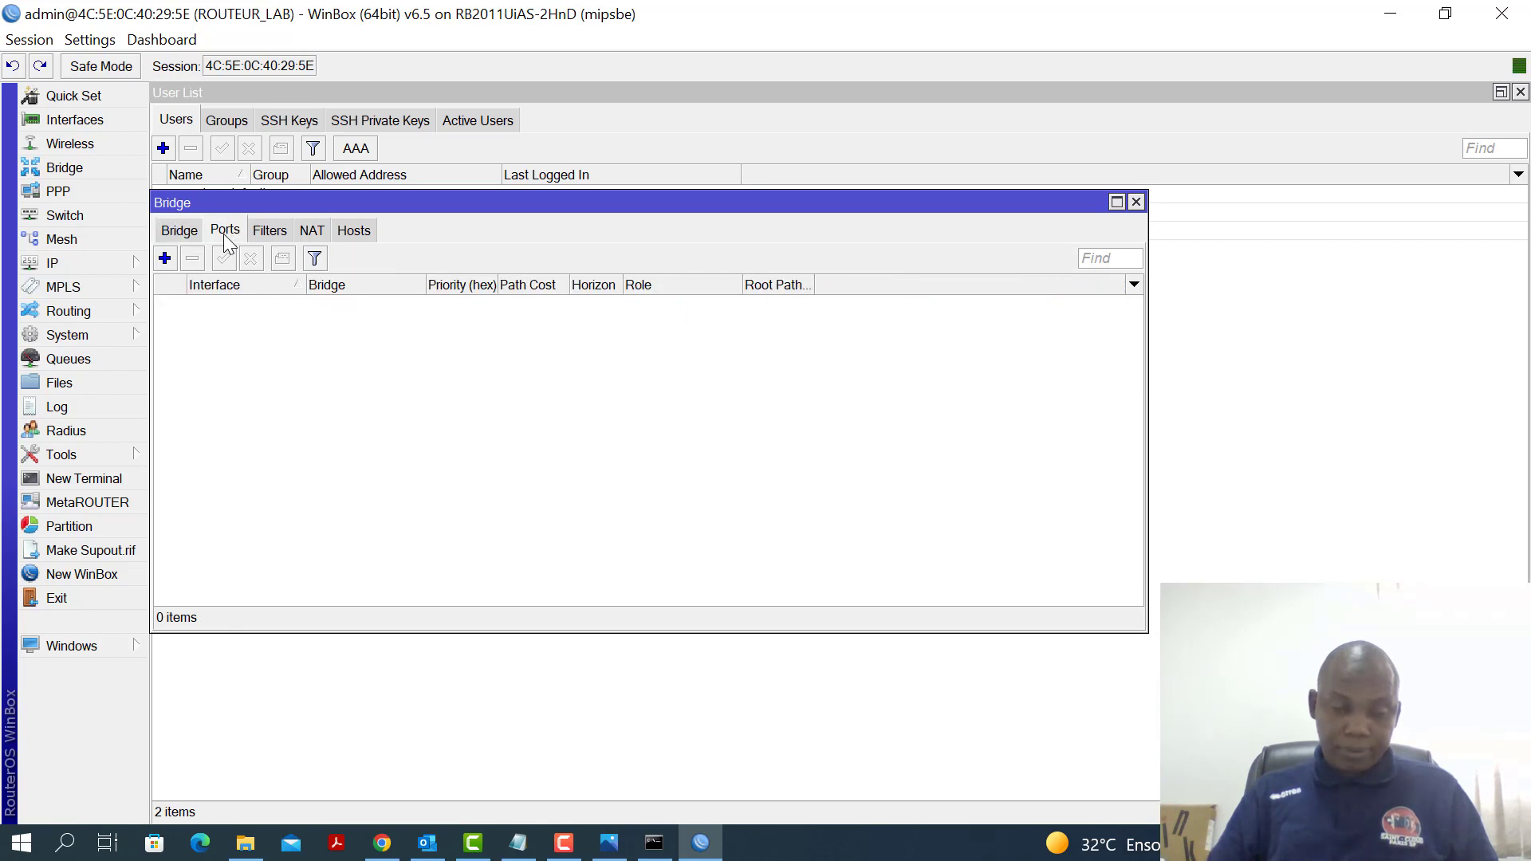
click(165, 259)
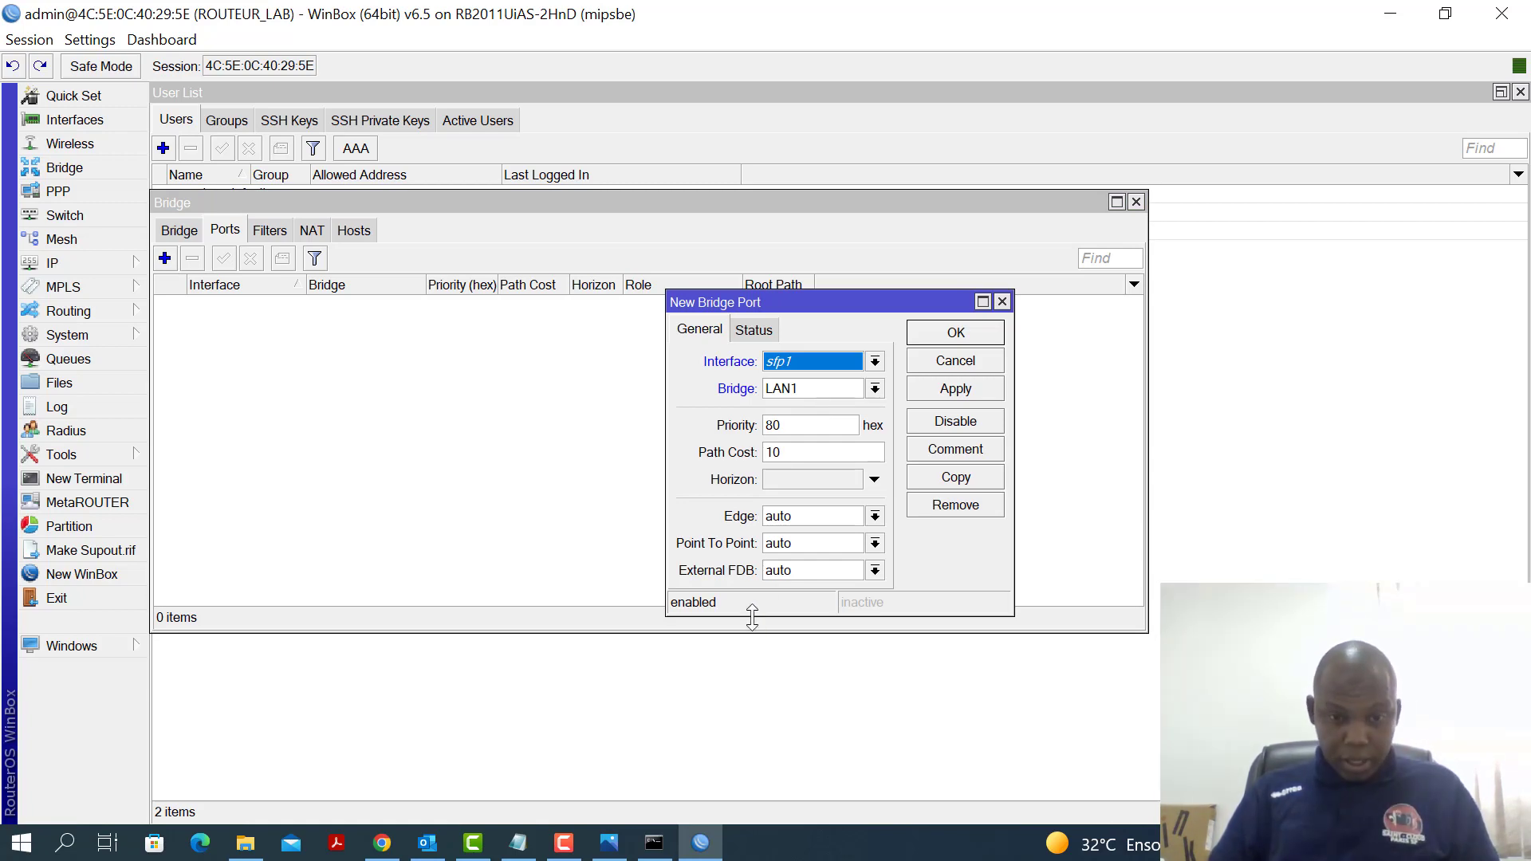
click(610, 842)
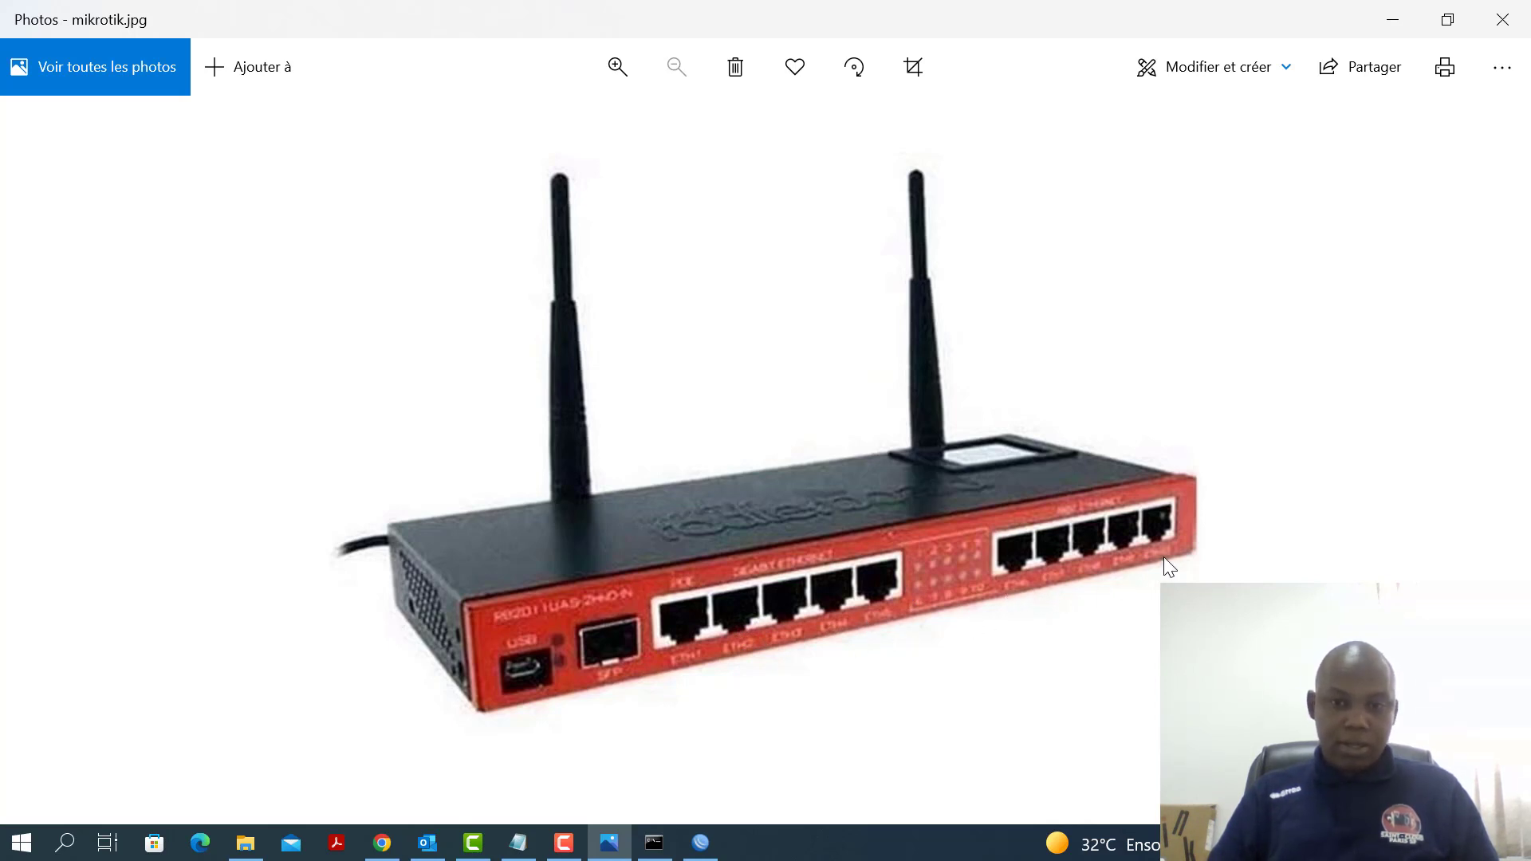
Minimize the Photos window showing mikrotik.jpg to get back to WinBox
click(1382, 22)
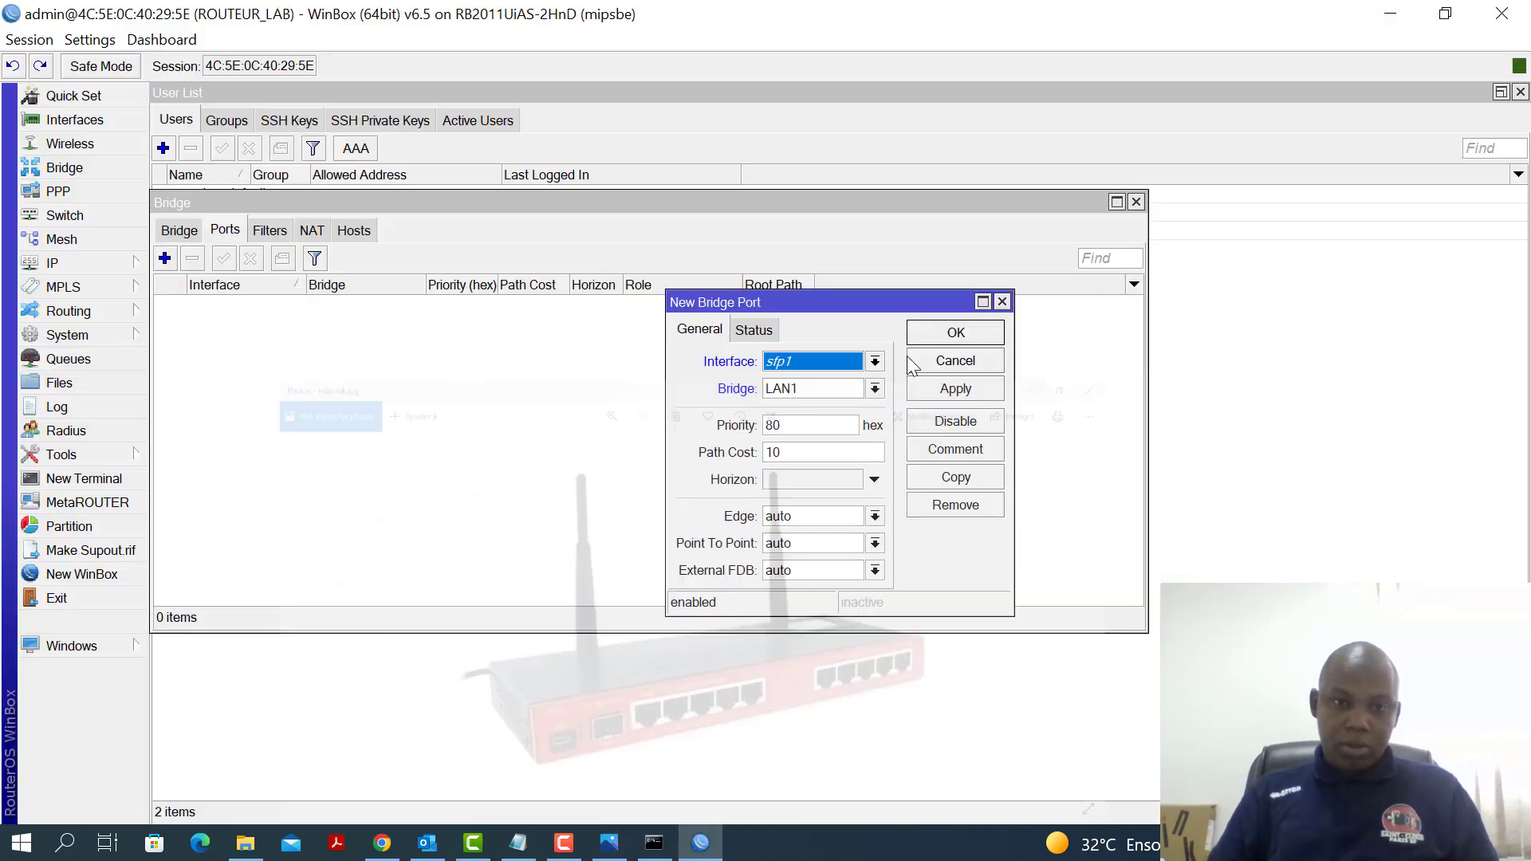
Discard the pending sfp1 port, then add ether2 and ether3 as LAN1 bridge ports
click(1003, 302)
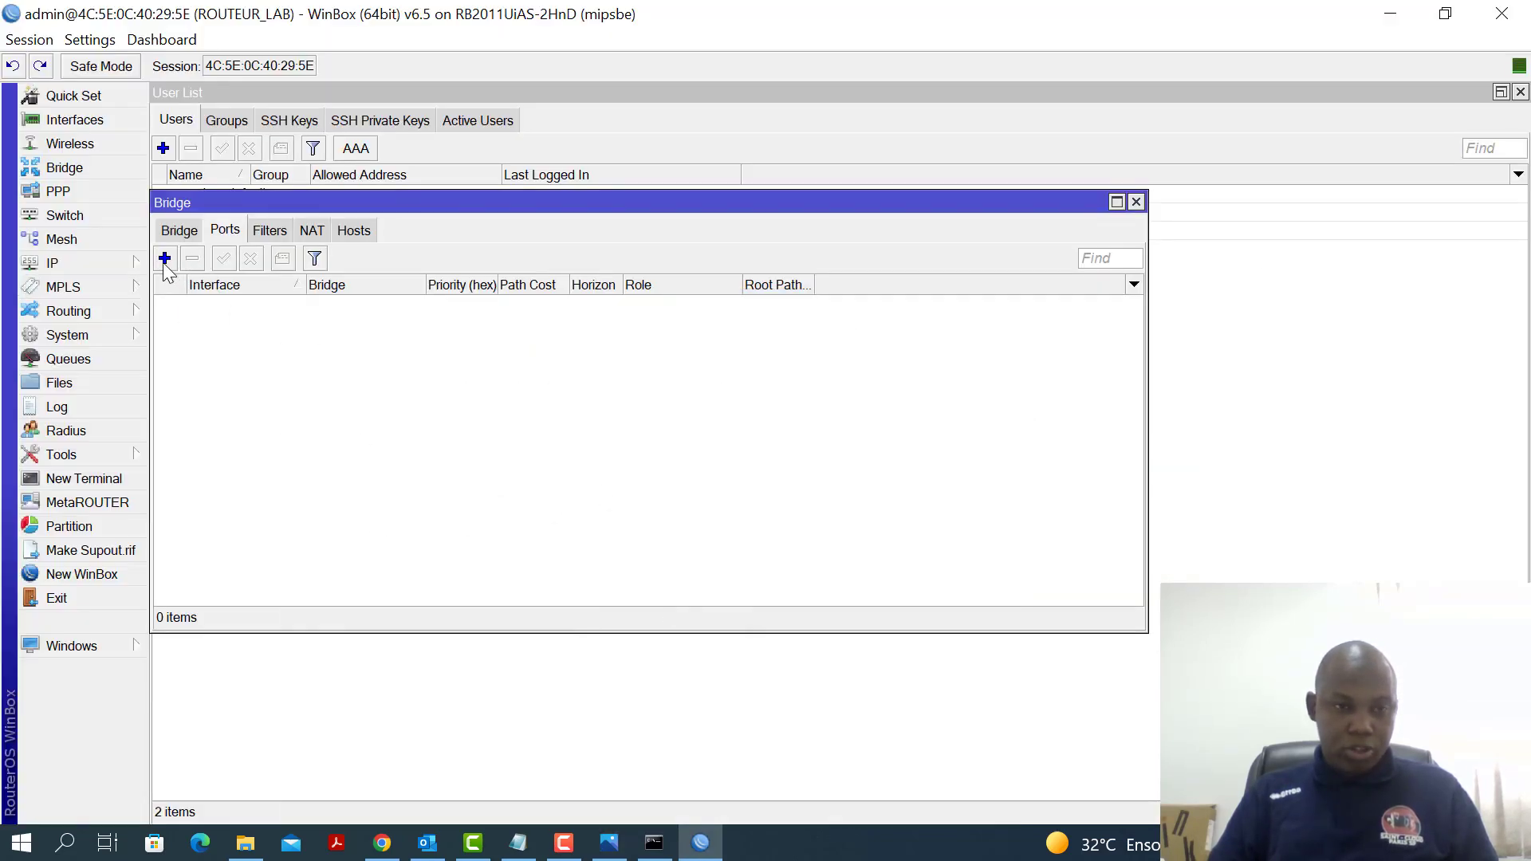
click(164, 259)
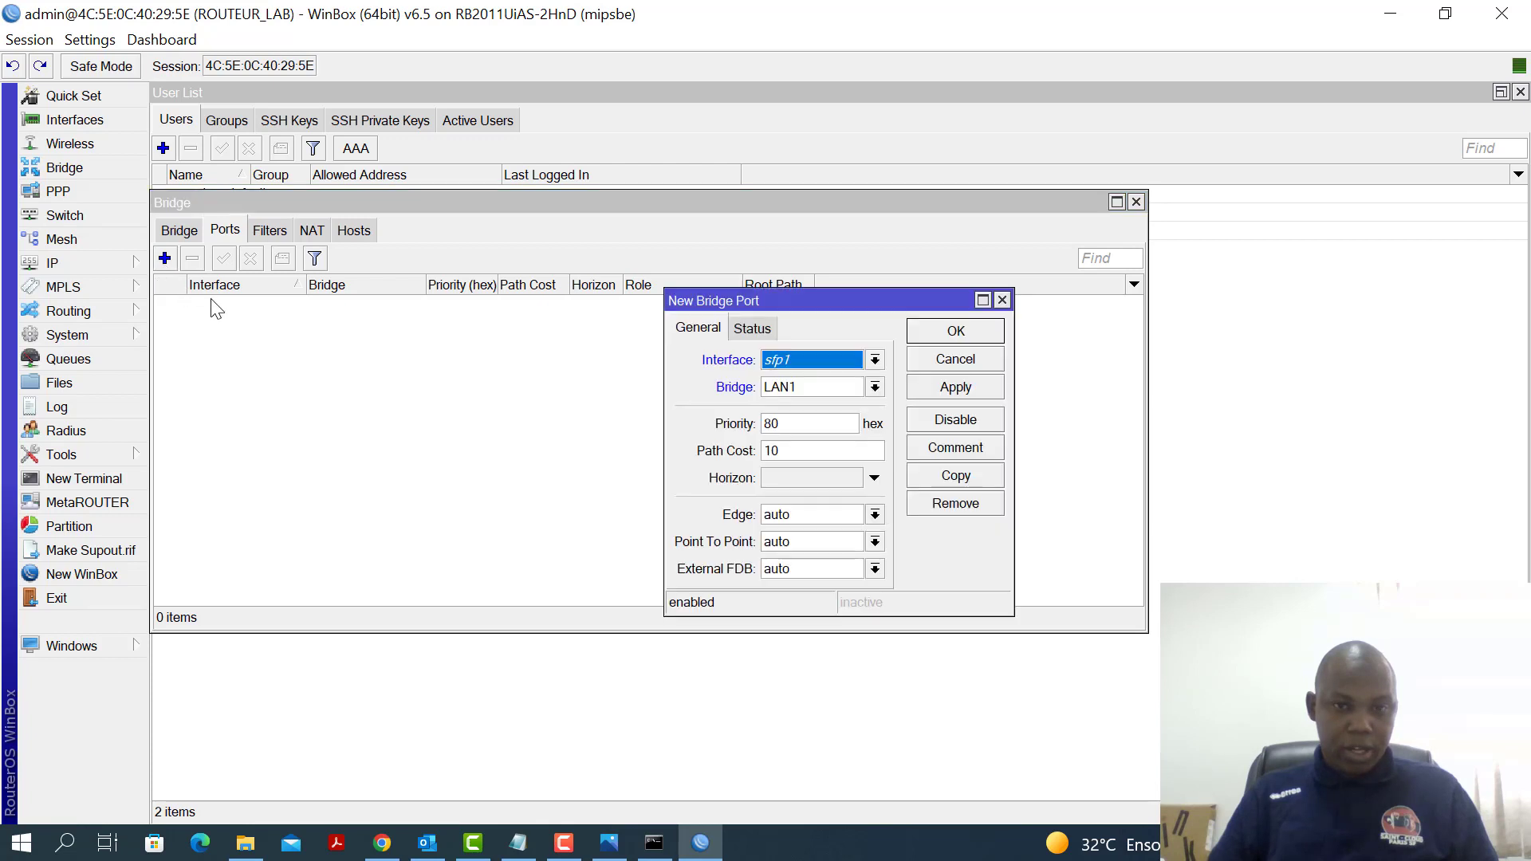
click(874, 360)
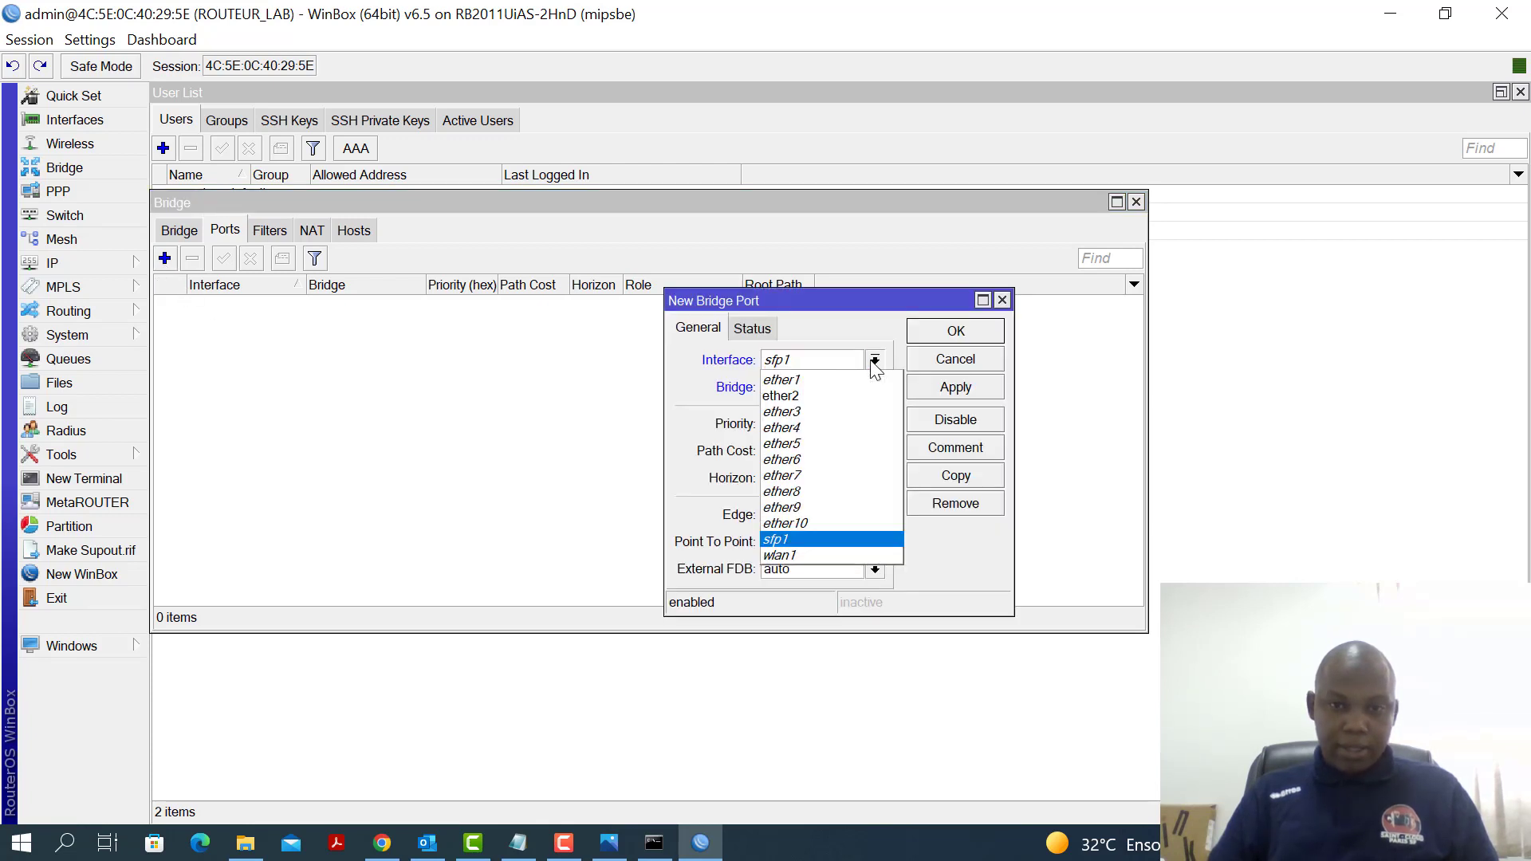
click(807, 396)
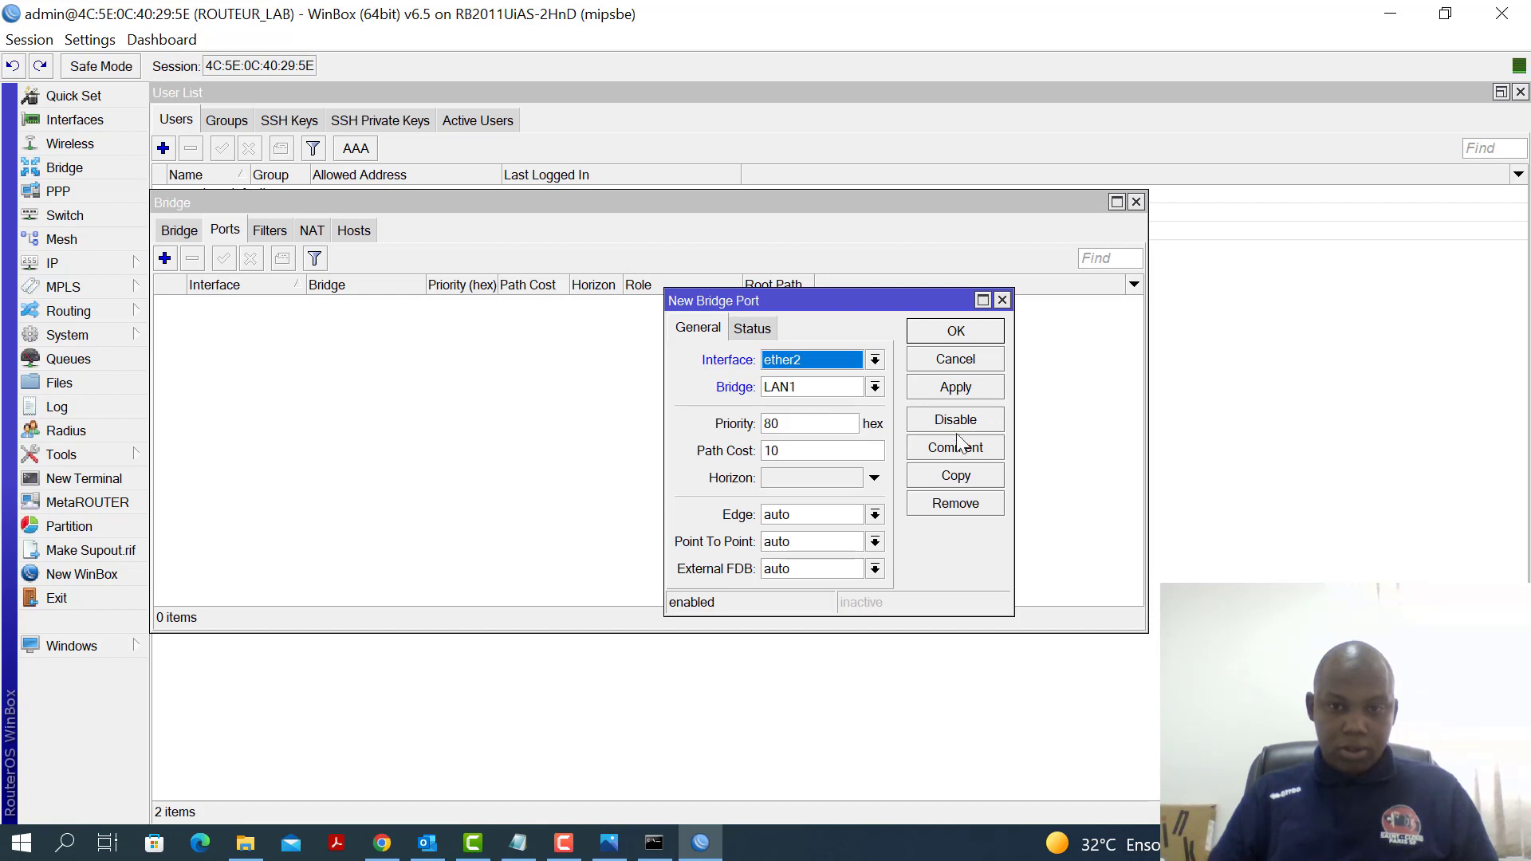
click(957, 390)
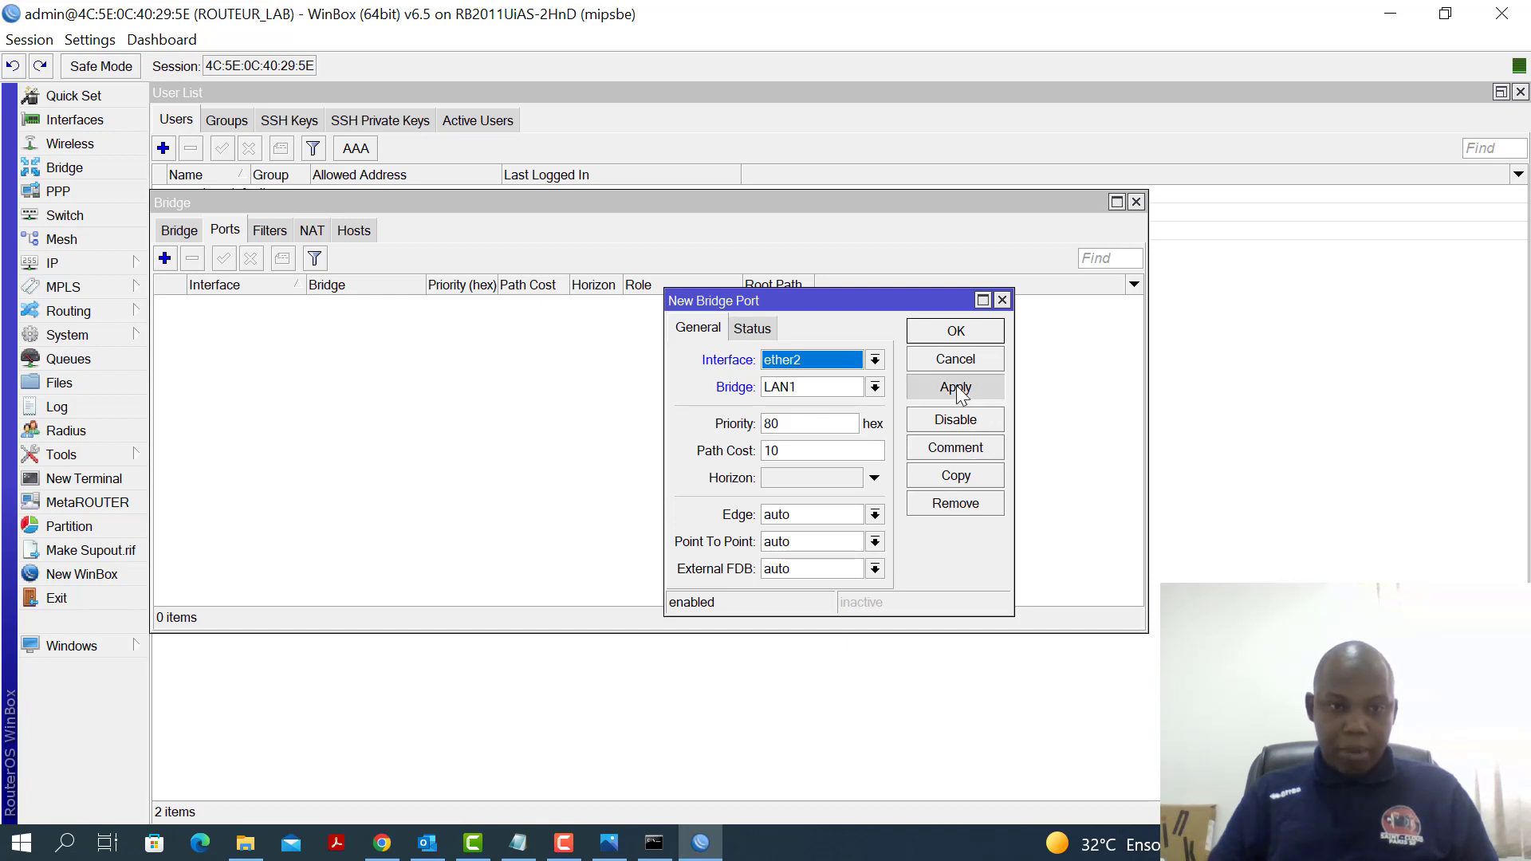
click(956, 476)
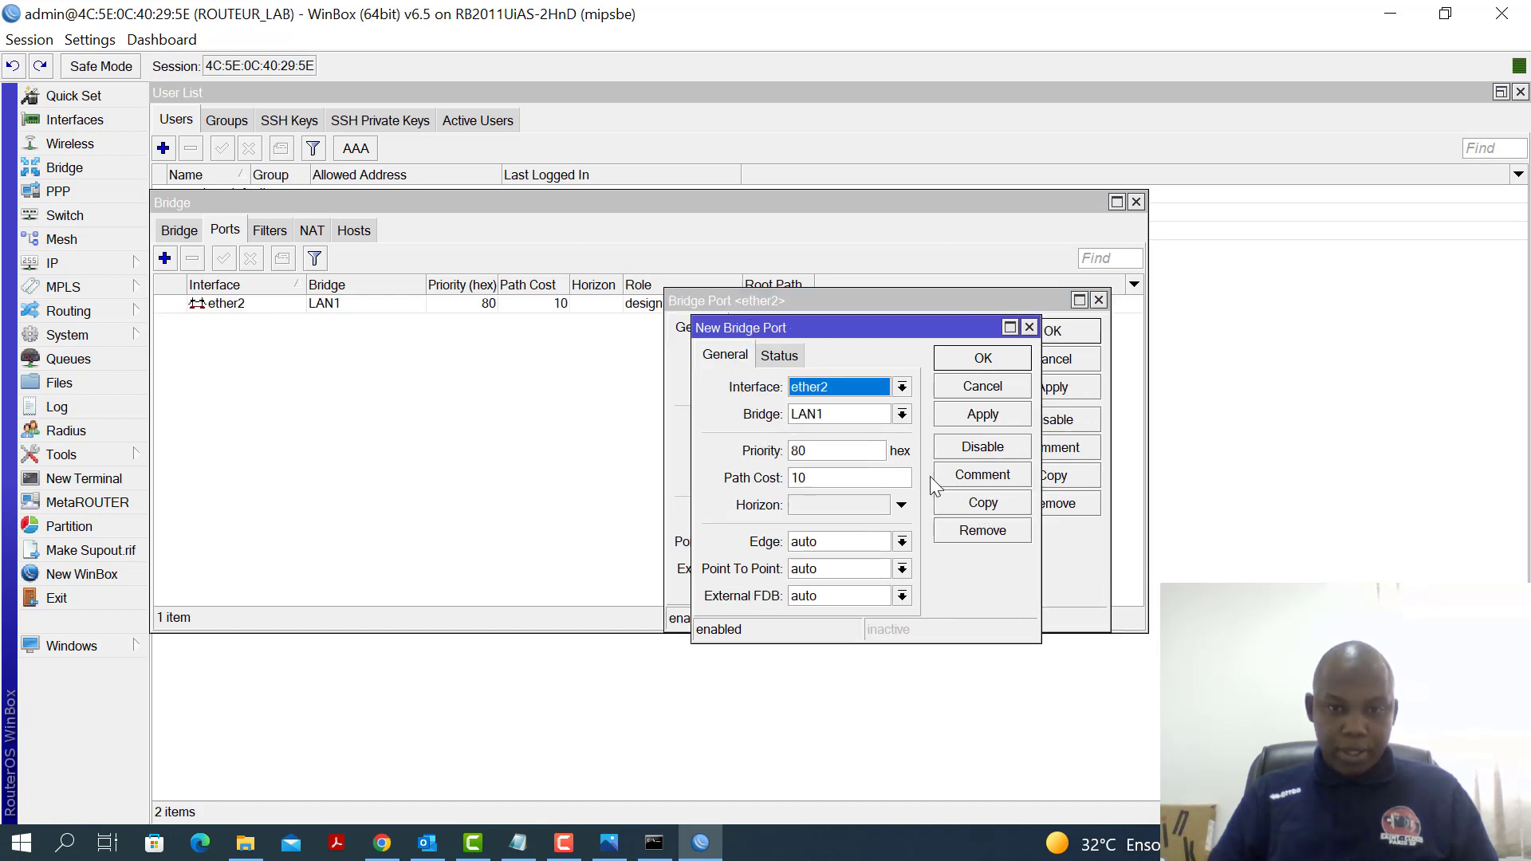
click(902, 388)
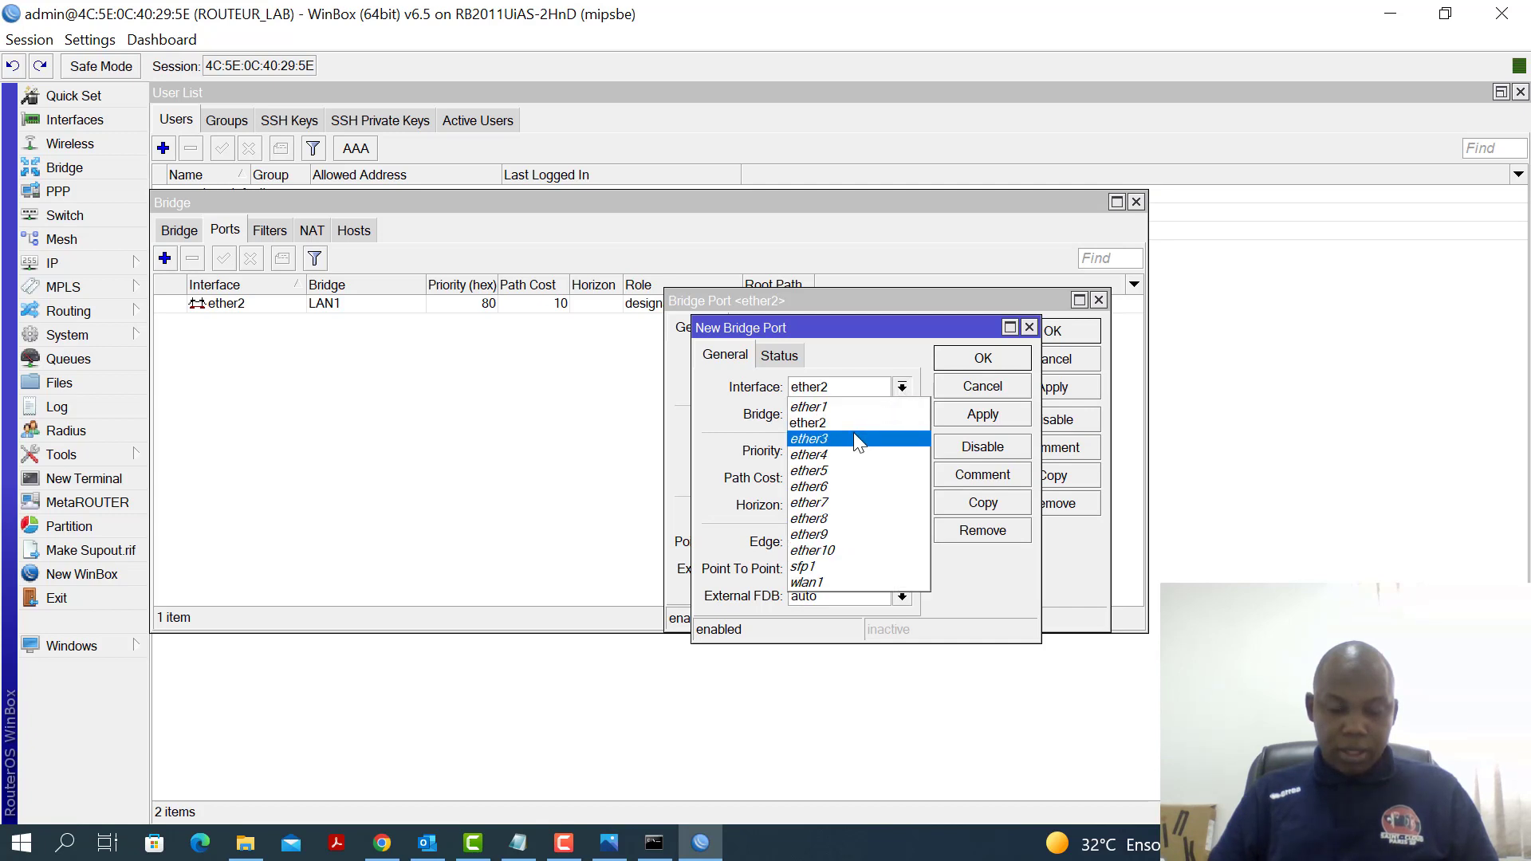
click(857, 438)
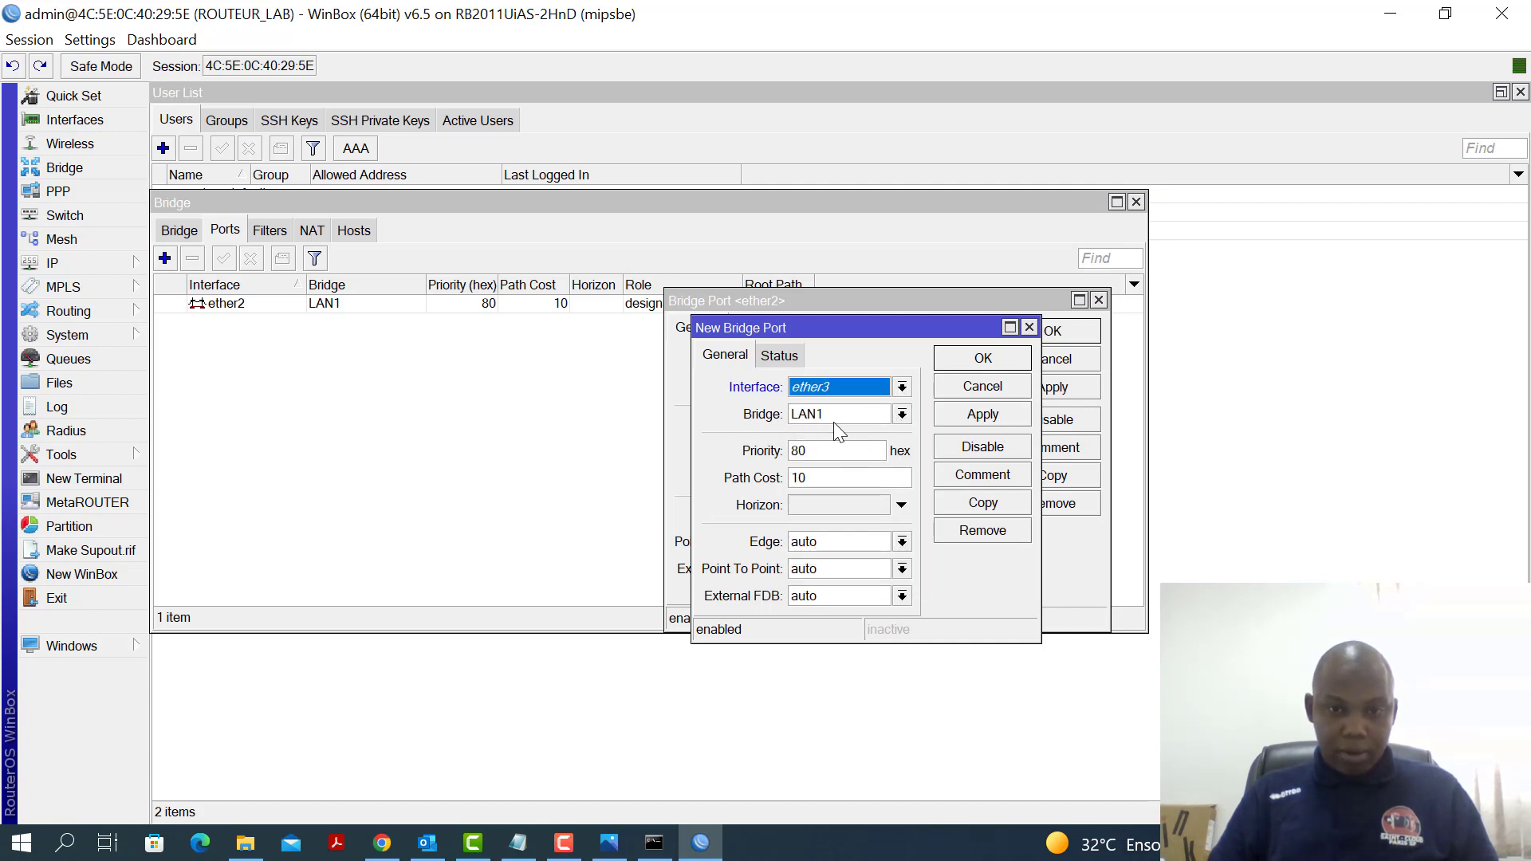
click(983, 416)
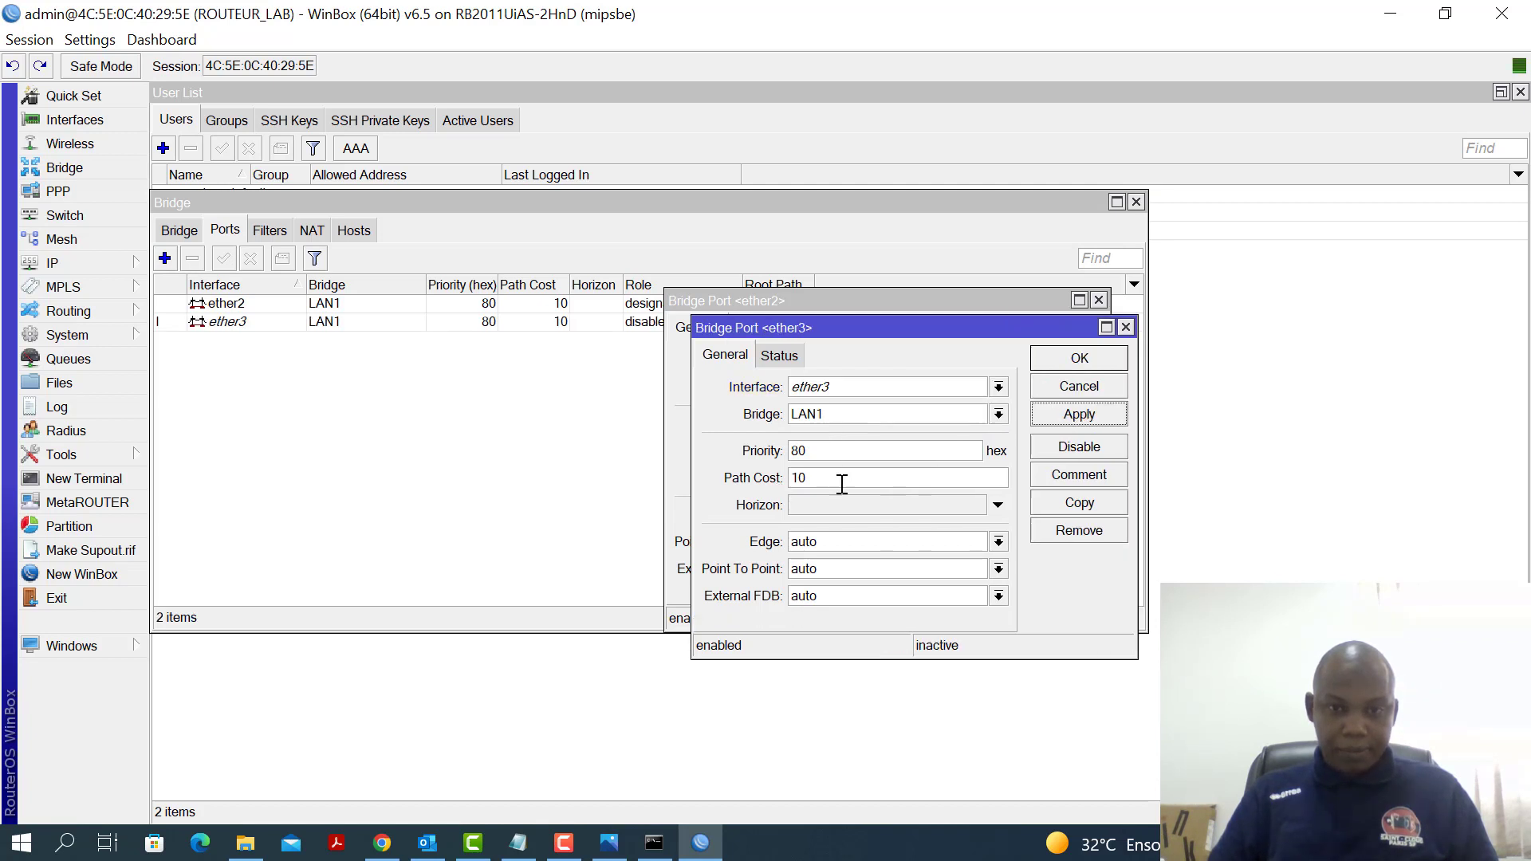
Copy the port entry to add ether4 and ether5 to LAN1
click(1076, 510)
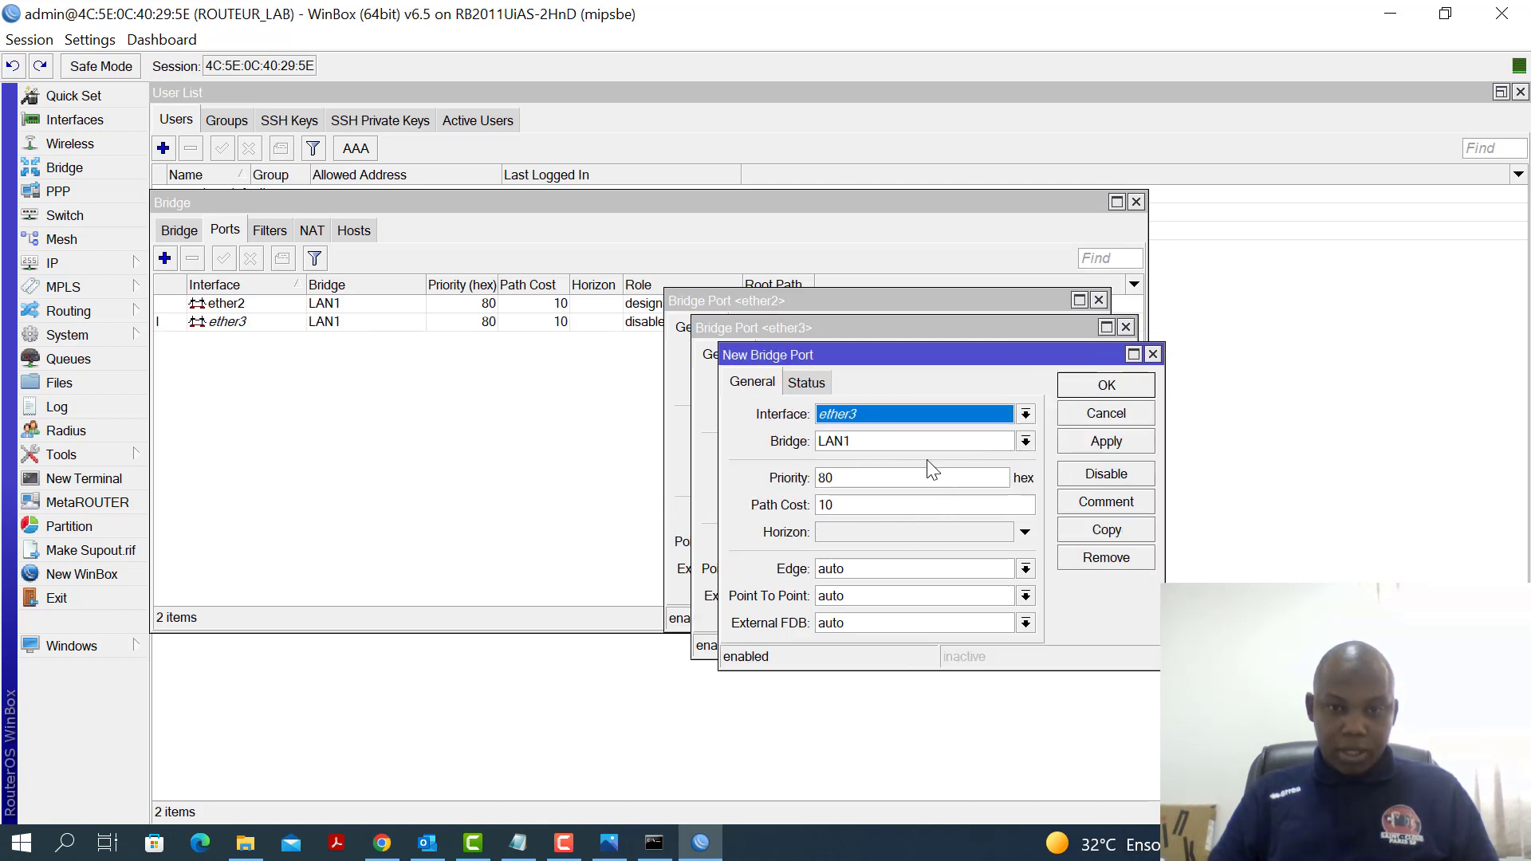
click(1026, 413)
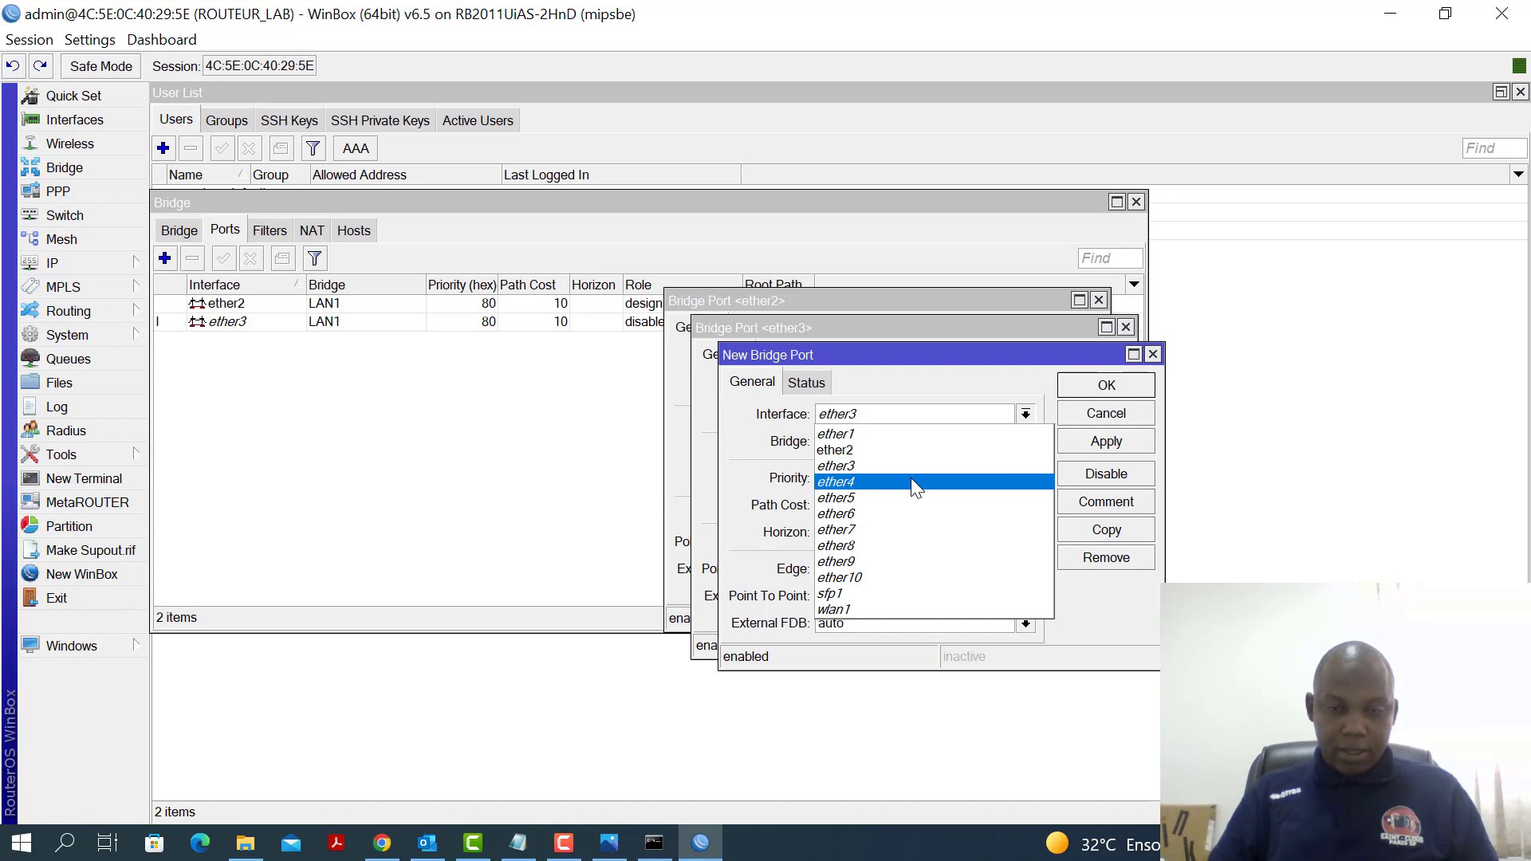
click(911, 481)
click(1109, 451)
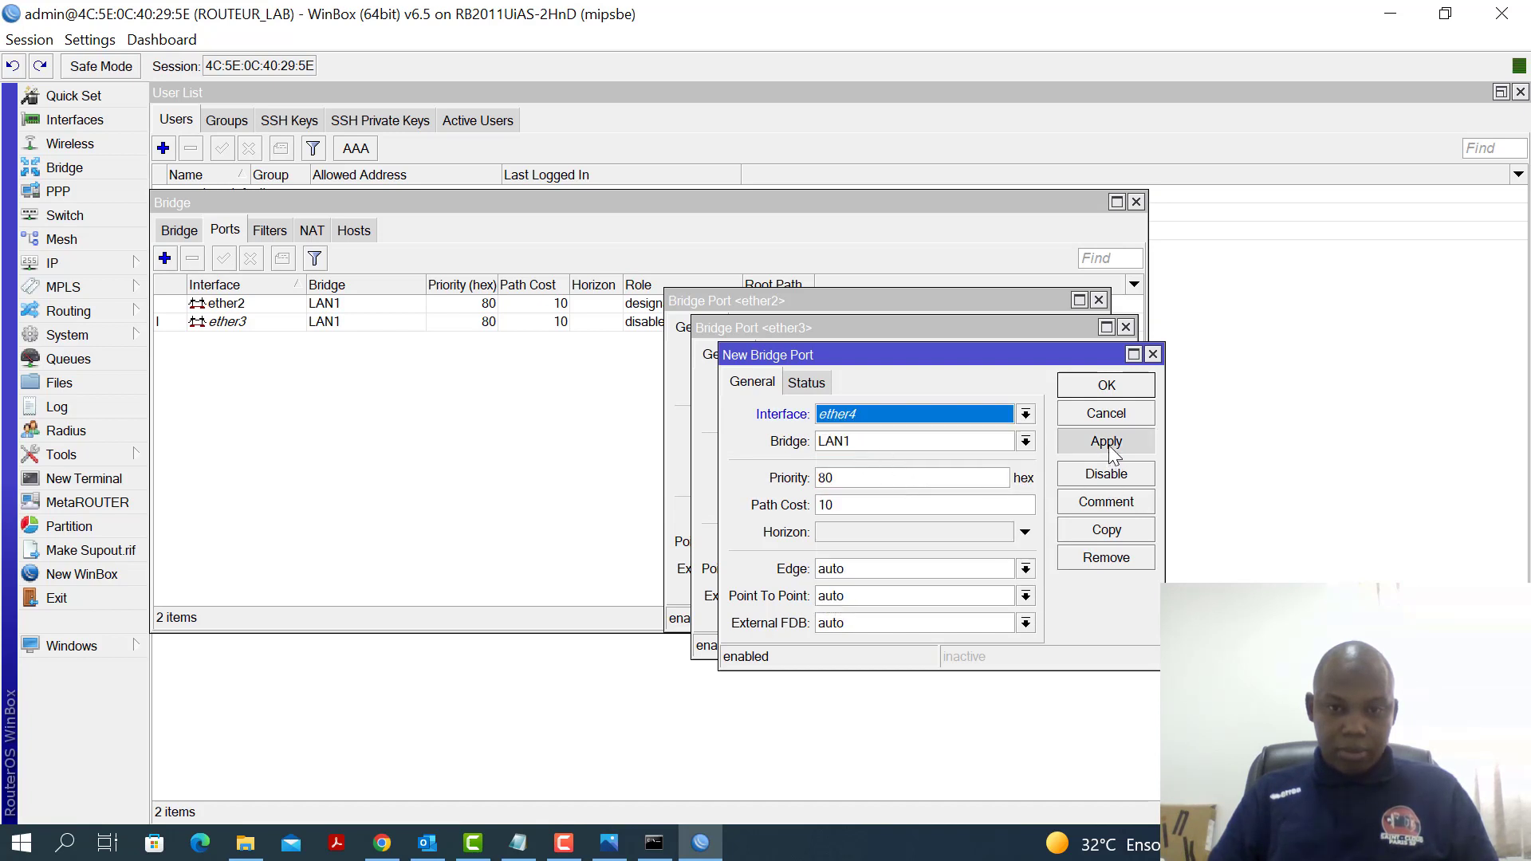
click(1106, 529)
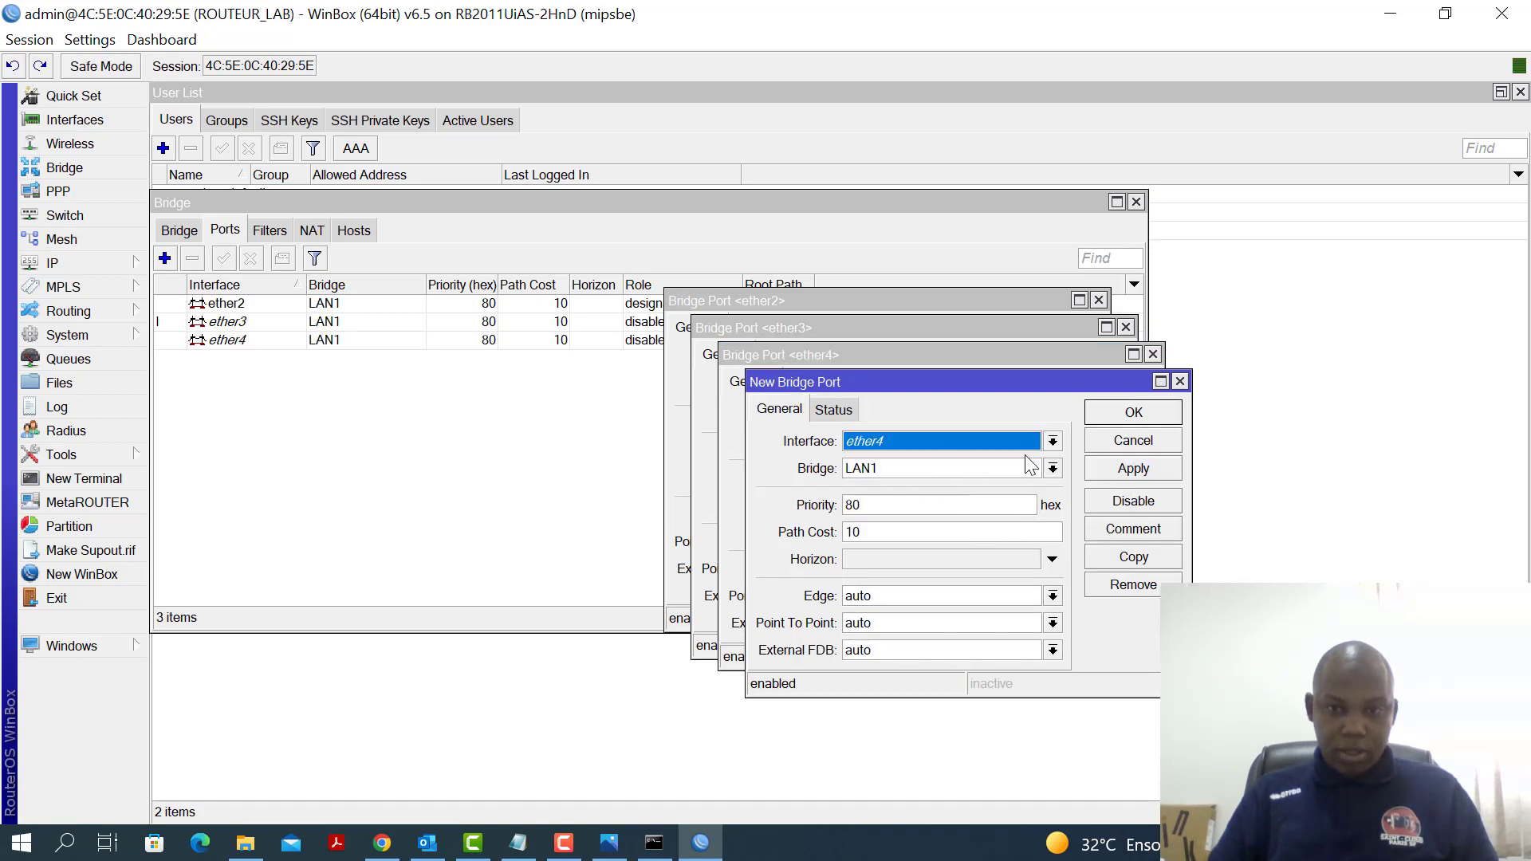
click(1052, 441)
click(913, 528)
click(1133, 470)
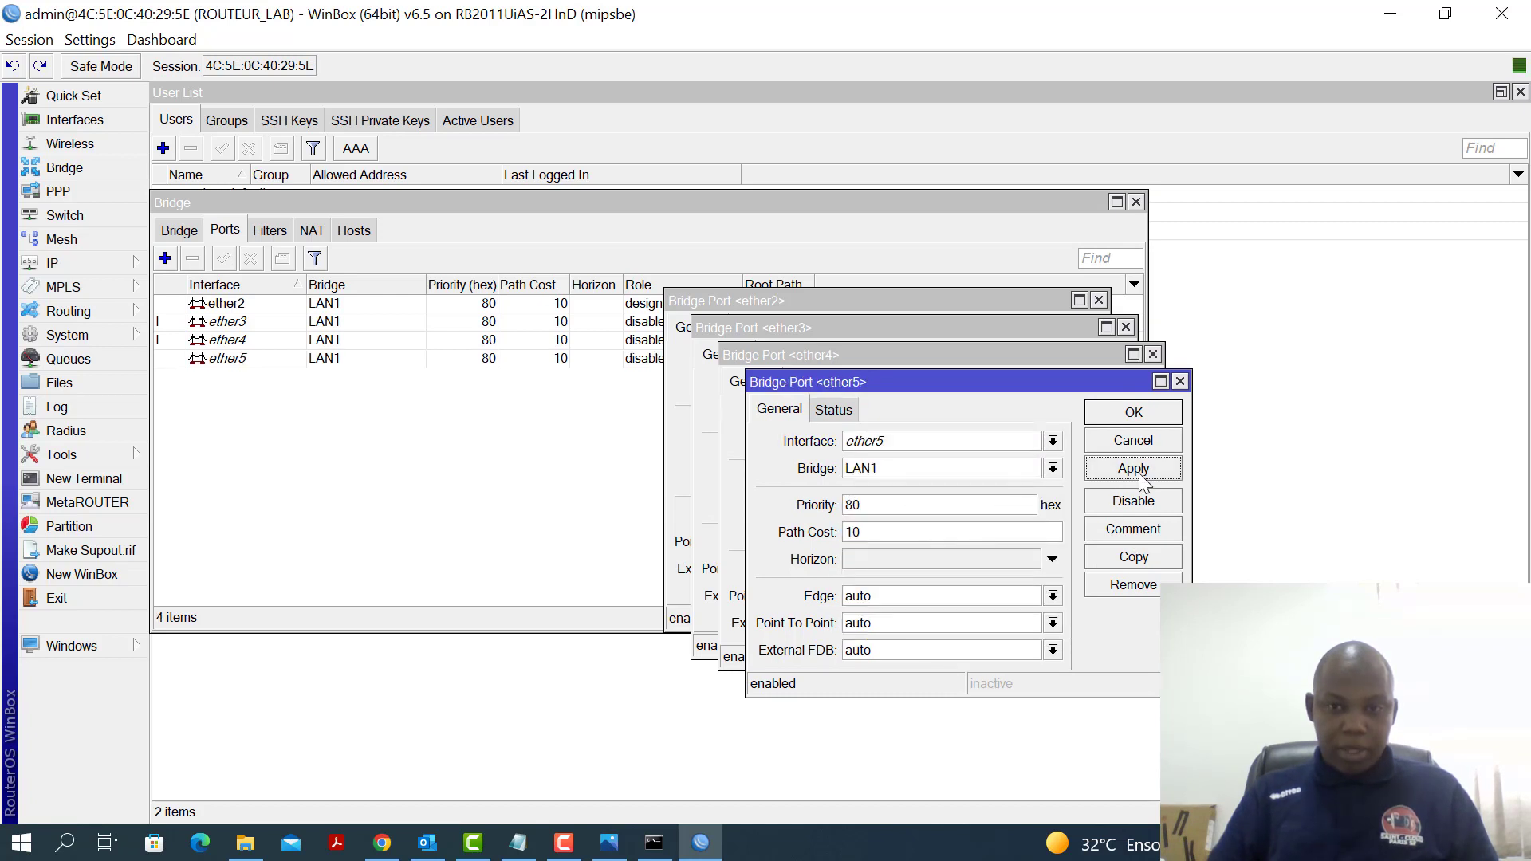
Close the four open bridge port editors for ether5 back to ether2
click(1152, 418)
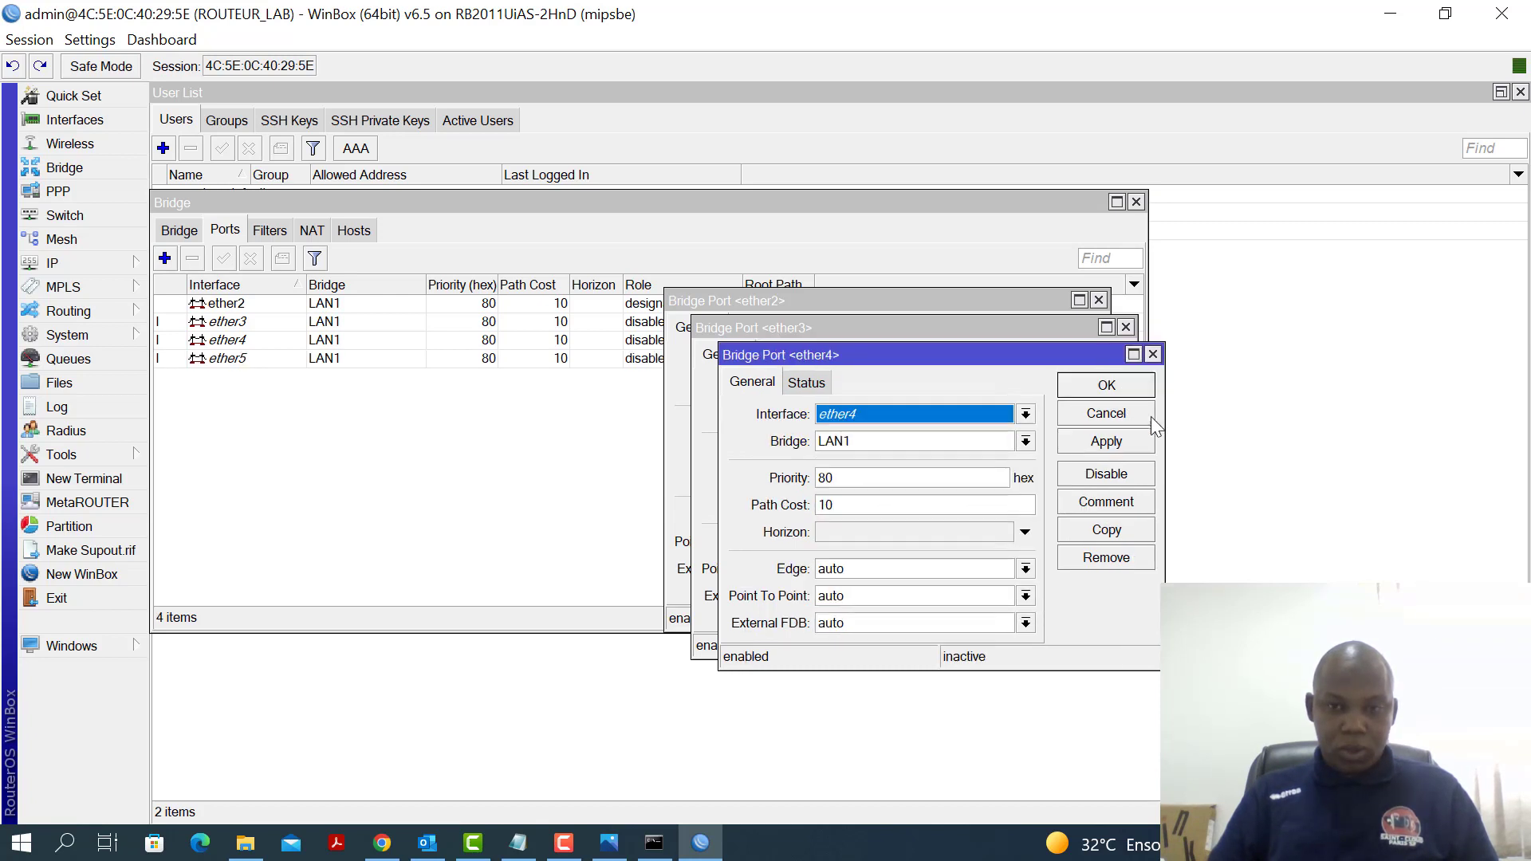
click(1152, 355)
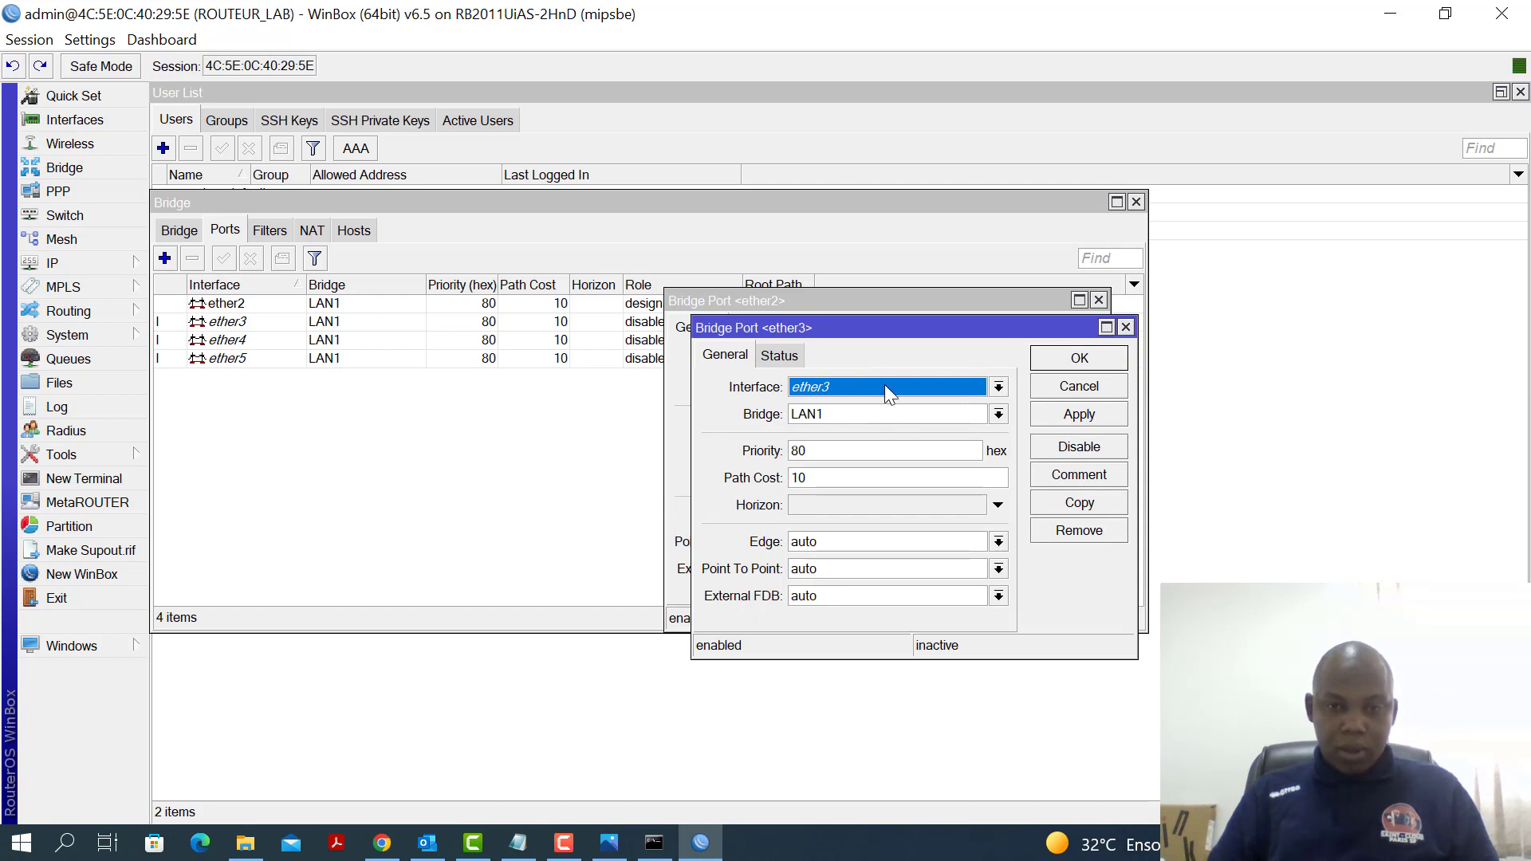
click(1126, 328)
click(1099, 299)
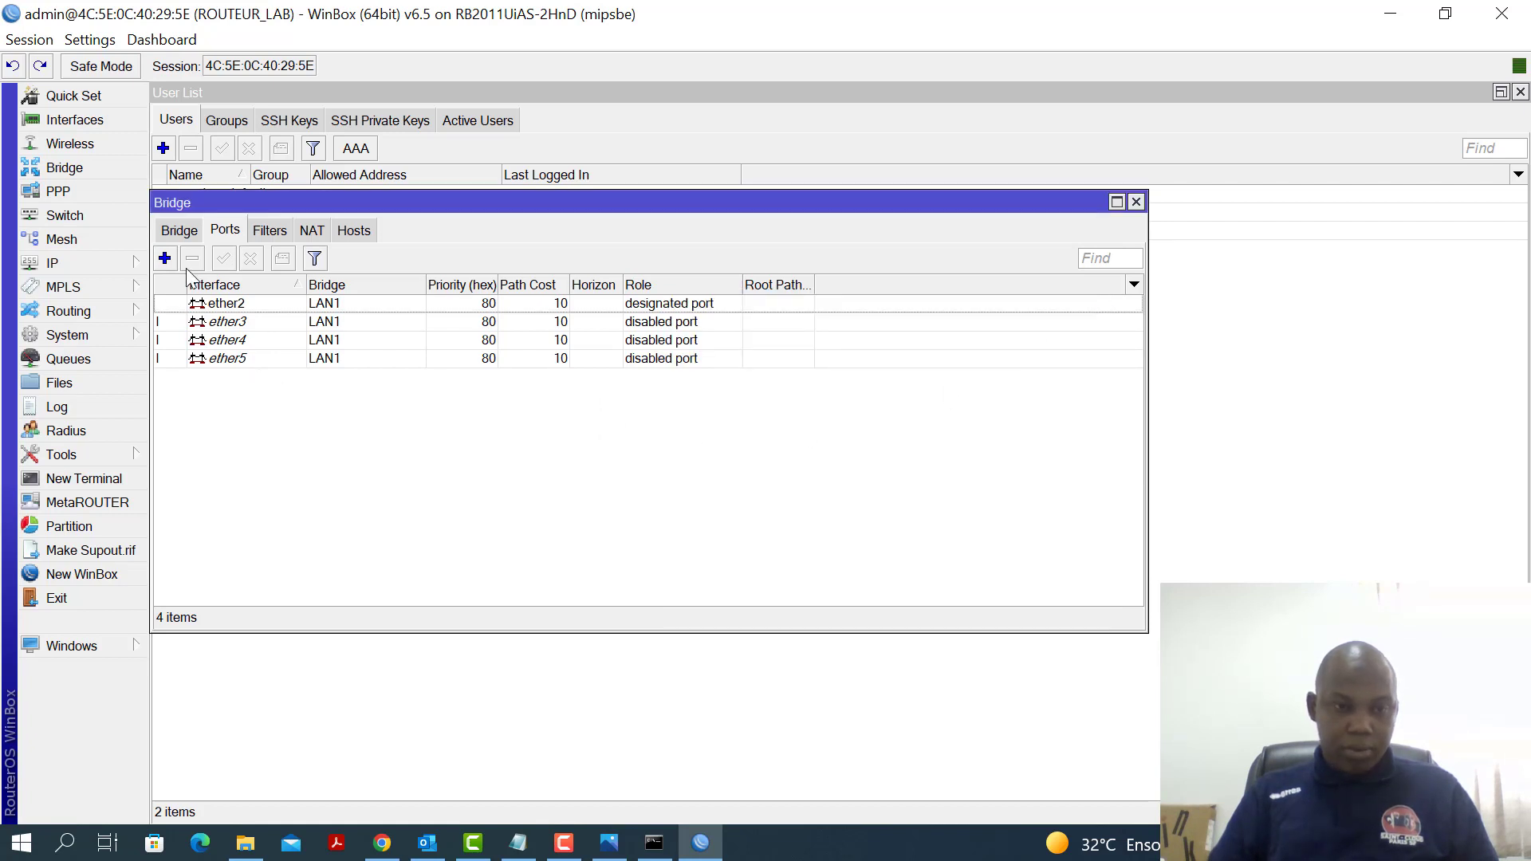
Add ether6 as a new bridge port on the LAN2 bridge
click(165, 258)
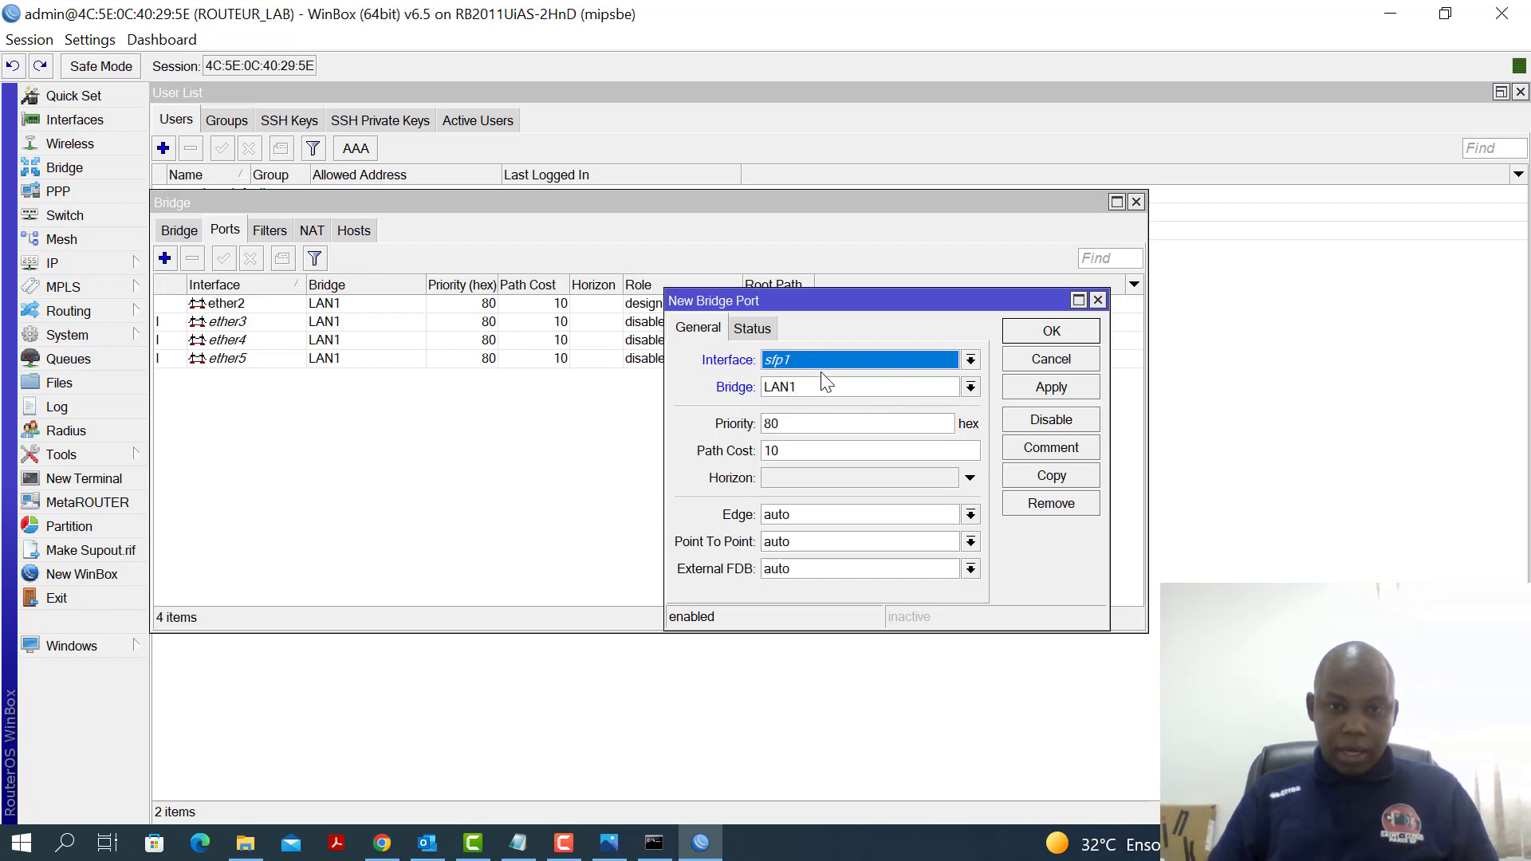
click(971, 359)
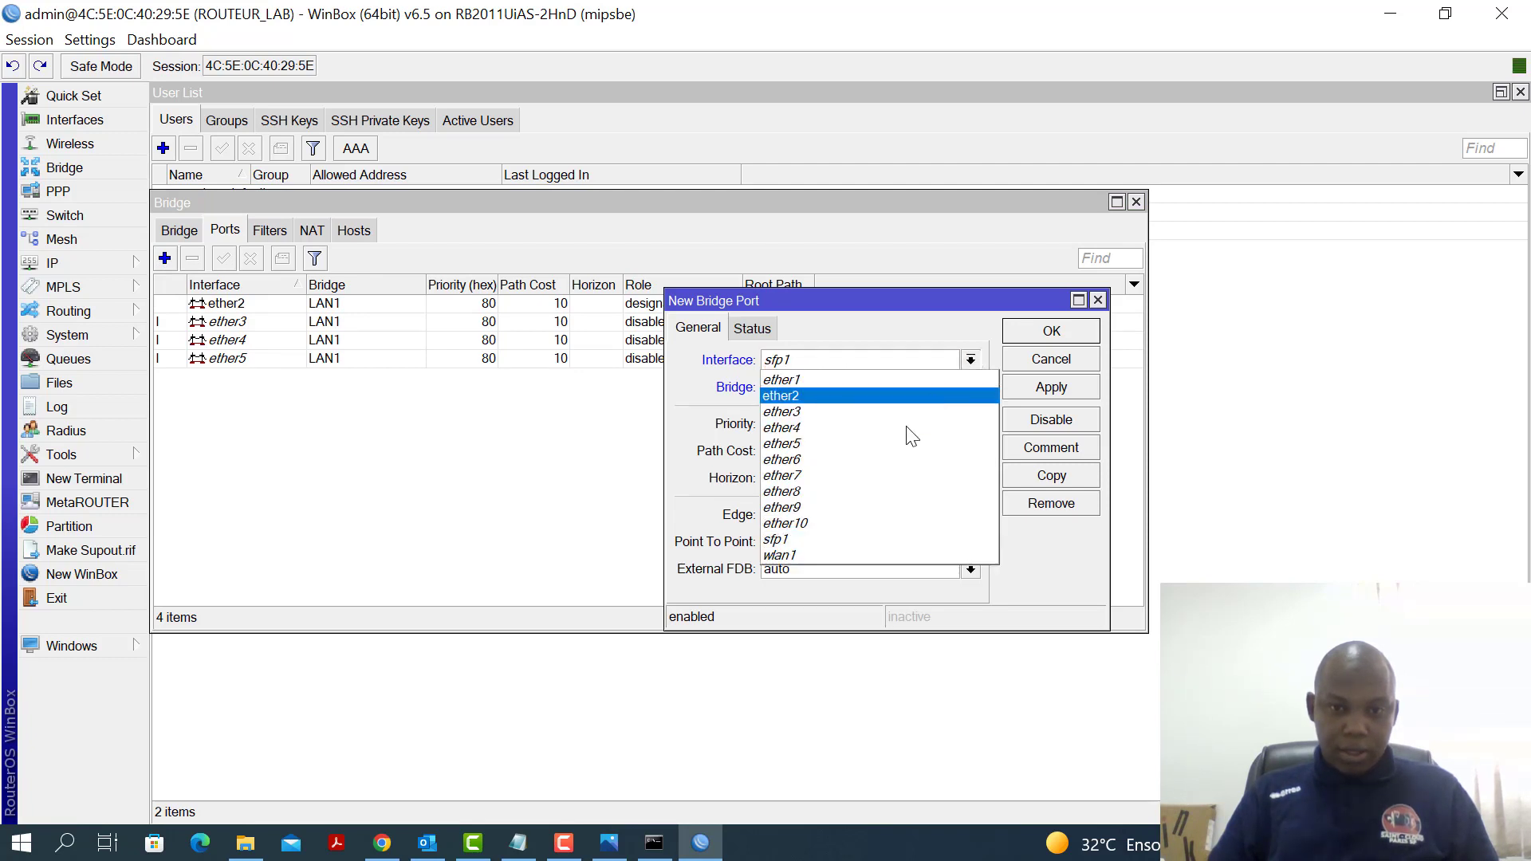
click(837, 460)
click(817, 385)
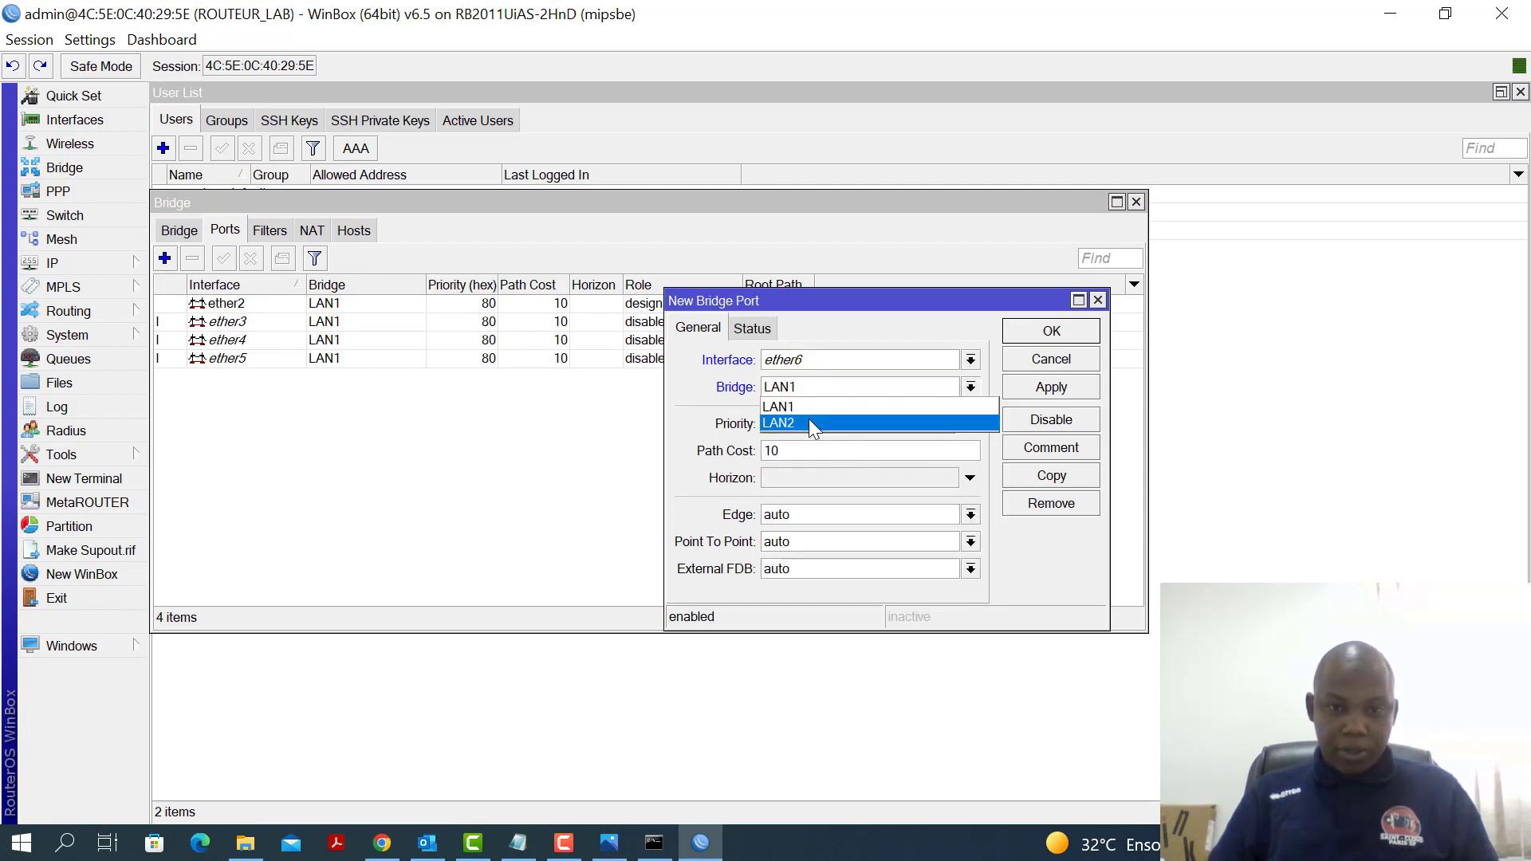
click(809, 418)
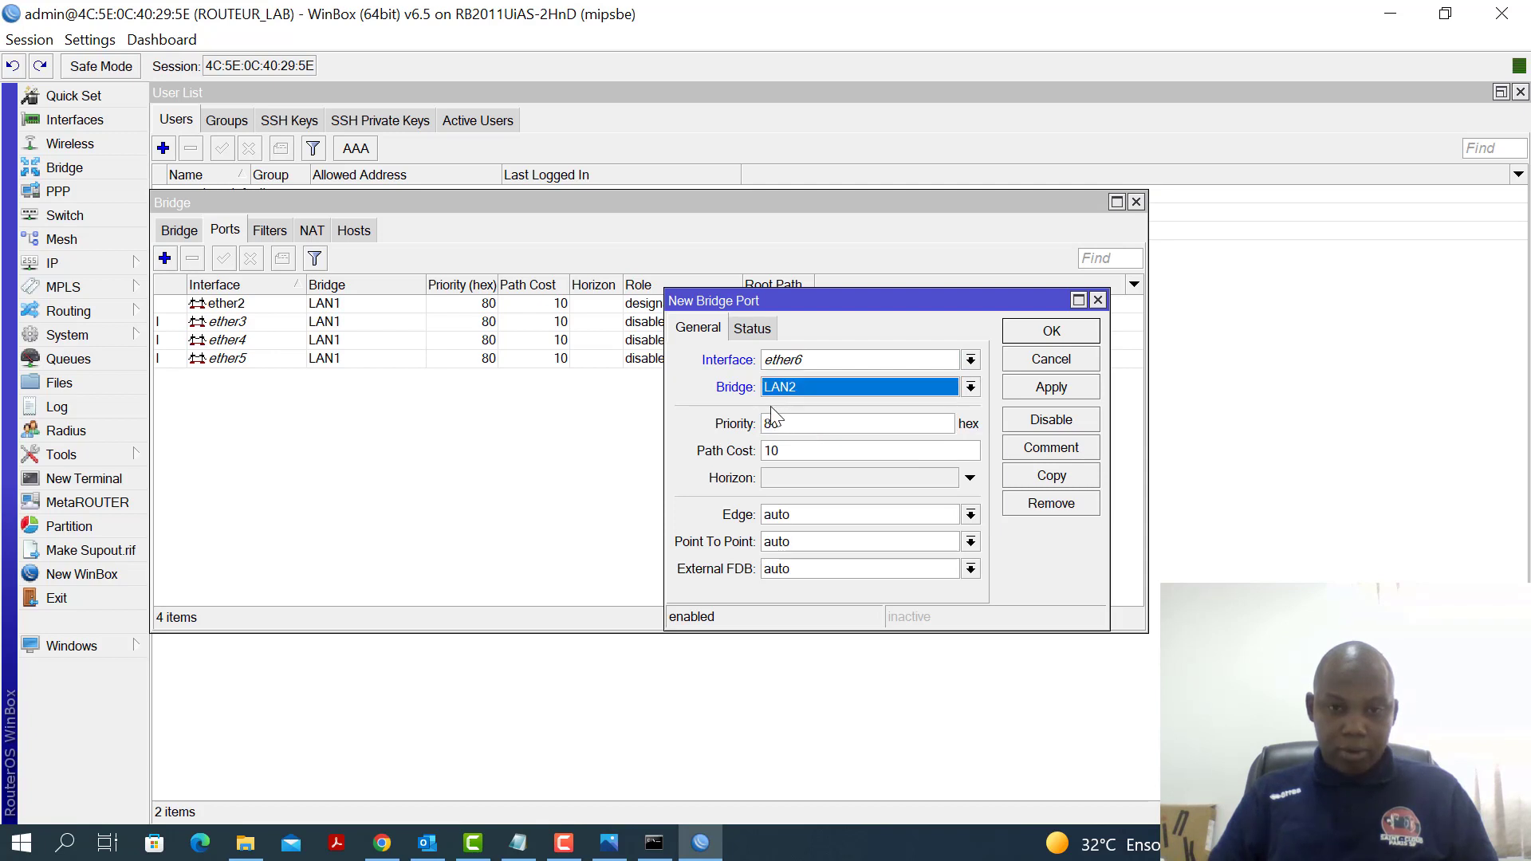
click(1040, 390)
Copy the port entry to add ether7 and ether8 to LAN2
click(1052, 476)
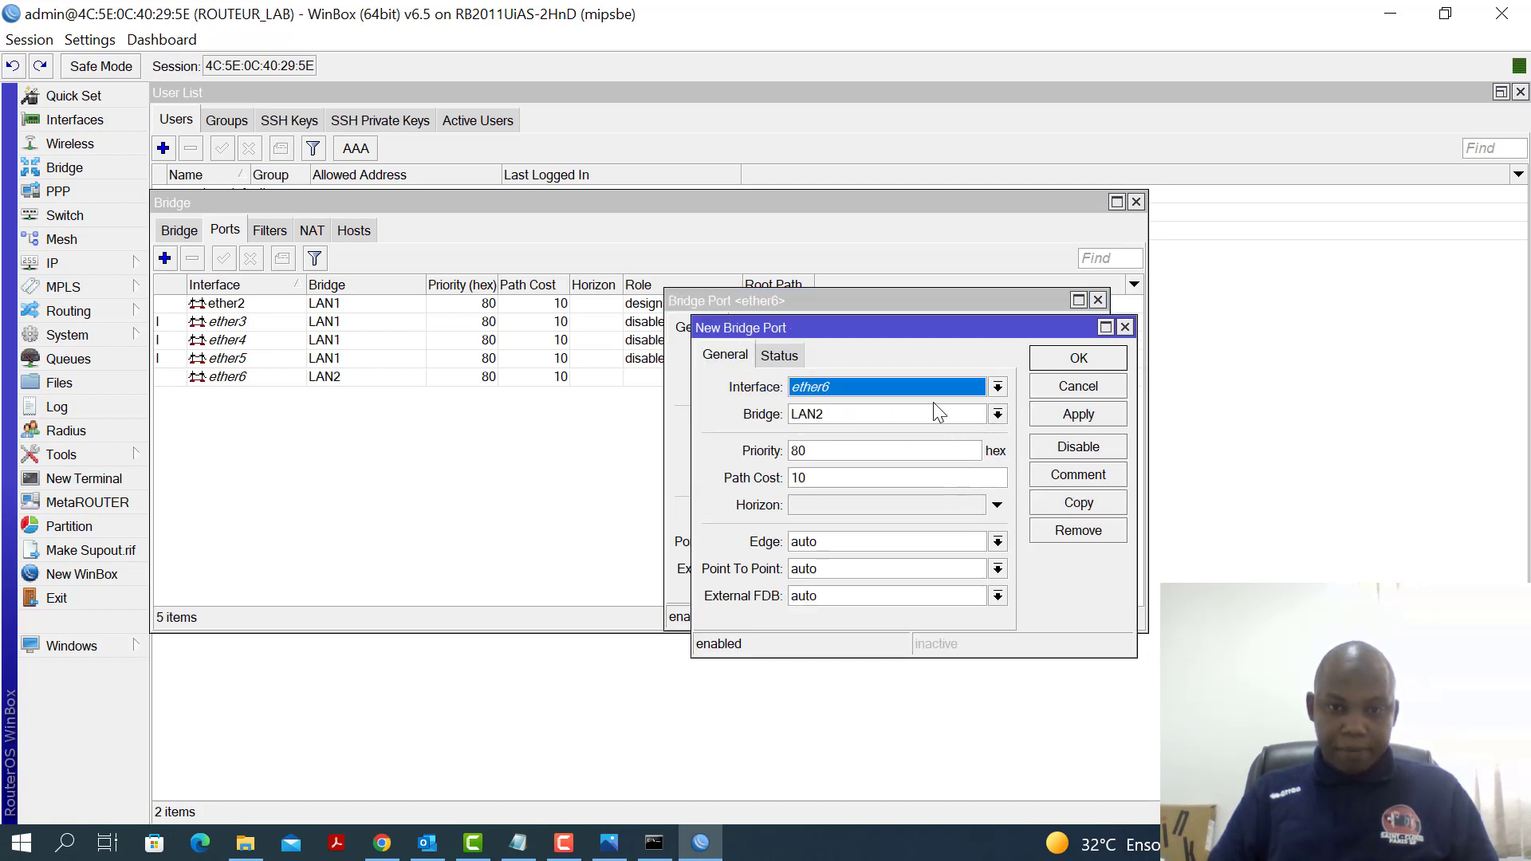
click(997, 388)
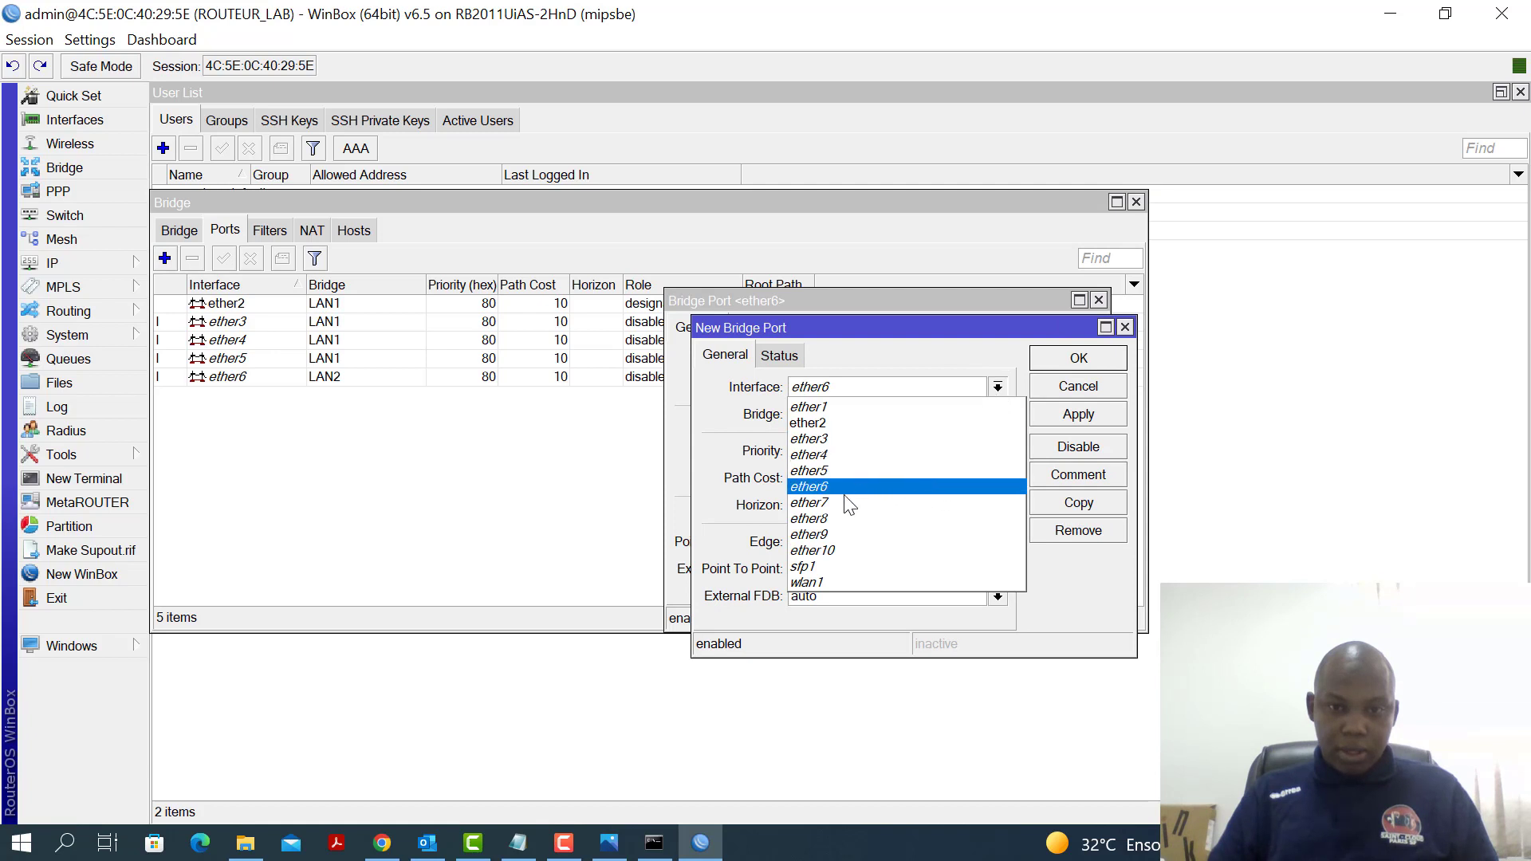
click(859, 498)
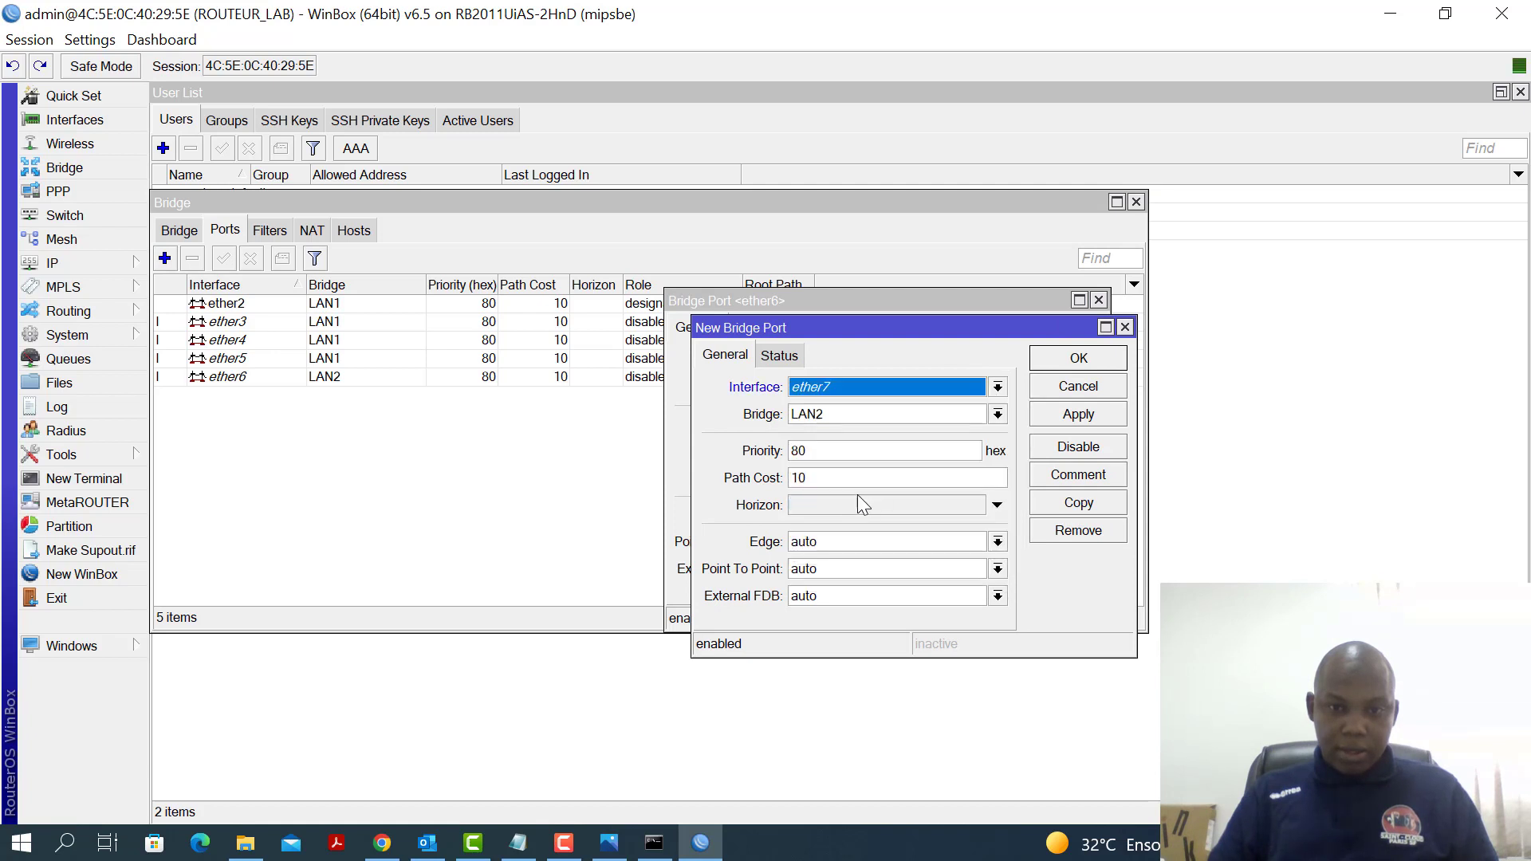
click(1084, 421)
click(1068, 505)
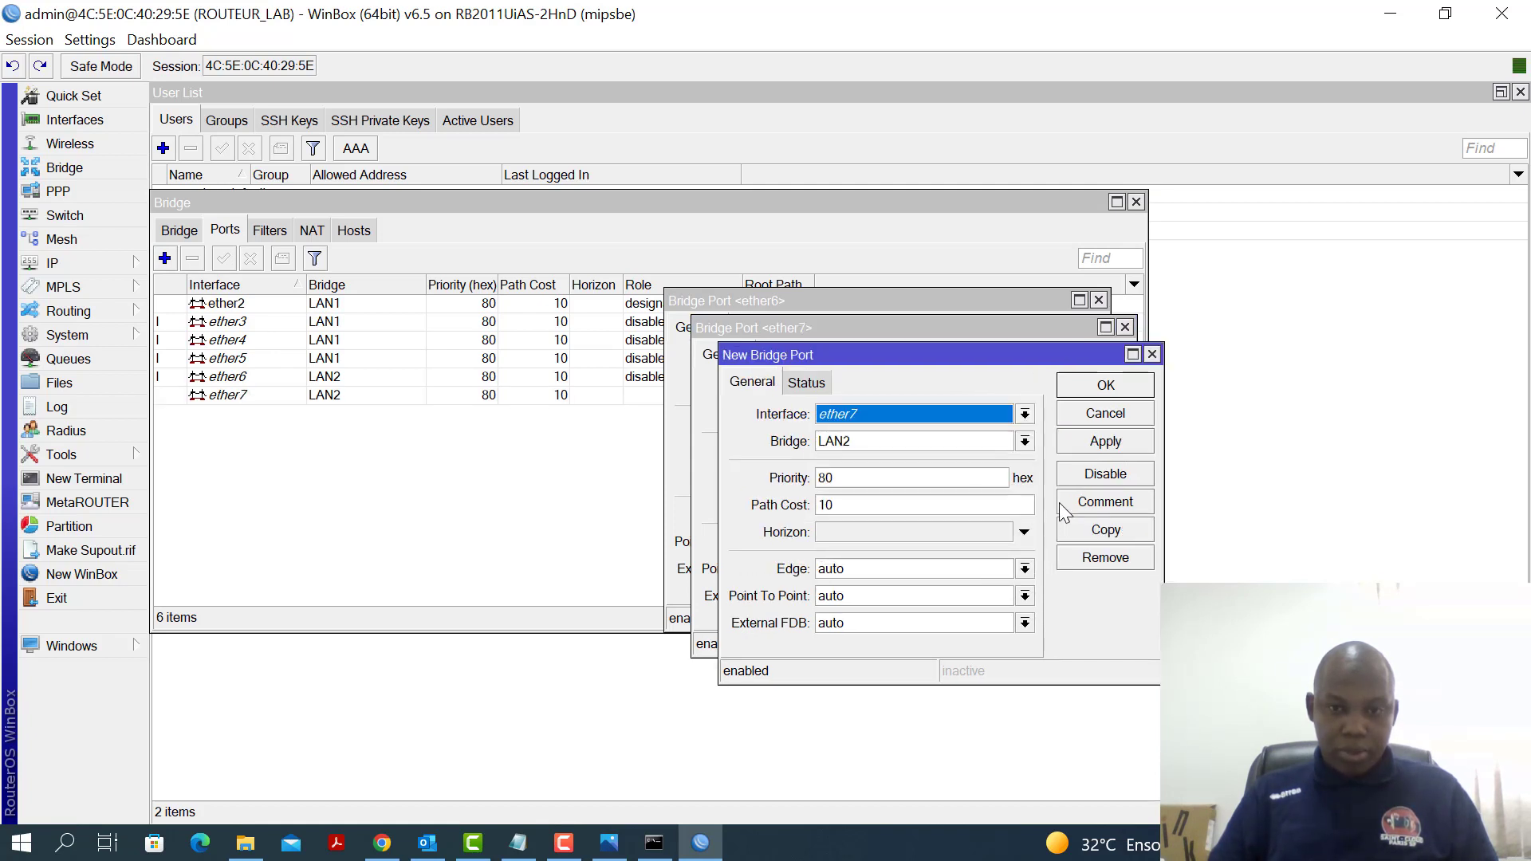
click(1025, 414)
click(868, 546)
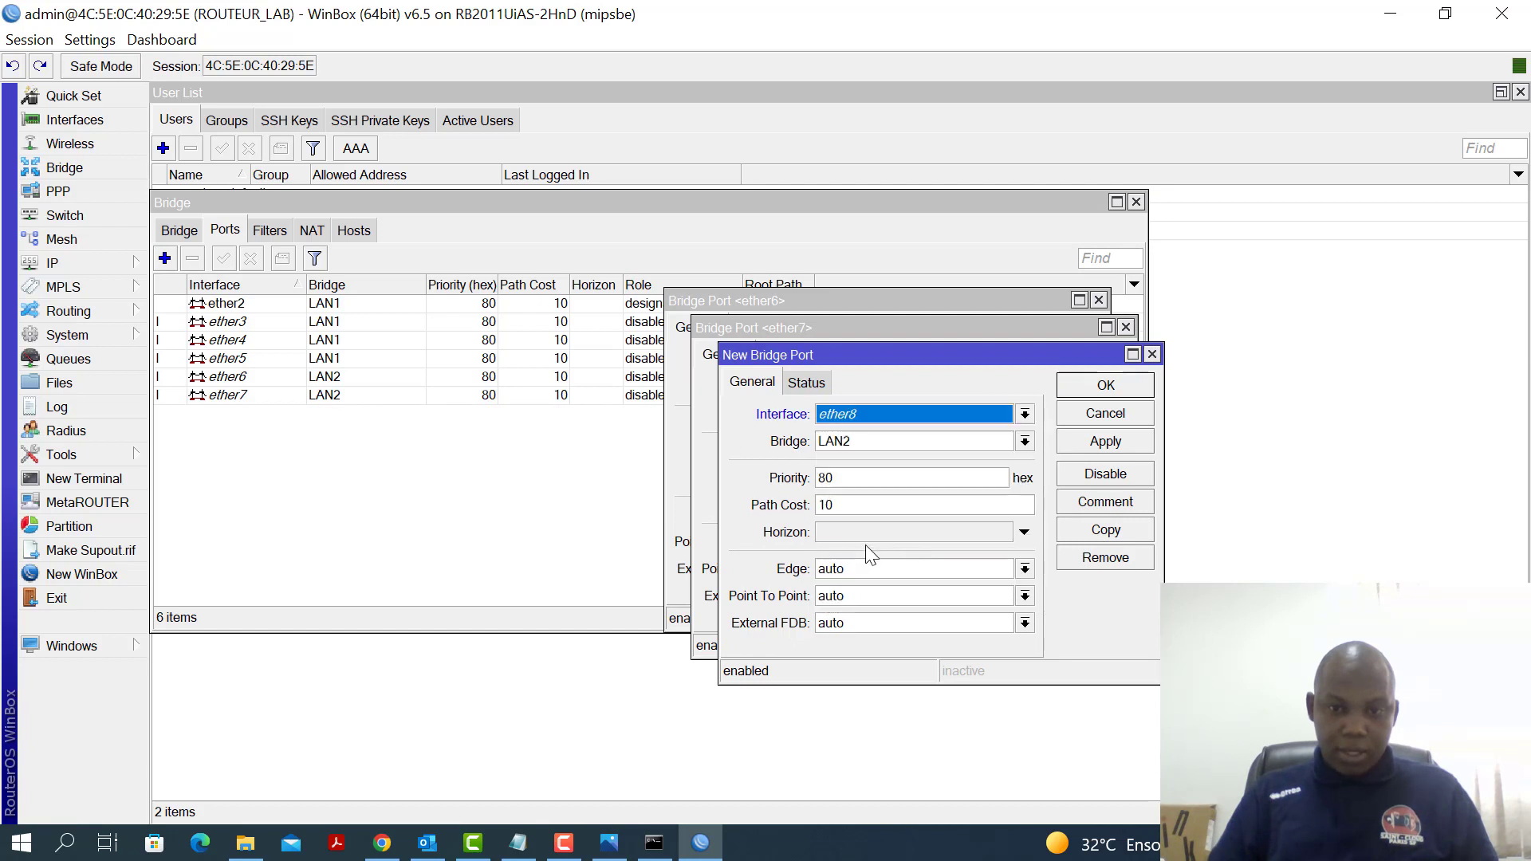
click(1106, 442)
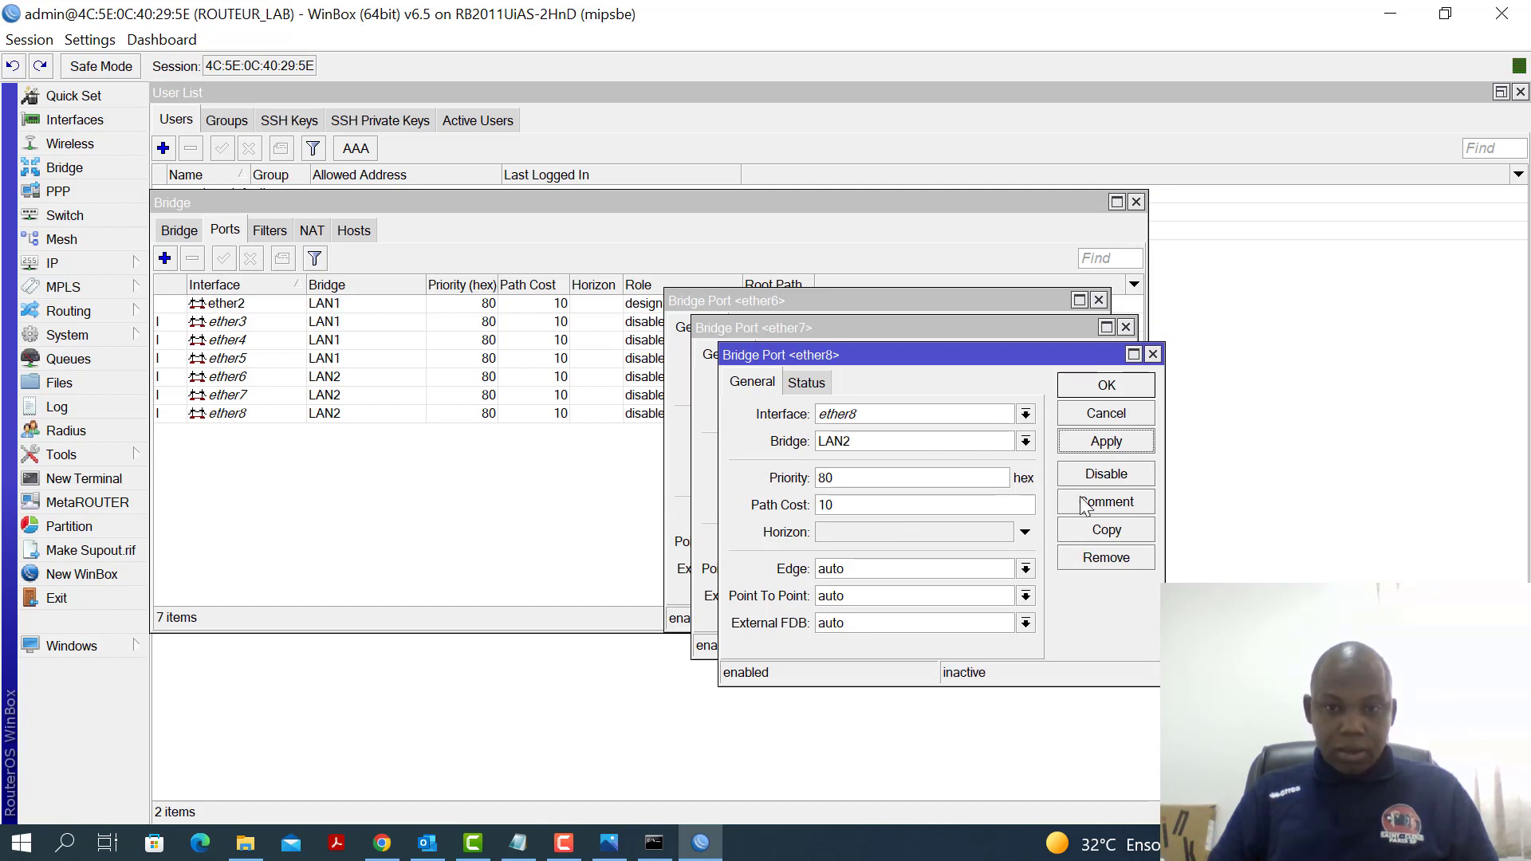
Copy again to add ether9 and ether10 to LAN2
click(1111, 532)
click(1053, 441)
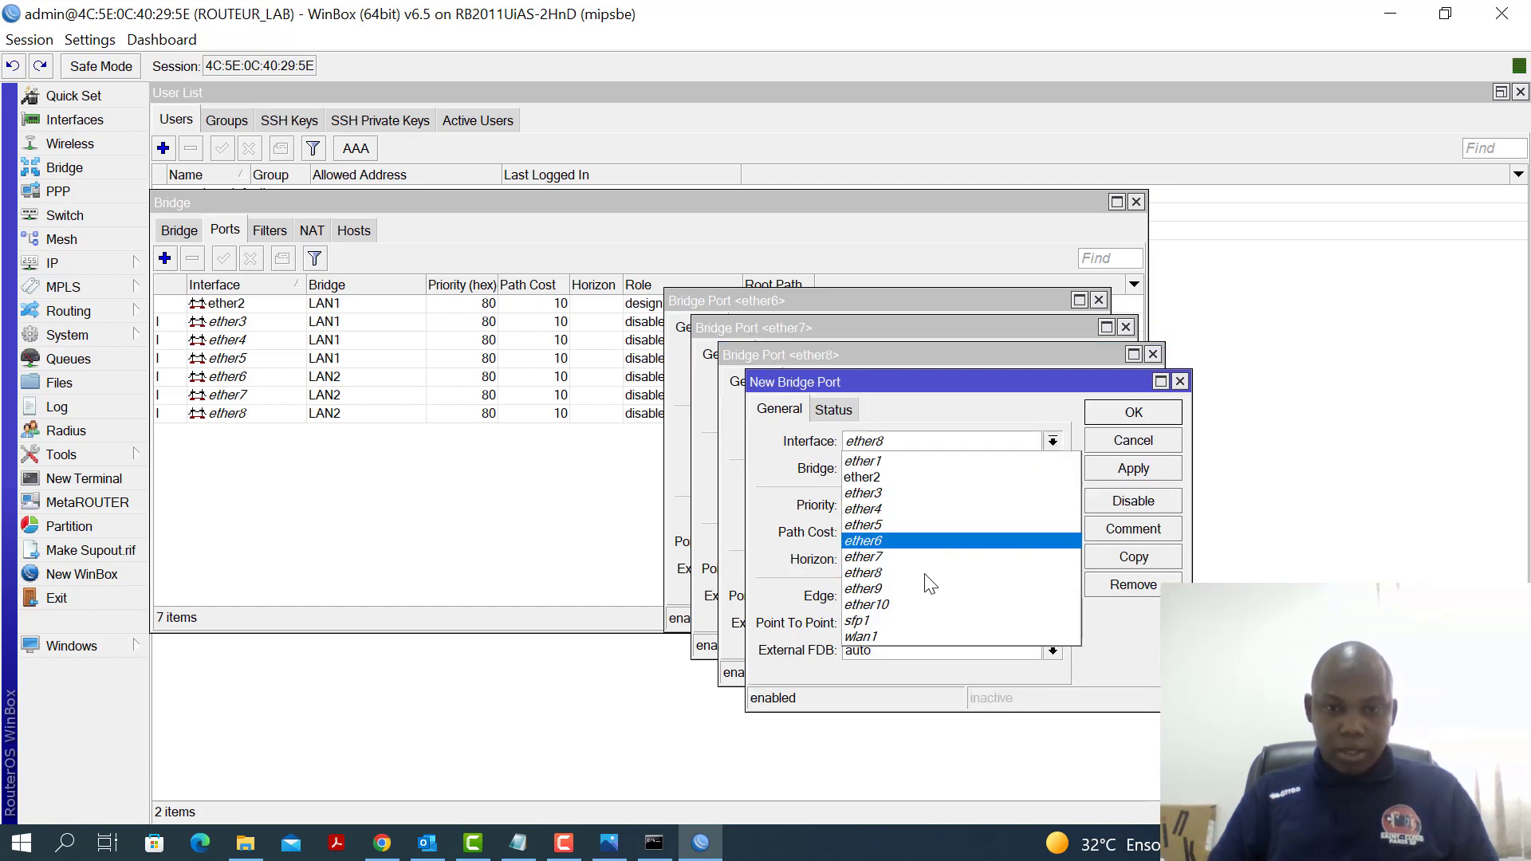
click(894, 587)
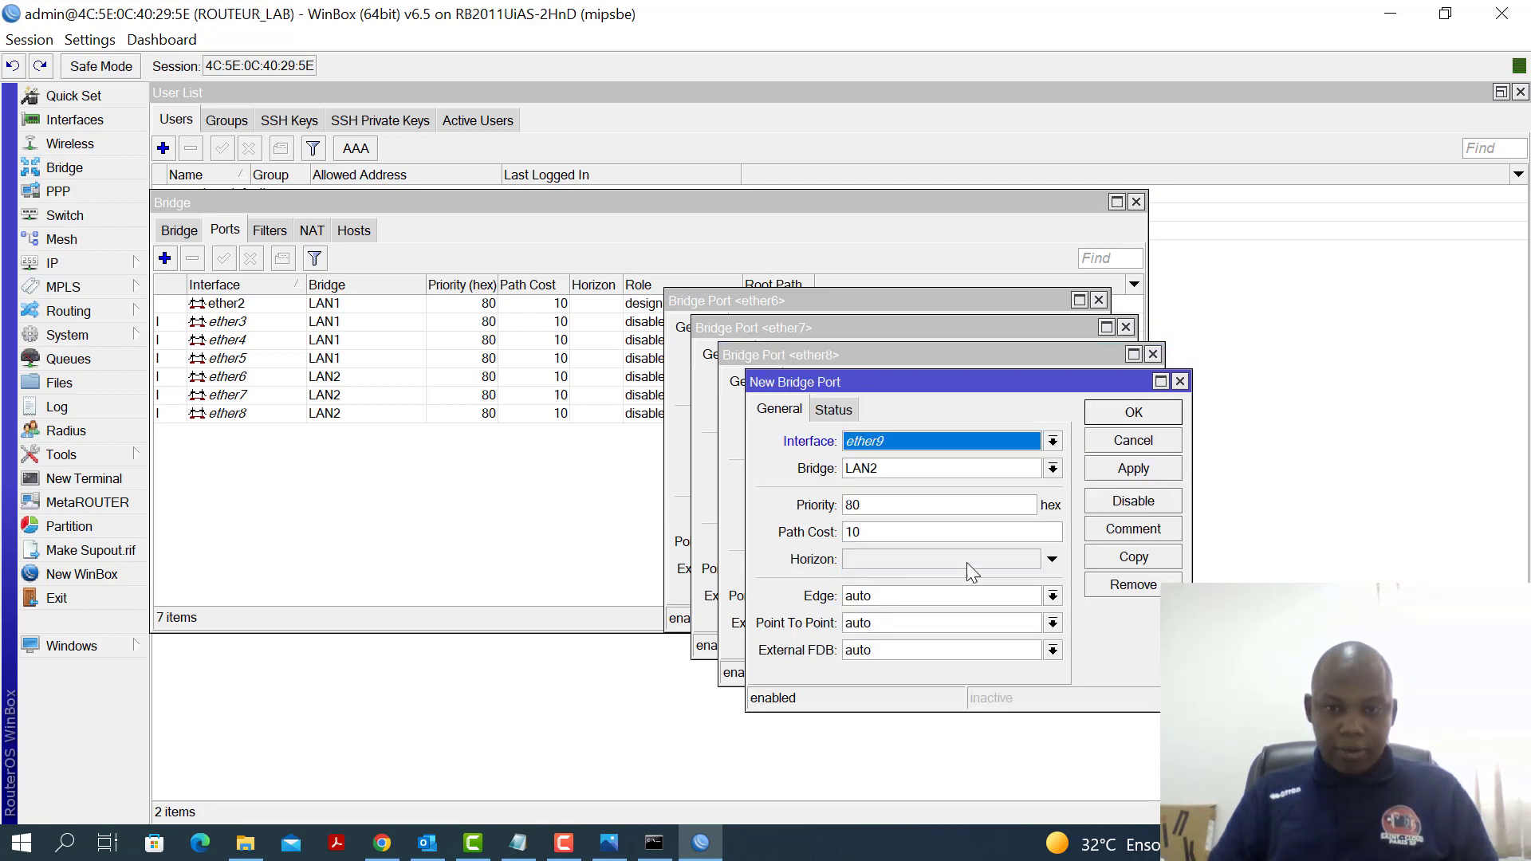
click(1136, 473)
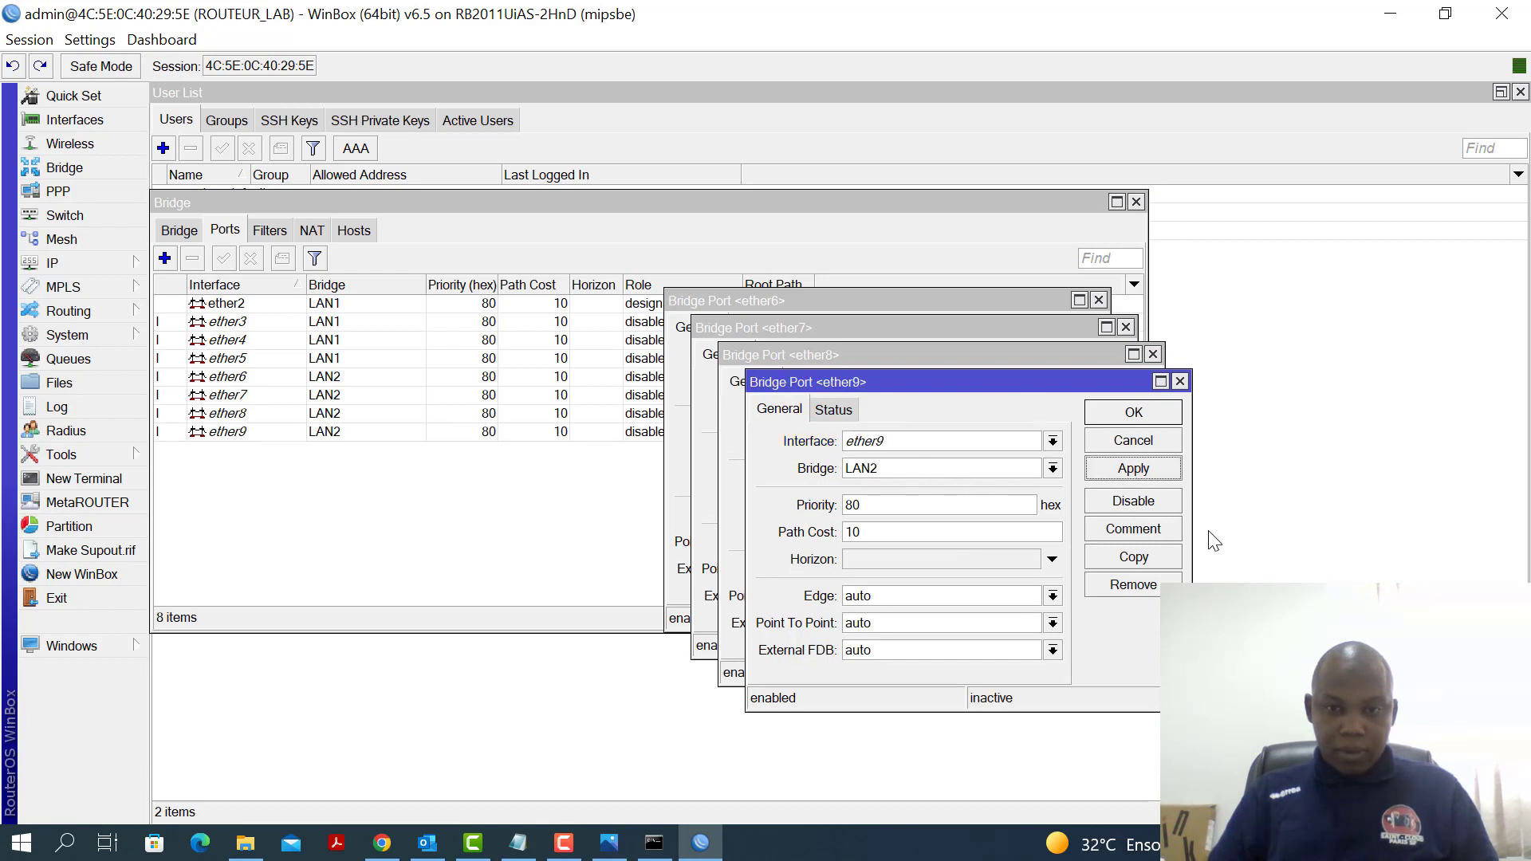
click(1133, 556)
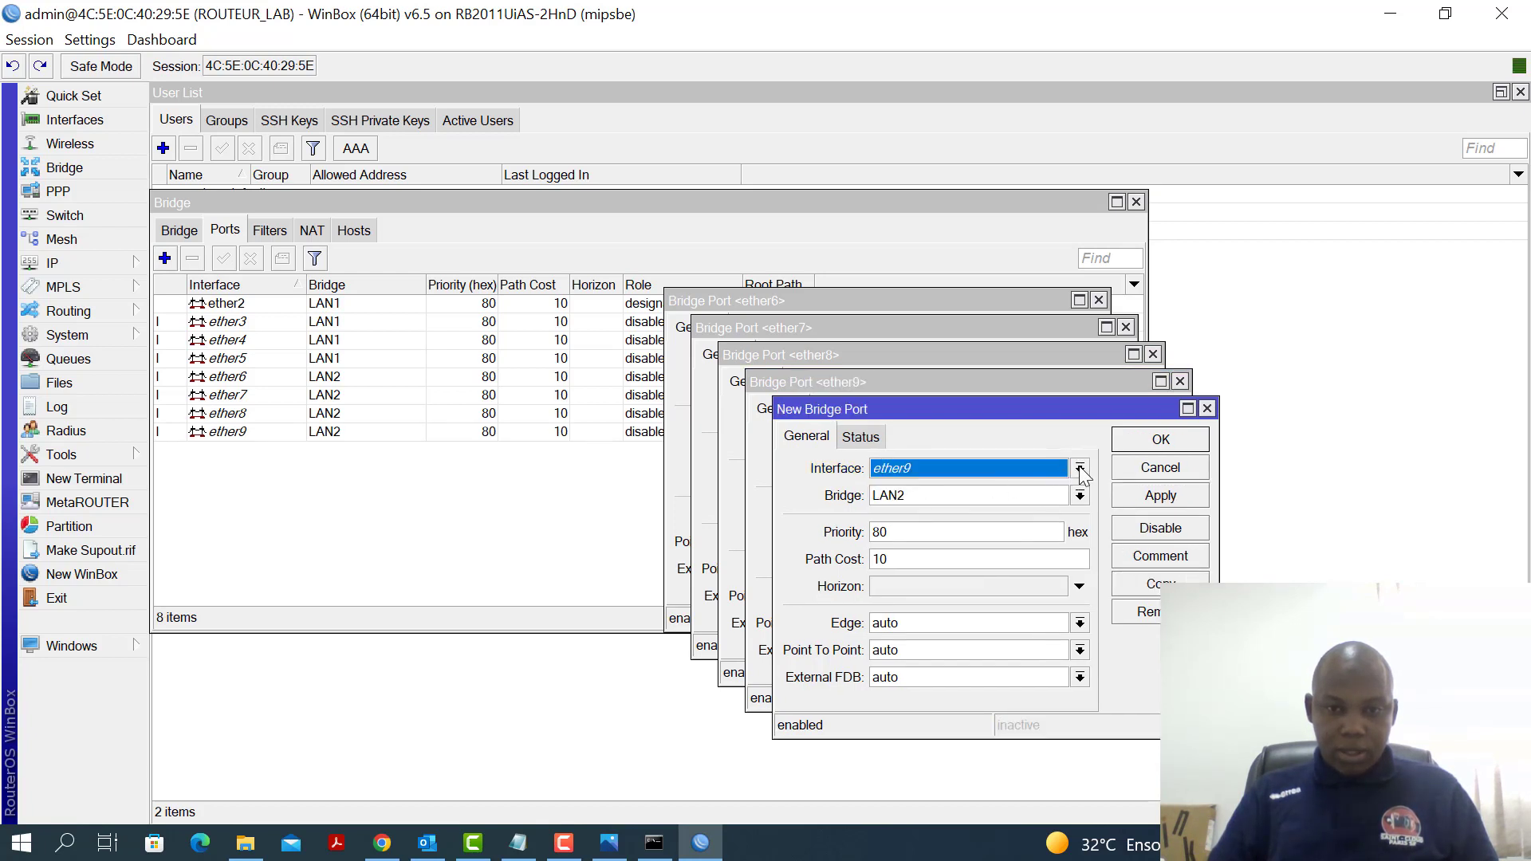
click(1082, 472)
click(936, 628)
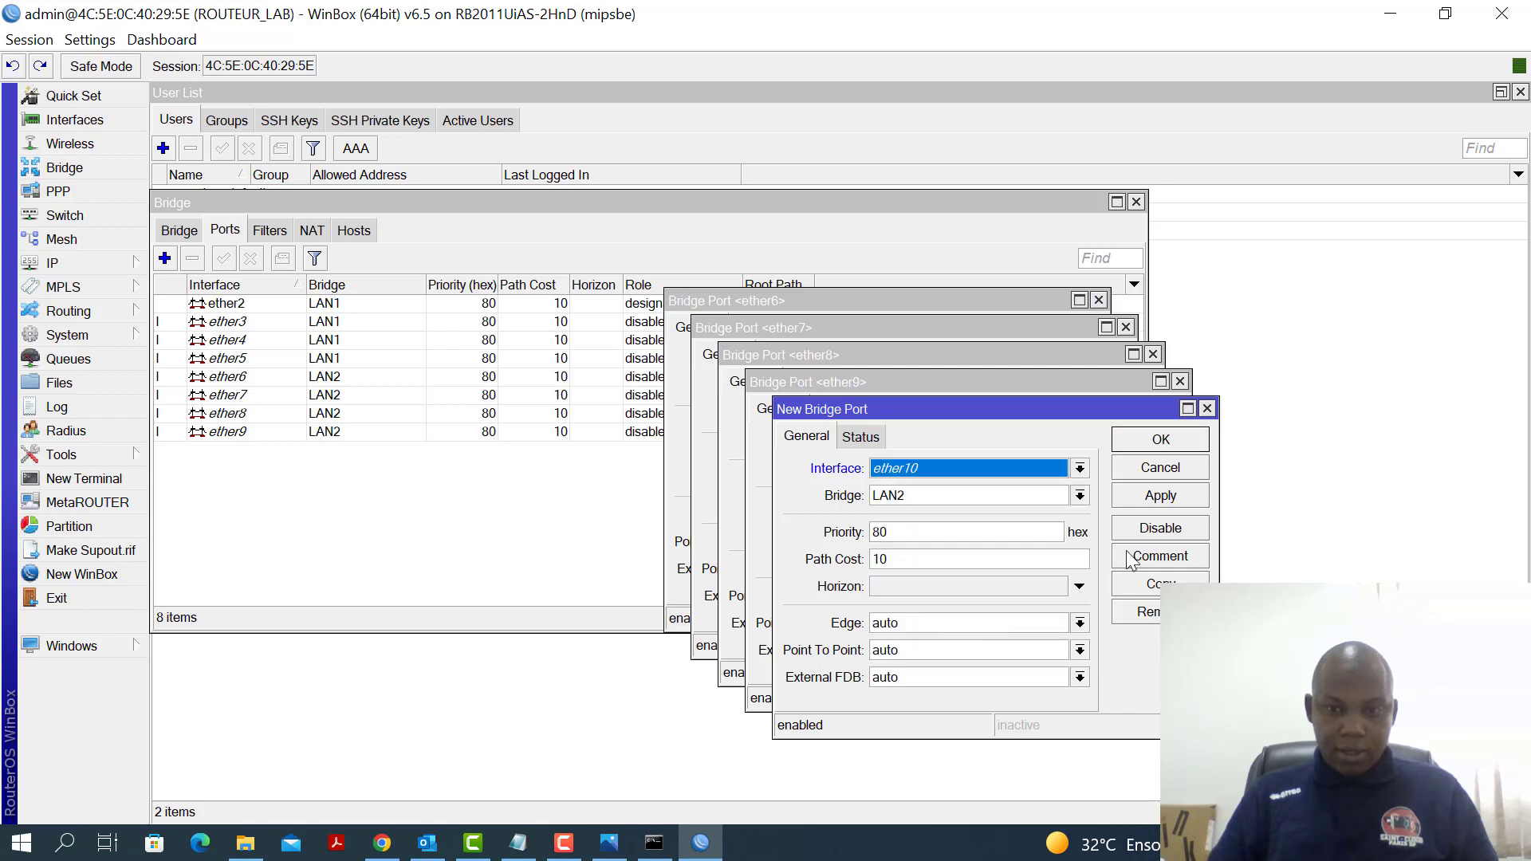
click(1163, 502)
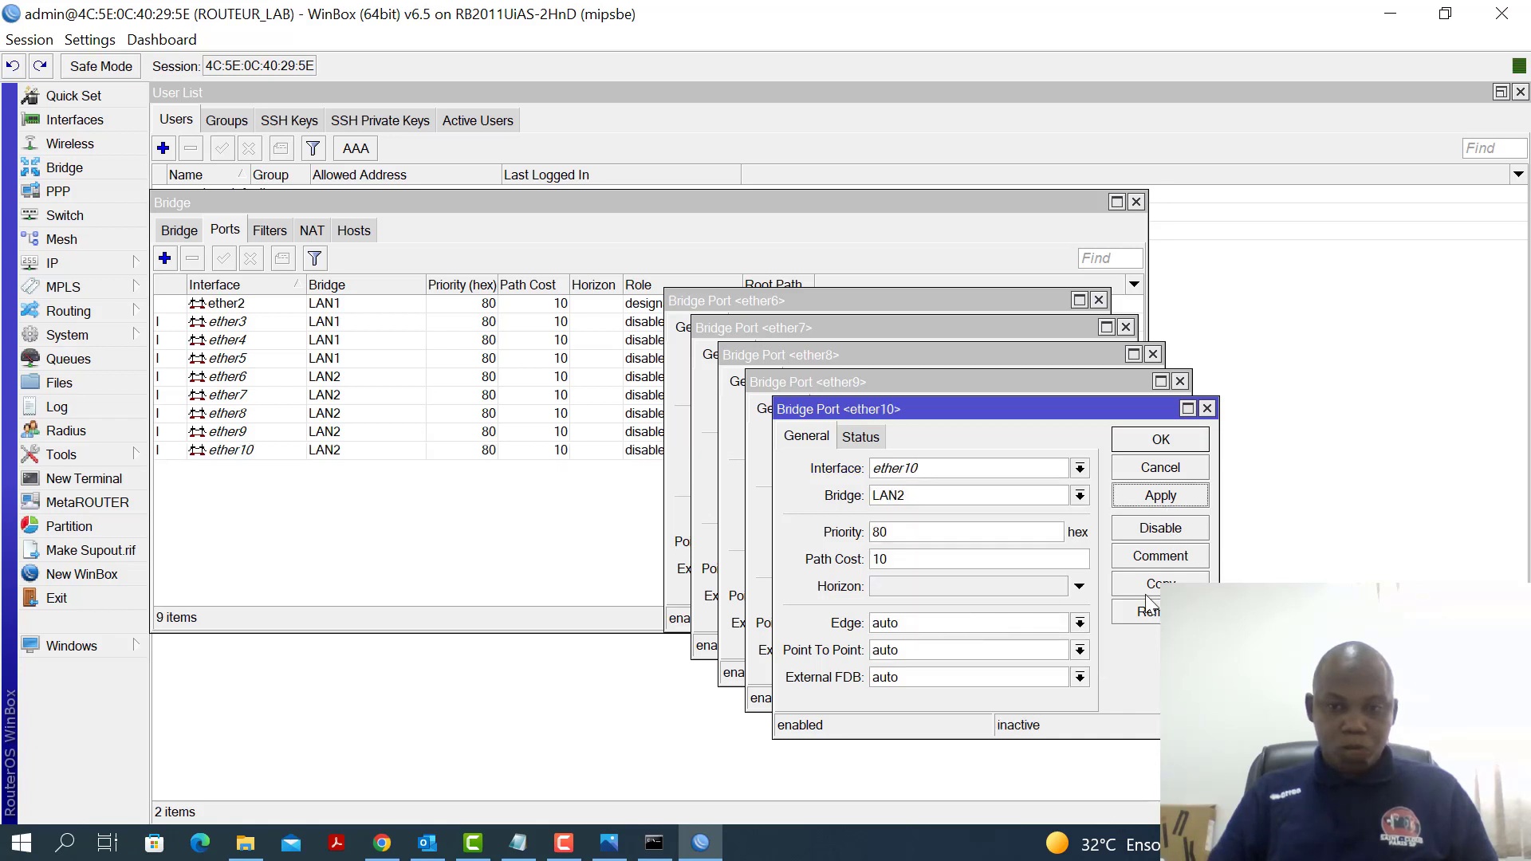
Close the five bridge port editors, ether10 back to ether6
click(1161, 439)
click(1136, 413)
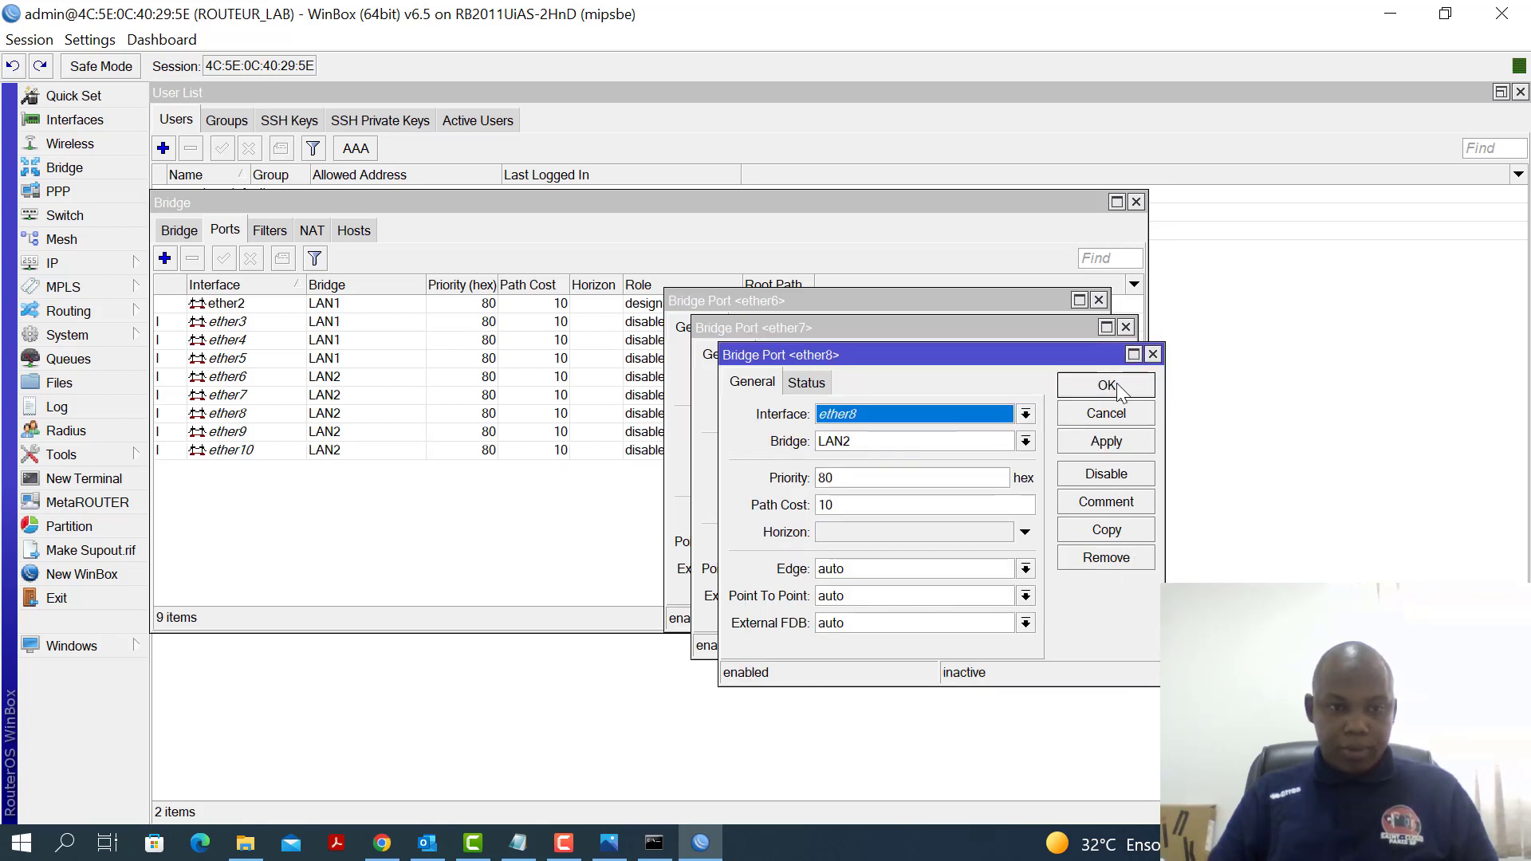
click(1107, 385)
click(1082, 358)
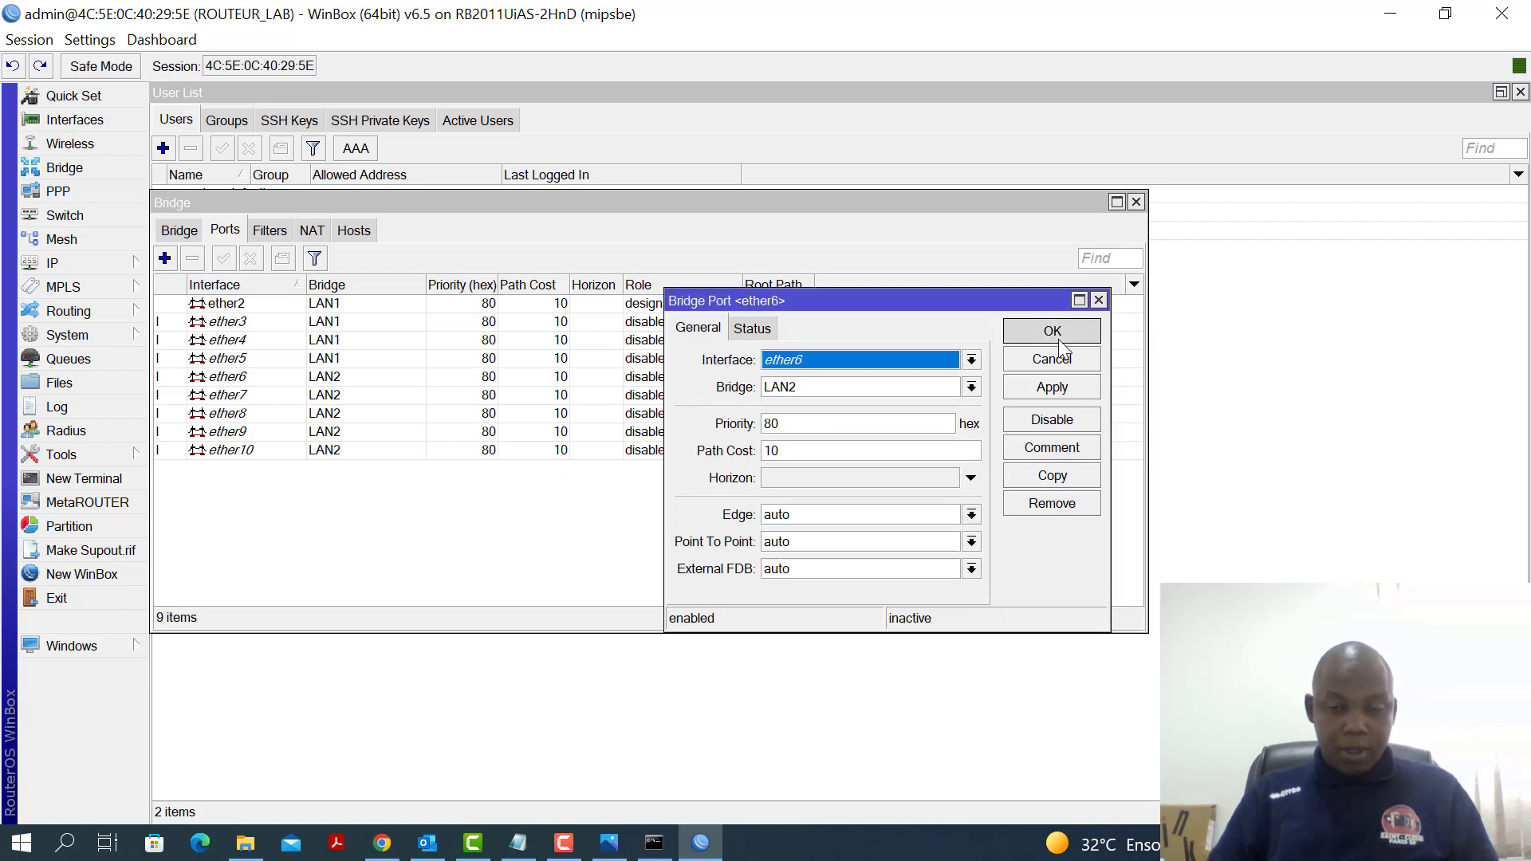
click(1060, 341)
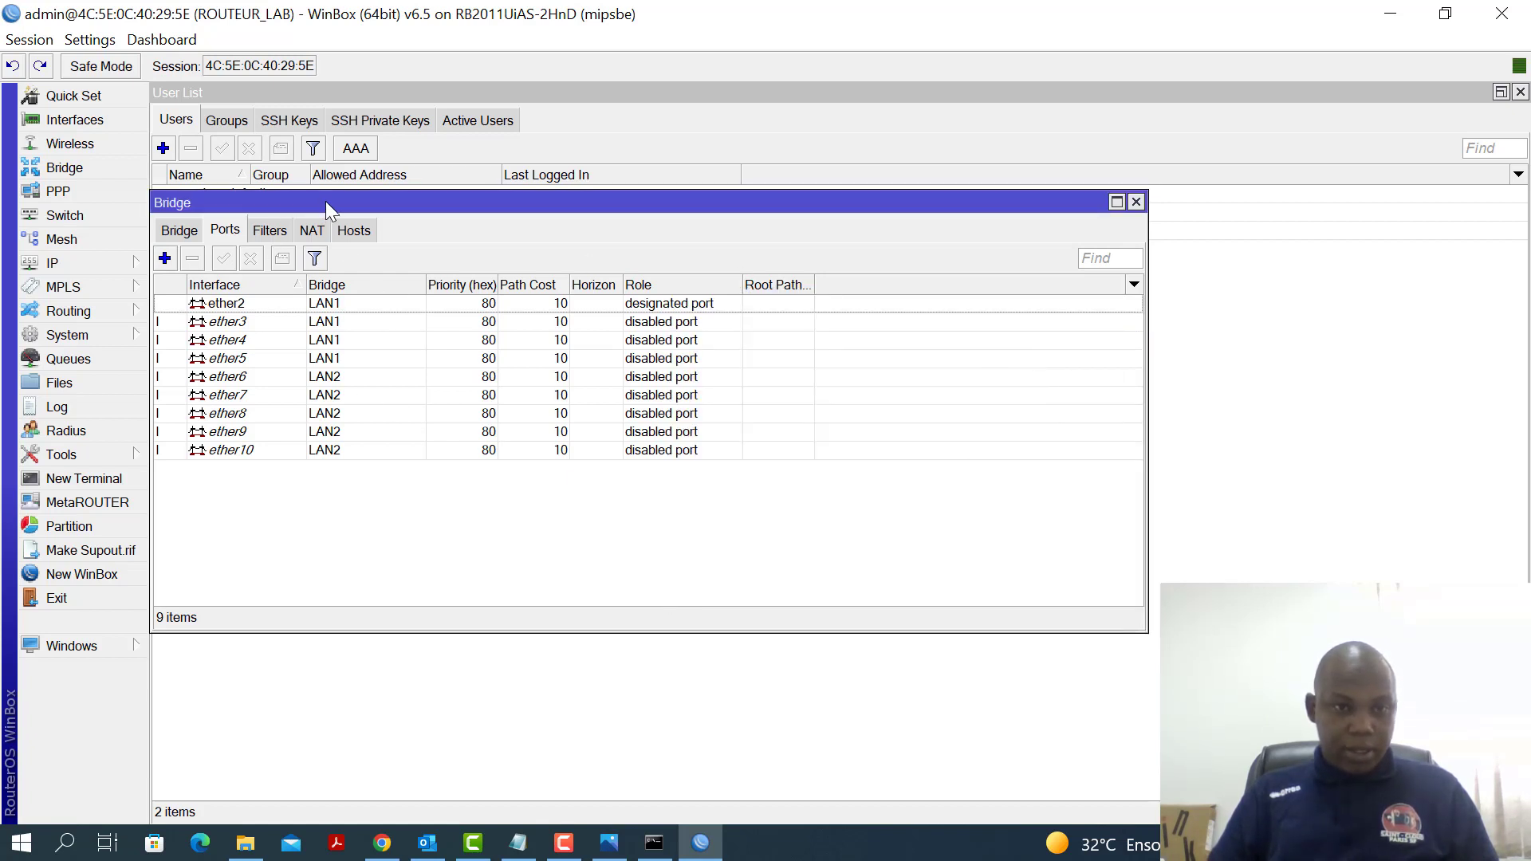
Close WinBox's Bridge window and switch to the Notepad setup checklist
drag(329, 209, 374, 213)
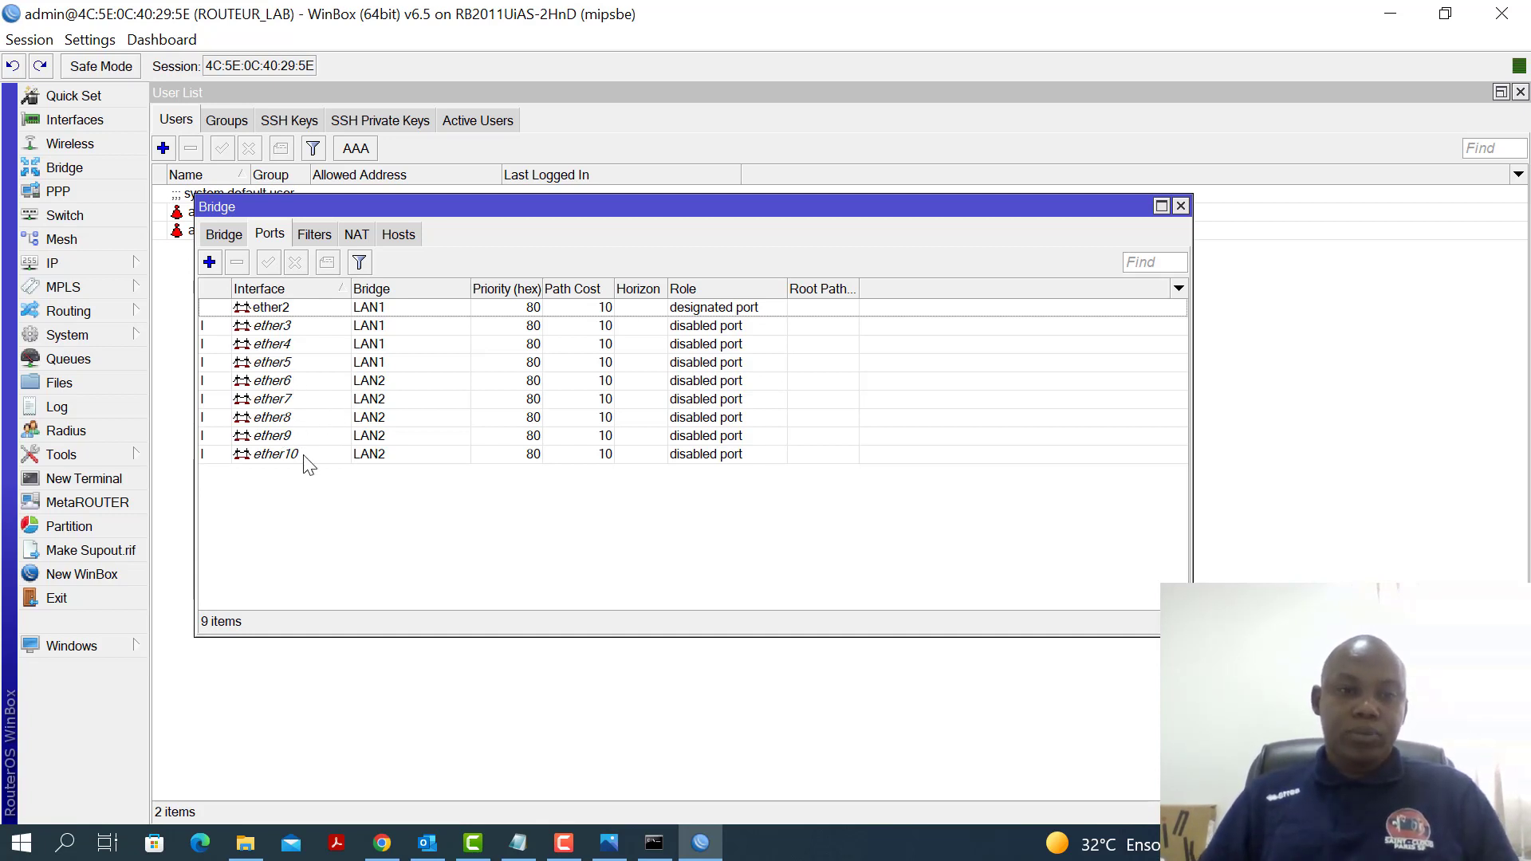
click(1182, 207)
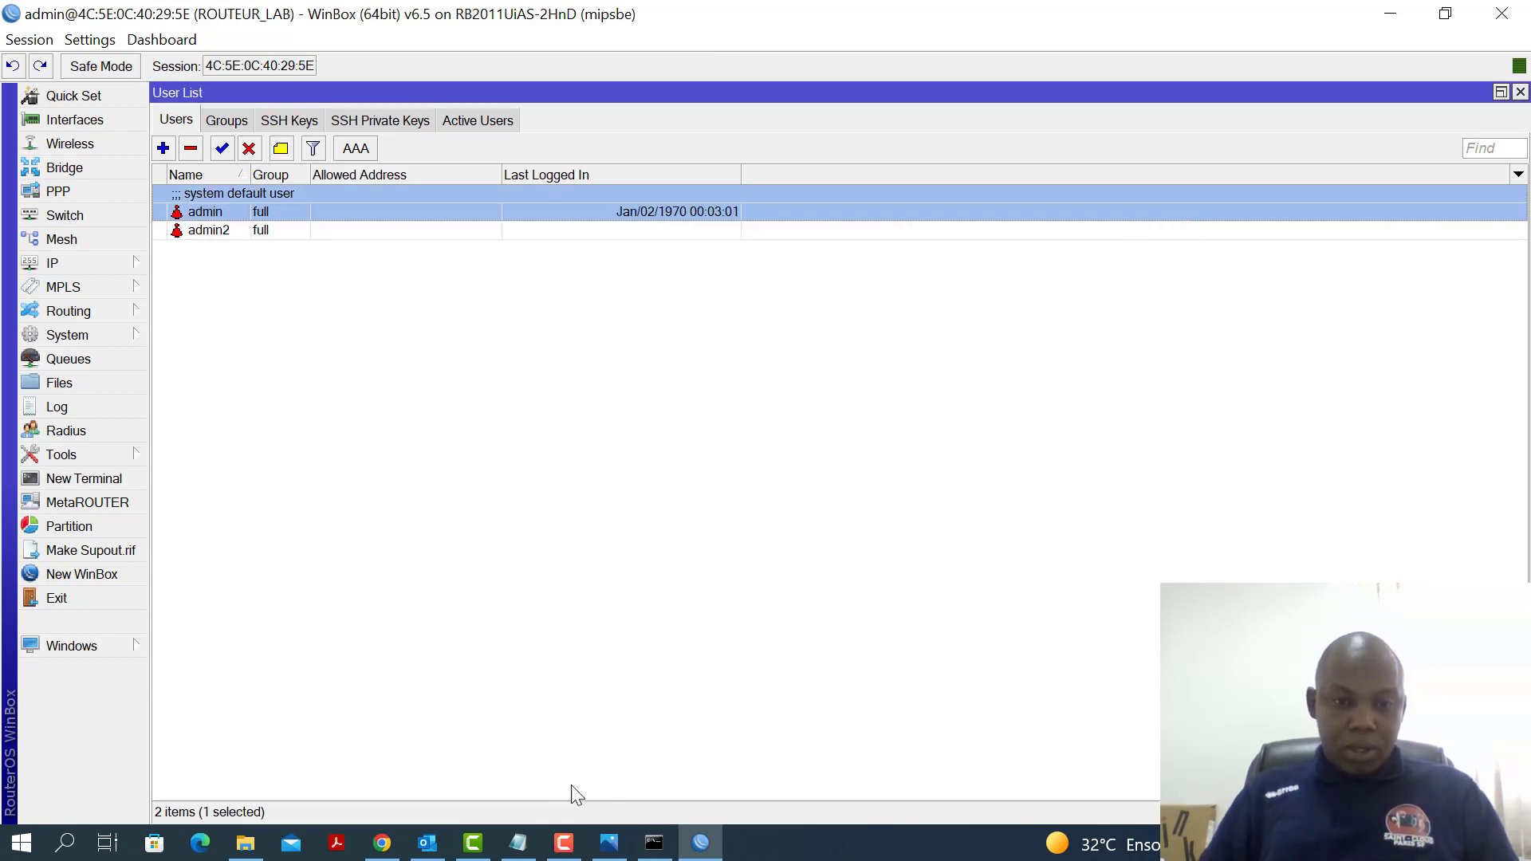
click(533, 845)
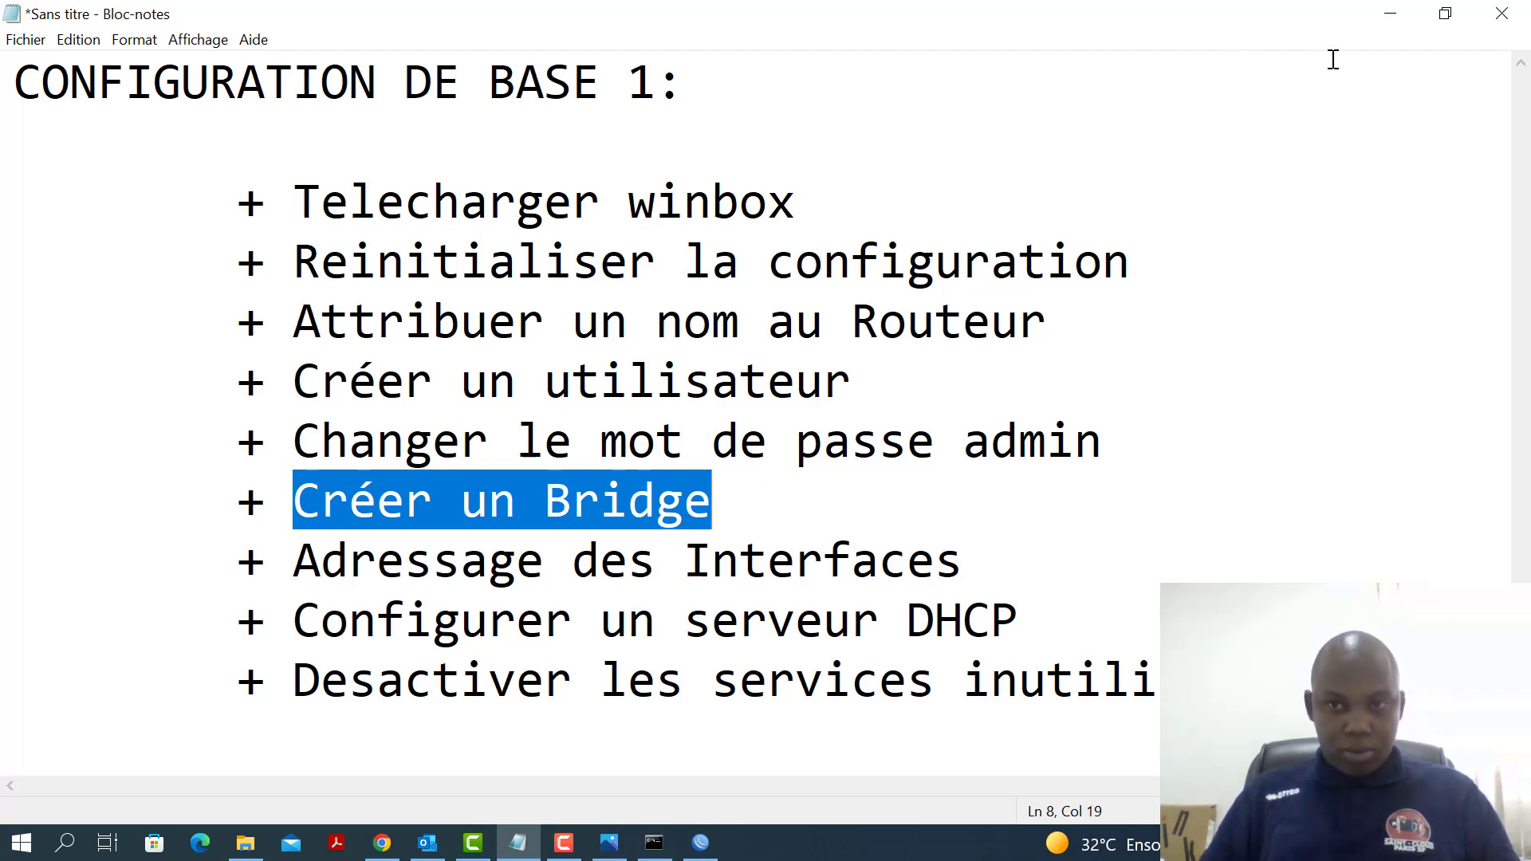
Minimize Notepad so WinBox's User List with admin and admin2 shows
click(1391, 18)
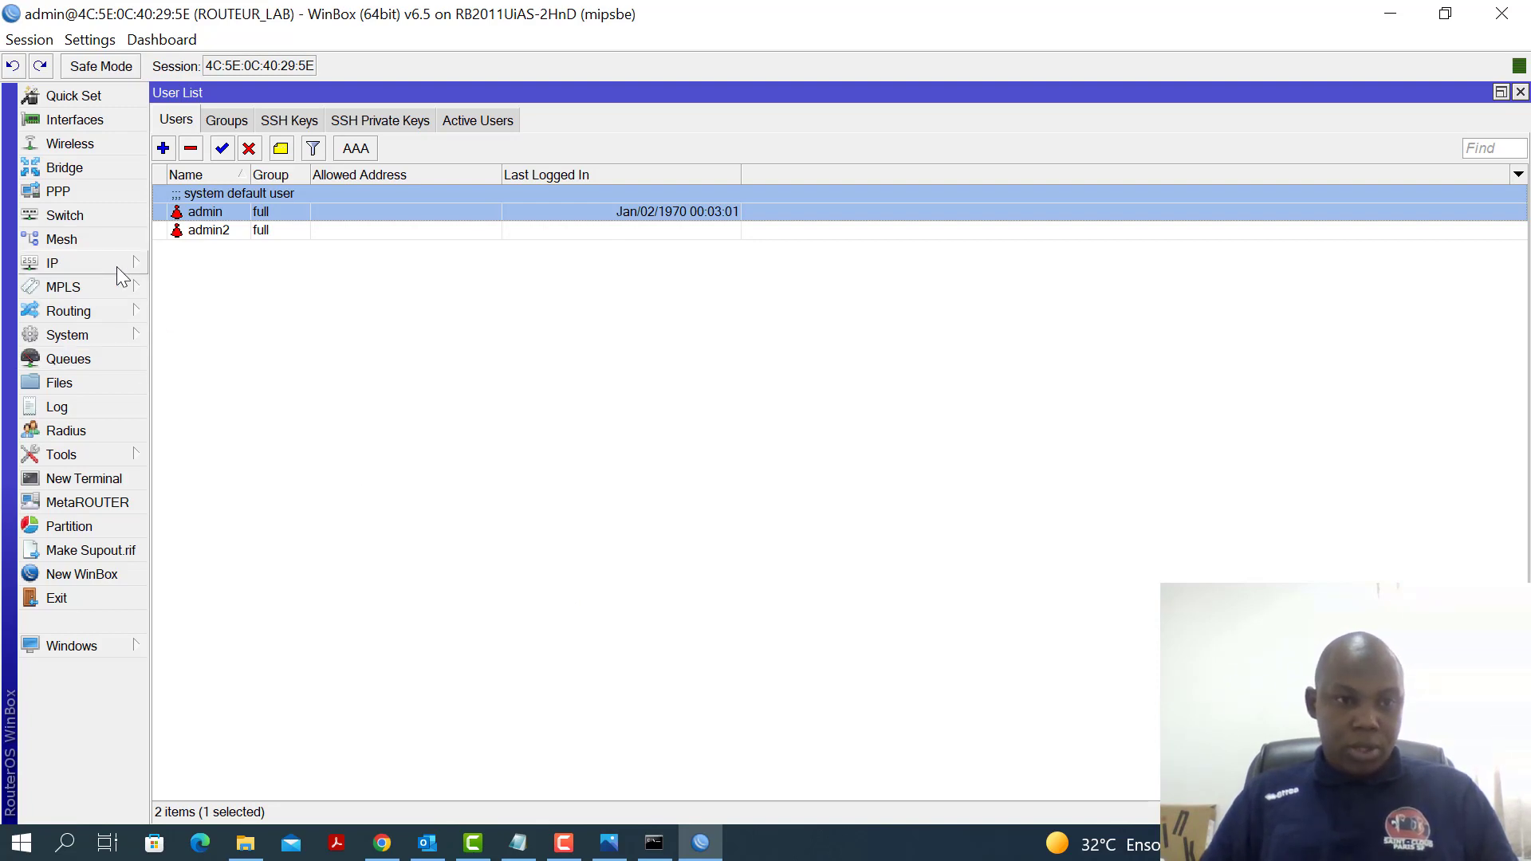
In IP > Addresses, add 192.168.10.1/24 on interface LAN1
click(81, 267)
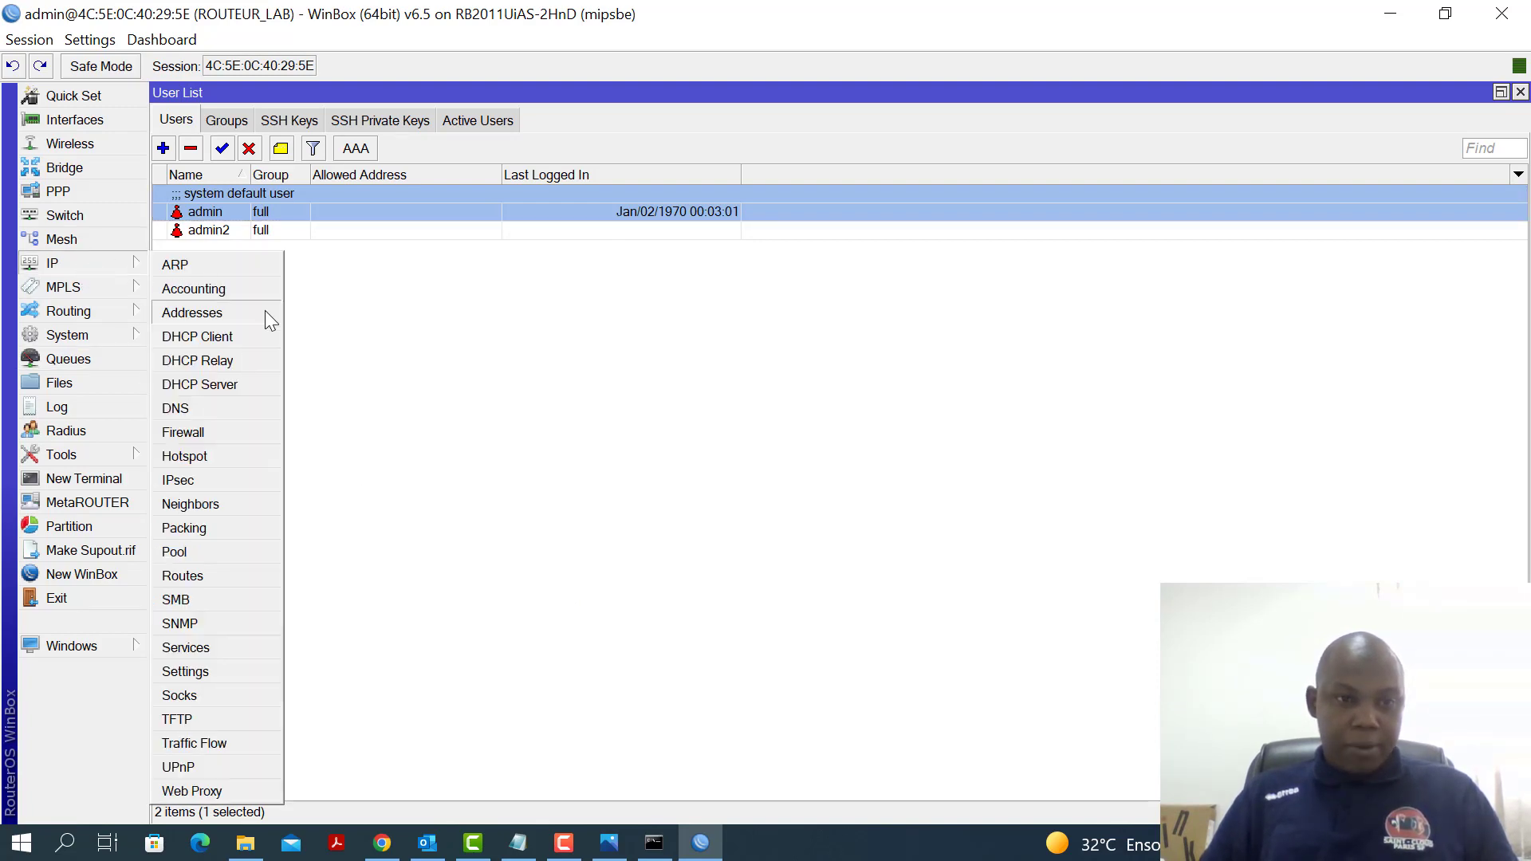
click(221, 323)
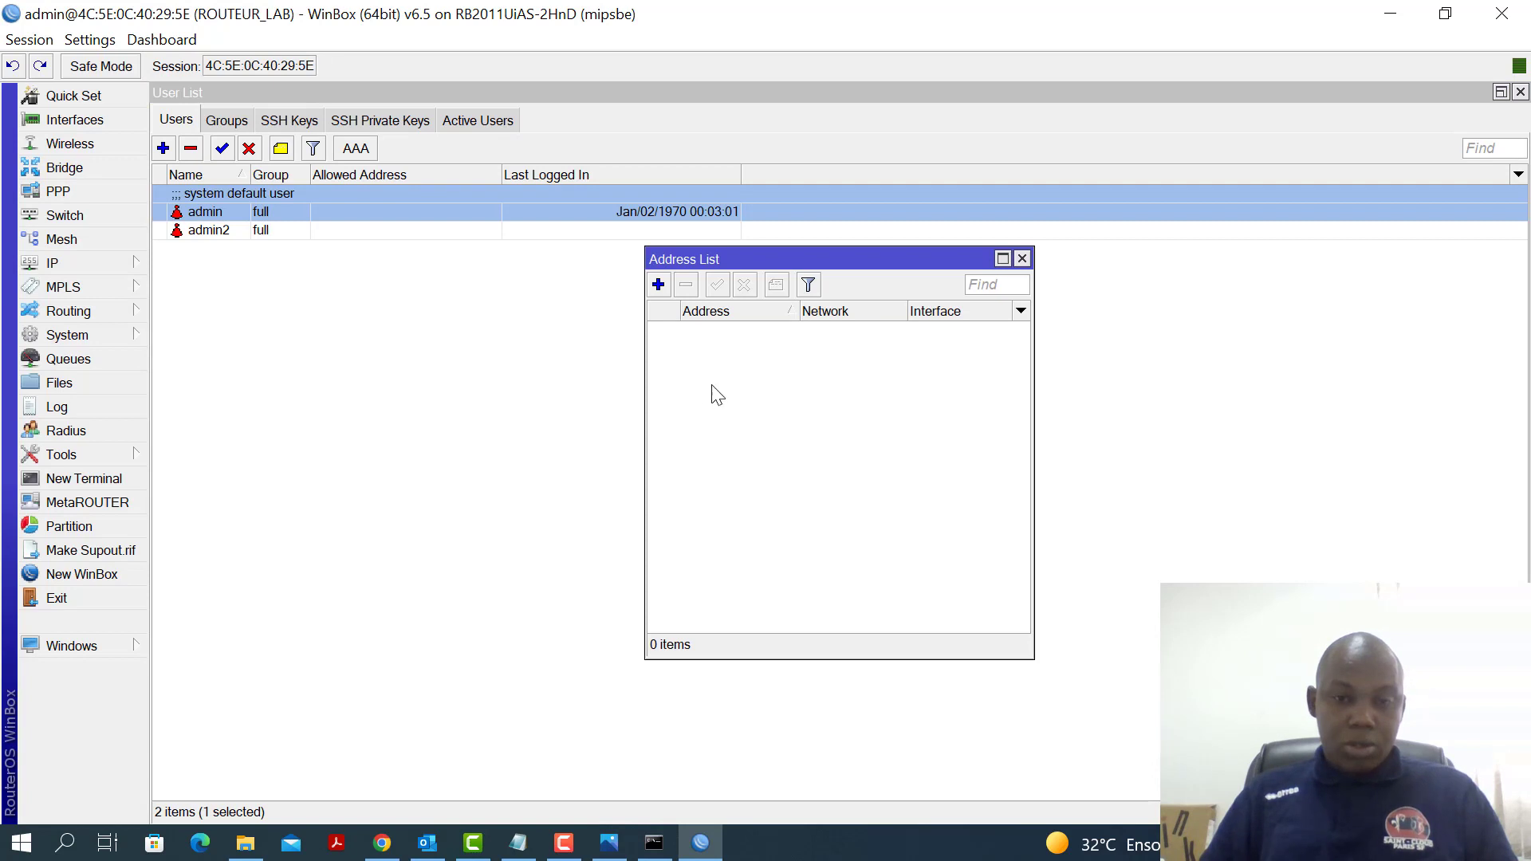
click(658, 285)
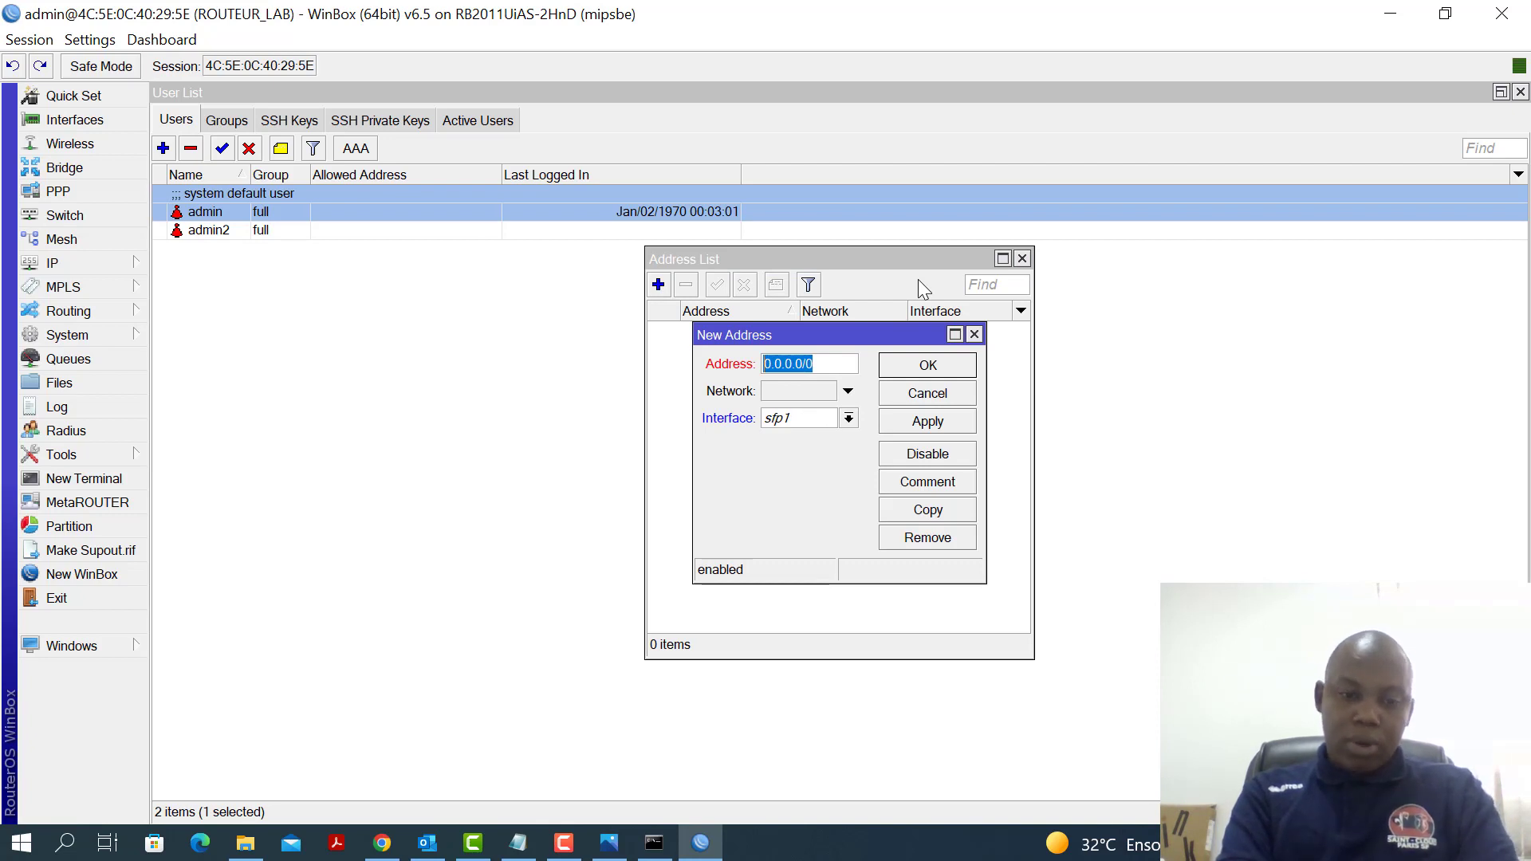
text(192.1)
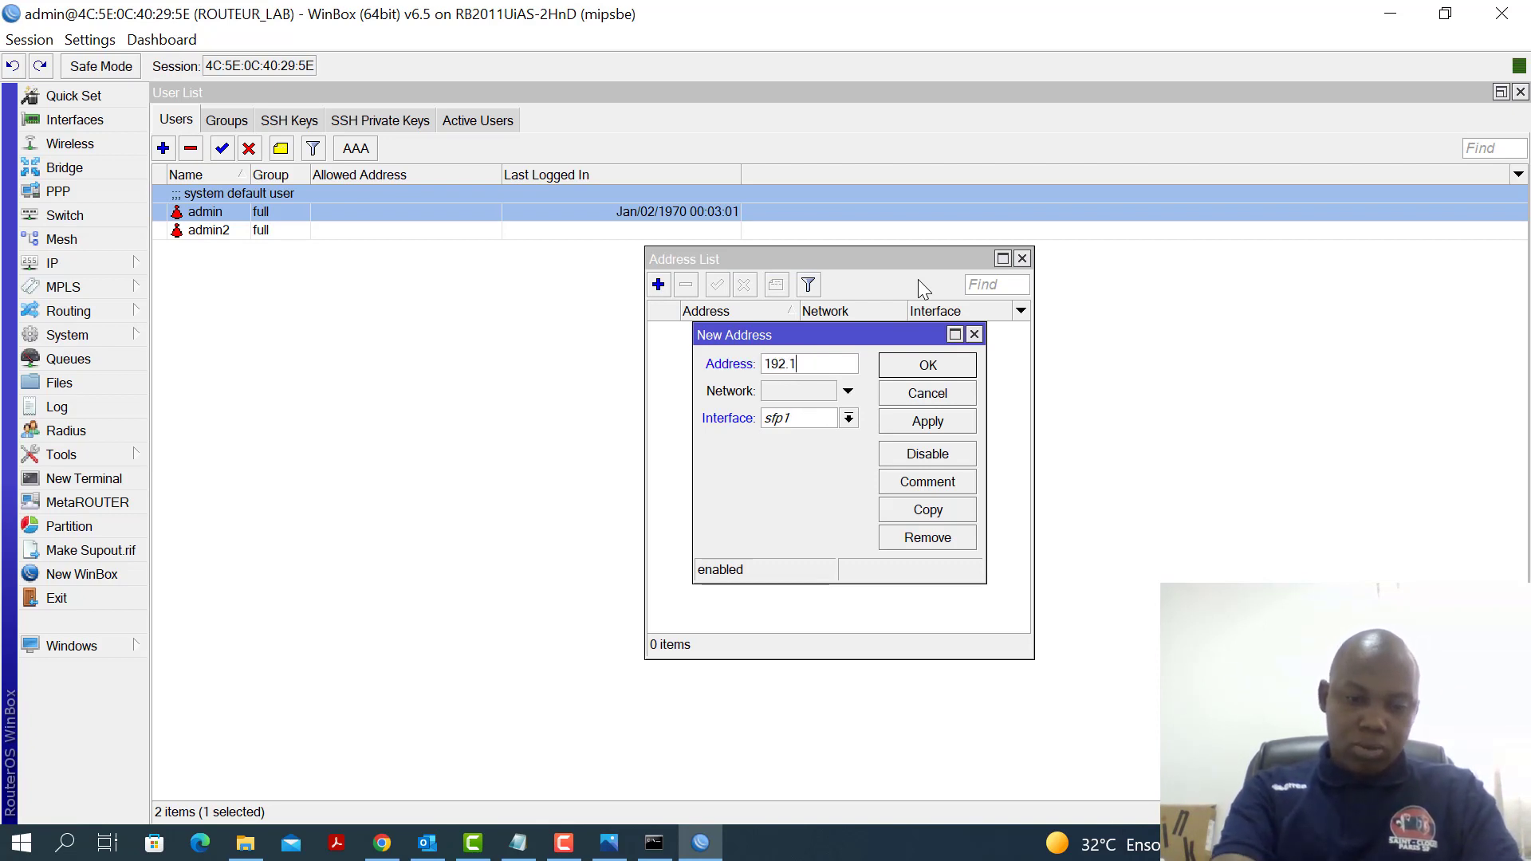
text(68.10.)
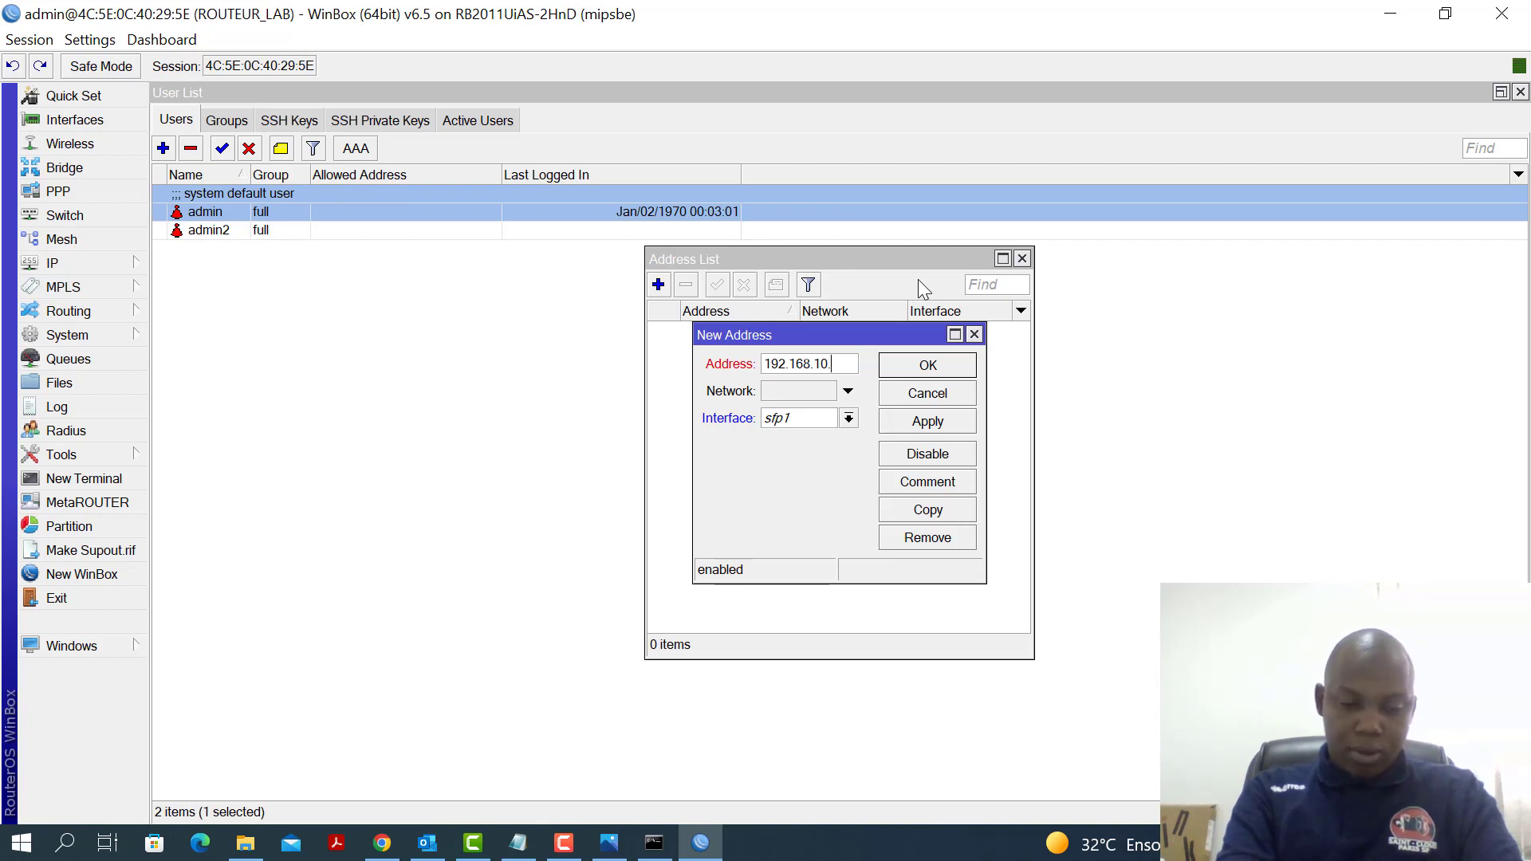
text(1/2)
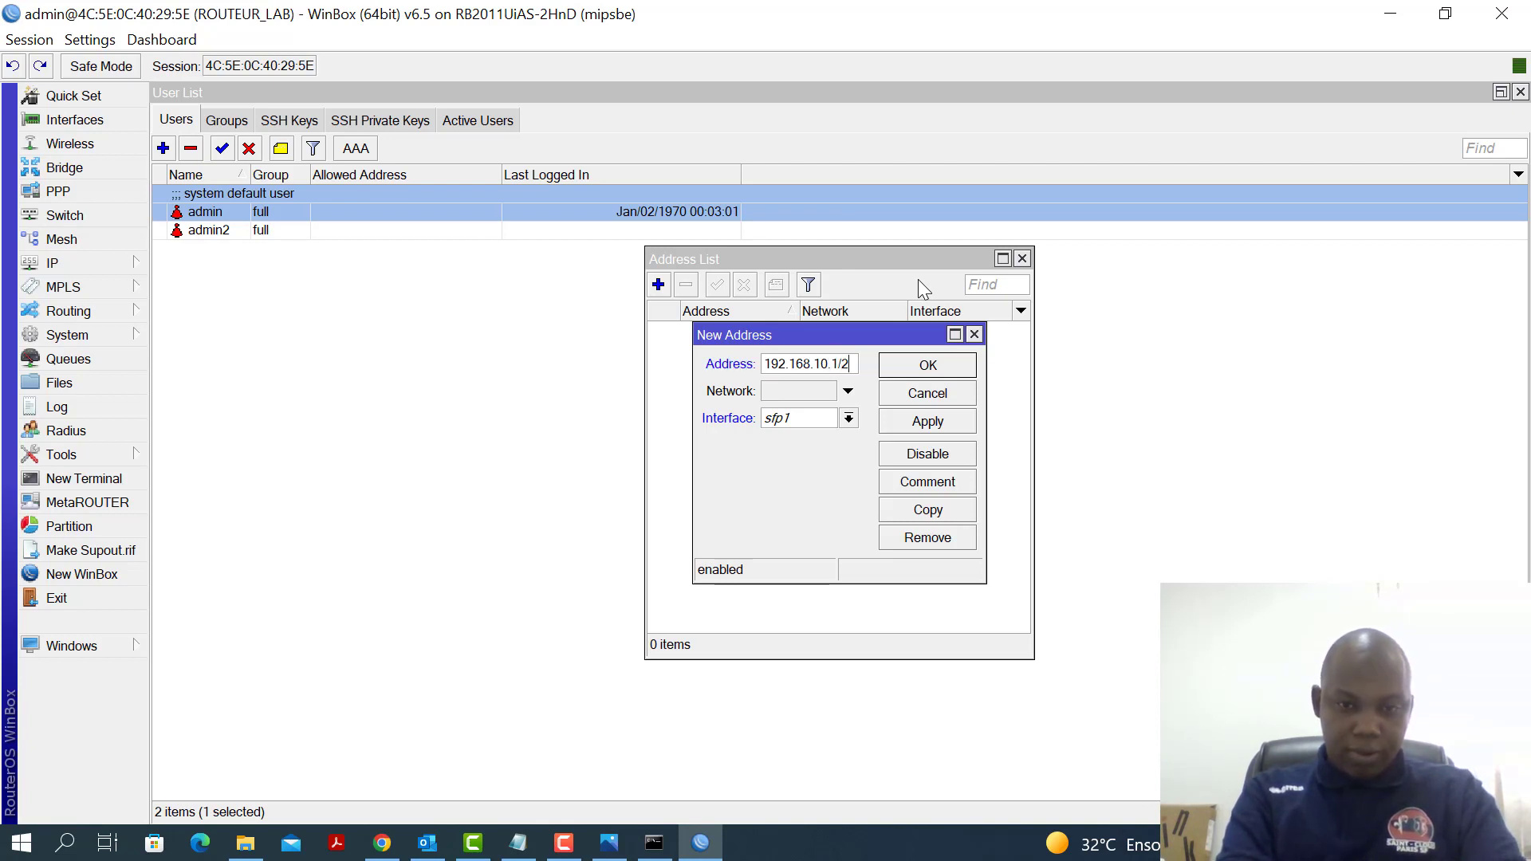
text(4)
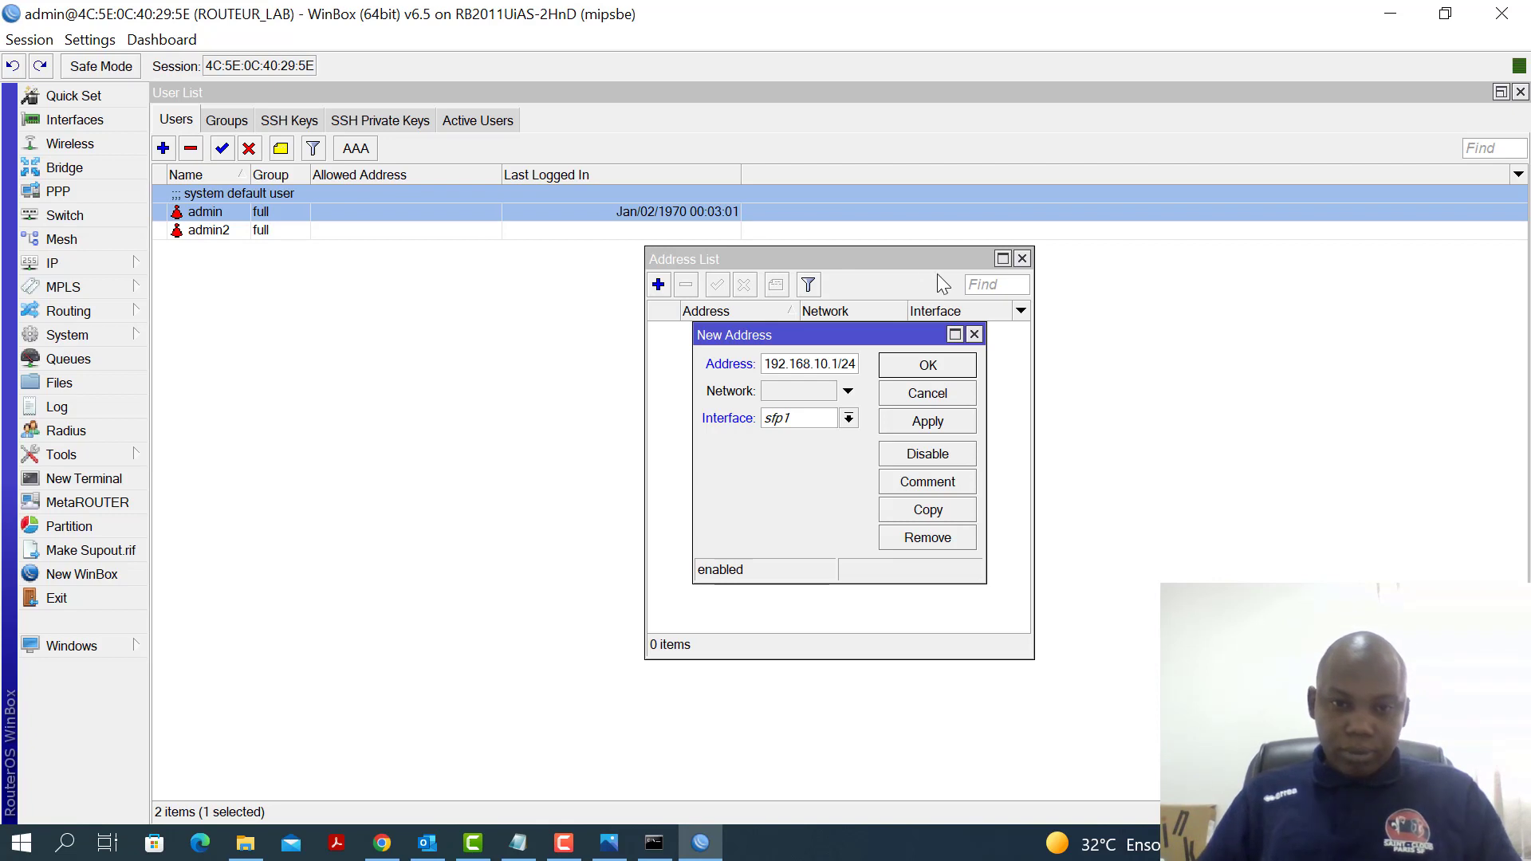
click(848, 419)
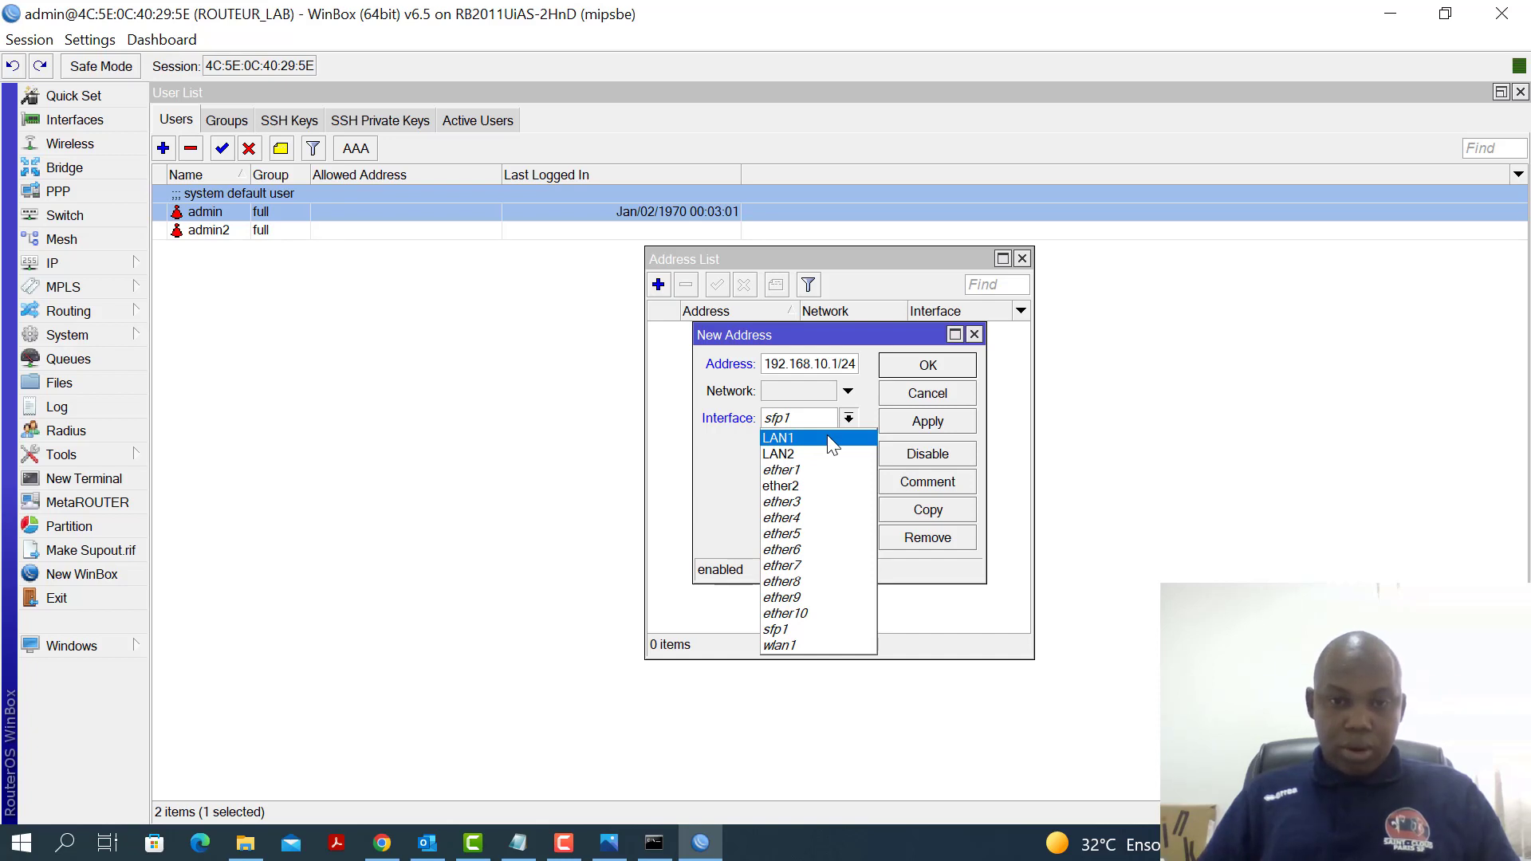
click(824, 440)
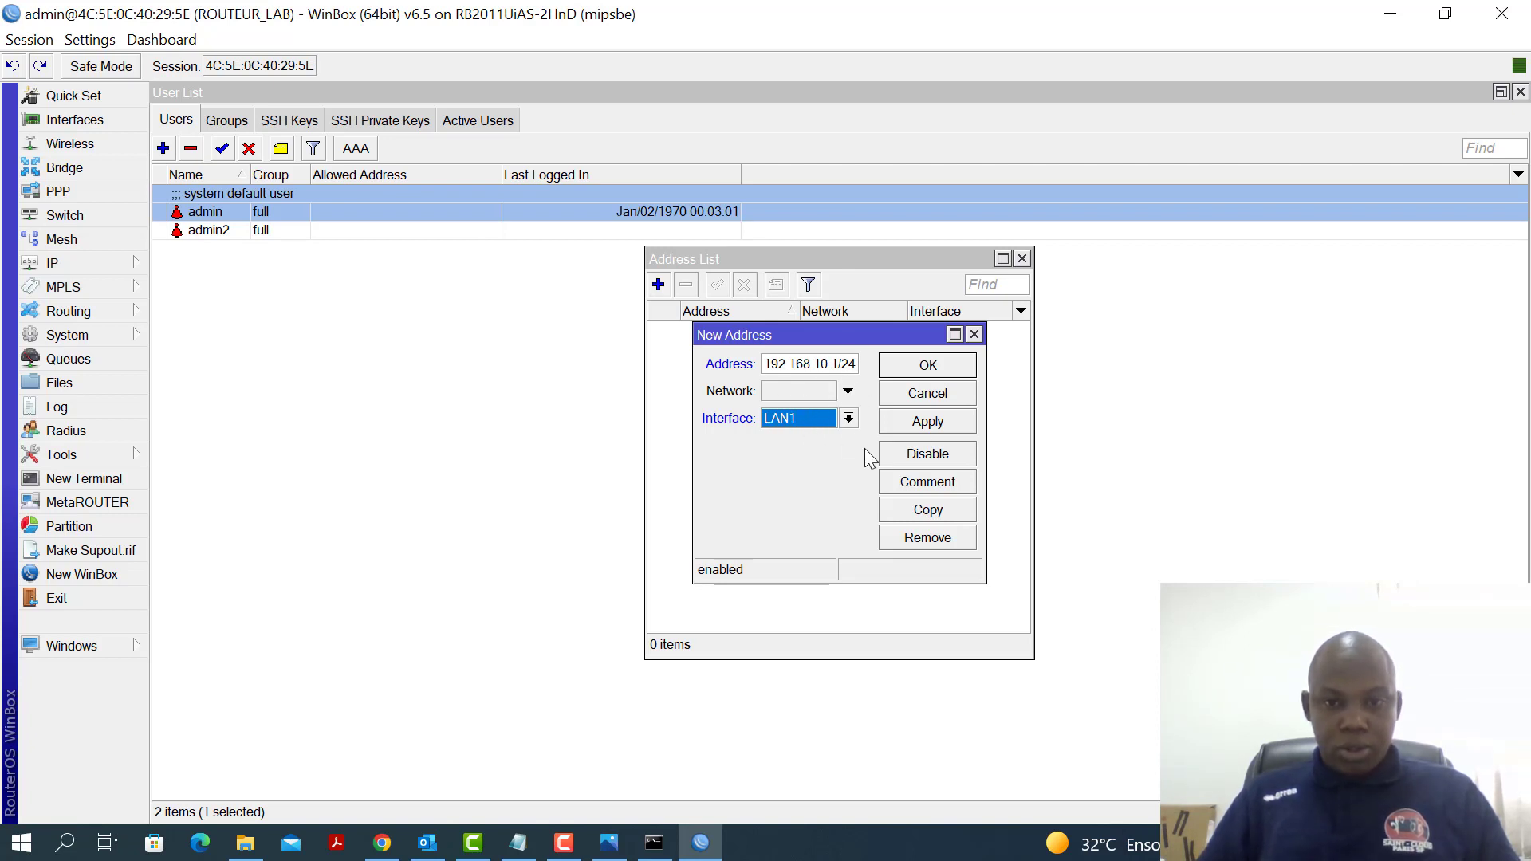
click(912, 423)
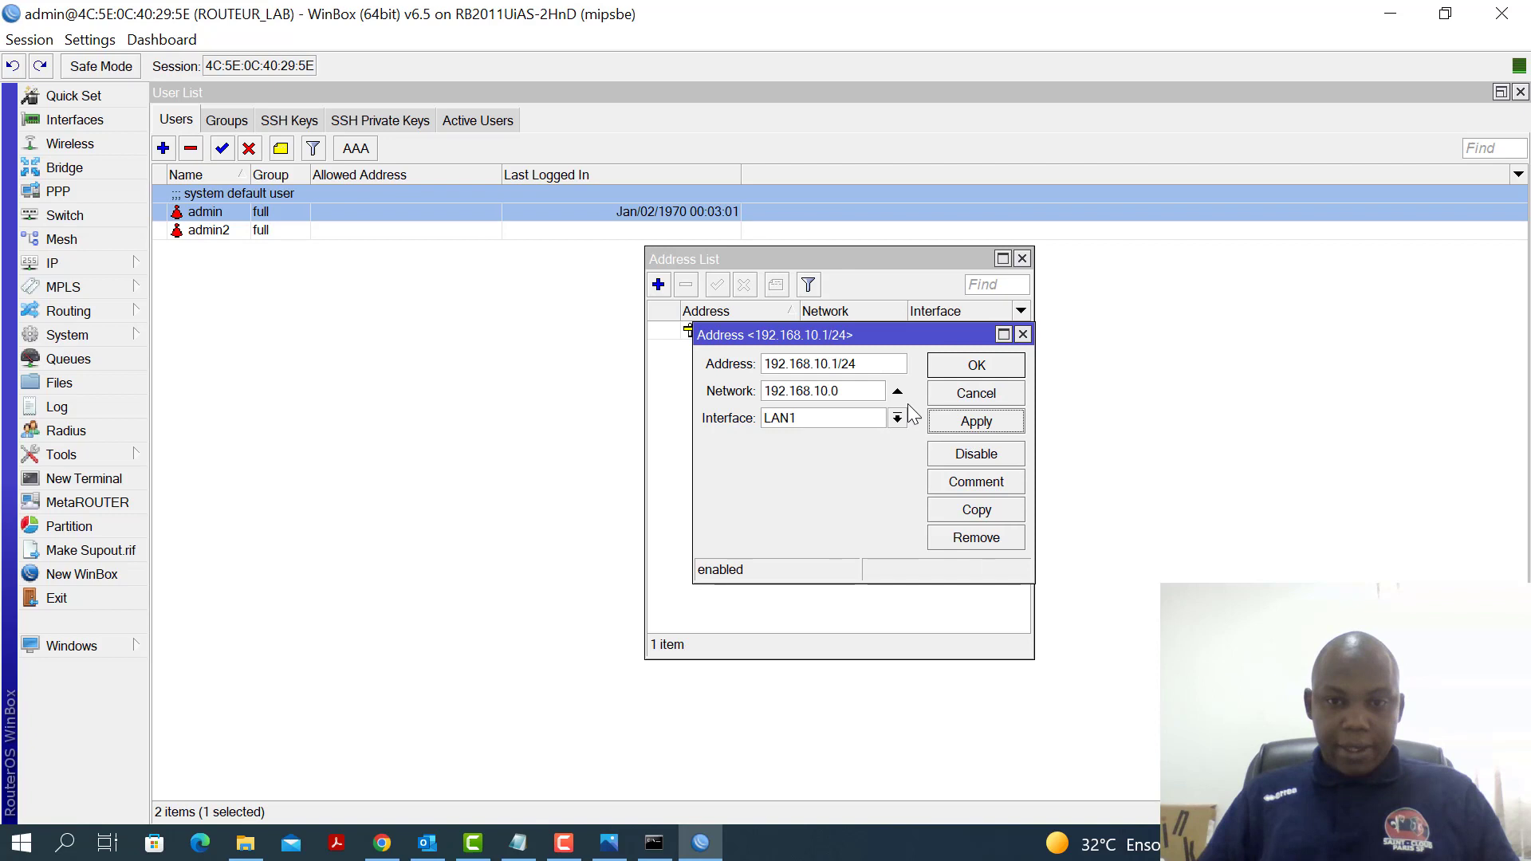
click(973, 369)
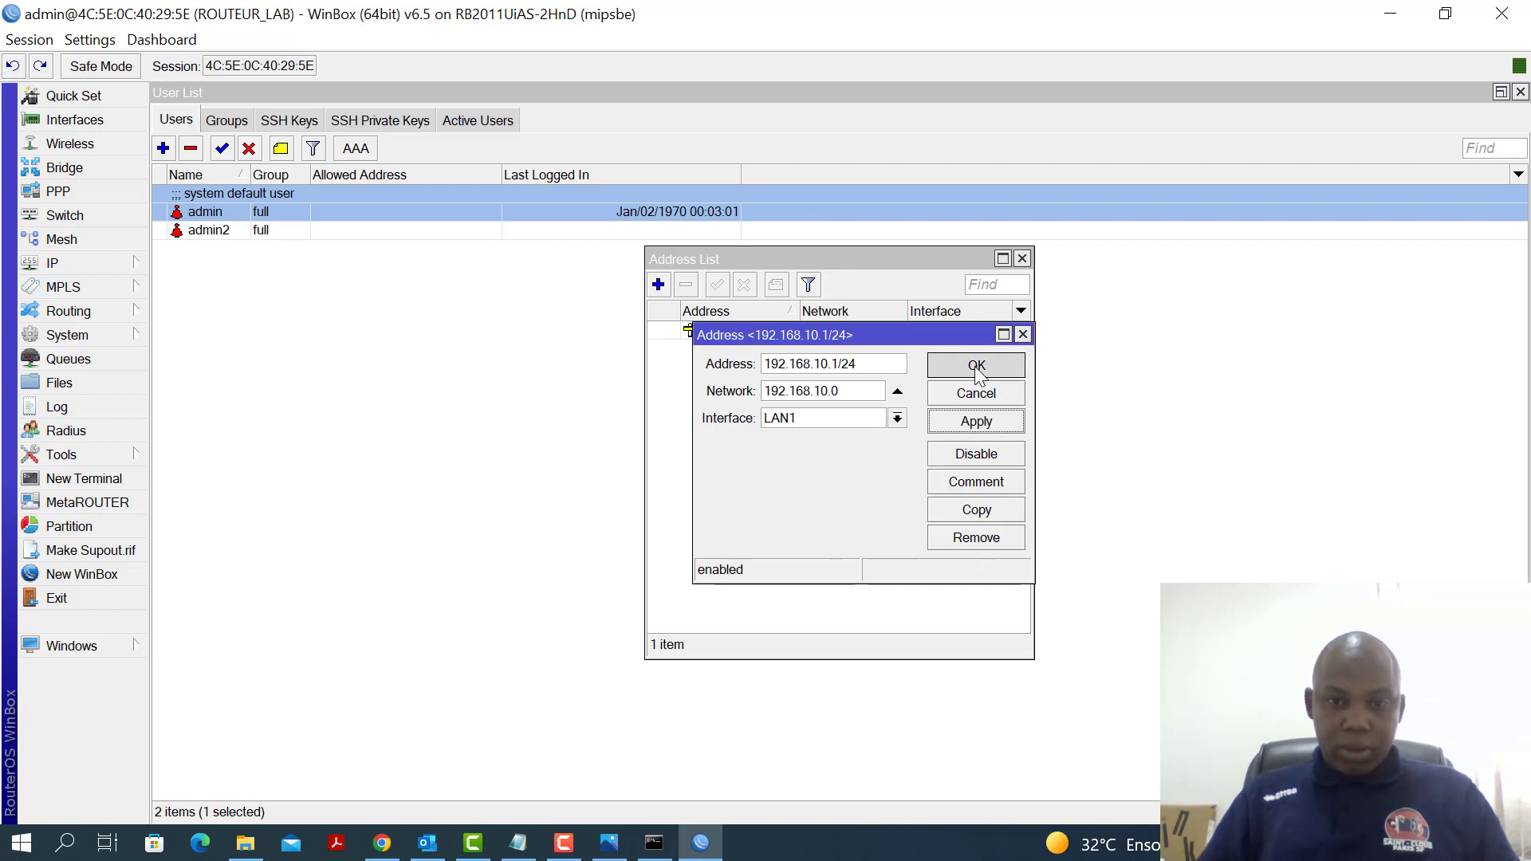
Add a second address, 192.168.20.1/24, on interface LAN2
click(658, 285)
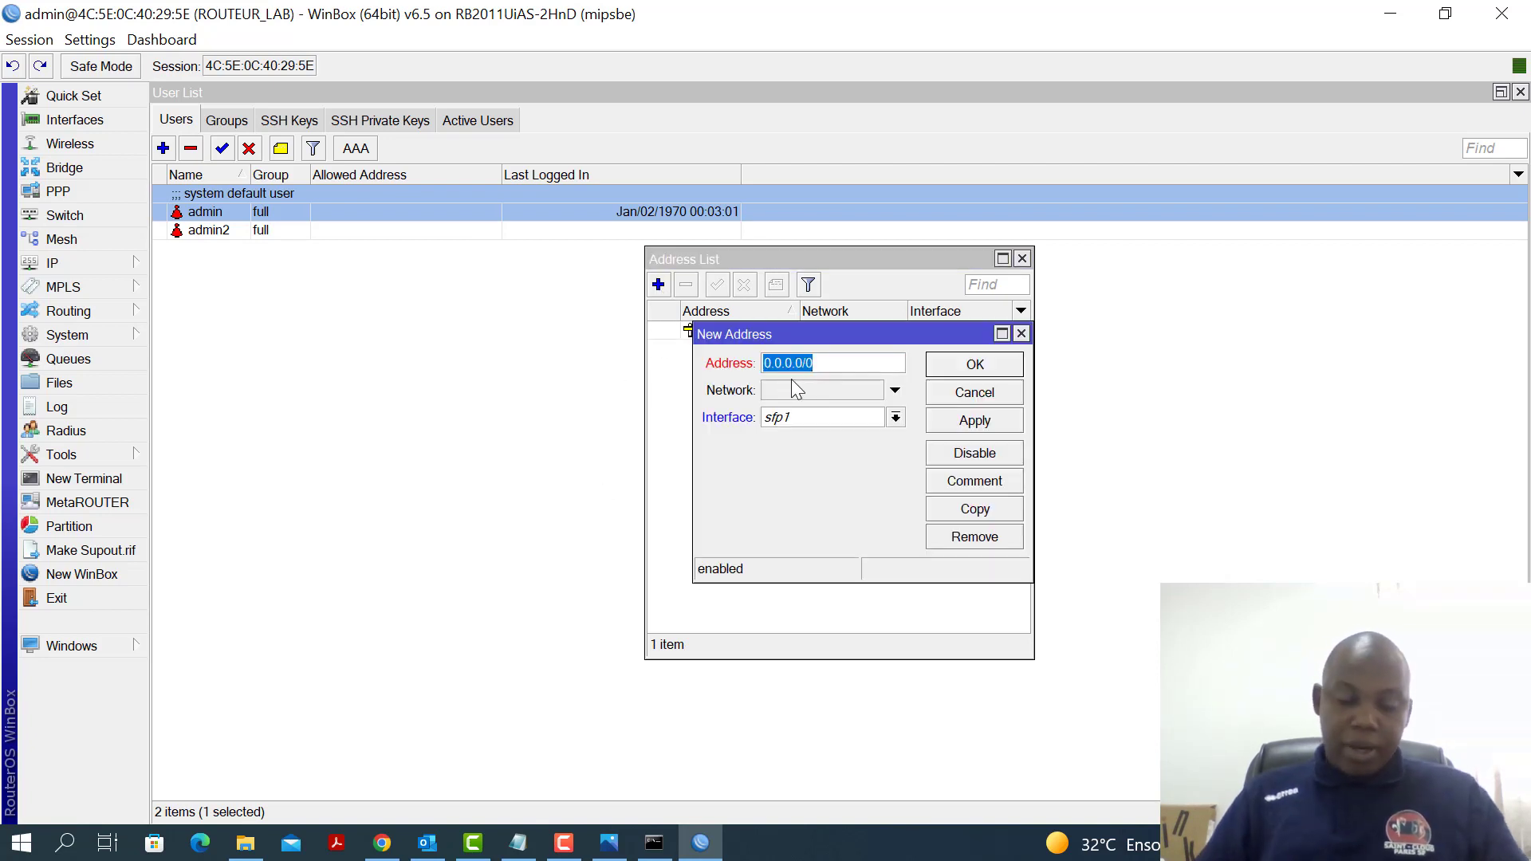
text(19)
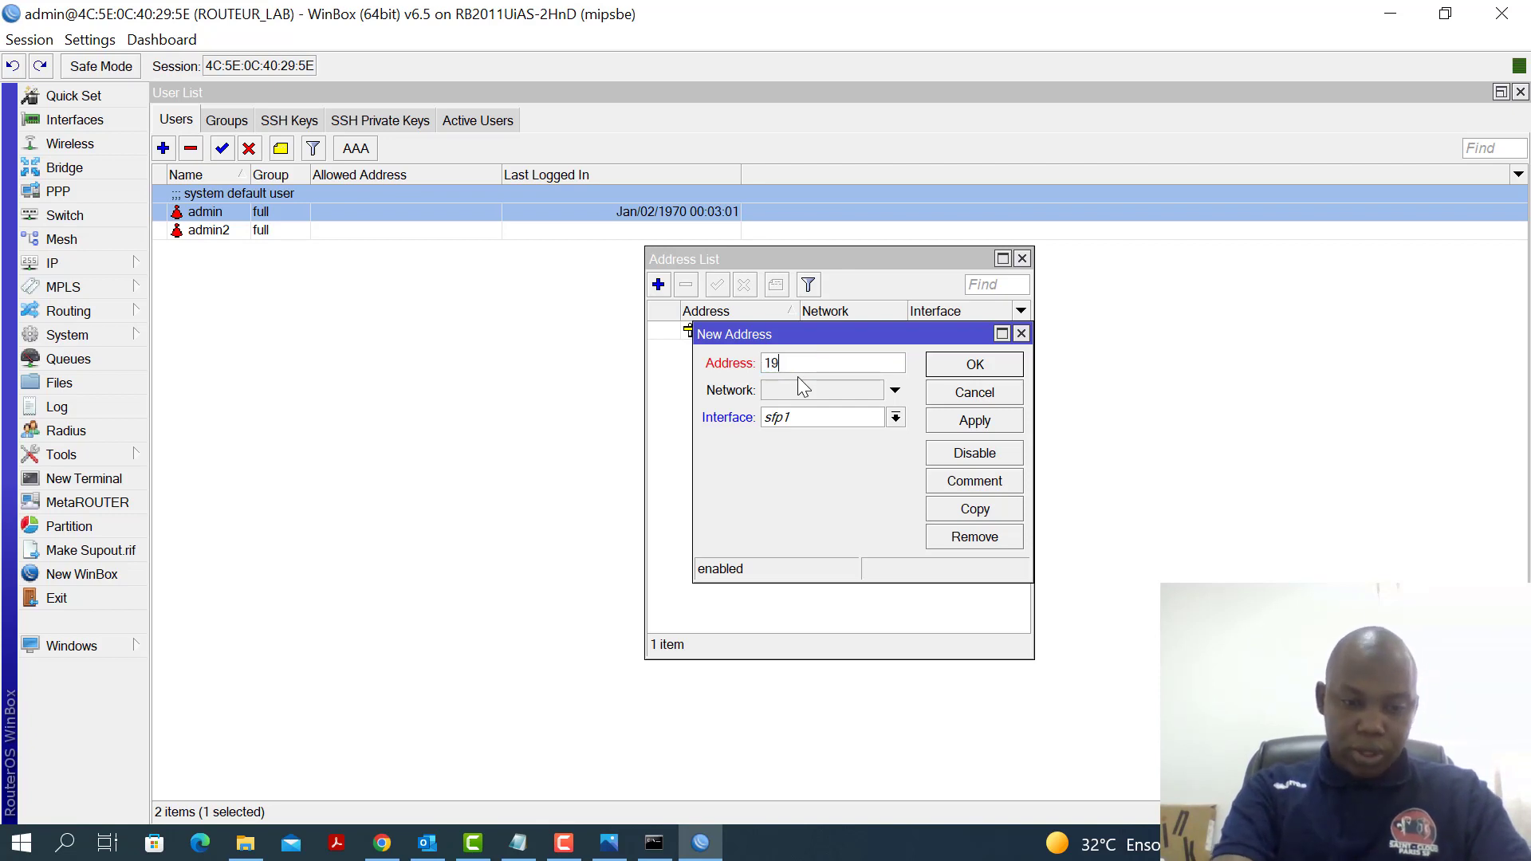
text(2.168)
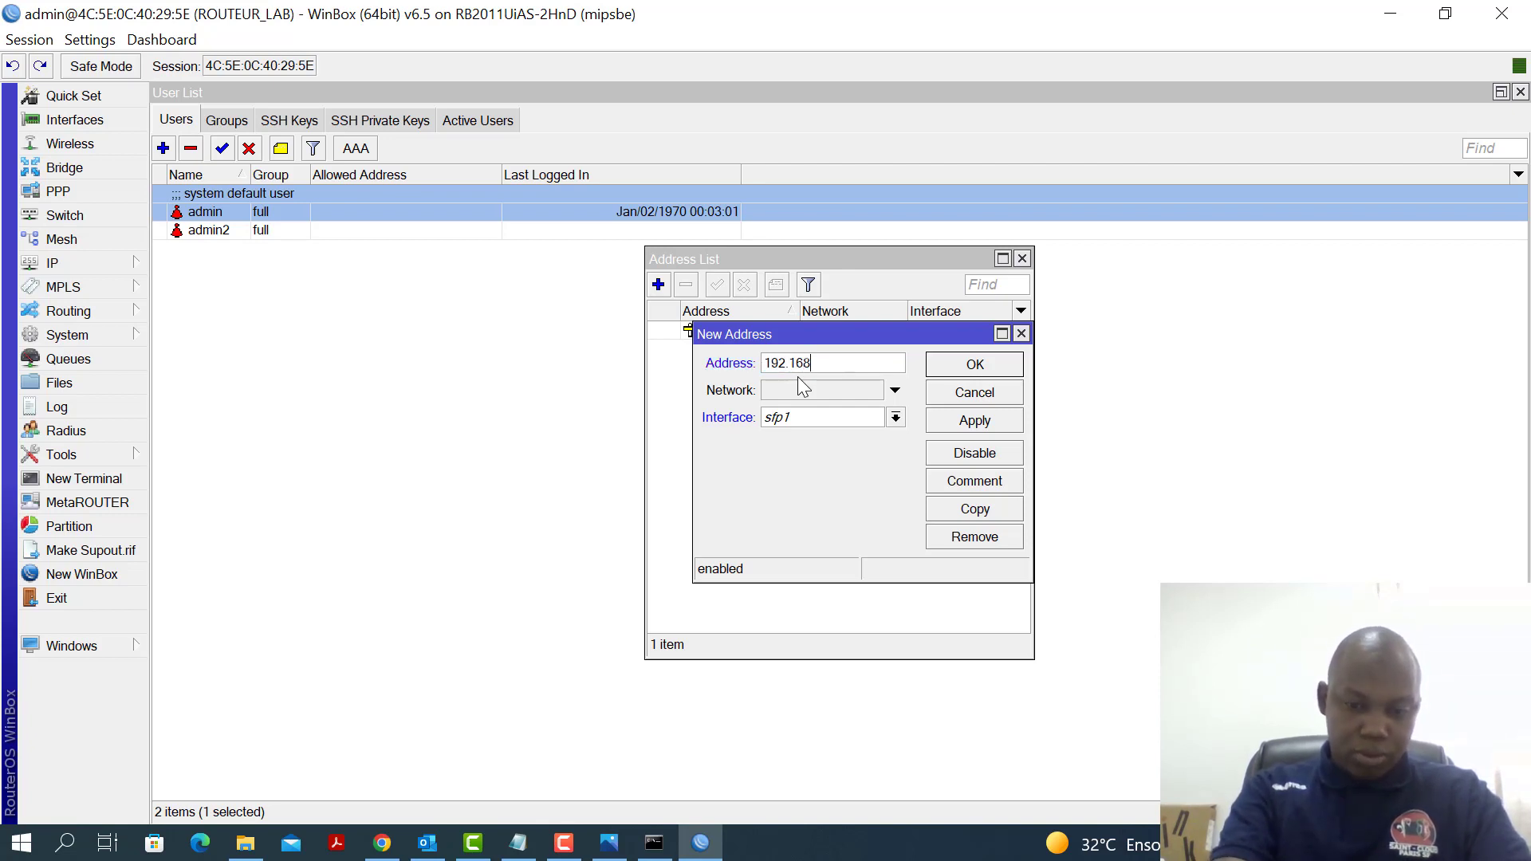
text(.20.)
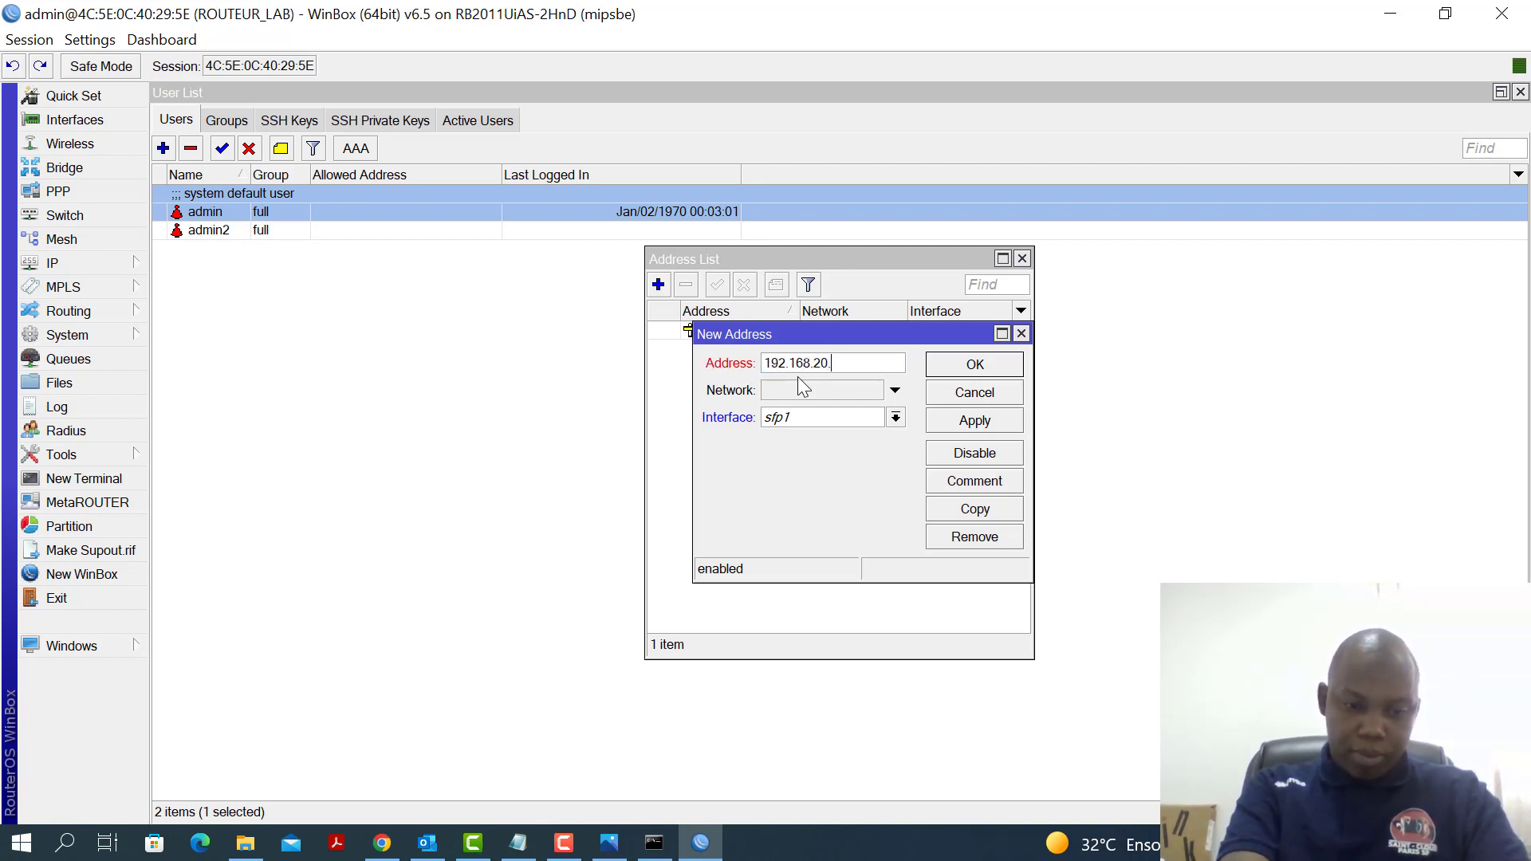
text(1/24)
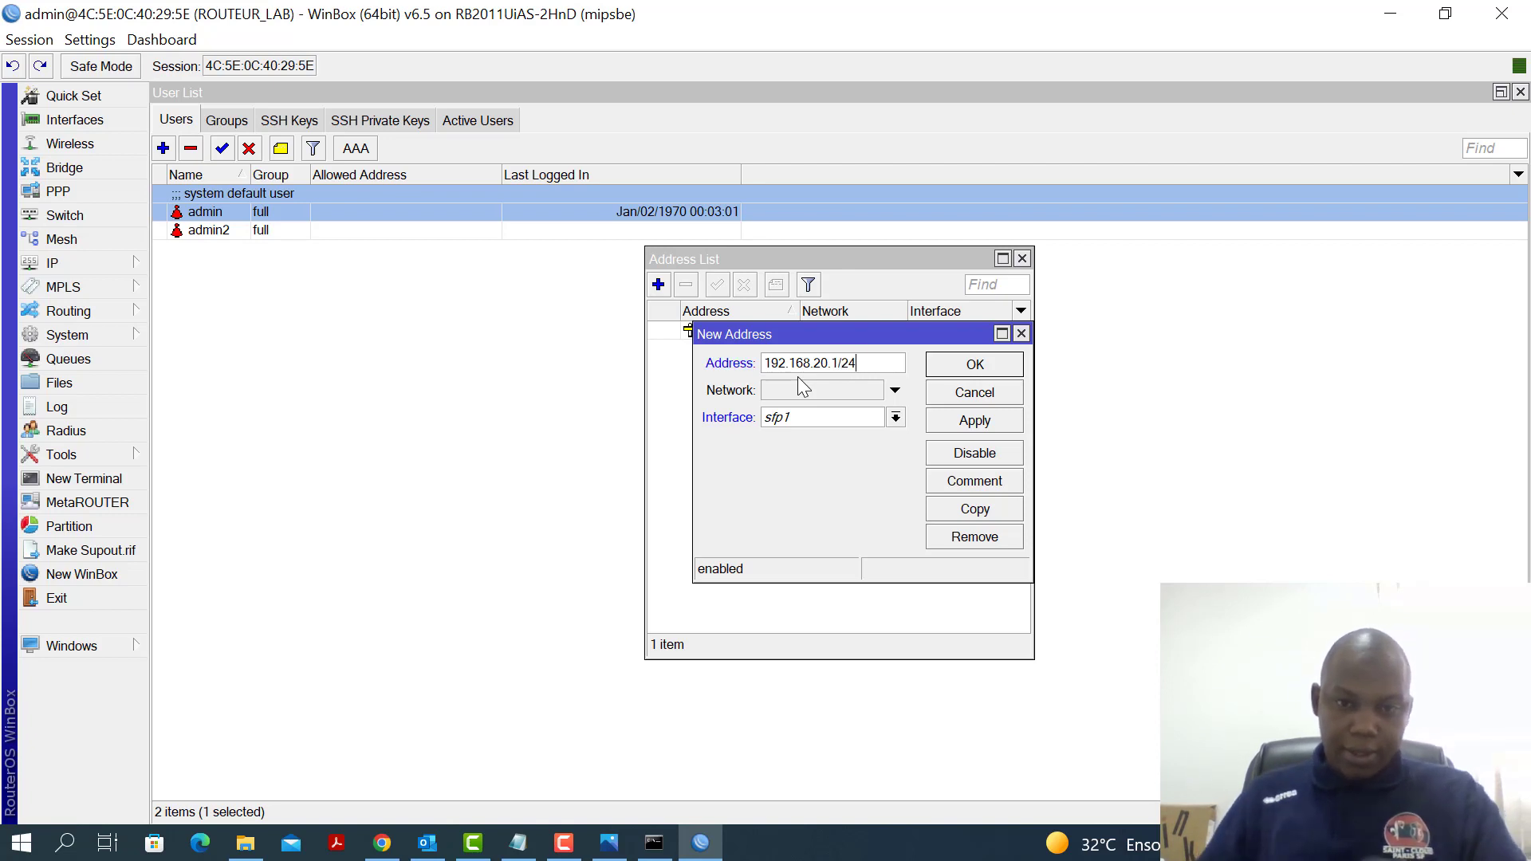
click(896, 418)
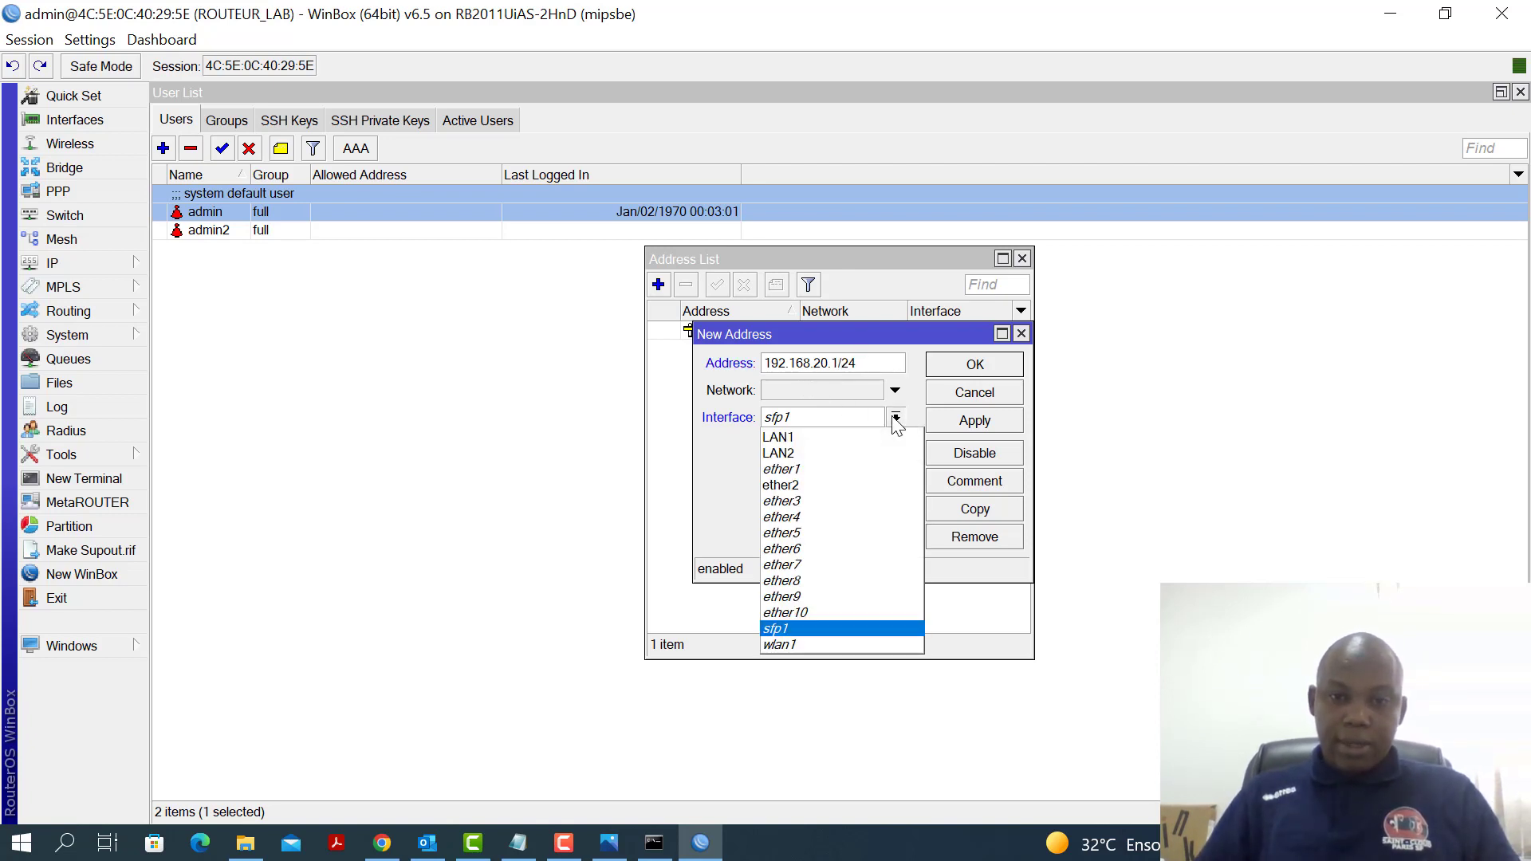
click(830, 452)
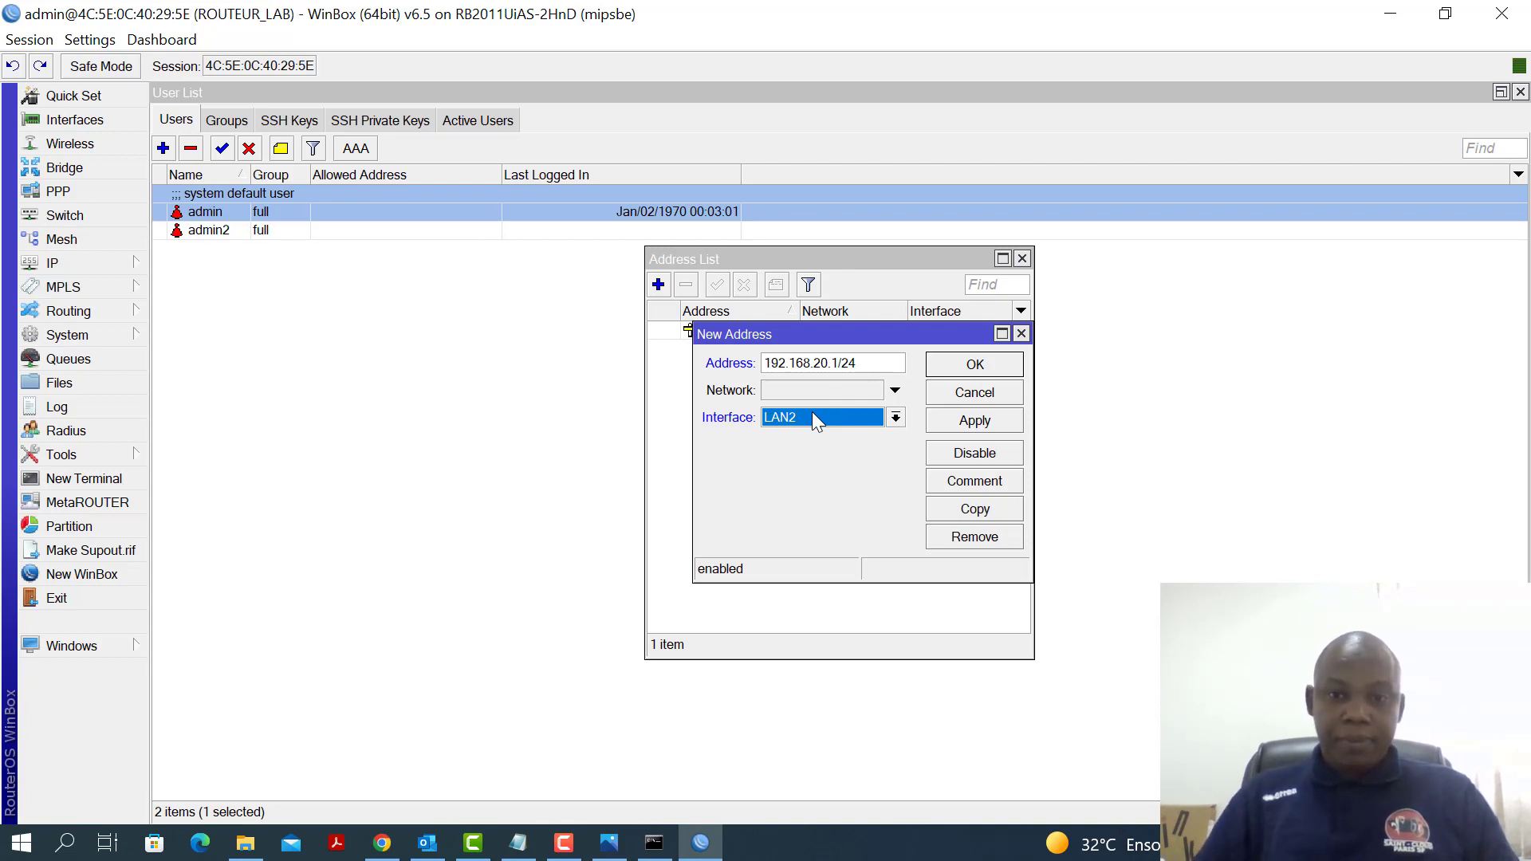
click(980, 428)
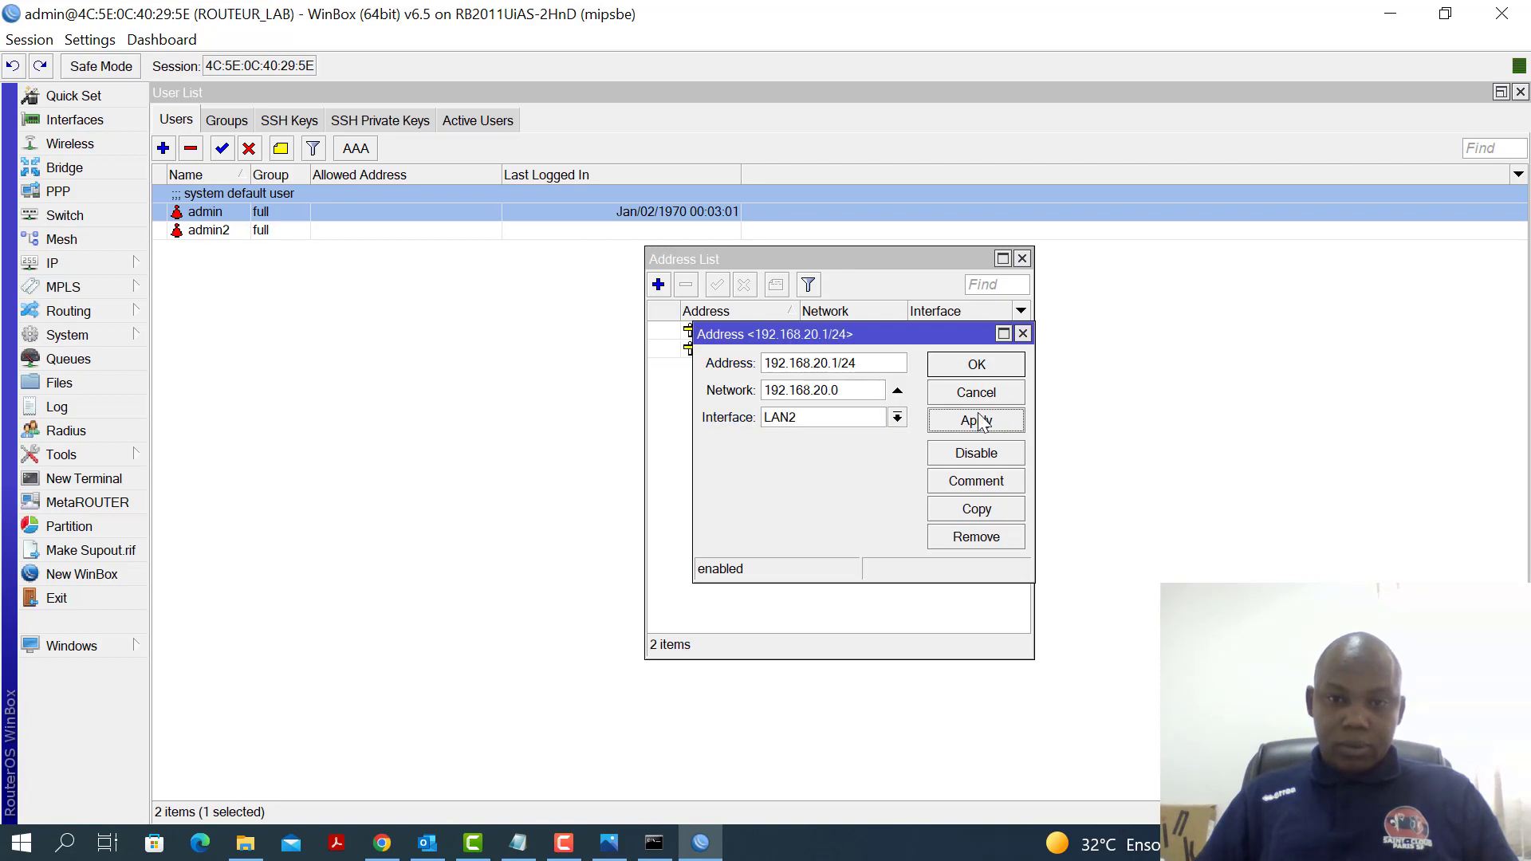
click(979, 369)
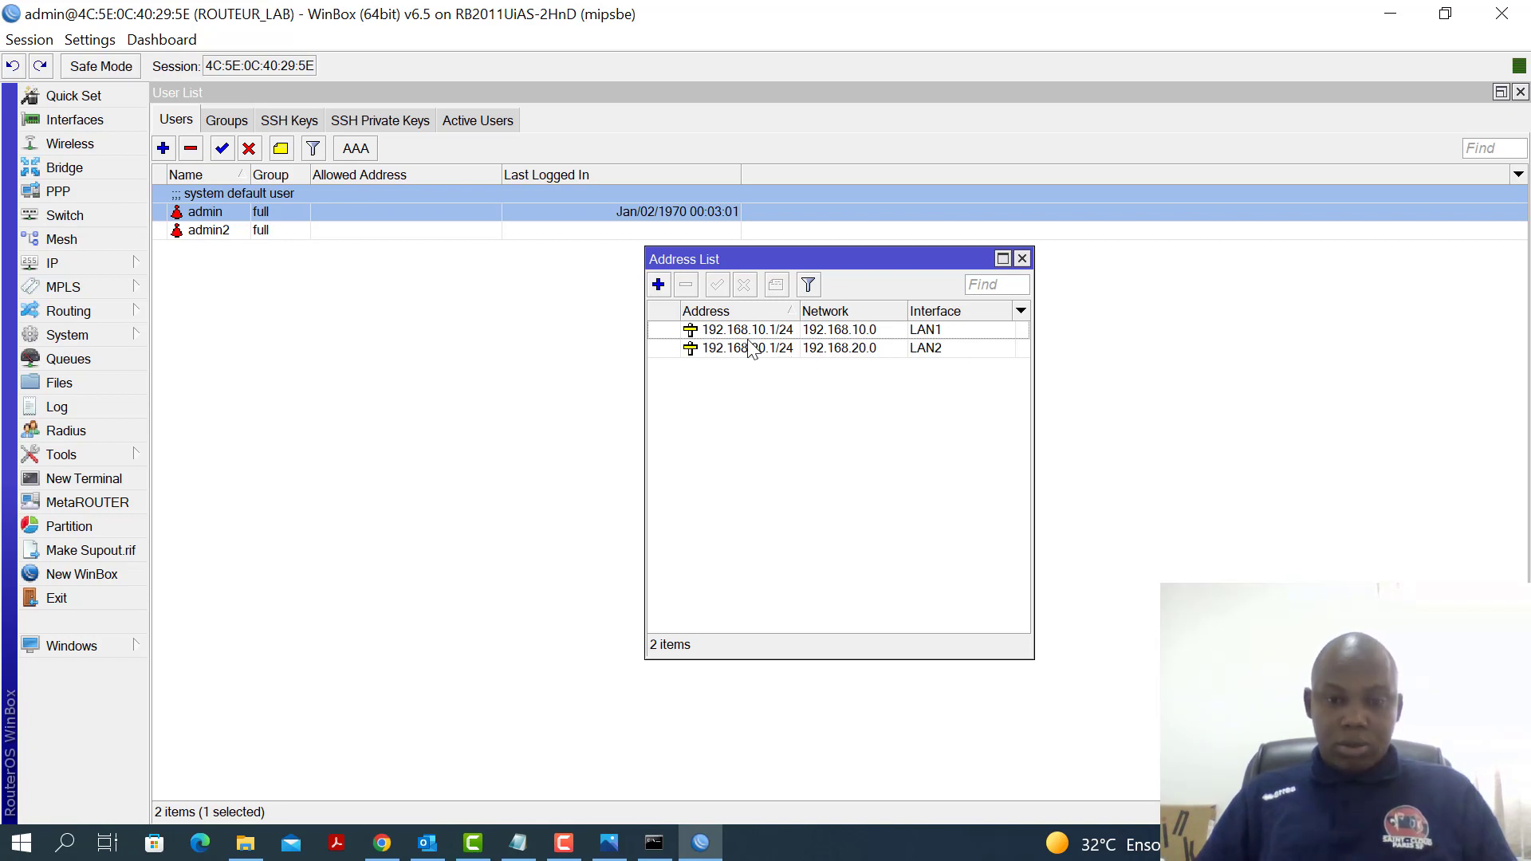
mouse_move(750, 345)
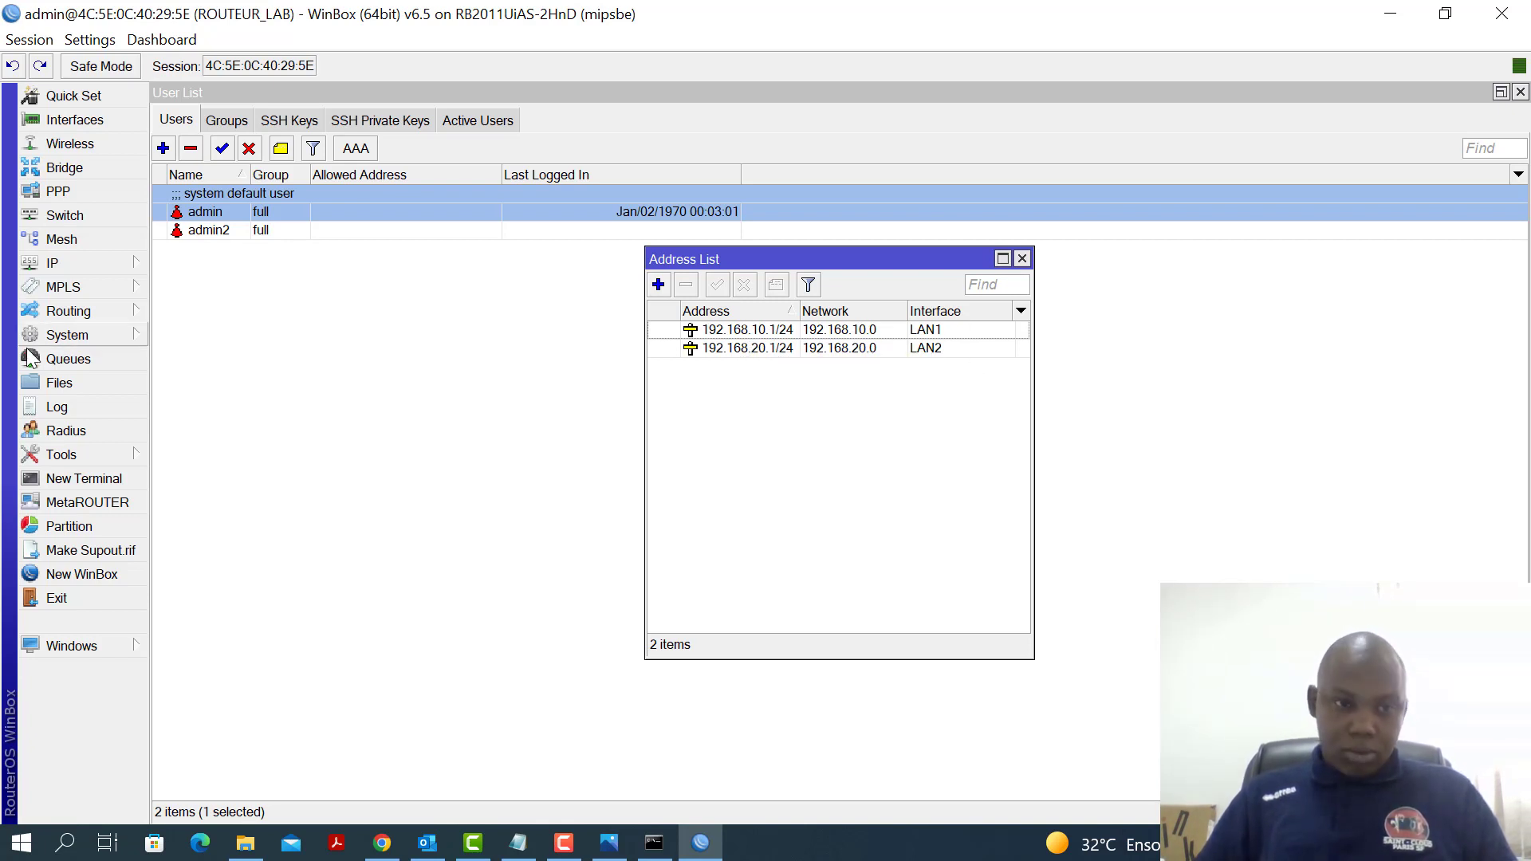
click(115, 266)
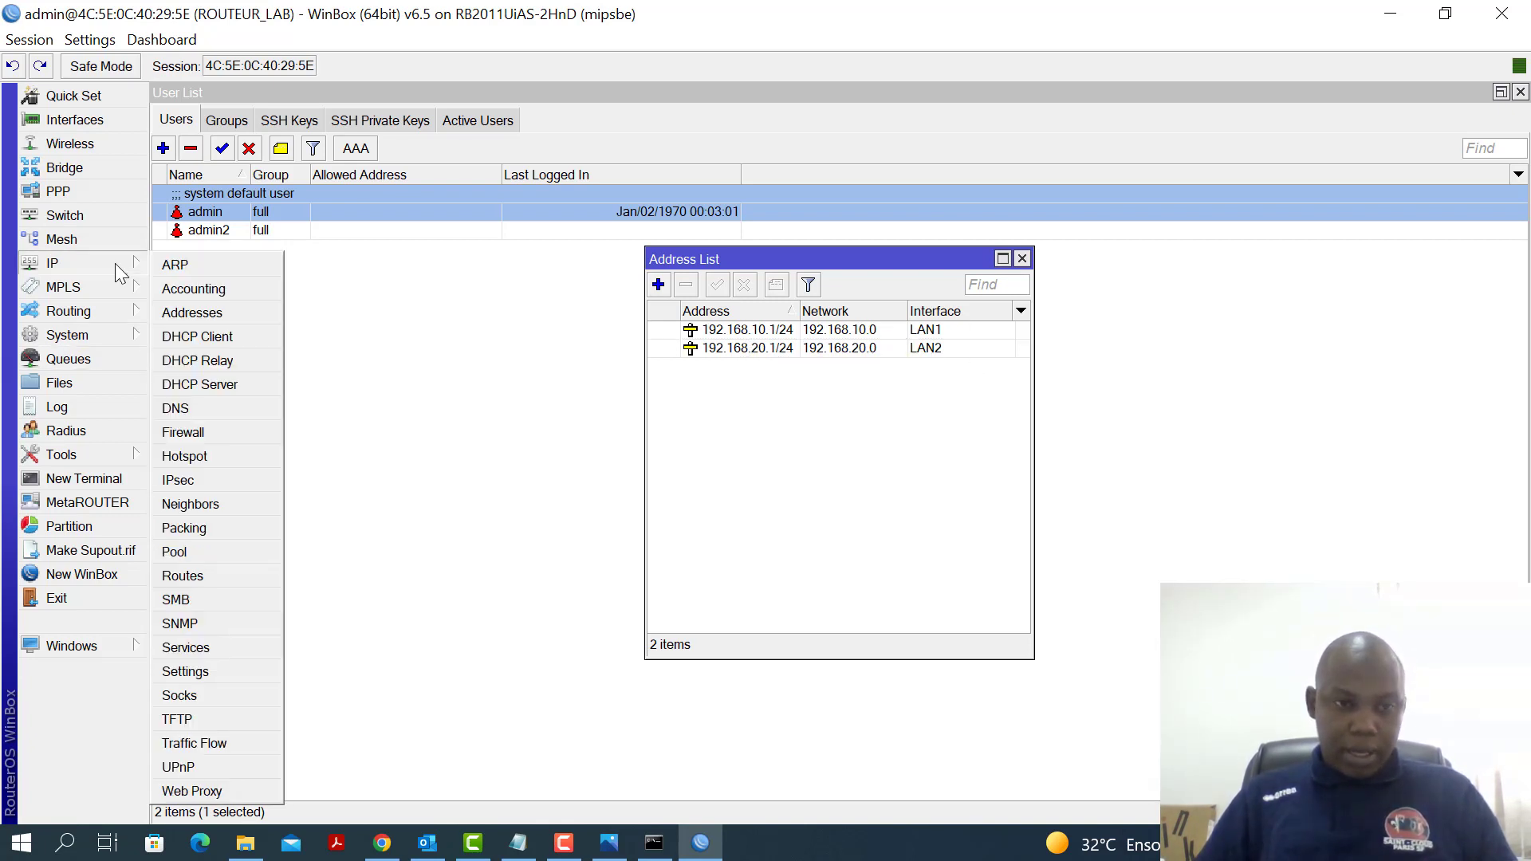
Start a new address 41.193.77.33/24 on interface ether1
click(188, 318)
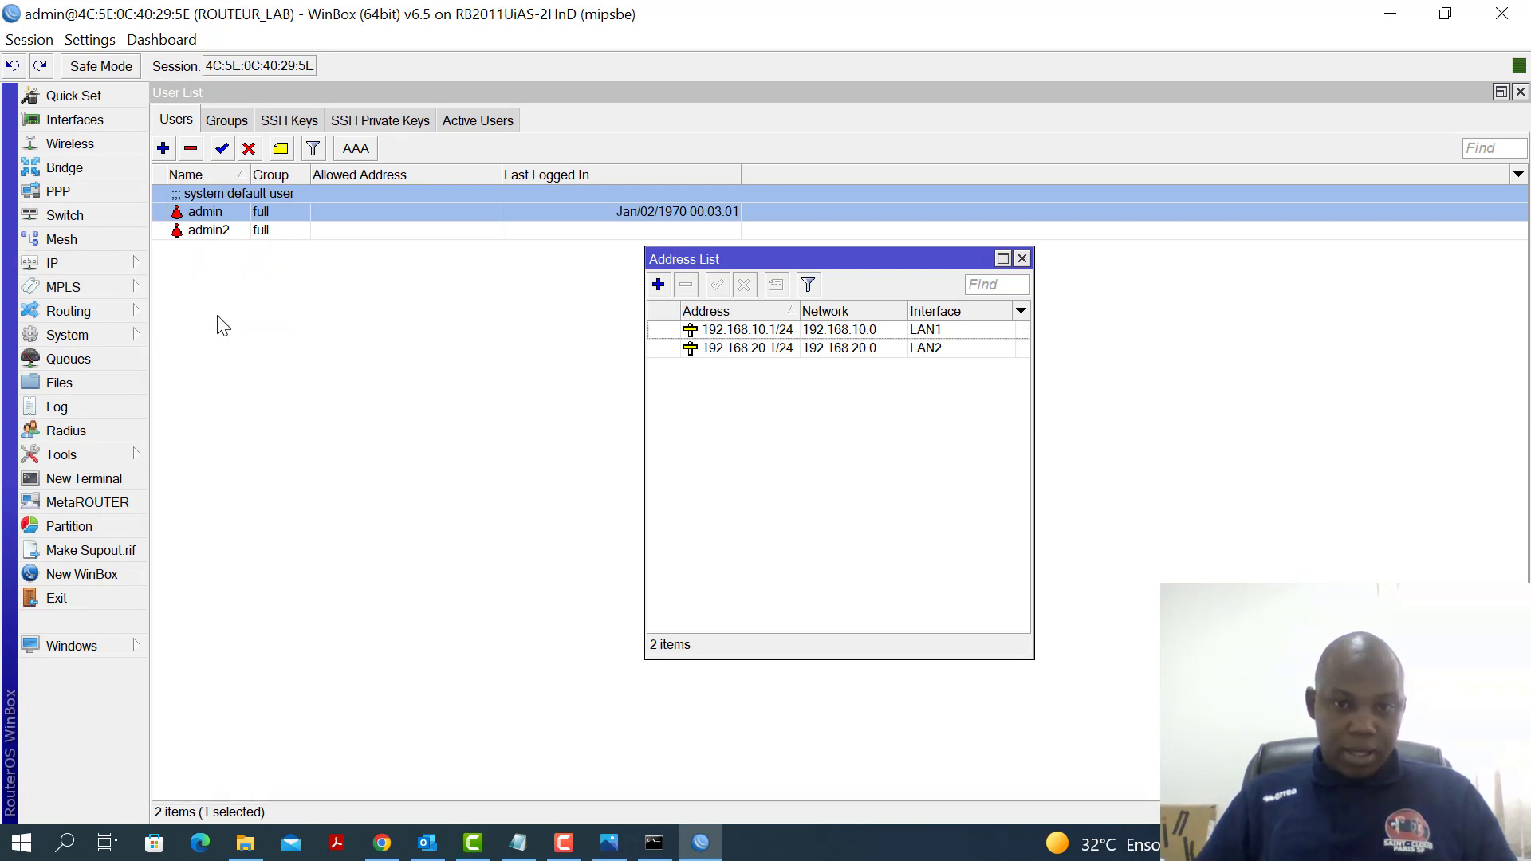
click(657, 286)
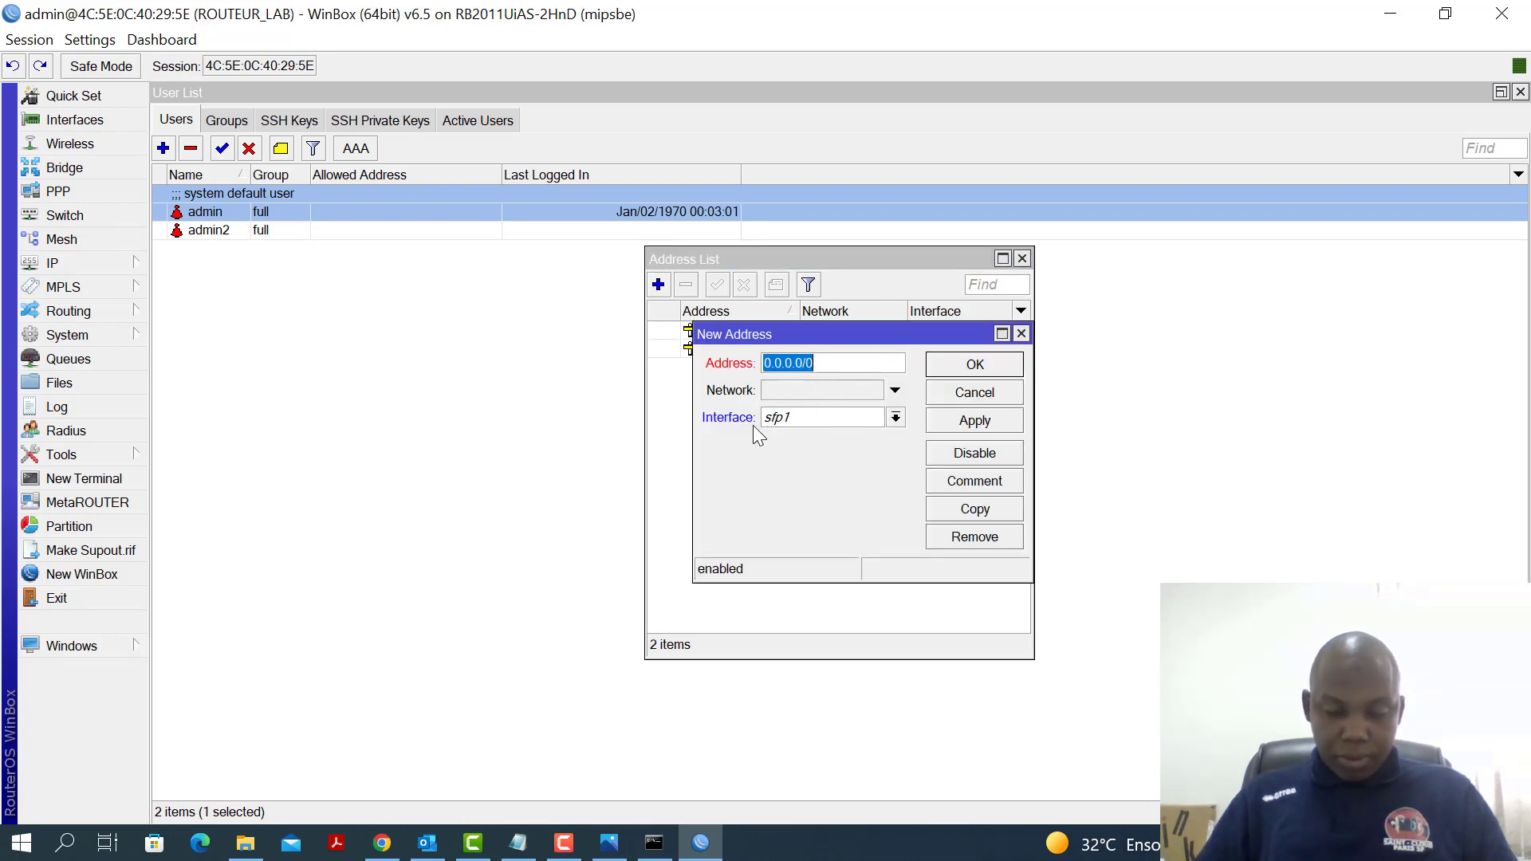
click(897, 419)
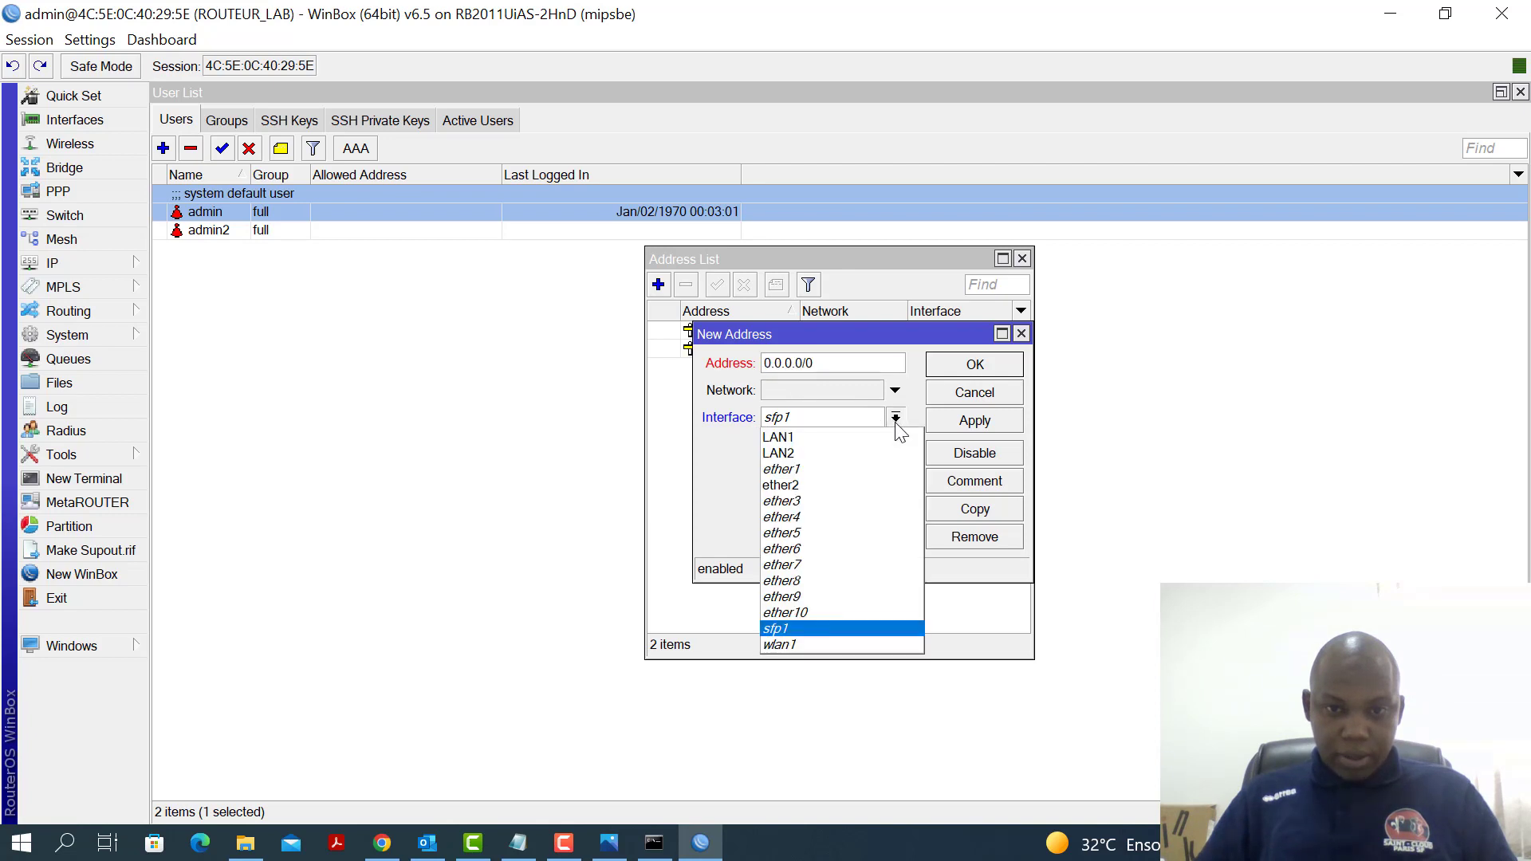
click(868, 476)
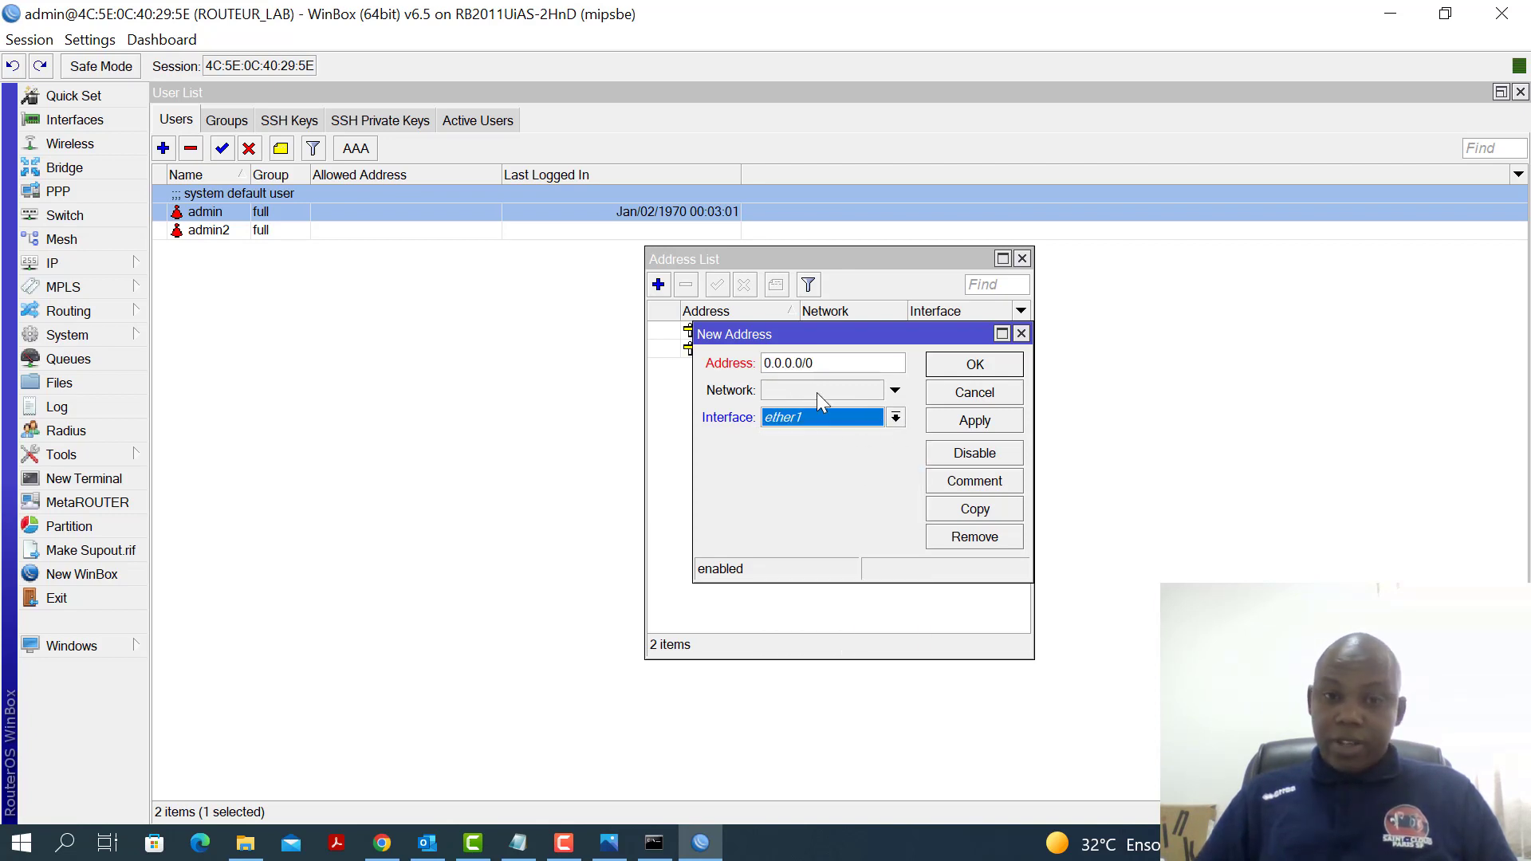
click(829, 363)
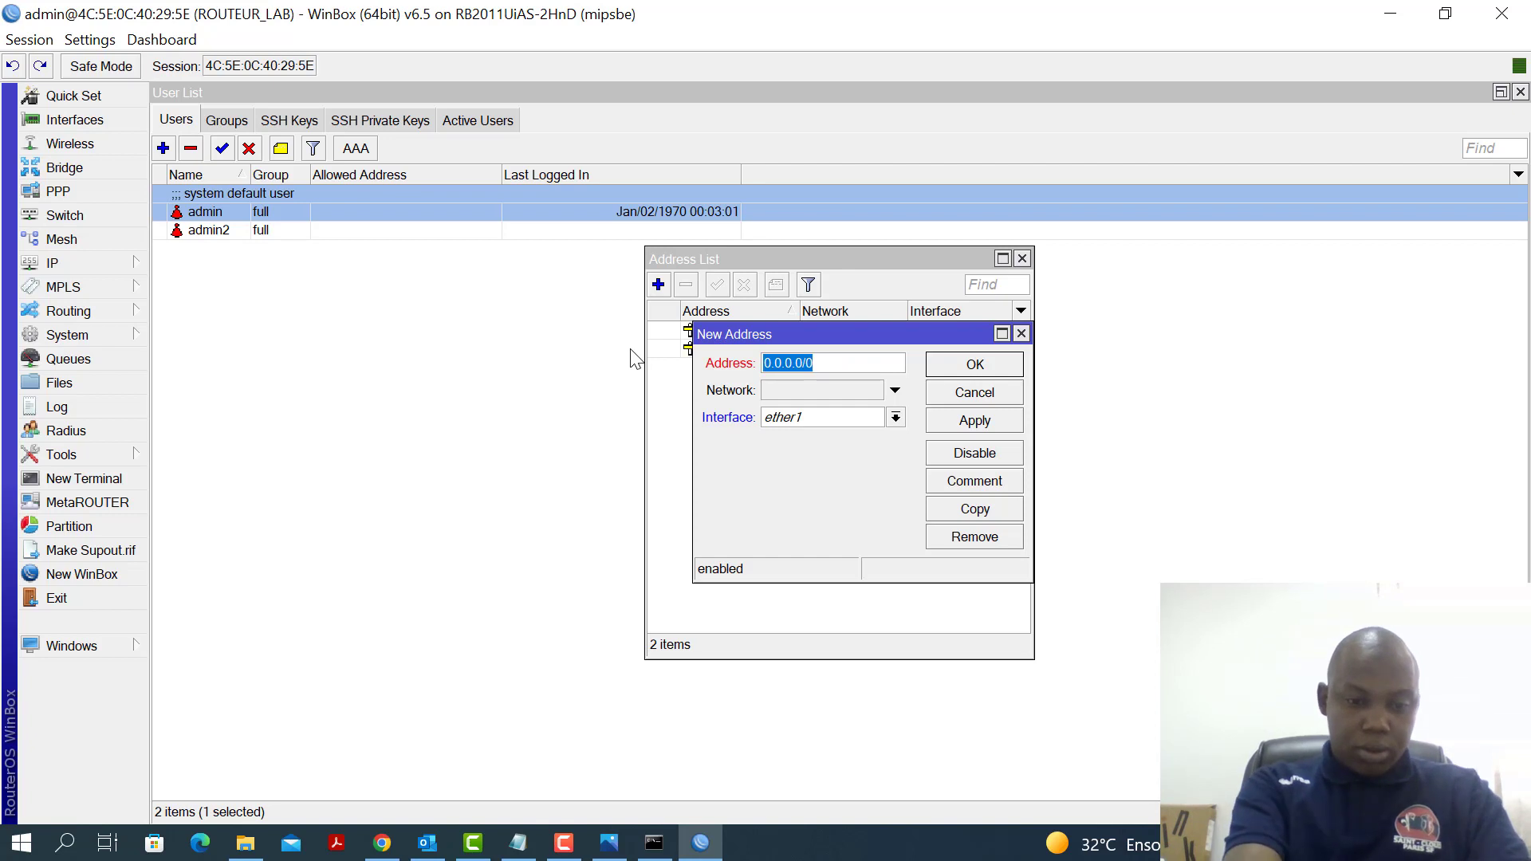
text(41)
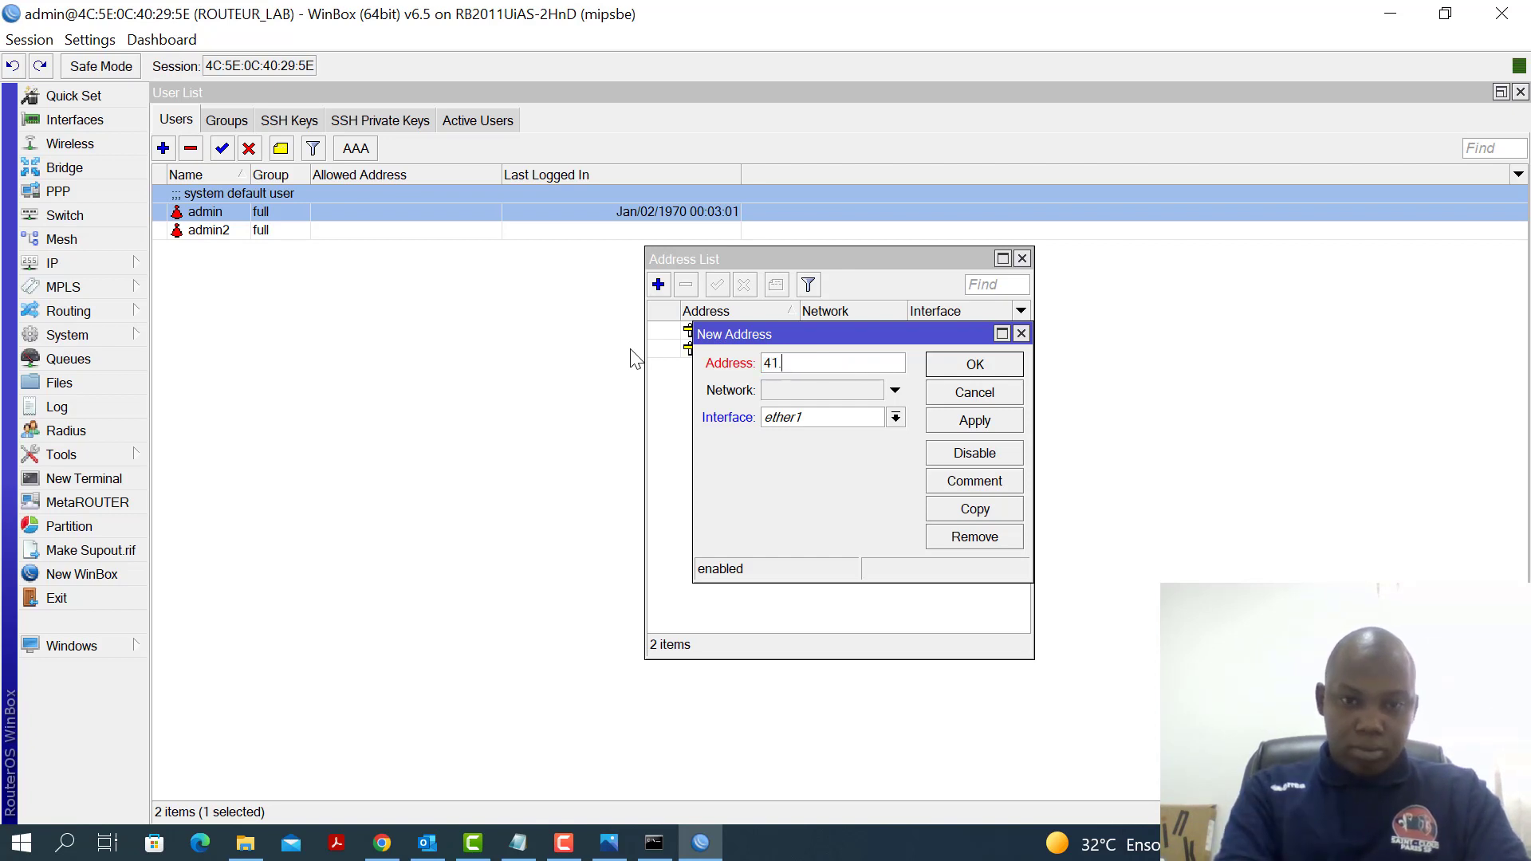
text(.19)
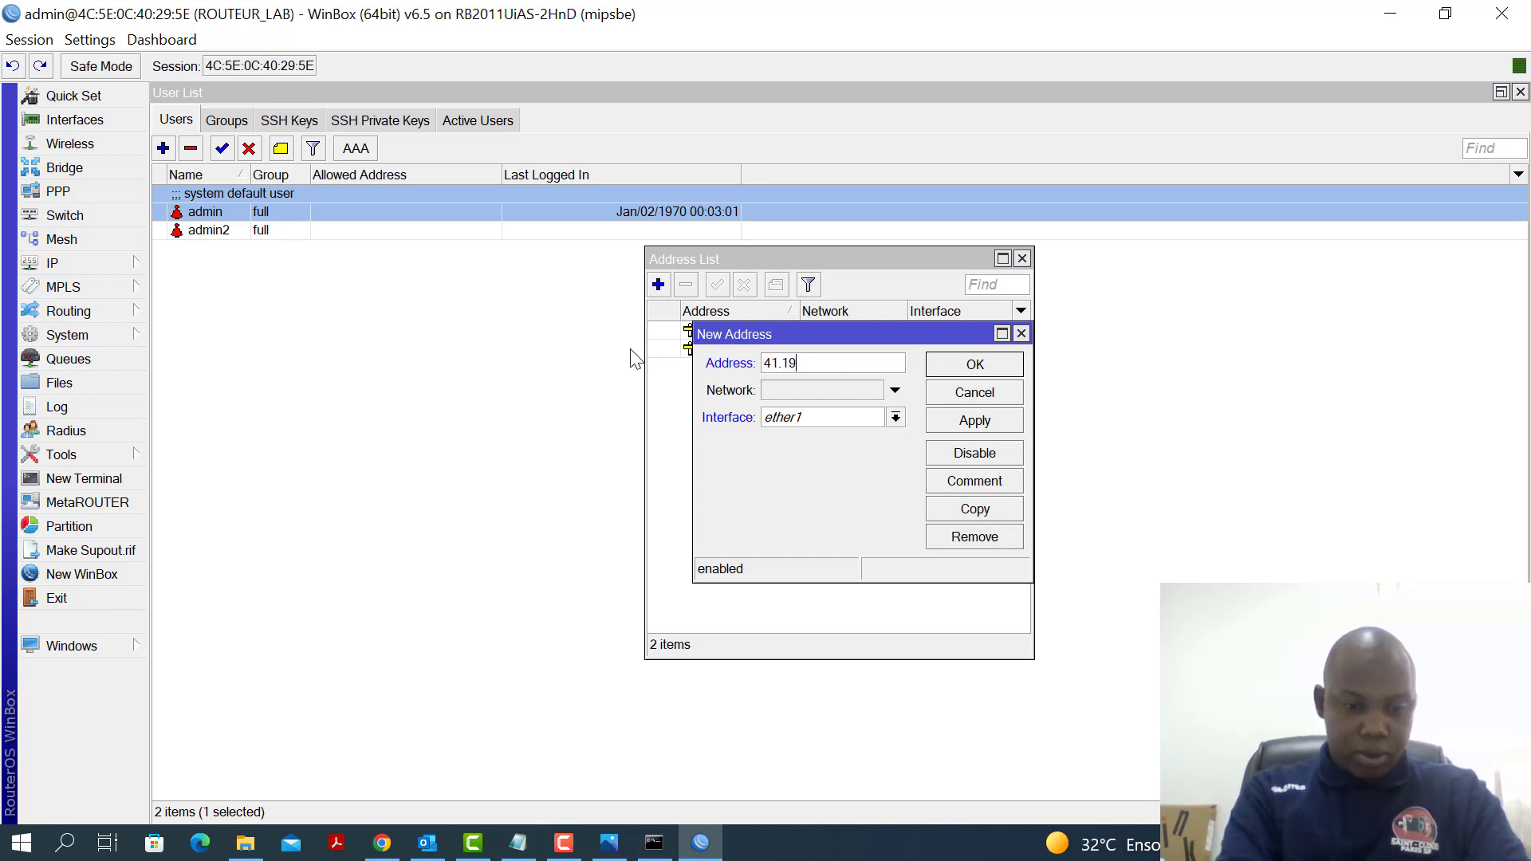
text(3.77.)
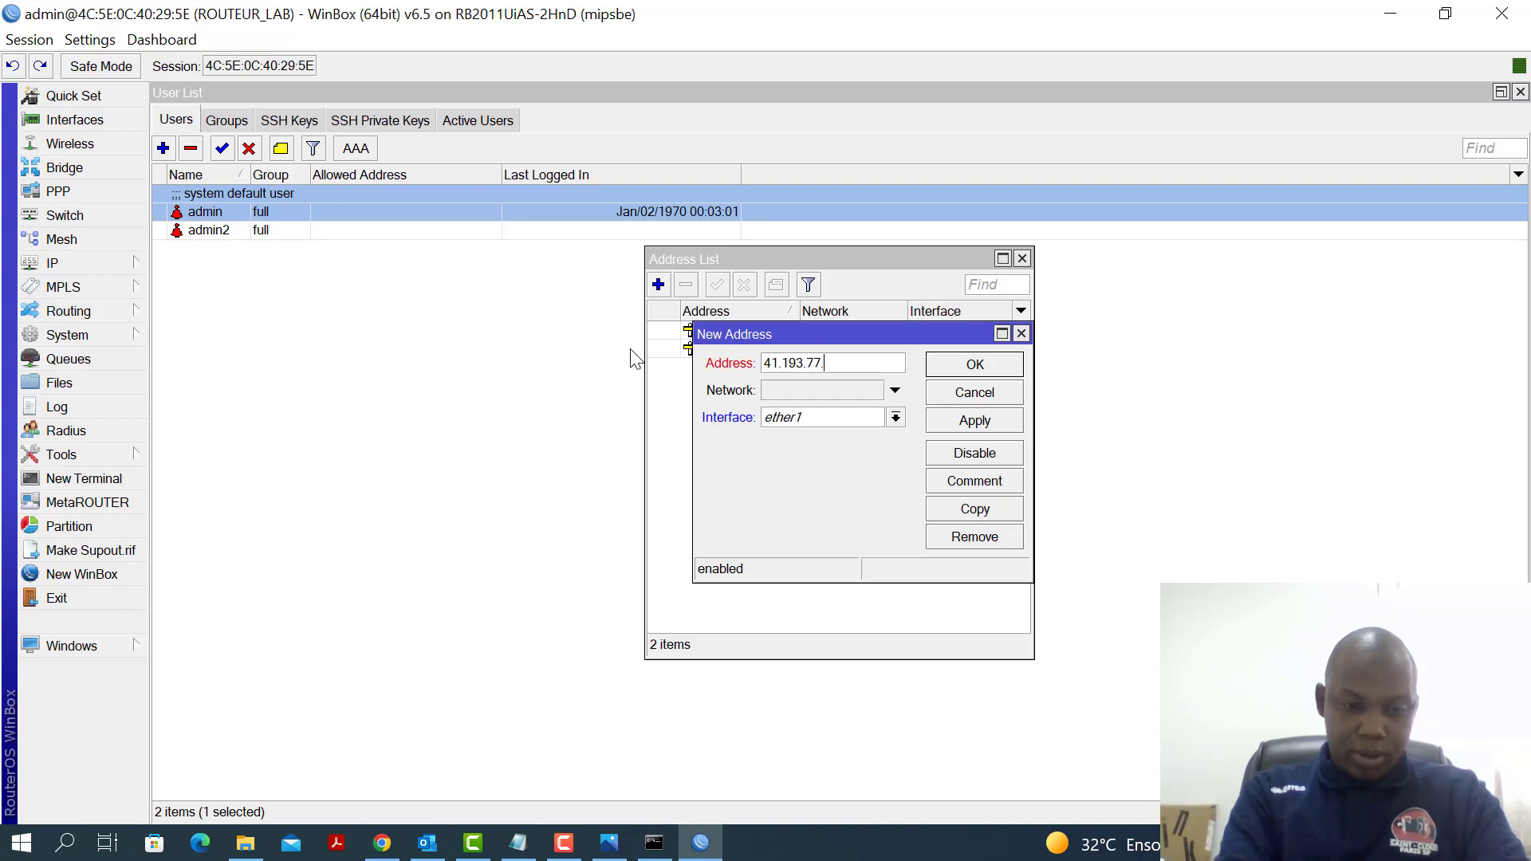
text(/24)
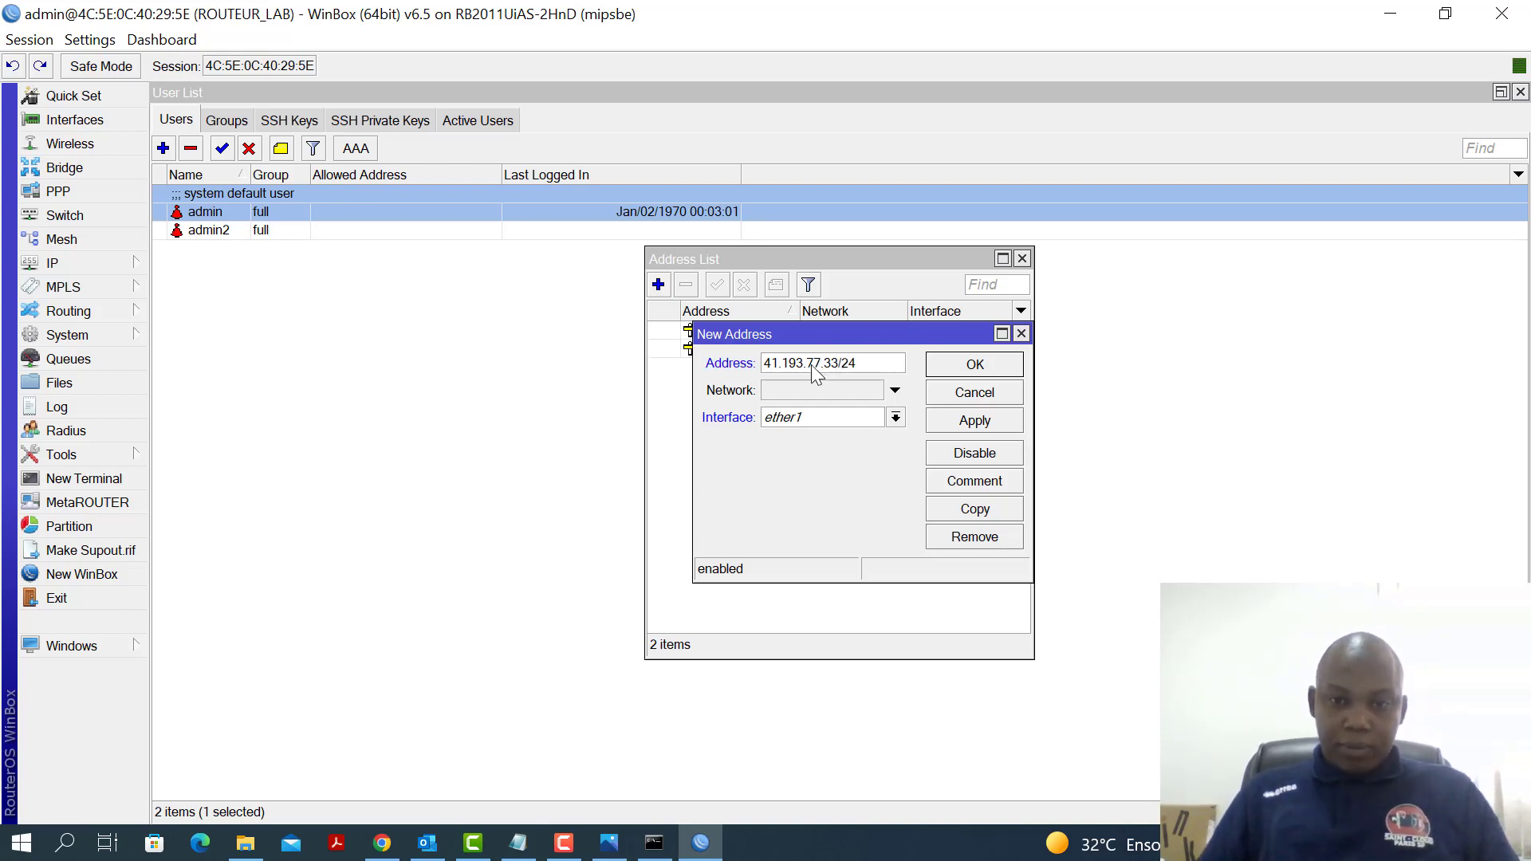
Discard the unsaved ether1 address and close the Address List
click(895, 418)
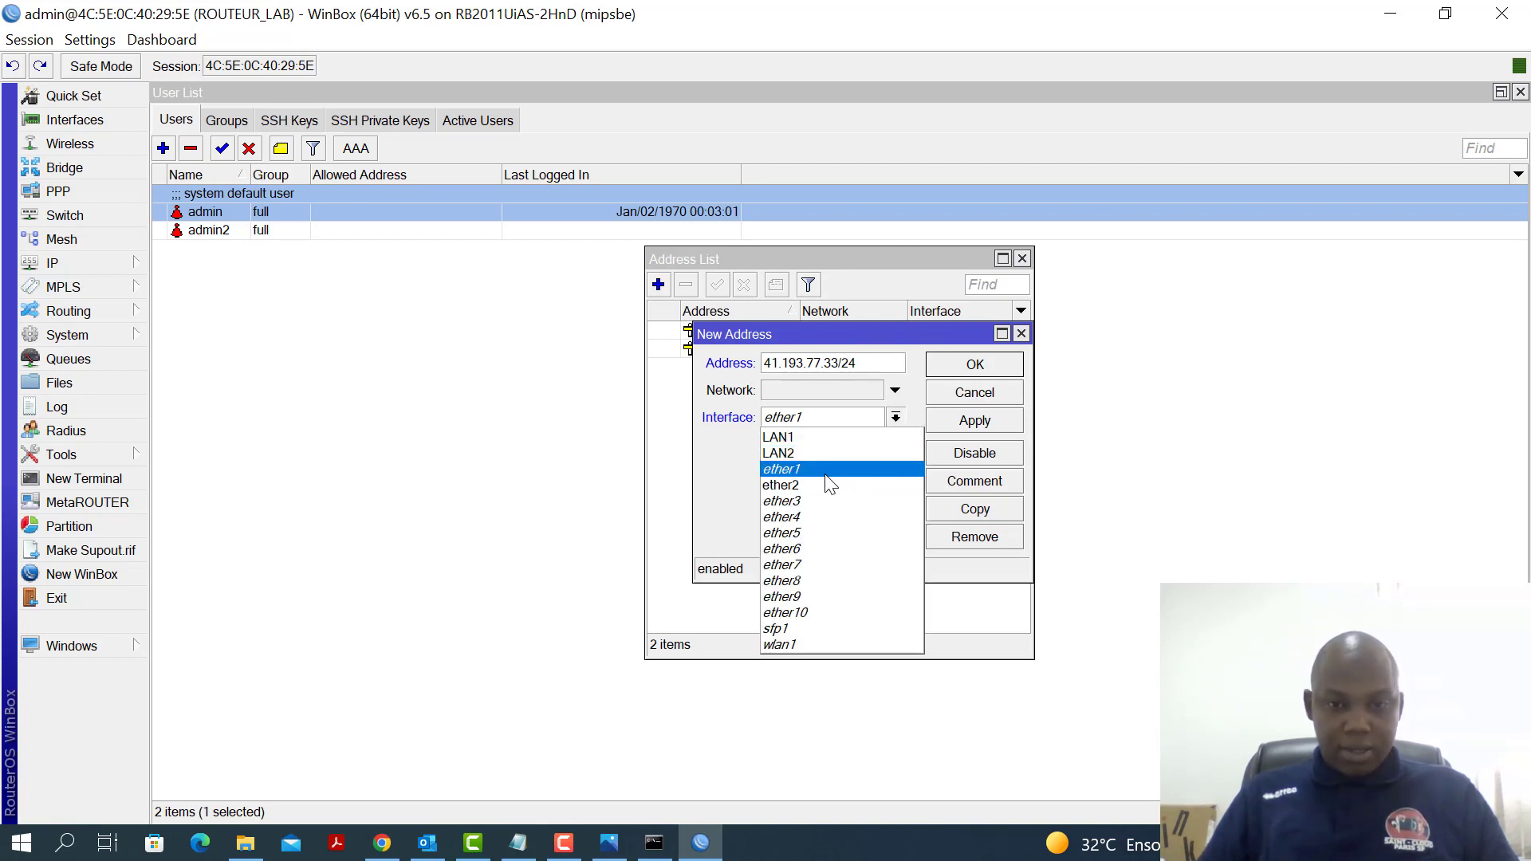
click(961, 424)
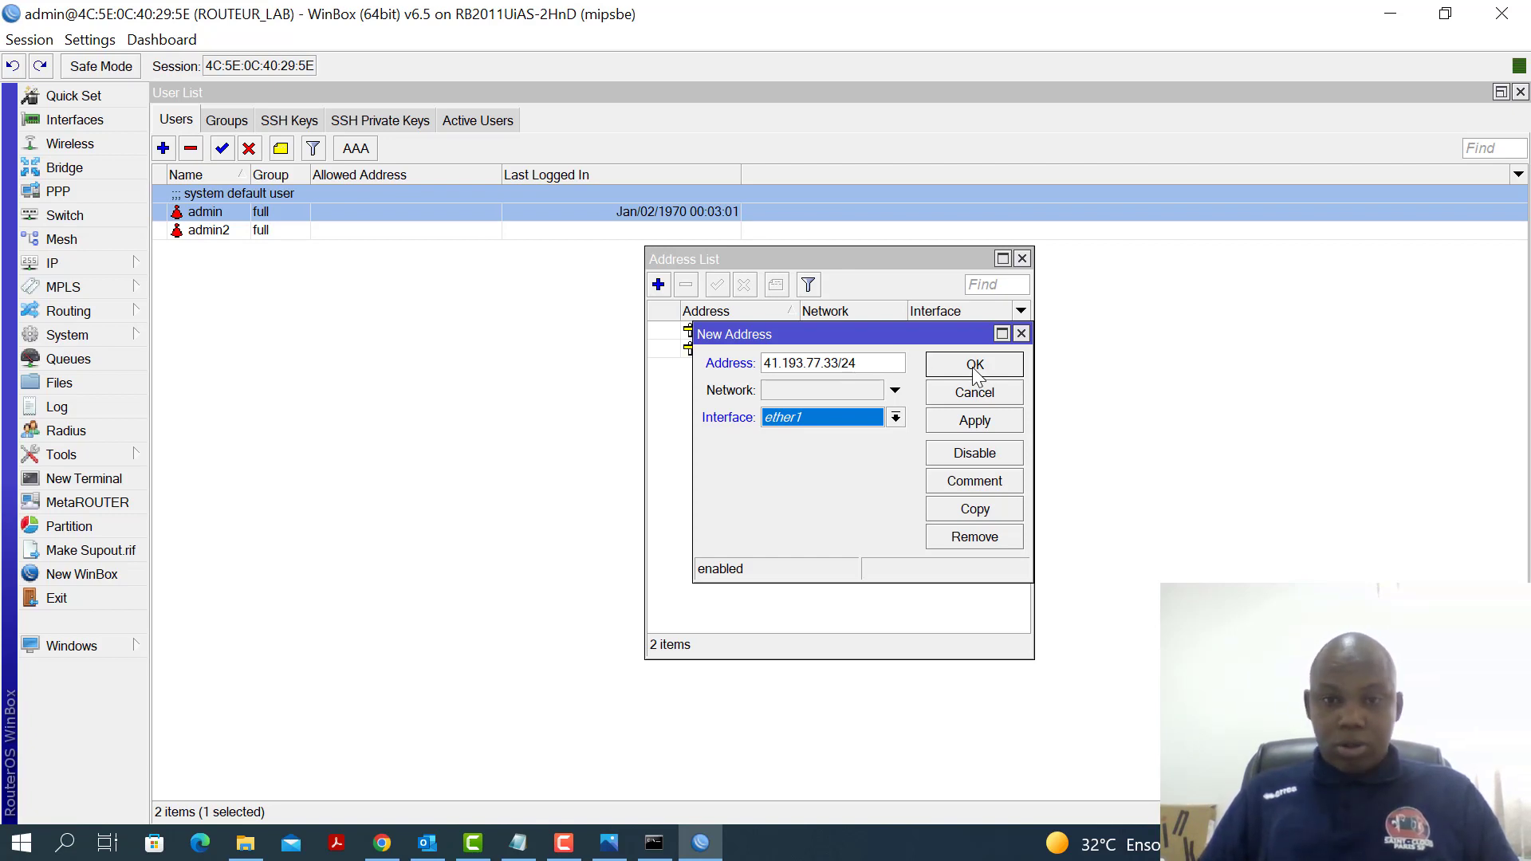
click(1021, 334)
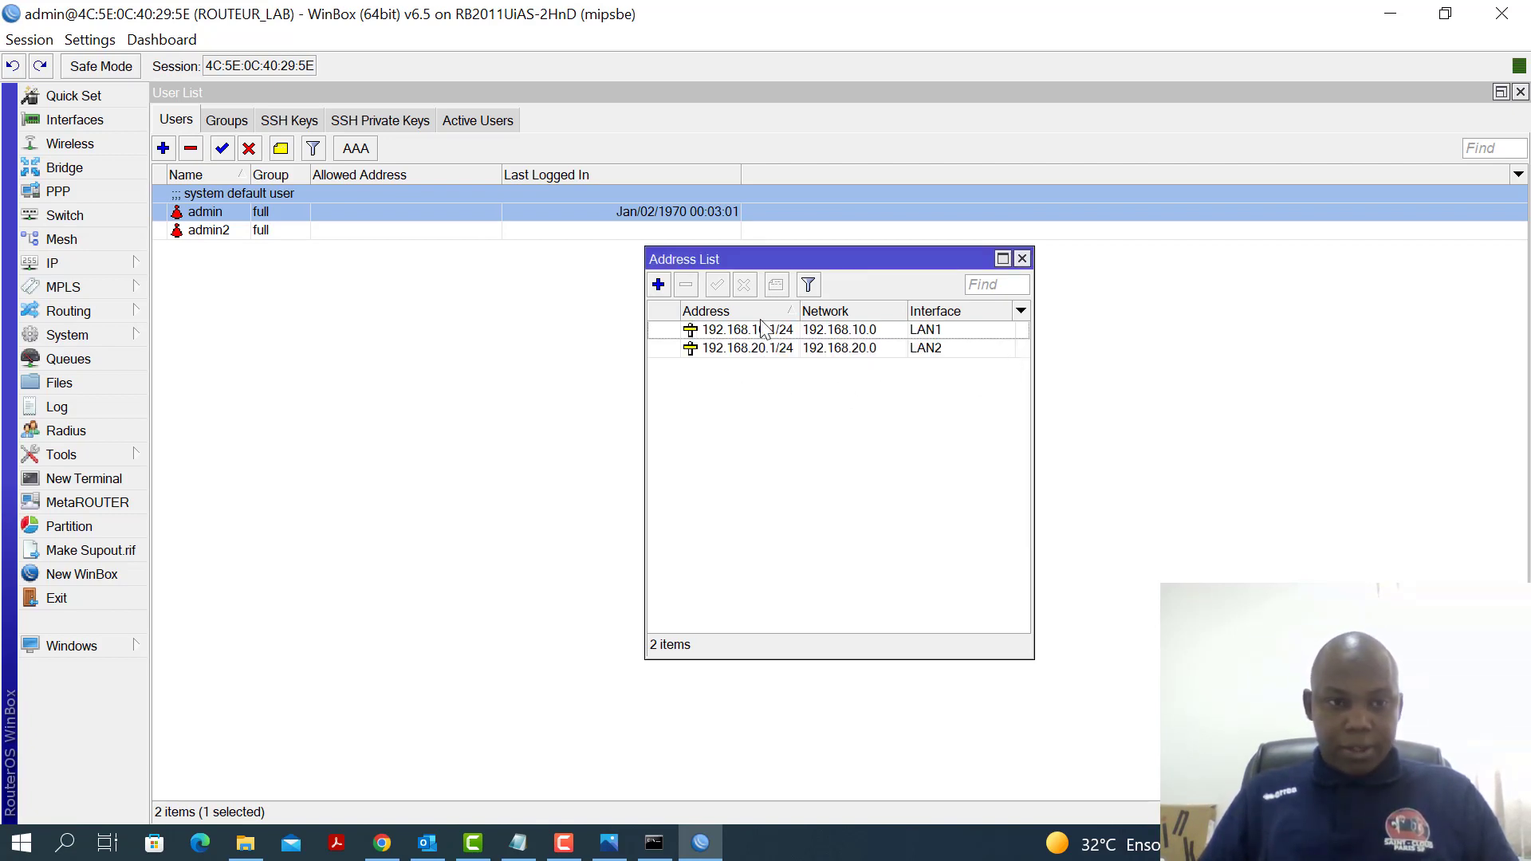
click(1022, 258)
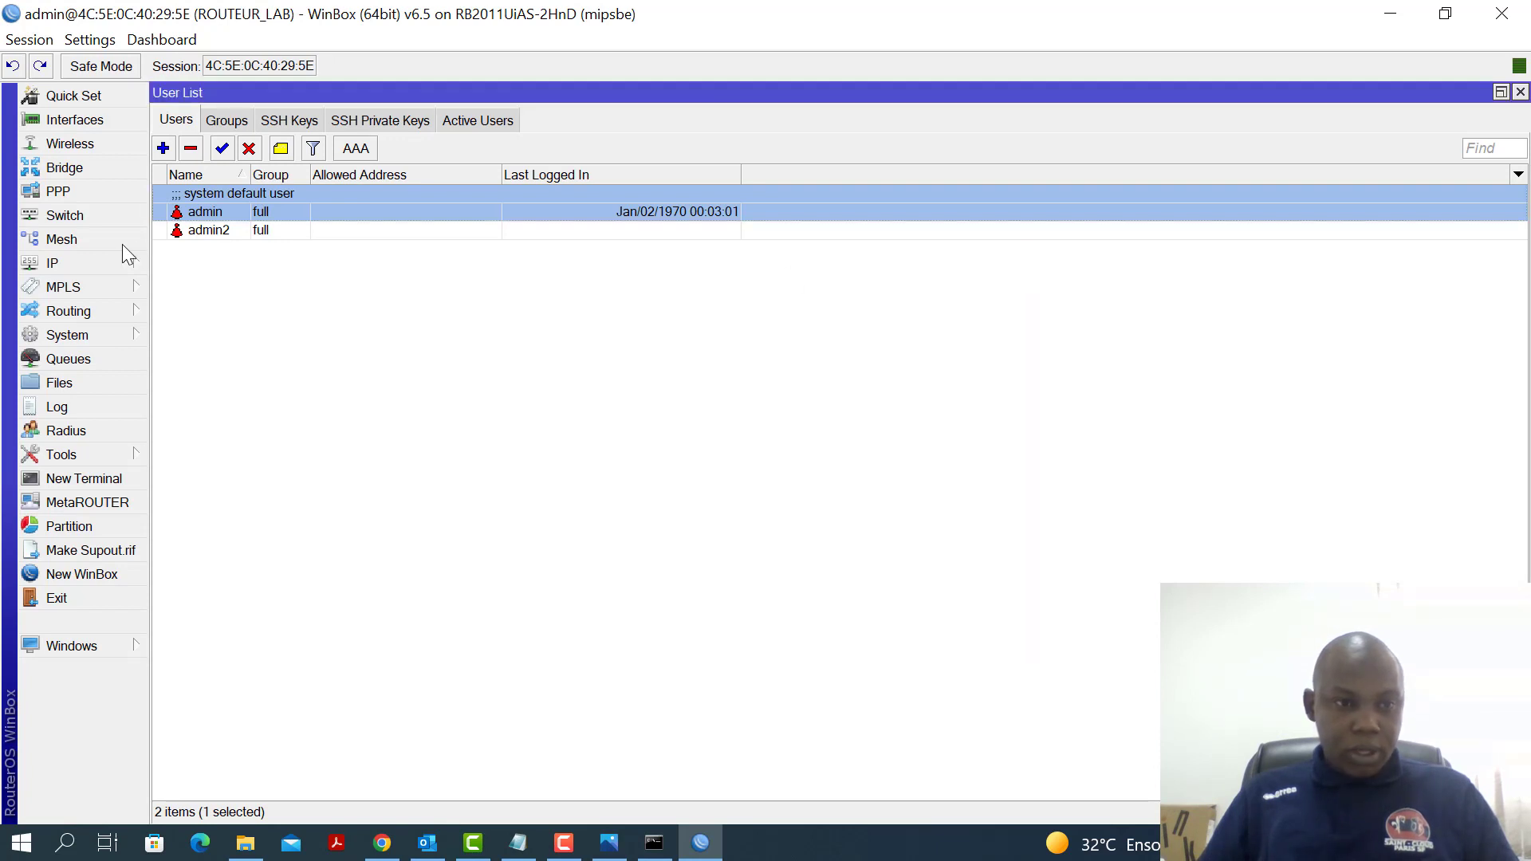
Add a DHCP client on ether1 via IP > DHCP Client, then close its list
click(100, 262)
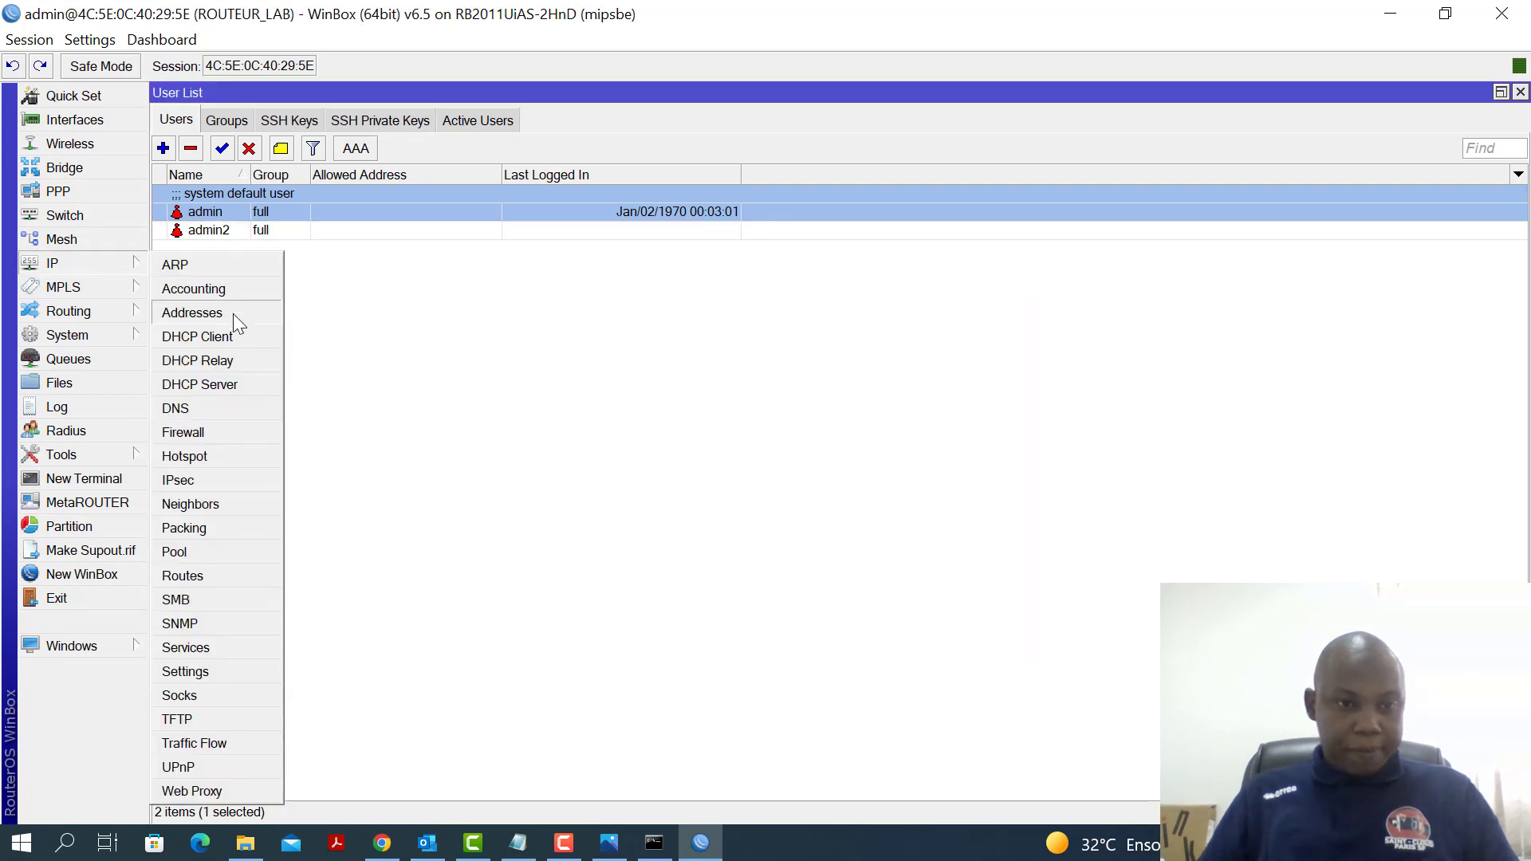
click(200, 338)
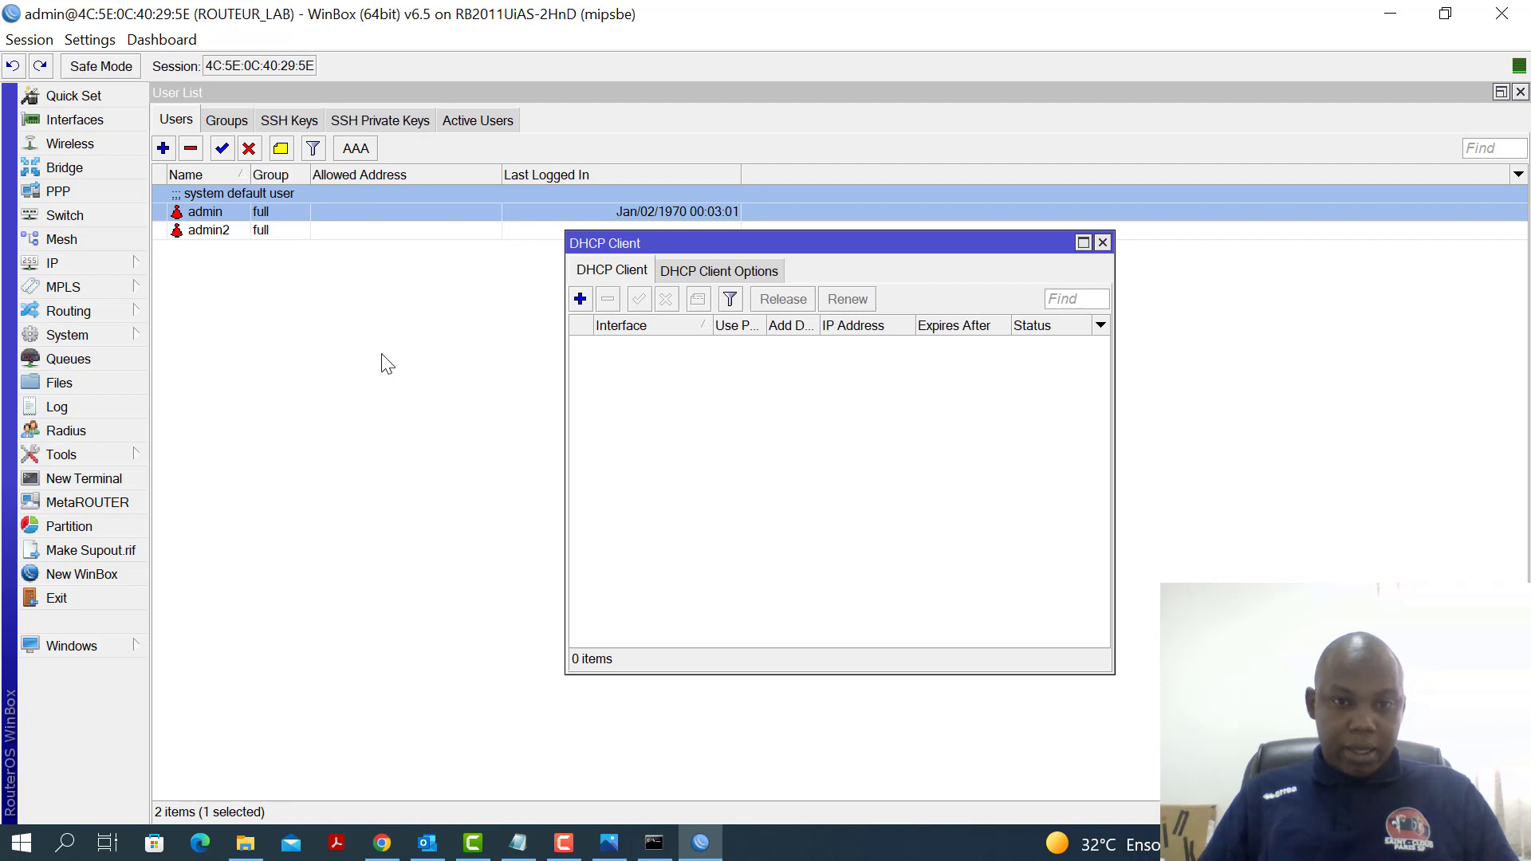
click(581, 301)
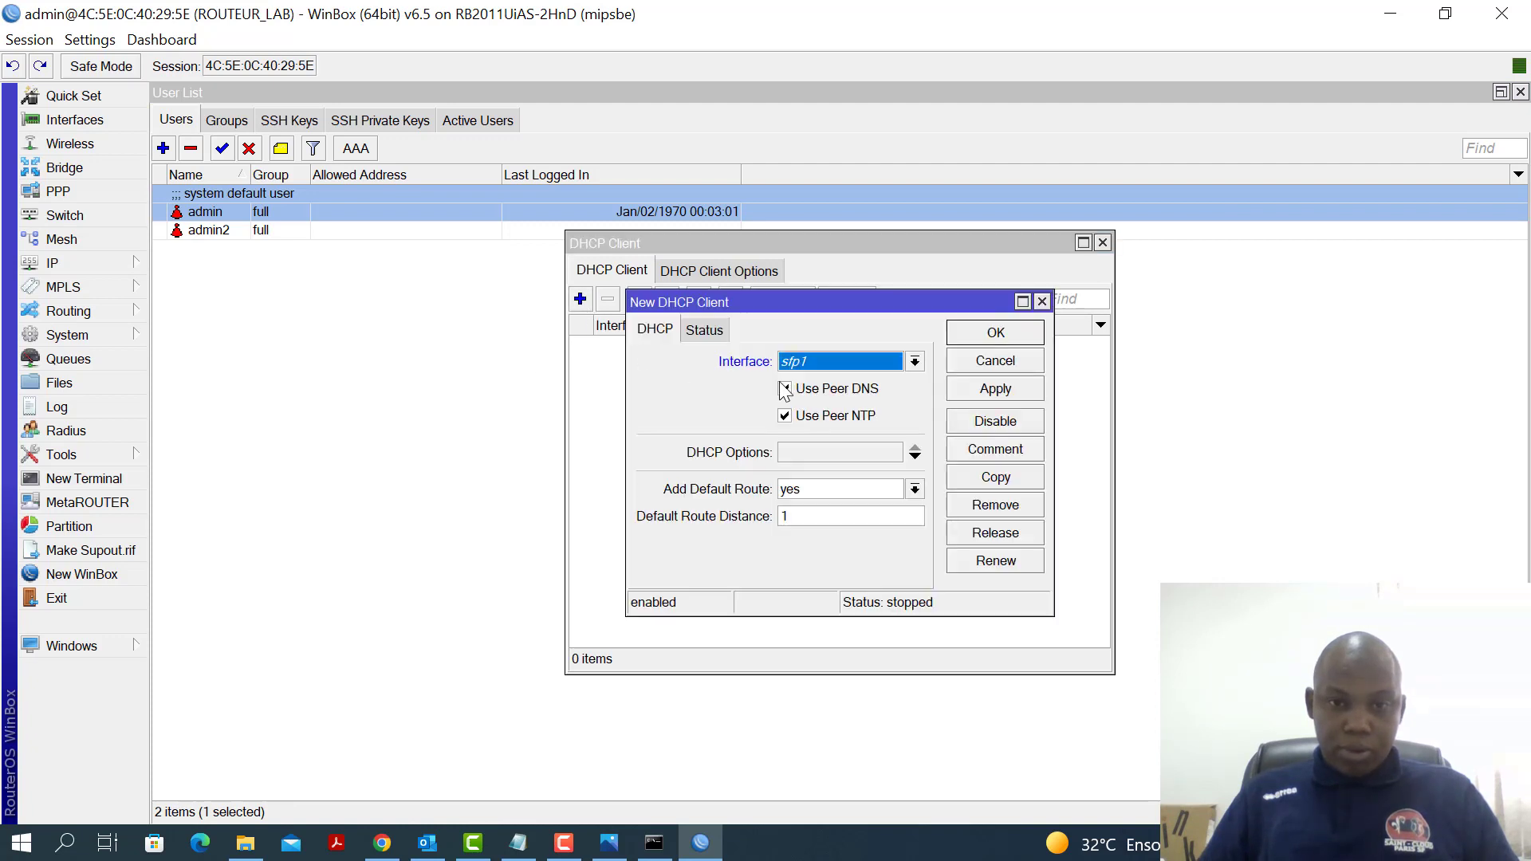
click(915, 363)
click(861, 418)
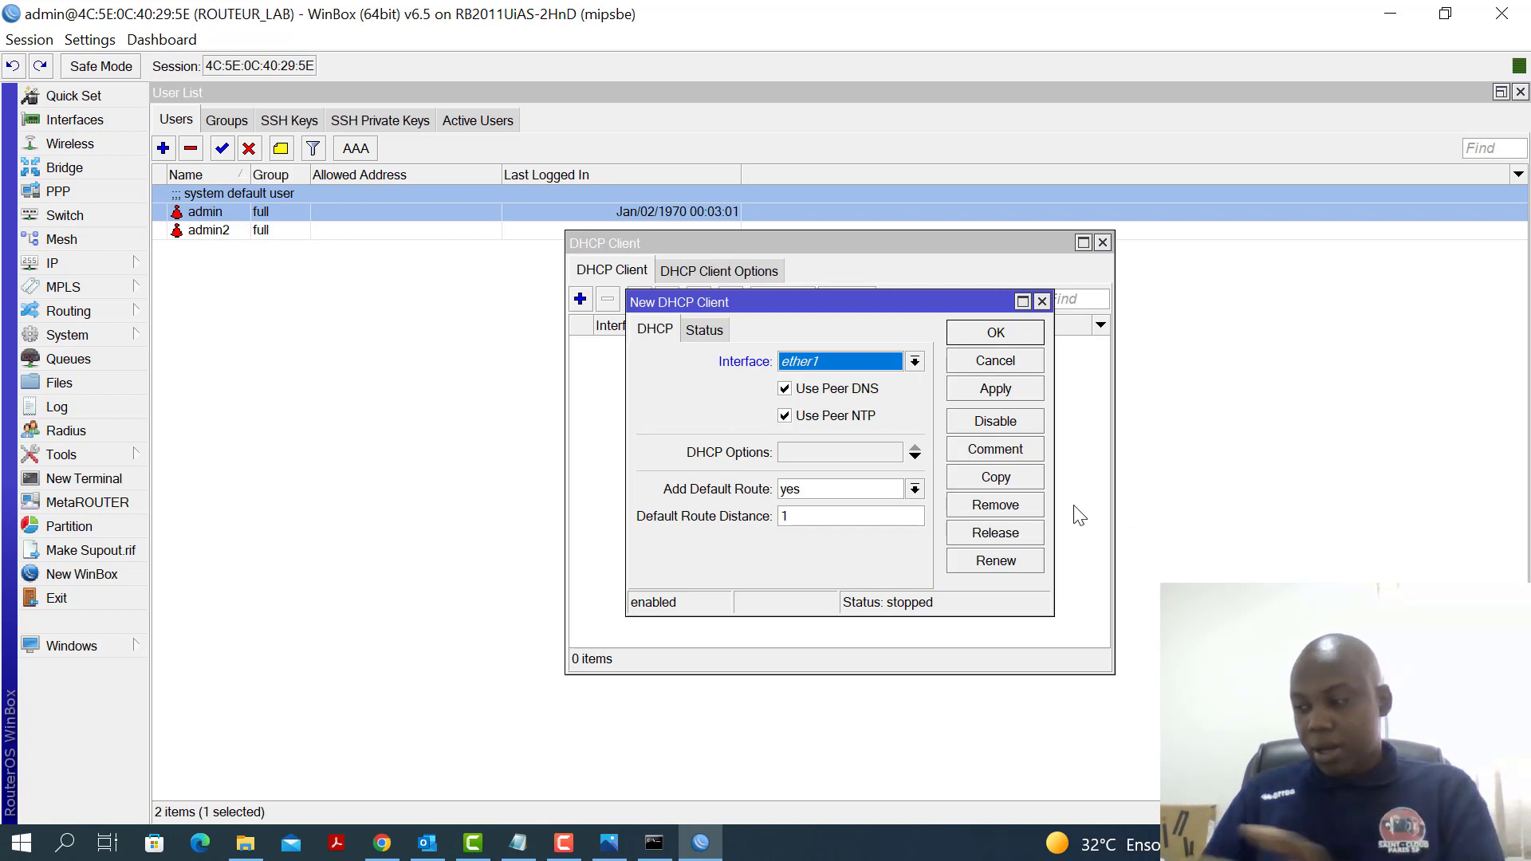
click(1002, 396)
click(997, 333)
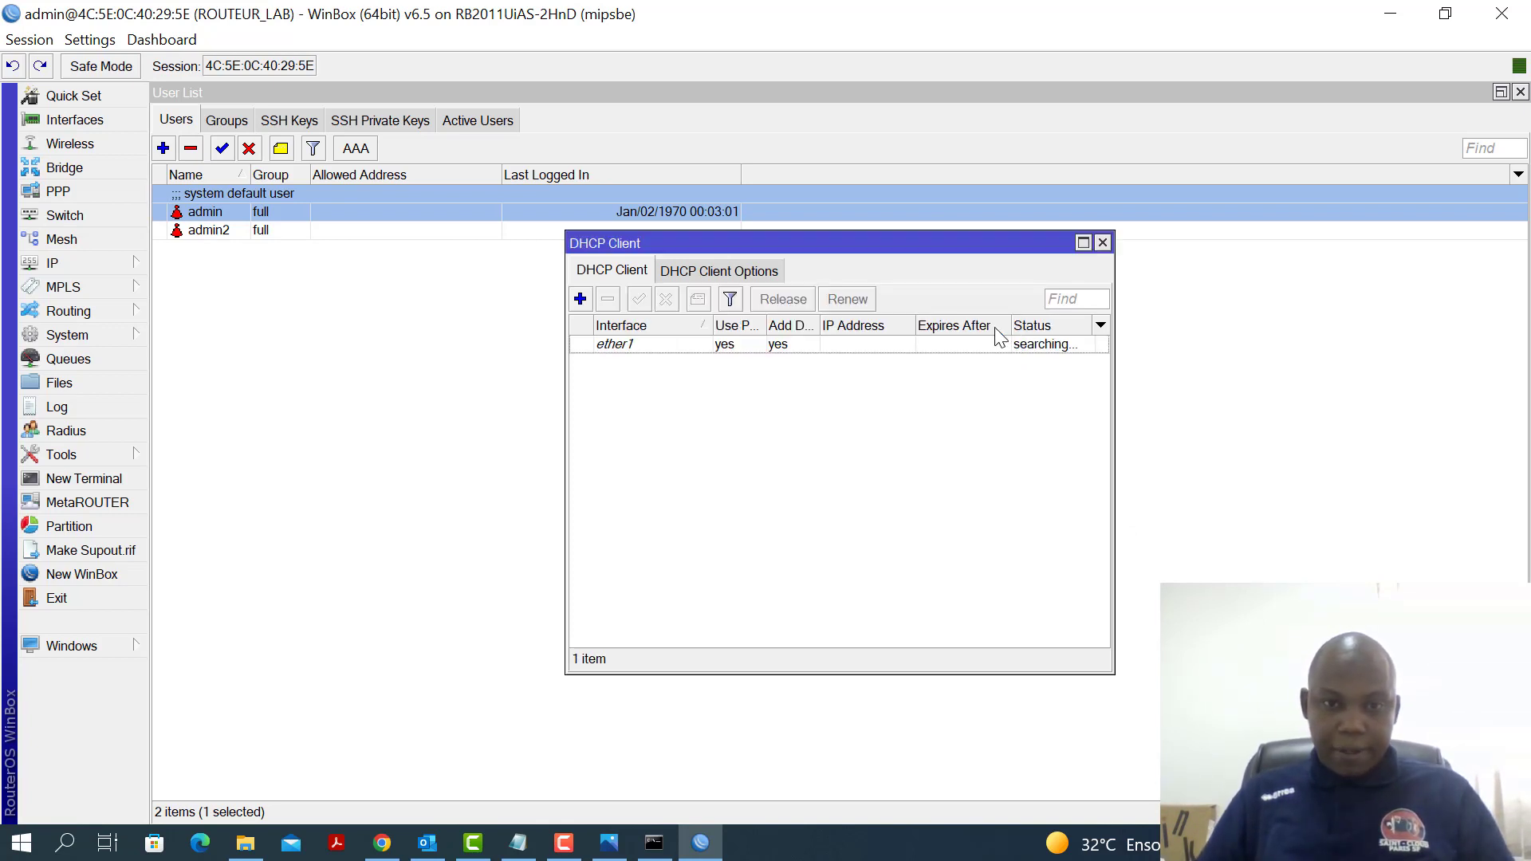
click(1103, 242)
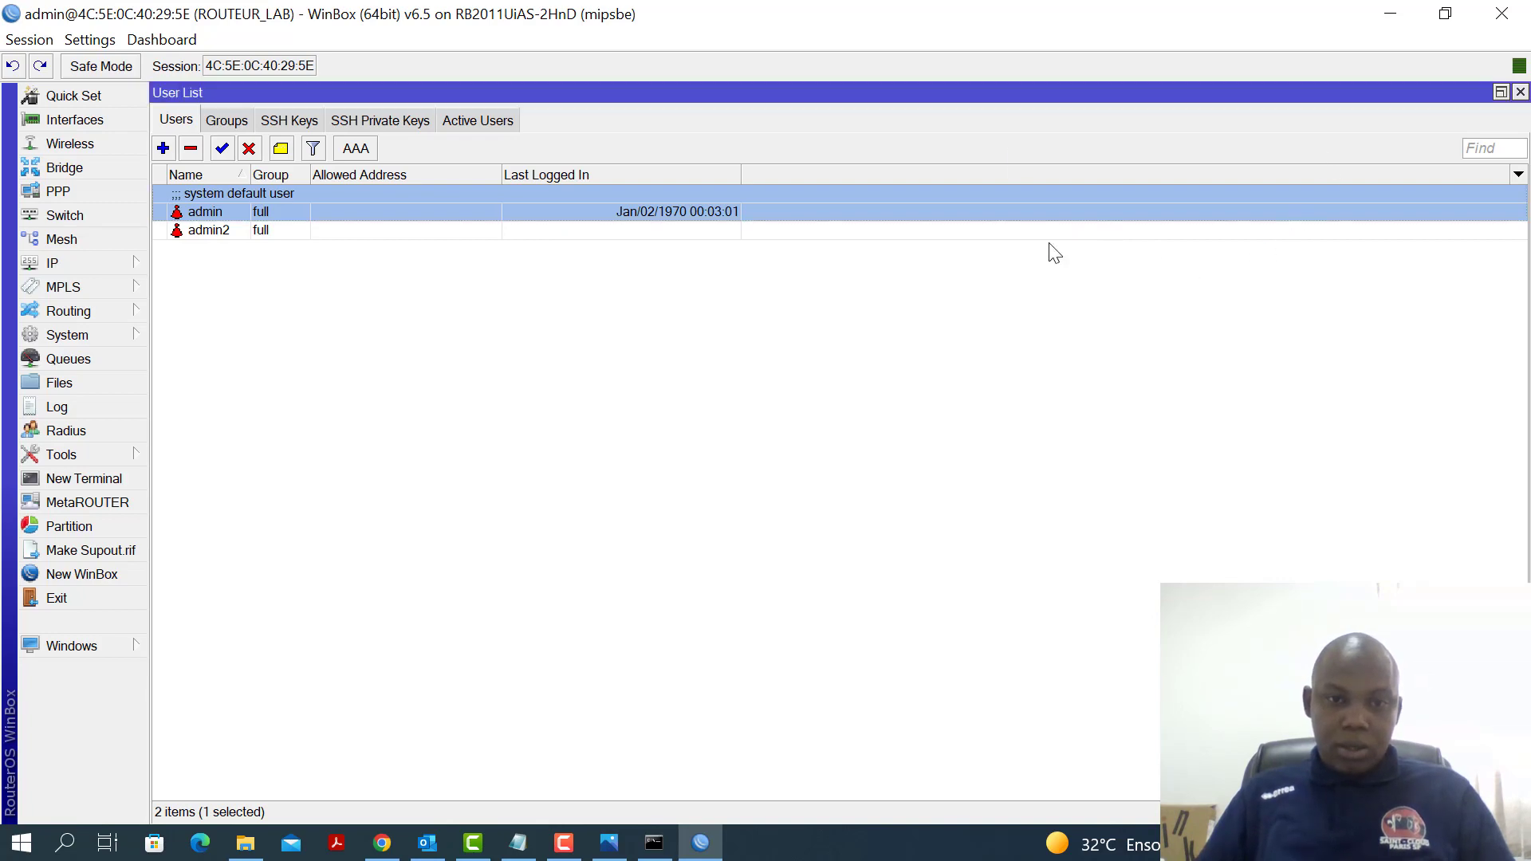
click(522, 847)
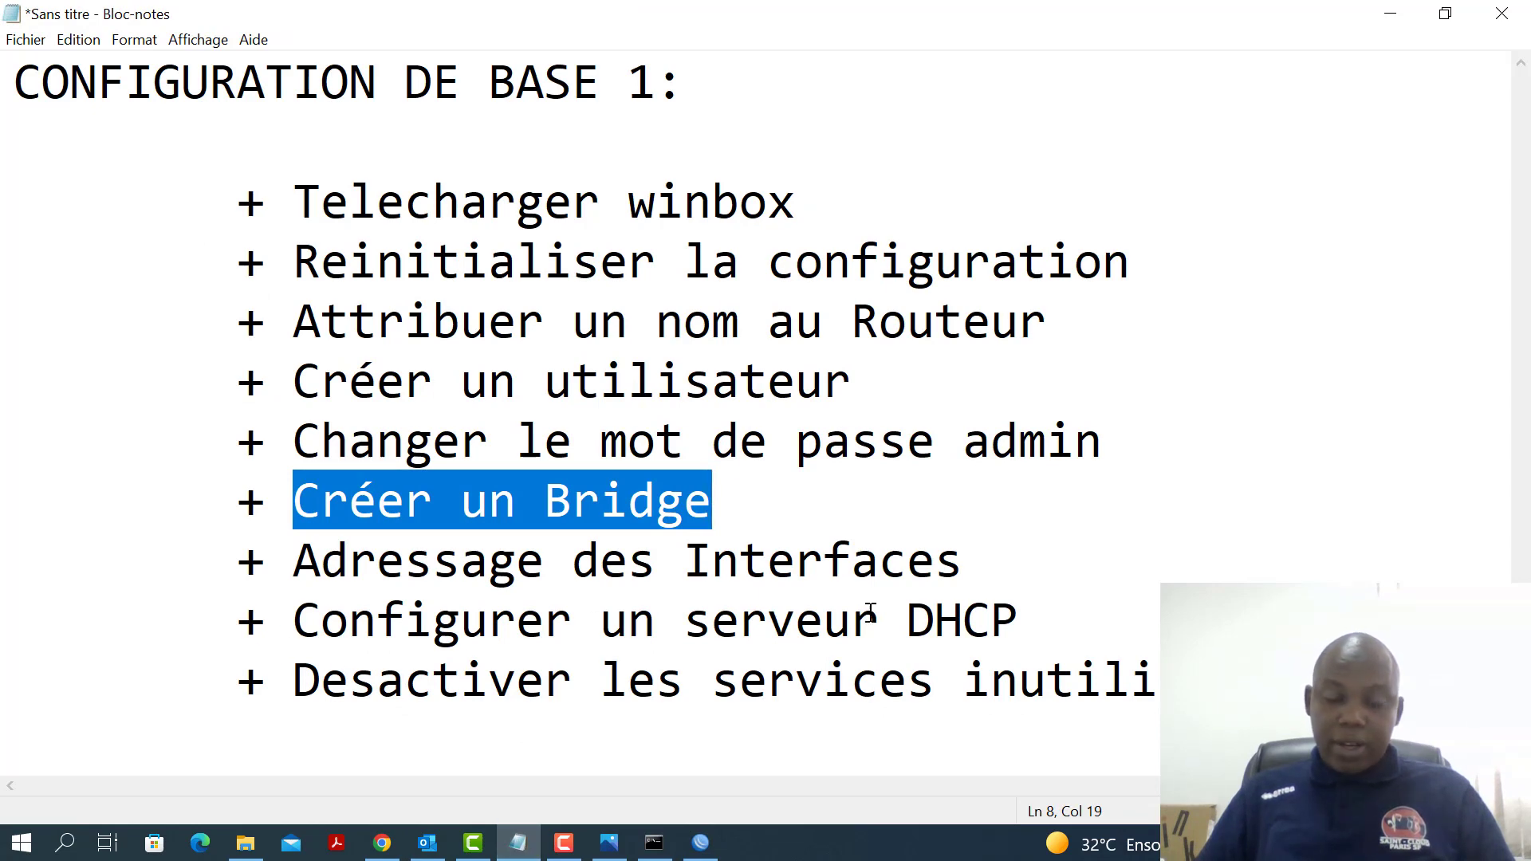
click(1388, 22)
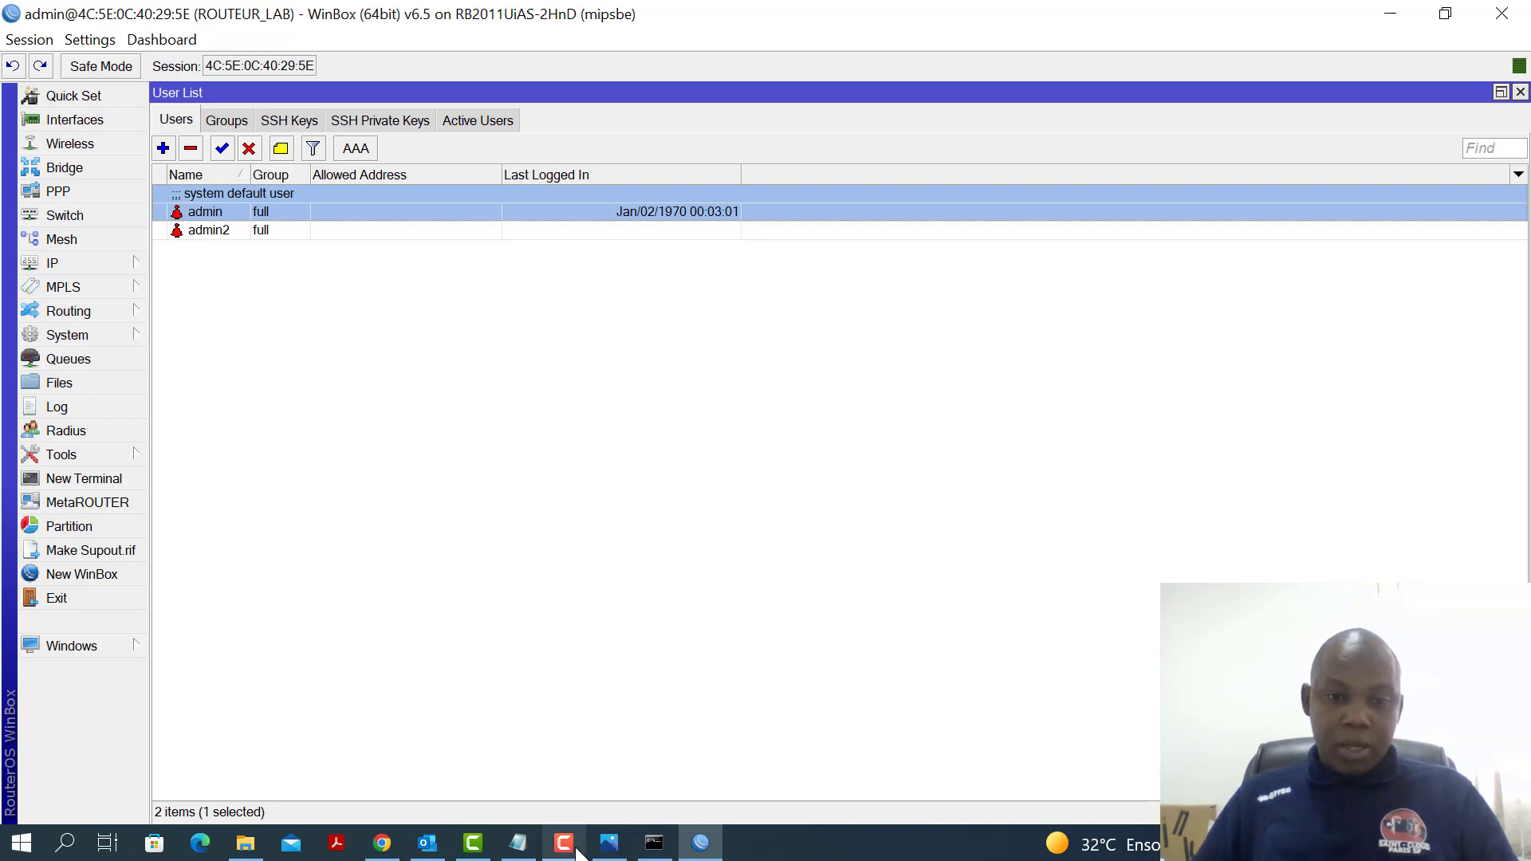
Create IP pool POOL_LAN1 with range 192.168.10.50-192.168.10.250
mouse_move(564, 843)
click(590, 773)
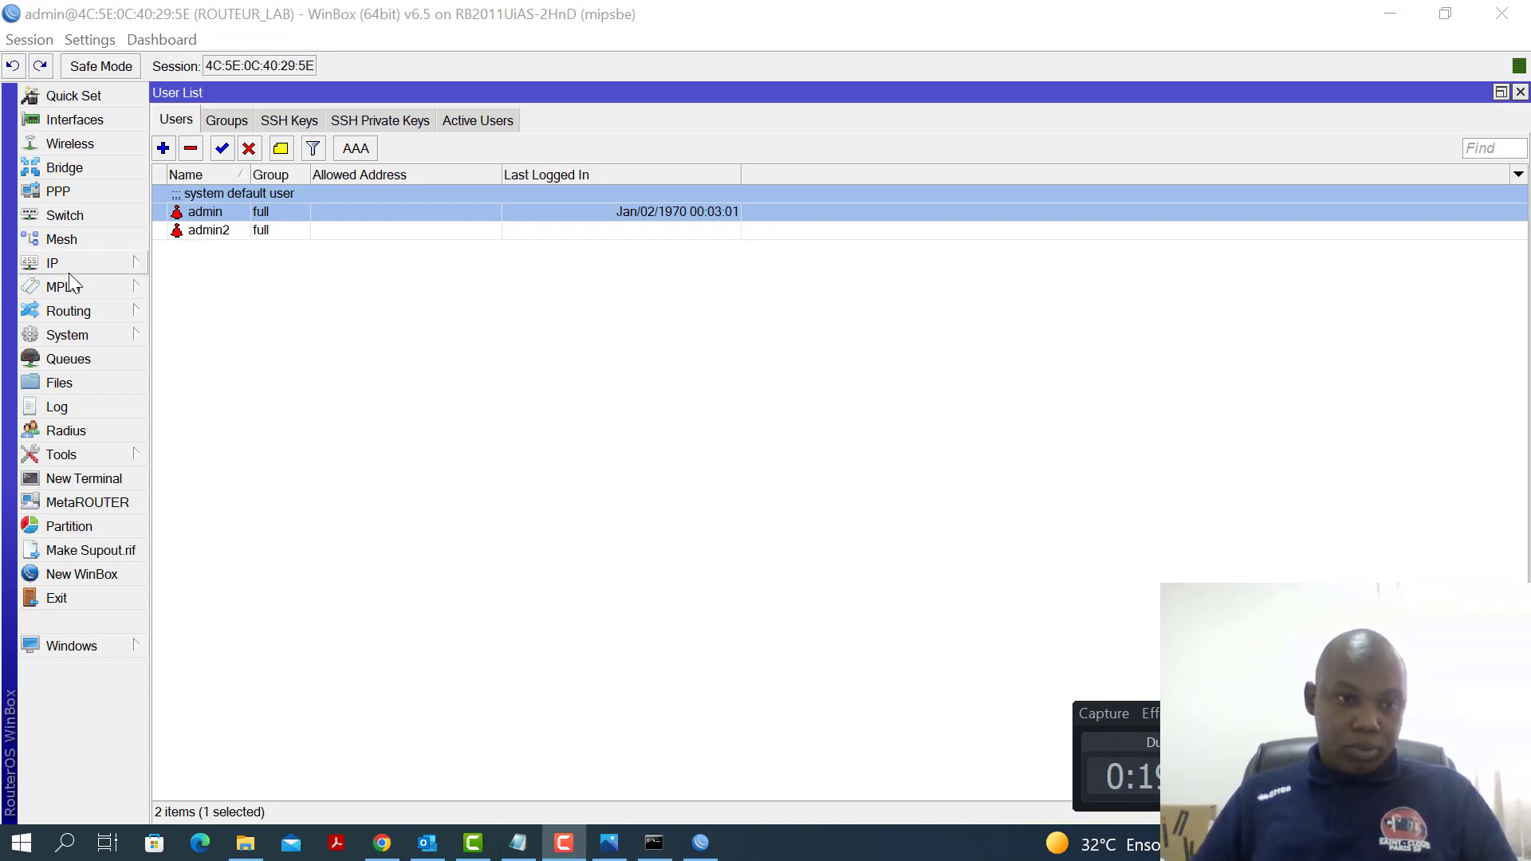
click(113, 266)
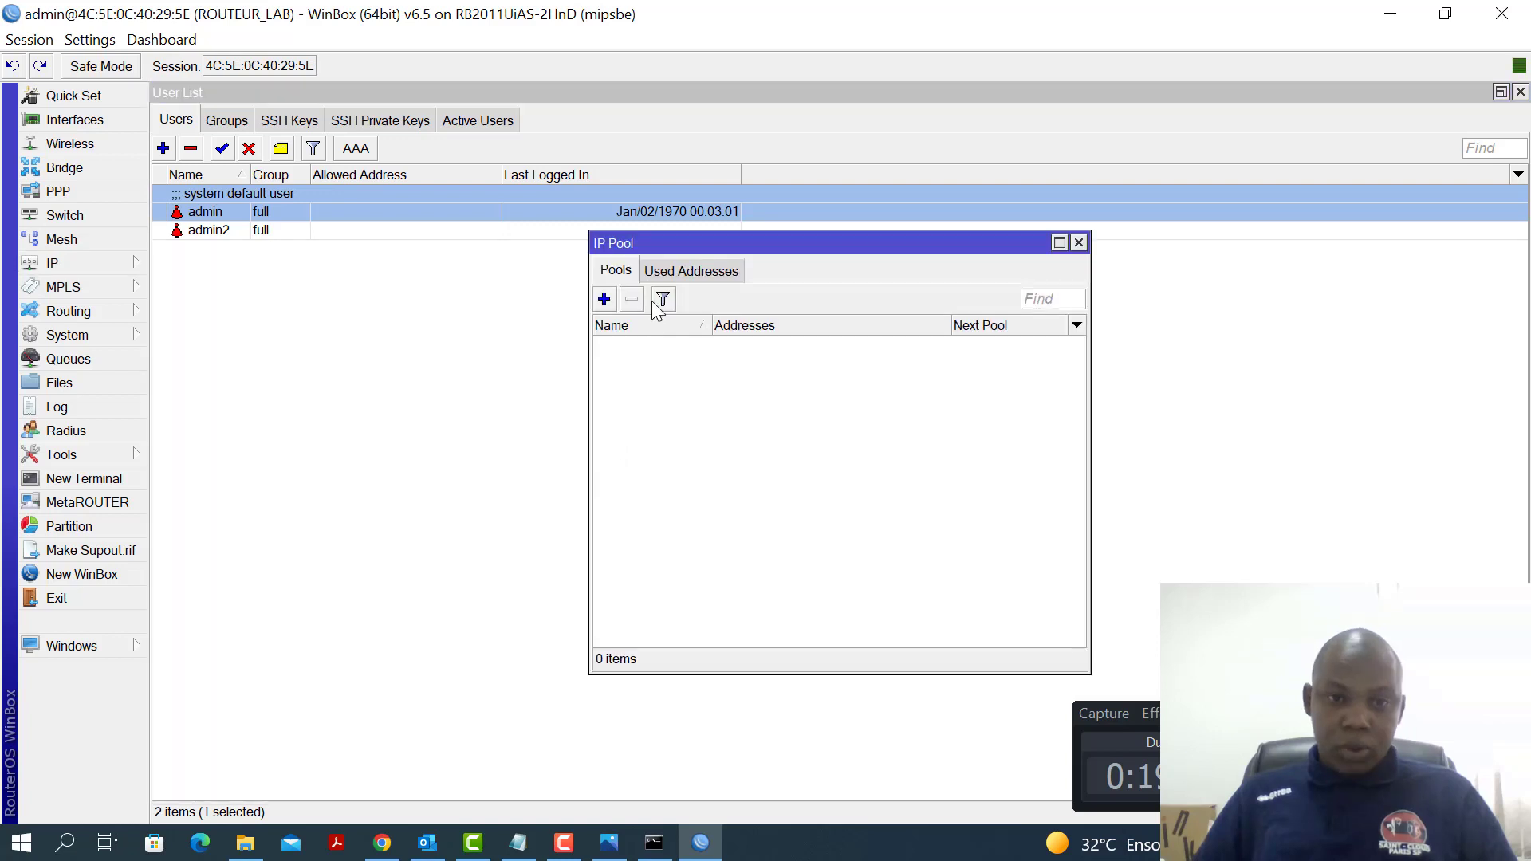
click(604, 300)
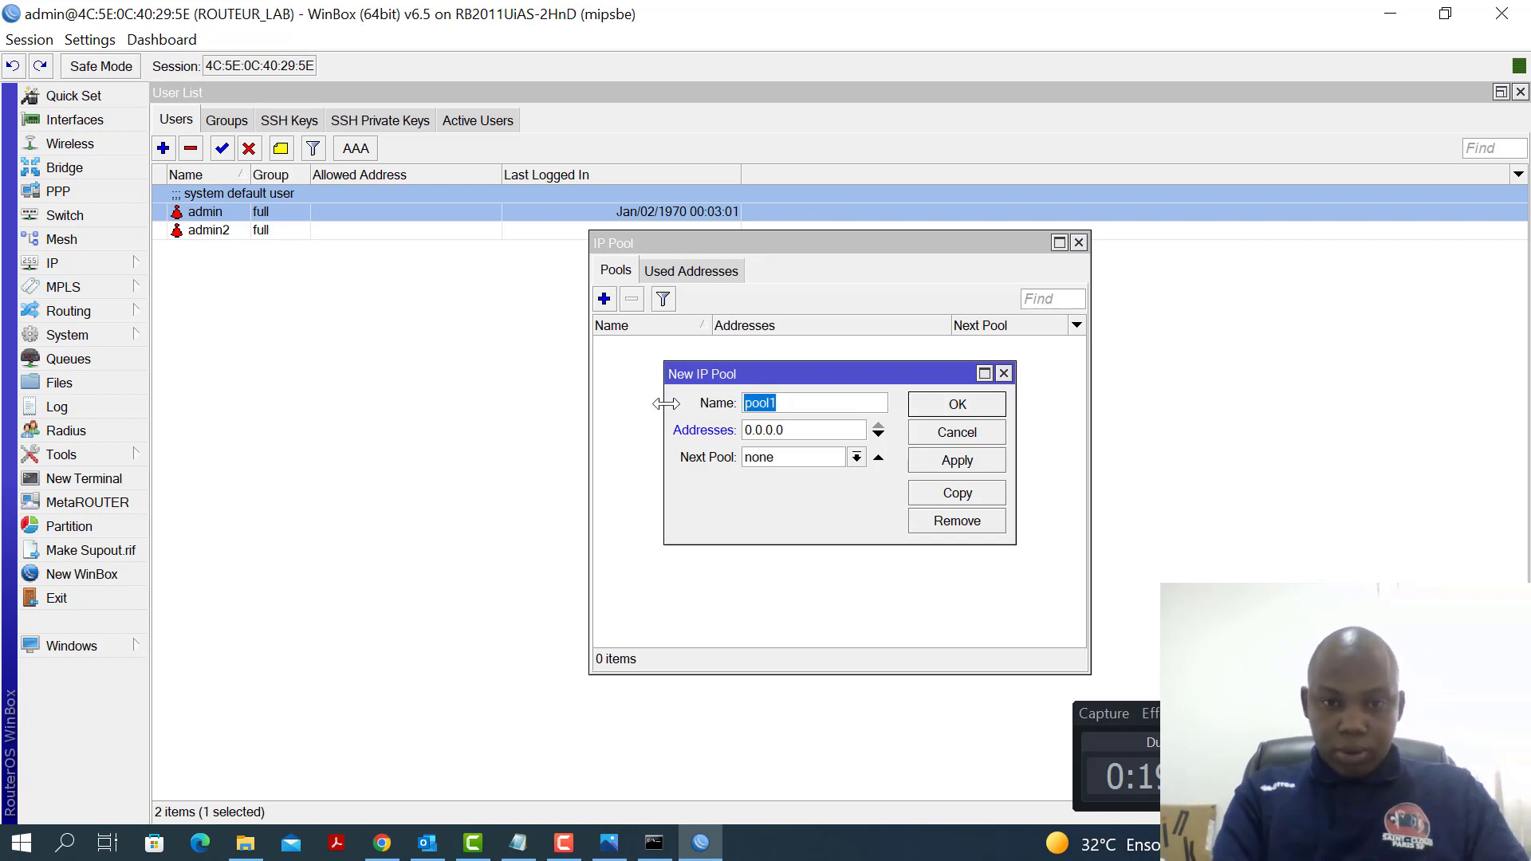
text(POOL_LAN1)
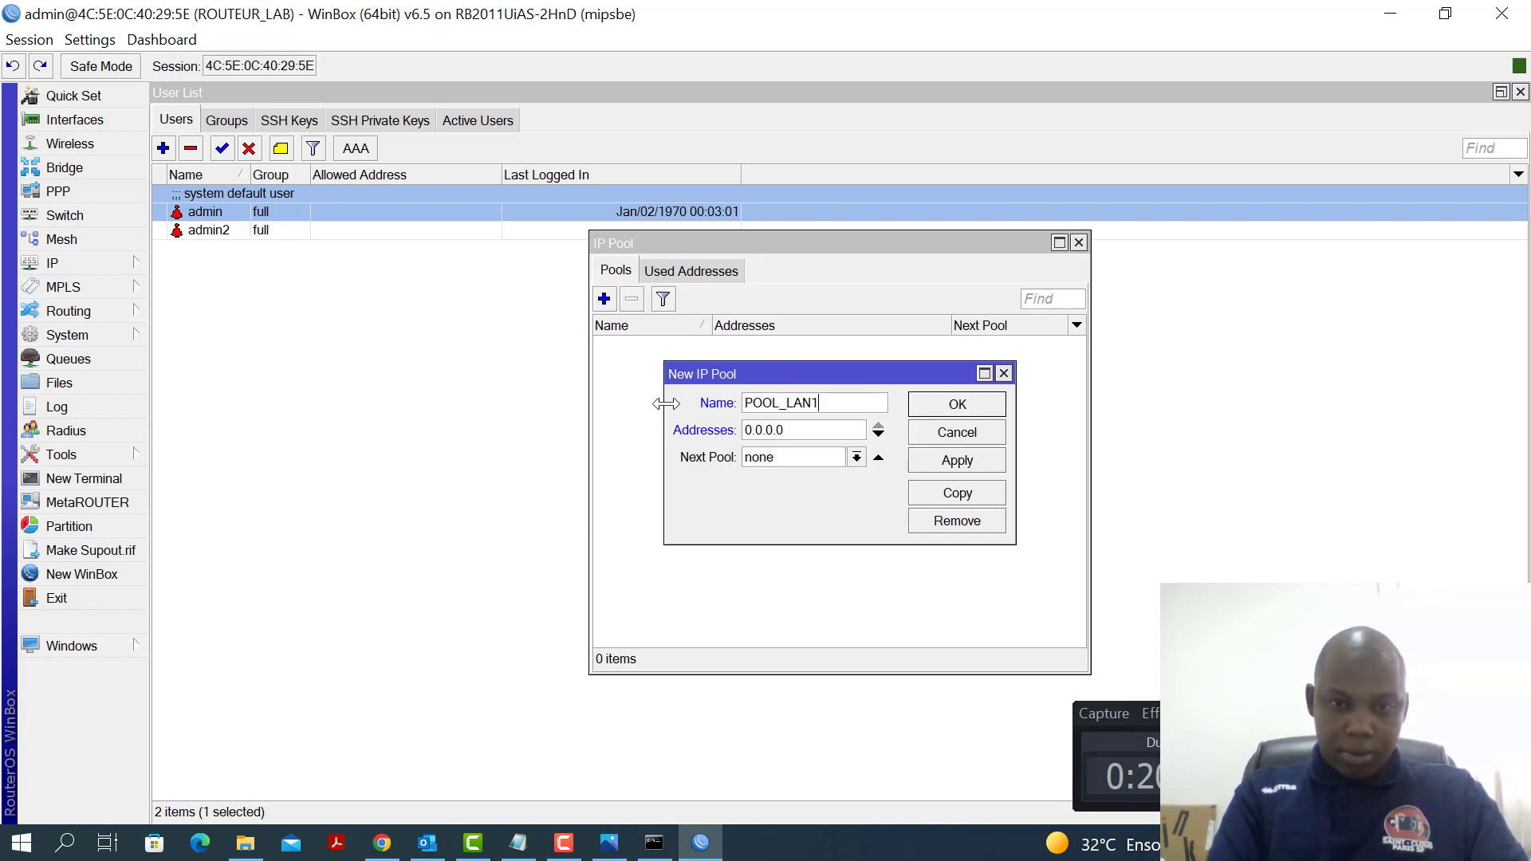
drag(800, 428, 712, 431)
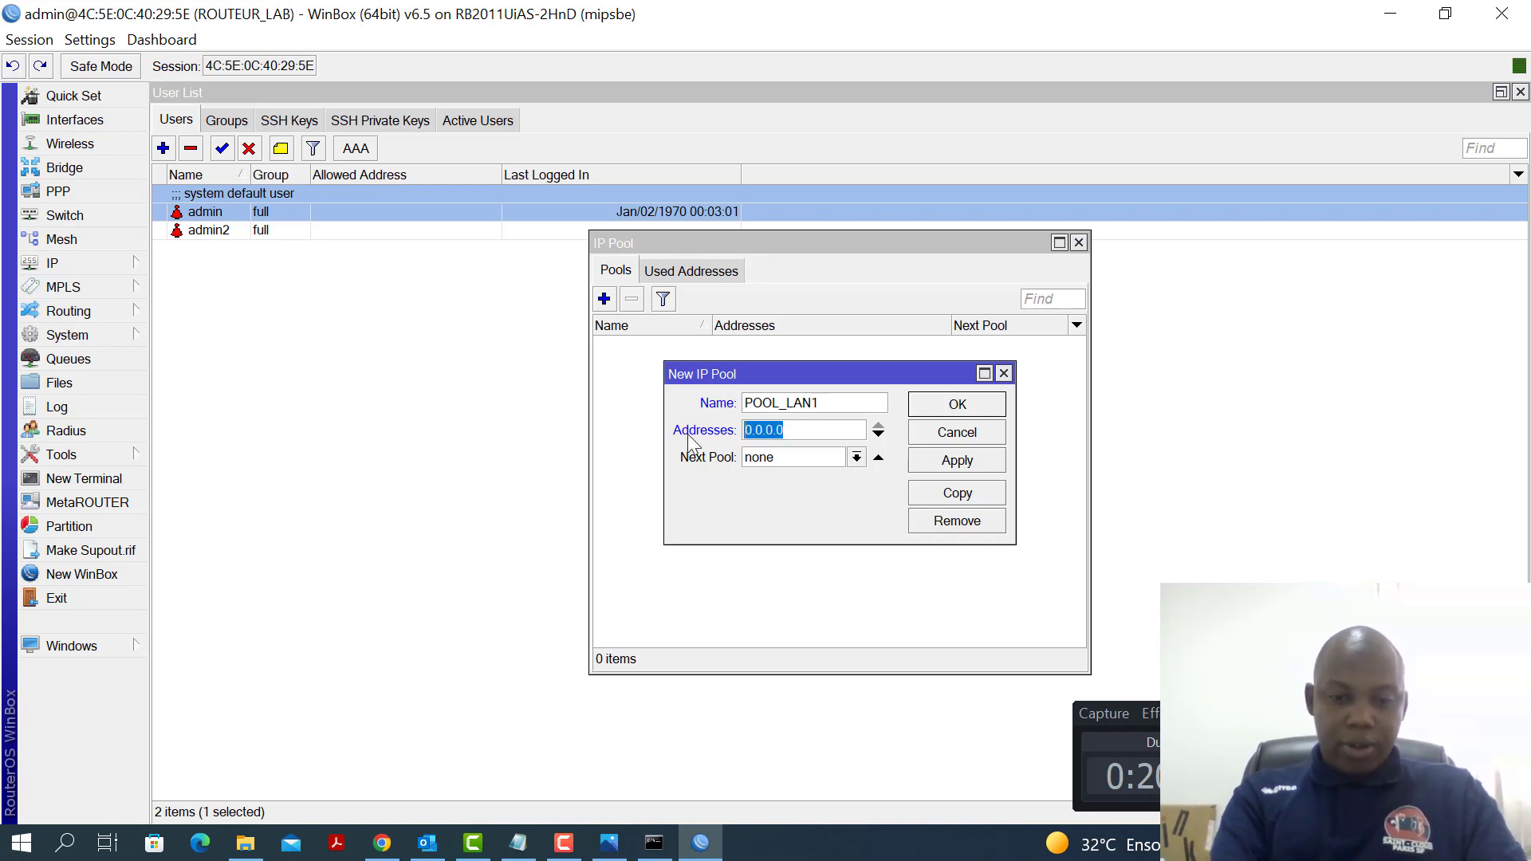
text(192.168.10.50- &c)
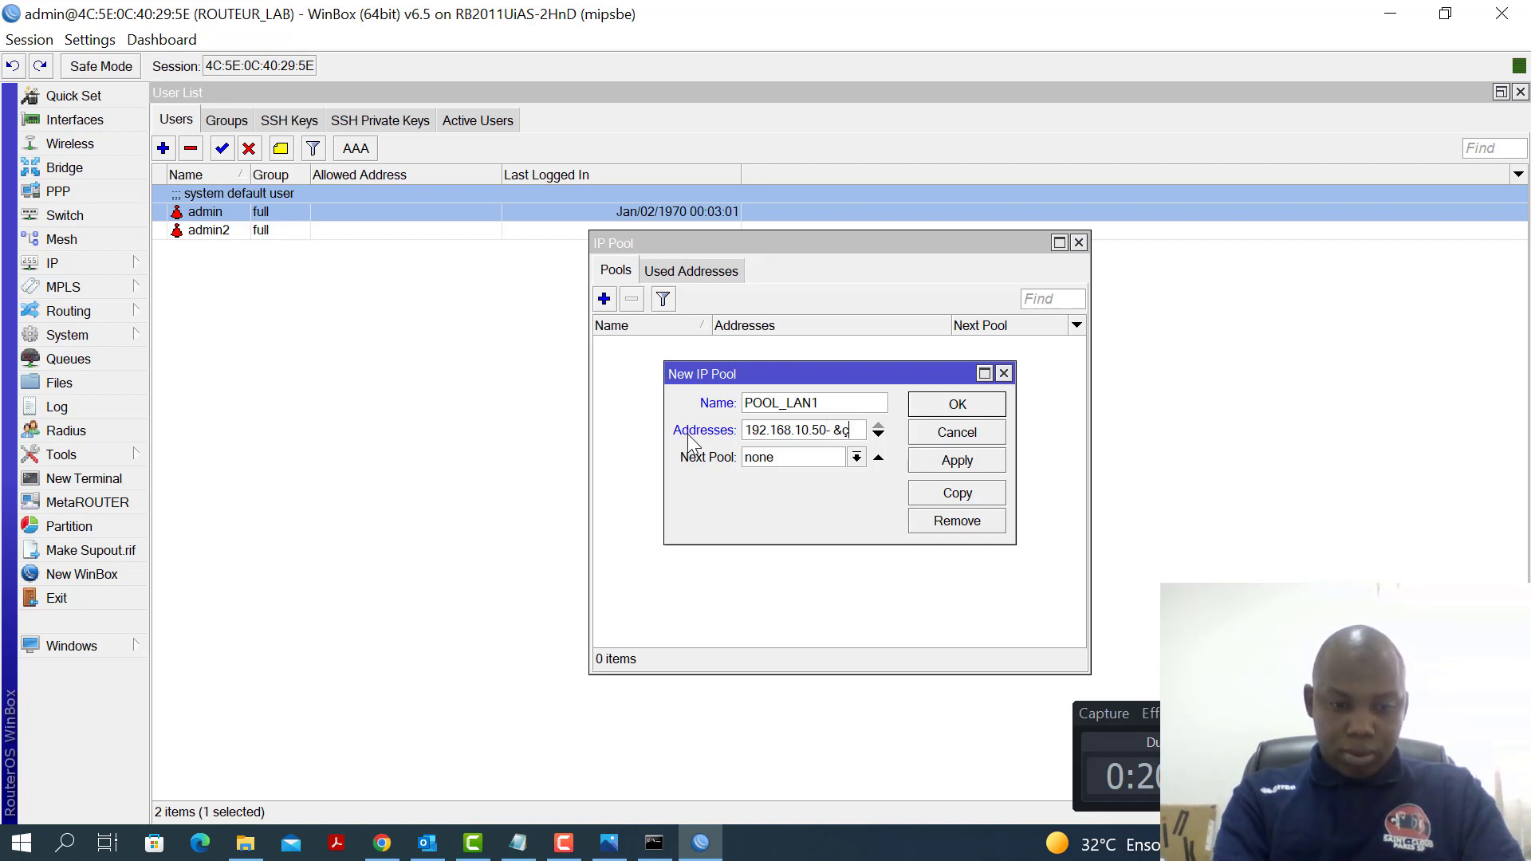
text(&-)
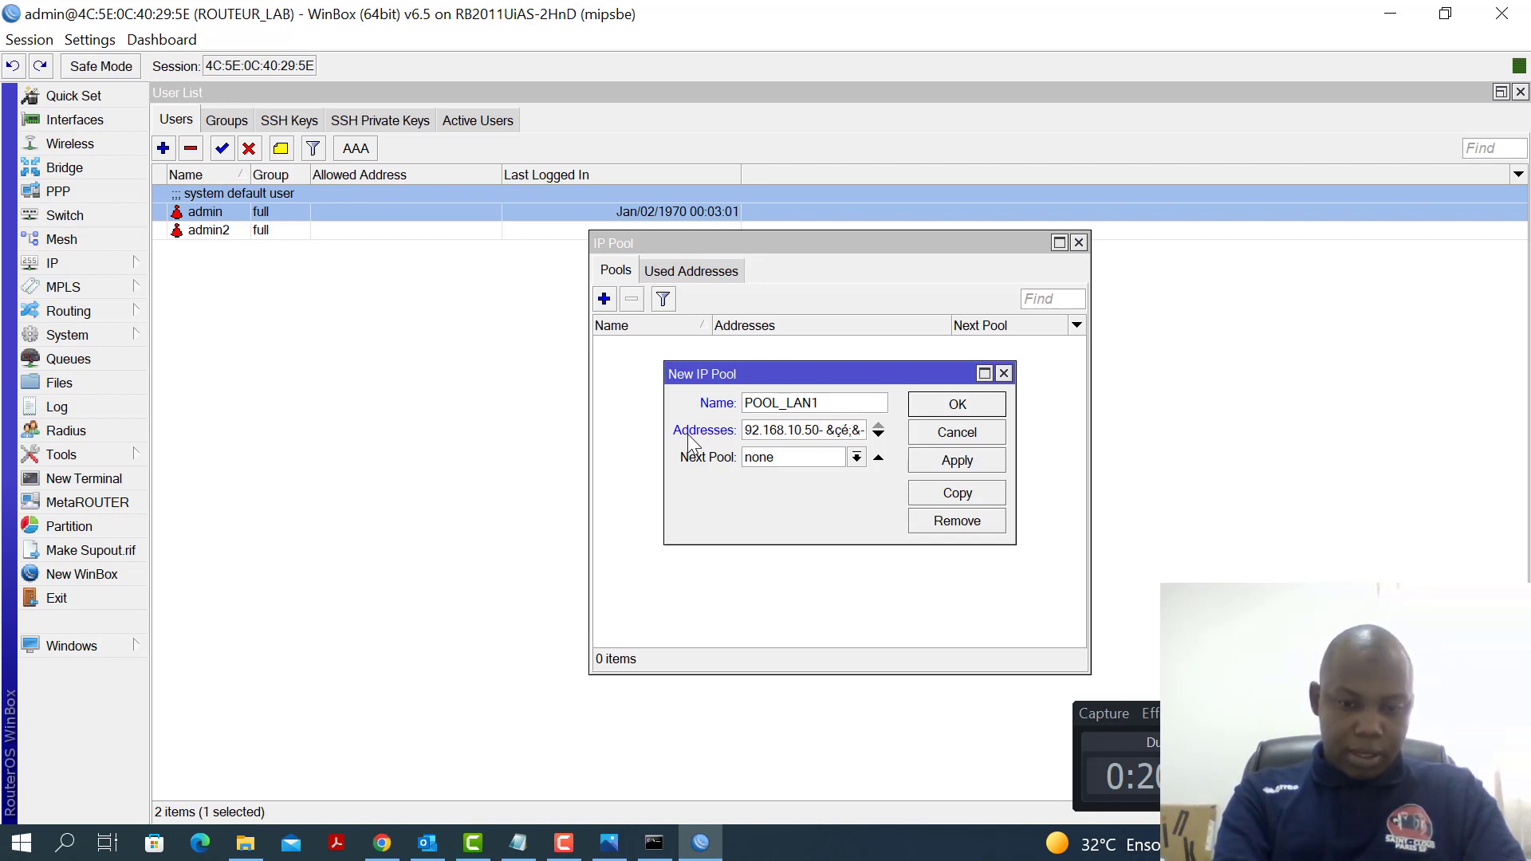
text(_)
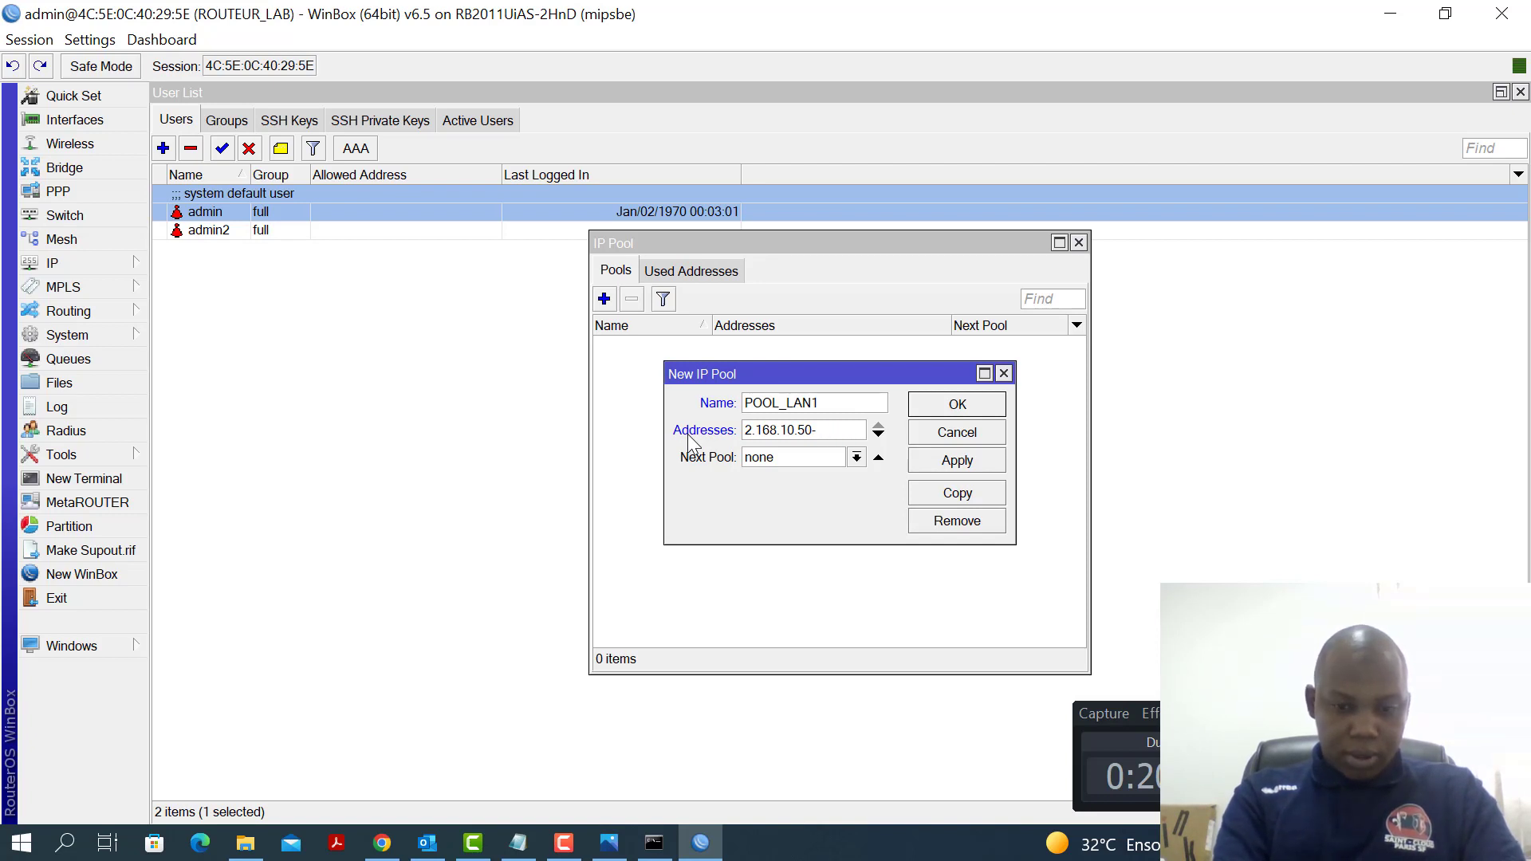
text(192.16)
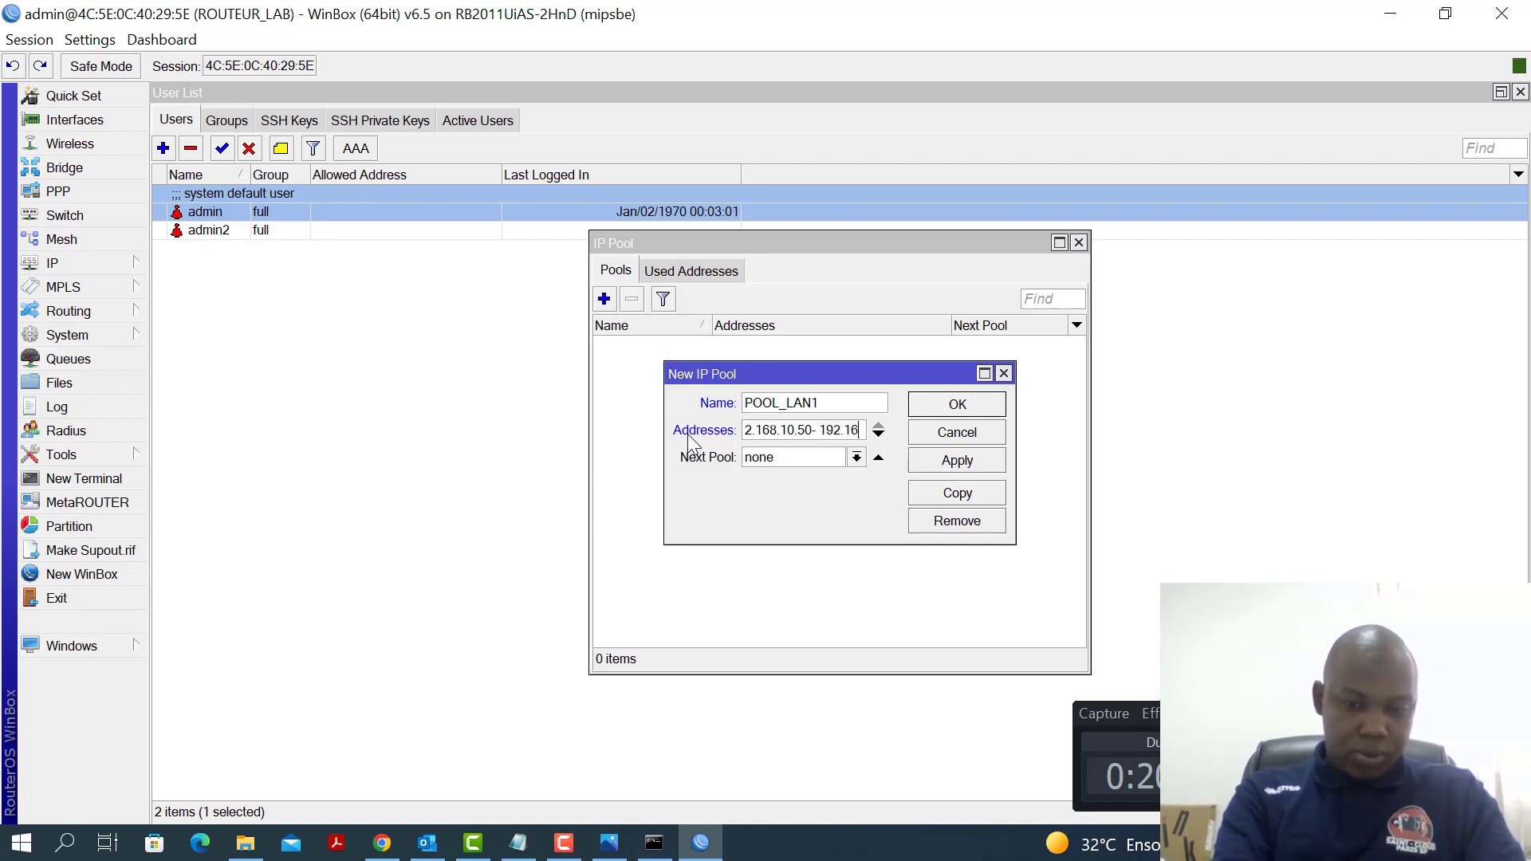
text(8.10.)
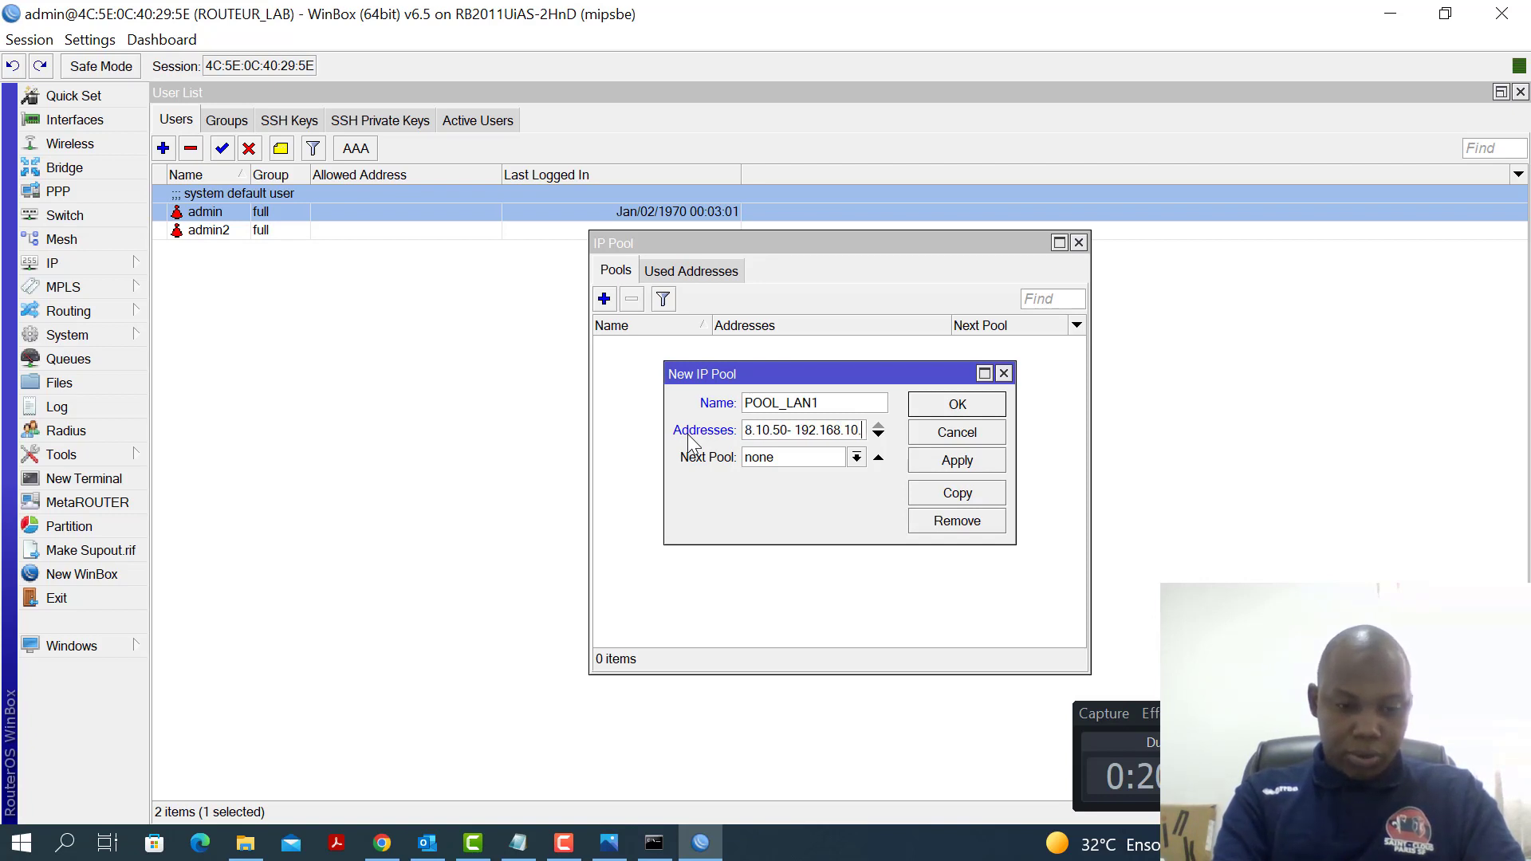
text(250)
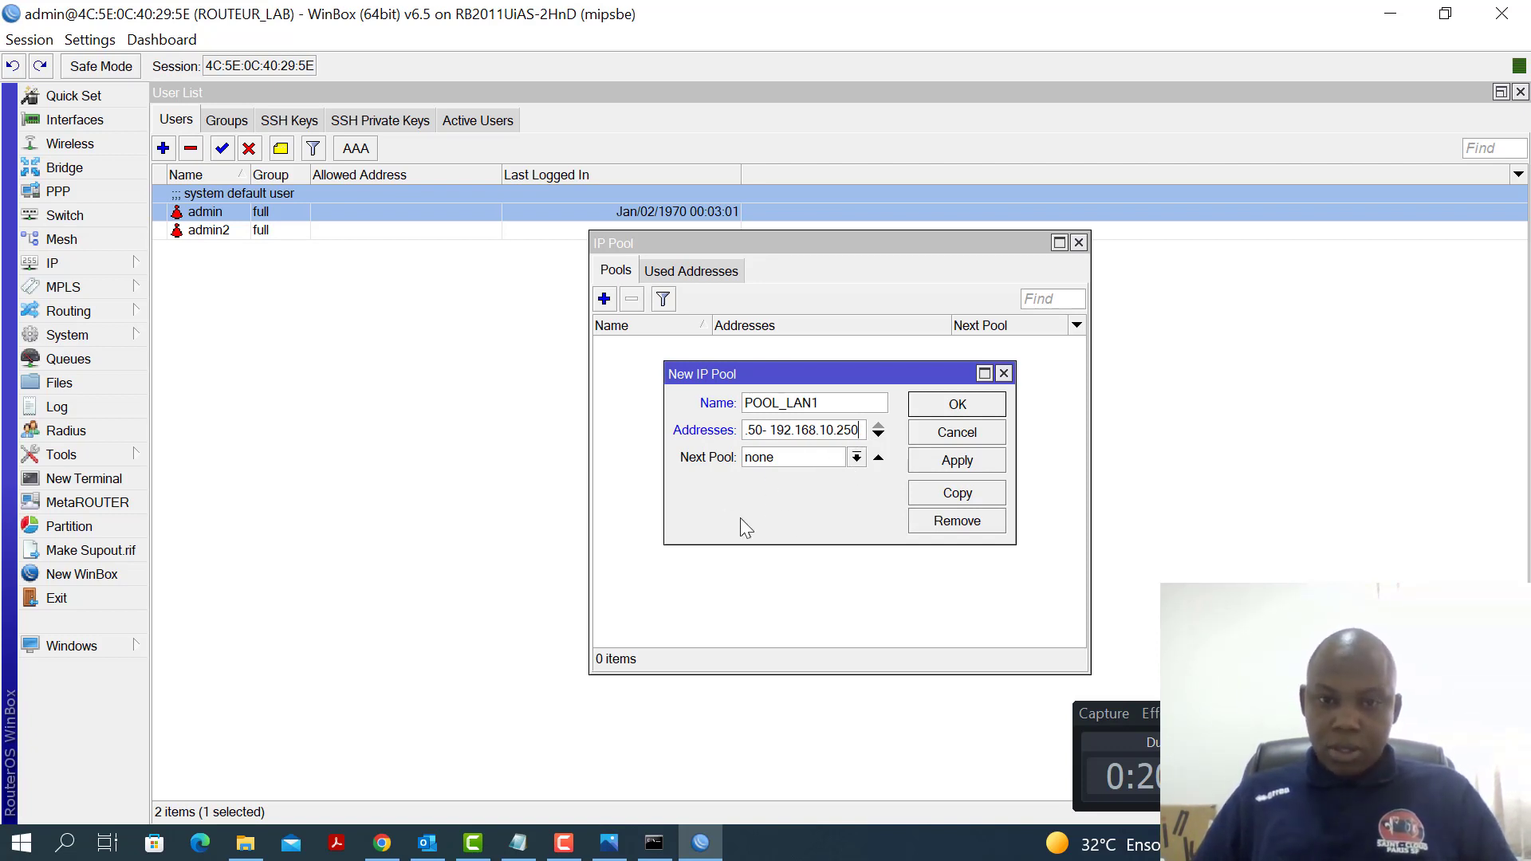
click(973, 472)
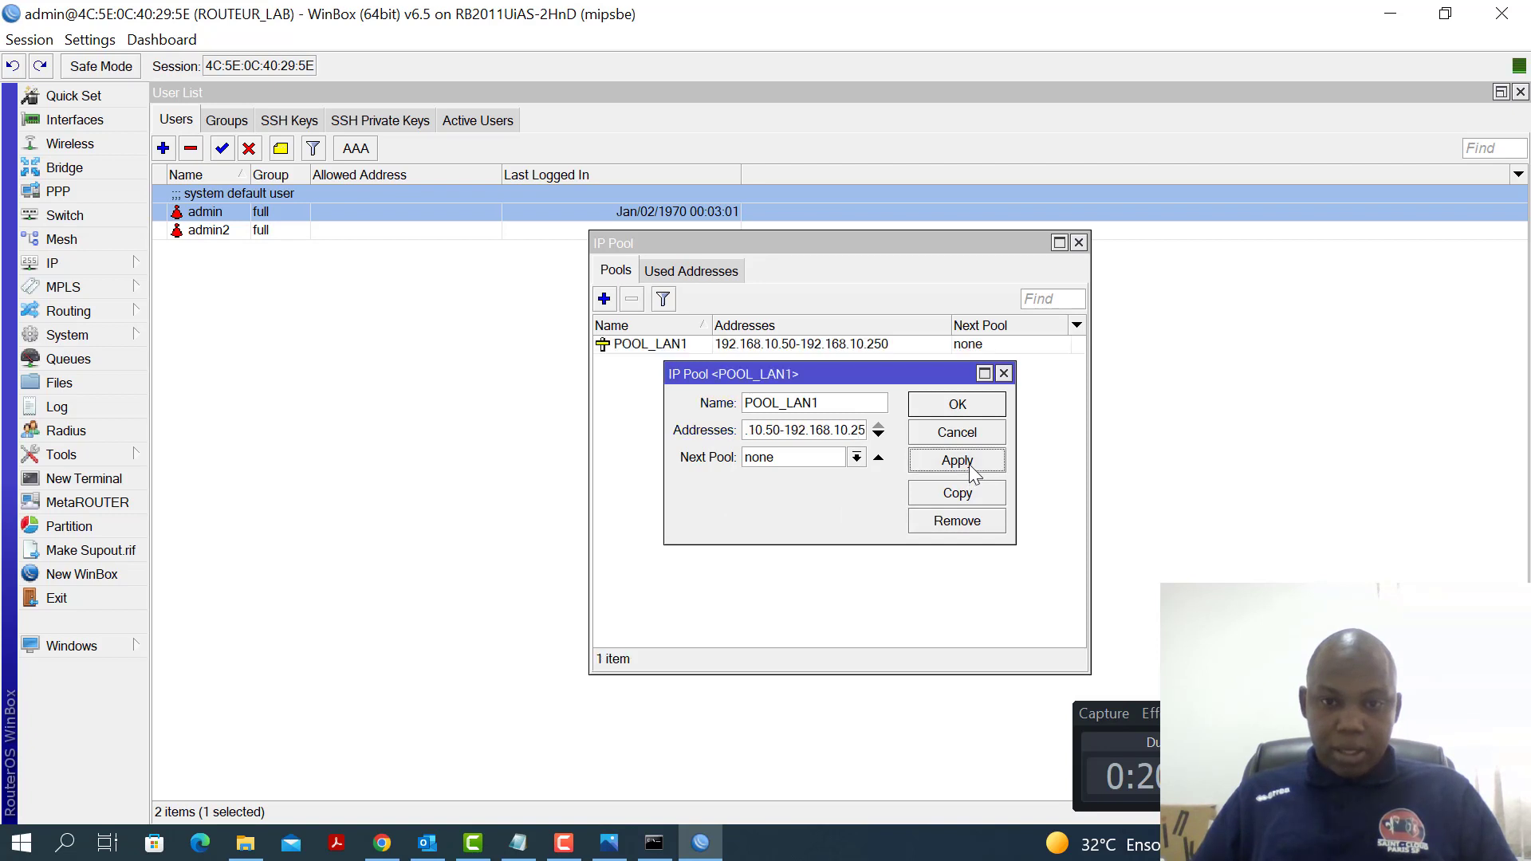
click(961, 408)
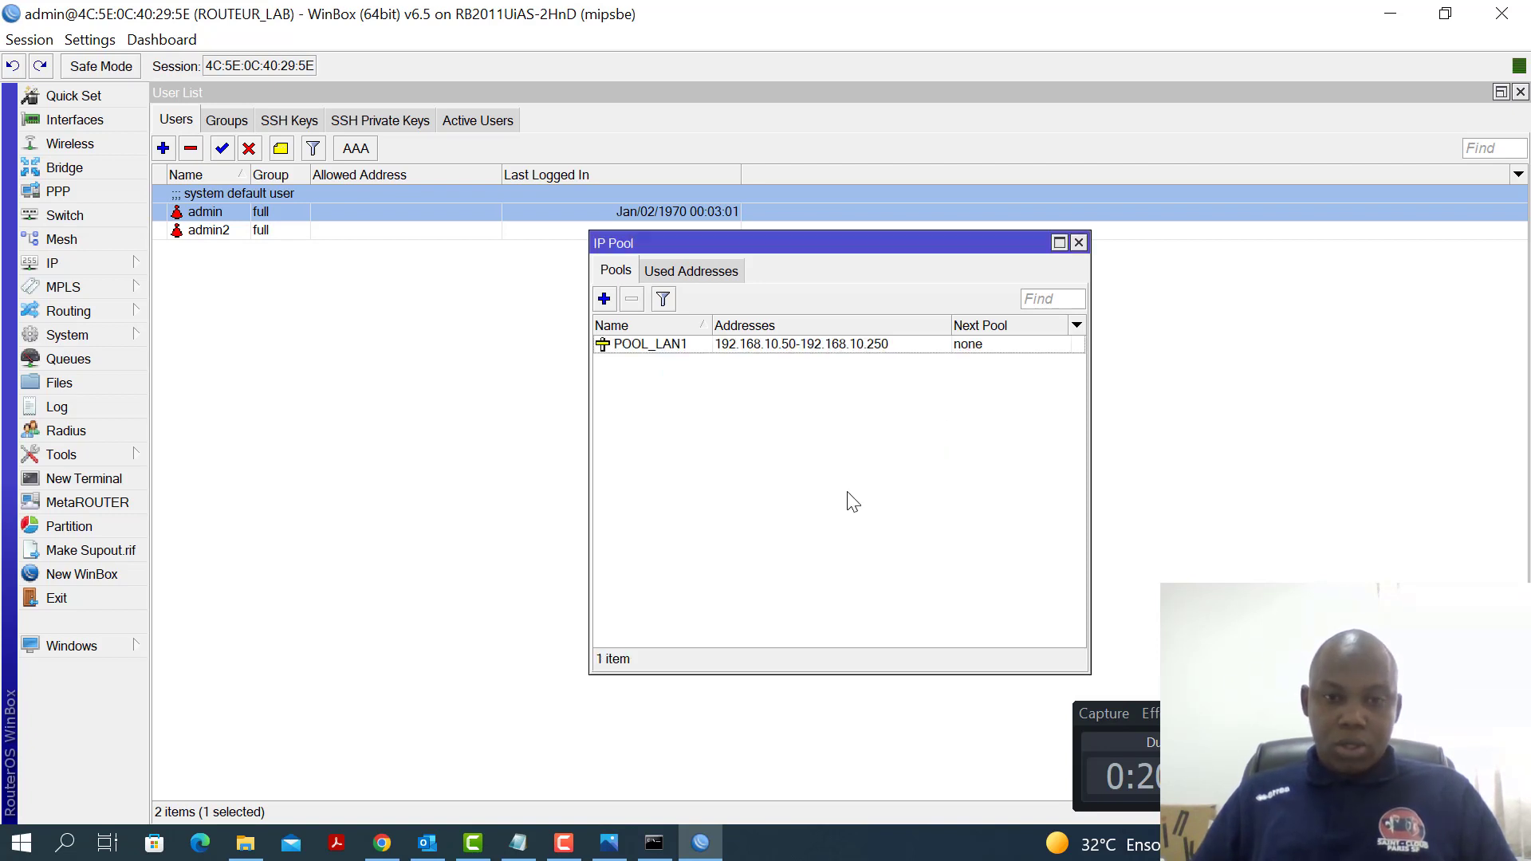
Create address pool POOL_LAN2 with the range 192.168.20.50-192.168.20.250
click(605, 300)
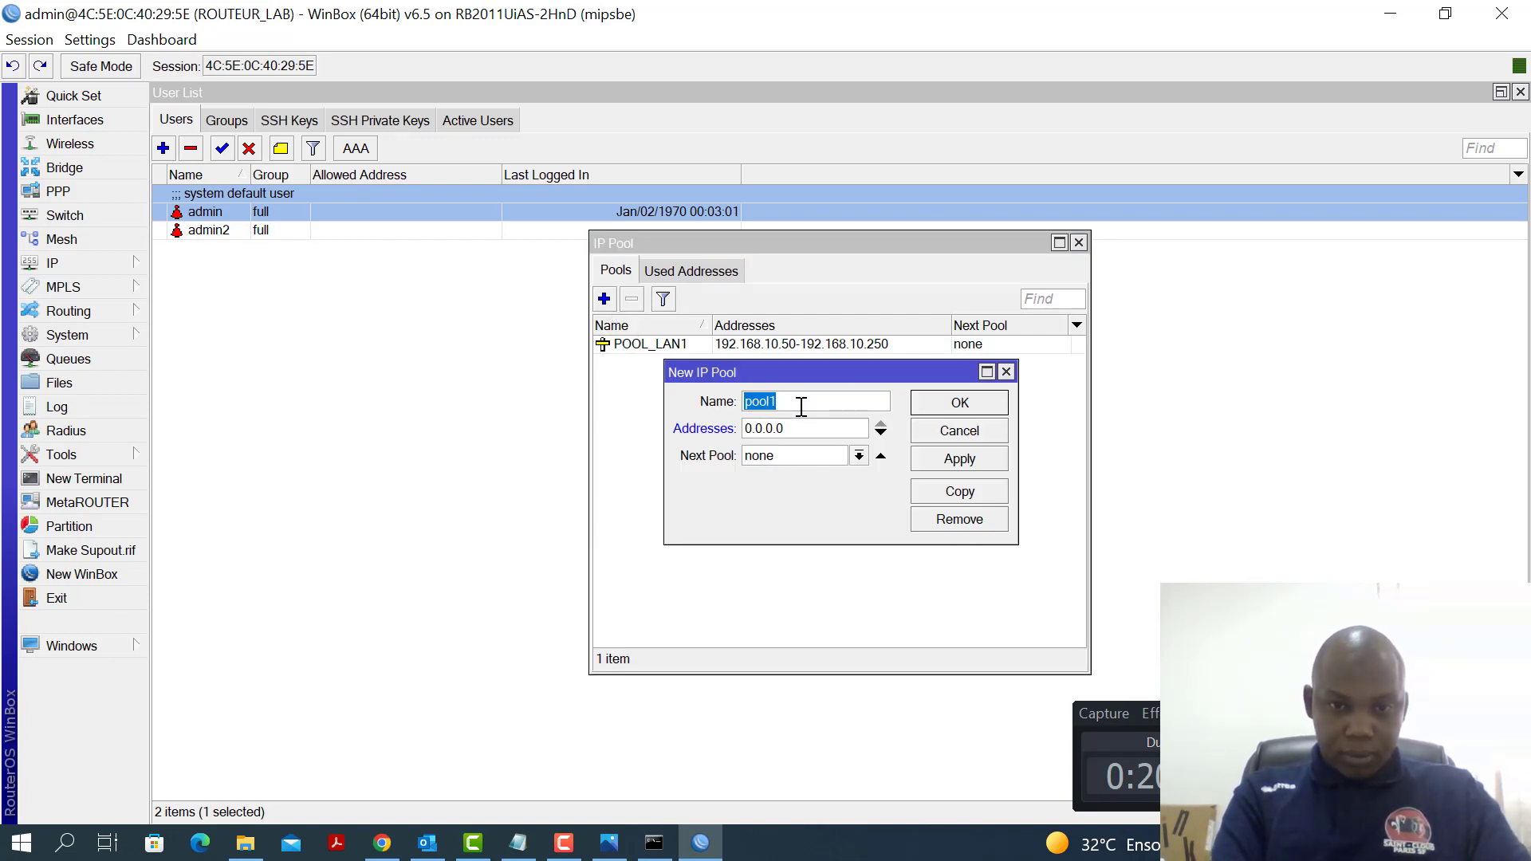
text(POOL_LAN2)
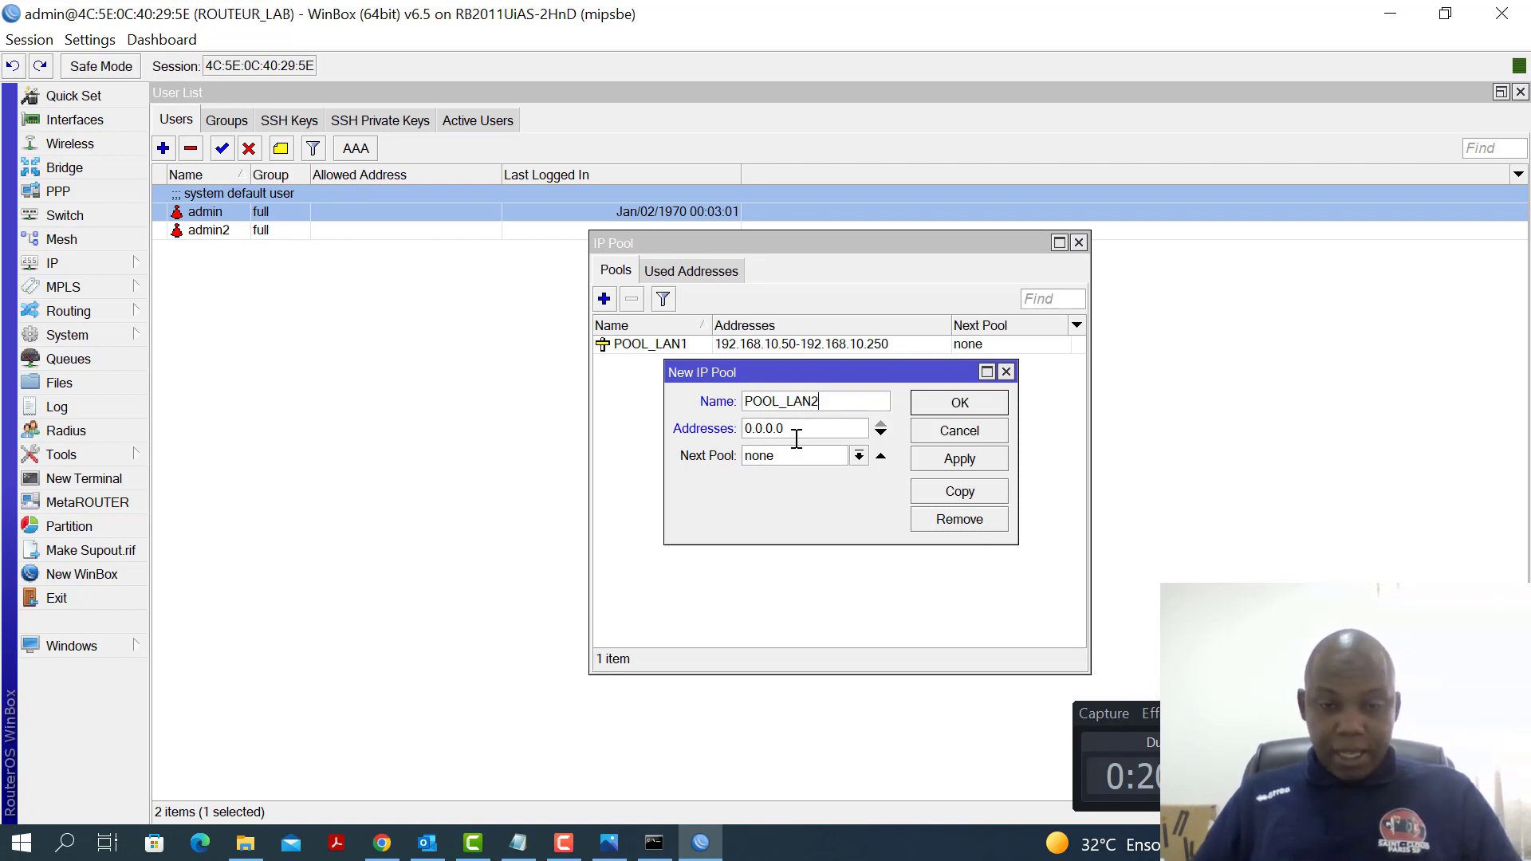
drag(828, 431, 748, 429)
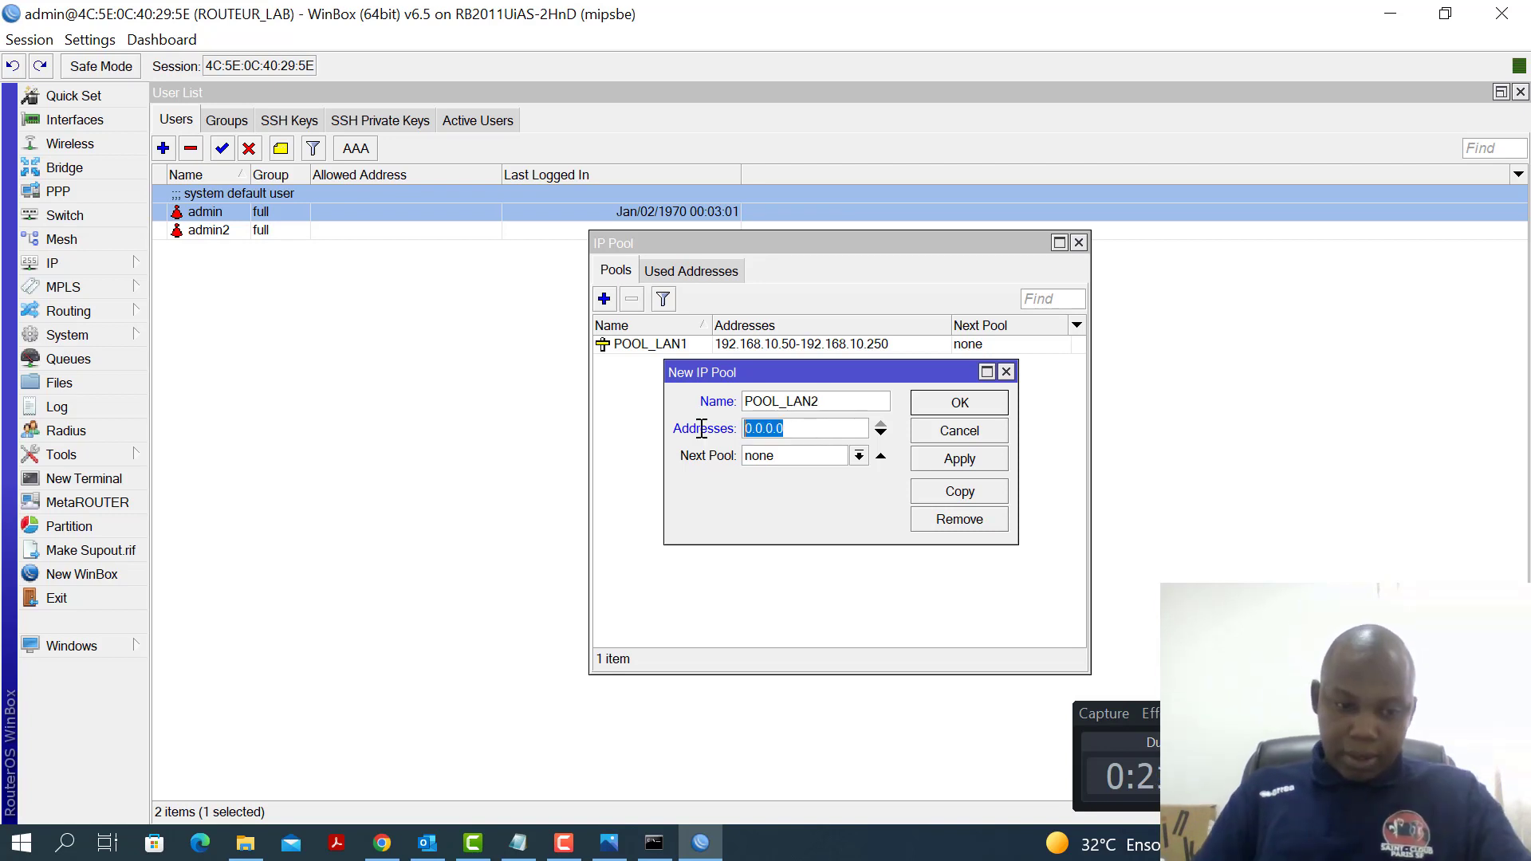
text(192.168.20.50-192)
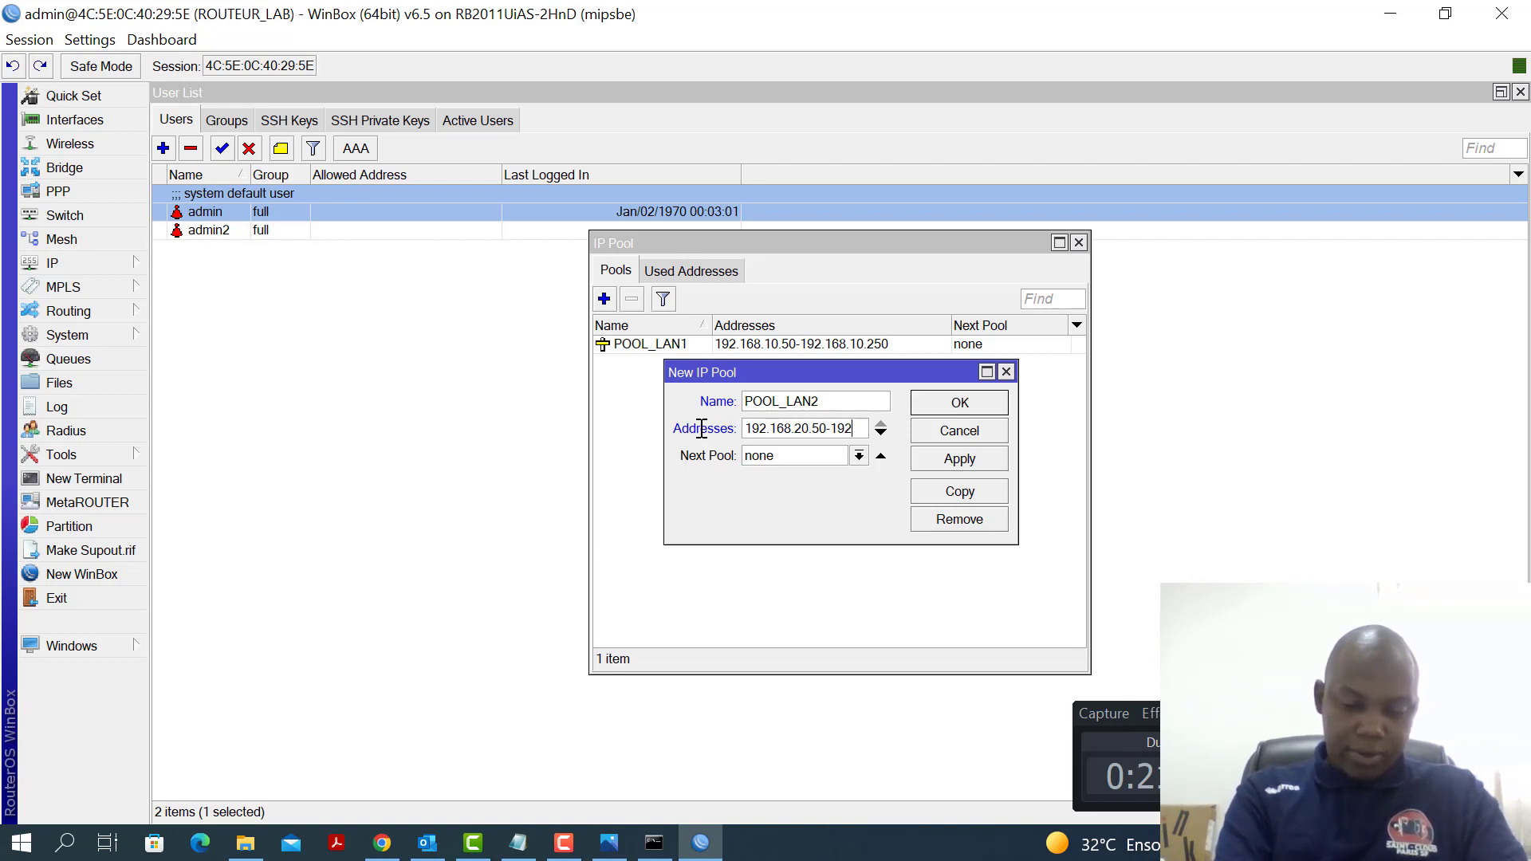
text(.168)
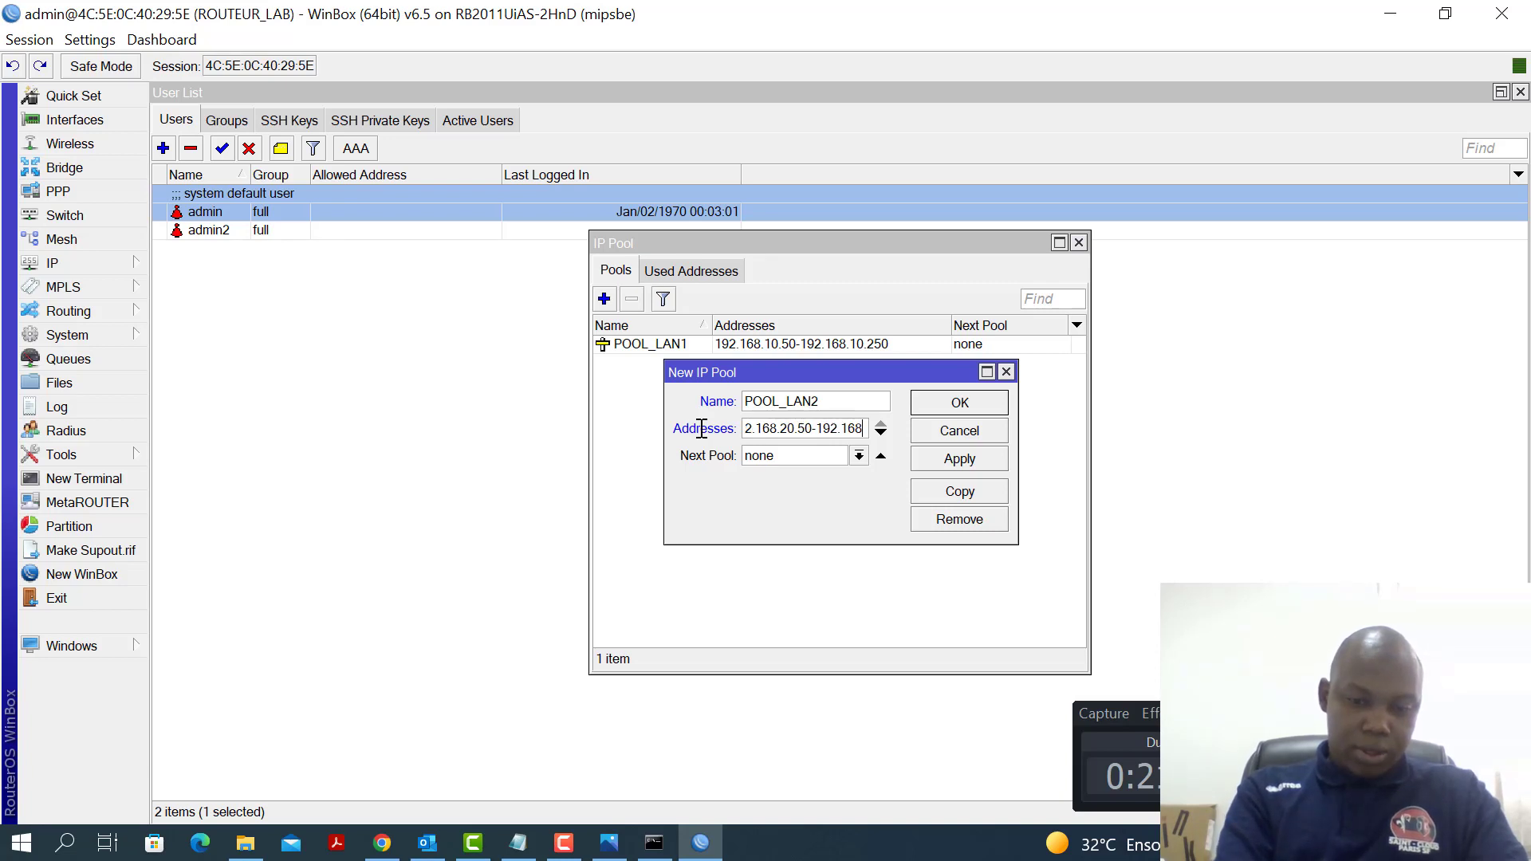
text(.20.)
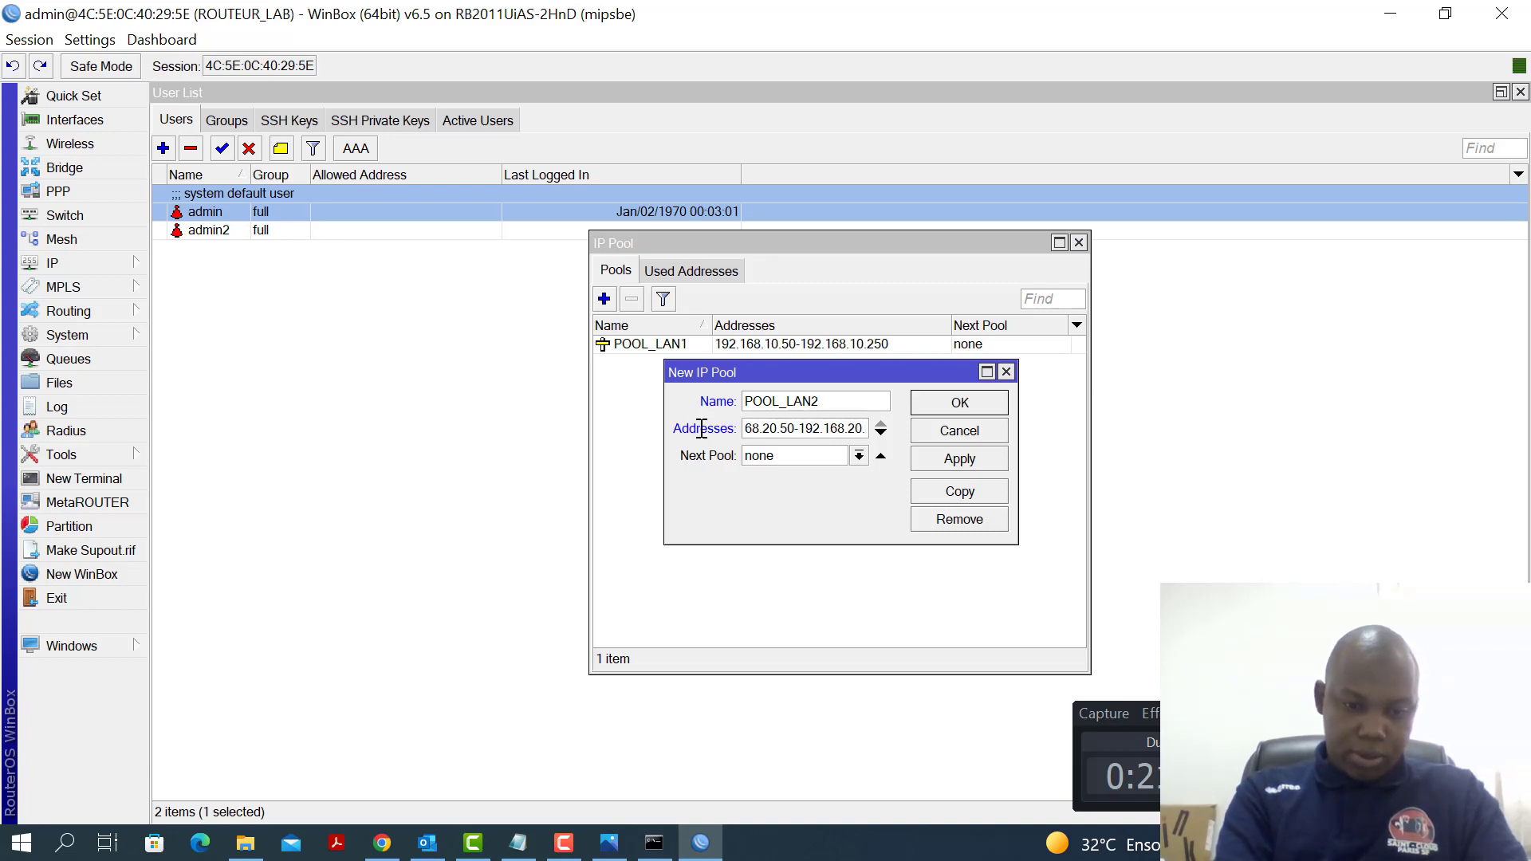
text(250)
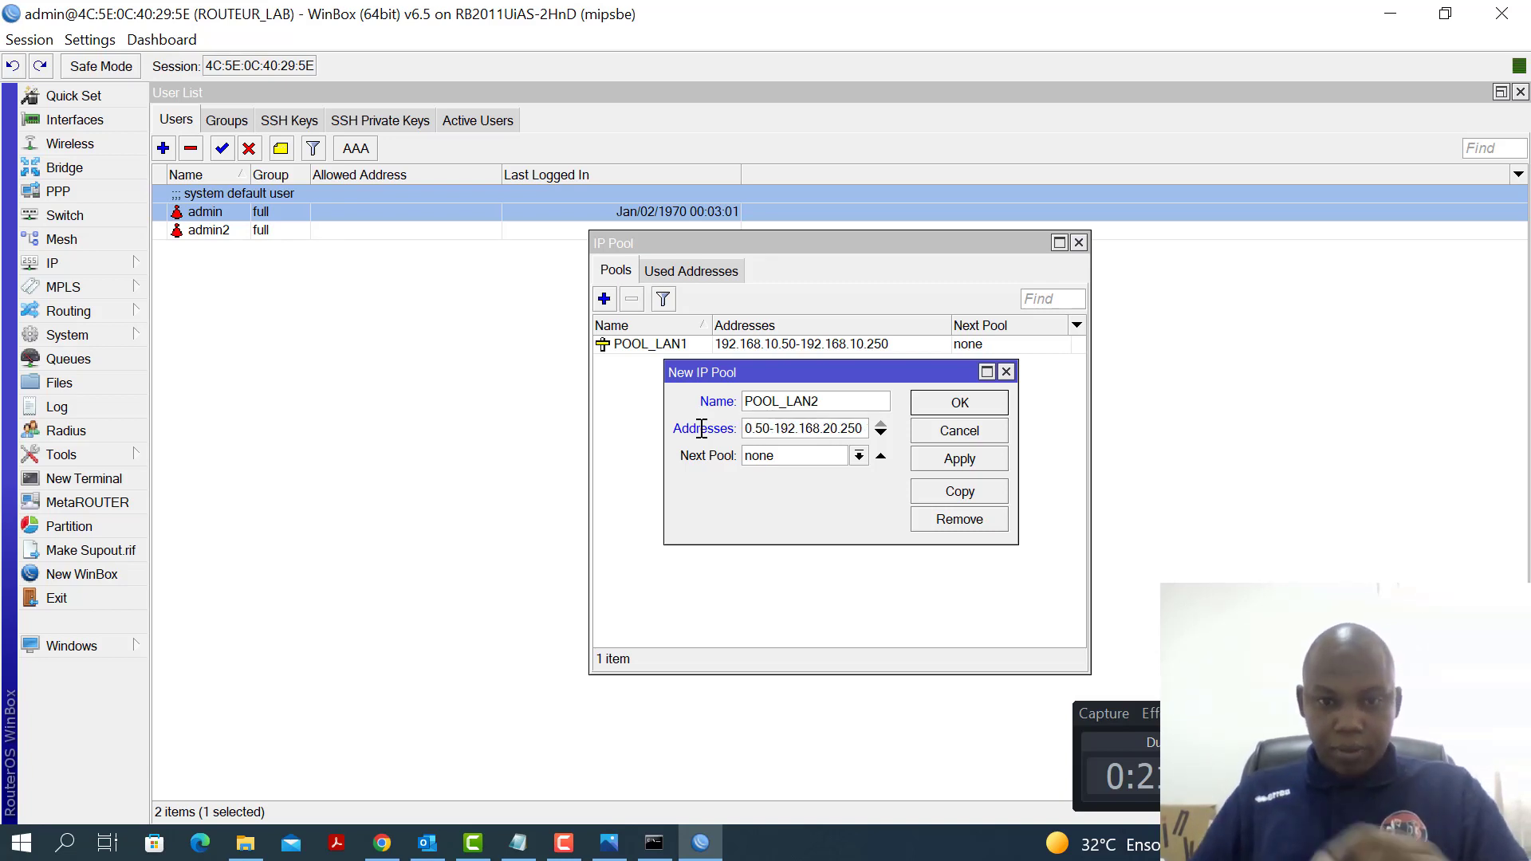
click(961, 461)
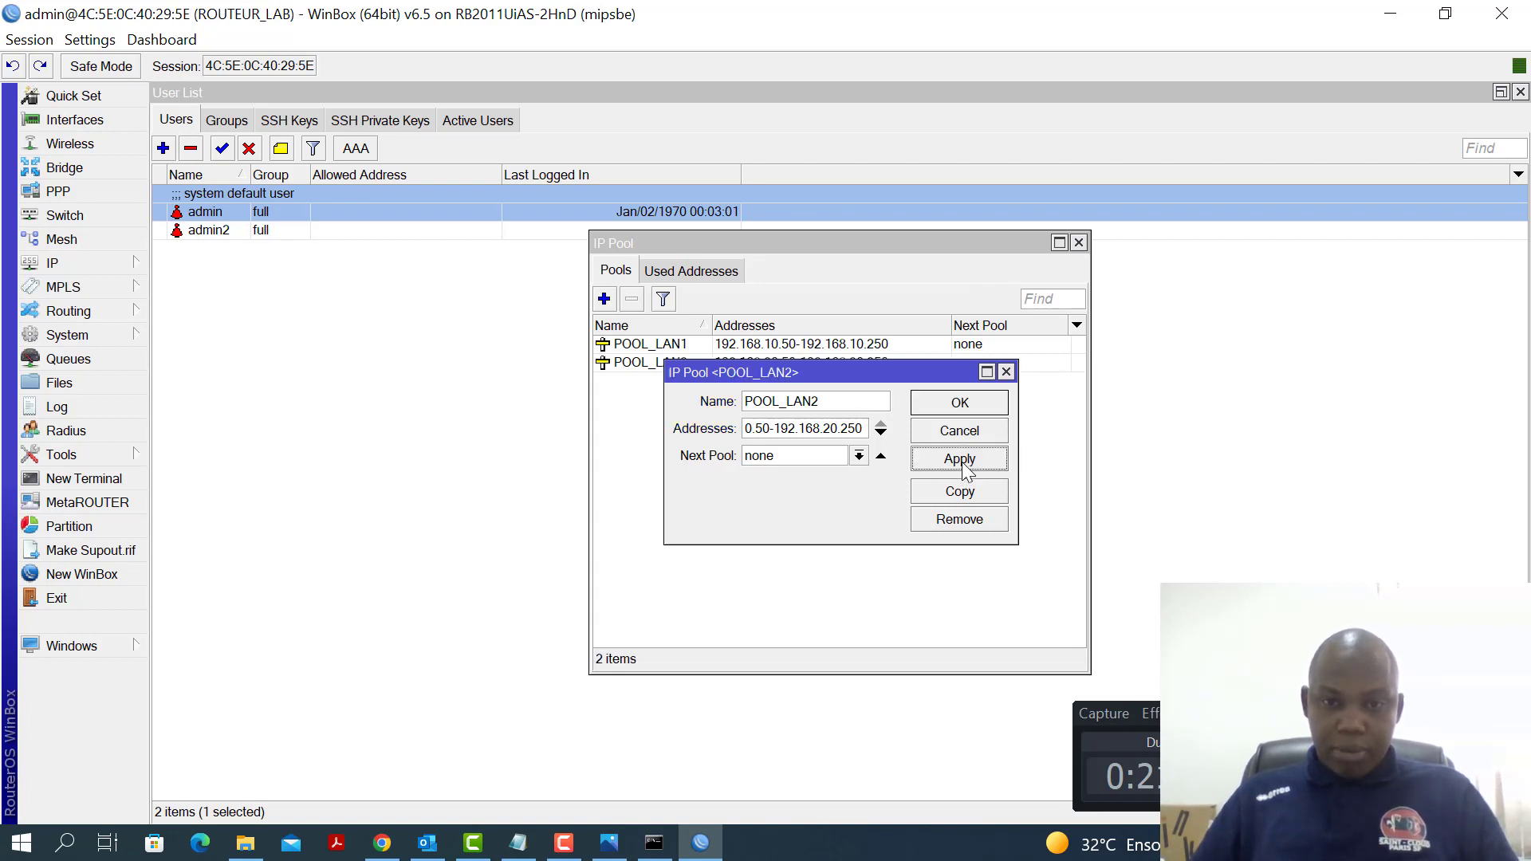
click(975, 401)
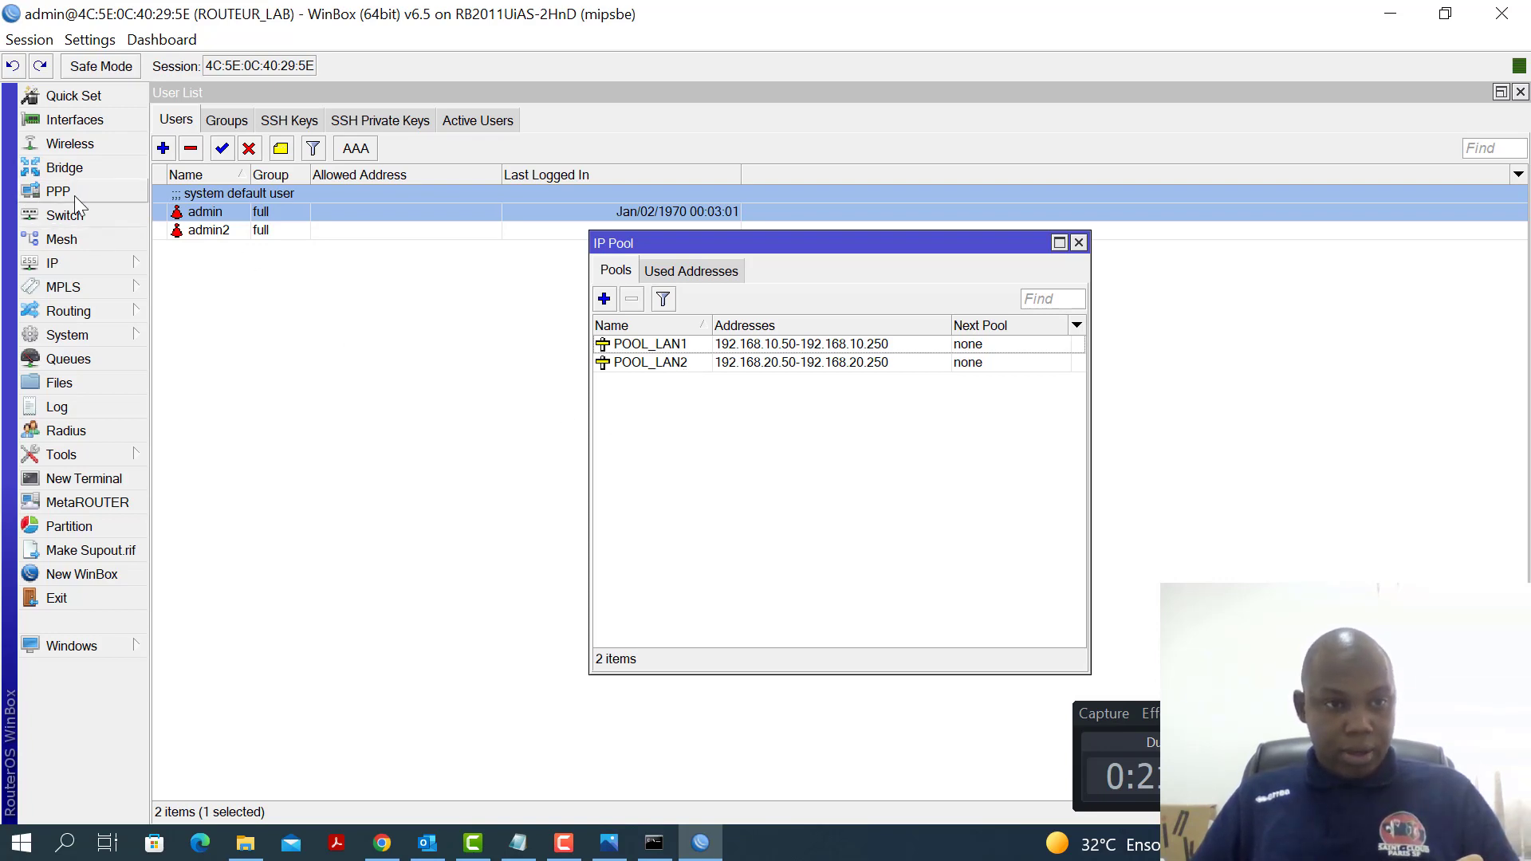
Check the LAN1 and LAN2 bridges, move the IP Pool window aside, and expand the IP menu
click(73, 170)
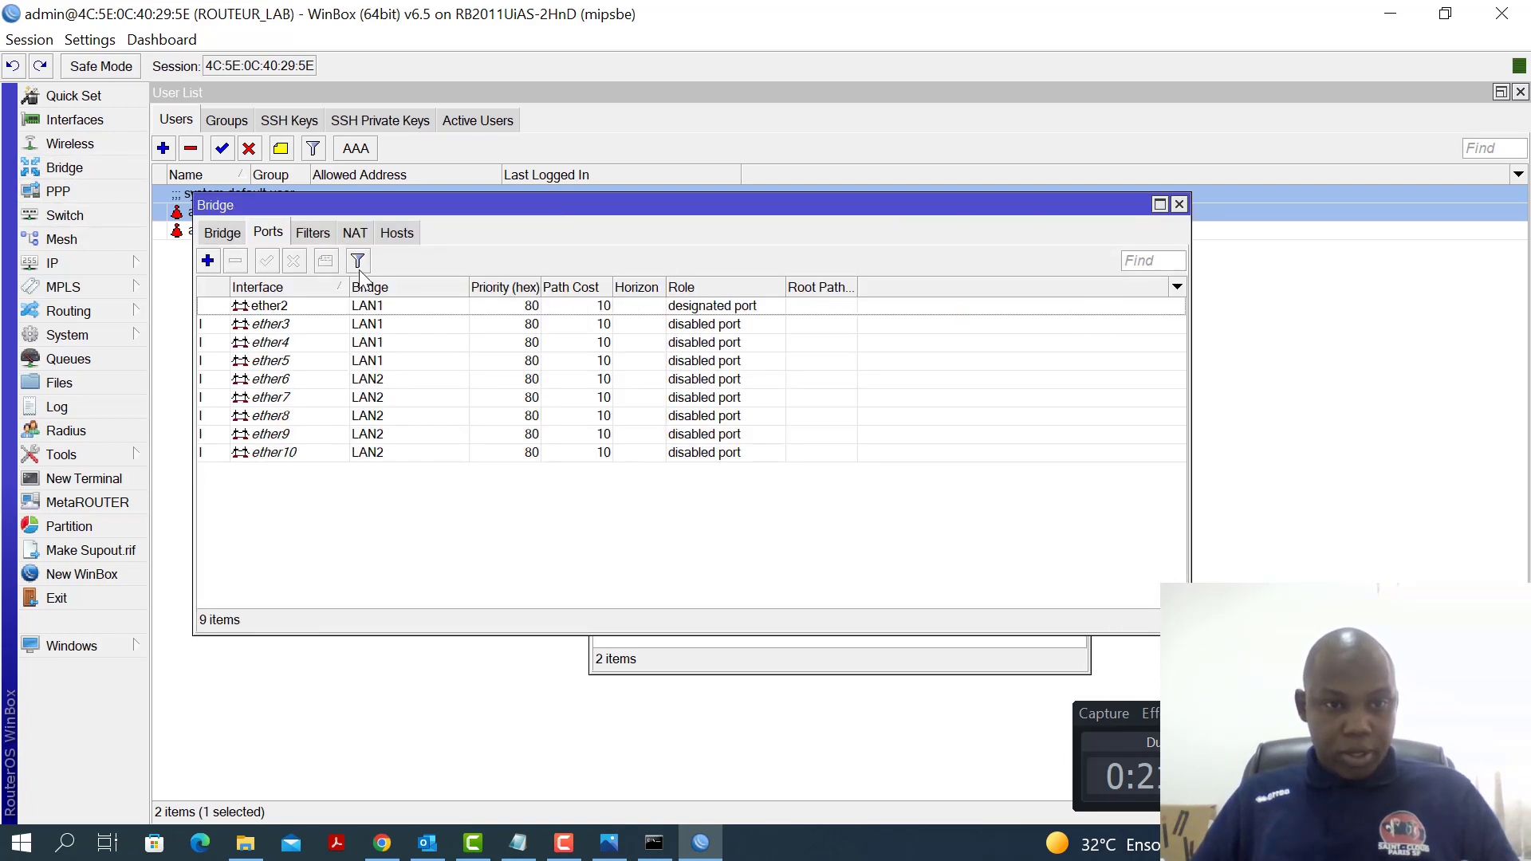
click(222, 234)
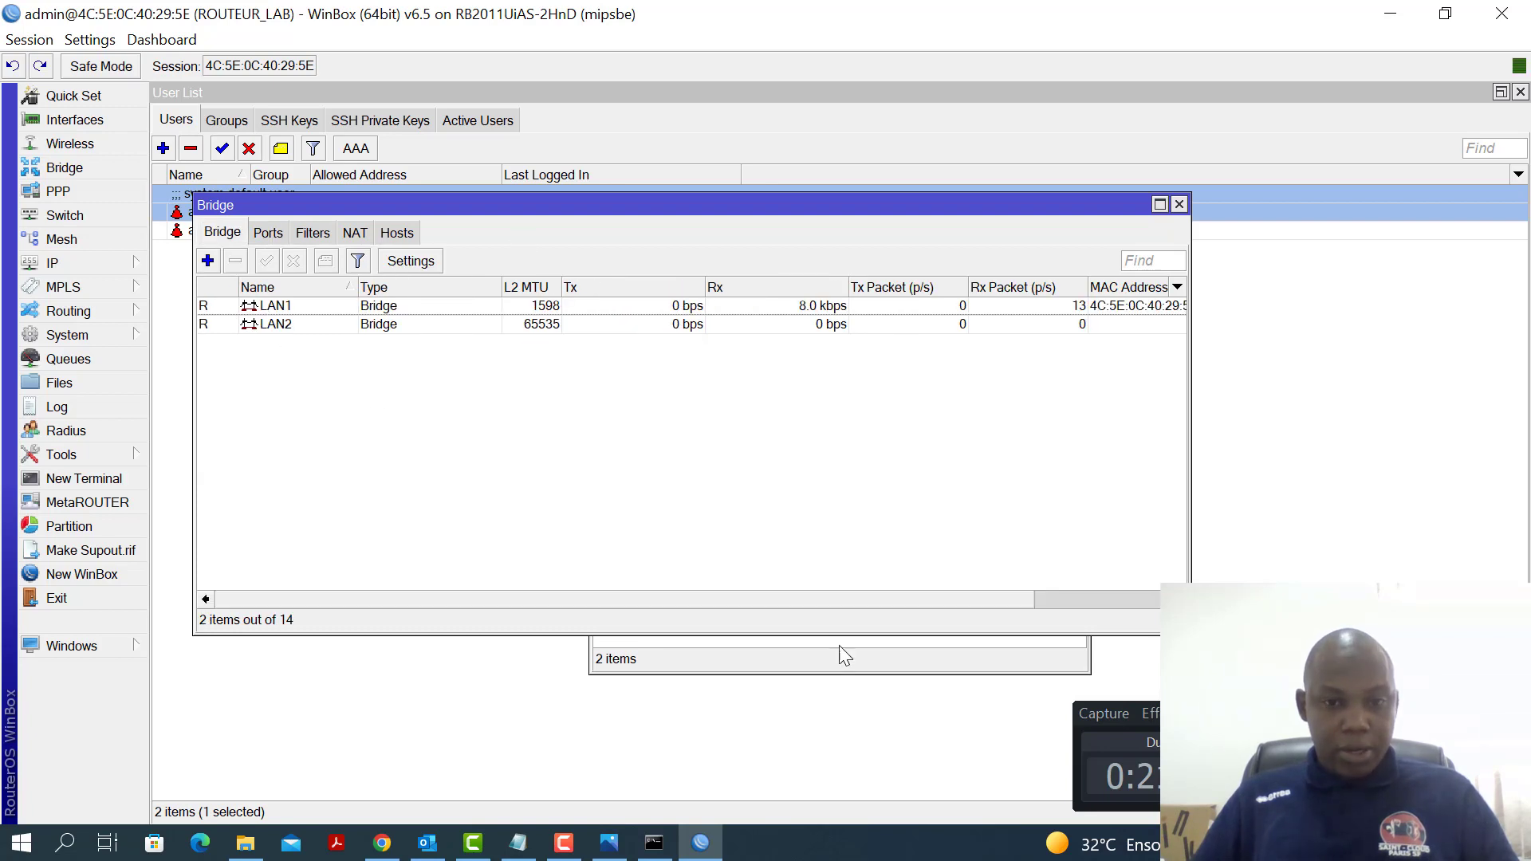
click(858, 674)
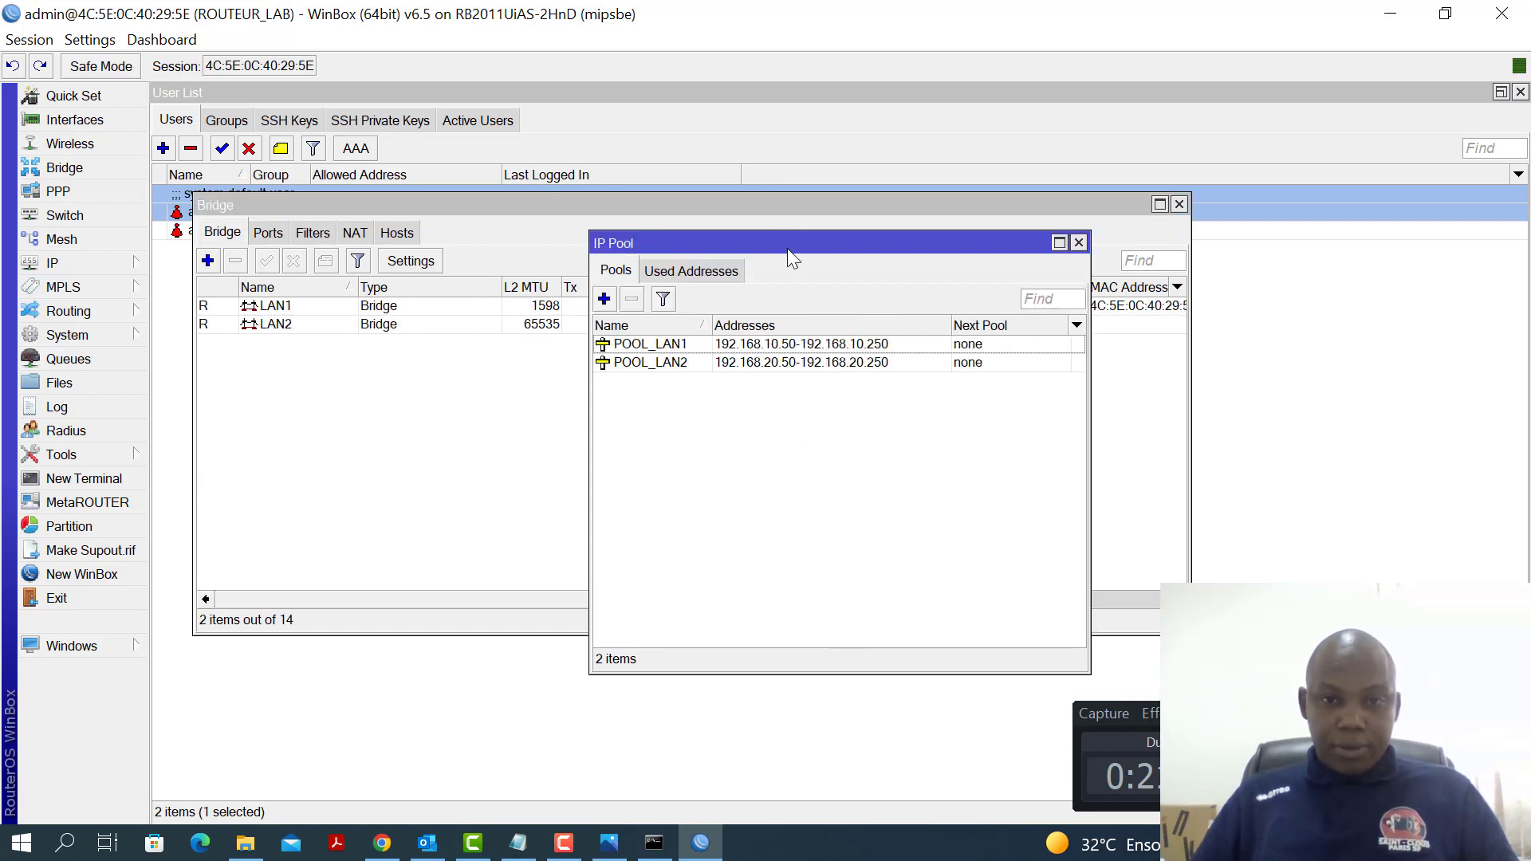
drag(787, 248, 955, 205)
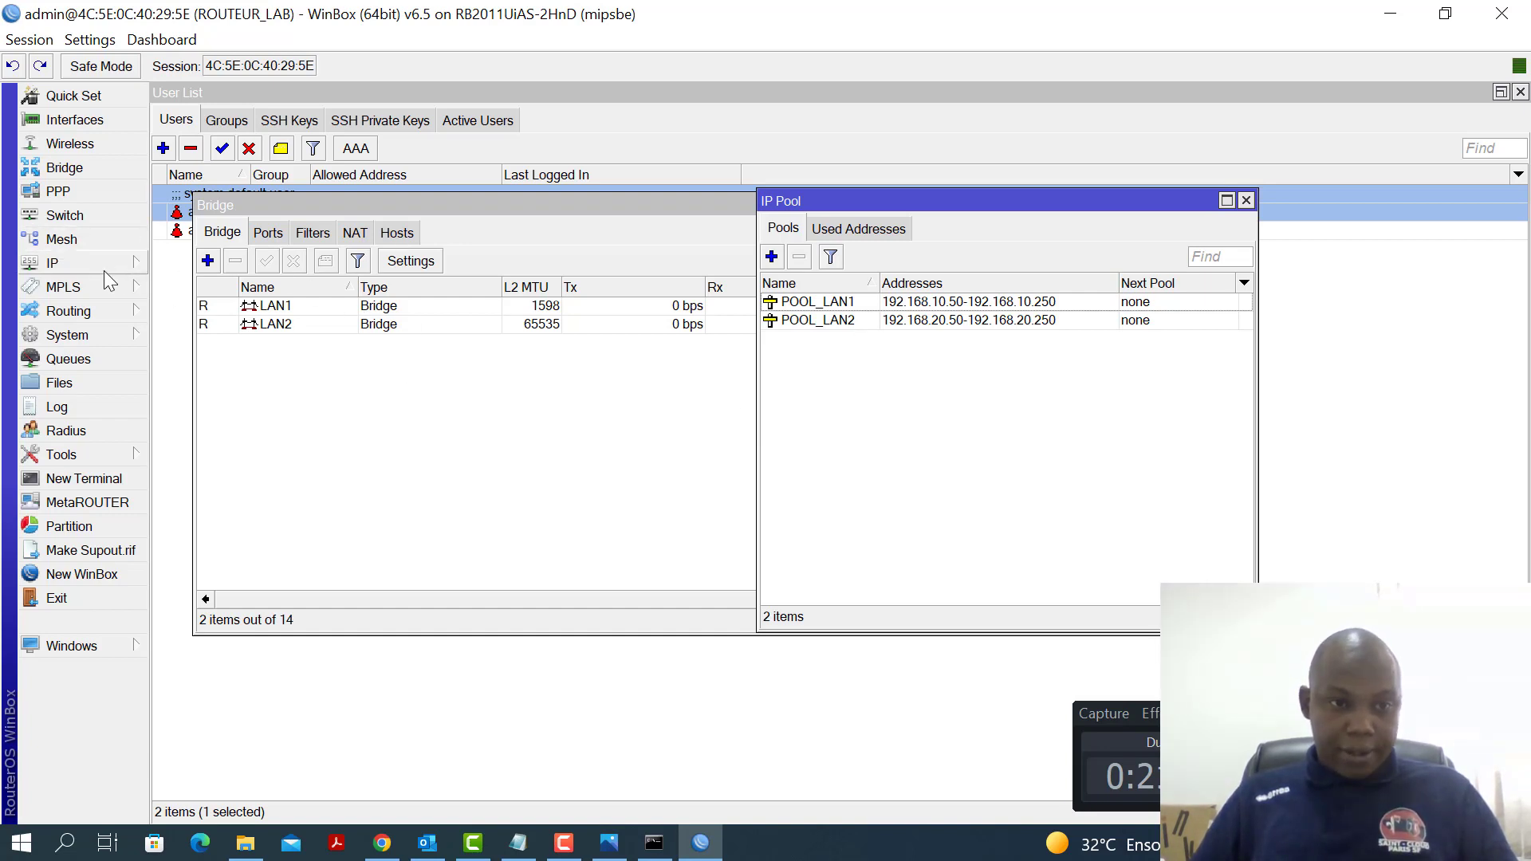
click(103, 269)
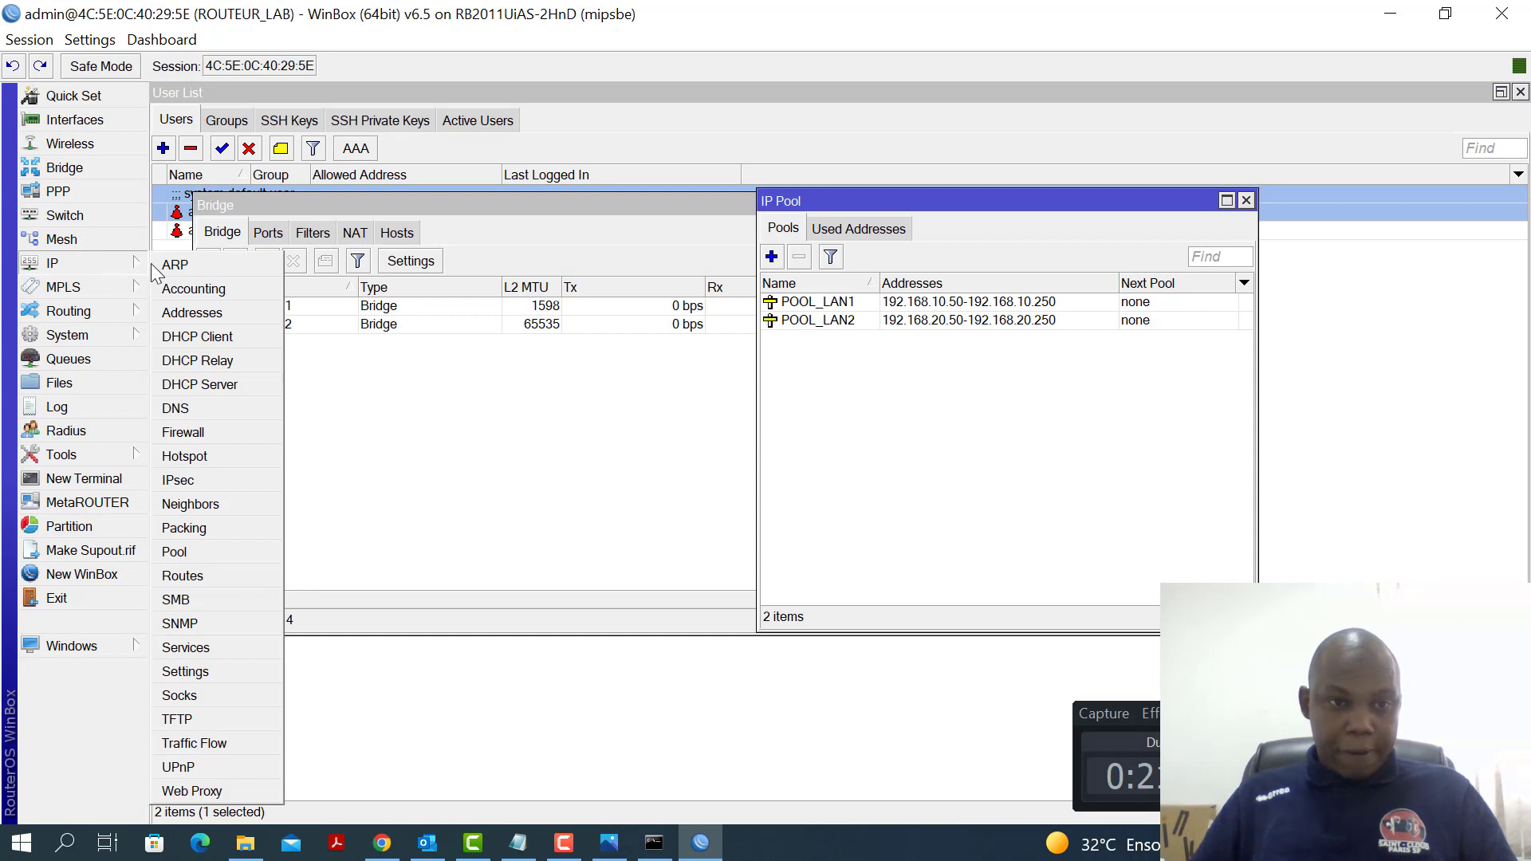
Start a new DHCP network with address 192.168.10.0/24 and gateway 192.168.10.1
click(211, 388)
drag(656, 246, 550, 237)
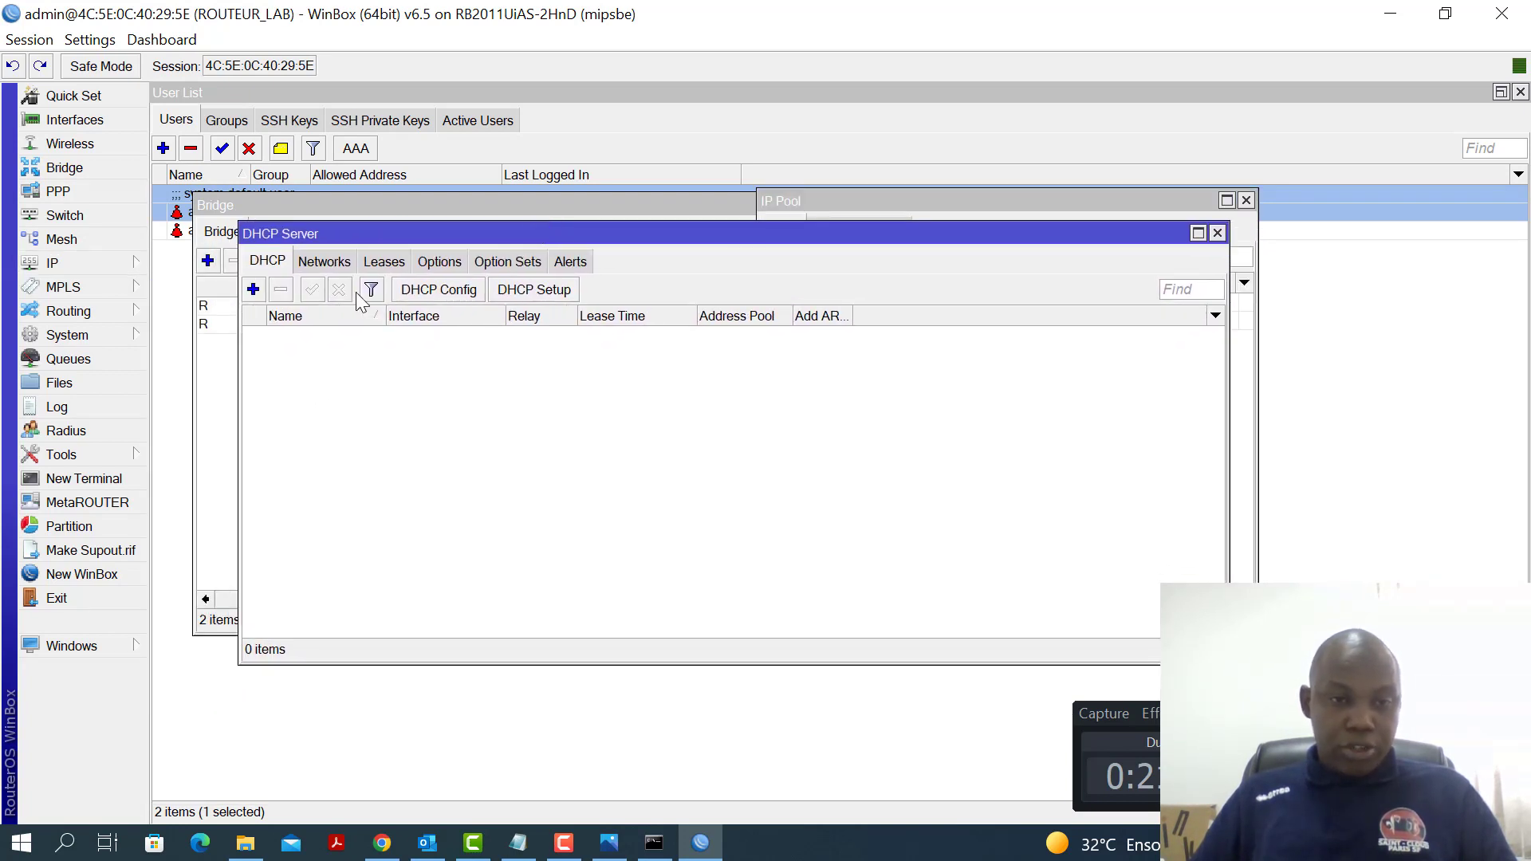
click(327, 263)
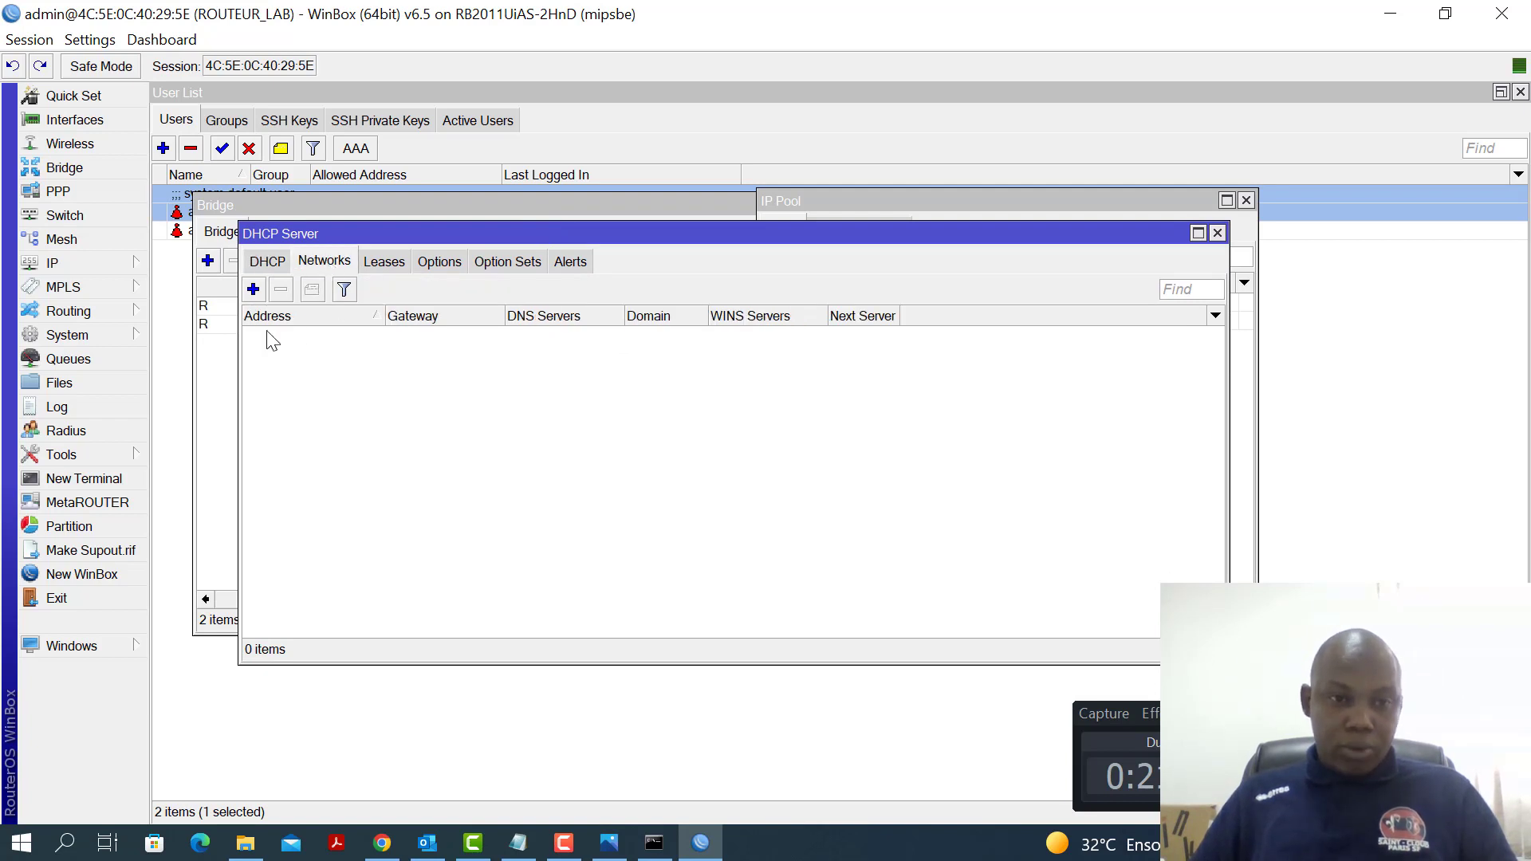
click(254, 289)
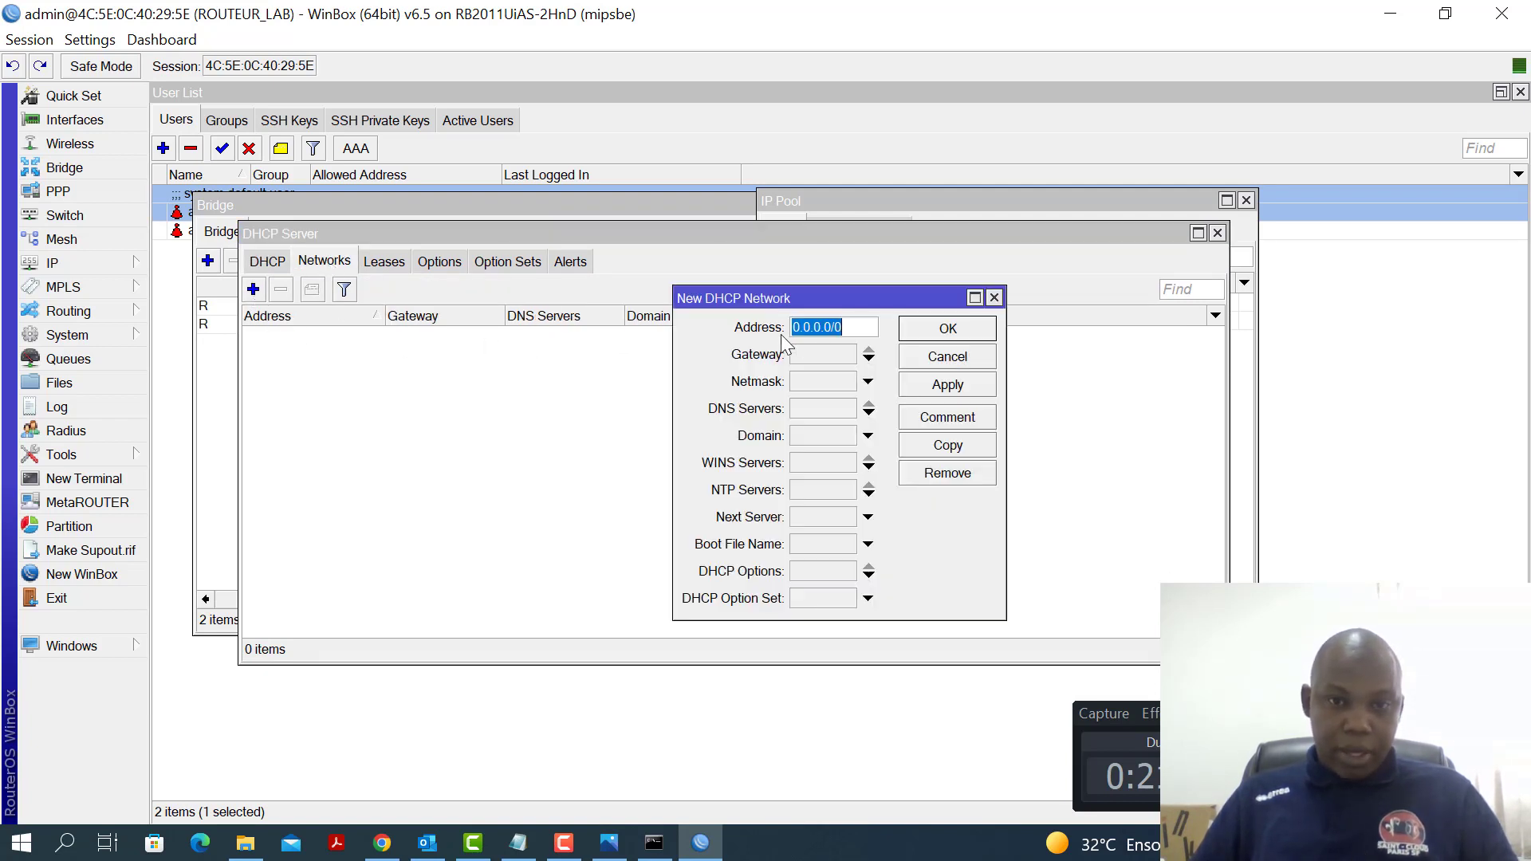
text(1)
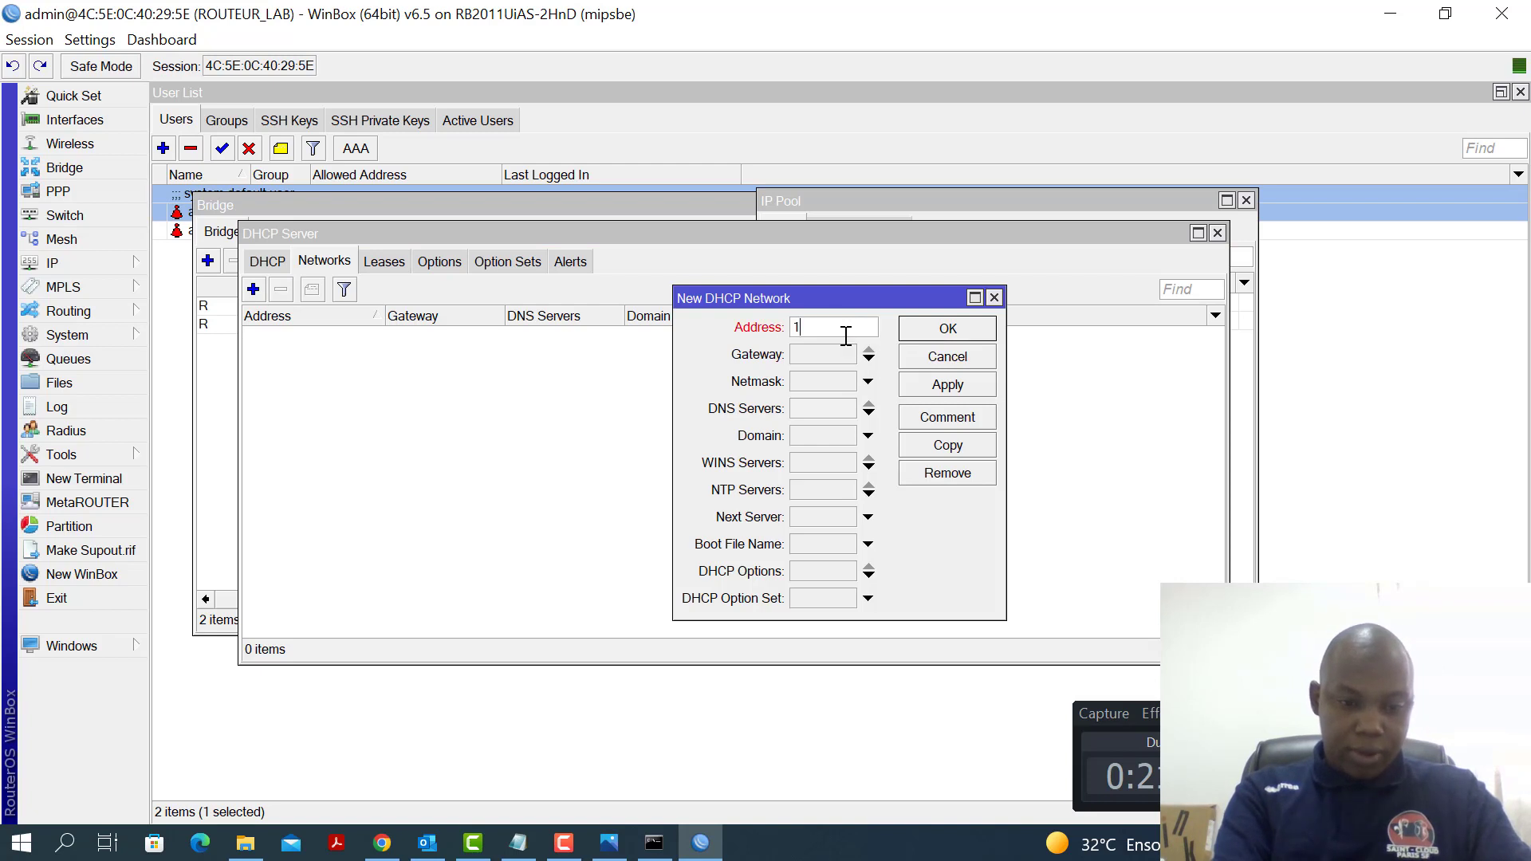
text(92.168)
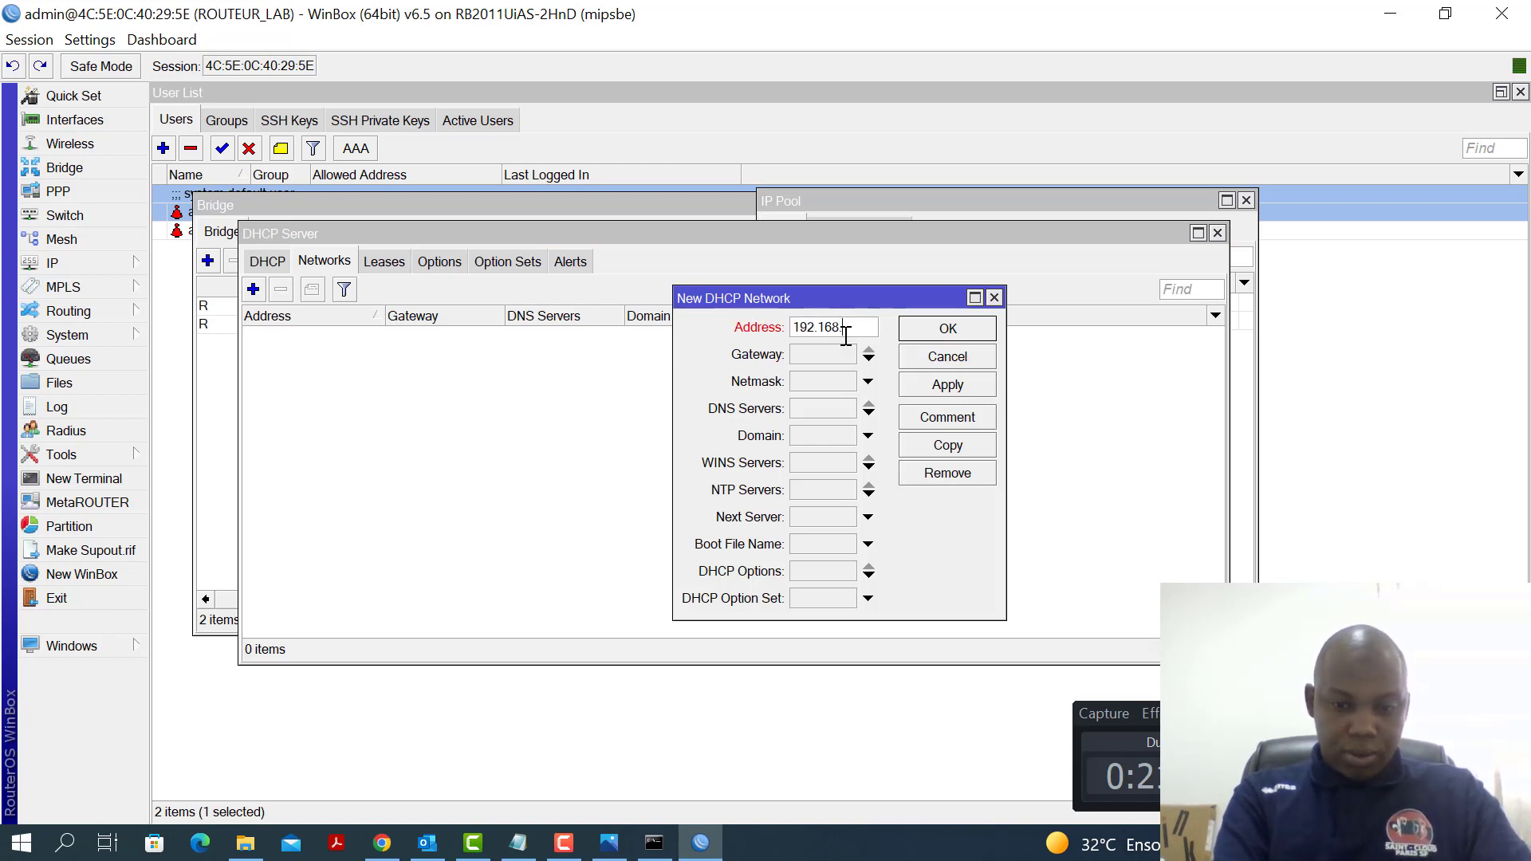
text(.20)
key(BackSpace)
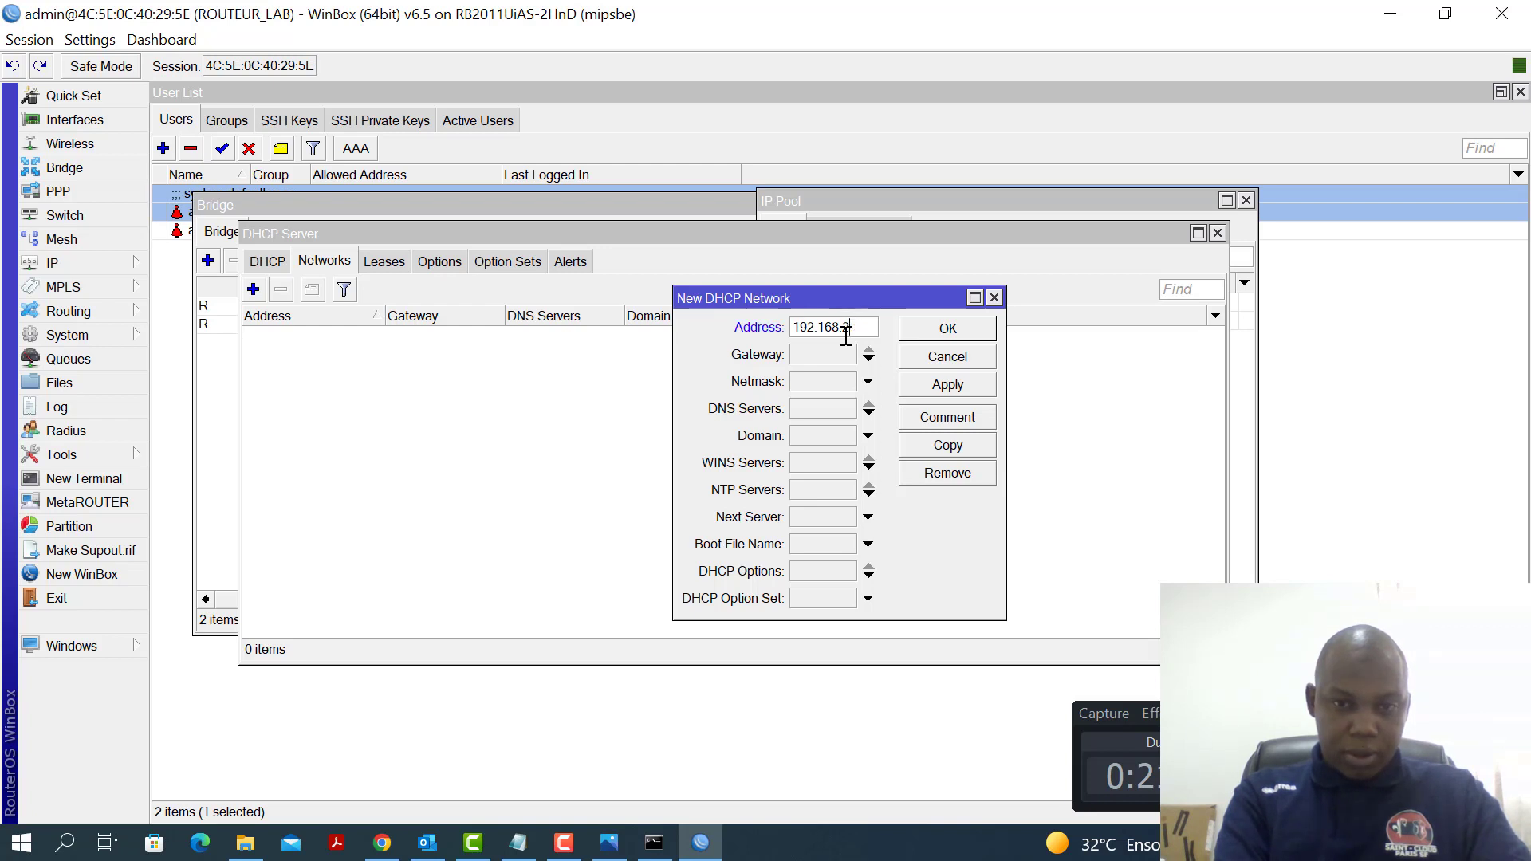
key(BackSpace)
text(10)
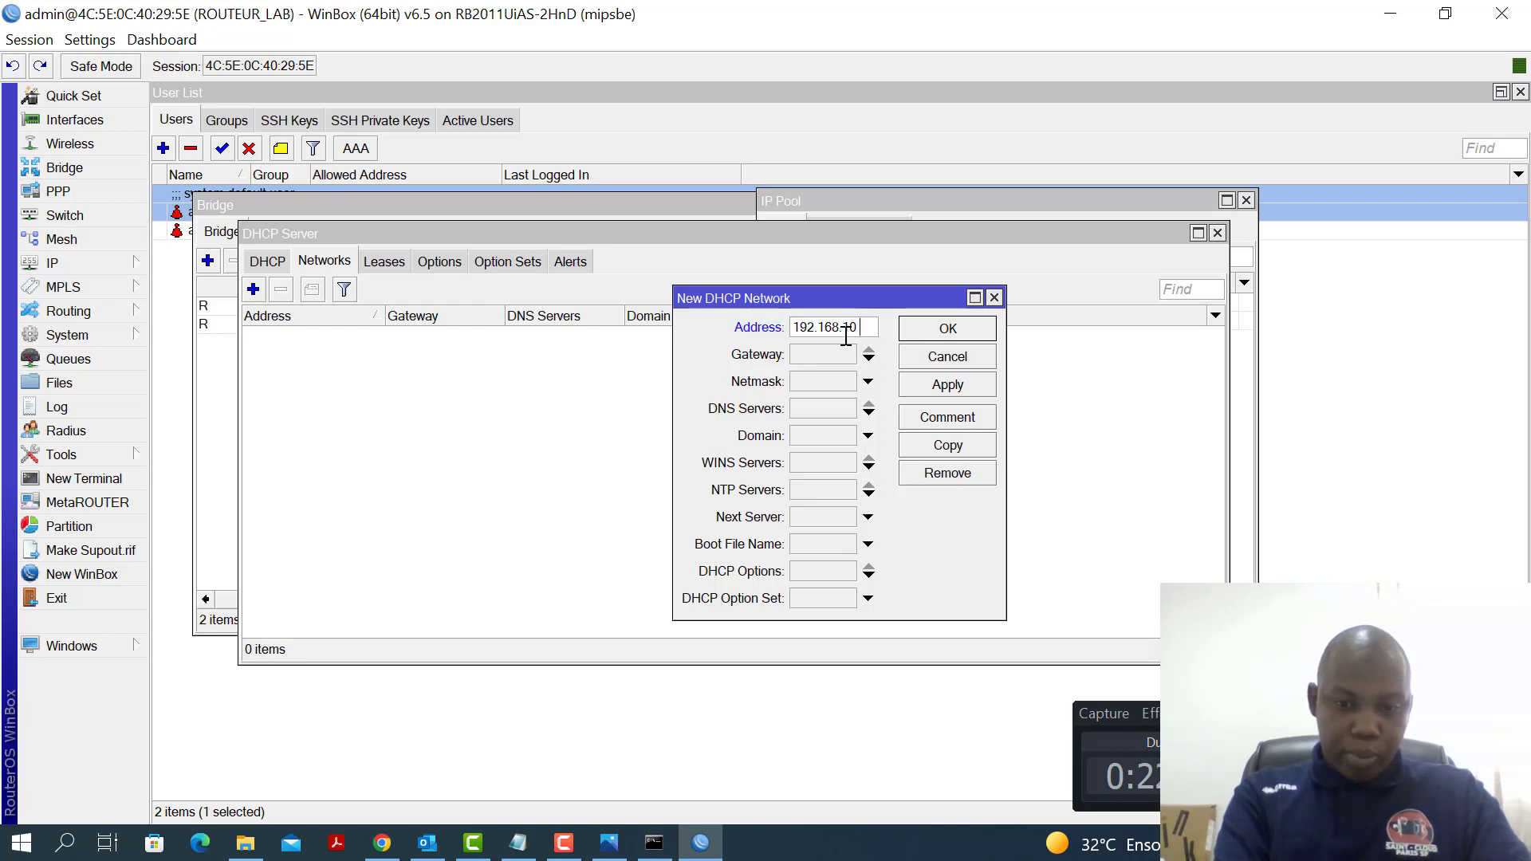
text(.0/24)
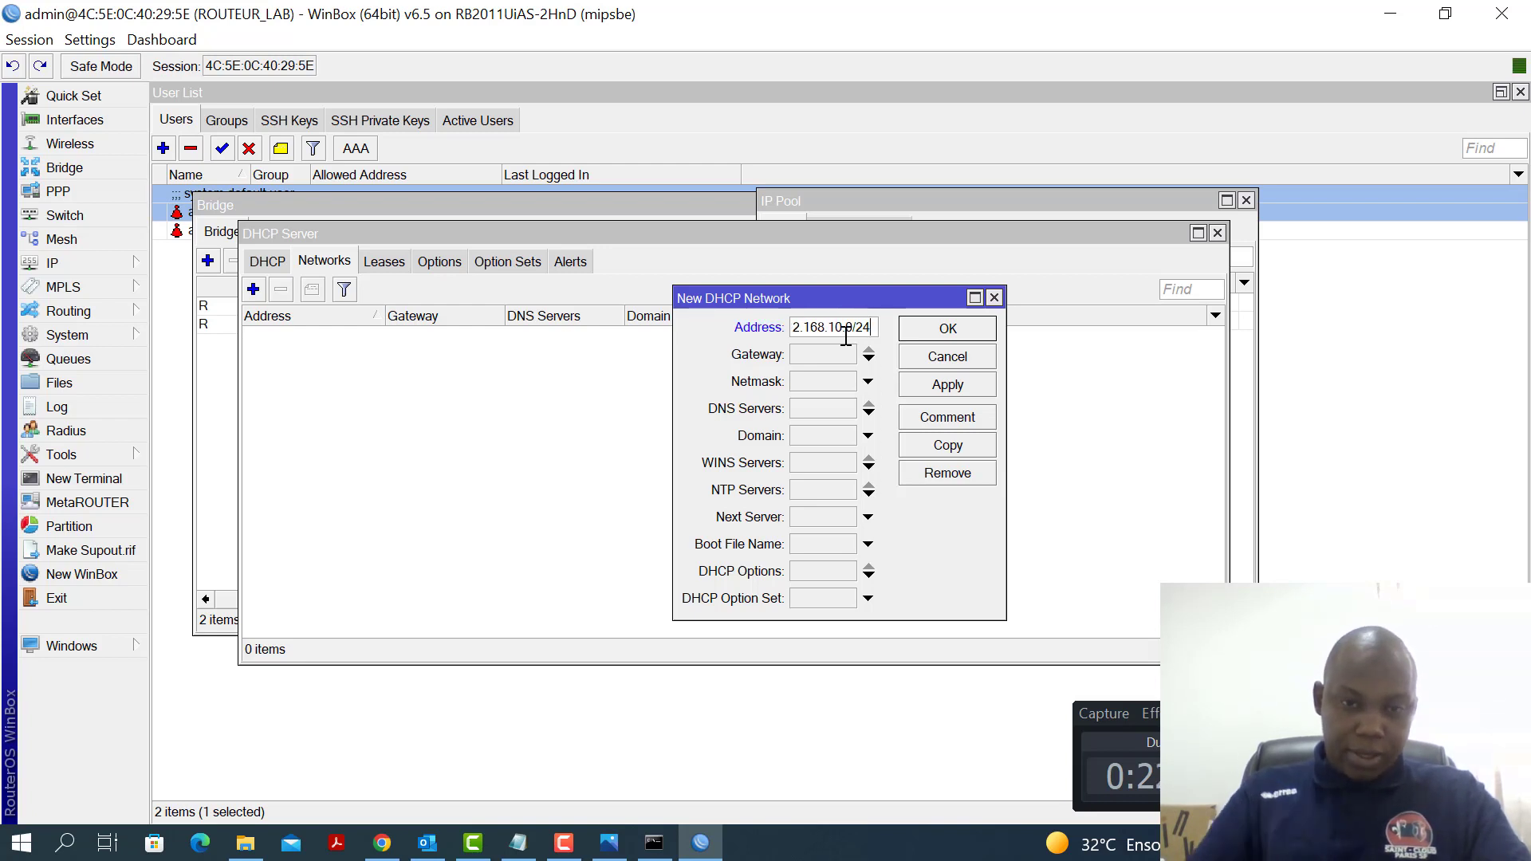
click(826, 352)
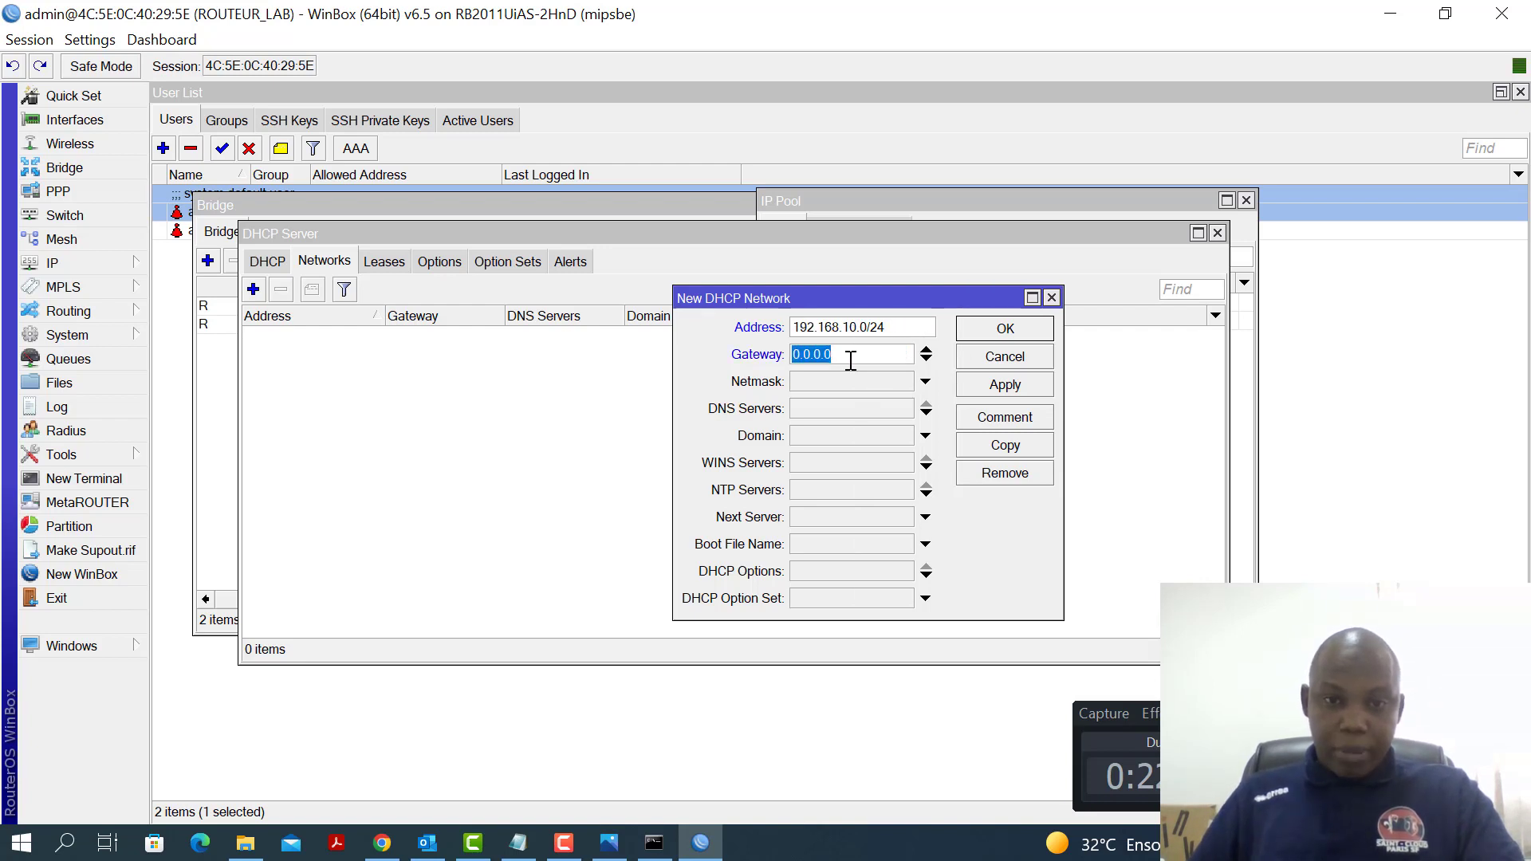
text(192.)
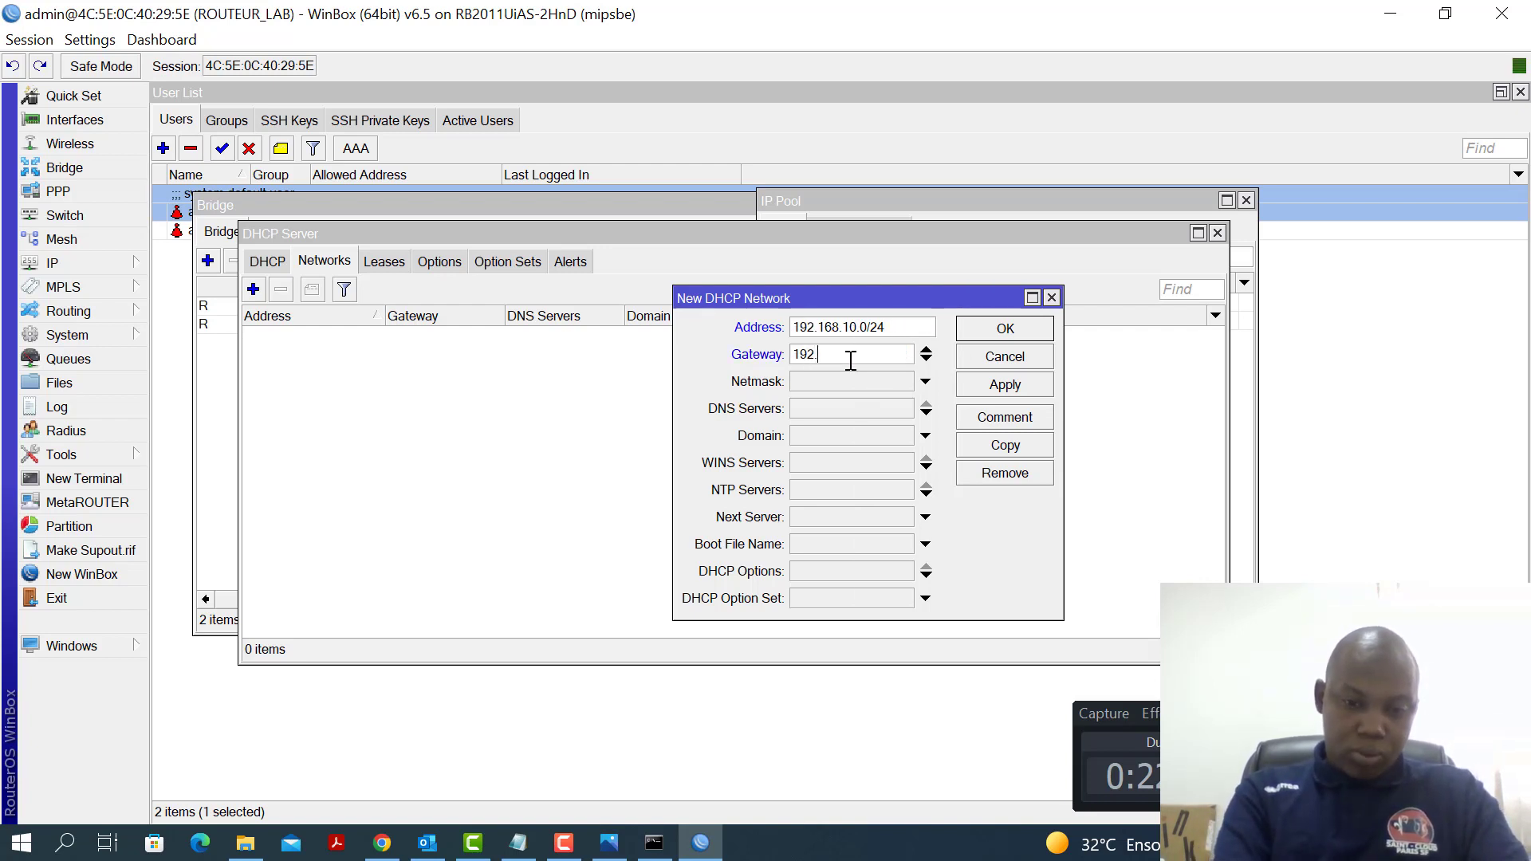
text(168.)
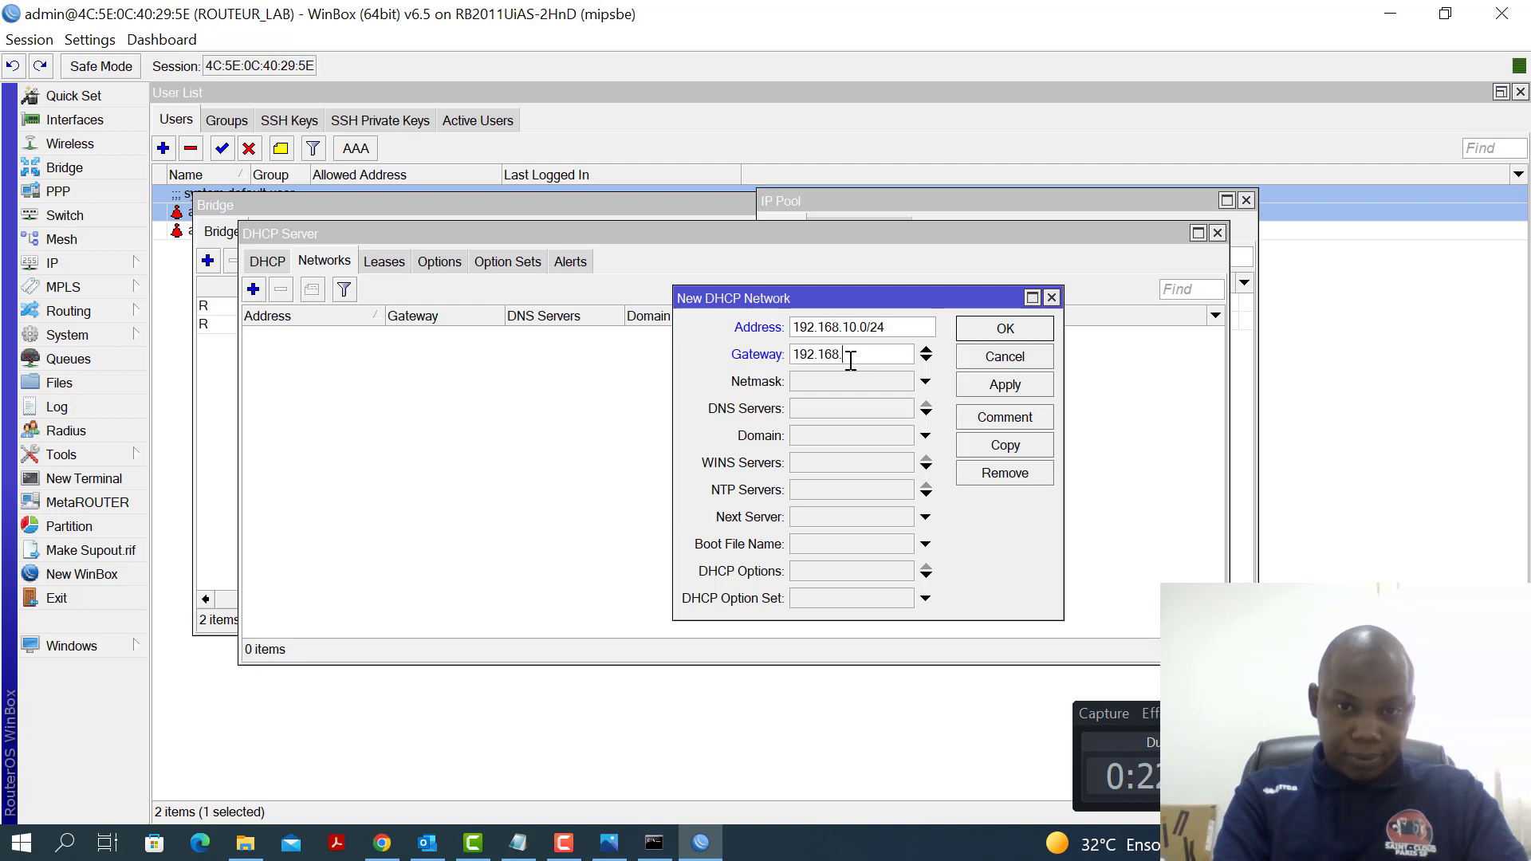
text(10)
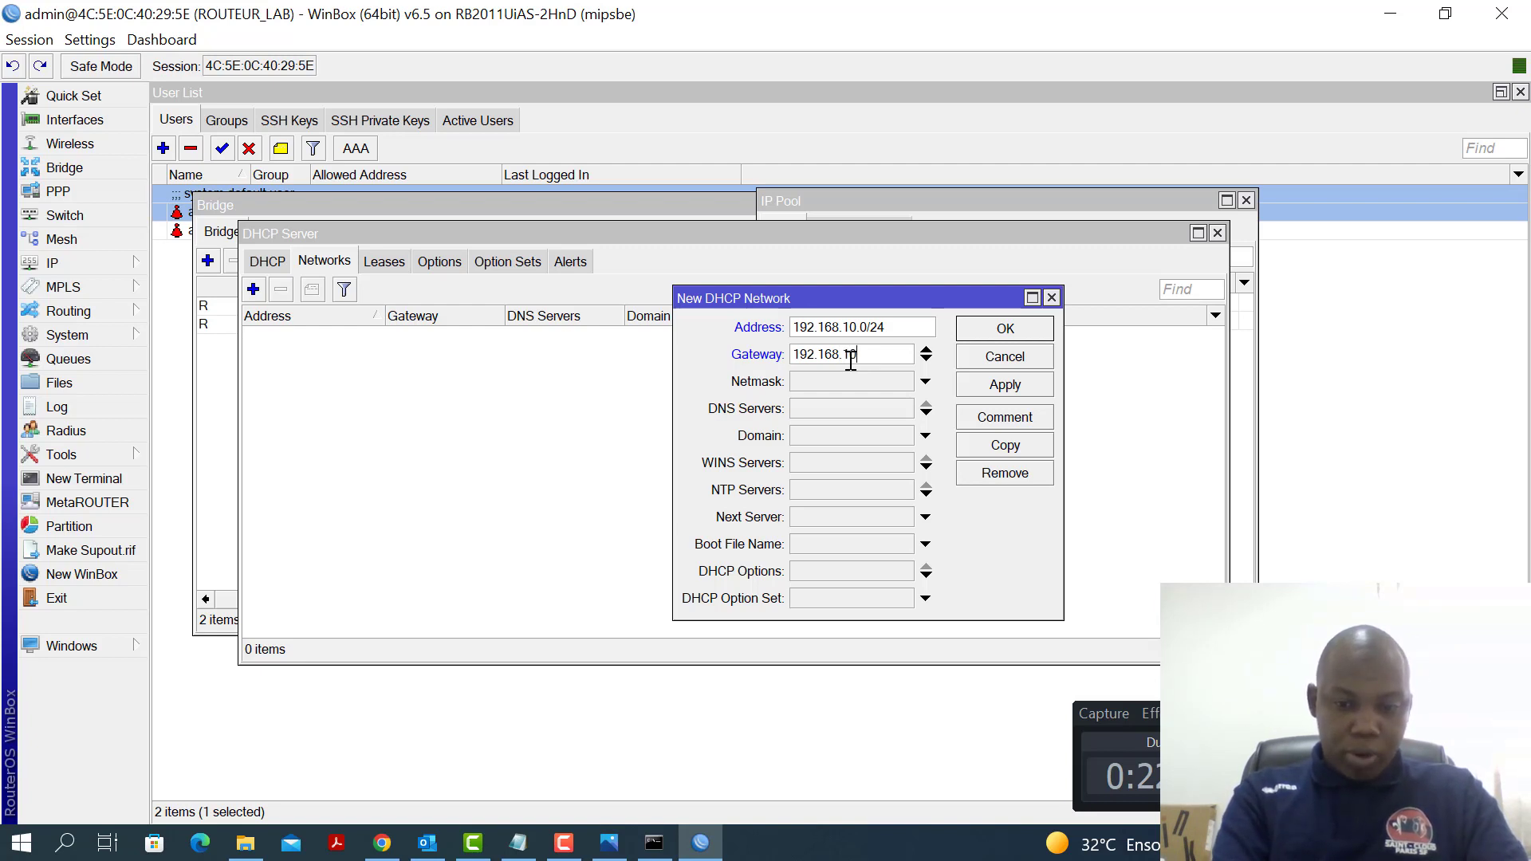
text(.1)
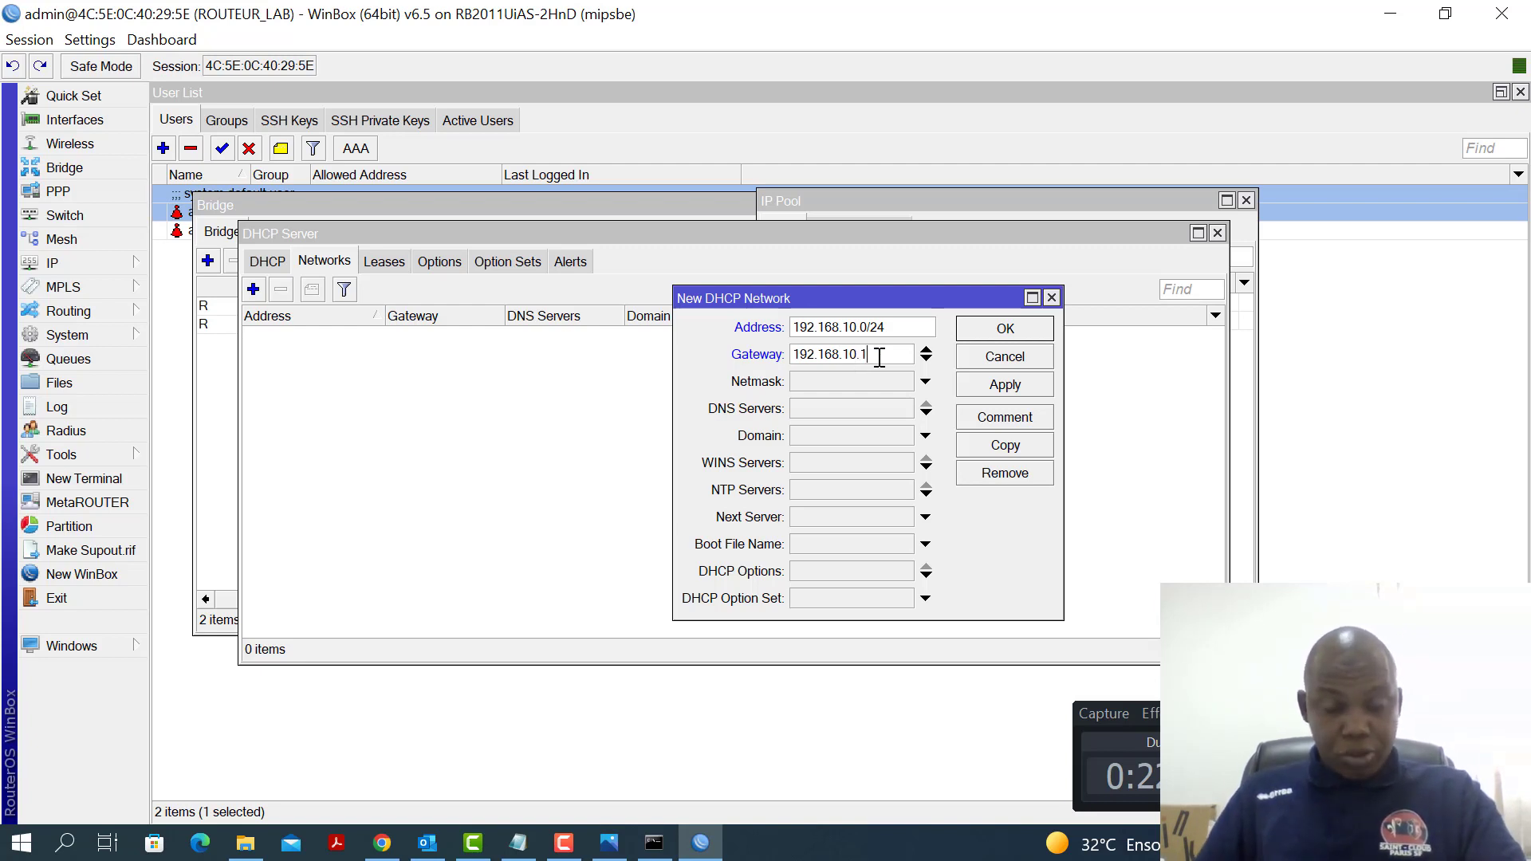
Give the network DNS servers 8.8.8.8 and 8.8.4.4 and save it
click(841, 410)
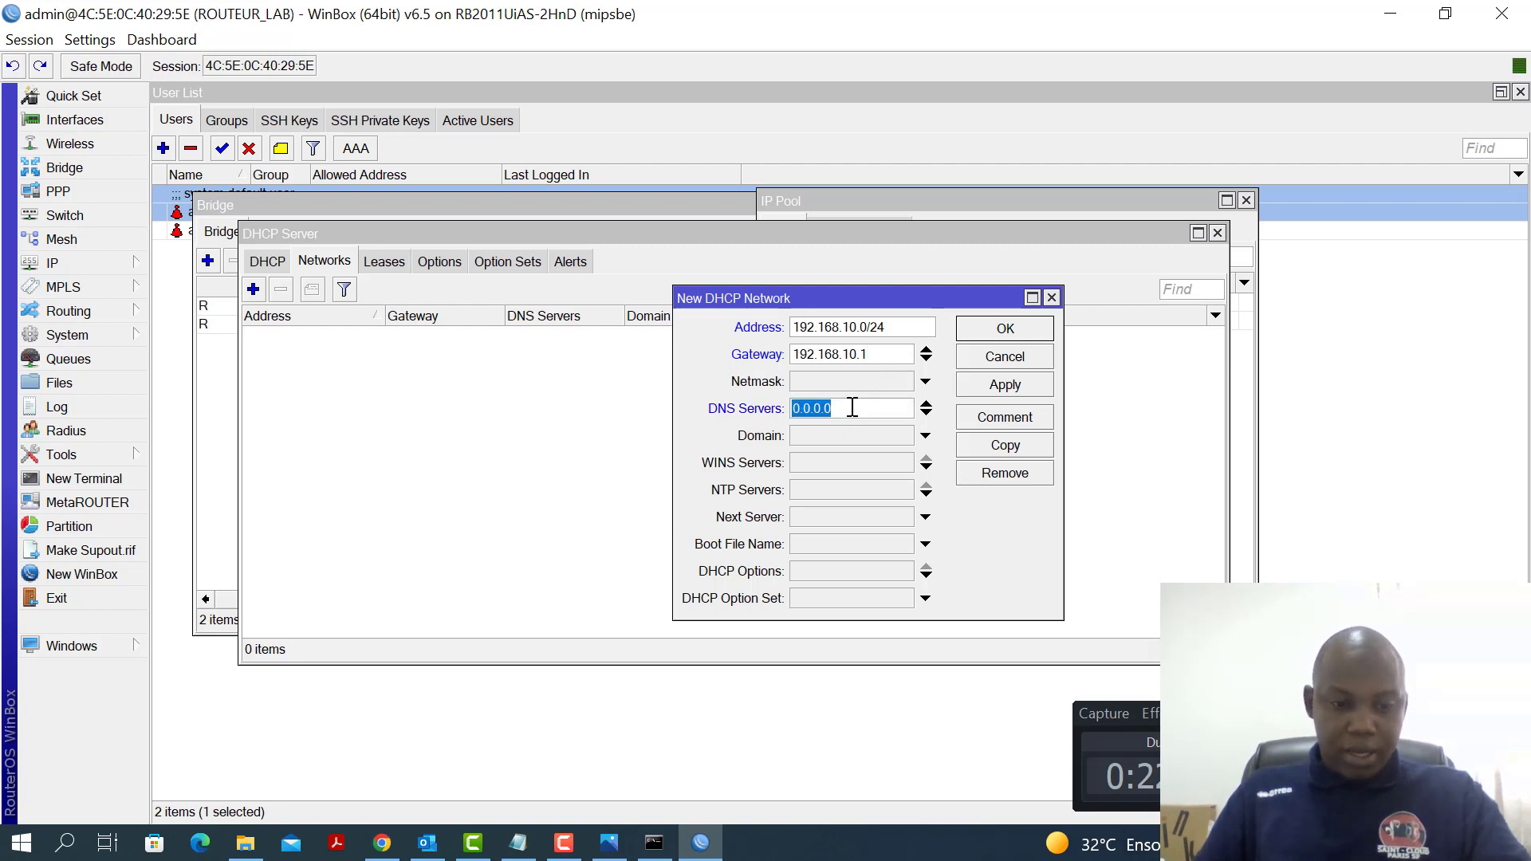
text(8.8.8.8)
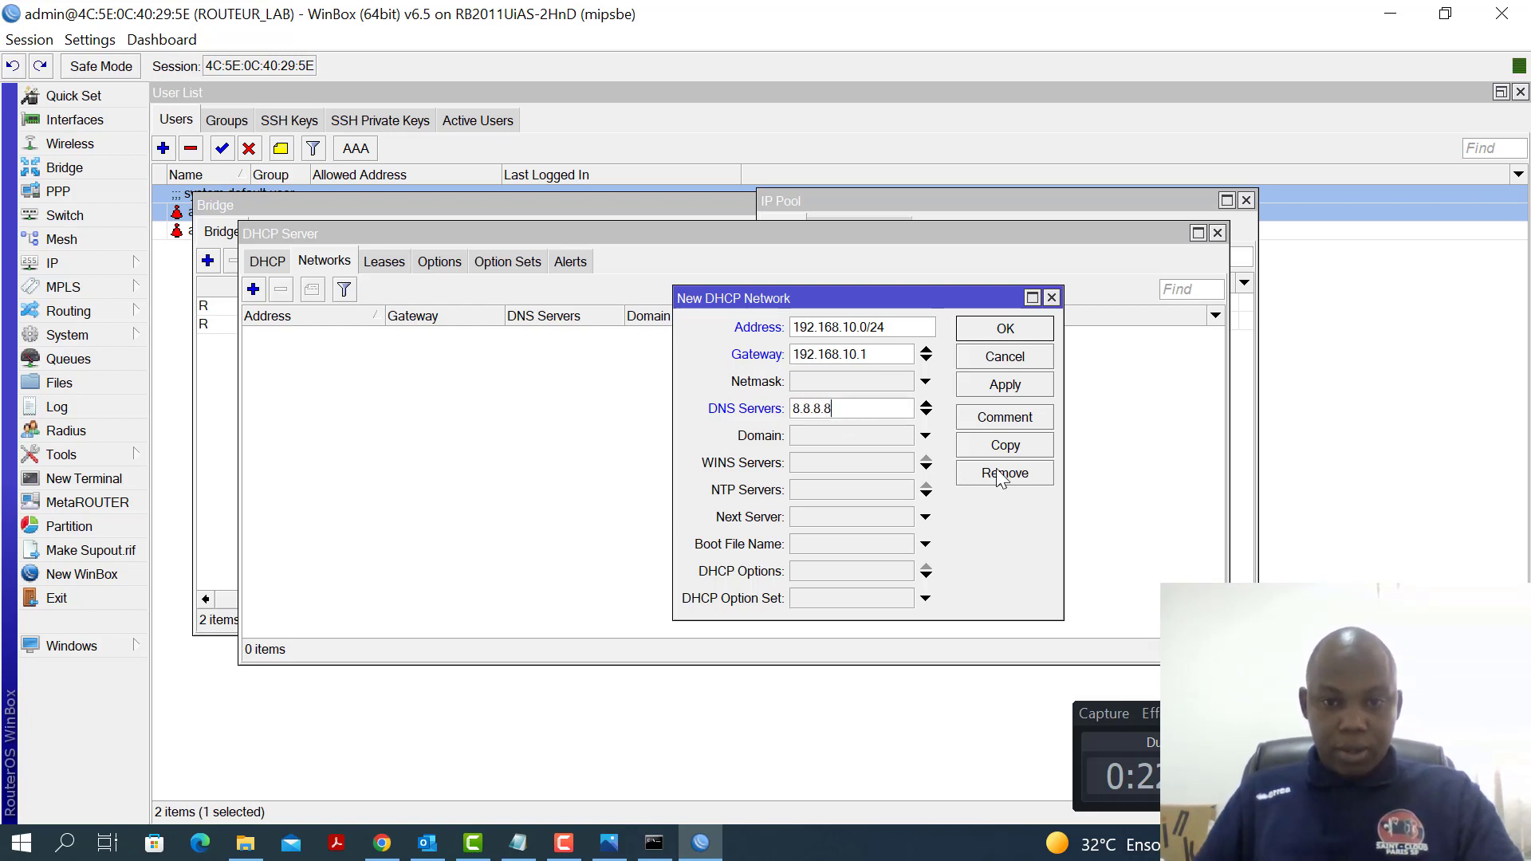
click(926, 413)
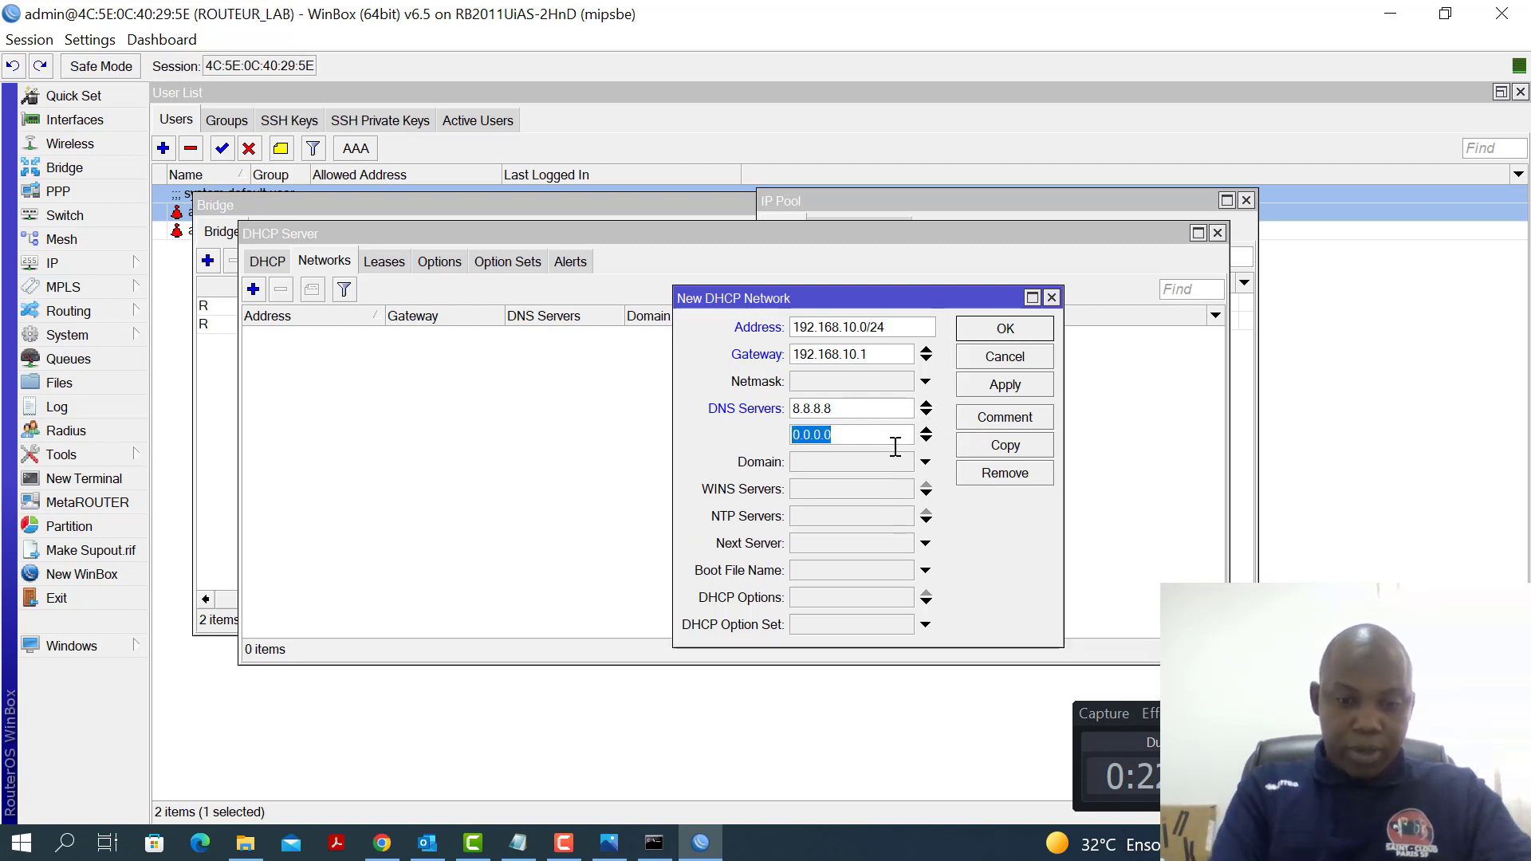
text(8.8.)
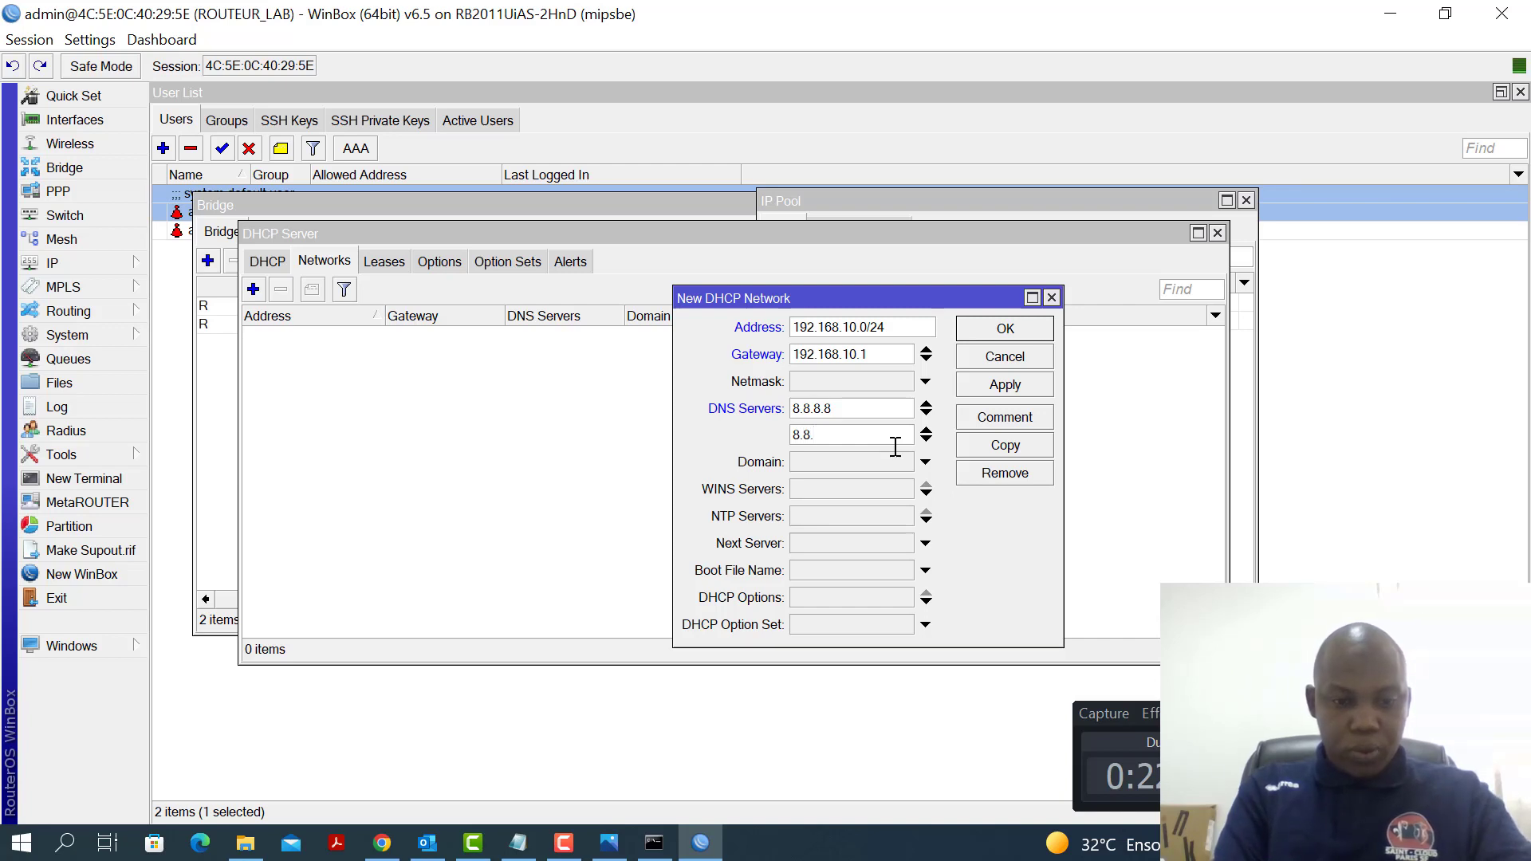
text(4.4)
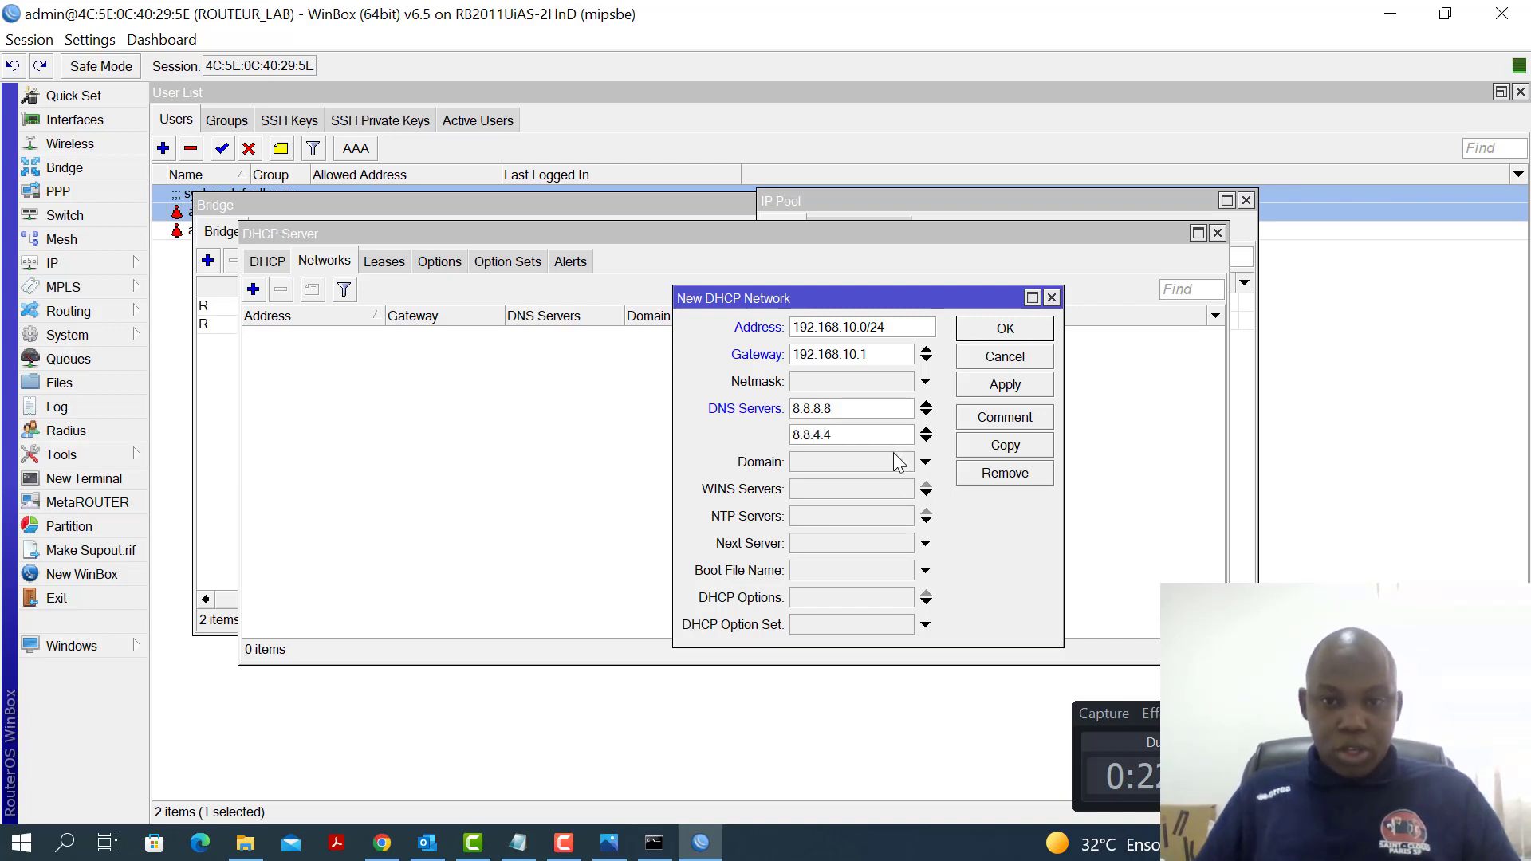
click(997, 385)
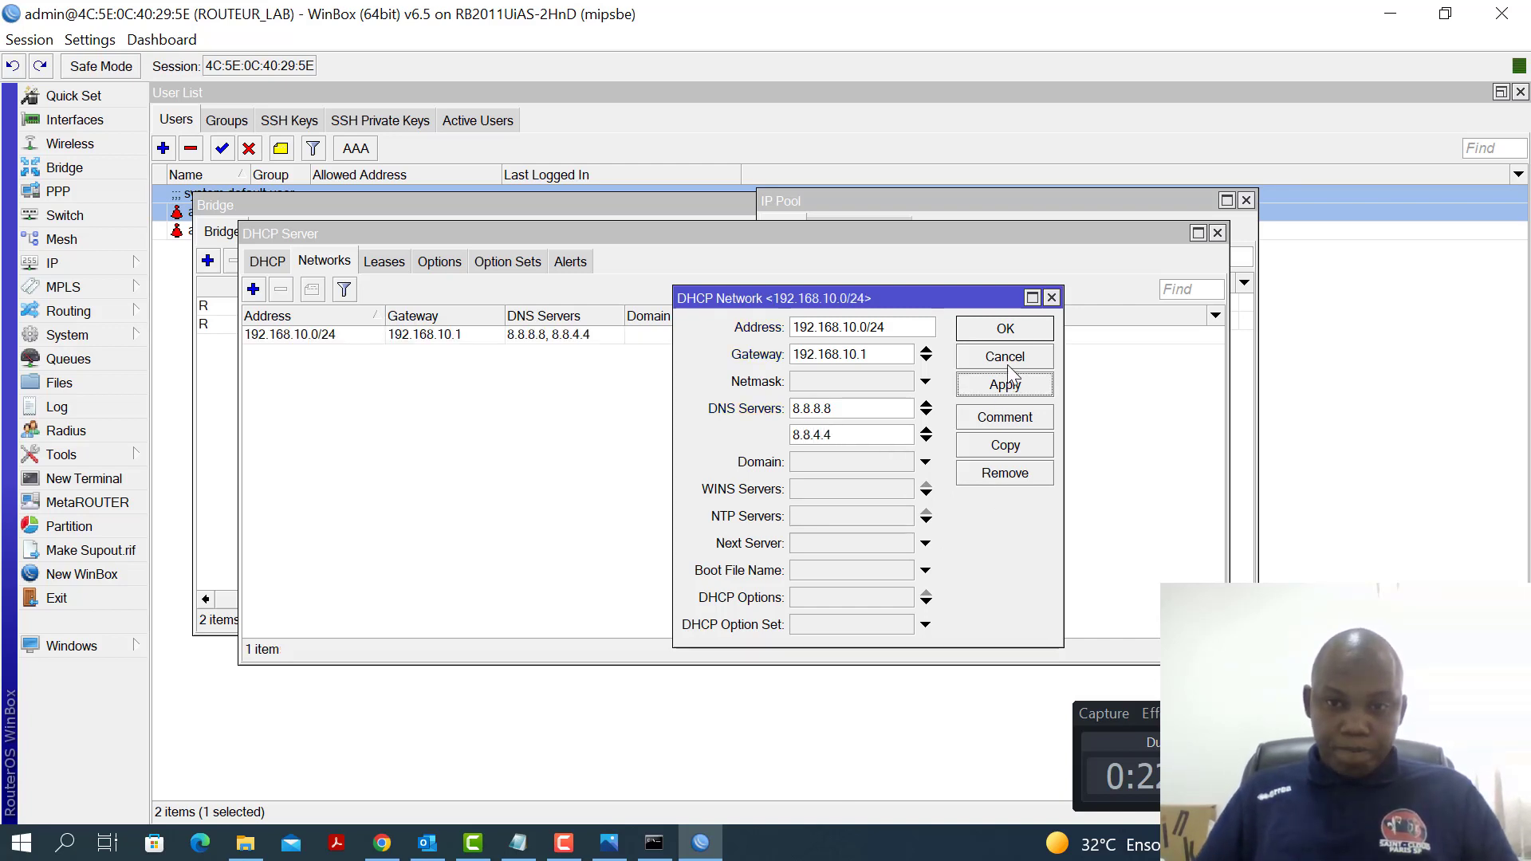
click(1016, 328)
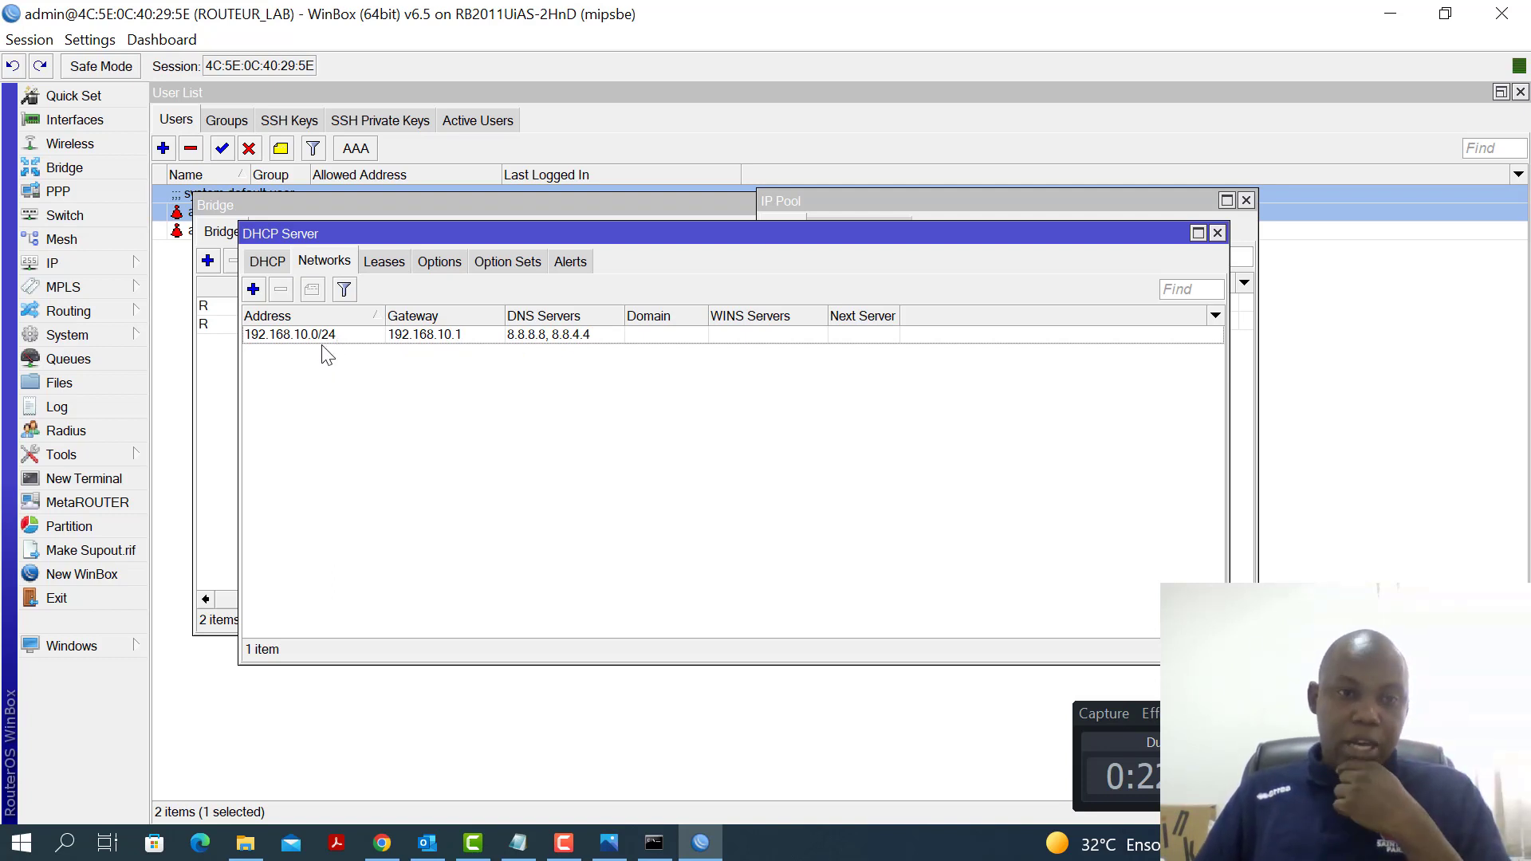
Add network 192.168.20.0/24 with gateway 192.168.20.1 and DNS servers 8.8.8.8 and 8.8.4.4
click(253, 292)
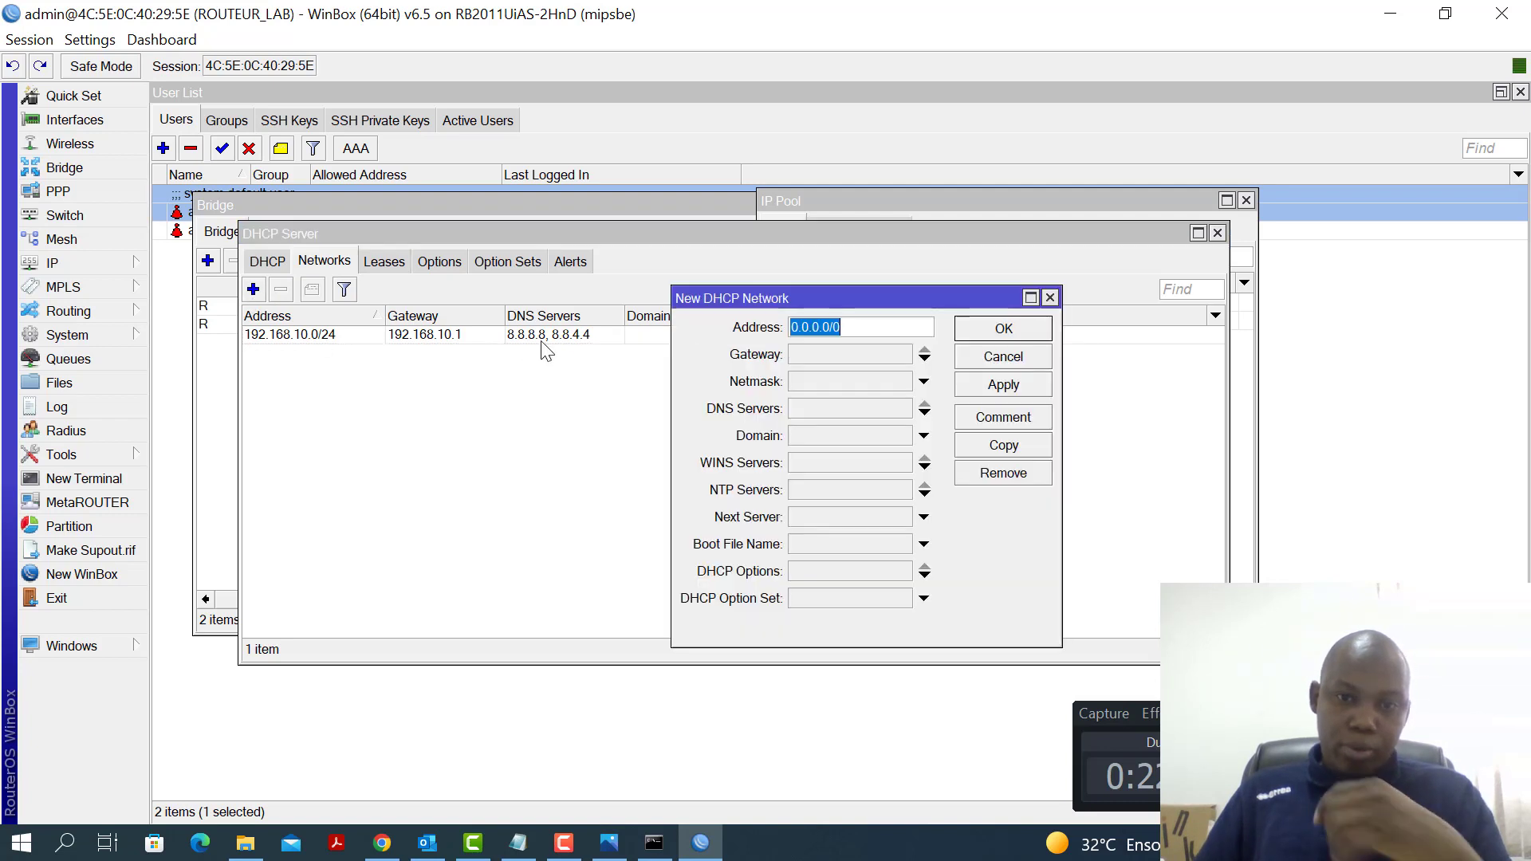
text(192)
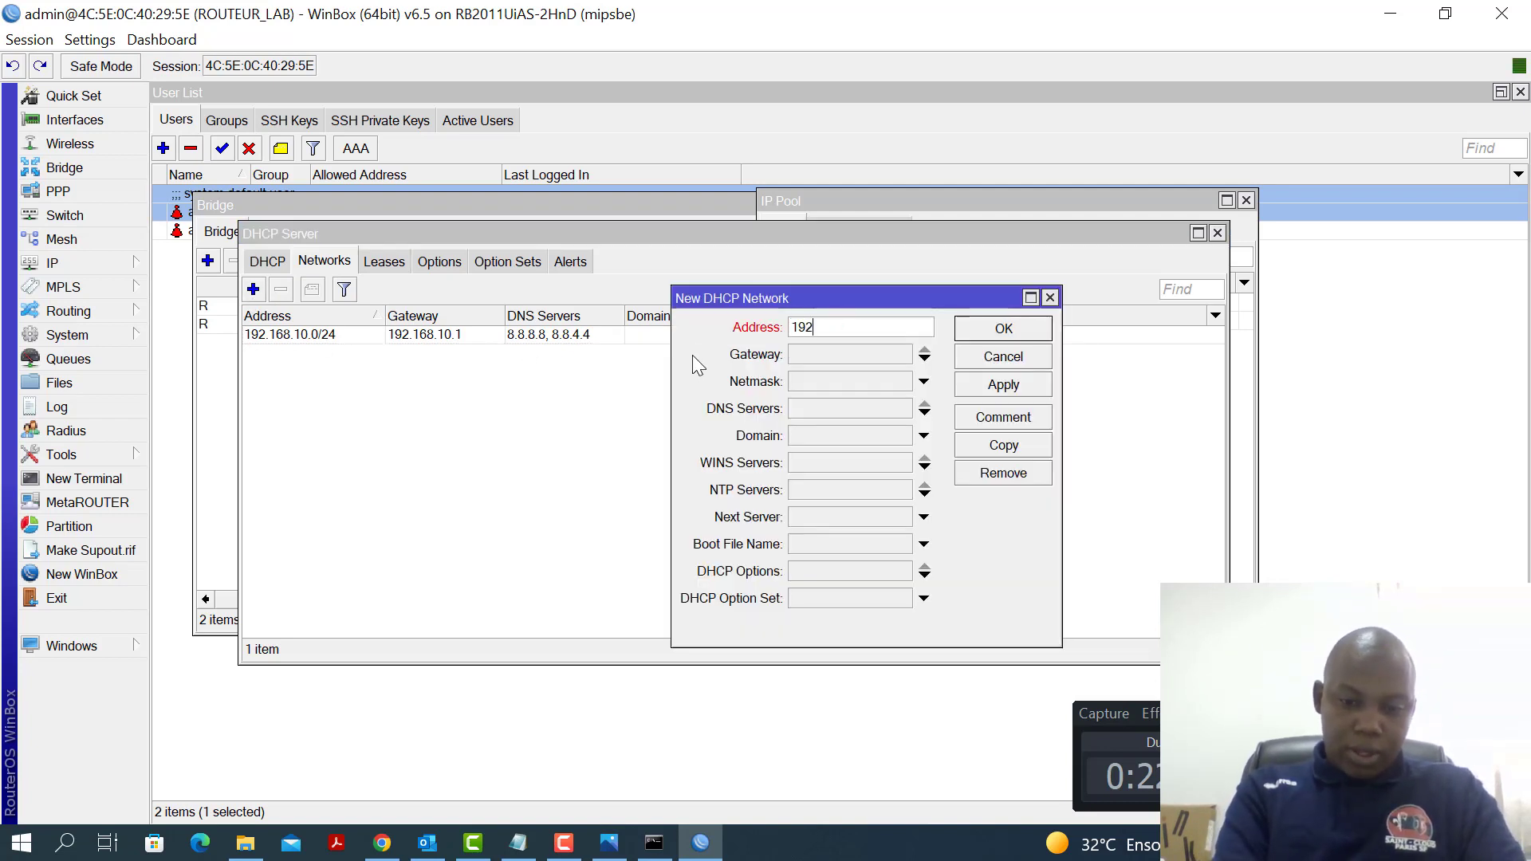
text(.168.2)
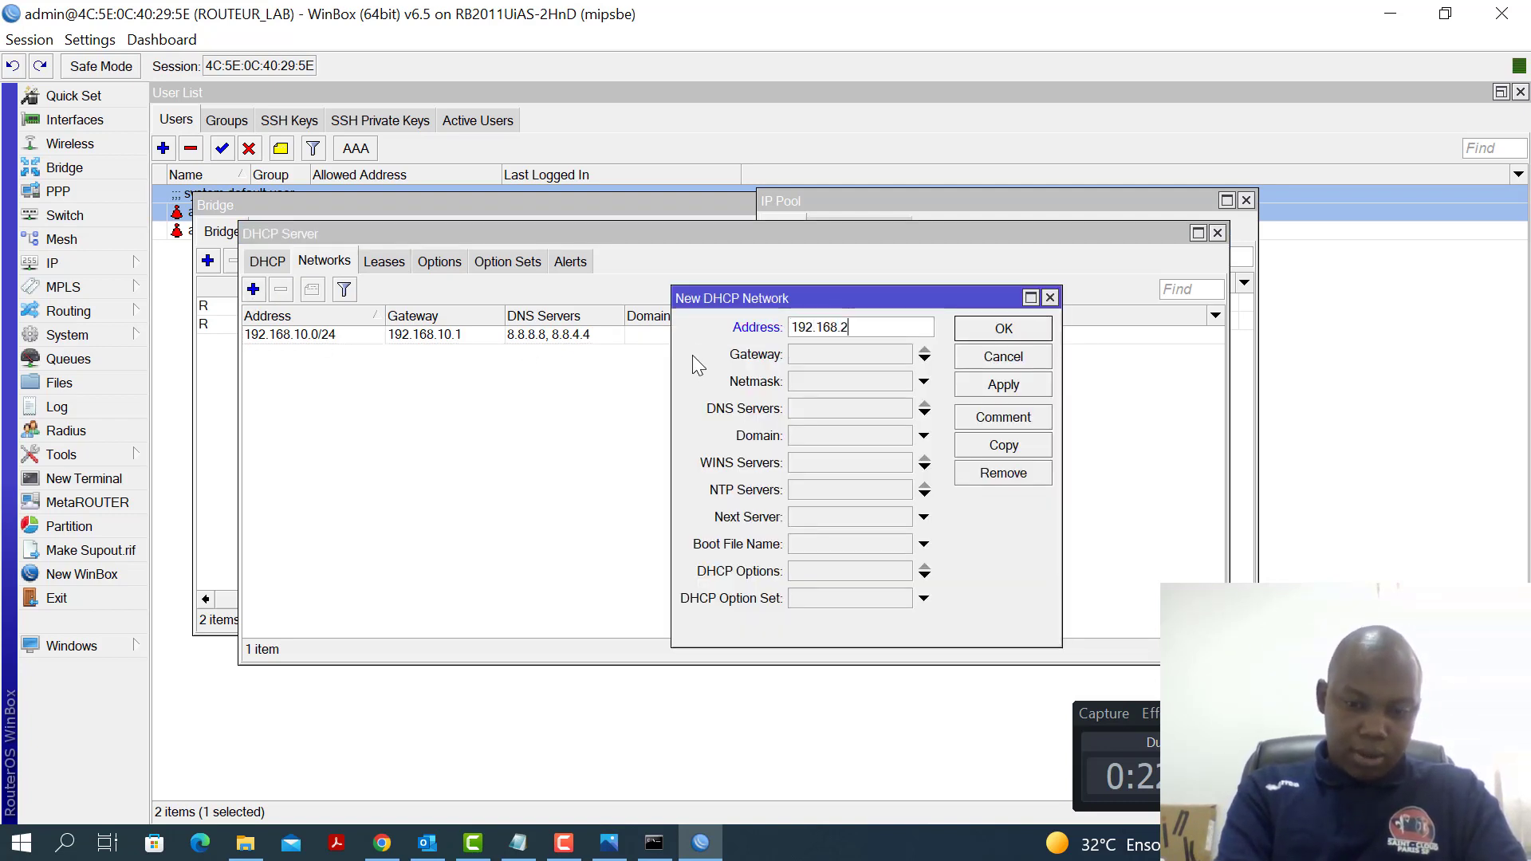
text(0.0/24)
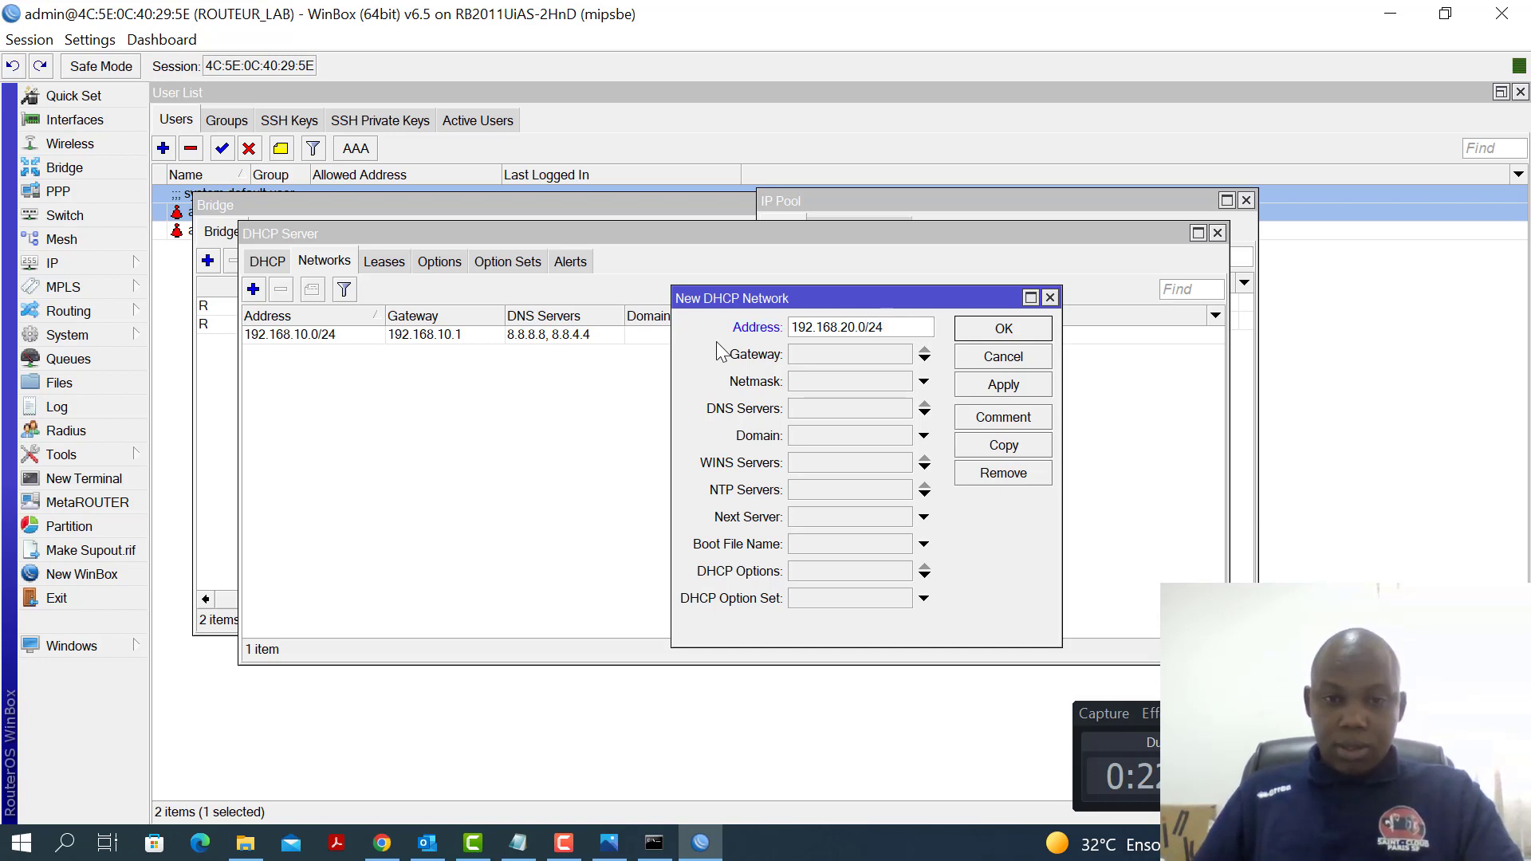
click(829, 356)
text(192.168.20.1)
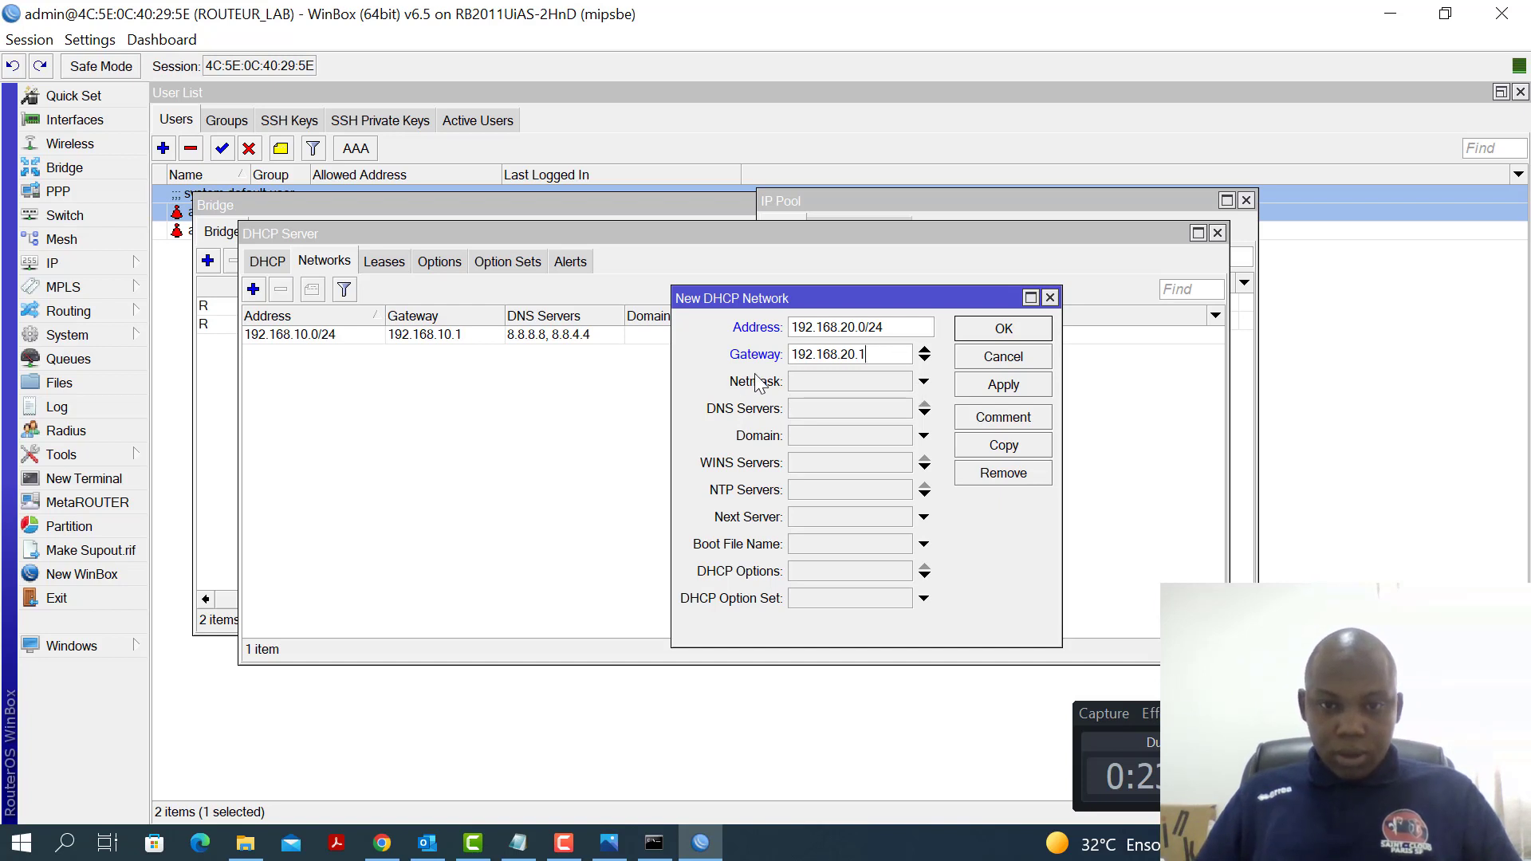
click(851, 410)
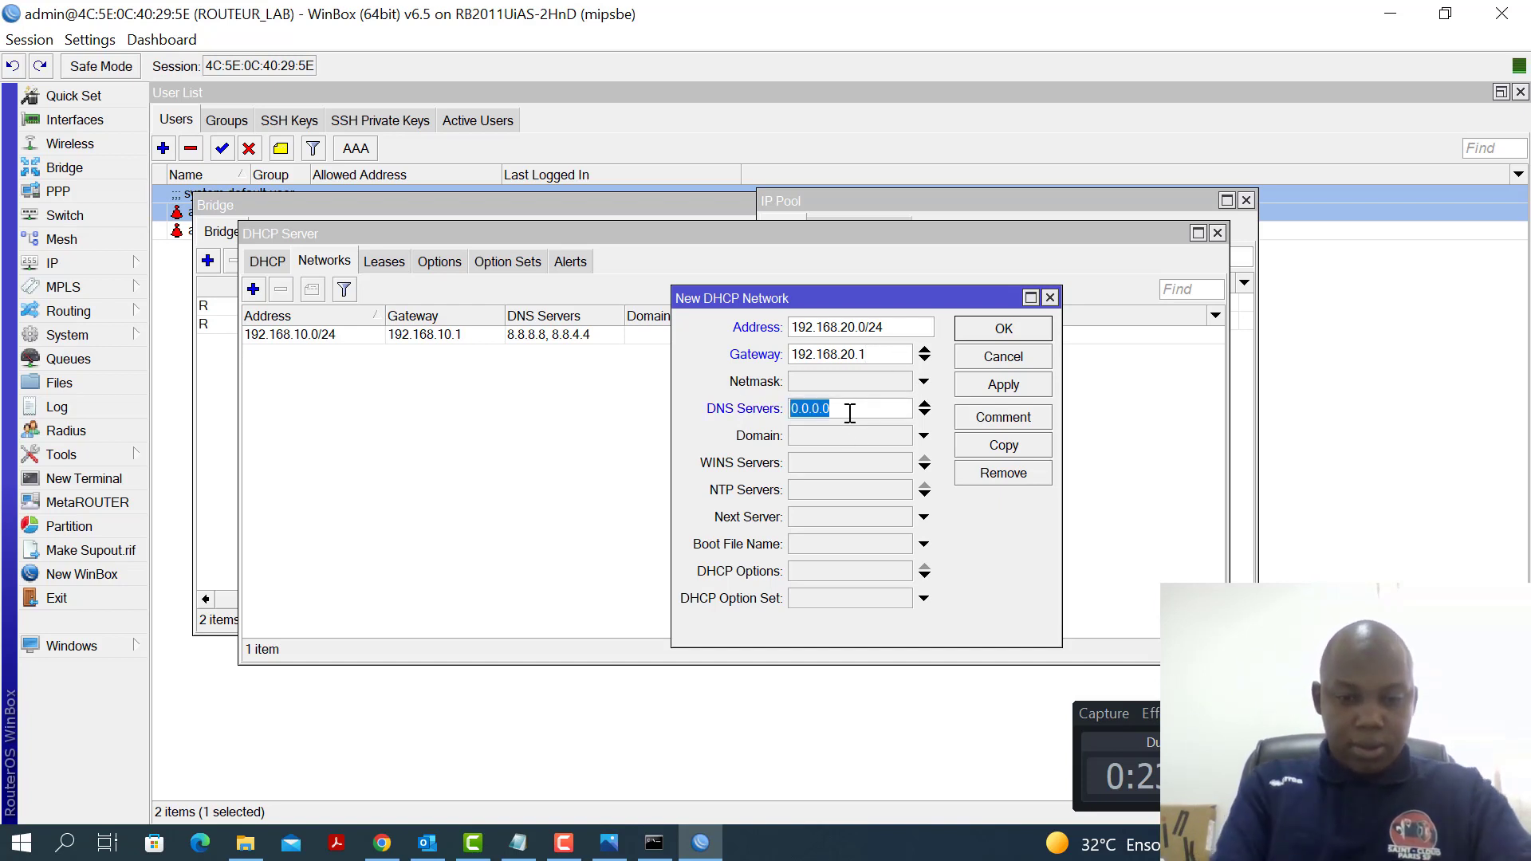
text(8.8.8.8)
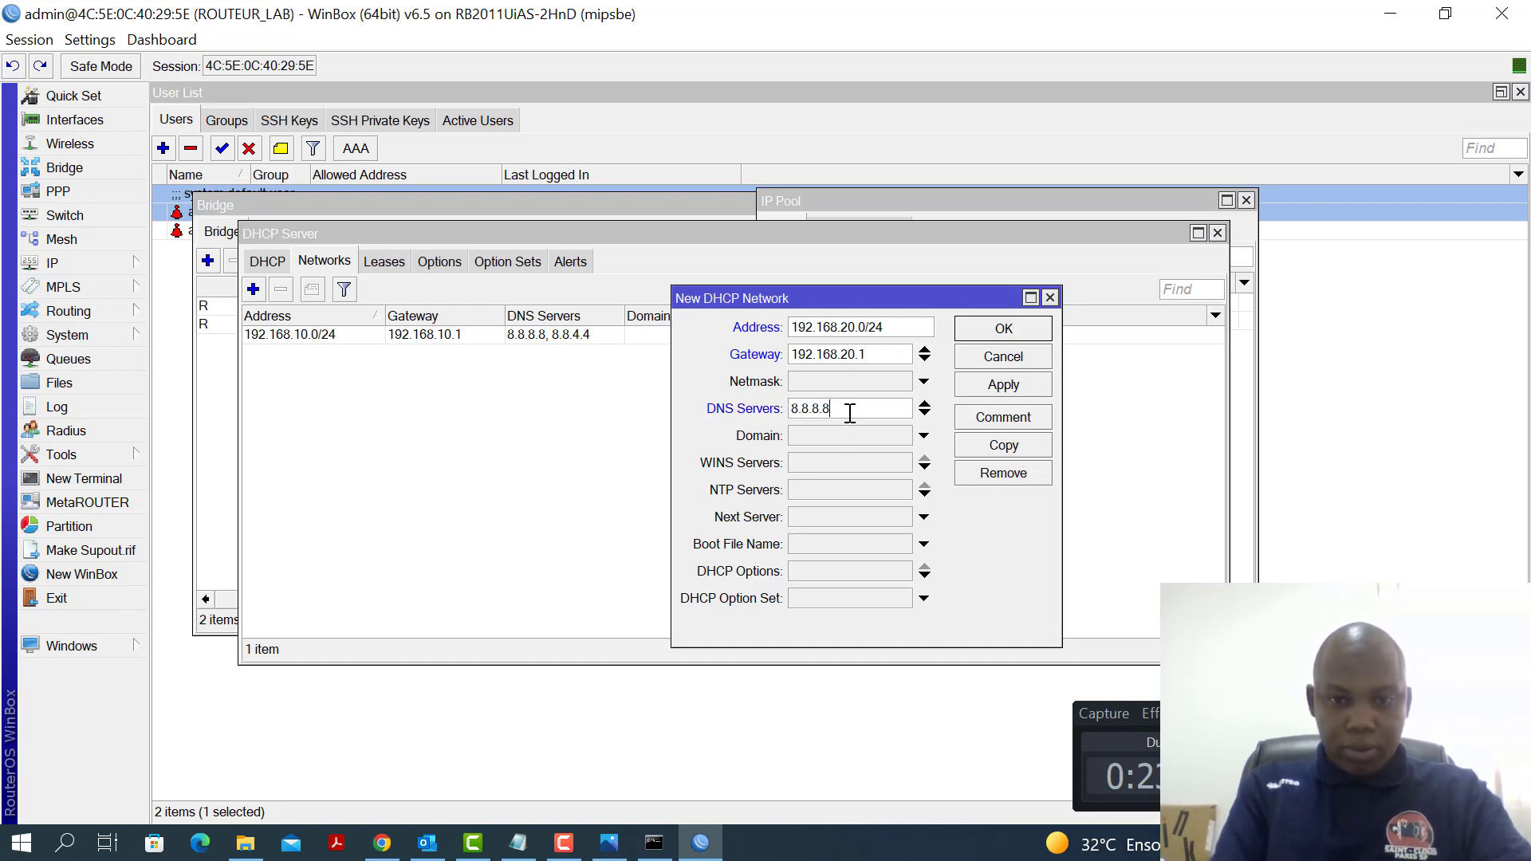
click(924, 413)
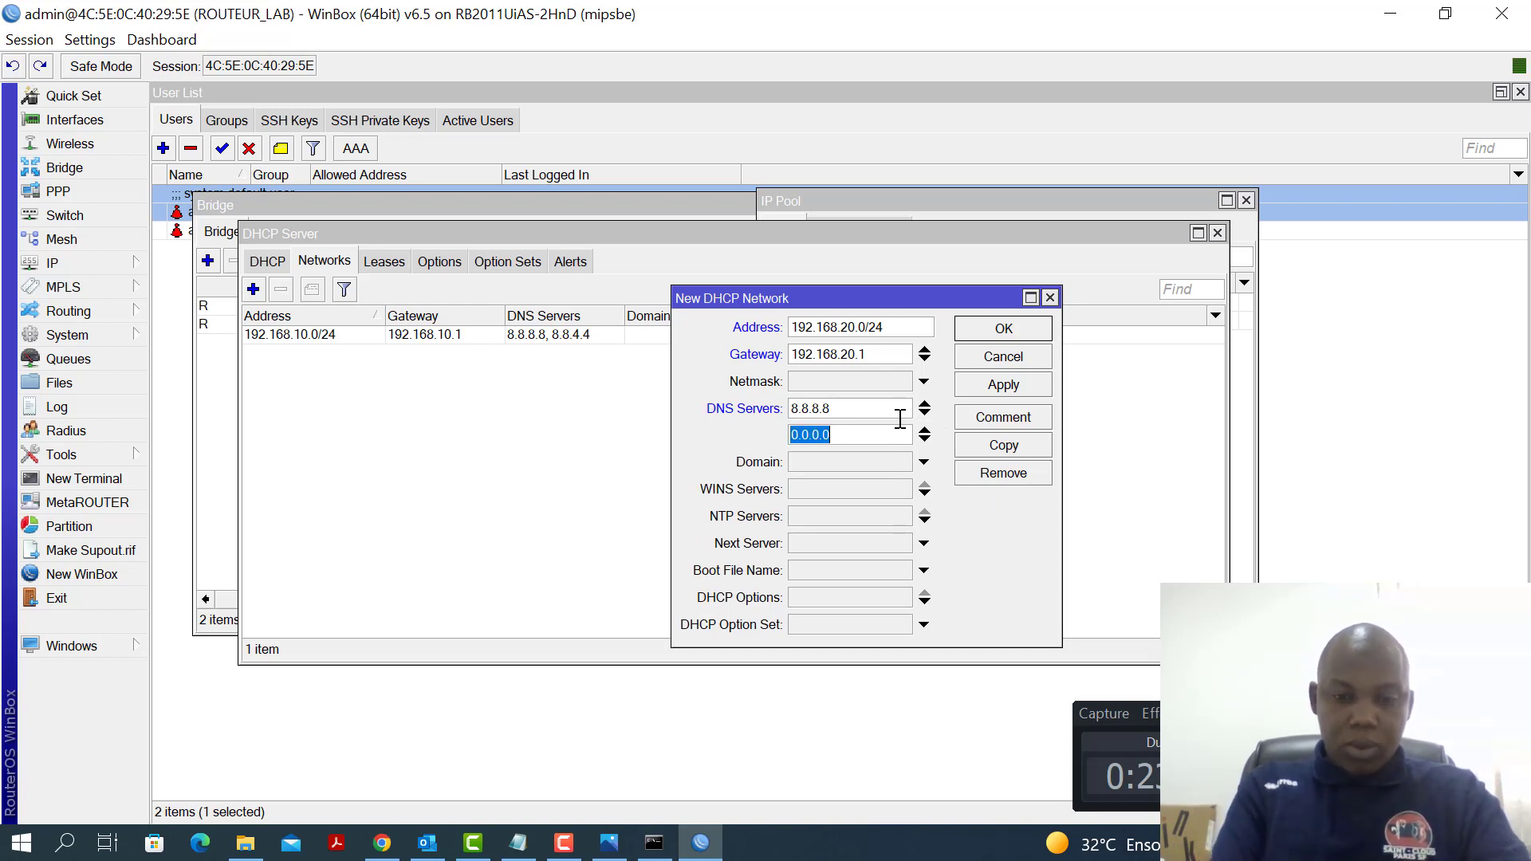
text(8.8.8)
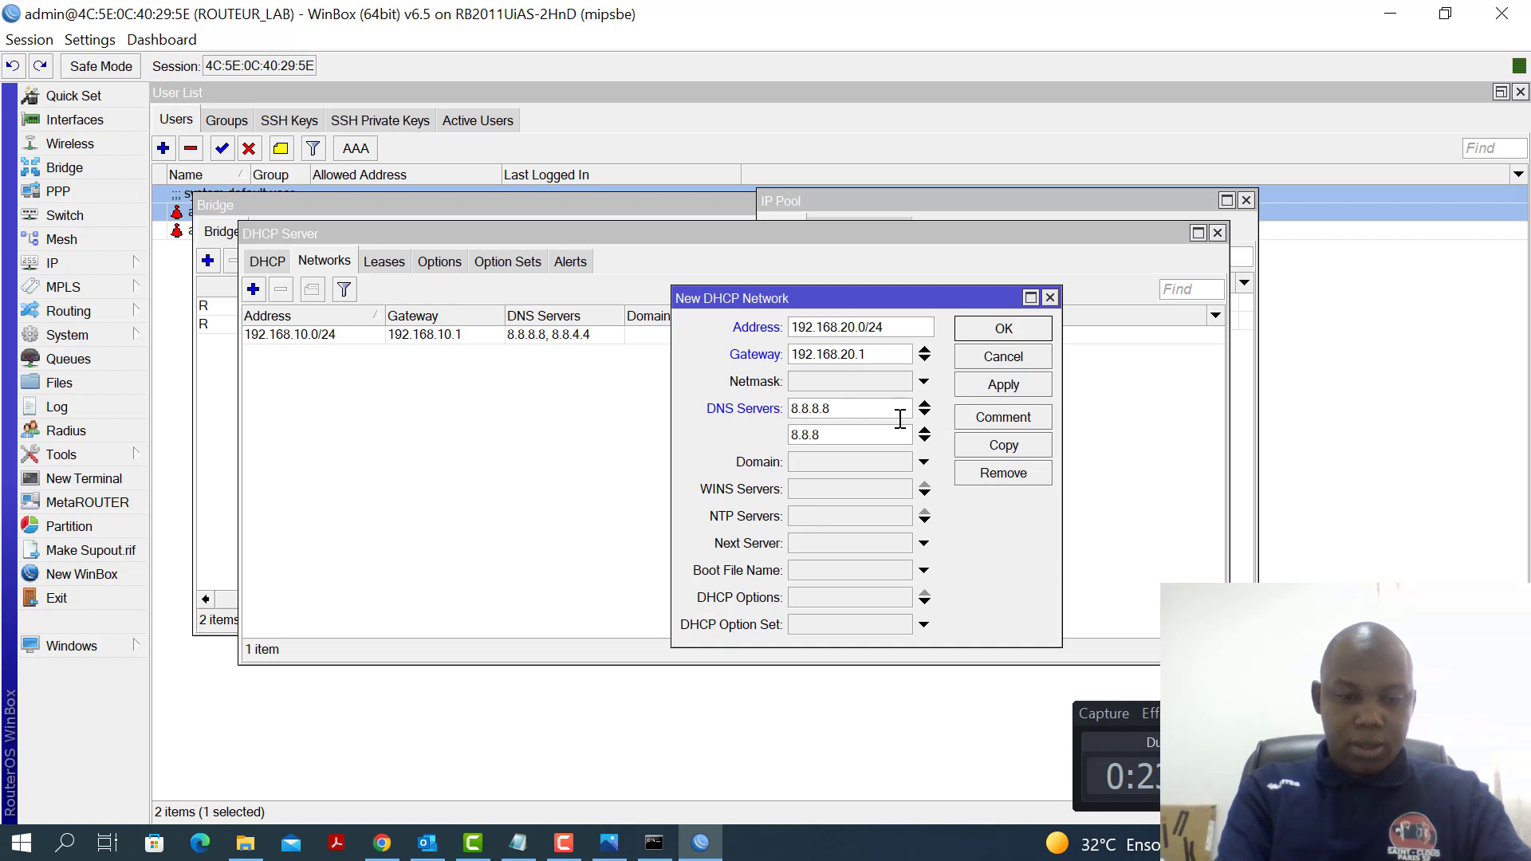
text(.4)
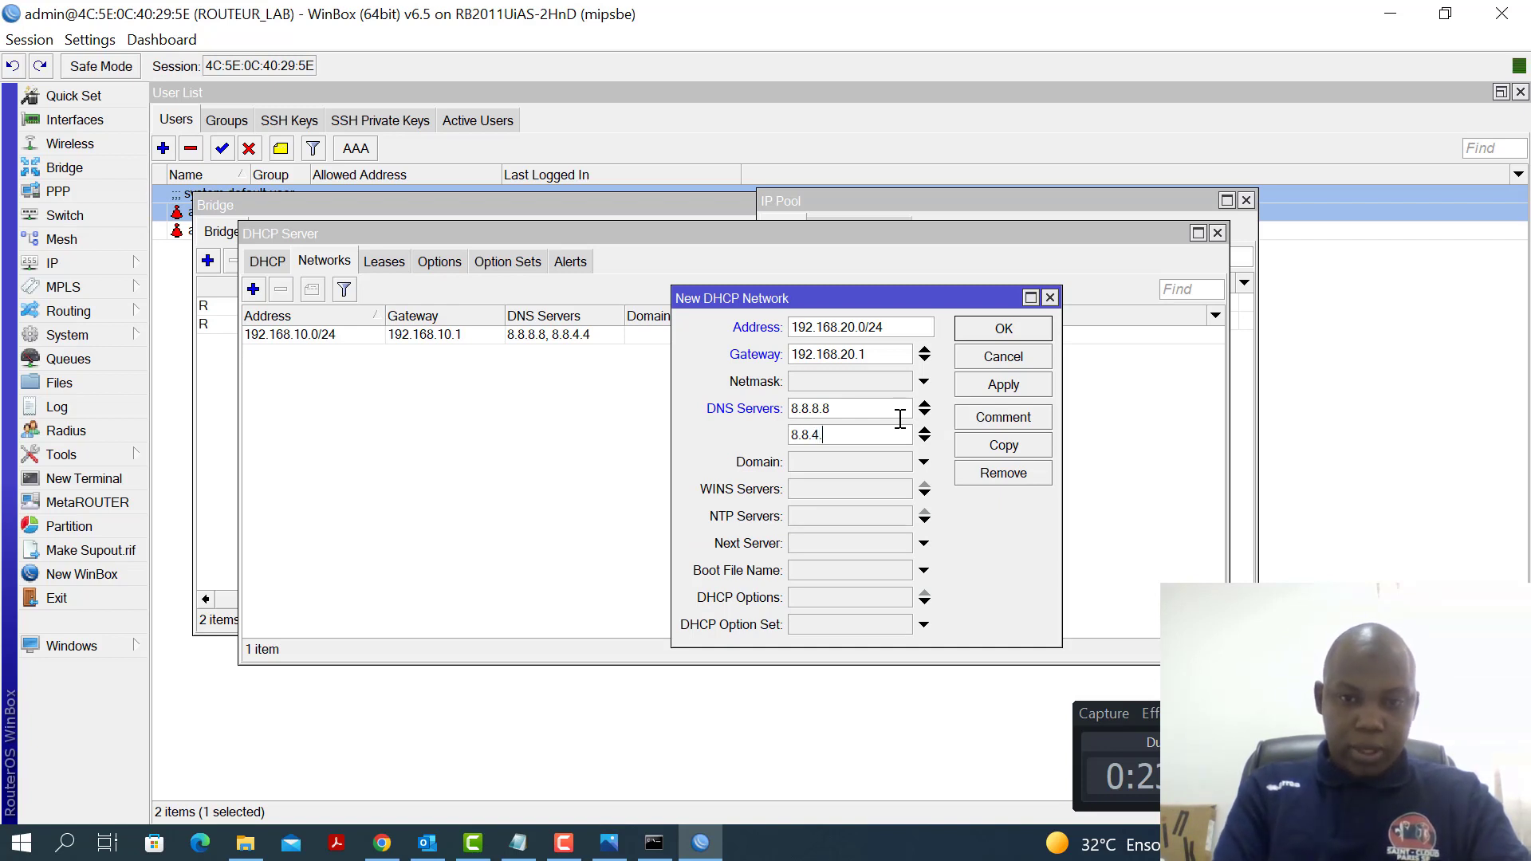
click(1010, 389)
click(1011, 335)
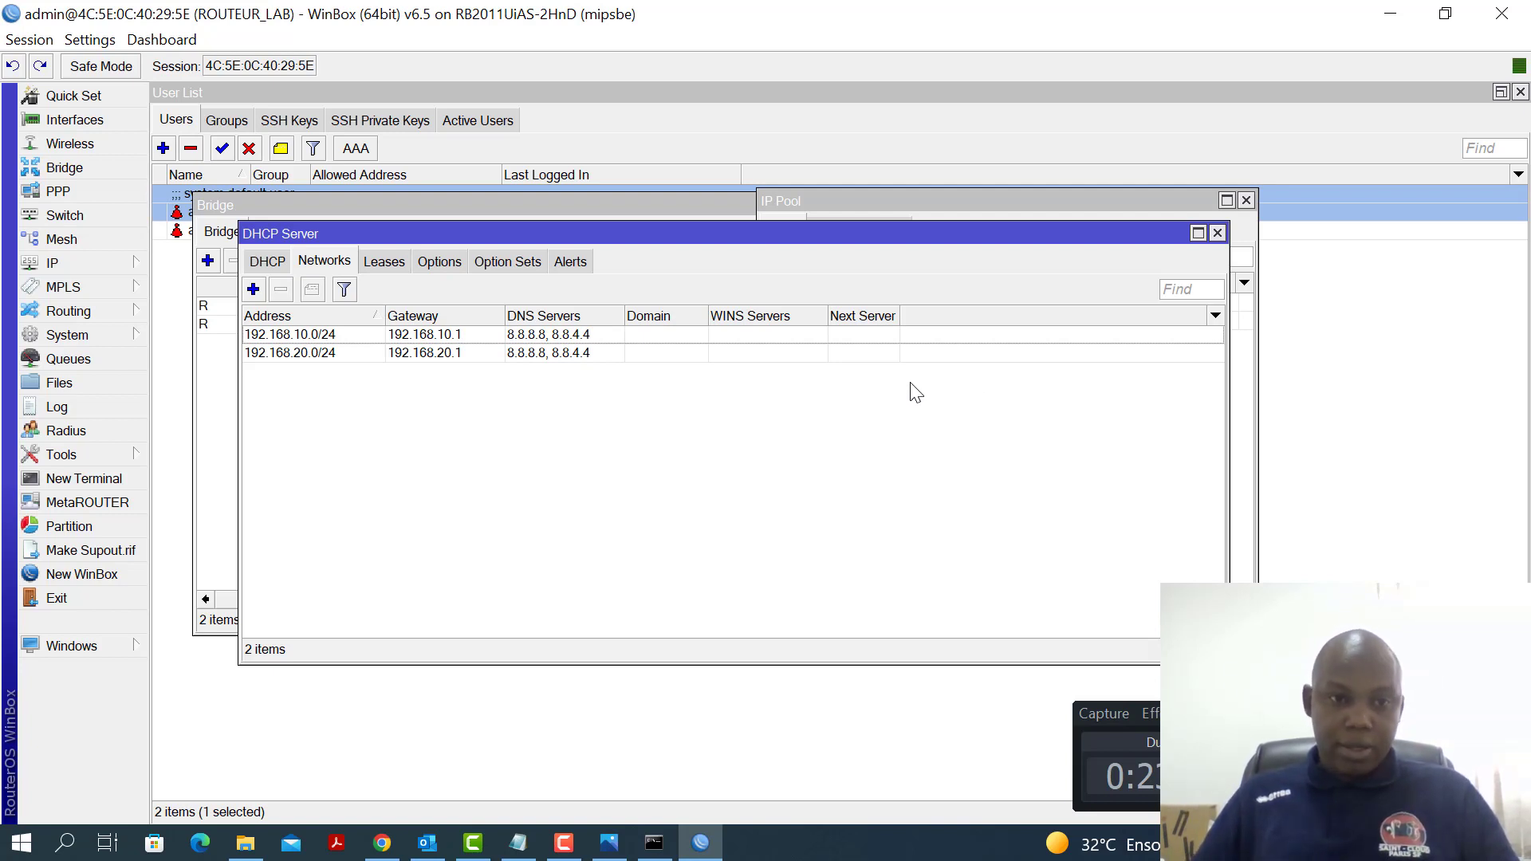
drag(586, 235, 679, 244)
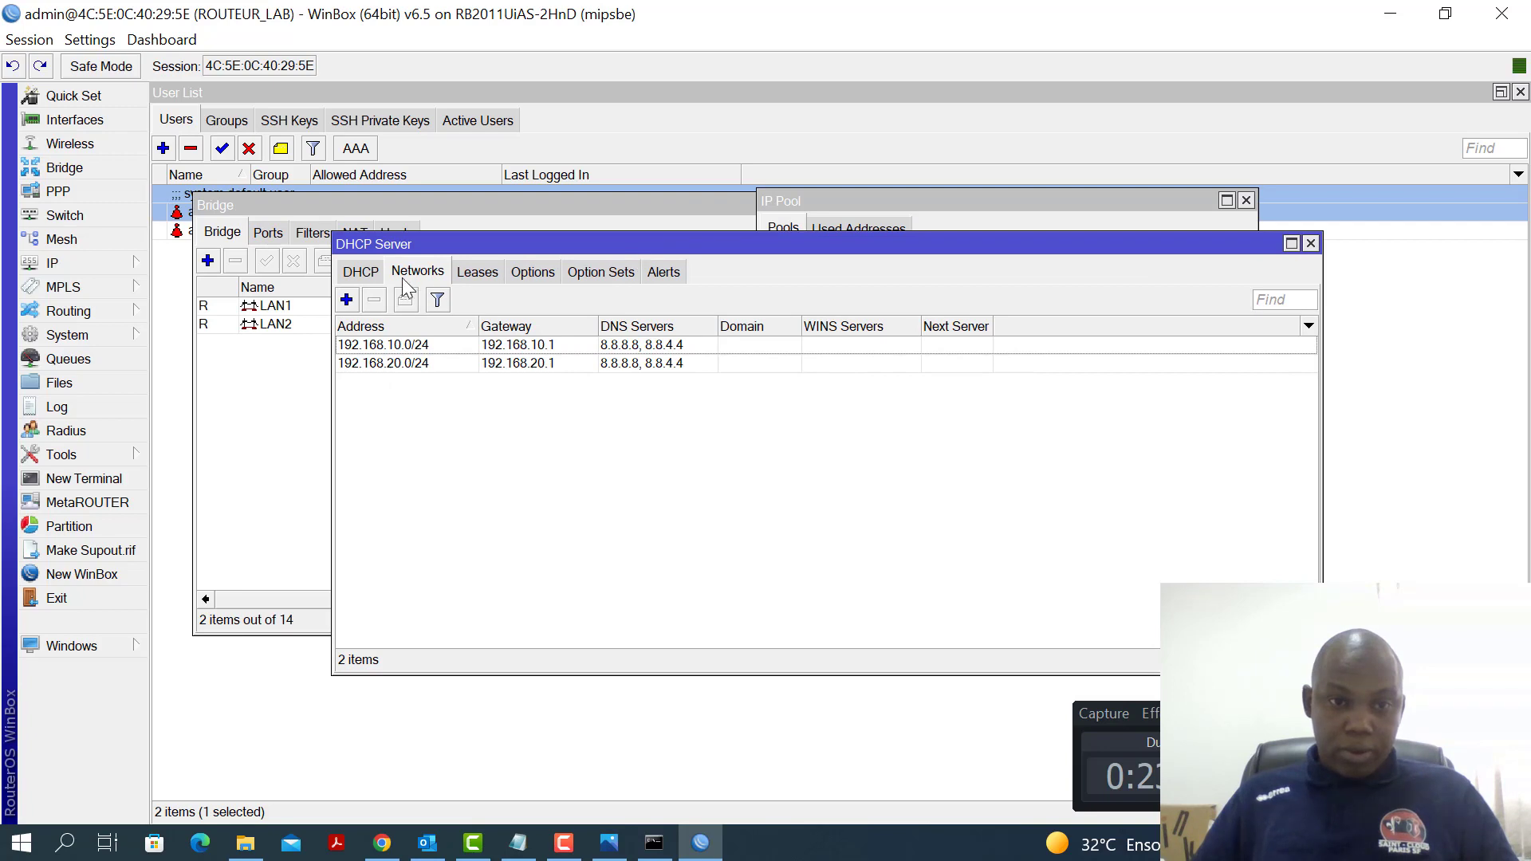
Start a new DHCP server named SERVER_LAN1 bound to the LAN1 bridge
click(356, 275)
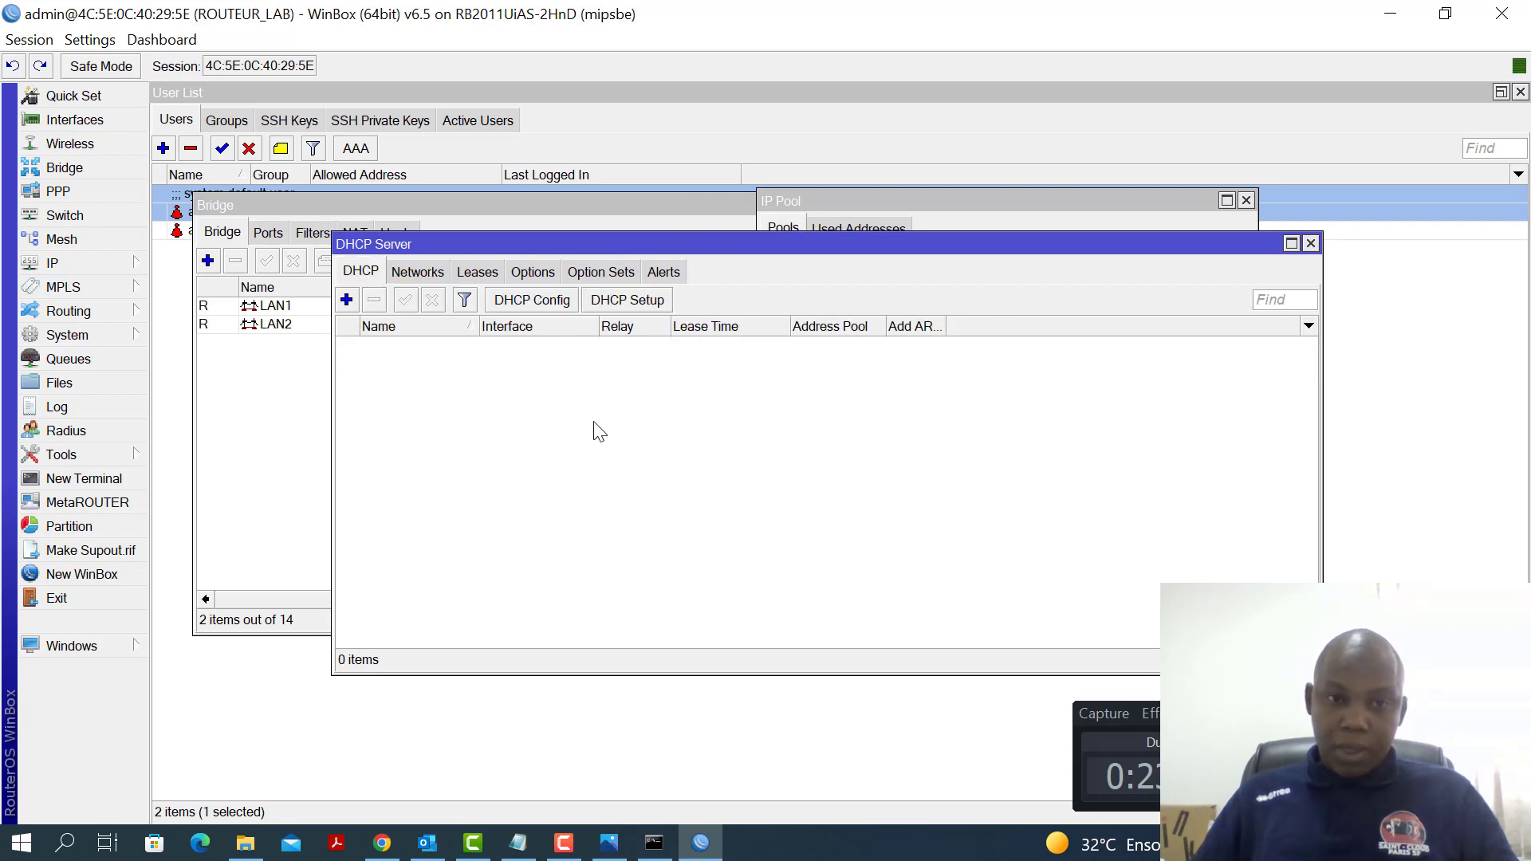
click(346, 300)
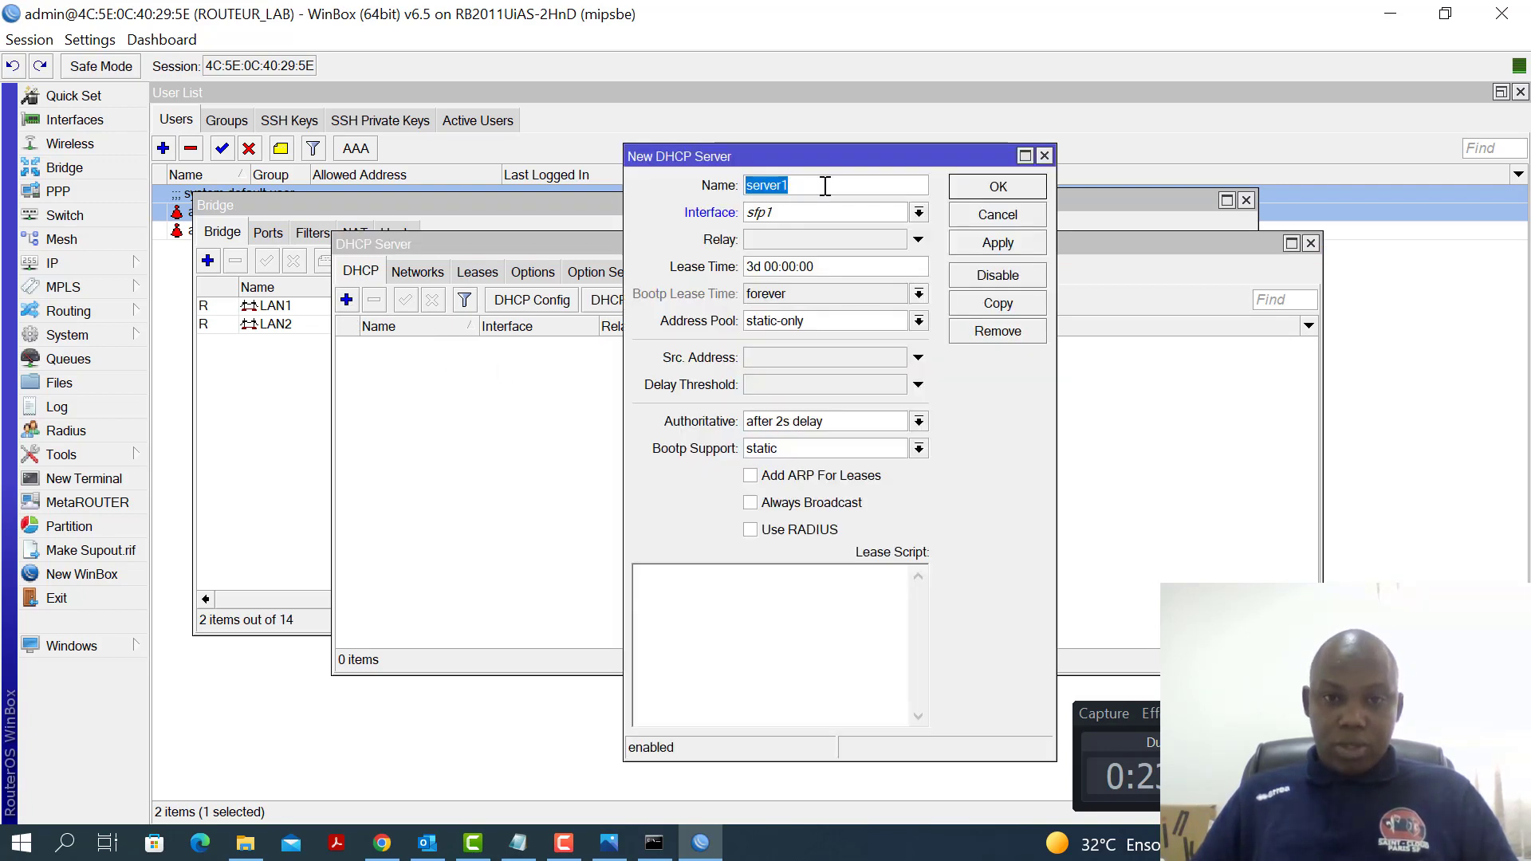
text(SERVER)
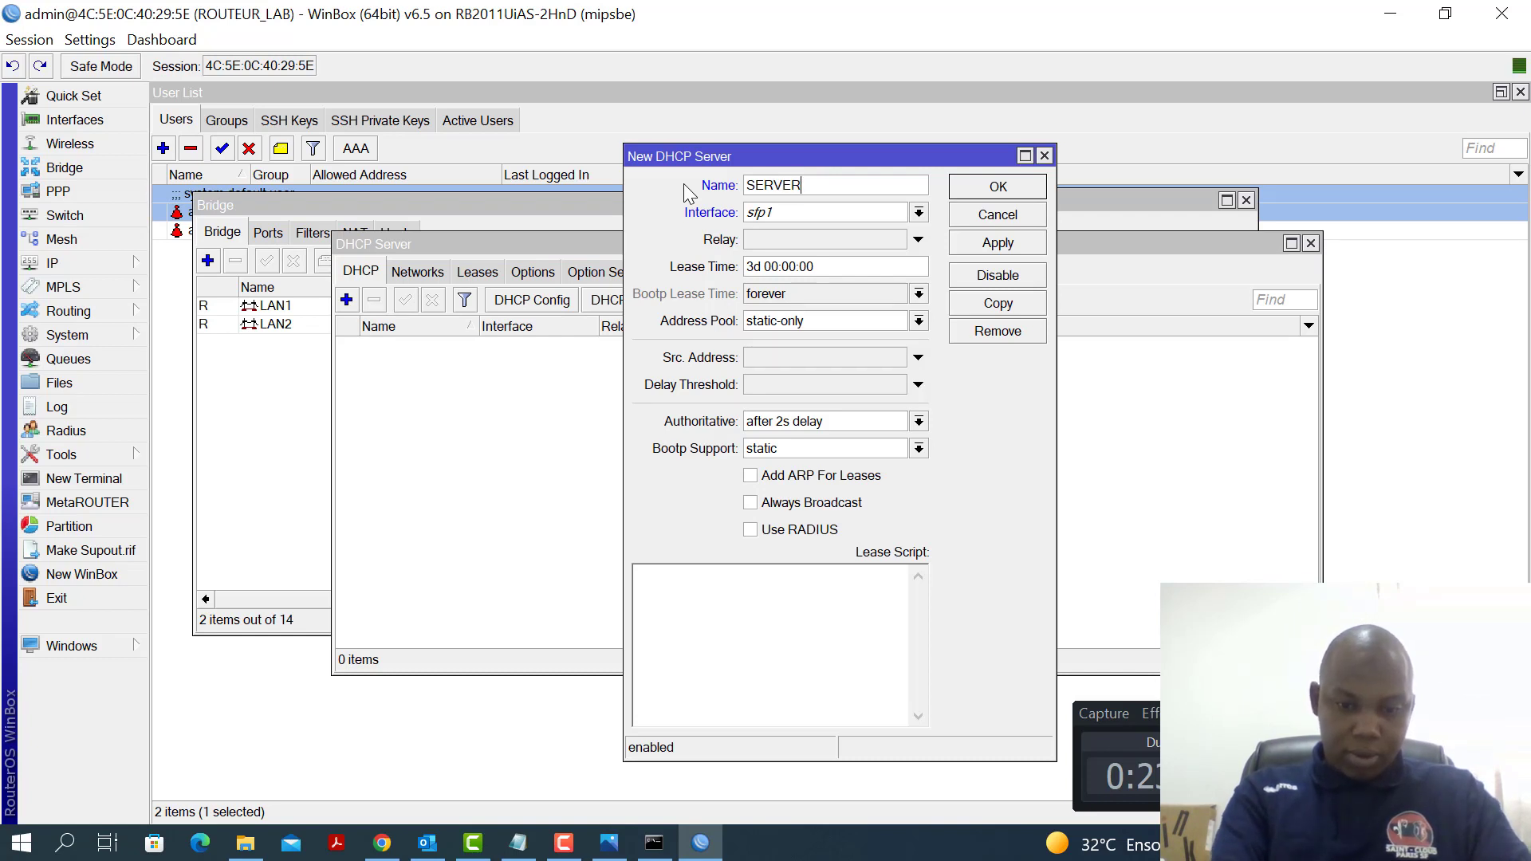
text(_LA)
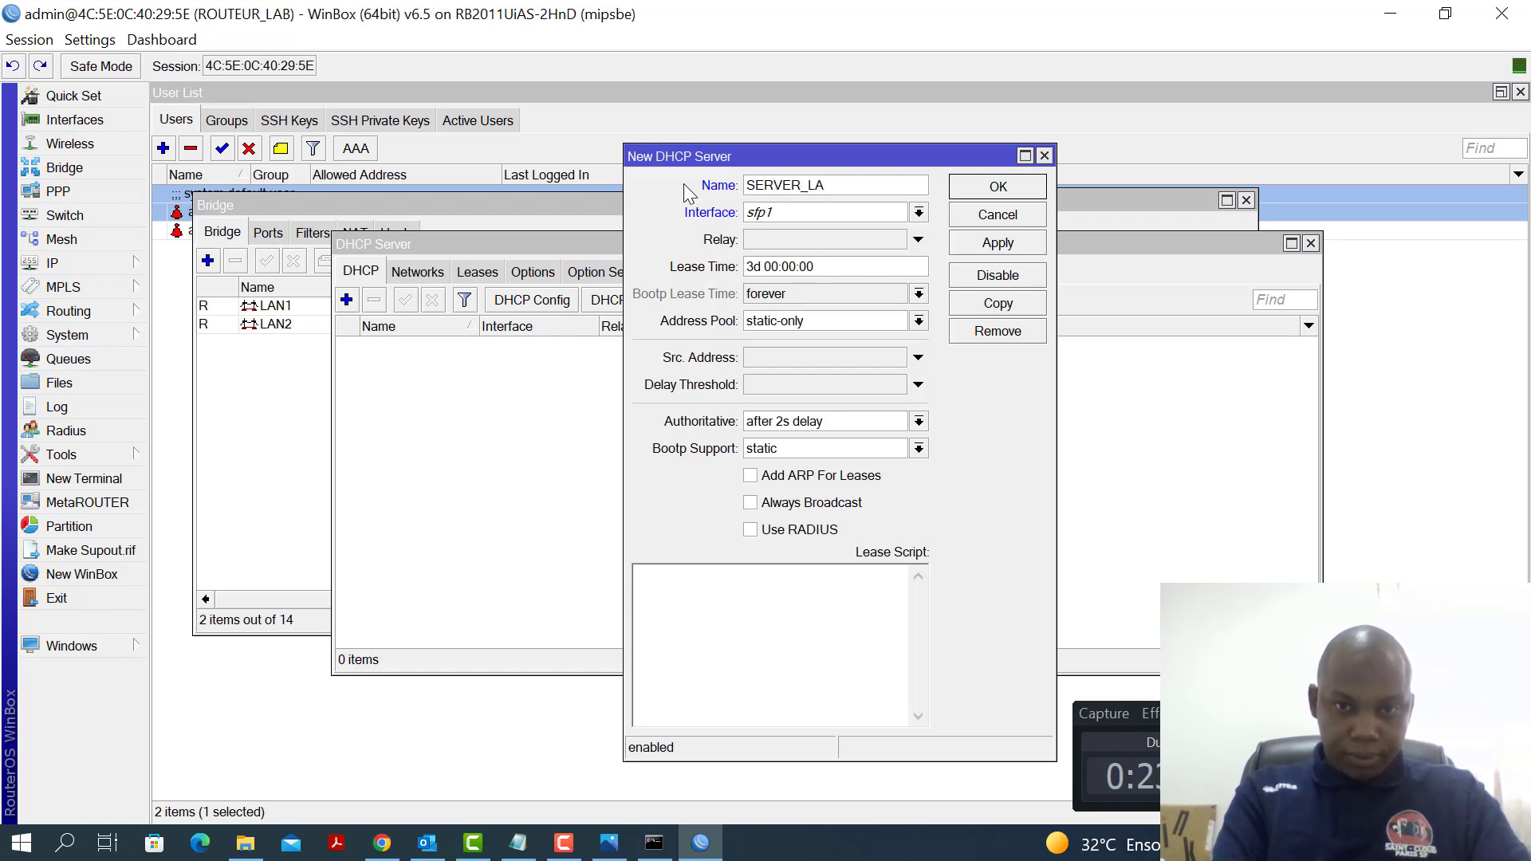
text(N1)
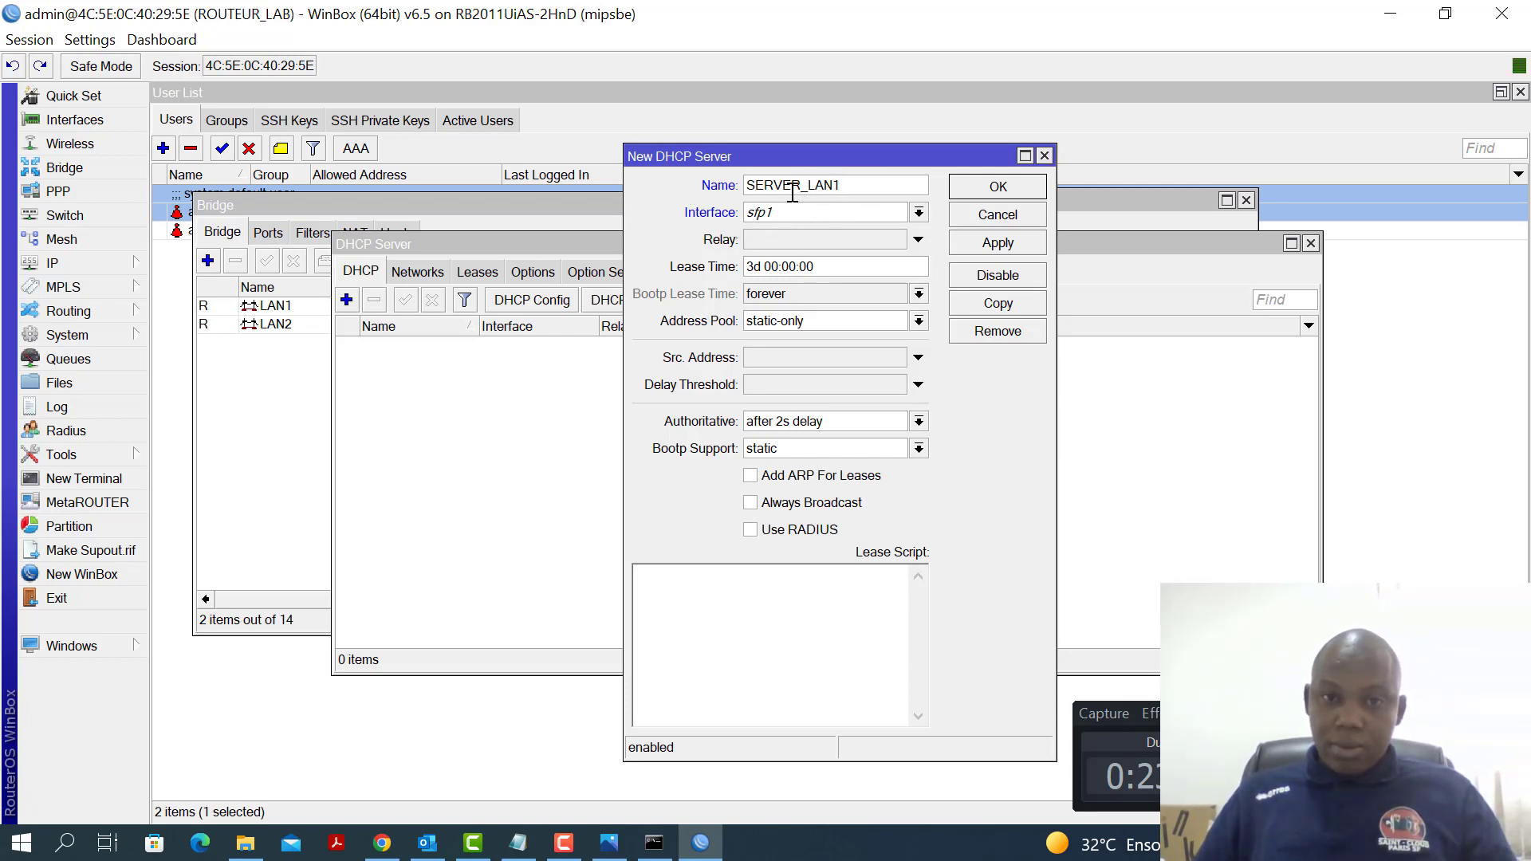
click(918, 212)
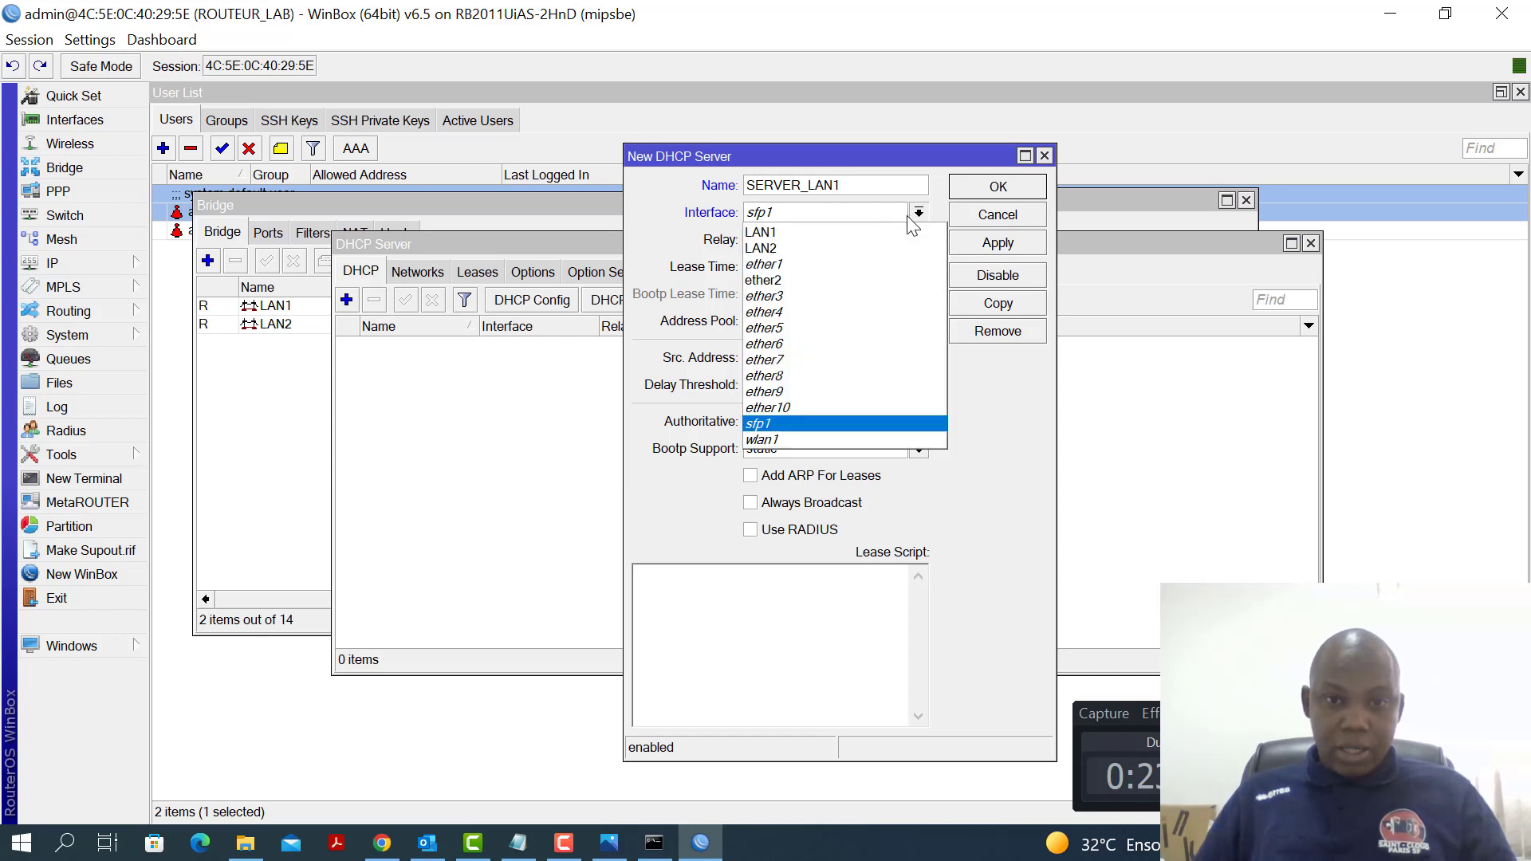
click(807, 236)
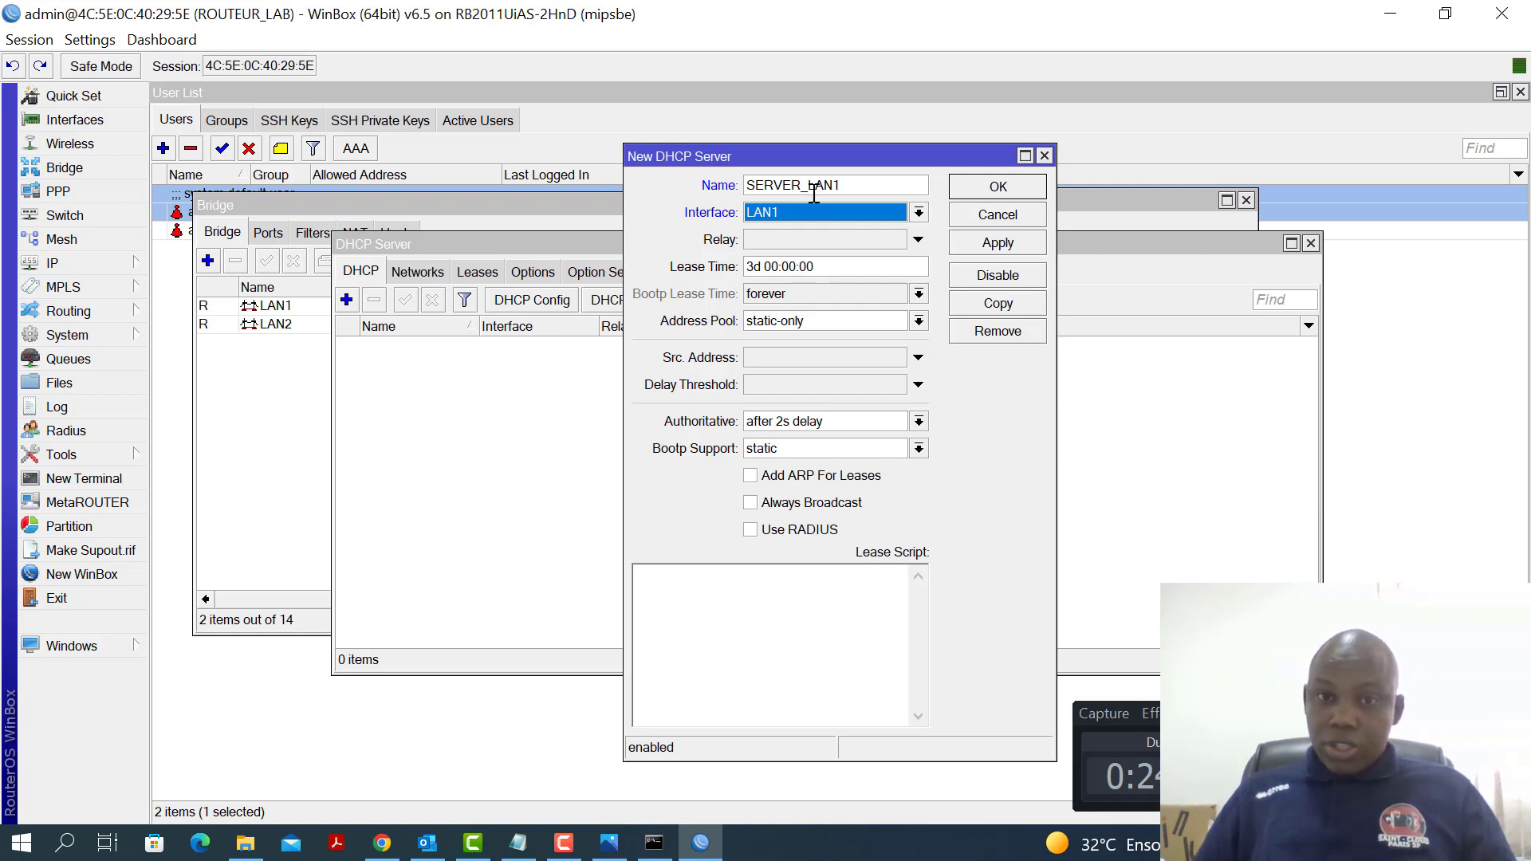
click(919, 212)
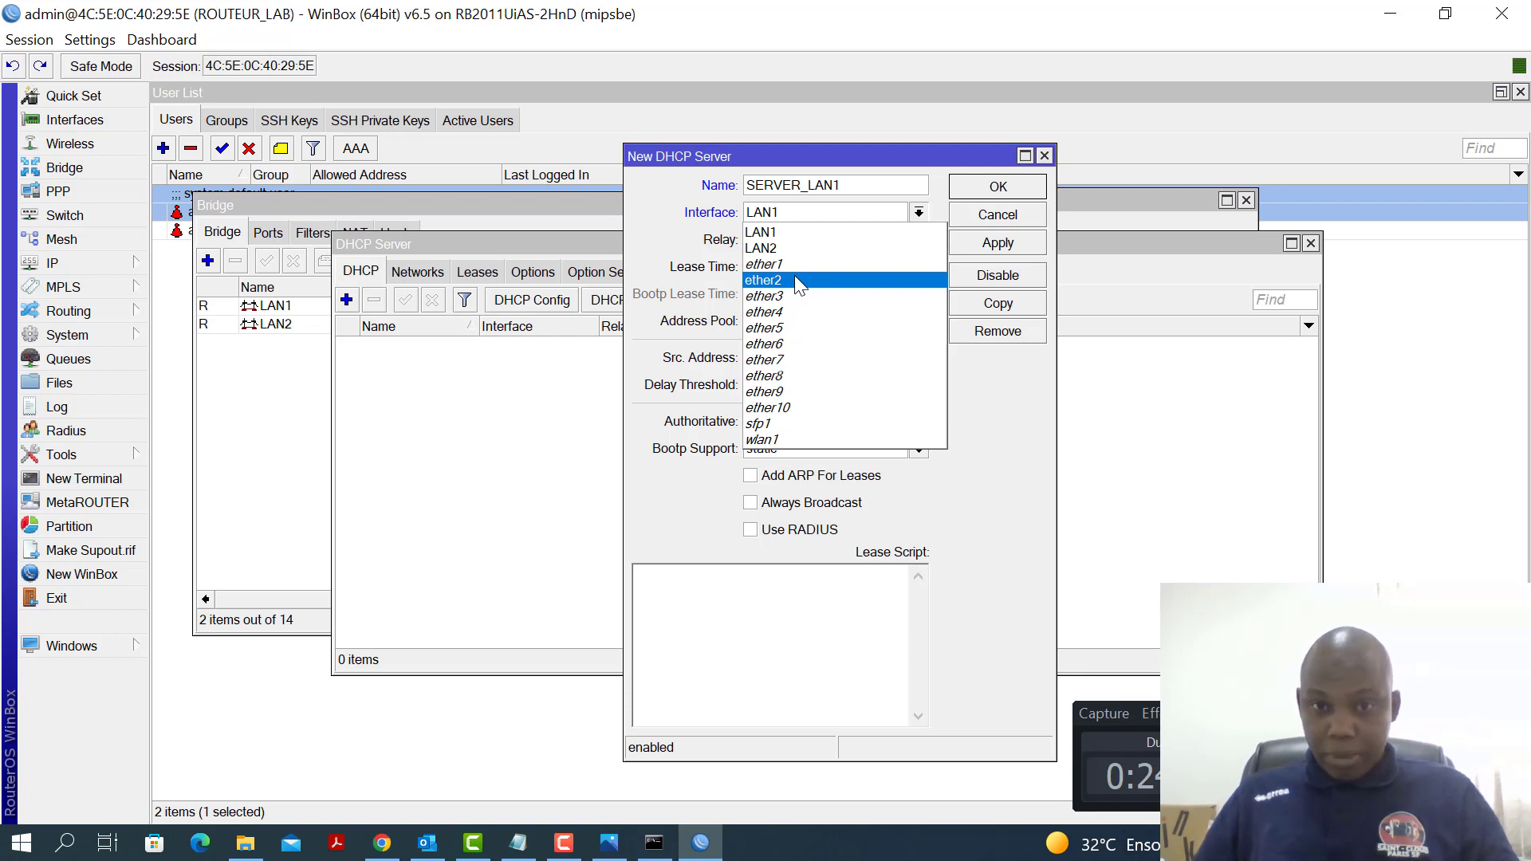
click(830, 233)
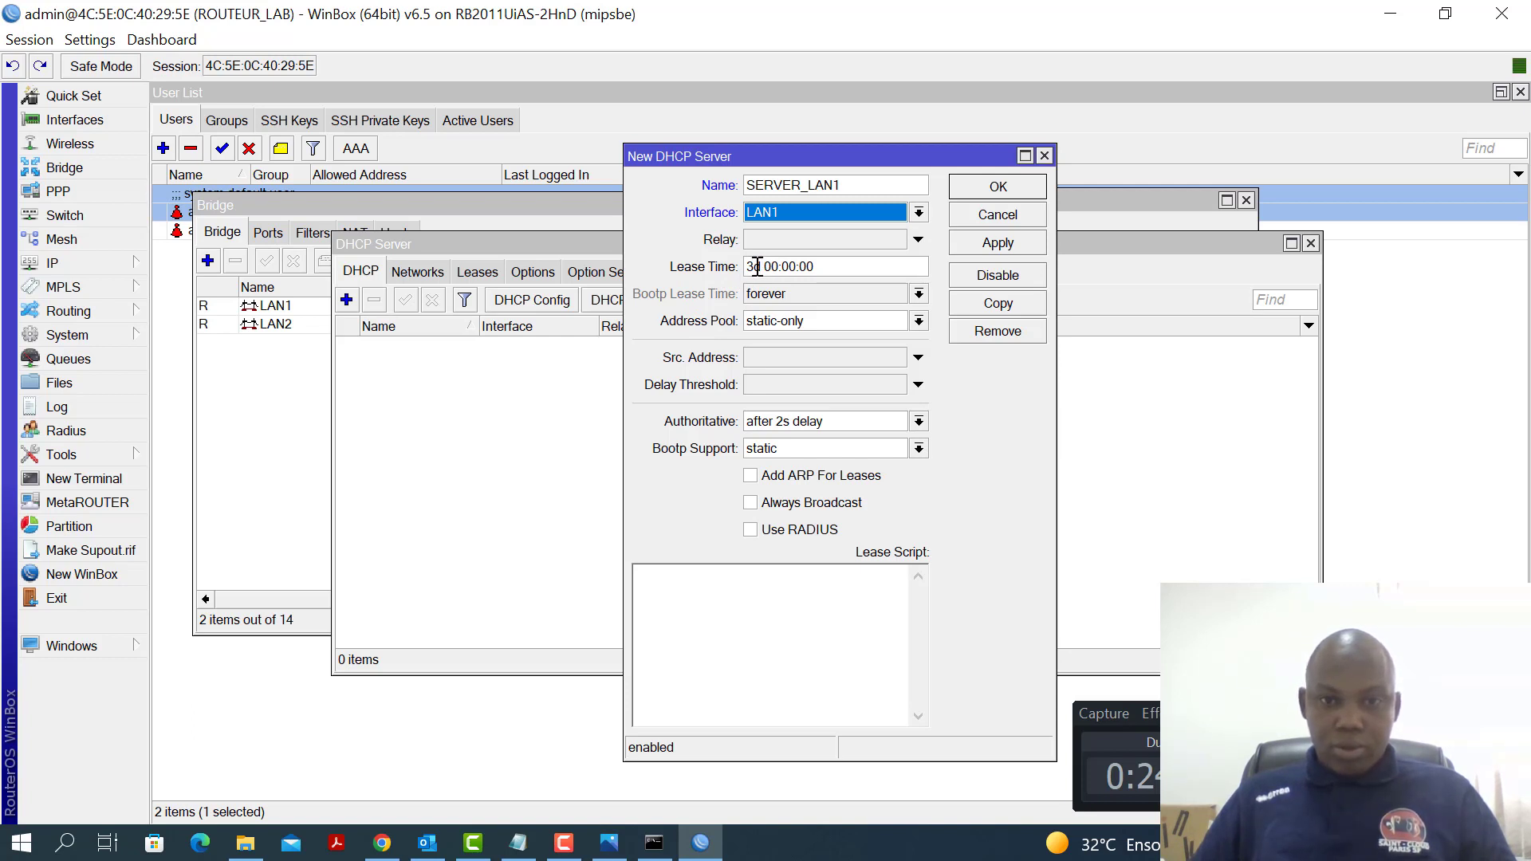
Set its lease time to 1d and address pool to POOL_LAN1, then save
click(754, 266)
key(BackSpace)
text(1)
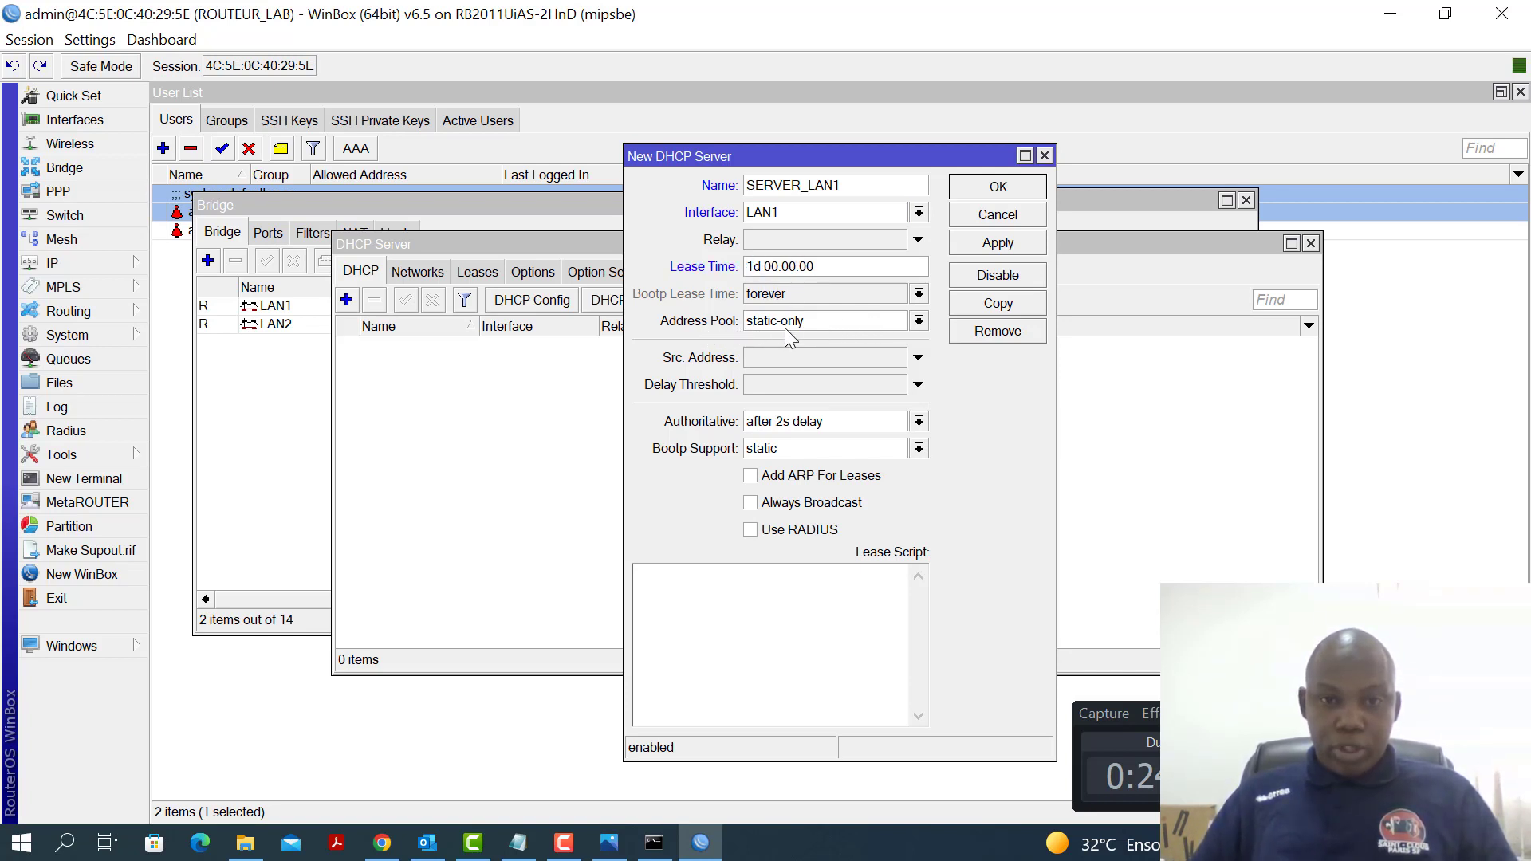
click(918, 323)
click(839, 337)
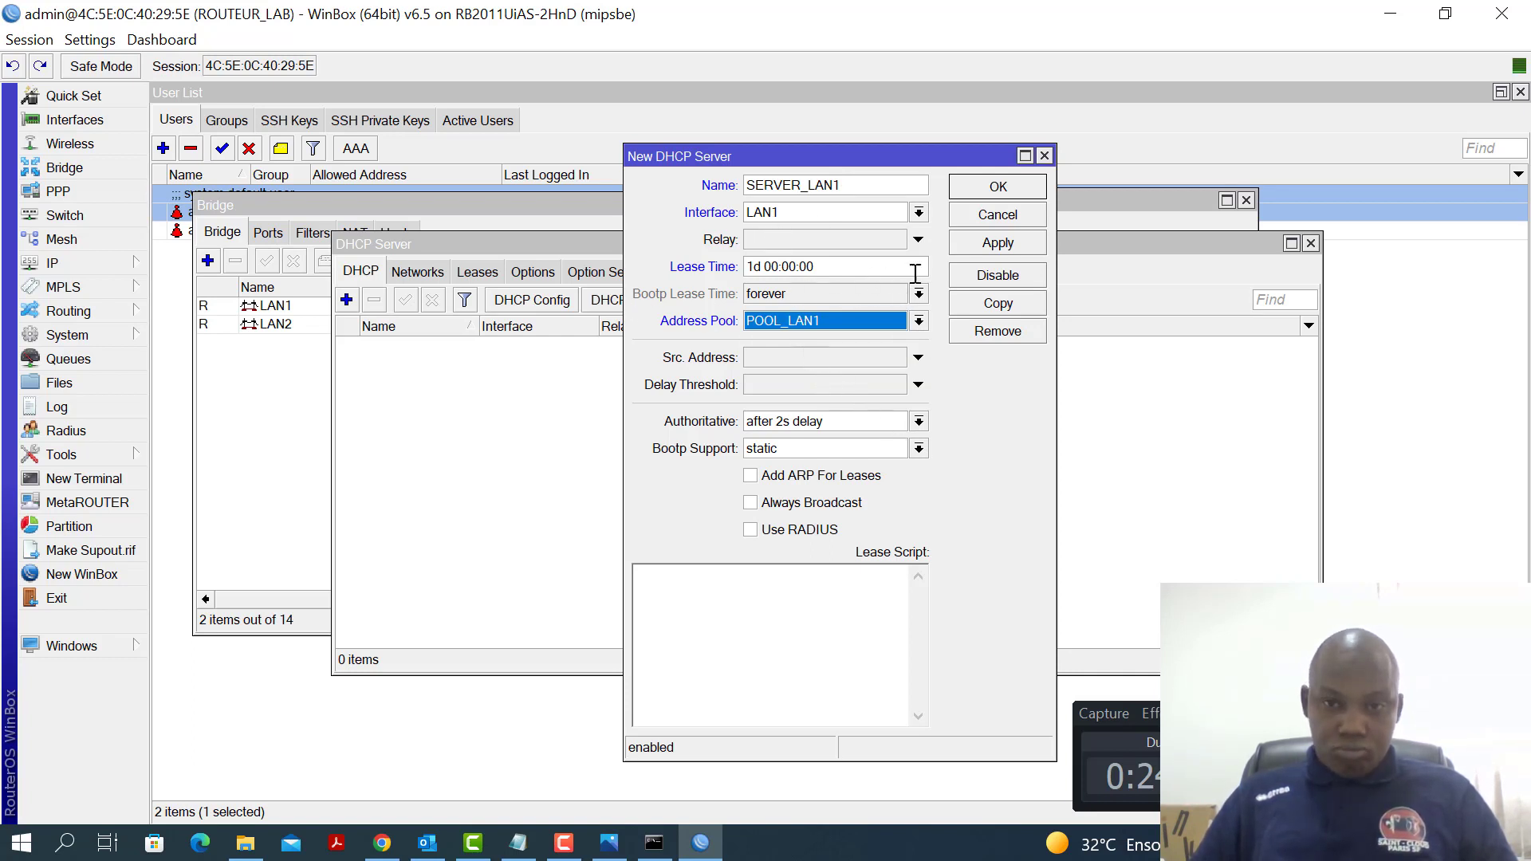
click(994, 242)
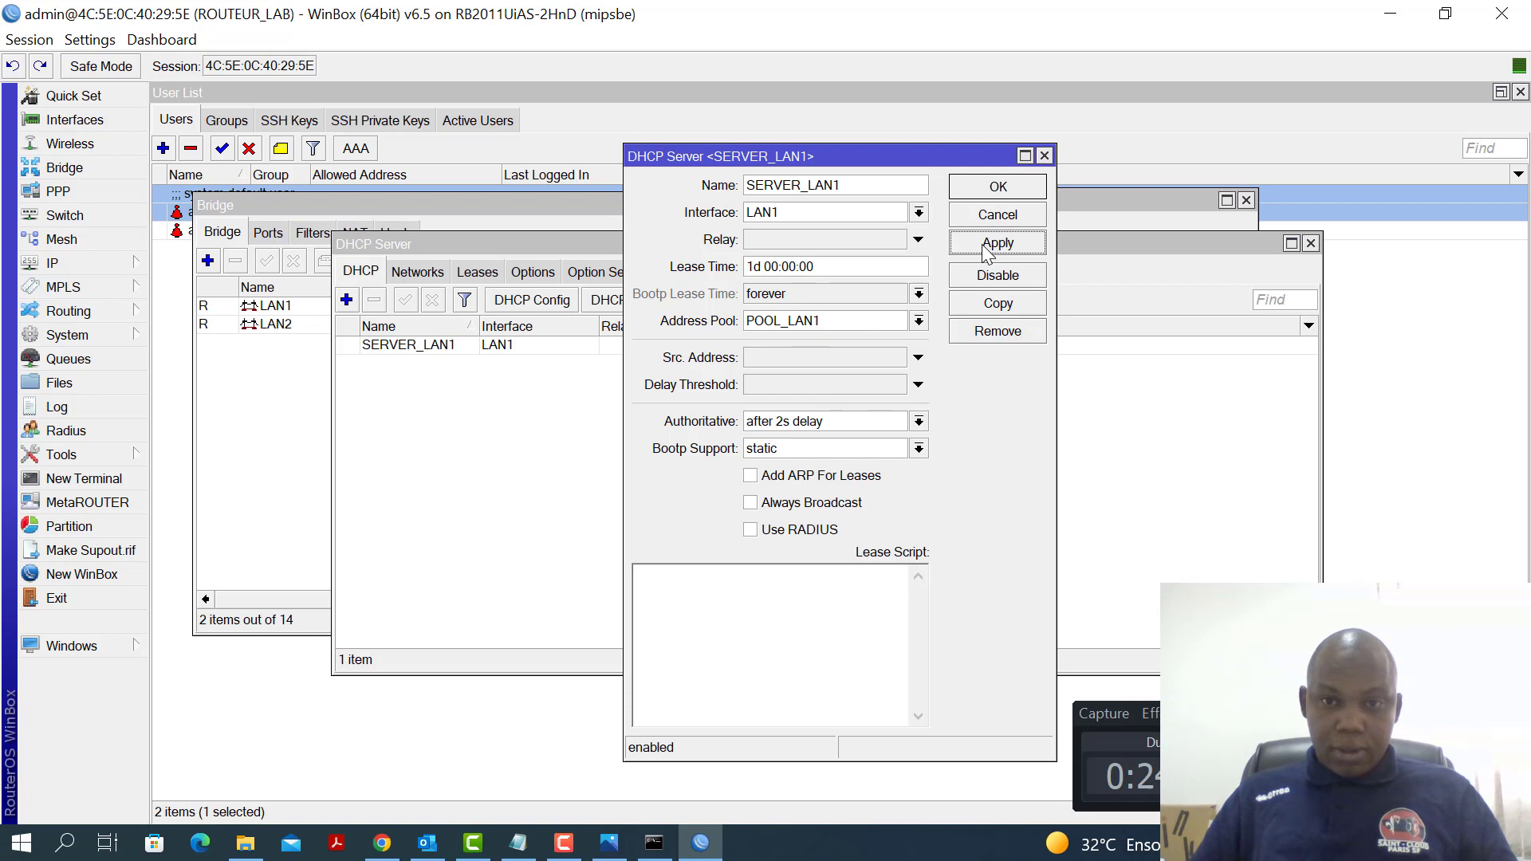
click(997, 194)
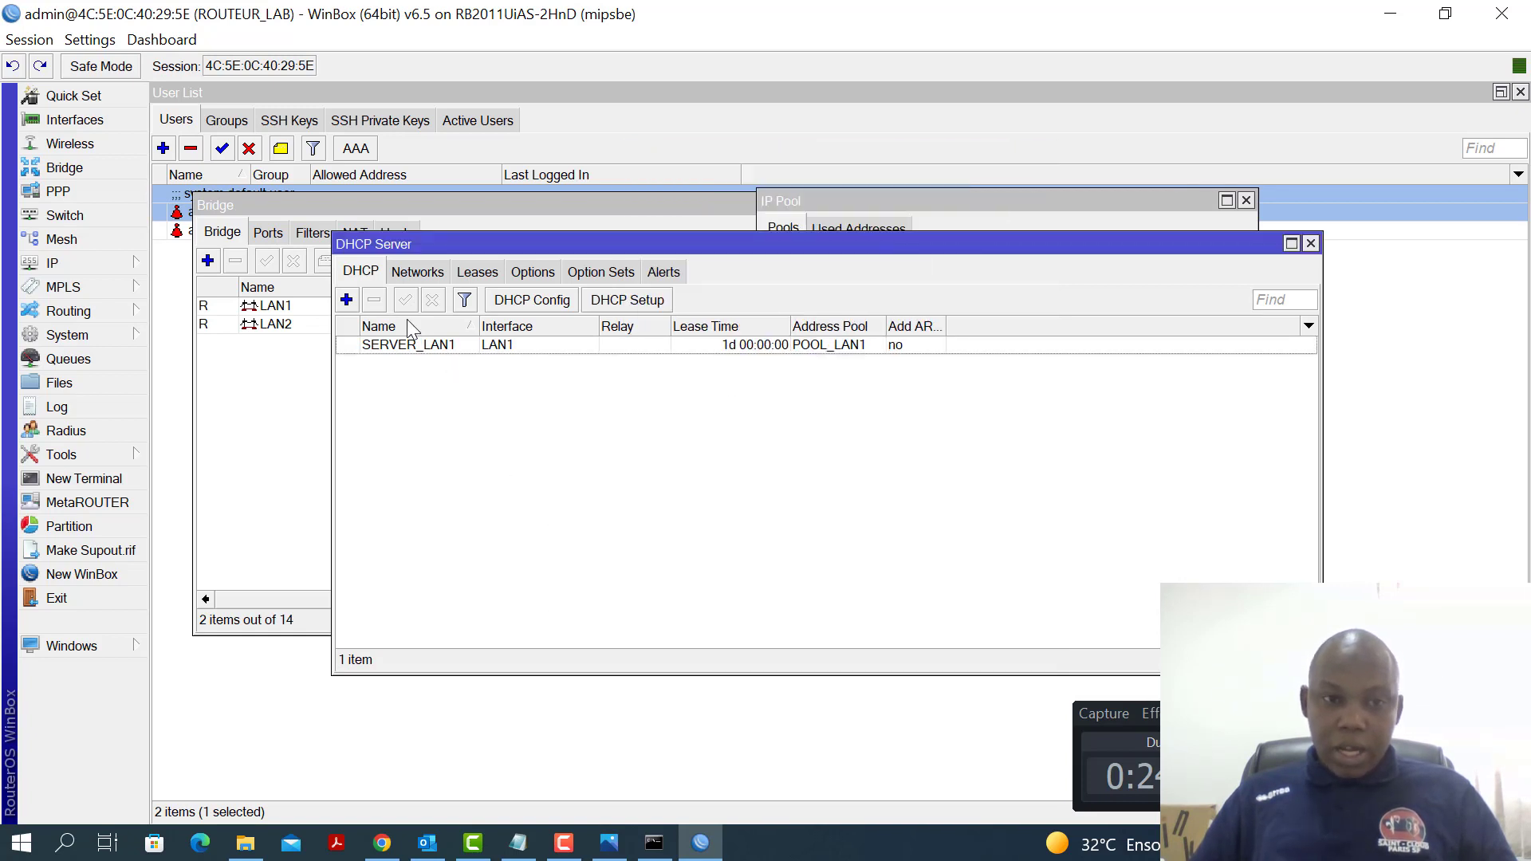
Start a new DHCP server named SERVER_LAN2 bound to the LAN2 bridge
click(347, 300)
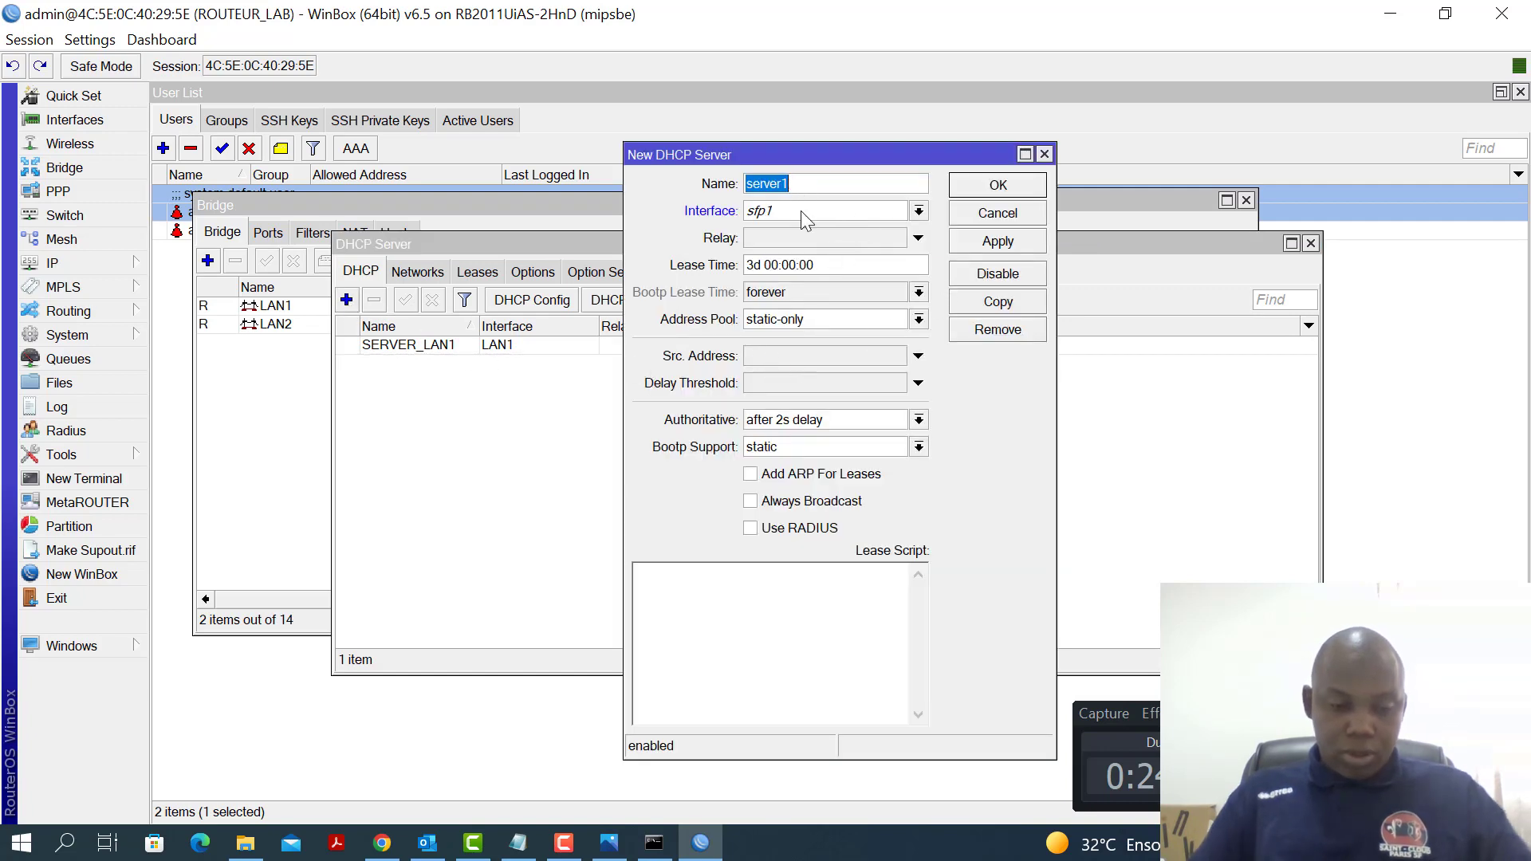
text(SE)
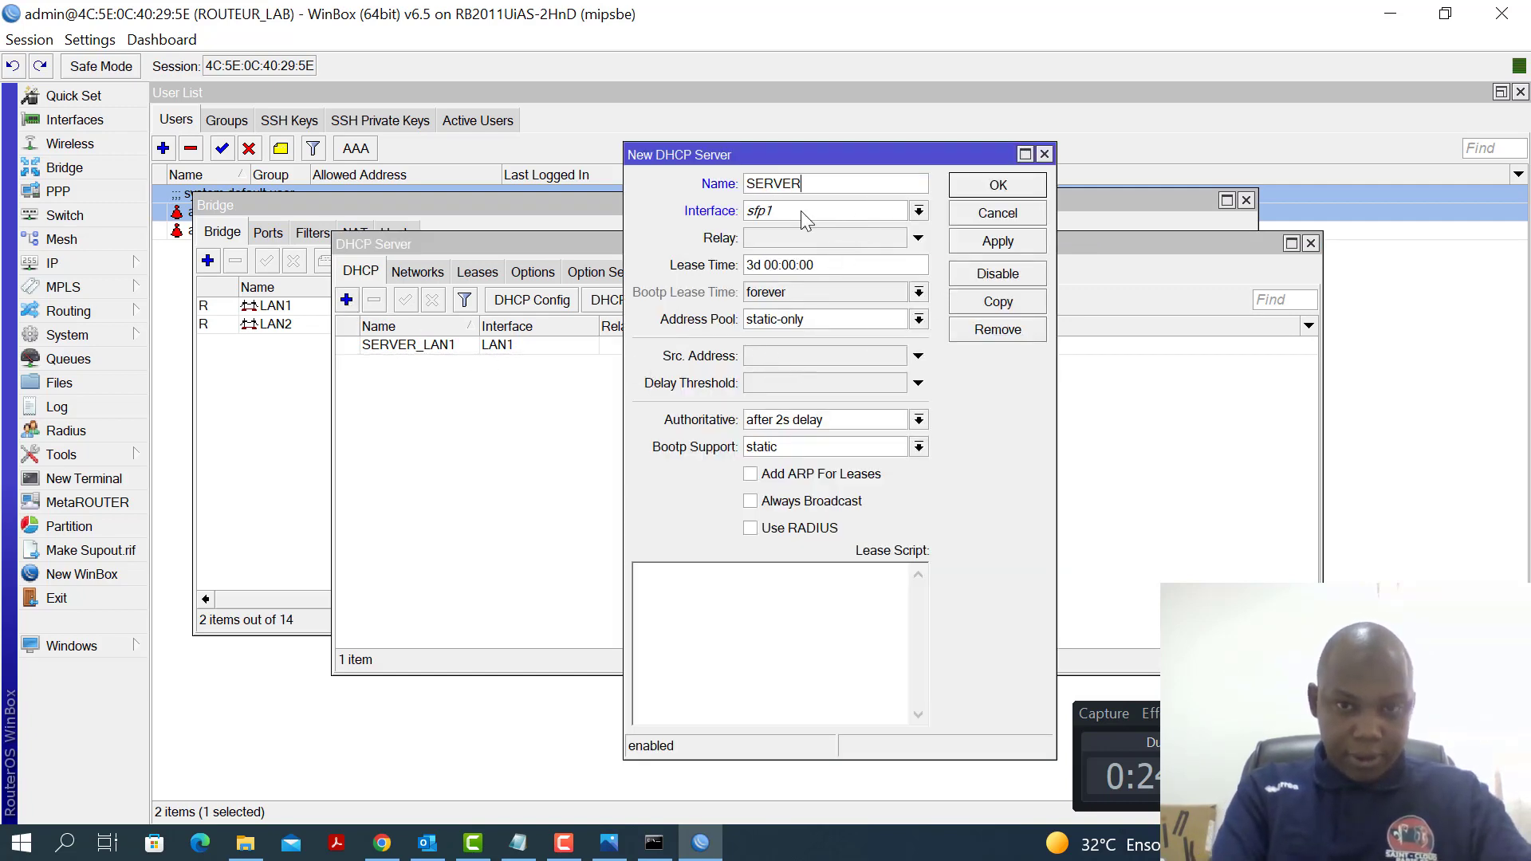
text(RVER_LA)
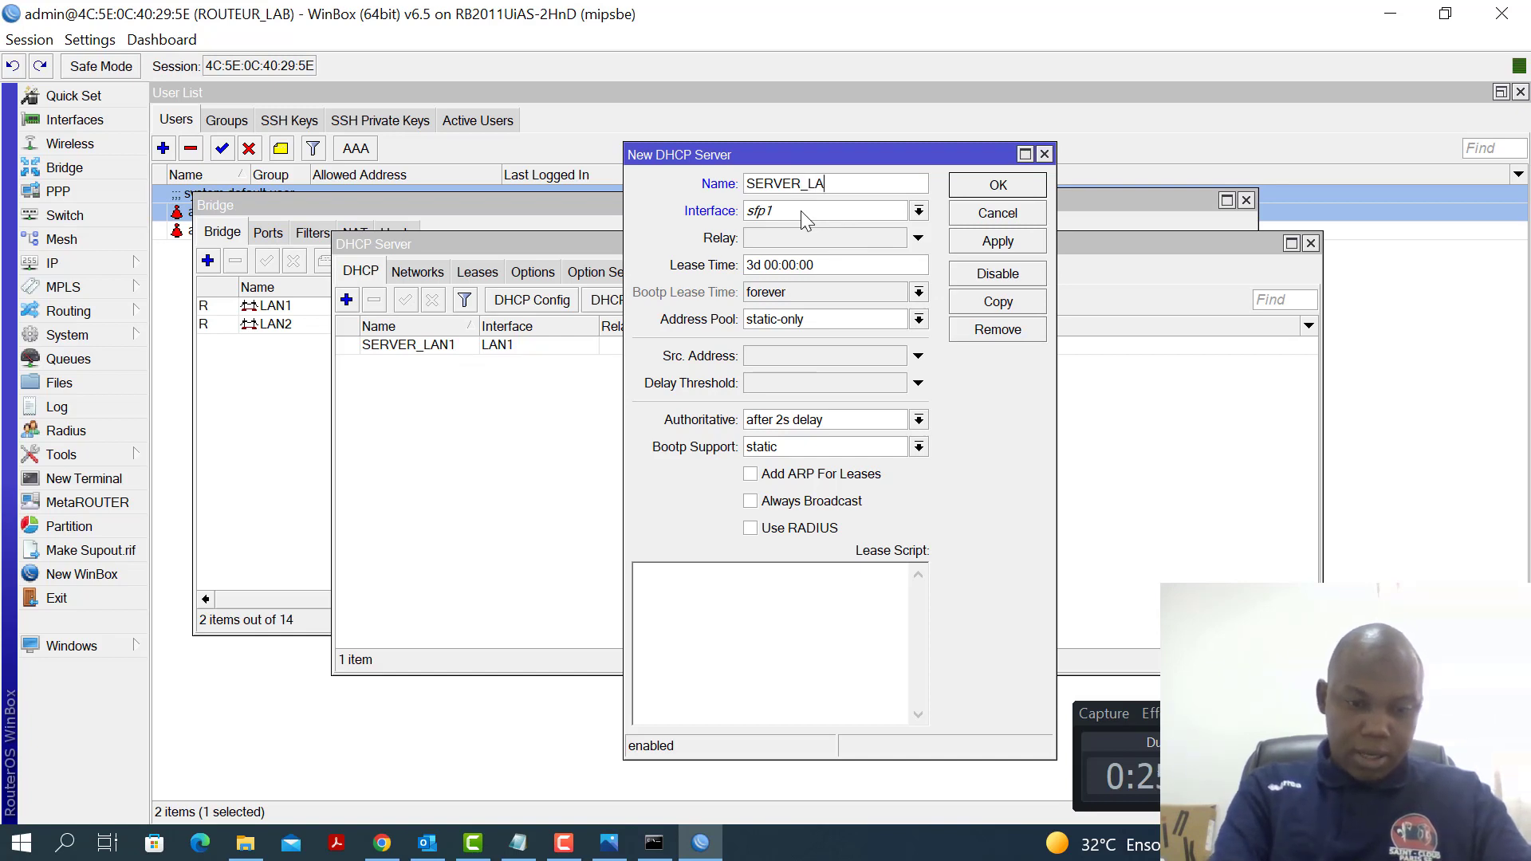
text(N2)
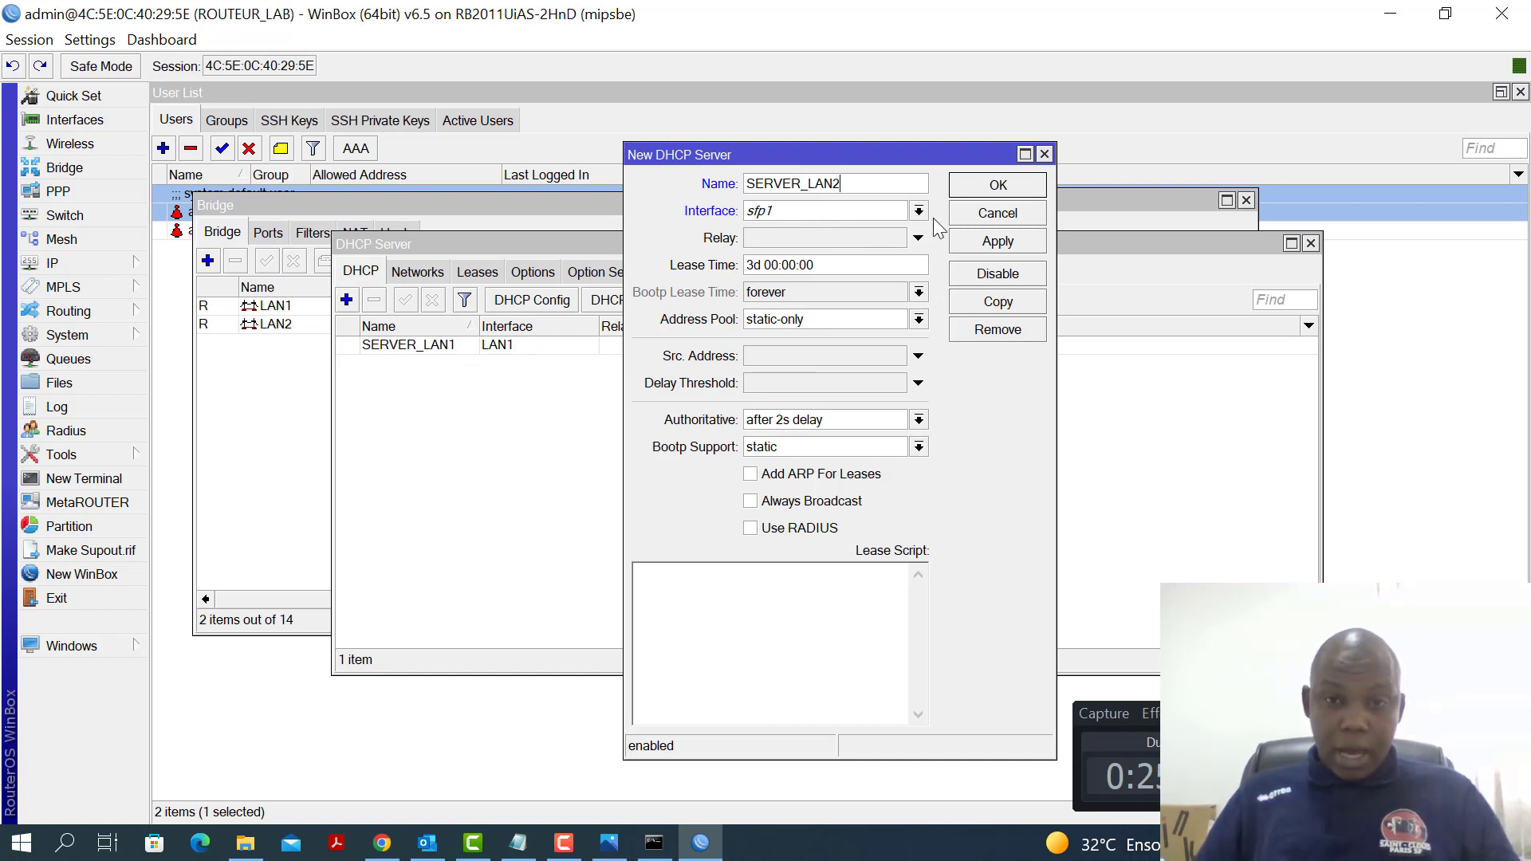
click(919, 211)
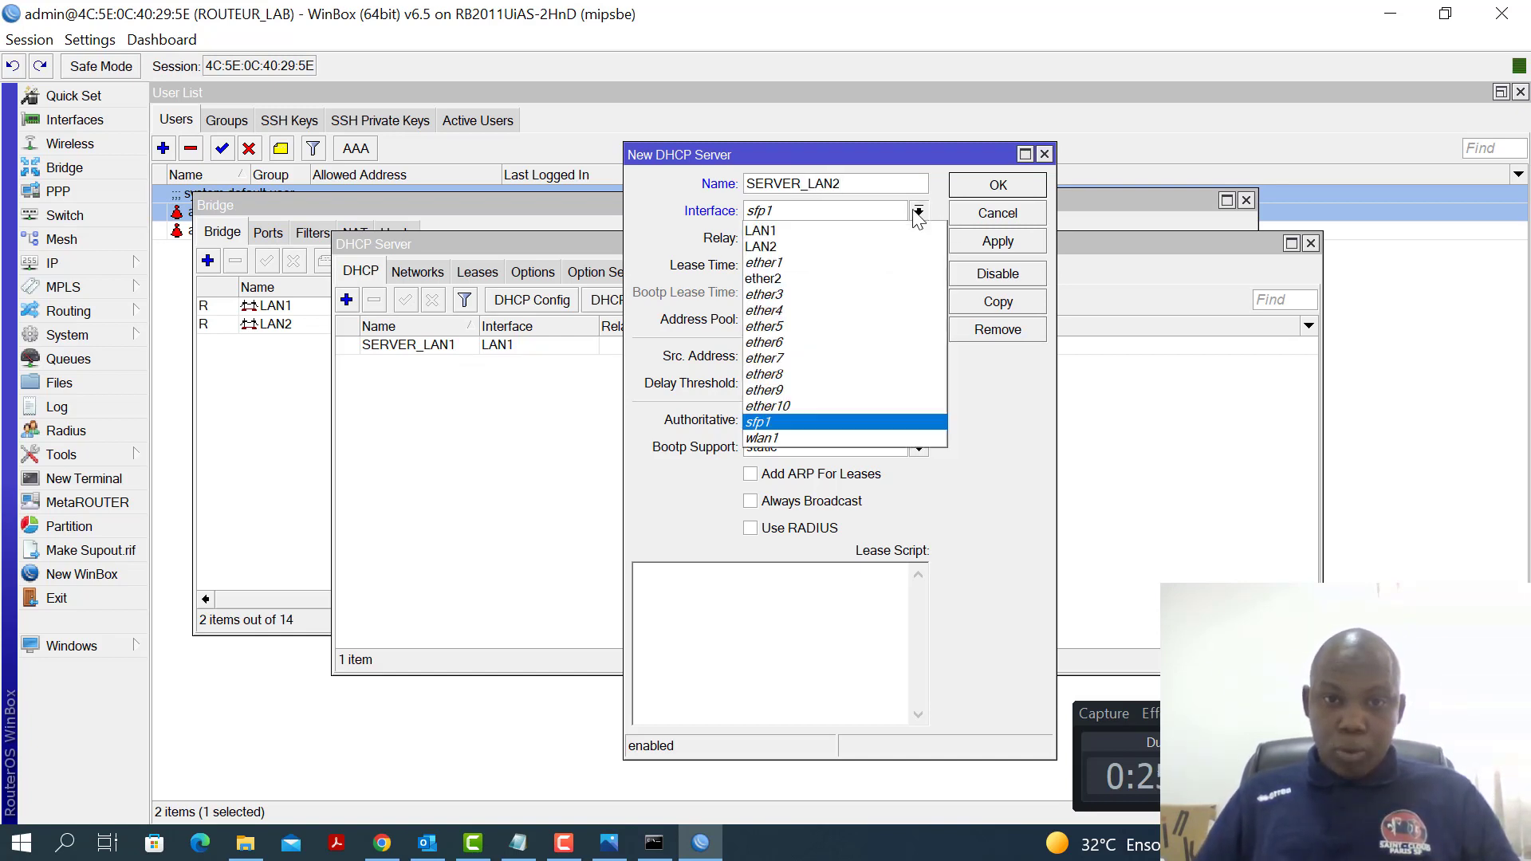
click(871, 249)
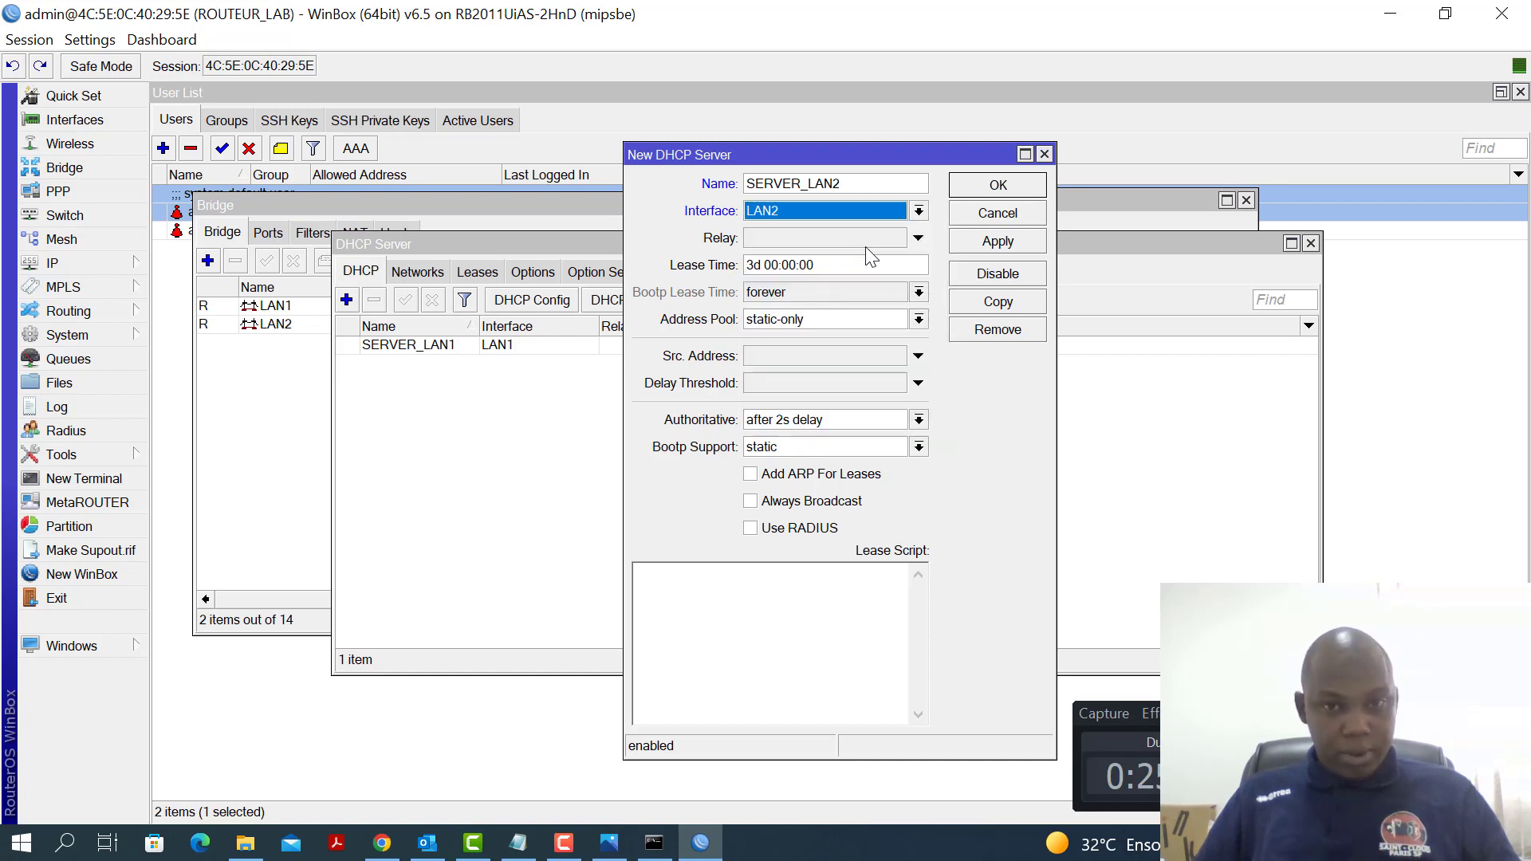
Set its lease time to 1d and address pool to POOL_LAN2, then save
click(754, 265)
click(754, 264)
key(BackSpace)
text(1)
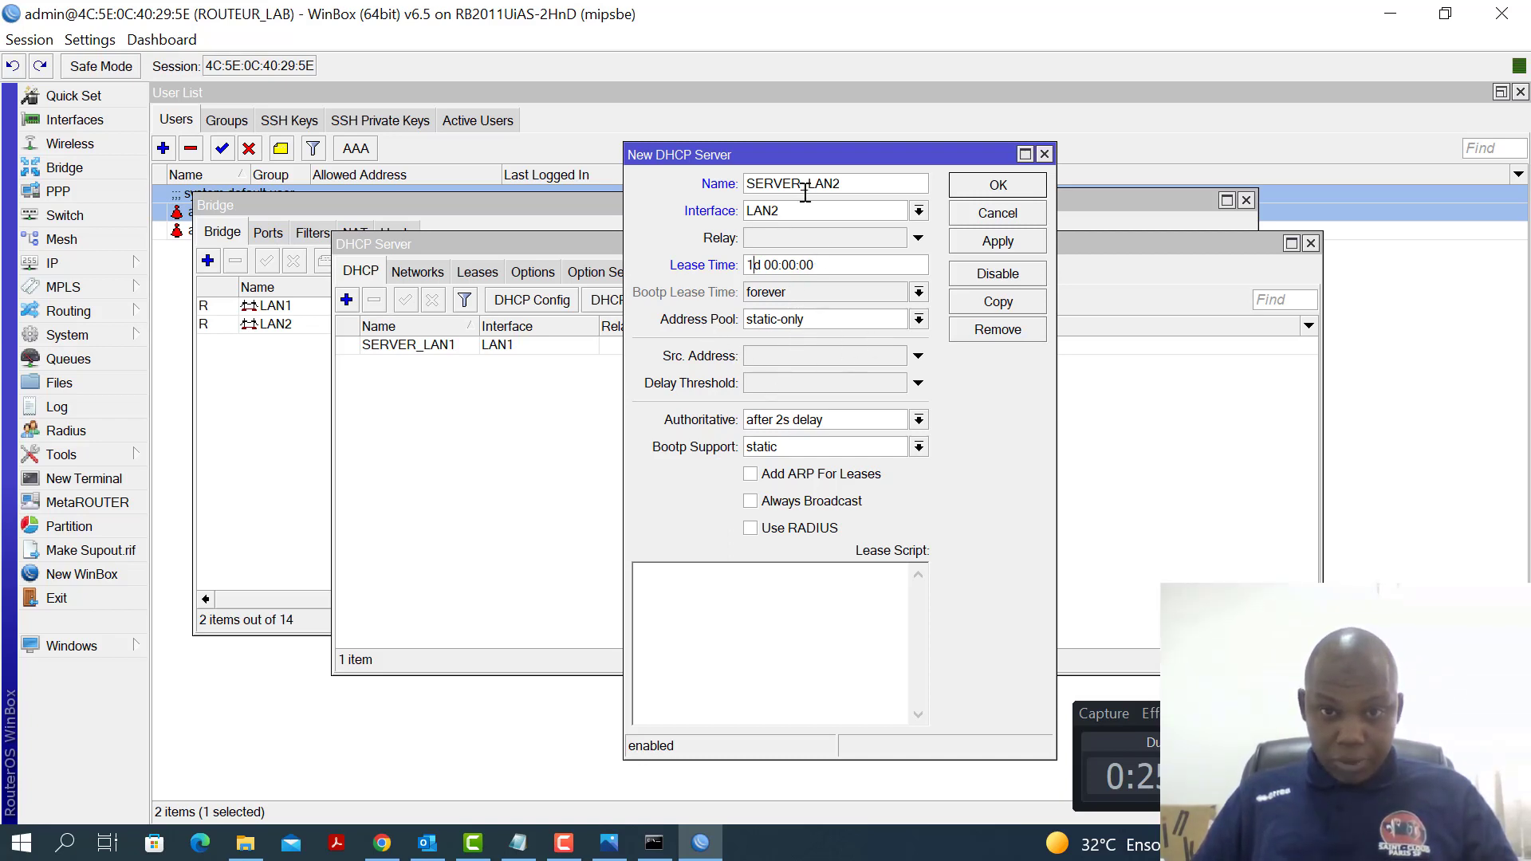
click(868, 321)
click(822, 361)
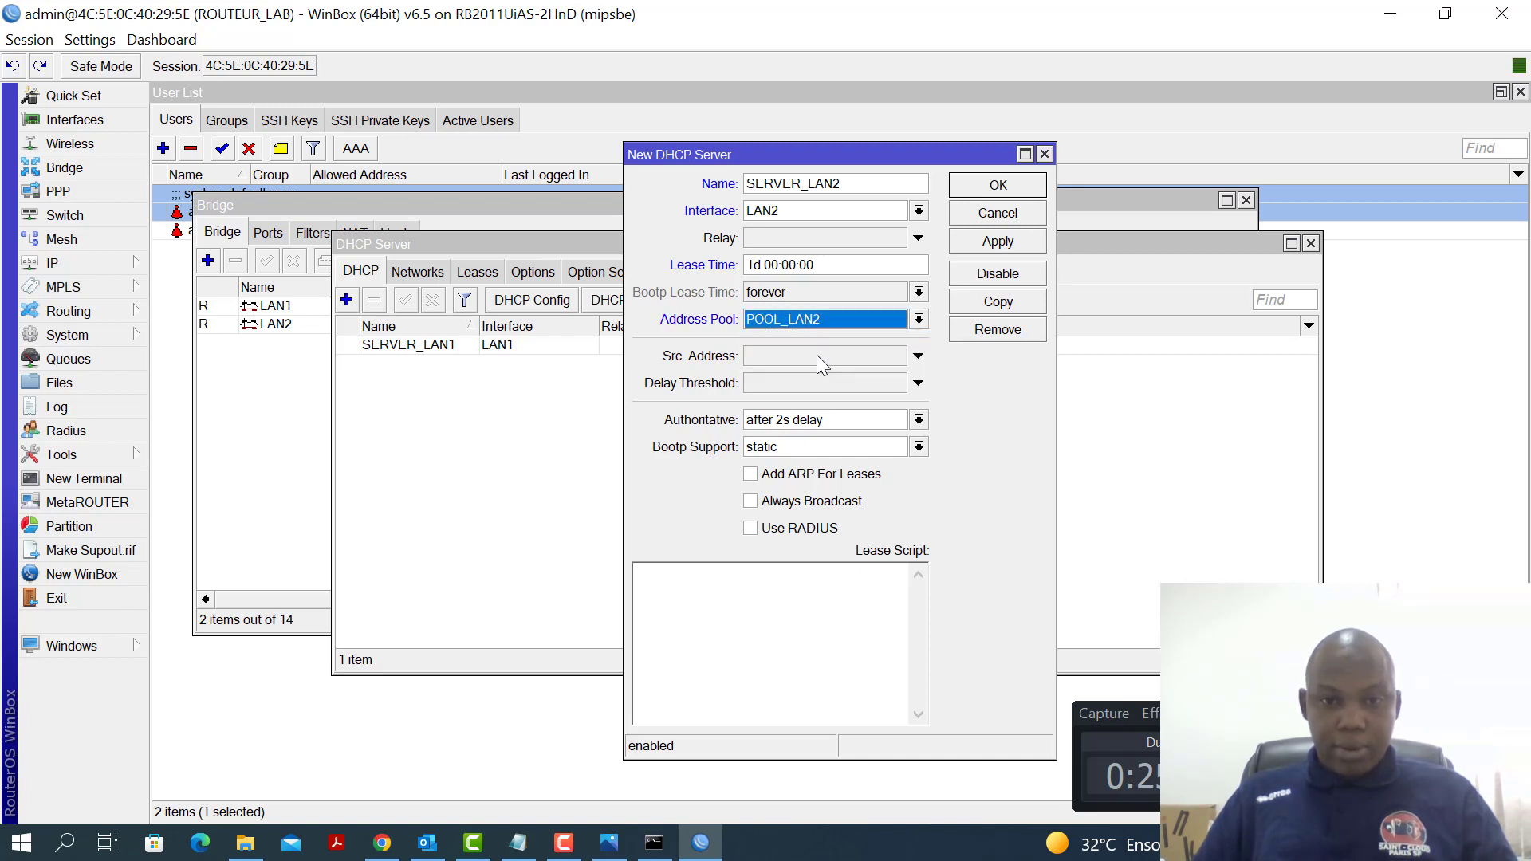
click(1003, 244)
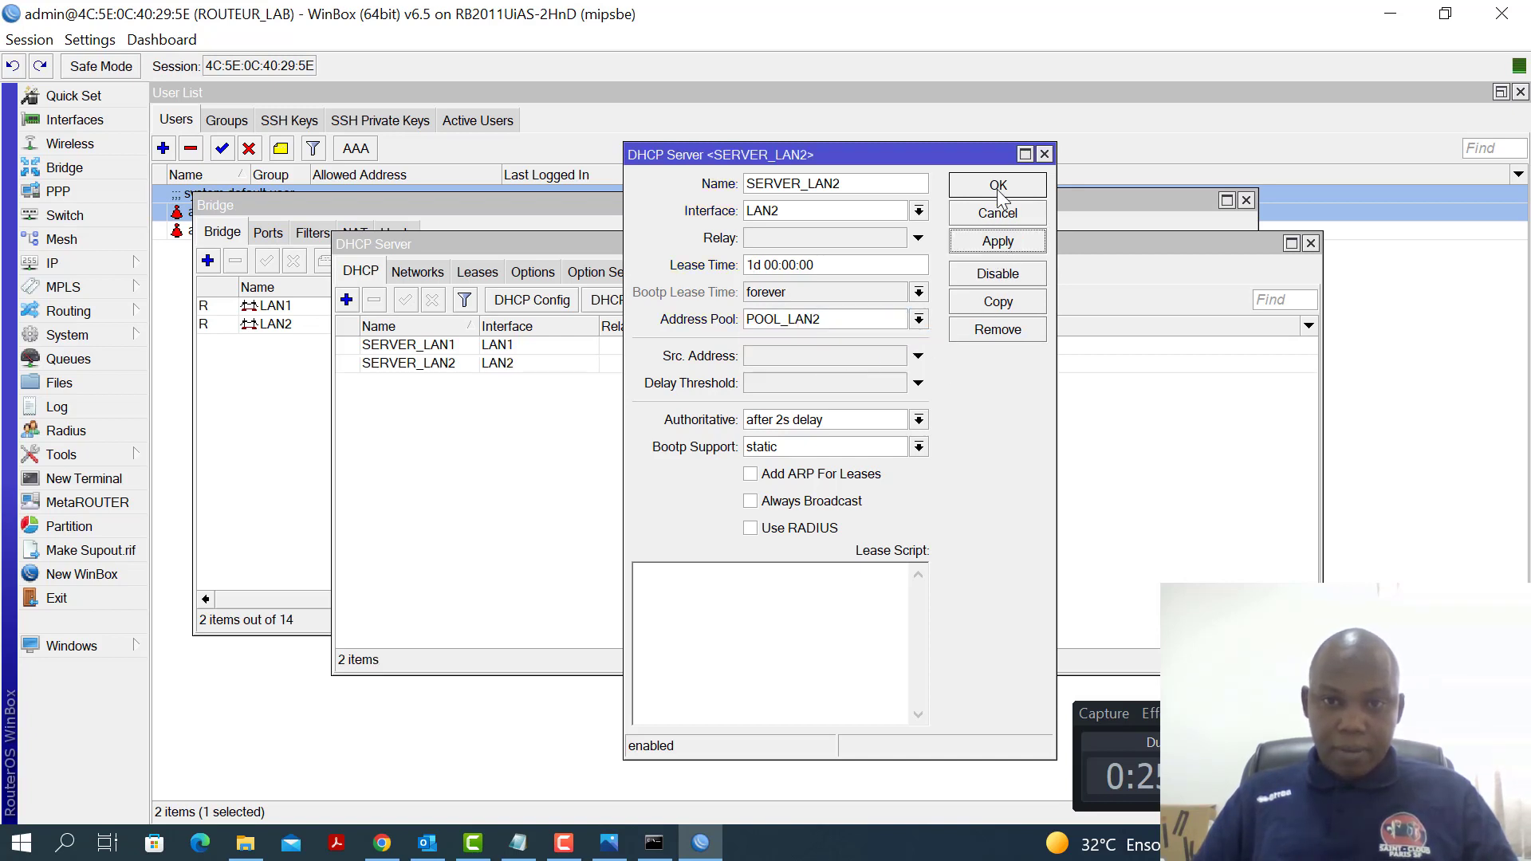
click(1000, 191)
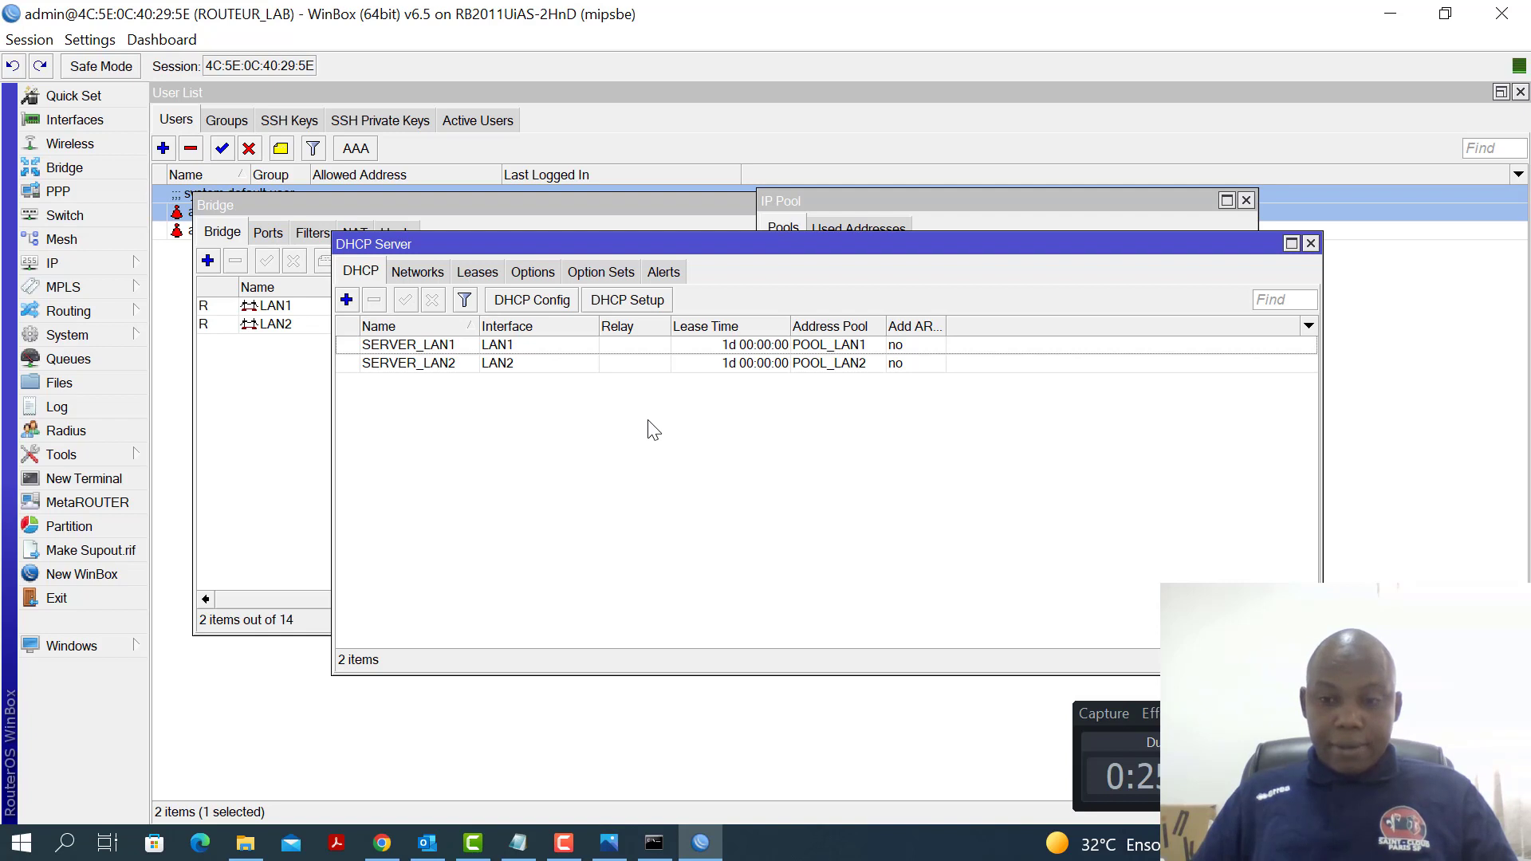
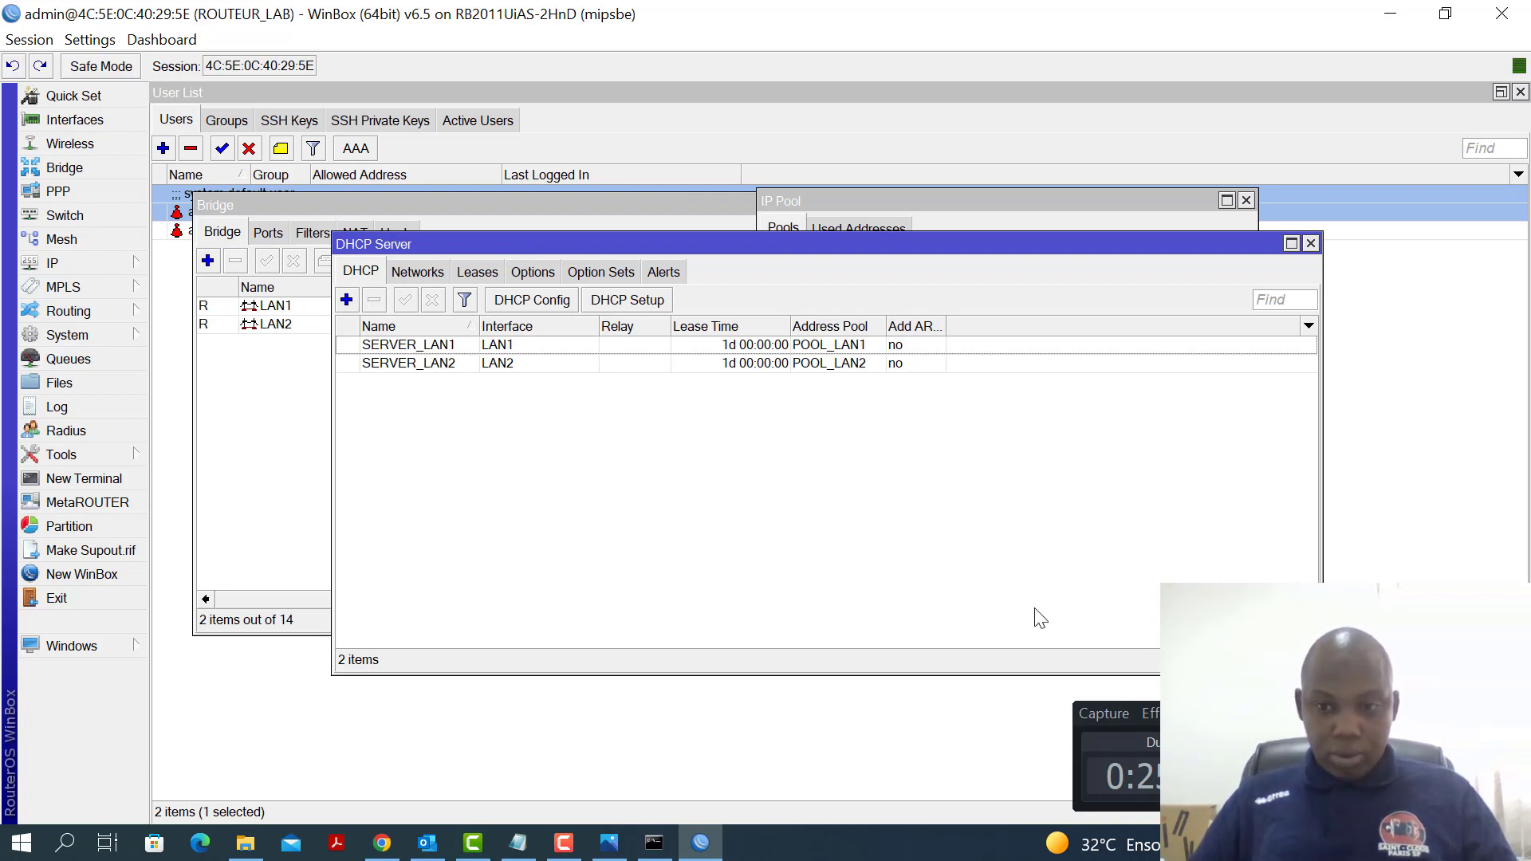
Bring forward the Command Prompt window showing the earlier successful ping of 192.168.88.1
click(652, 847)
click(804, 571)
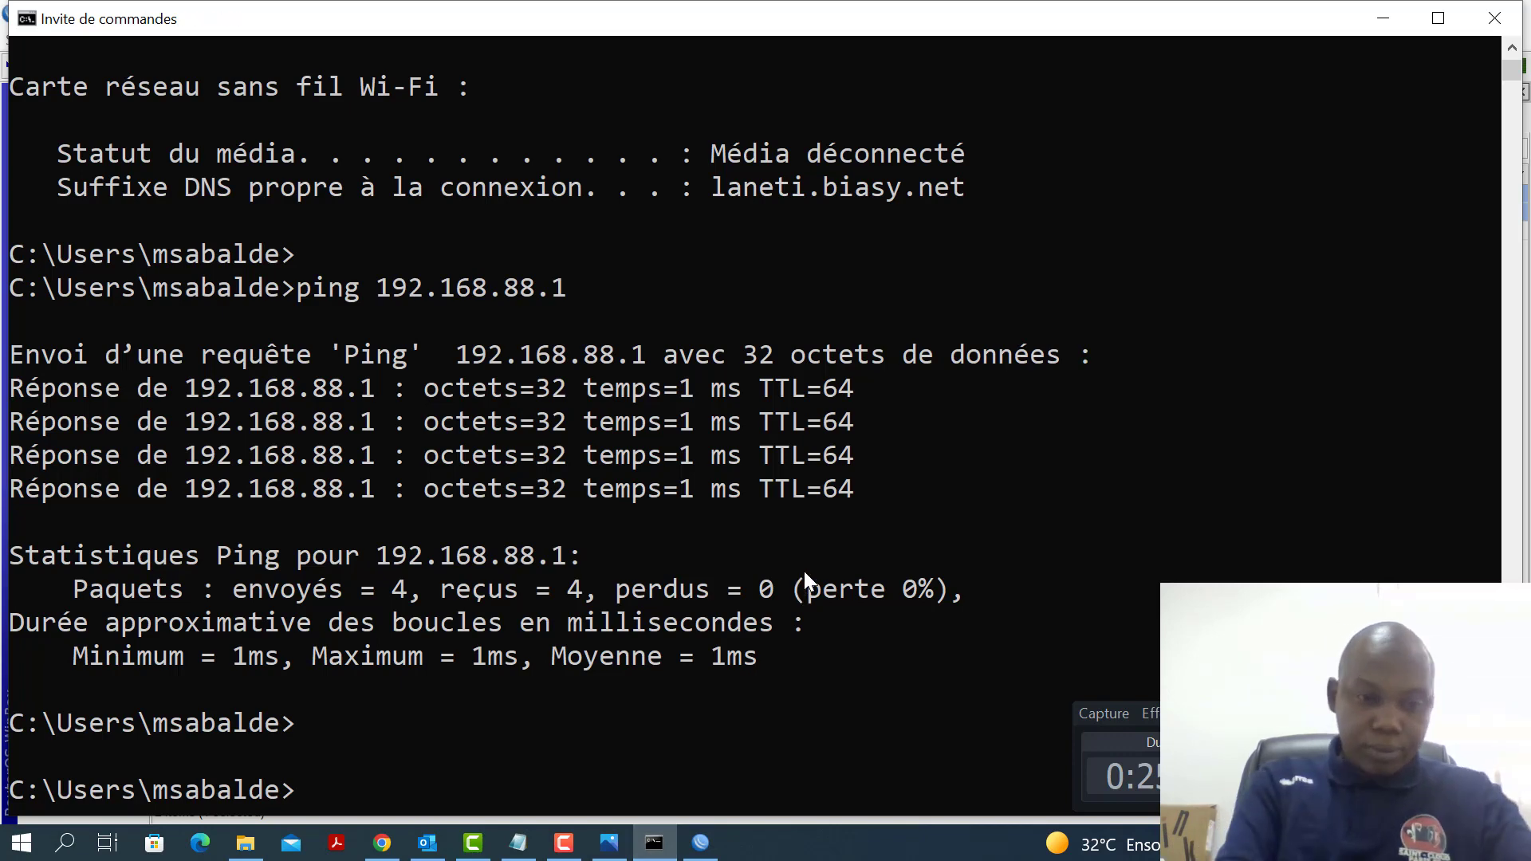
Run ipconfig to review the PC's Ethernet adapter addresses, then return to WinBox
key(Return)
key(Return)
key(Return)
key(Return)
text(IPC)
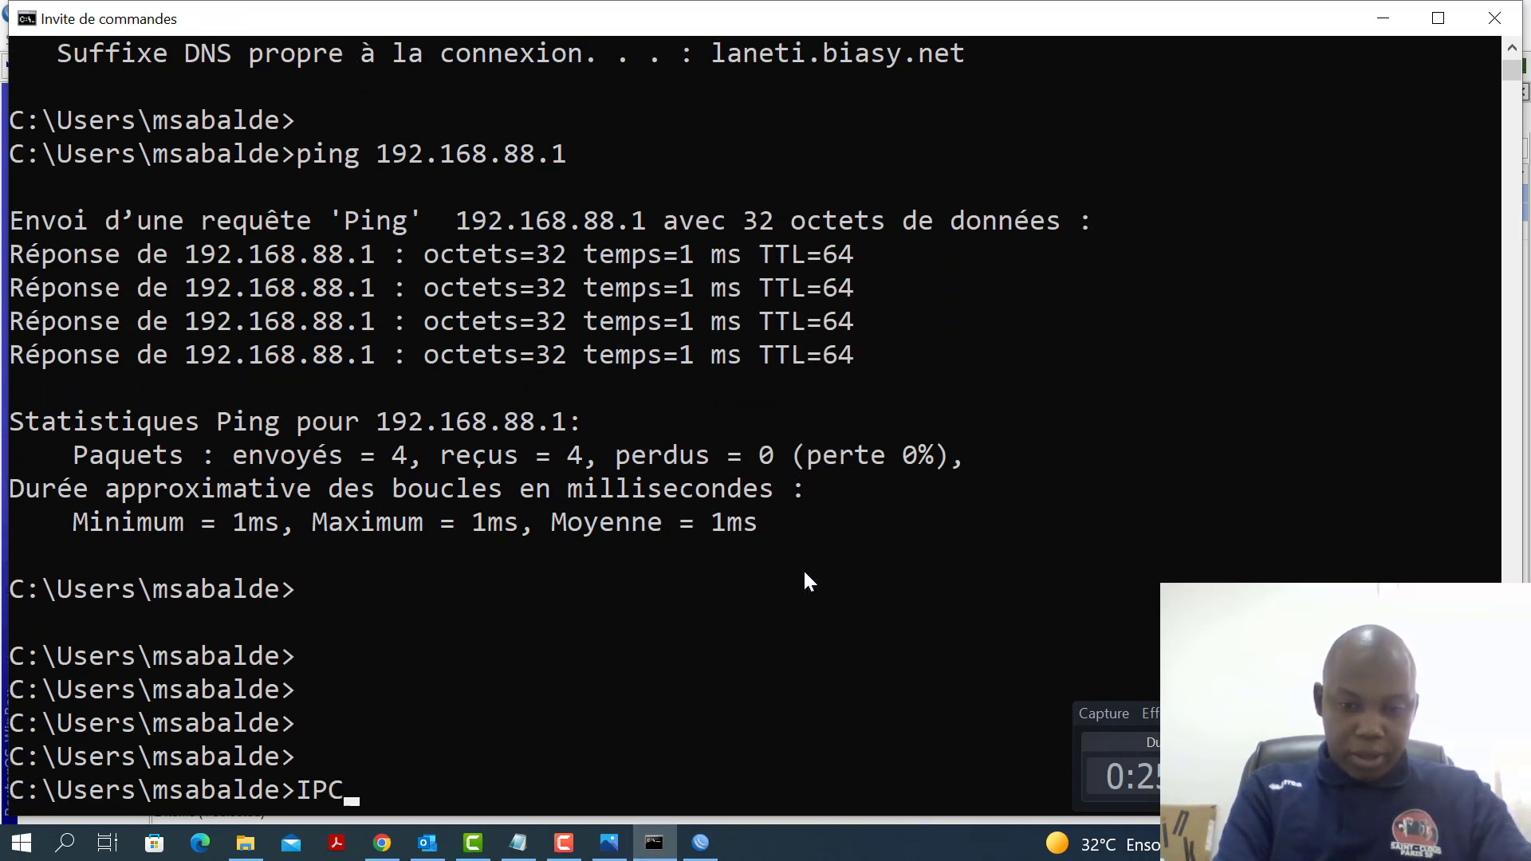
text(ONFIG)
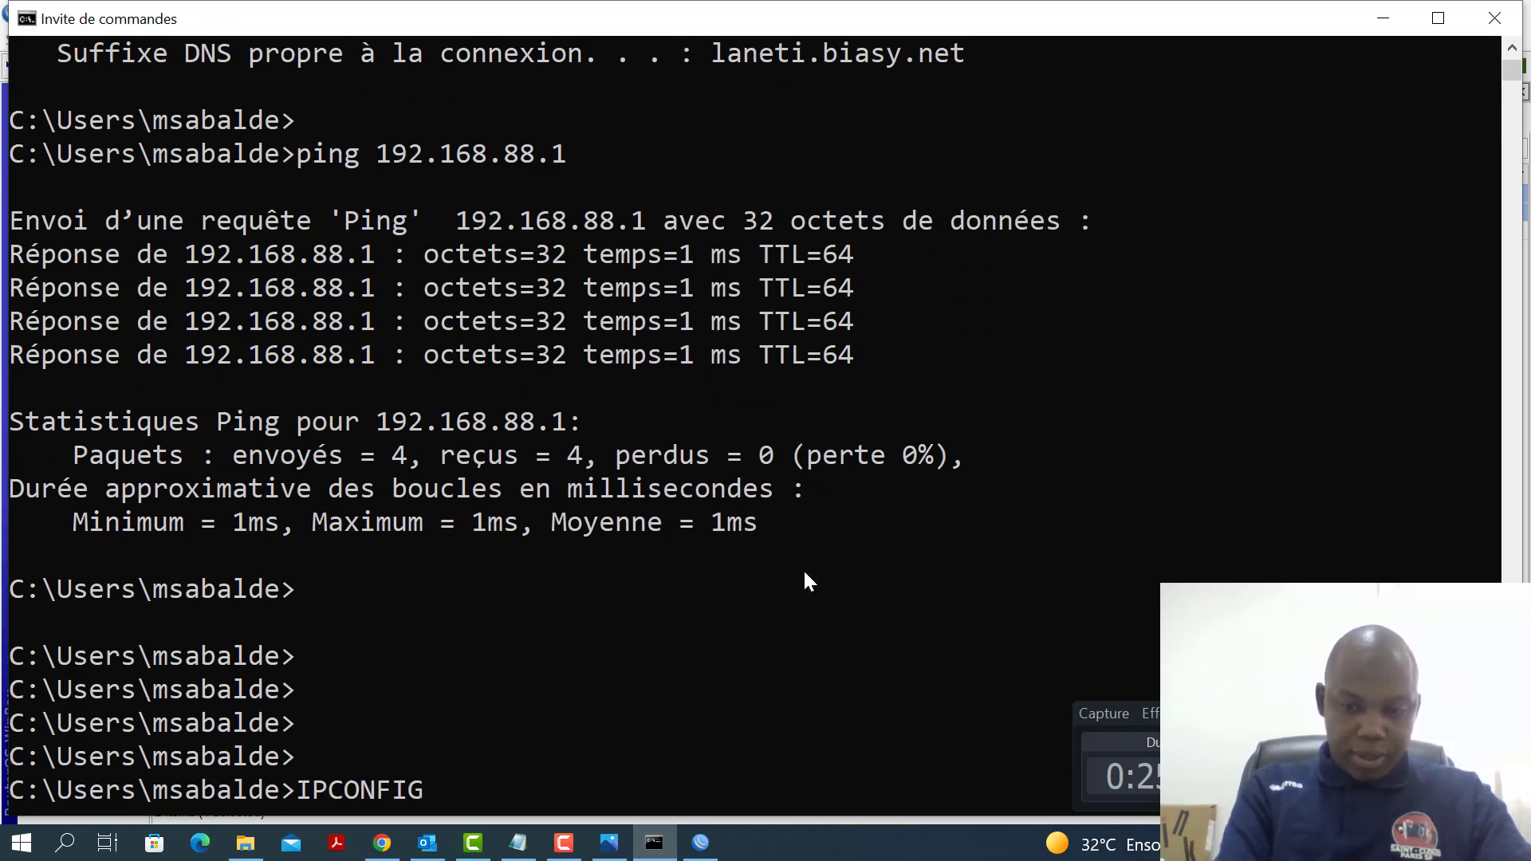
key(Return)
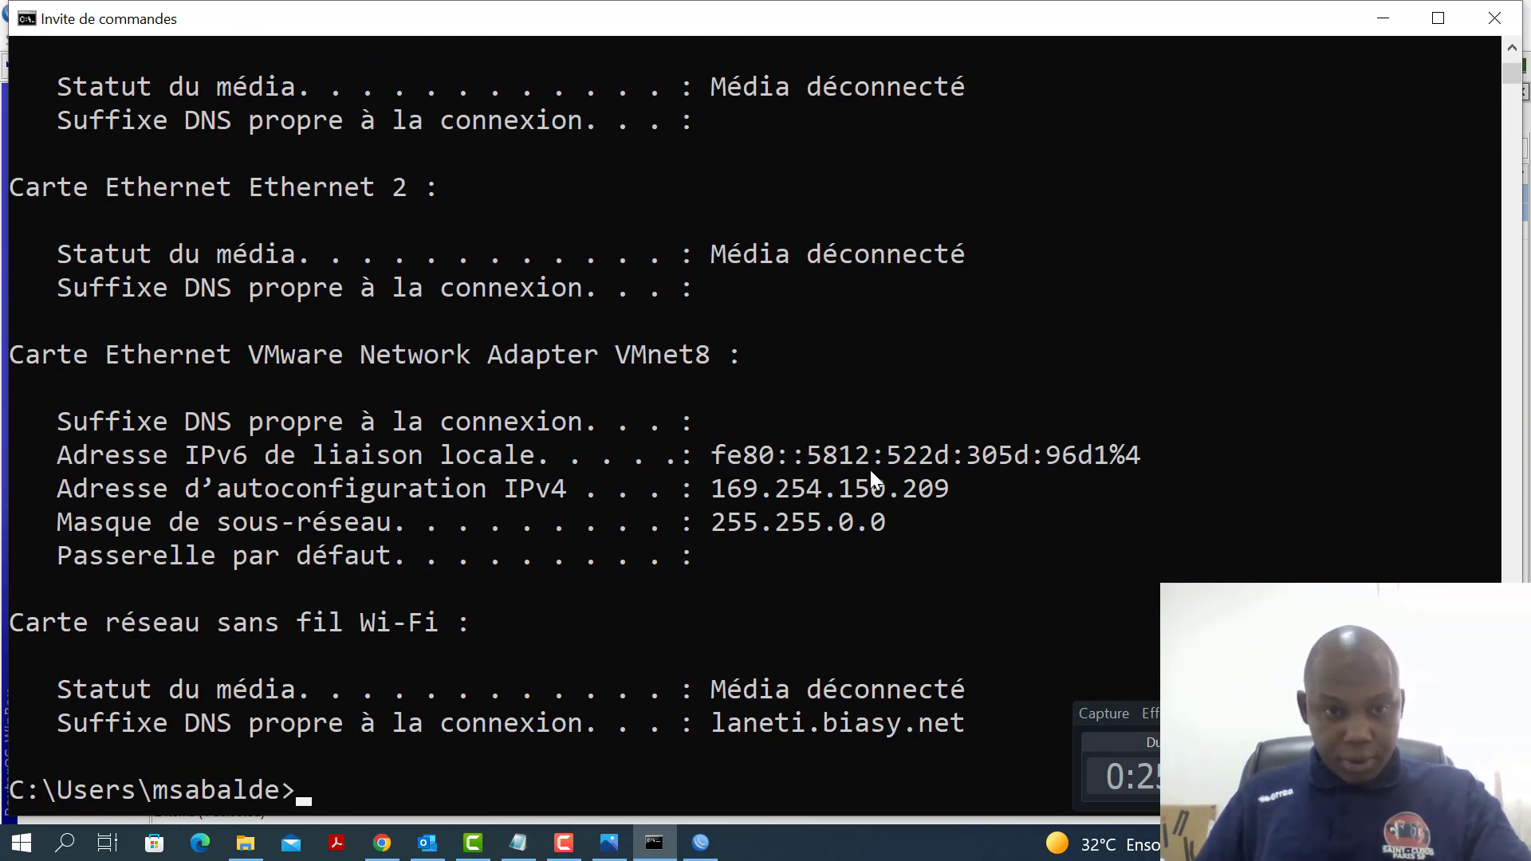
scroll(778, 467, up, 6)
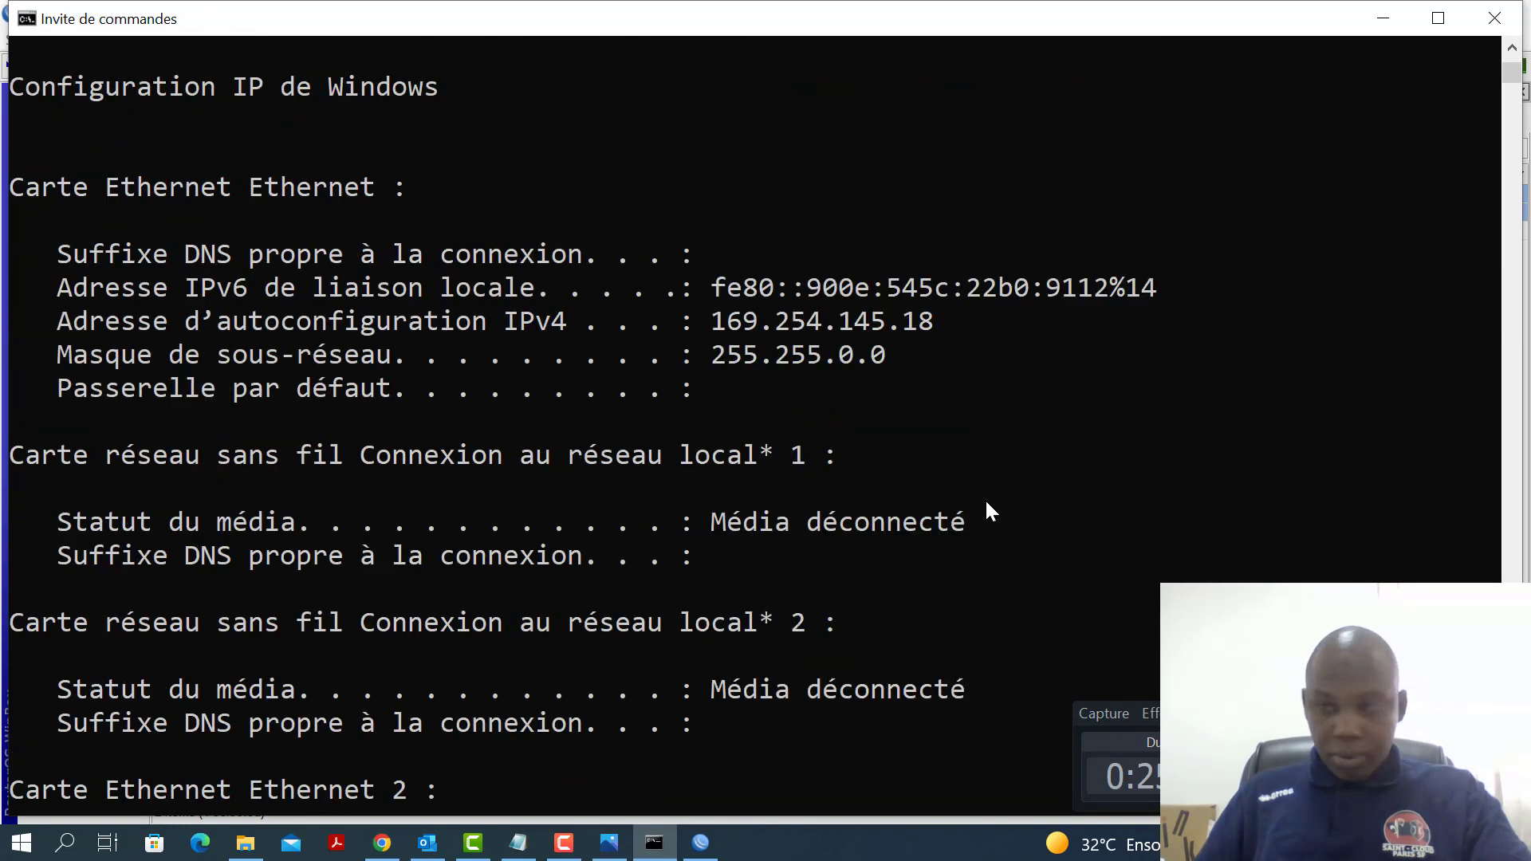
scroll(987, 503, up, 1)
scroll(980, 504, down, 9)
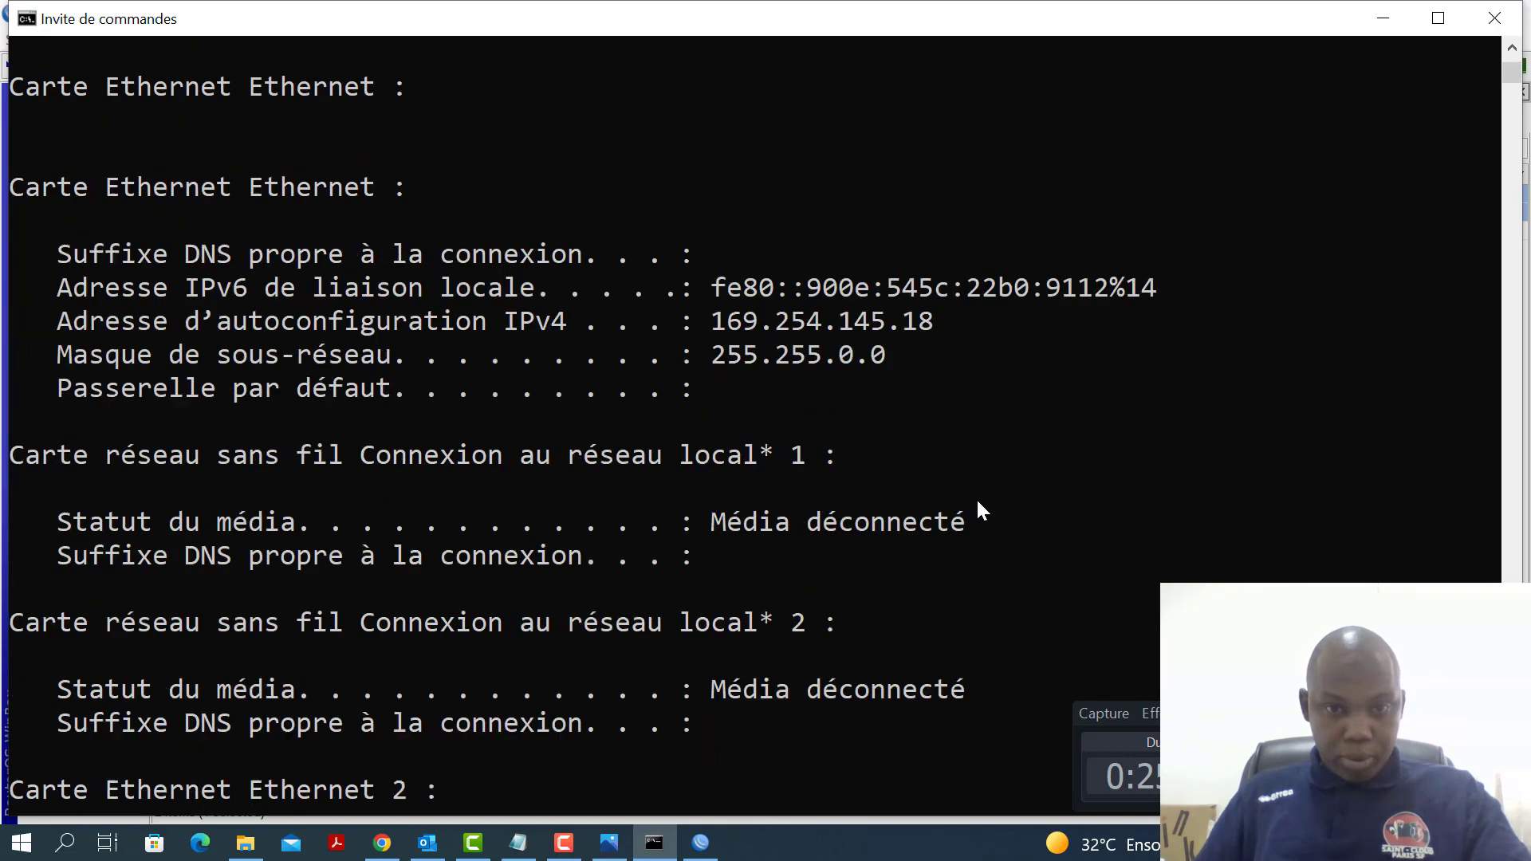
scroll(972, 502, up, 9)
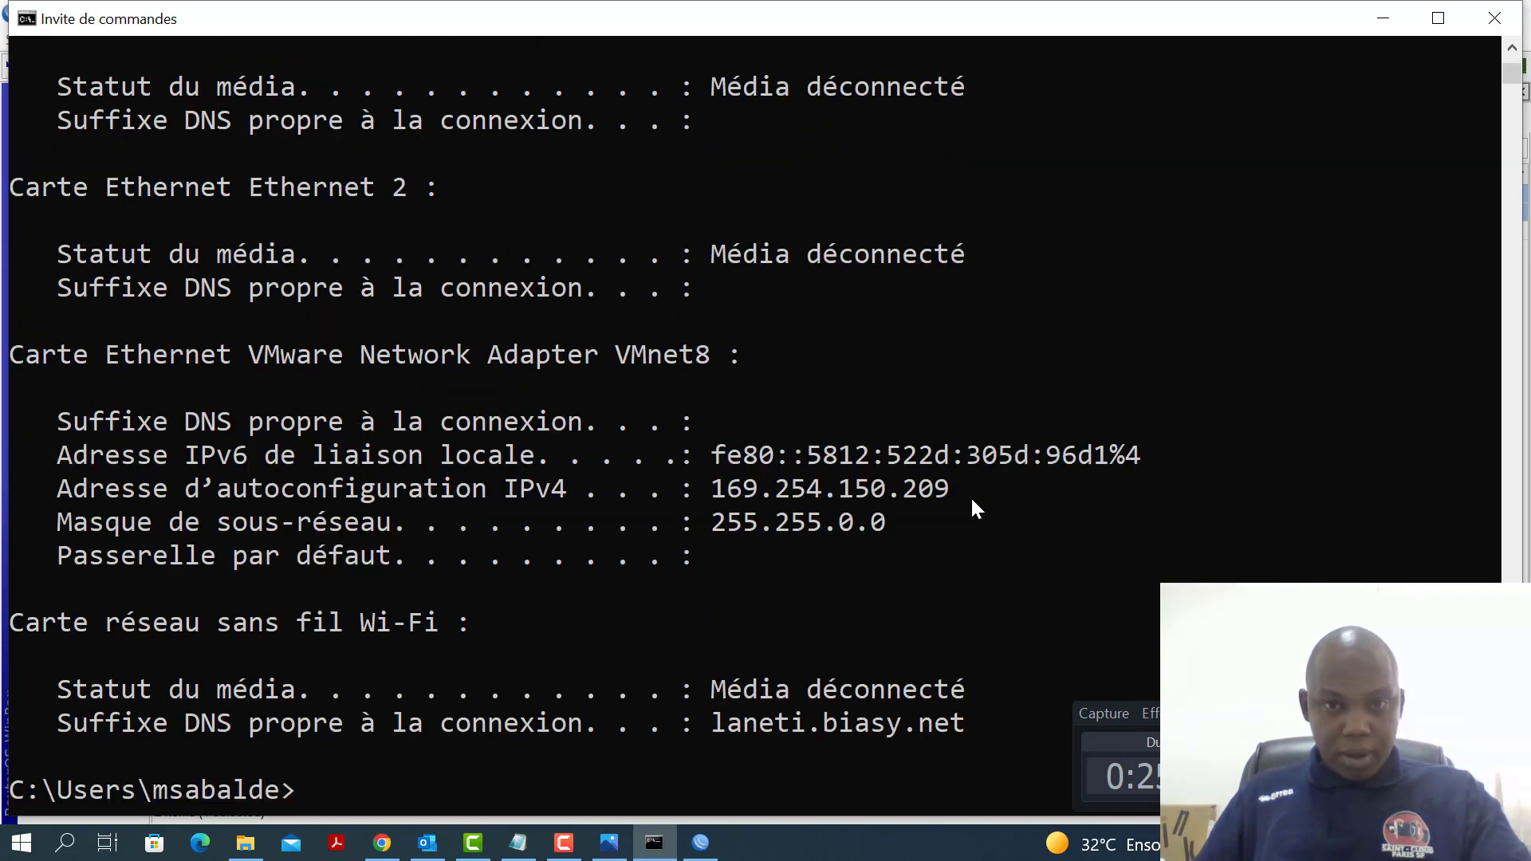
scroll(972, 502, down, 7)
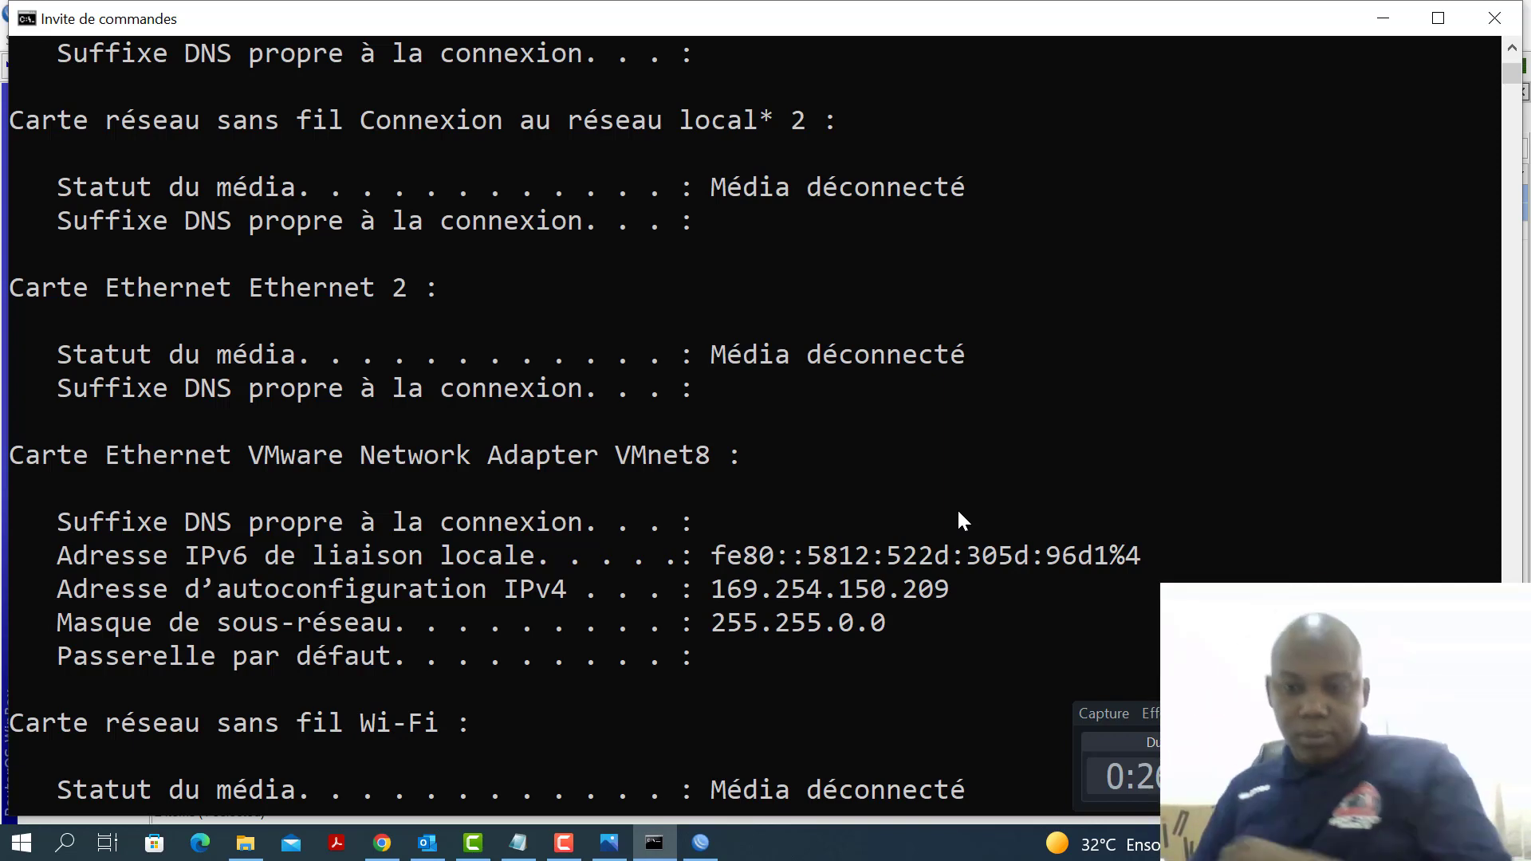
key(alt+Tab)
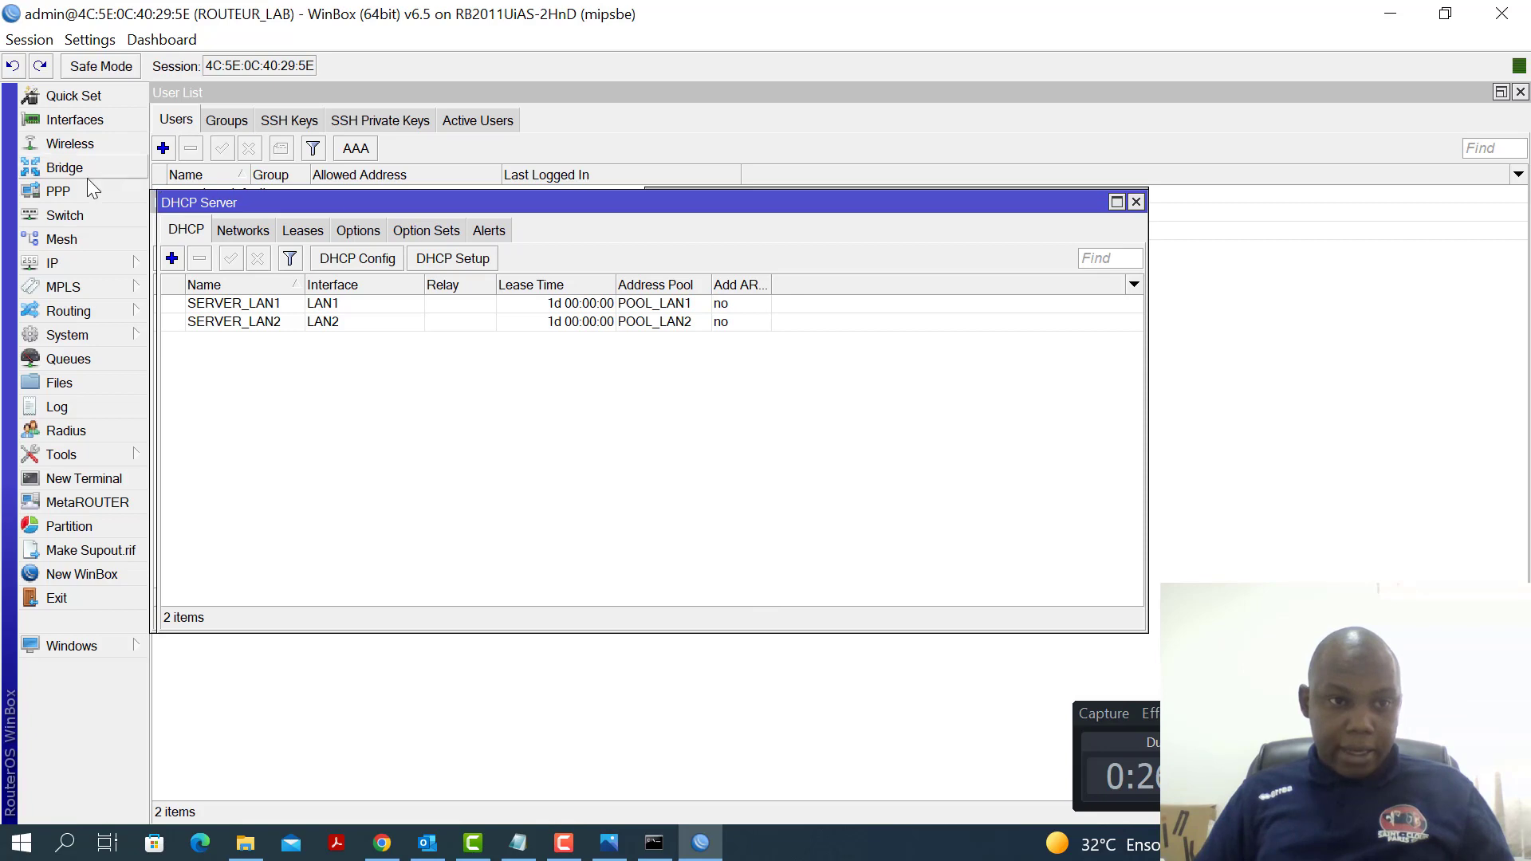
Review the router interfaces, the LAN1 bridge and which ports belong to each bridge
click(74, 119)
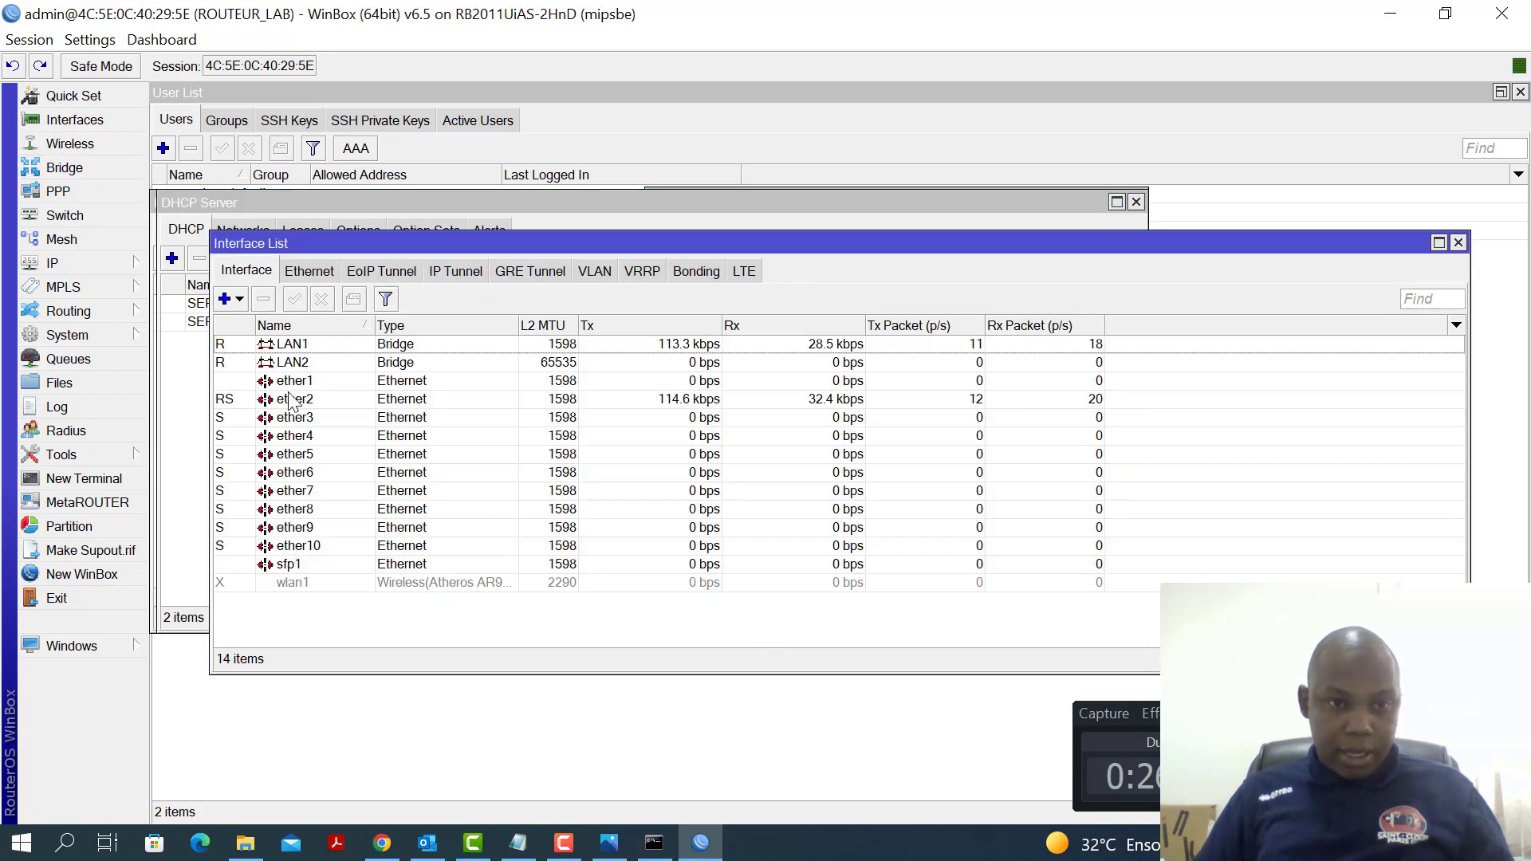
click(300, 399)
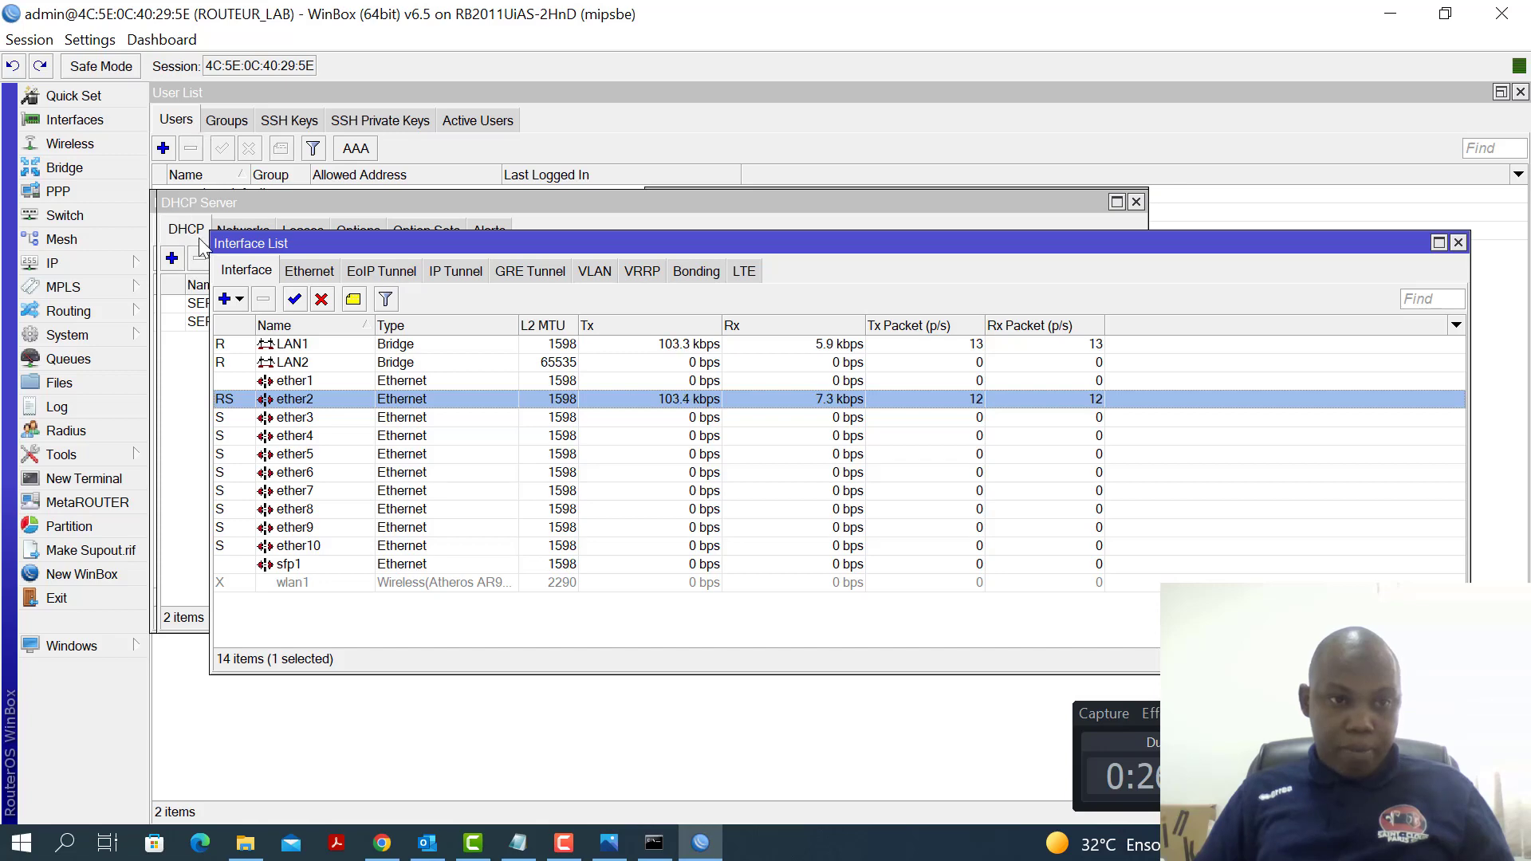
click(83, 167)
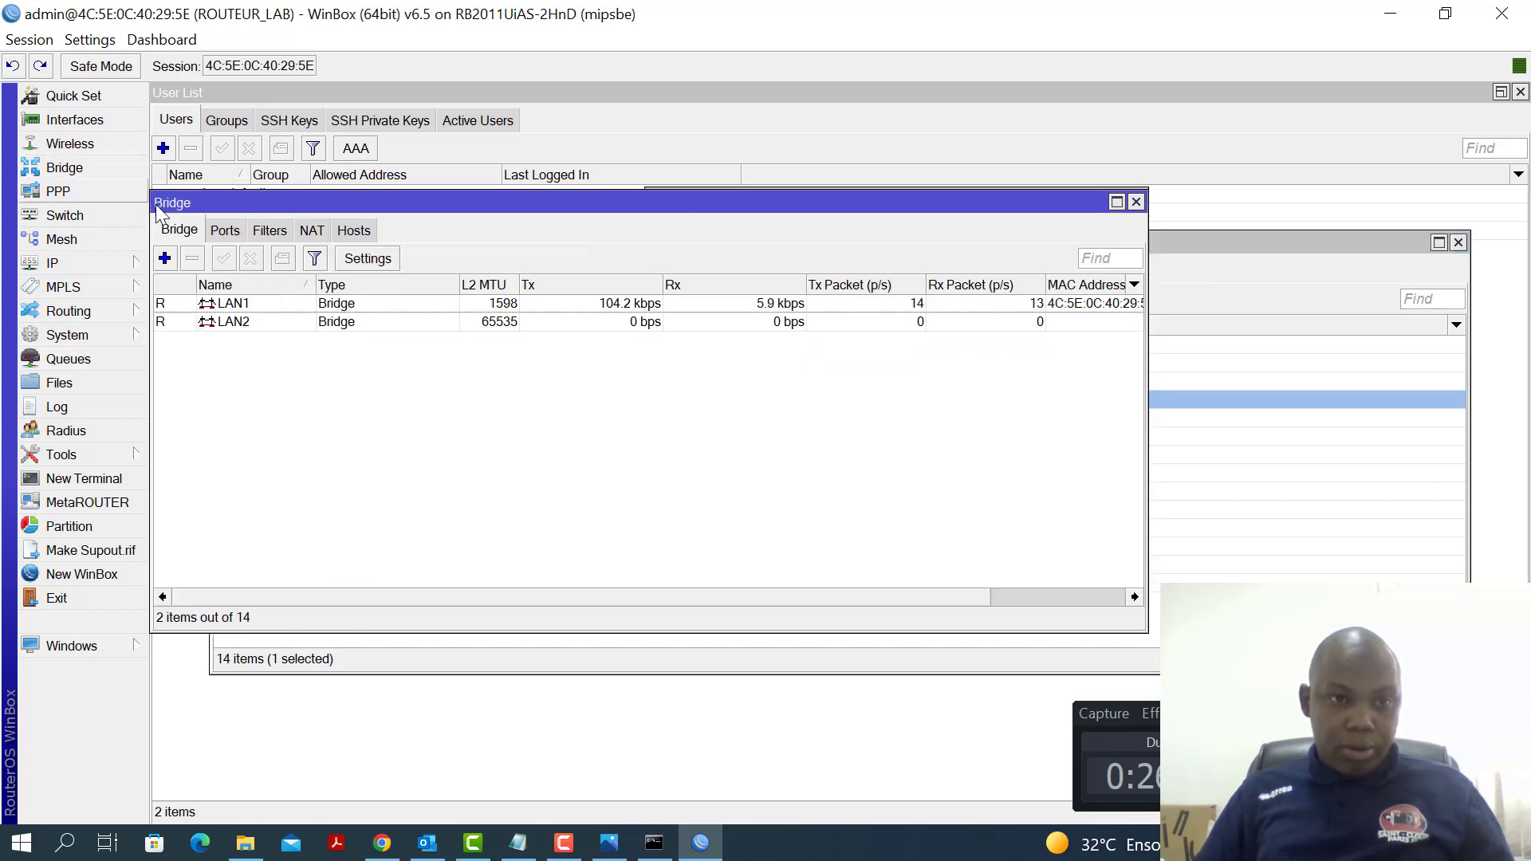
click(240, 307)
click(223, 232)
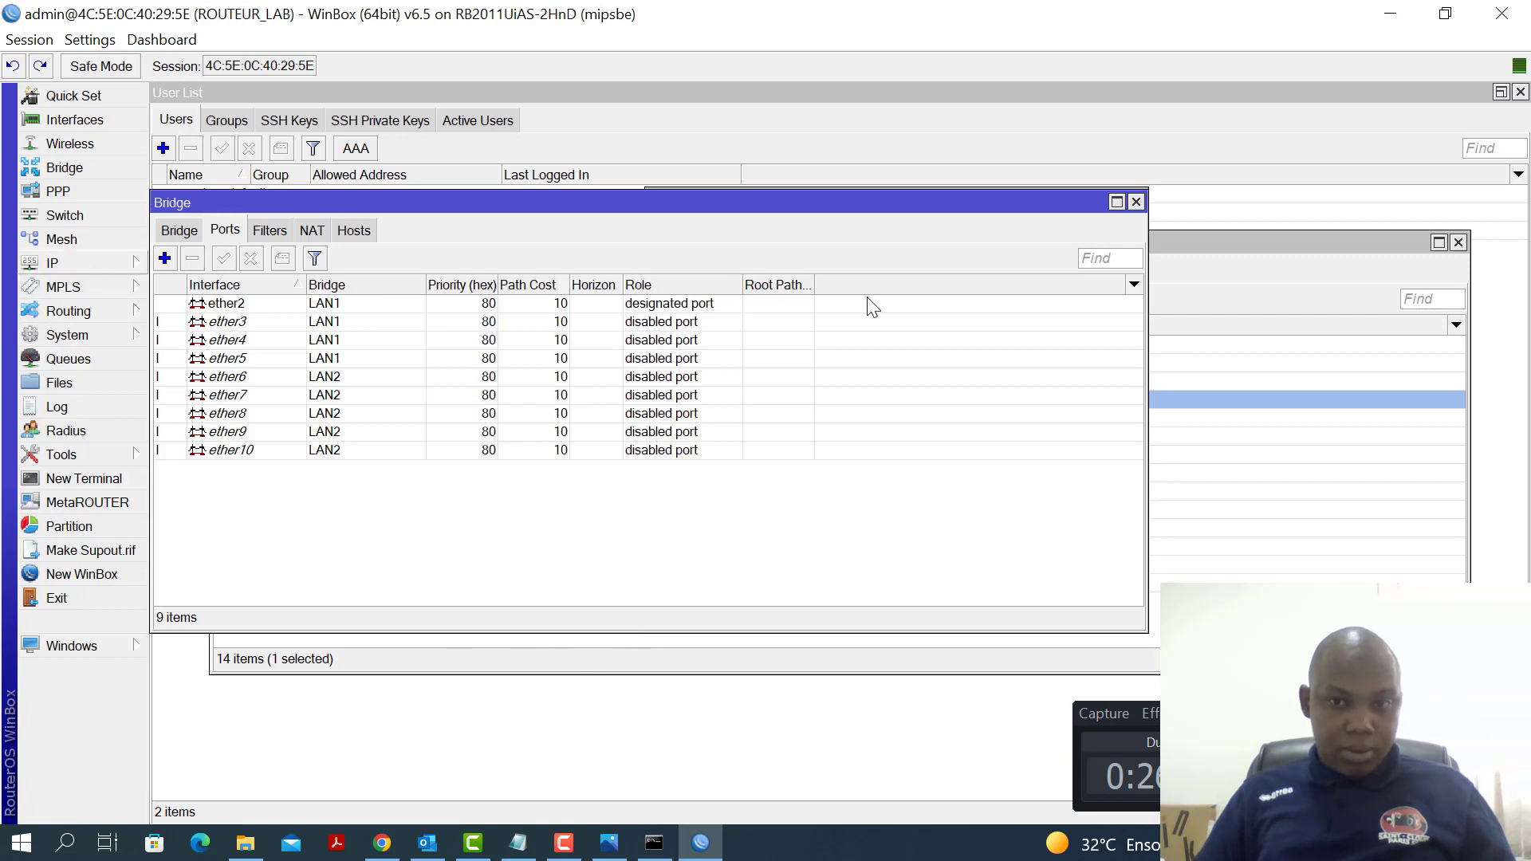
click(1304, 363)
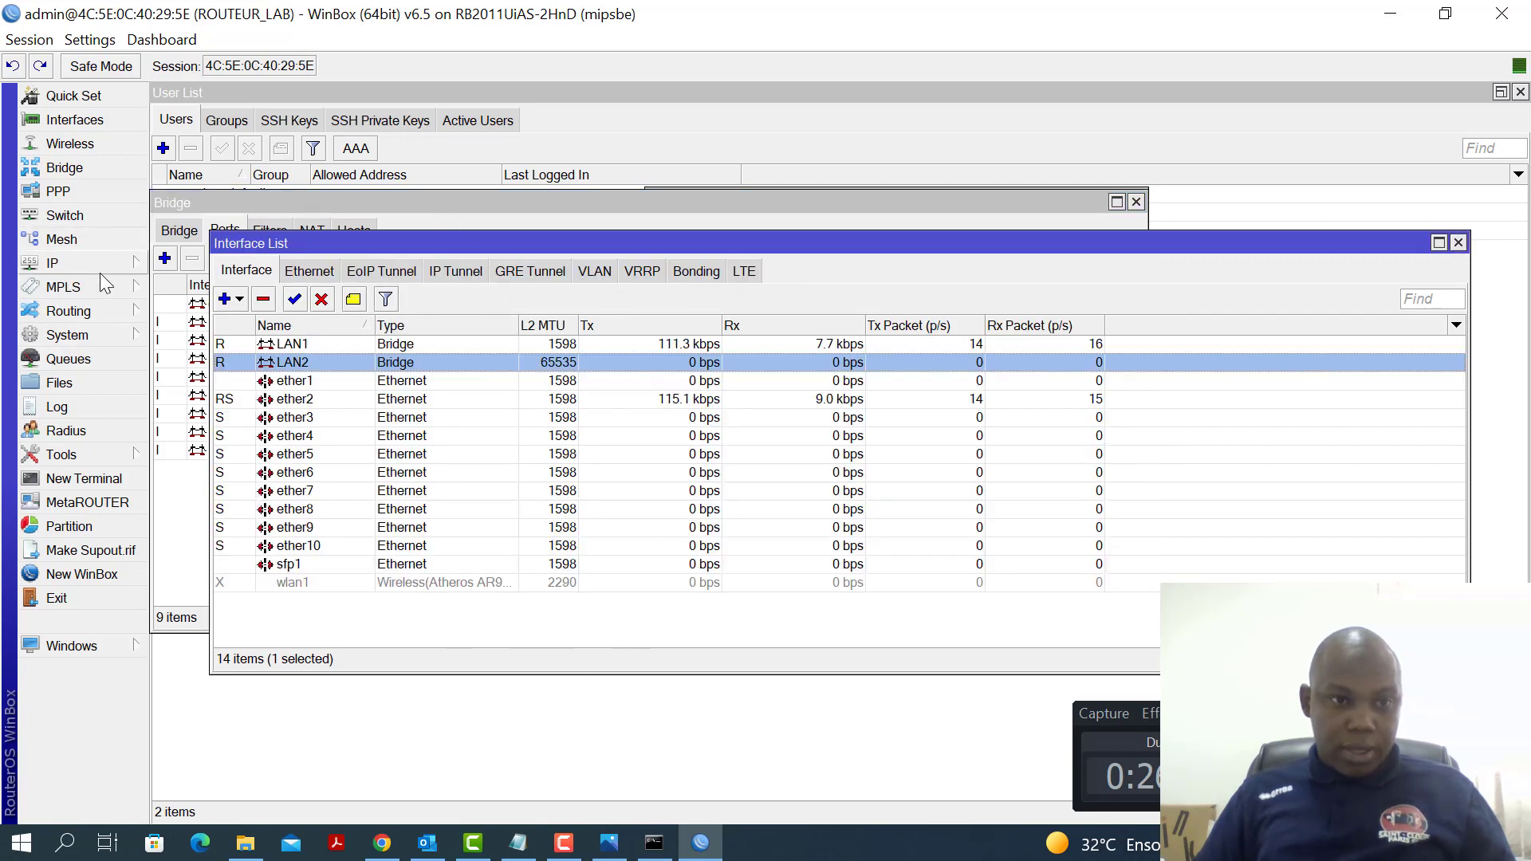
Check the DHCP networks 192.168.10.0/24 and 192.168.20.0/24, then bring Command Prompt forward
click(80, 265)
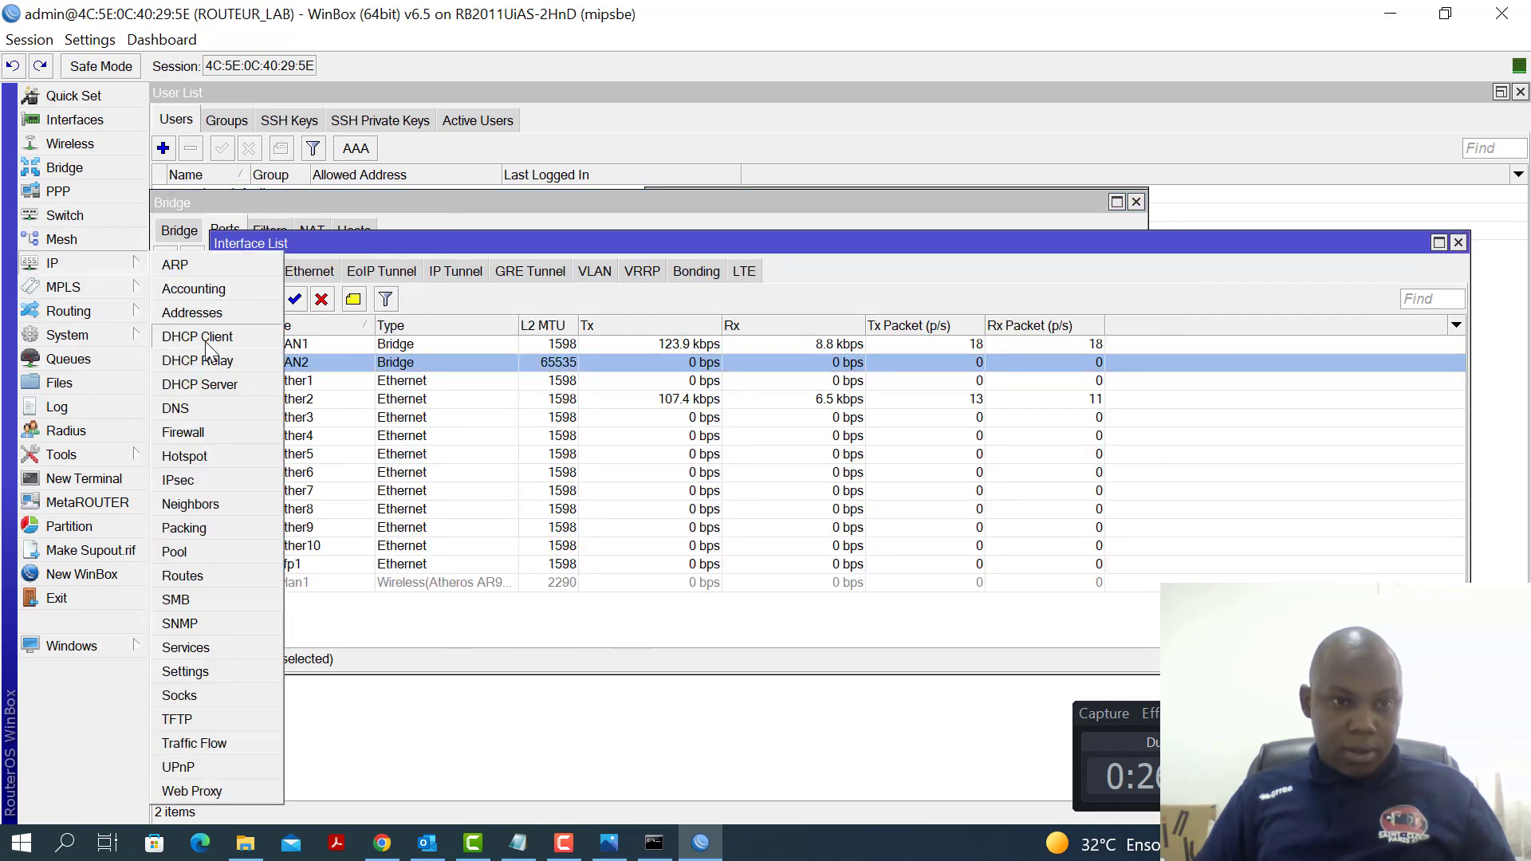
click(209, 384)
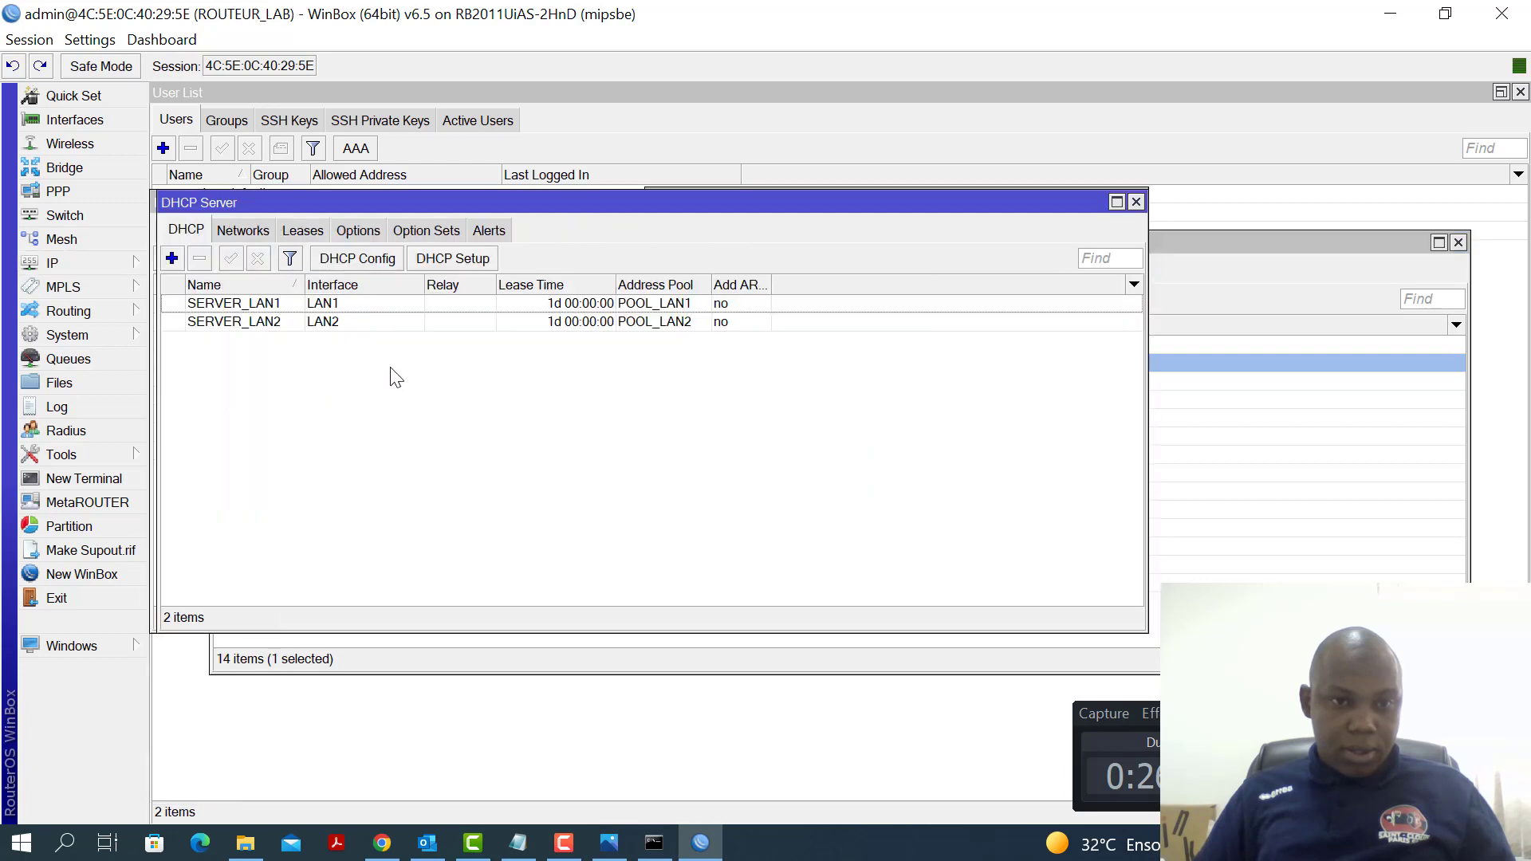
click(242, 233)
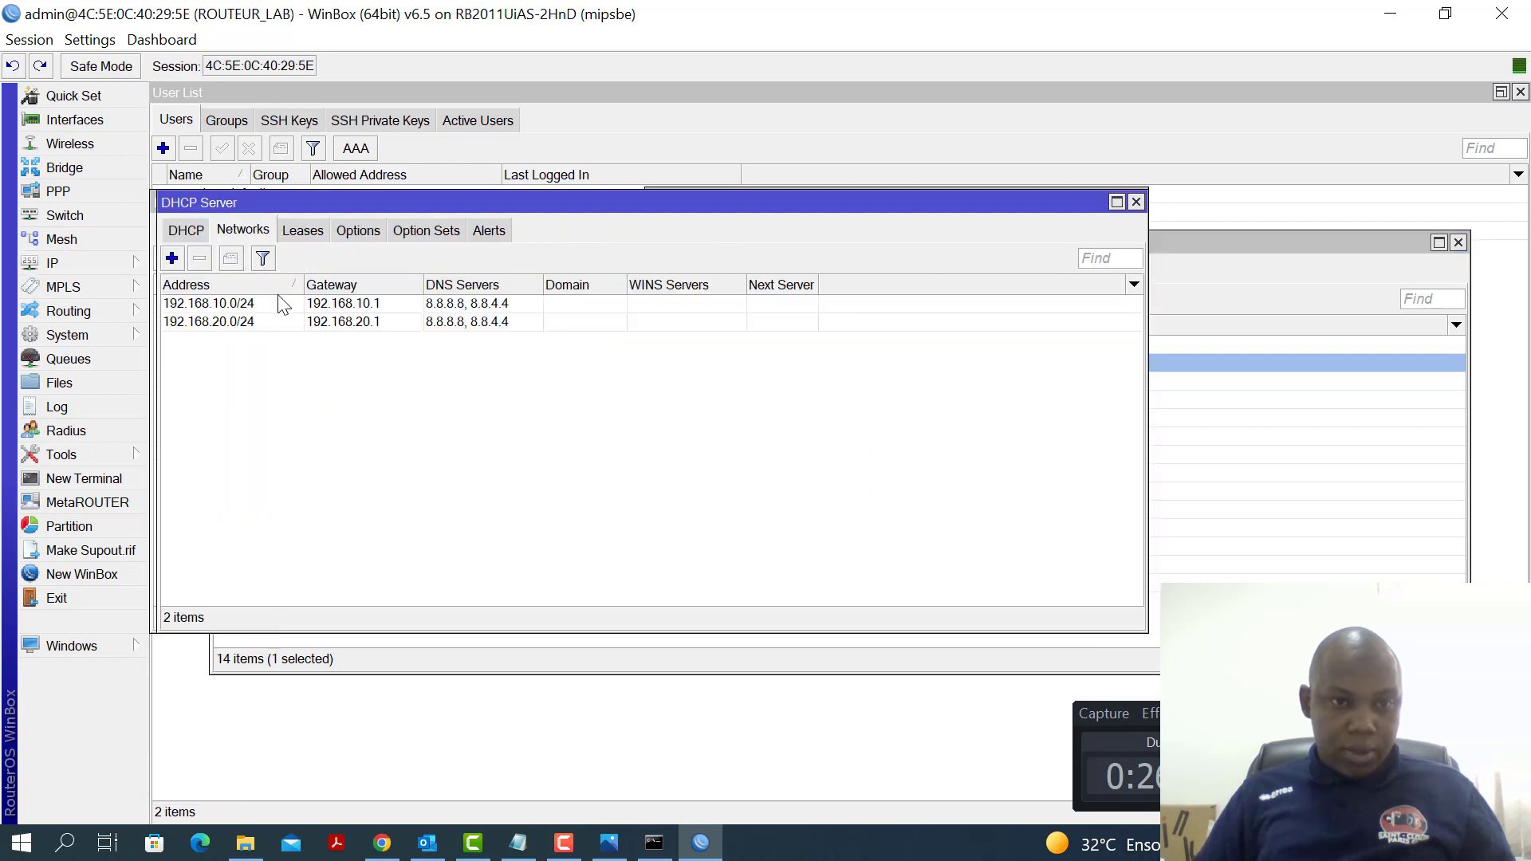
click(224, 308)
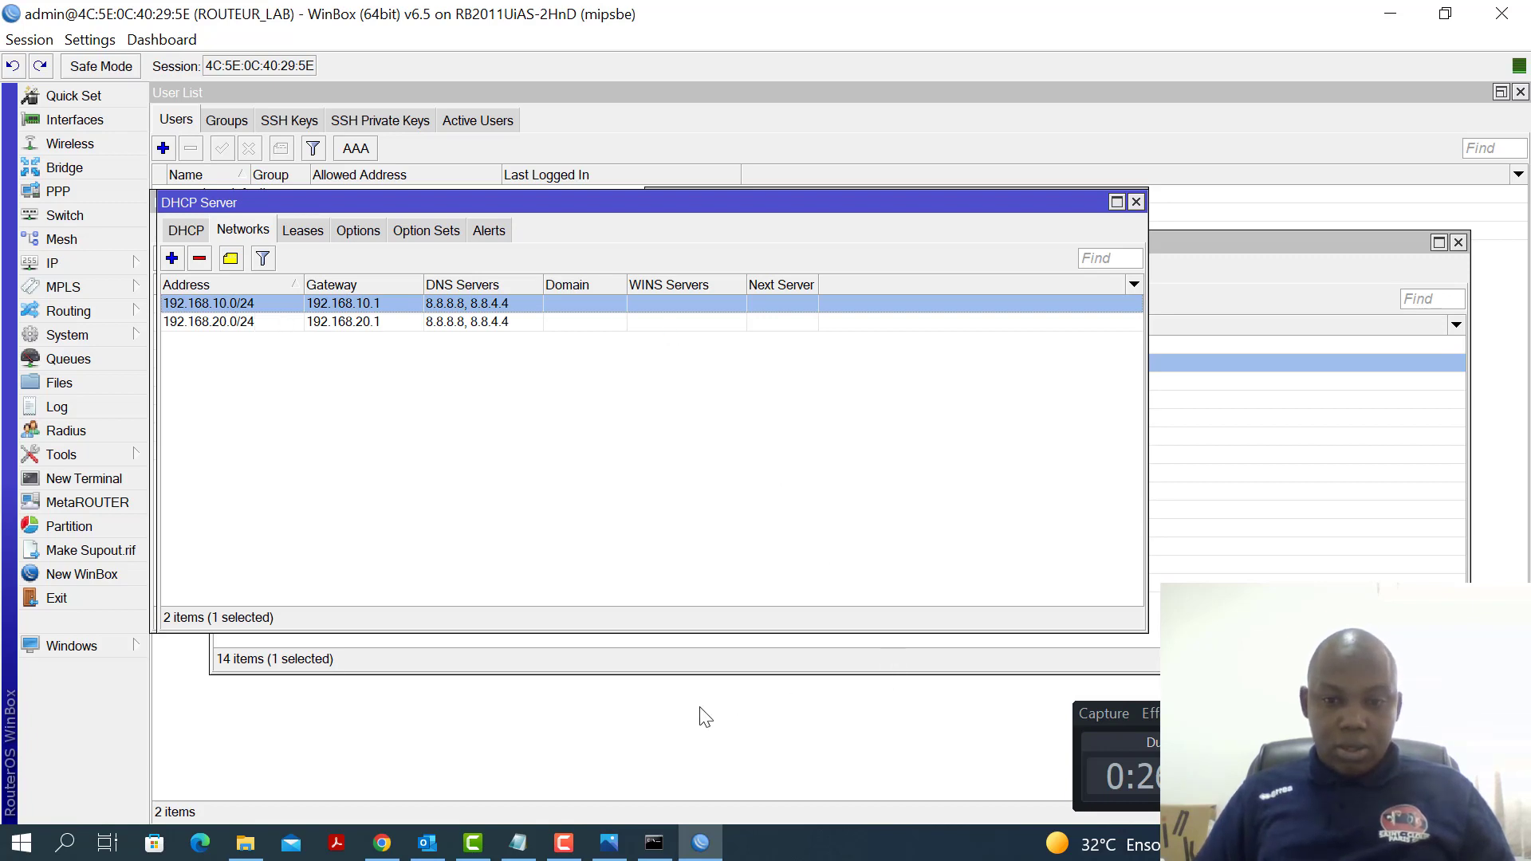
click(653, 845)
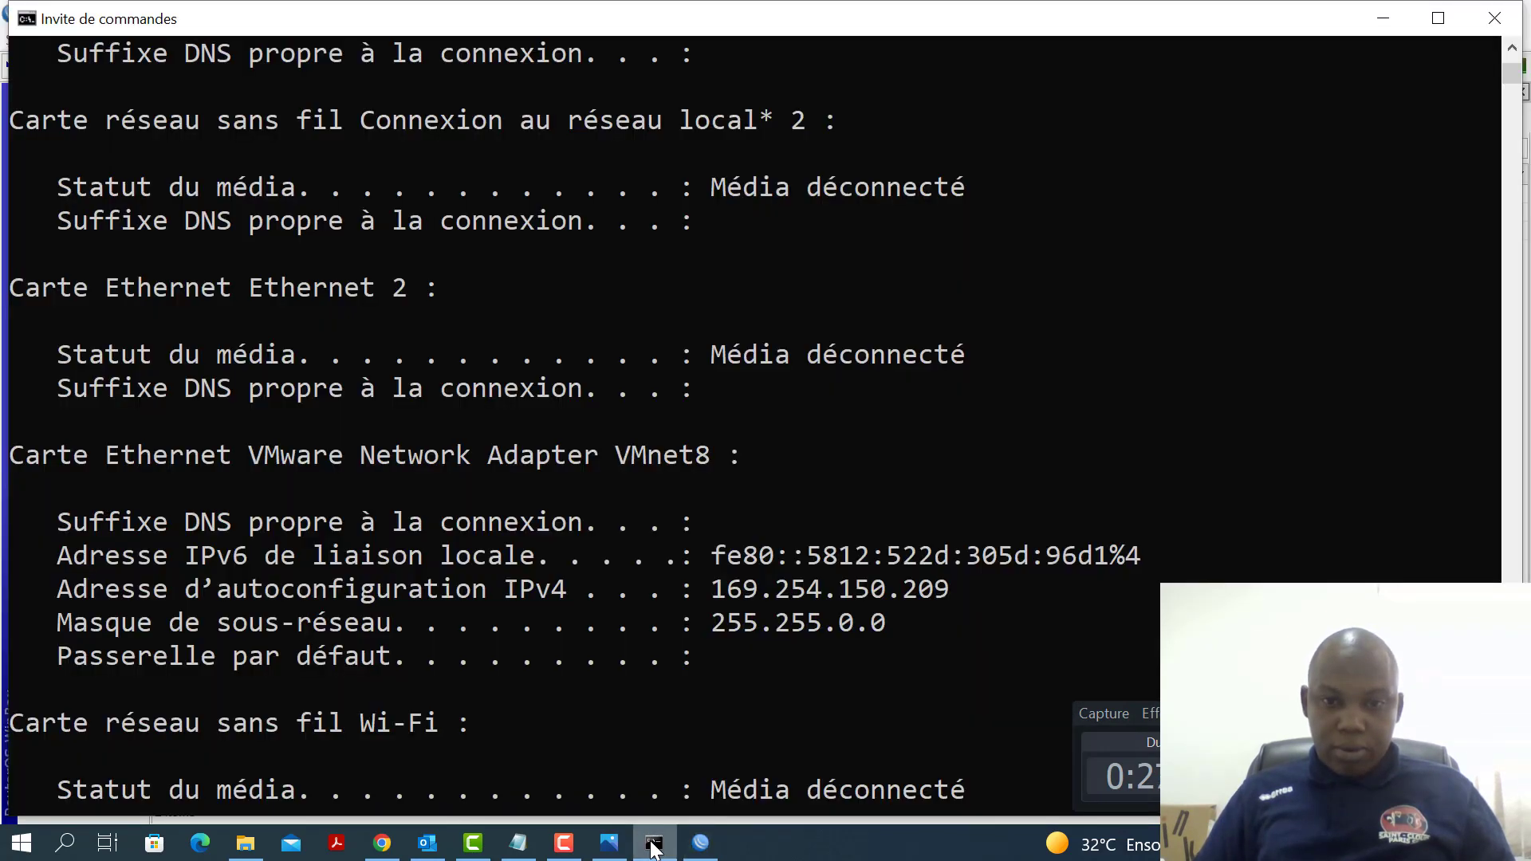
Rerun ipconfig and highlight the PC's newly assigned IPv4 address
click(814, 550)
key(Return)
key(Return)
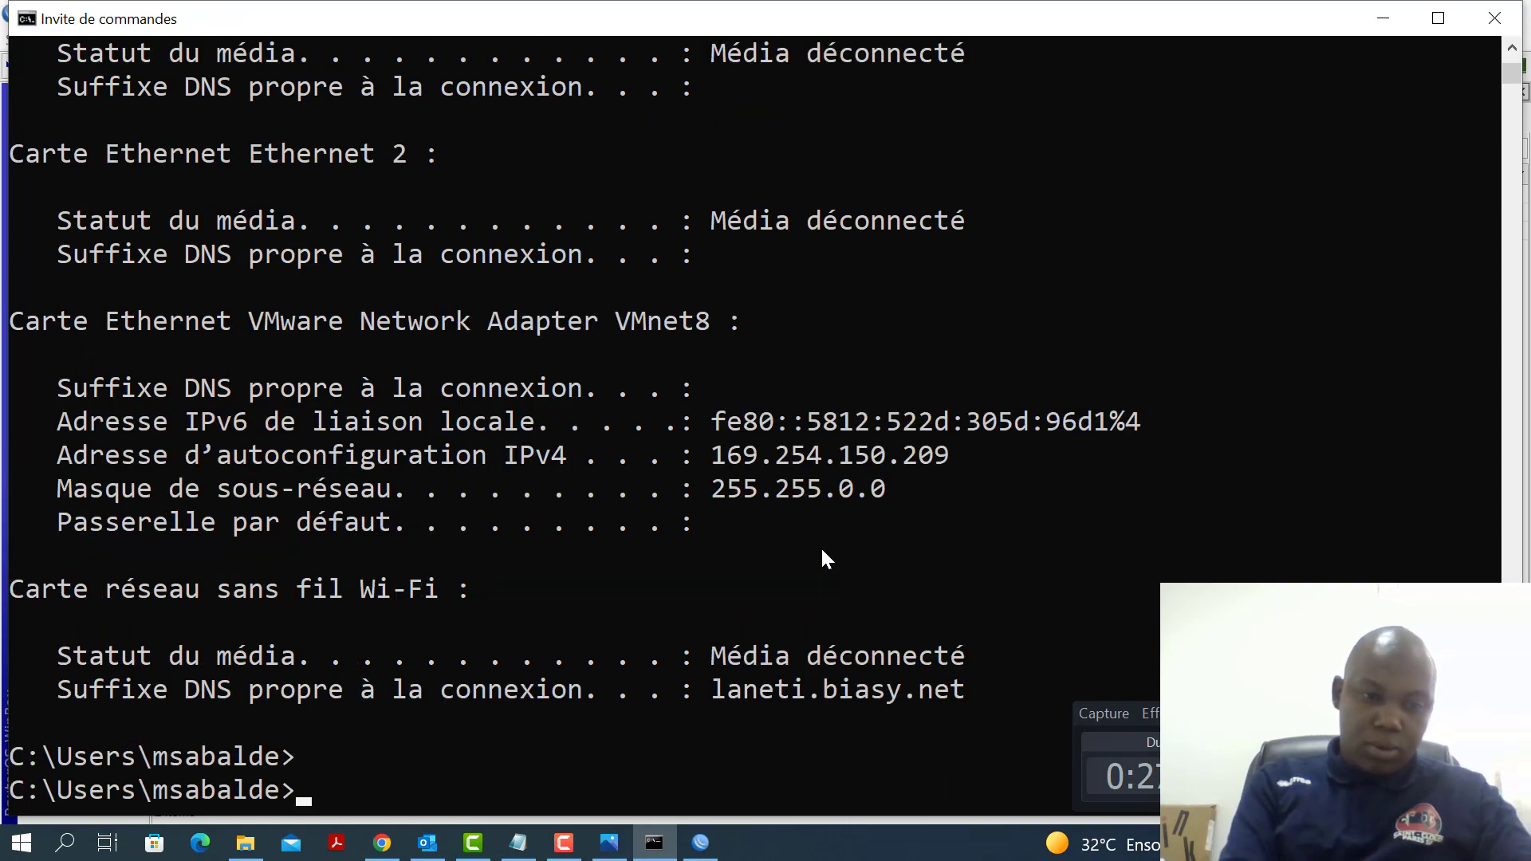
text(IPCO)
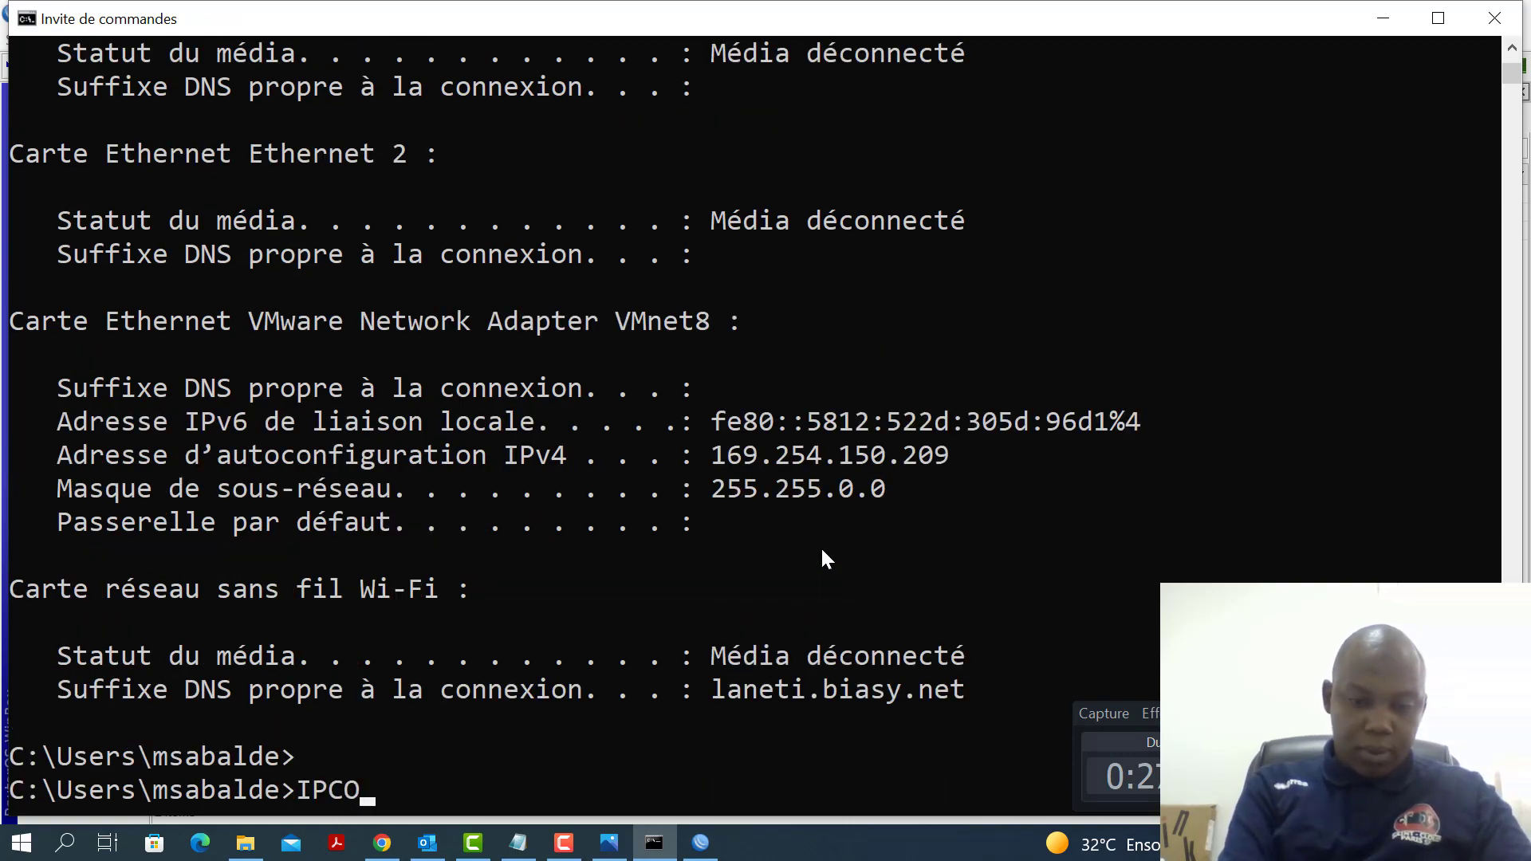
text(NFIG)
key(Return)
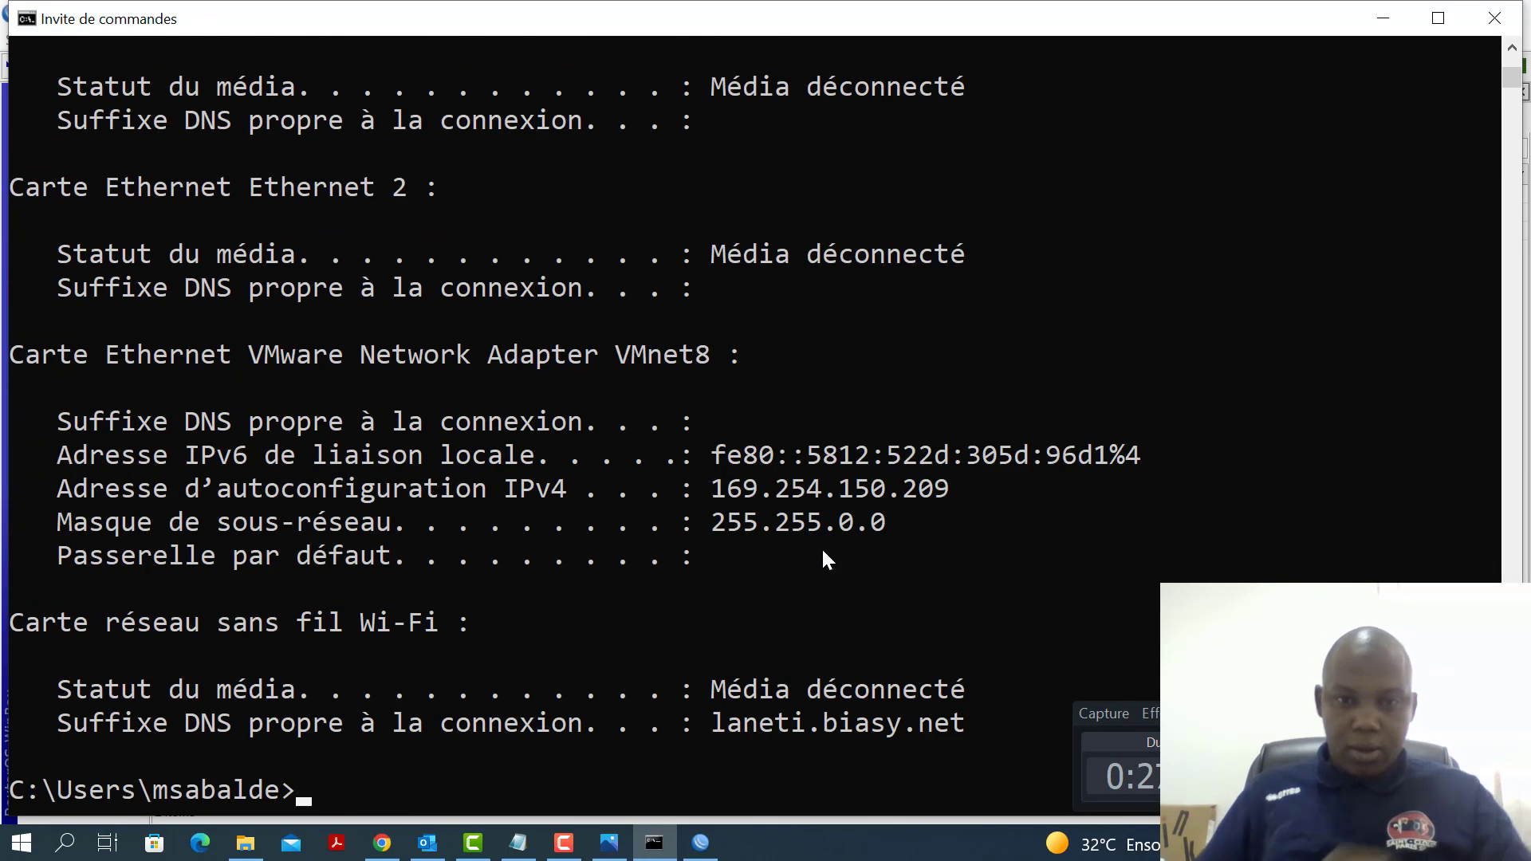
scroll(833, 540, up, 5)
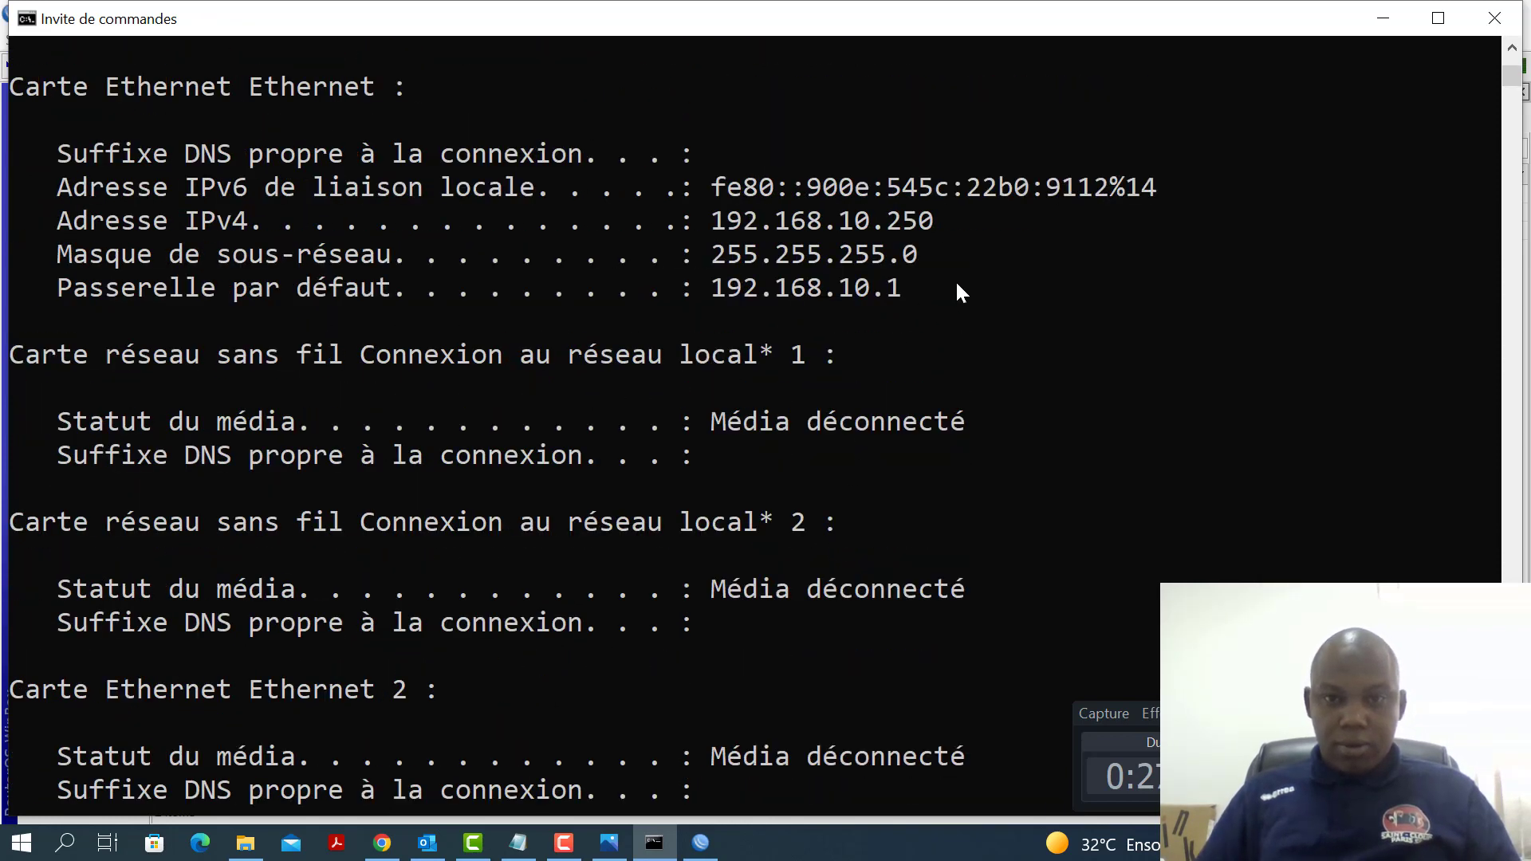
drag(711, 225, 871, 226)
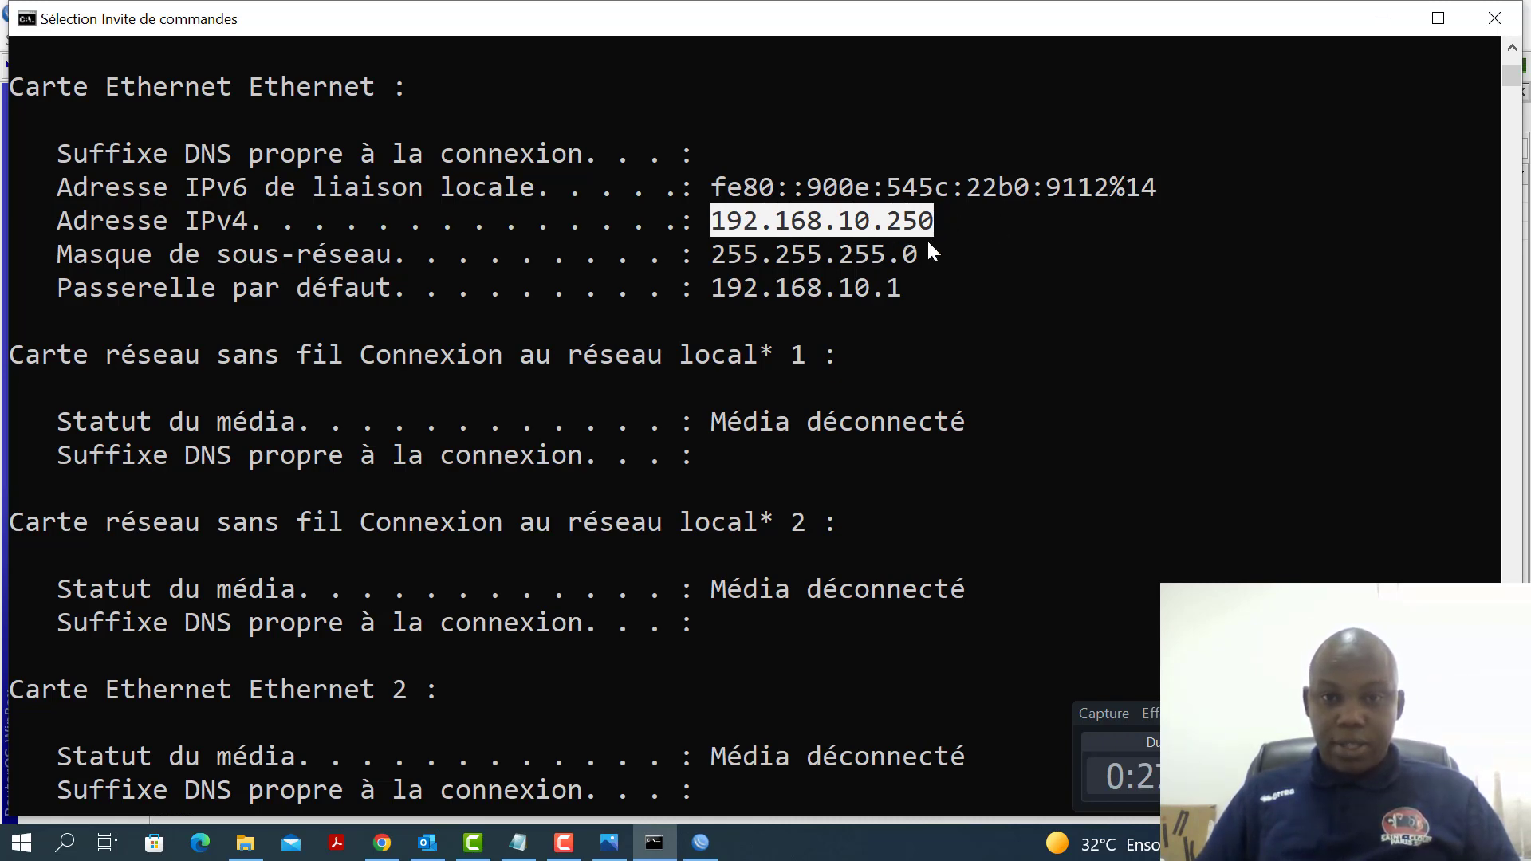
click(895, 389)
Ping the router at 192.168.10.1, confirming replies with no loss, then return to WinBox
key(Return)
key(Return)
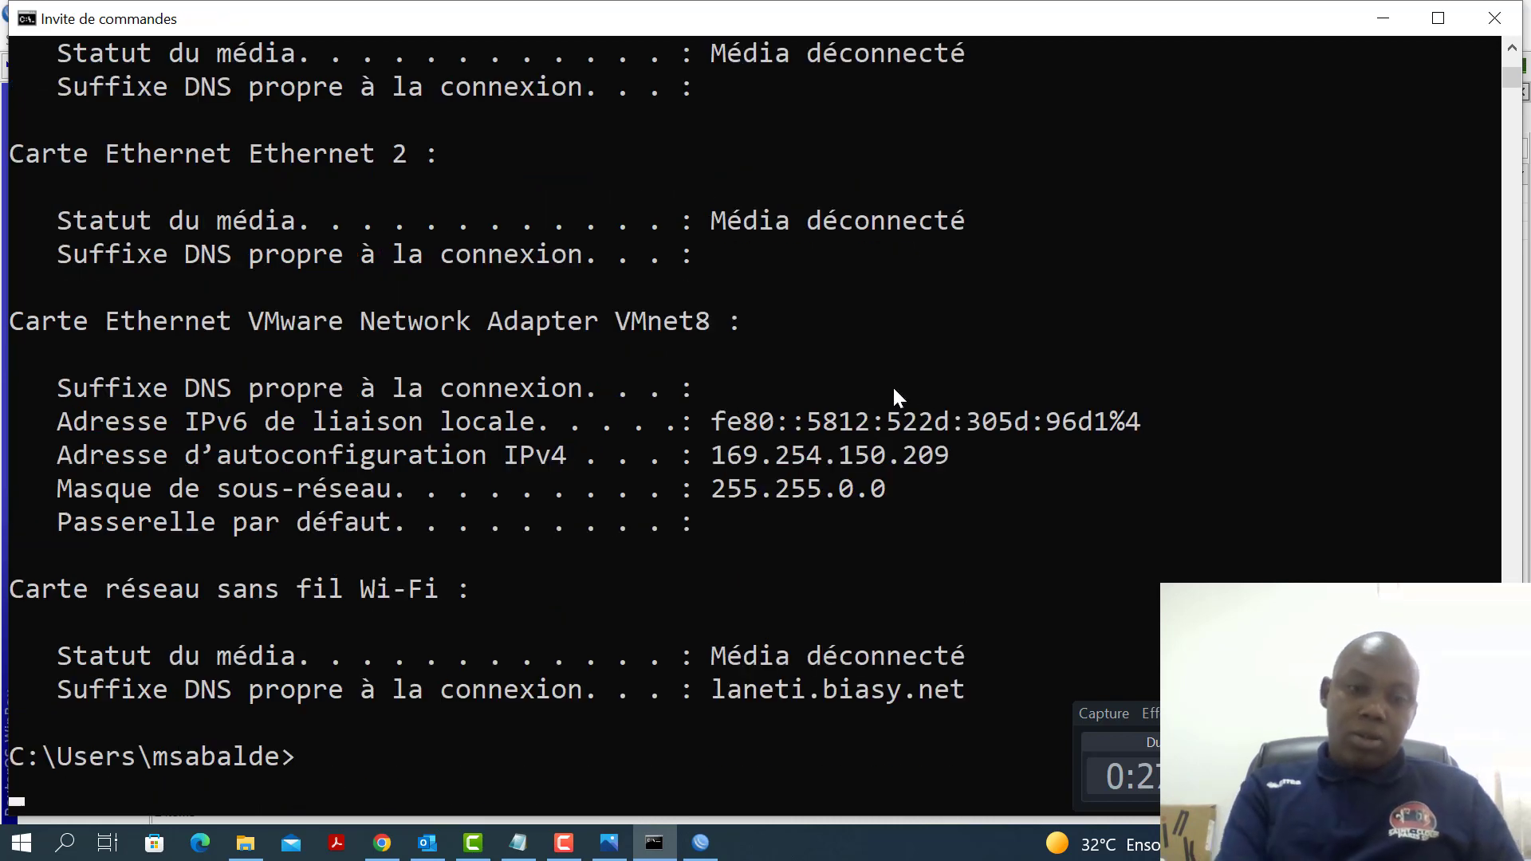
key(Return)
key(Return)
key(Return)
text(p)
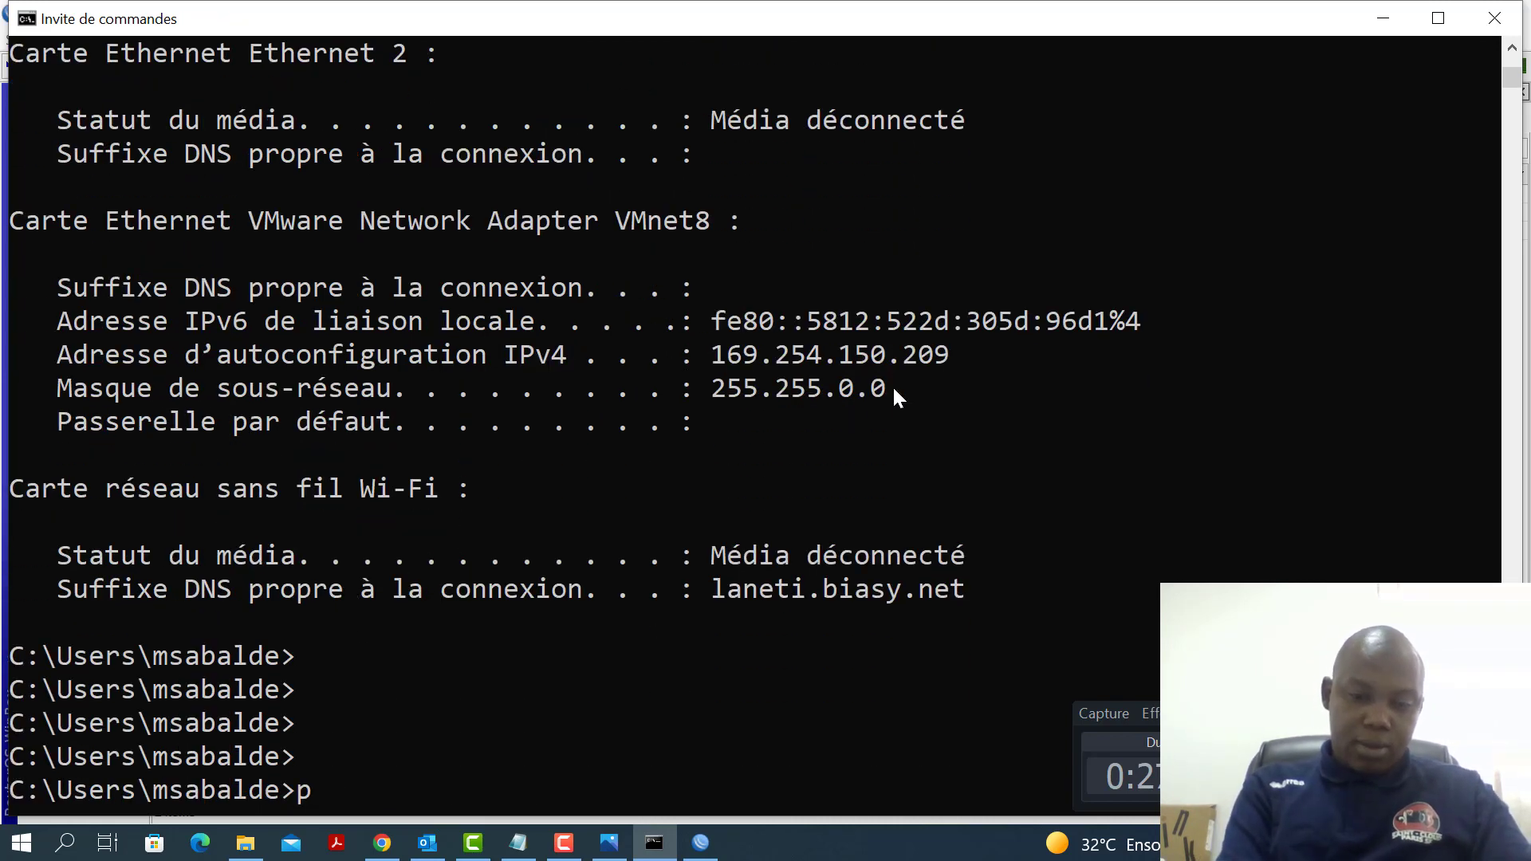
text(ing 1)
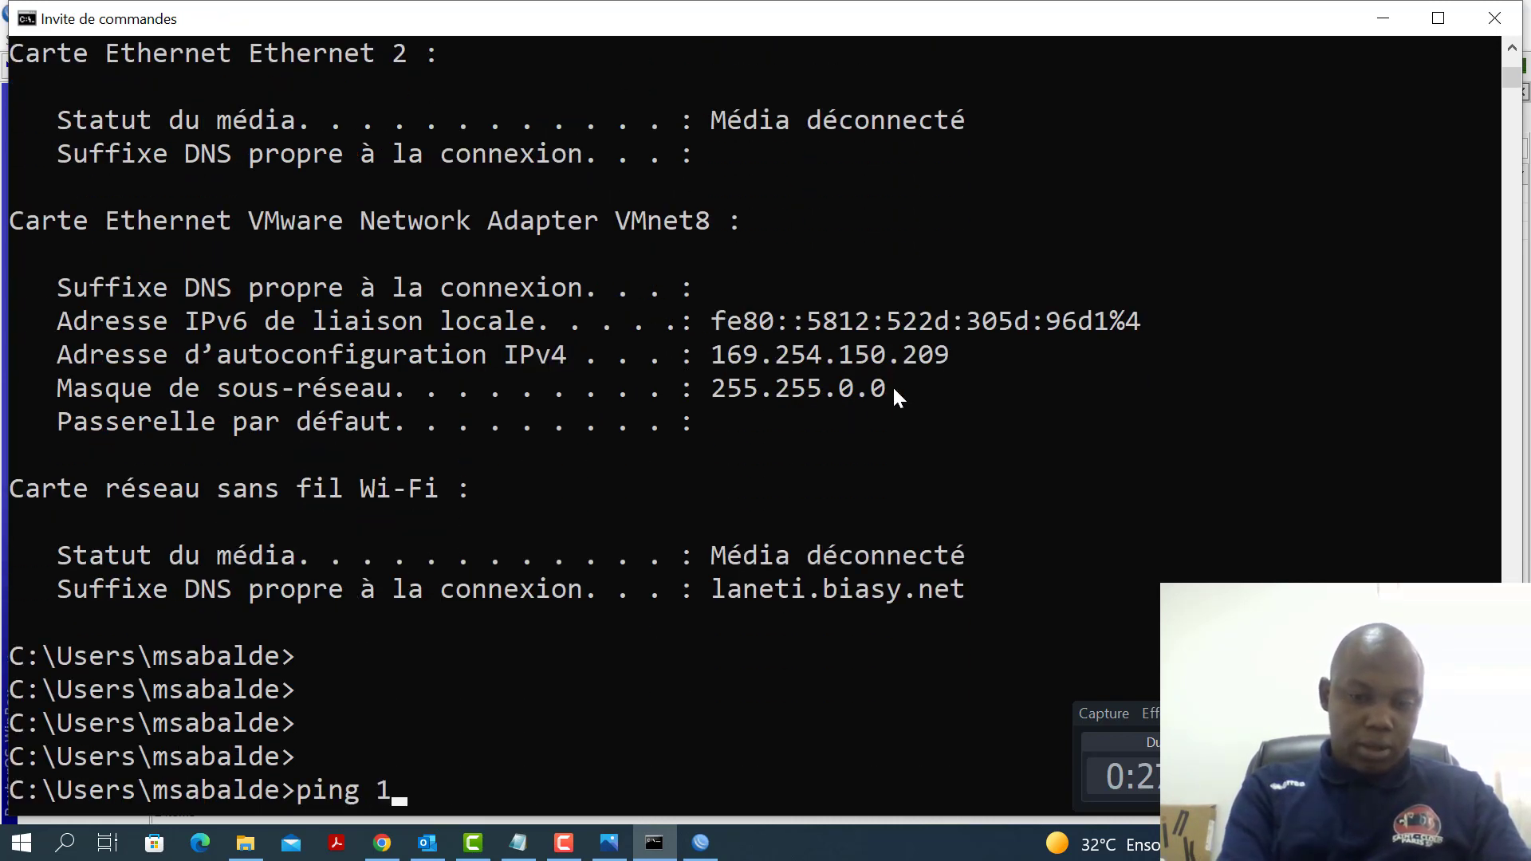
text(92.168)
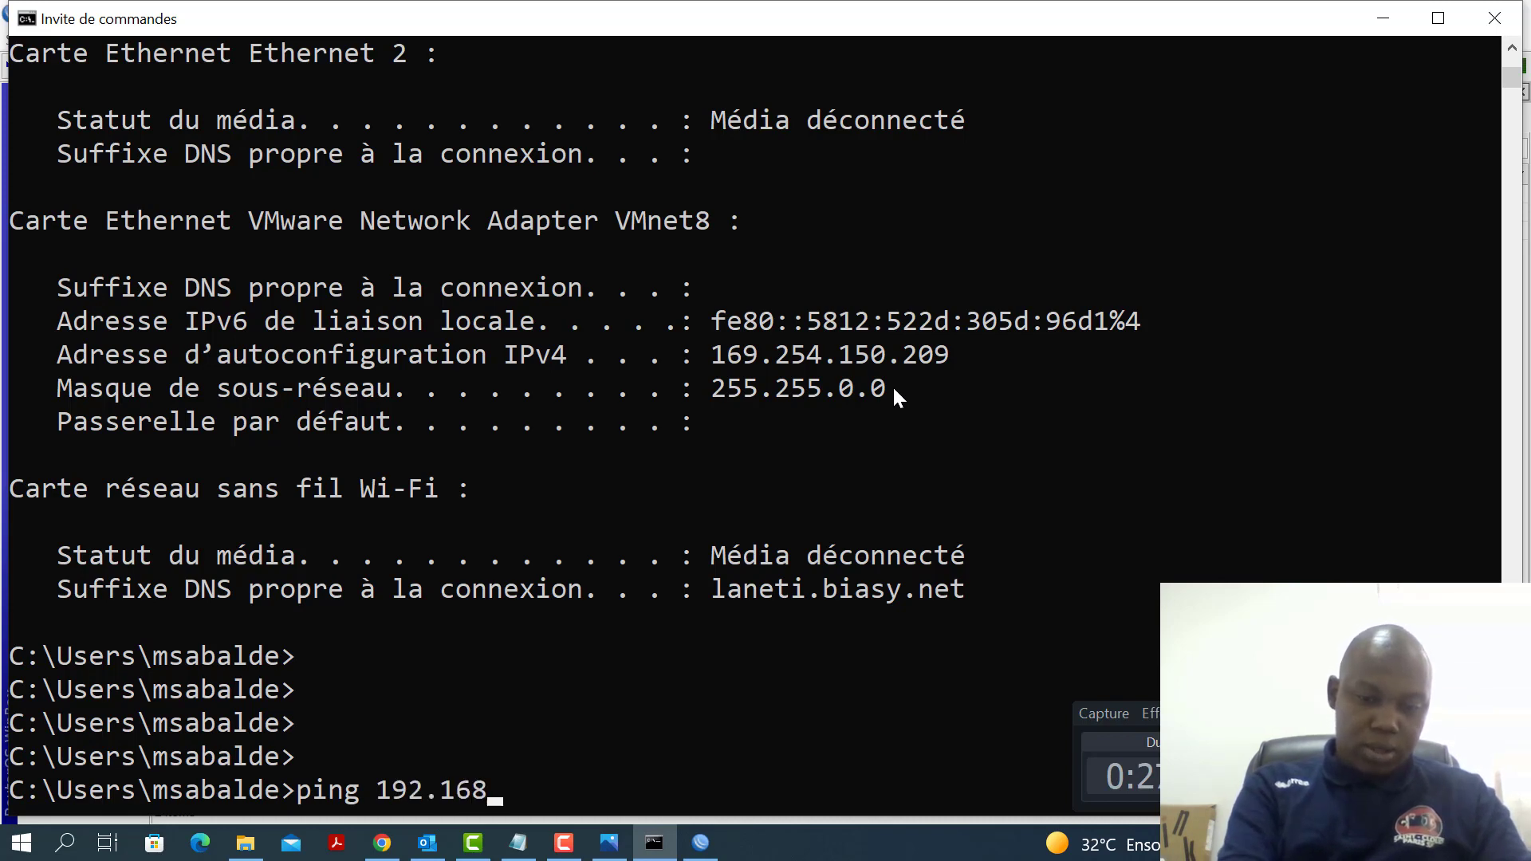
text(.)
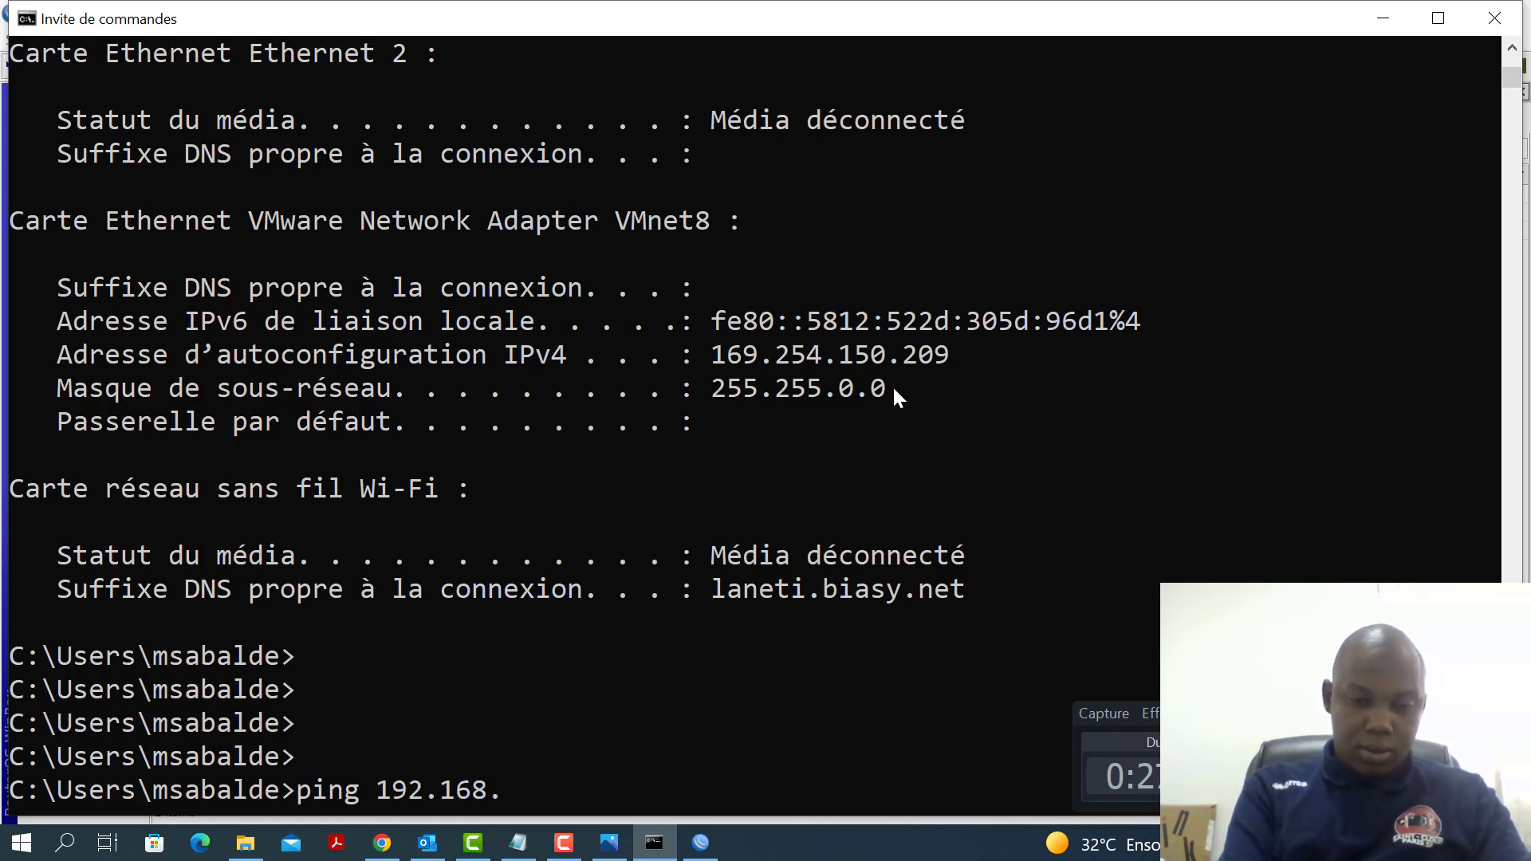
text(10.1)
key(Return)
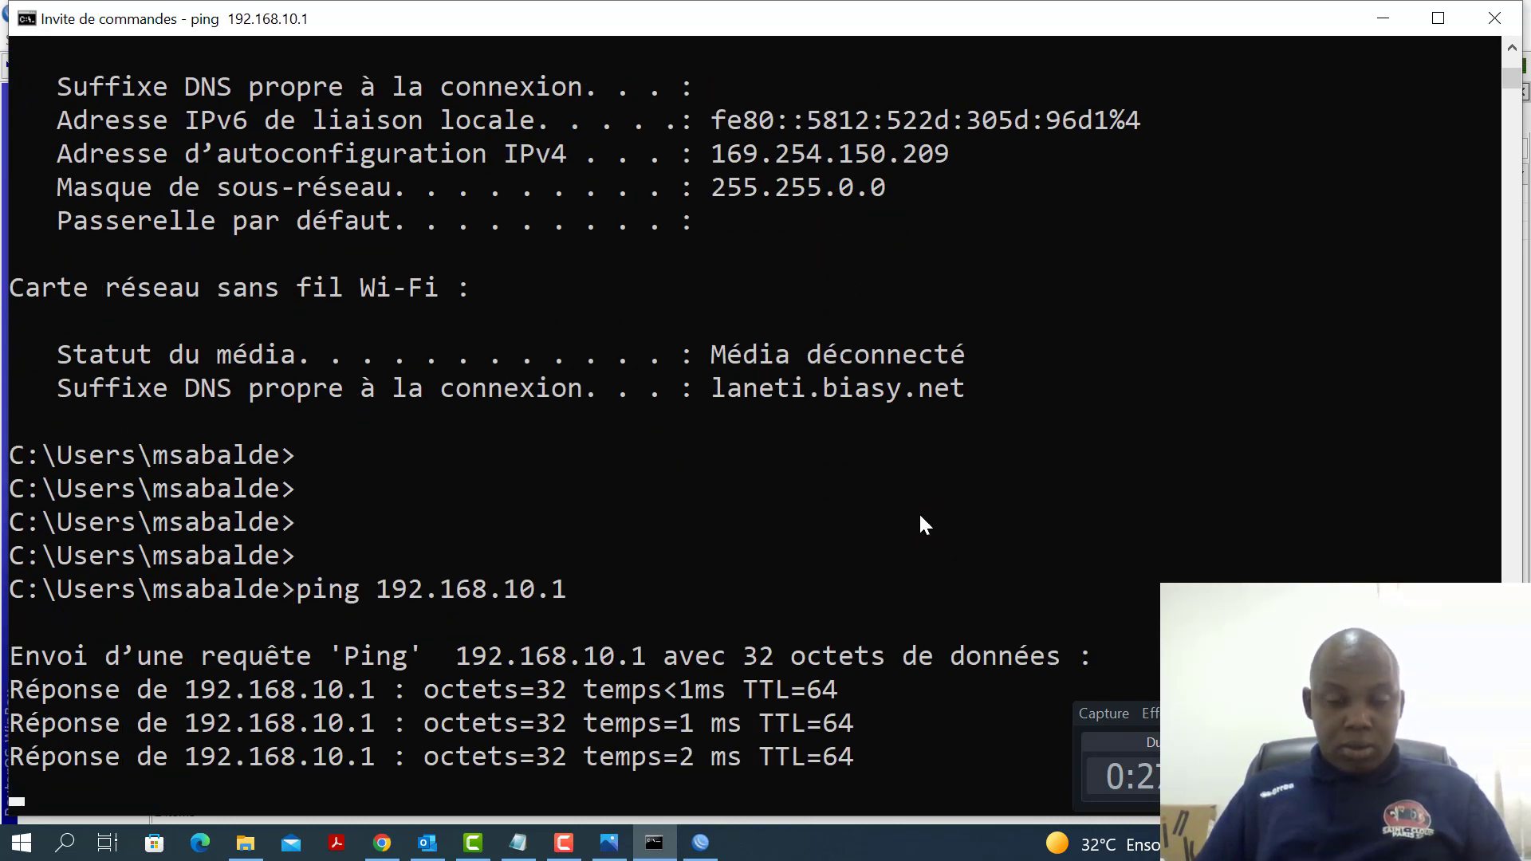
click(700, 843)
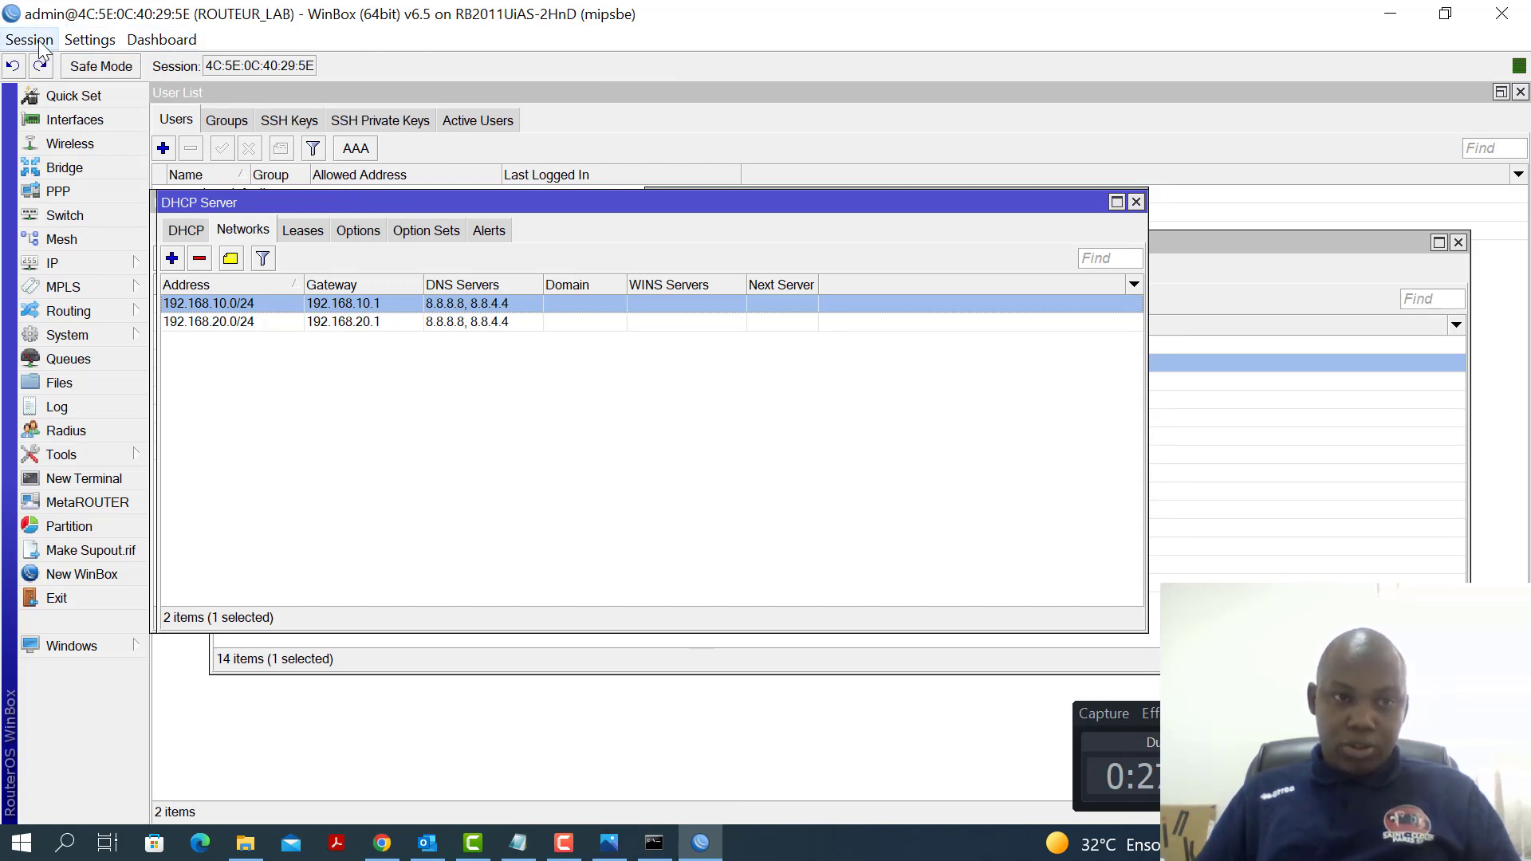
Disconnect and reconnect WinBox to ROUTEUR_LAB via 192.168.10.1, then maximize the session window
click(29, 40)
click(104, 232)
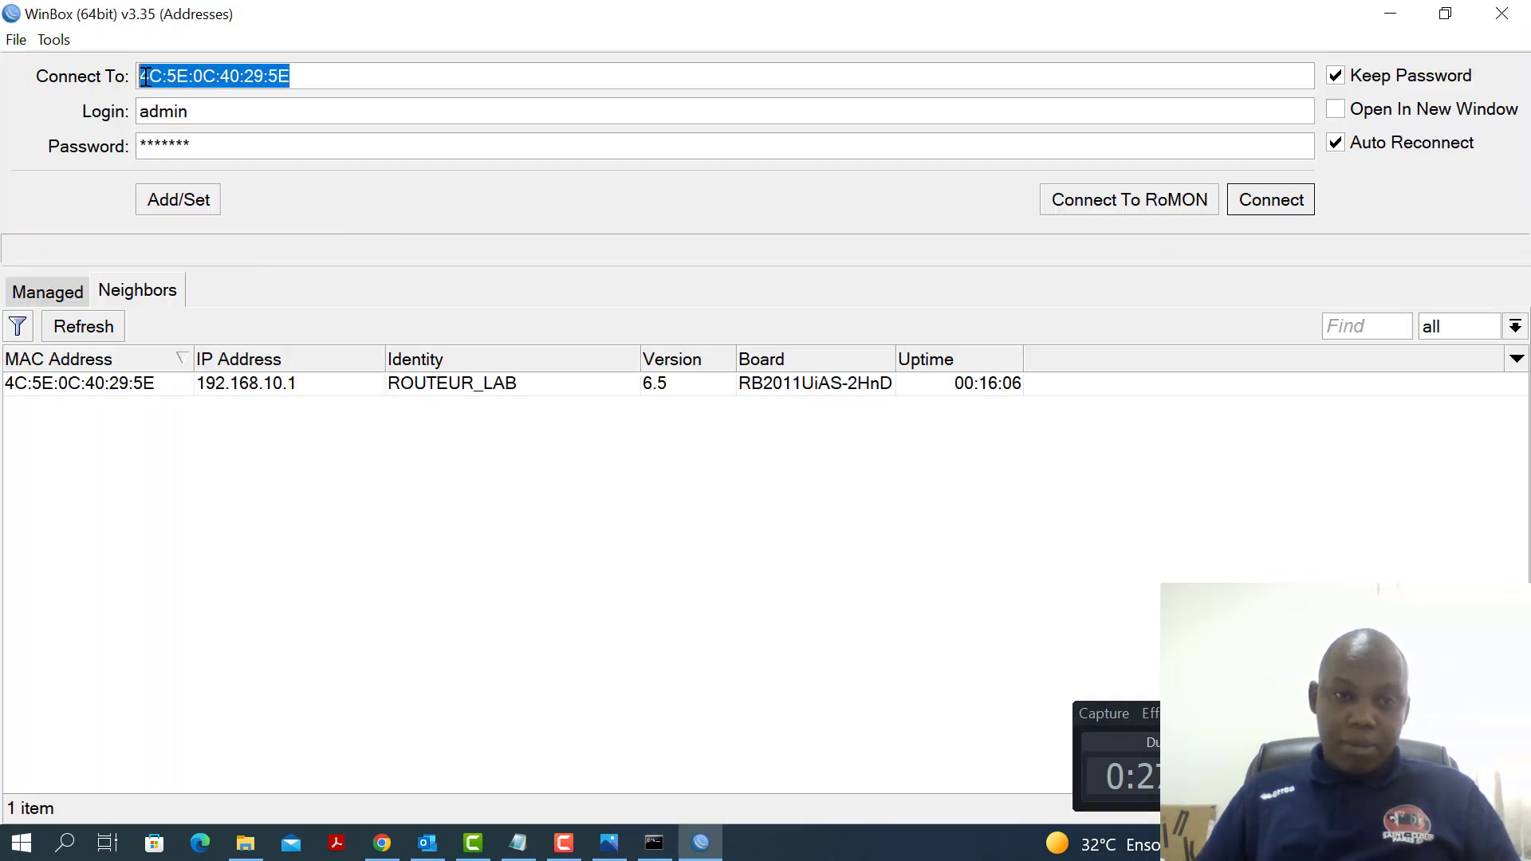
click(253, 388)
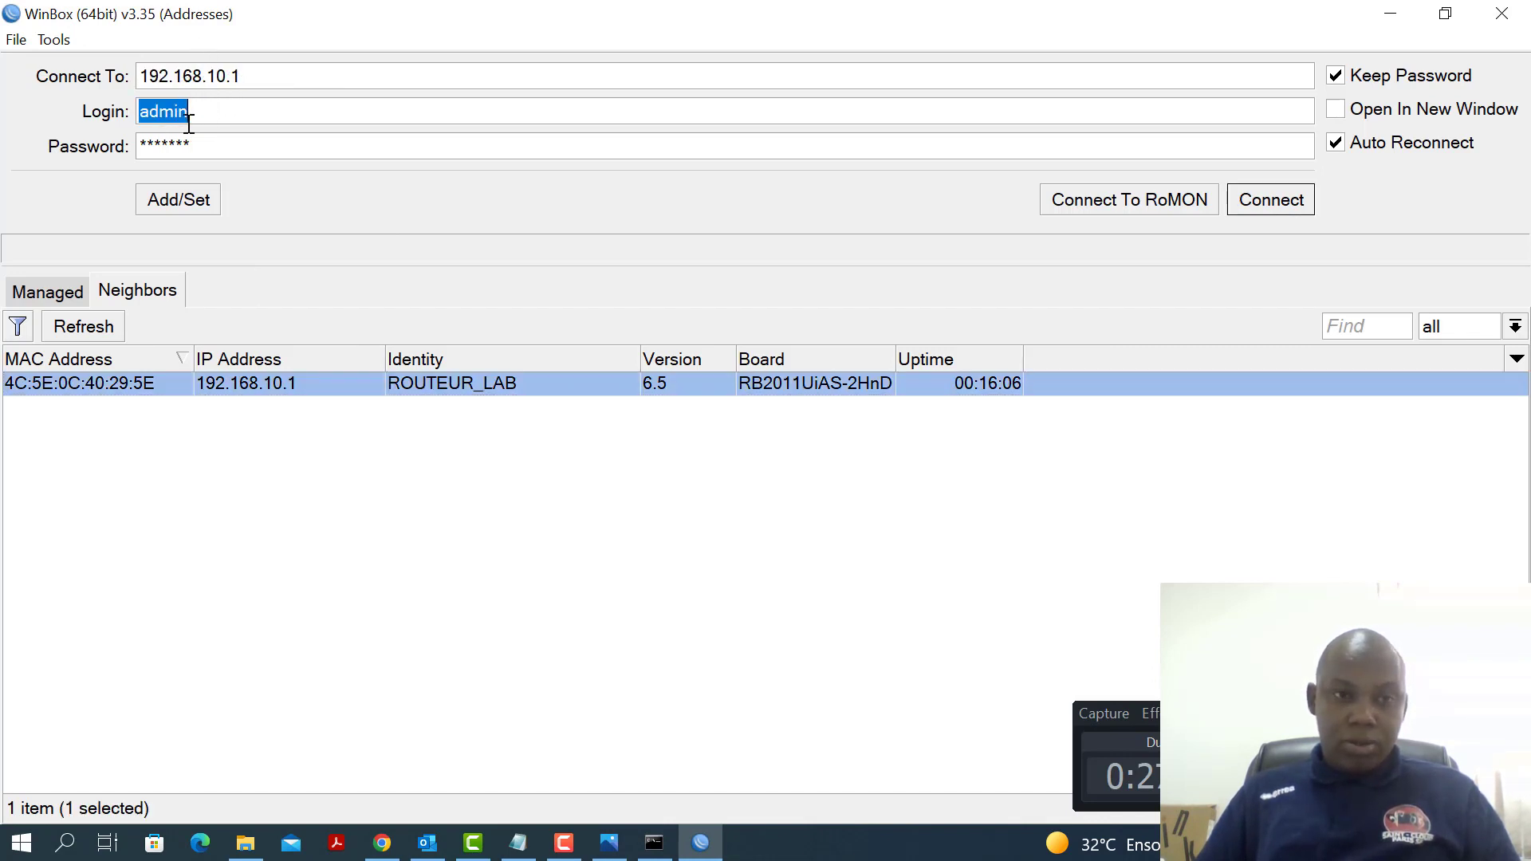
click(1294, 205)
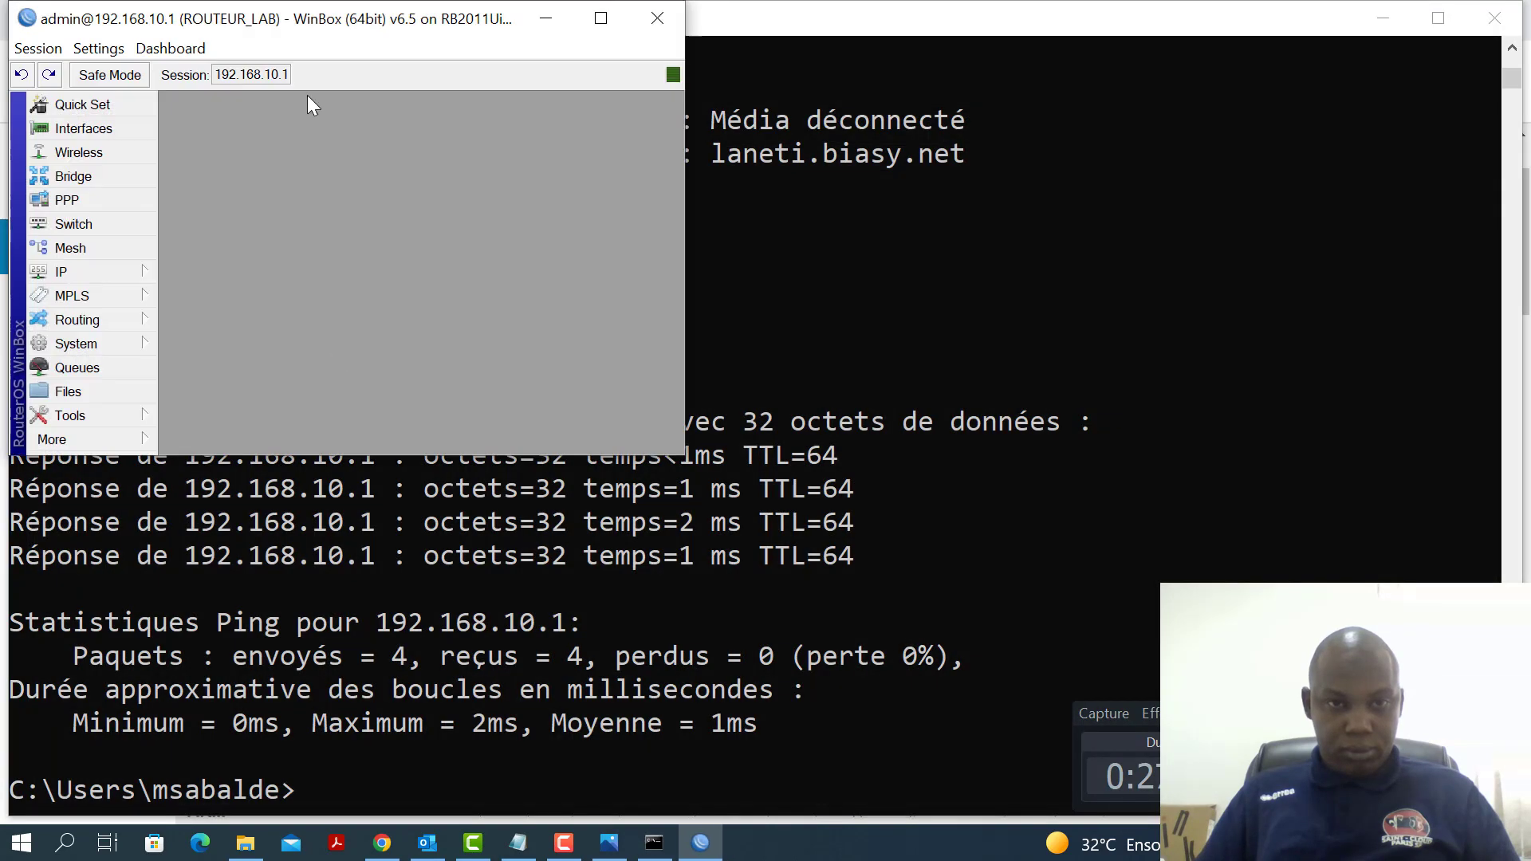
click(601, 24)
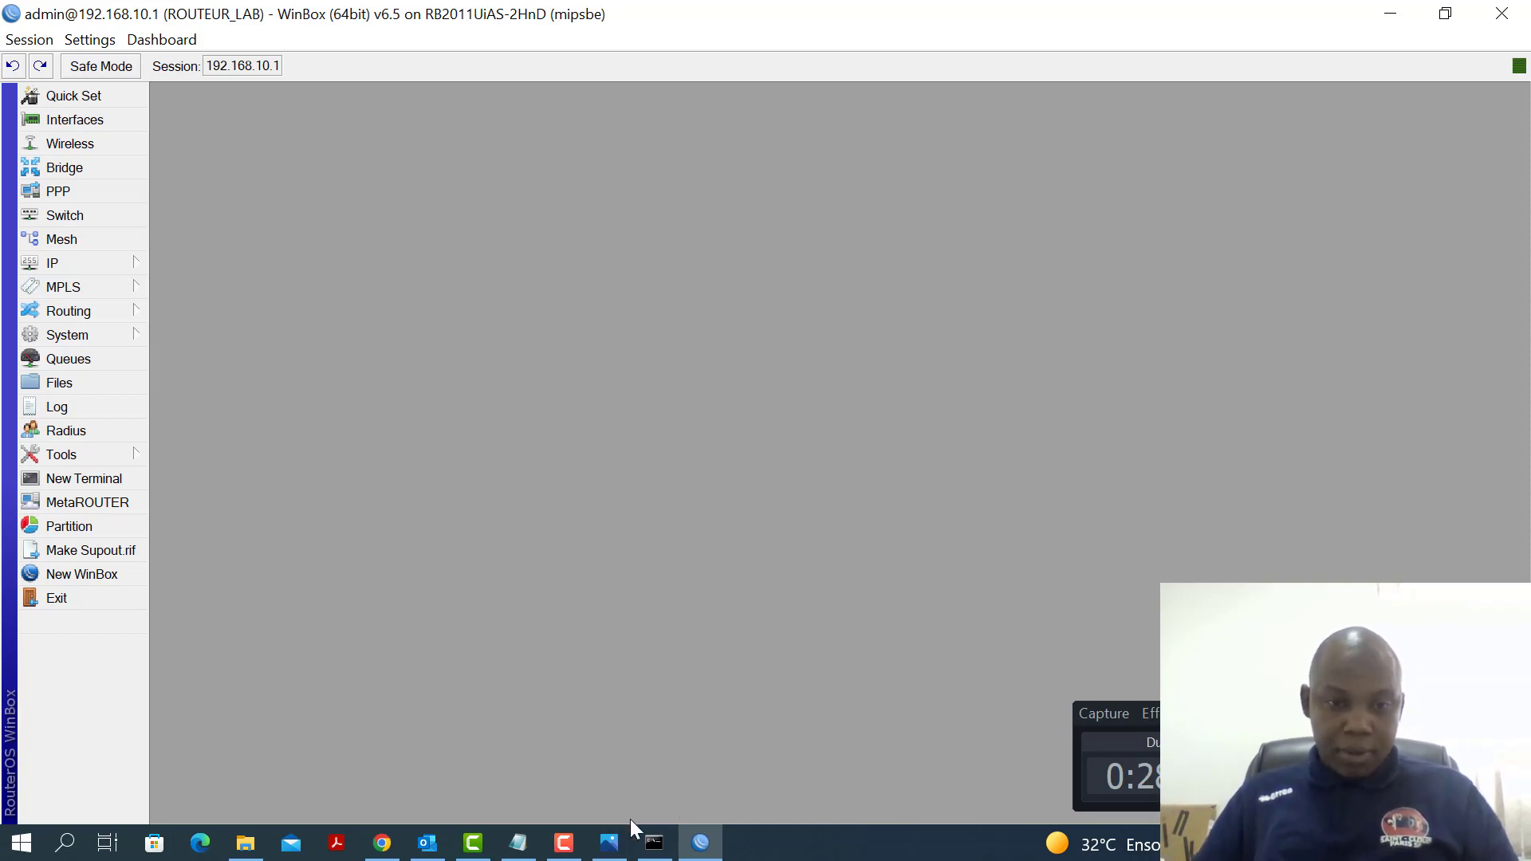
Highlight the 'Desactiver les services inutiles' checklist line in Notepad, then switch to Chrome
click(518, 842)
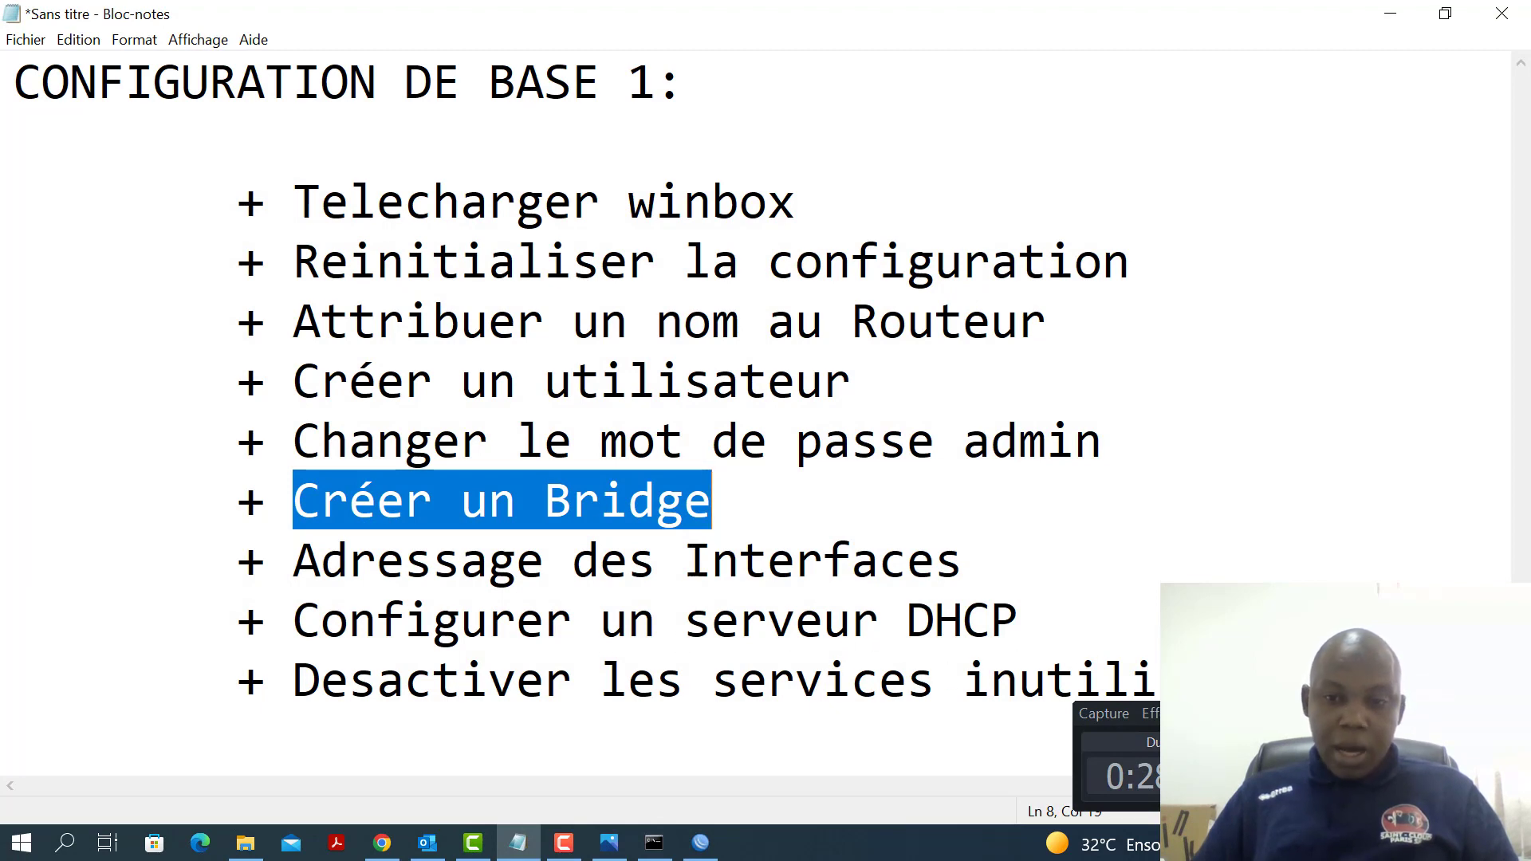
drag(1221, 680, 303, 689)
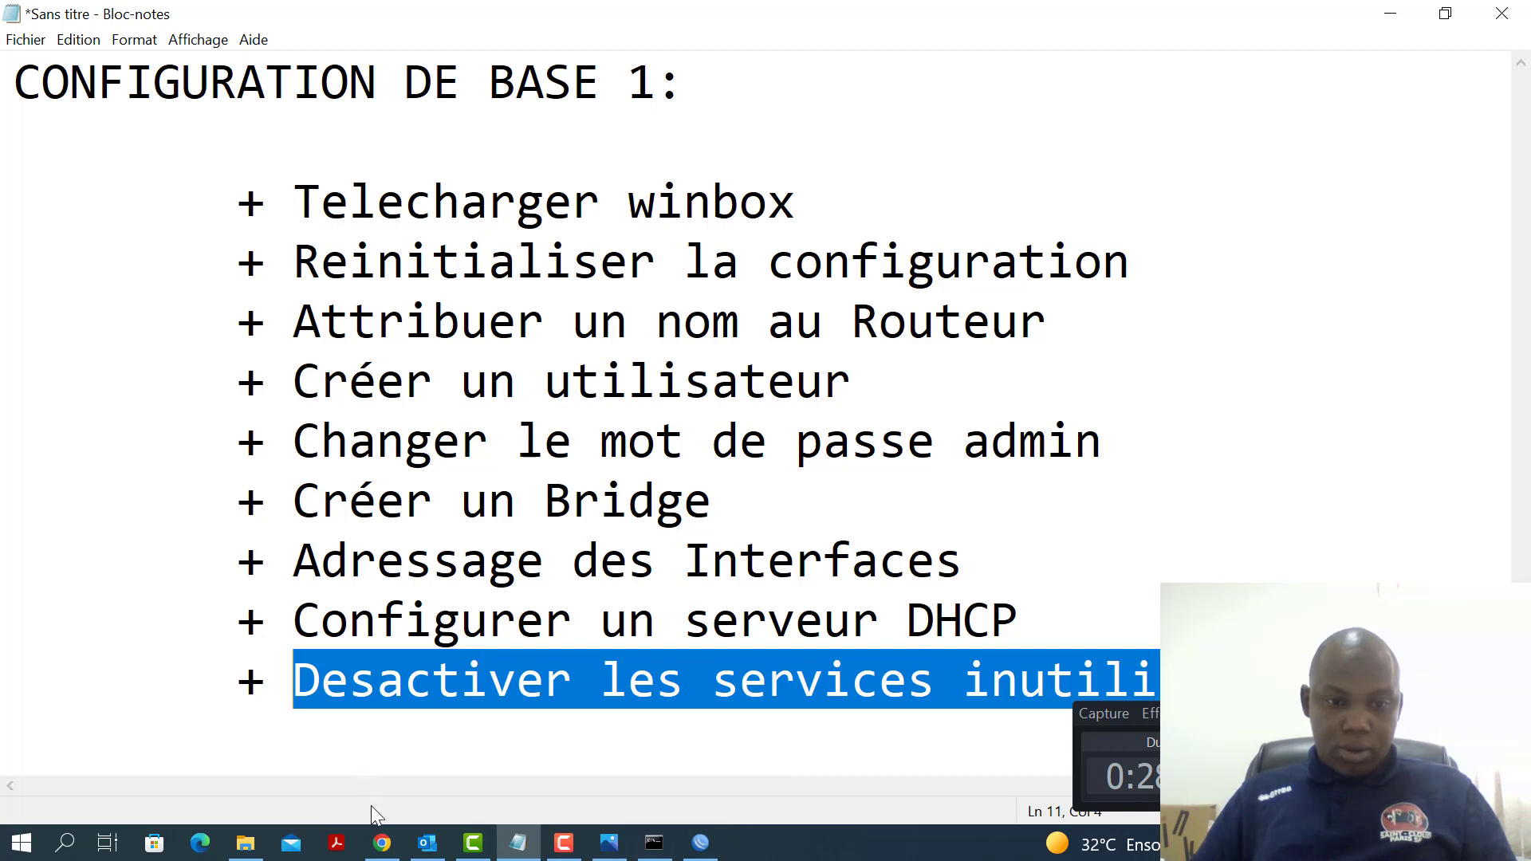
click(383, 843)
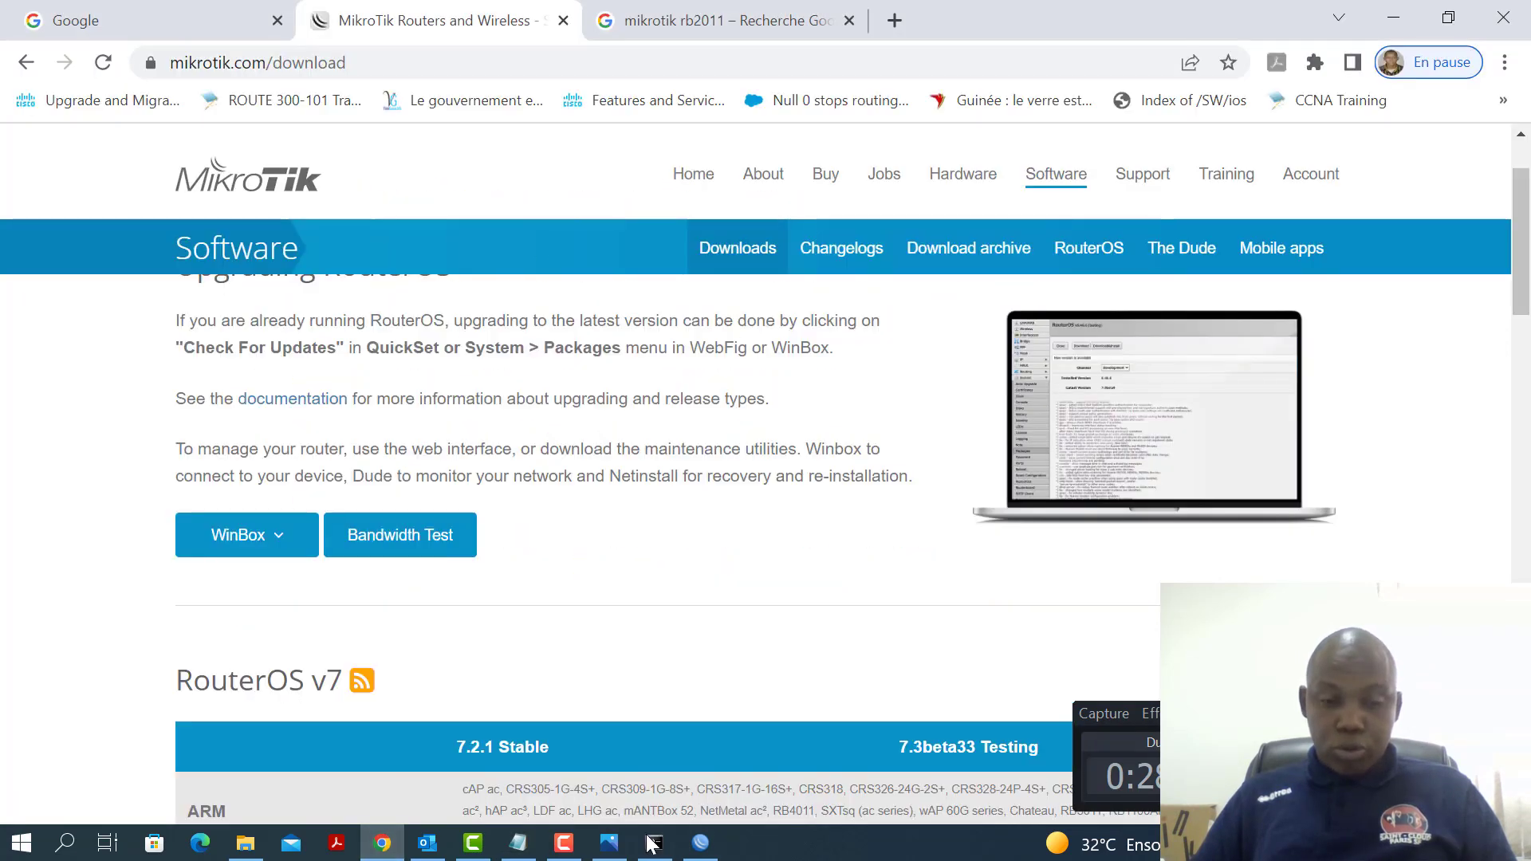
Open a new Chrome tab and enter the router address 192.168.10.1
click(700, 843)
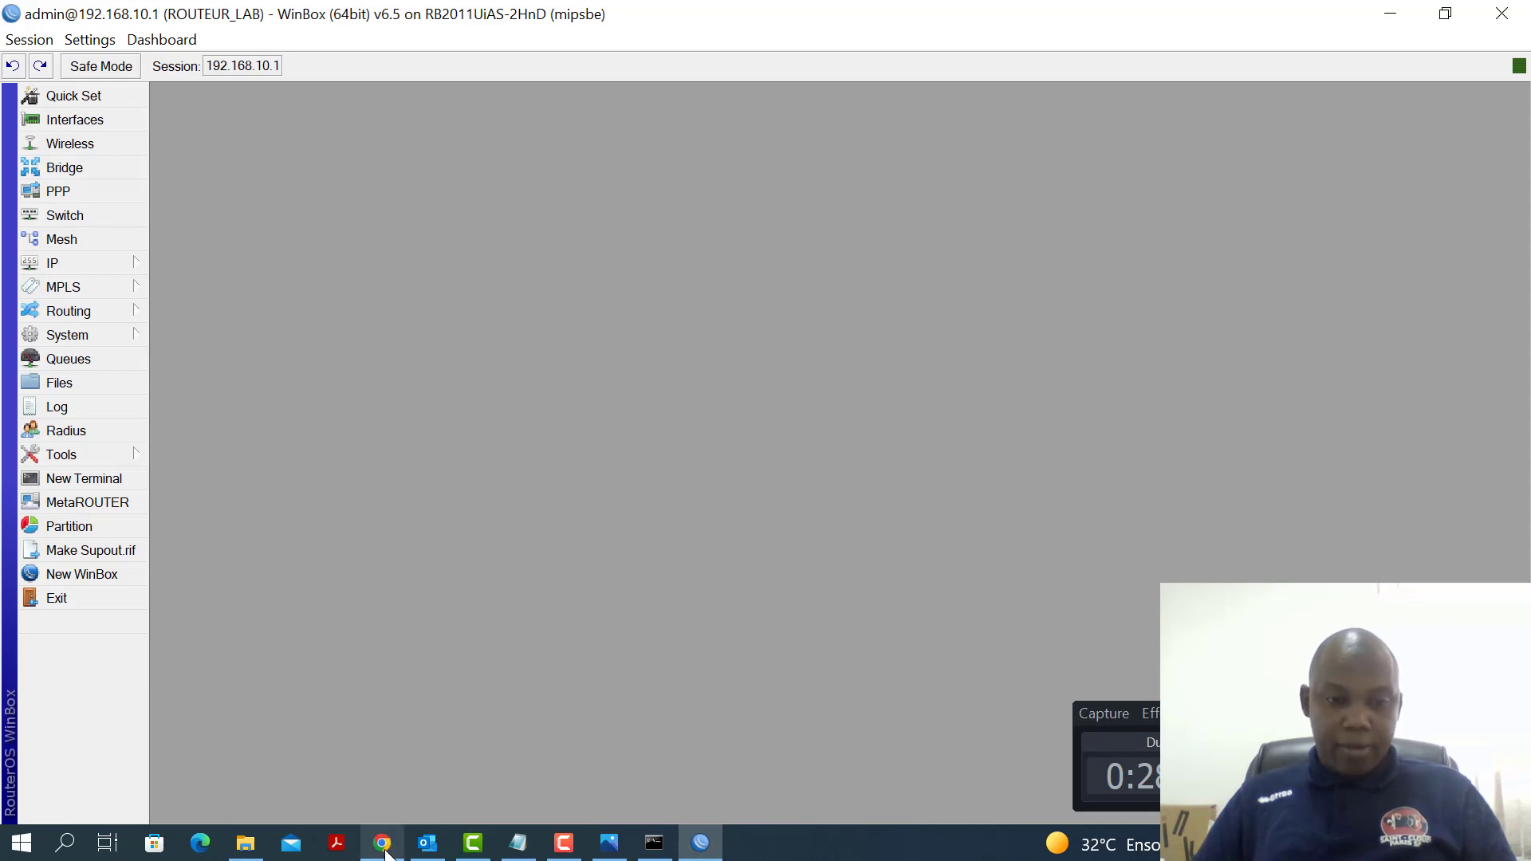
click(393, 769)
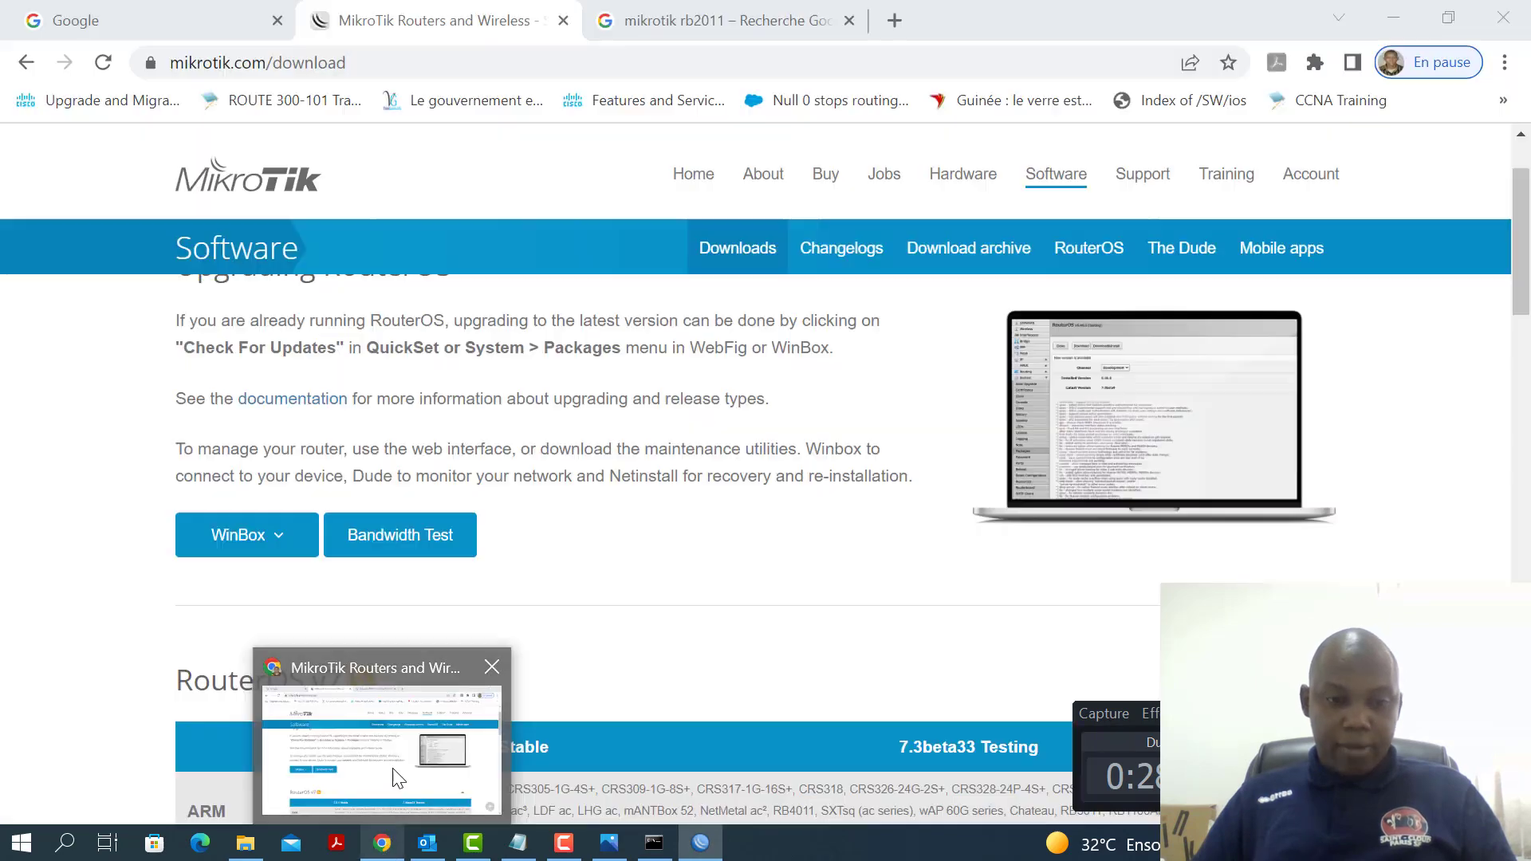
click(895, 20)
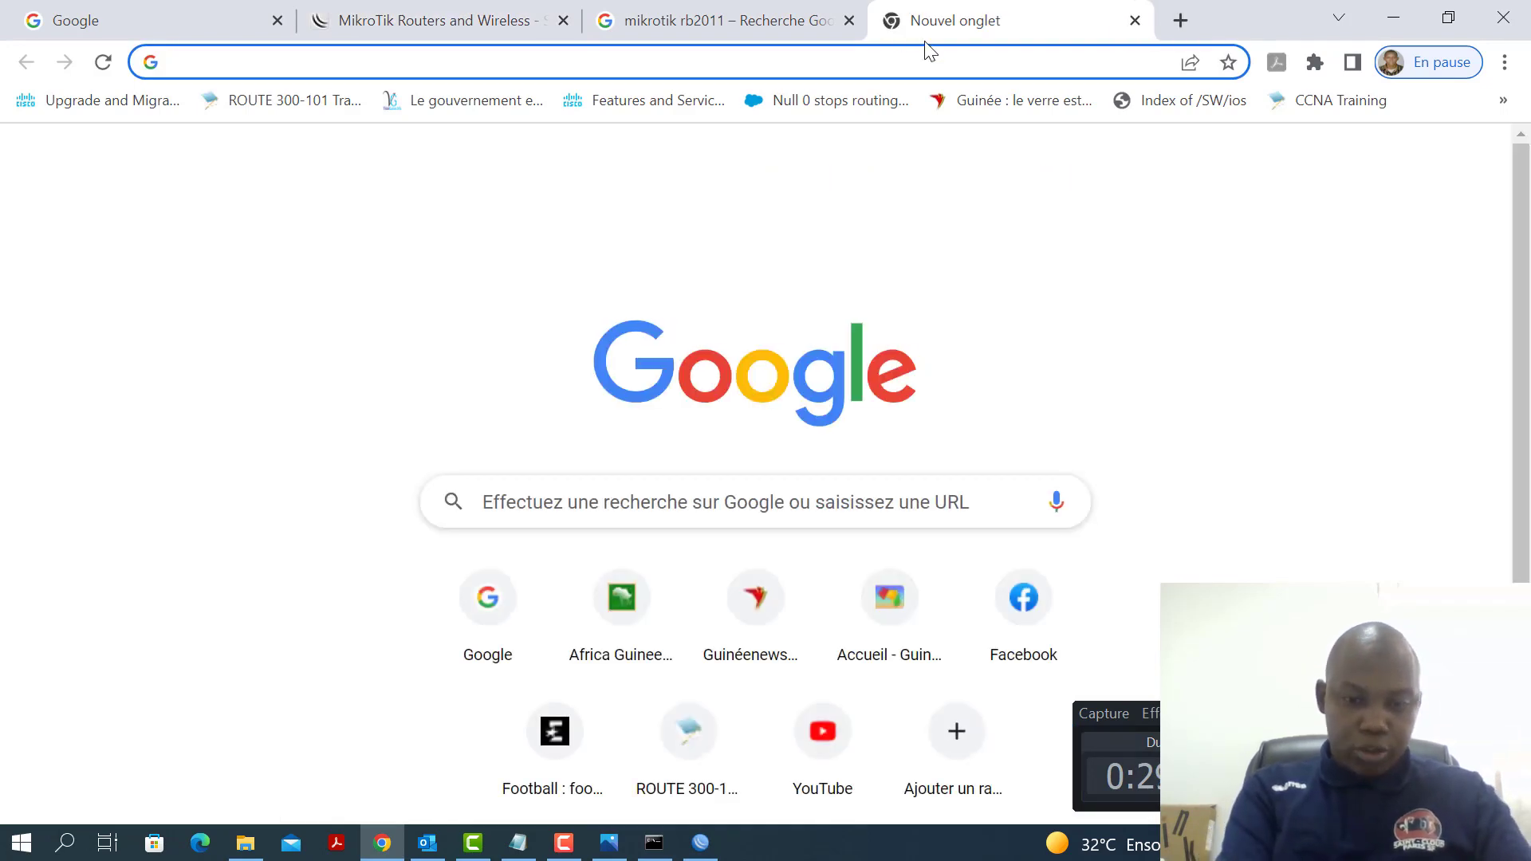
text(192.168)
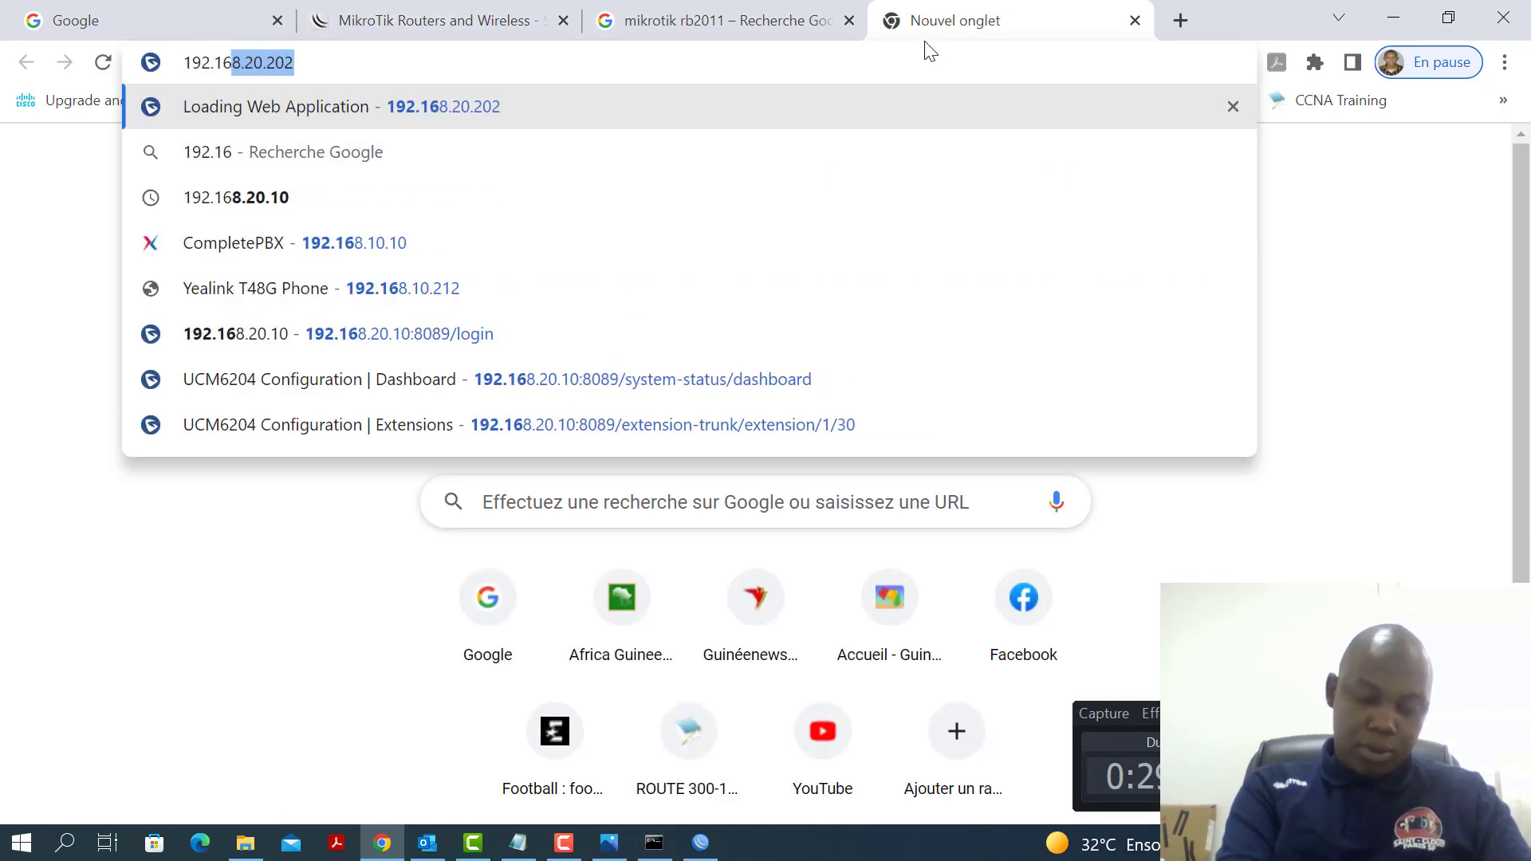
text(.)
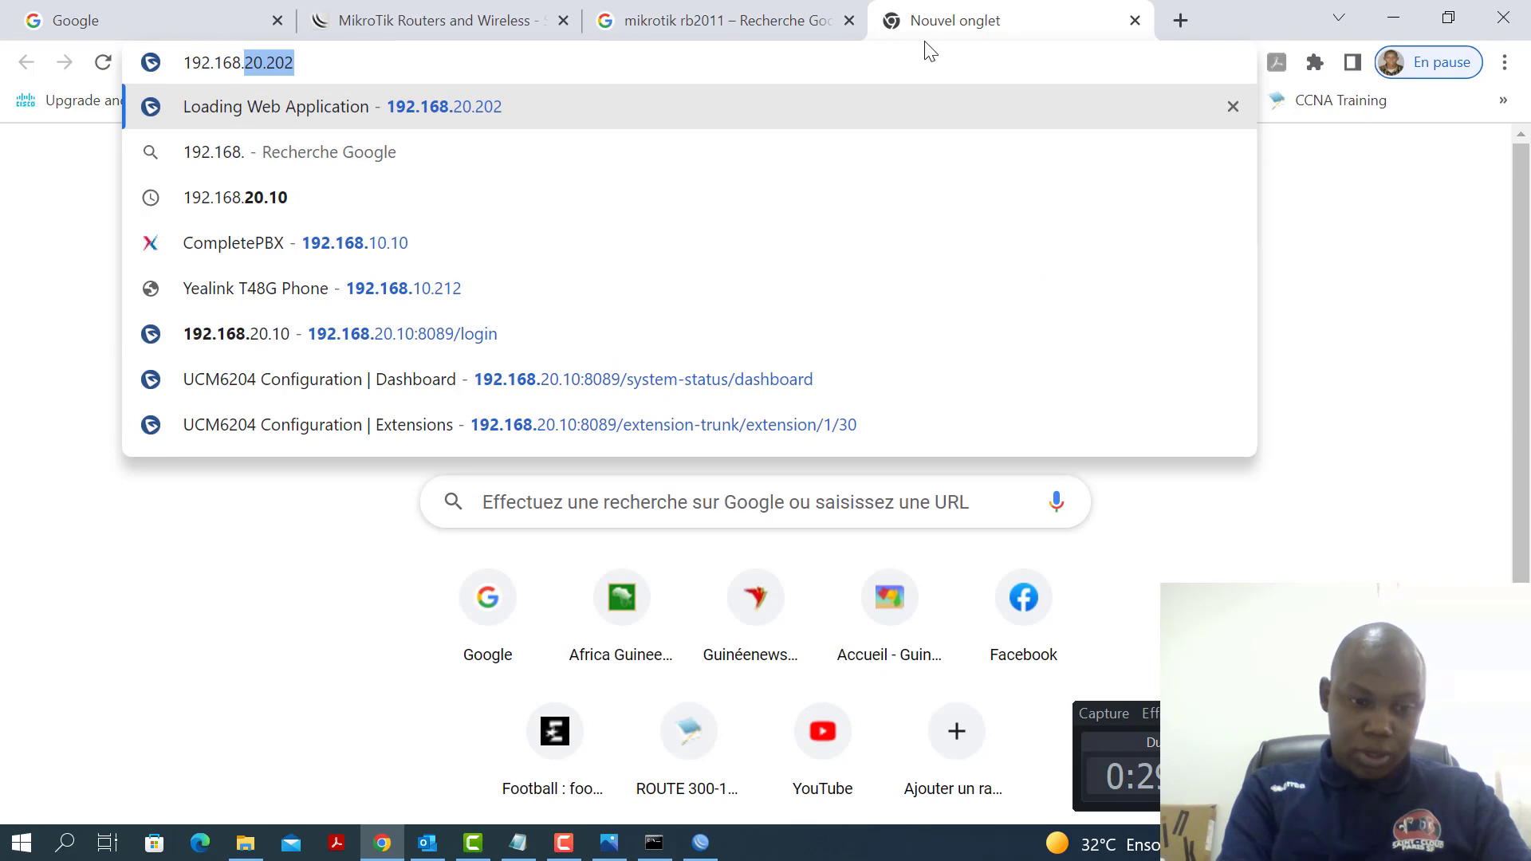
text(10.1)
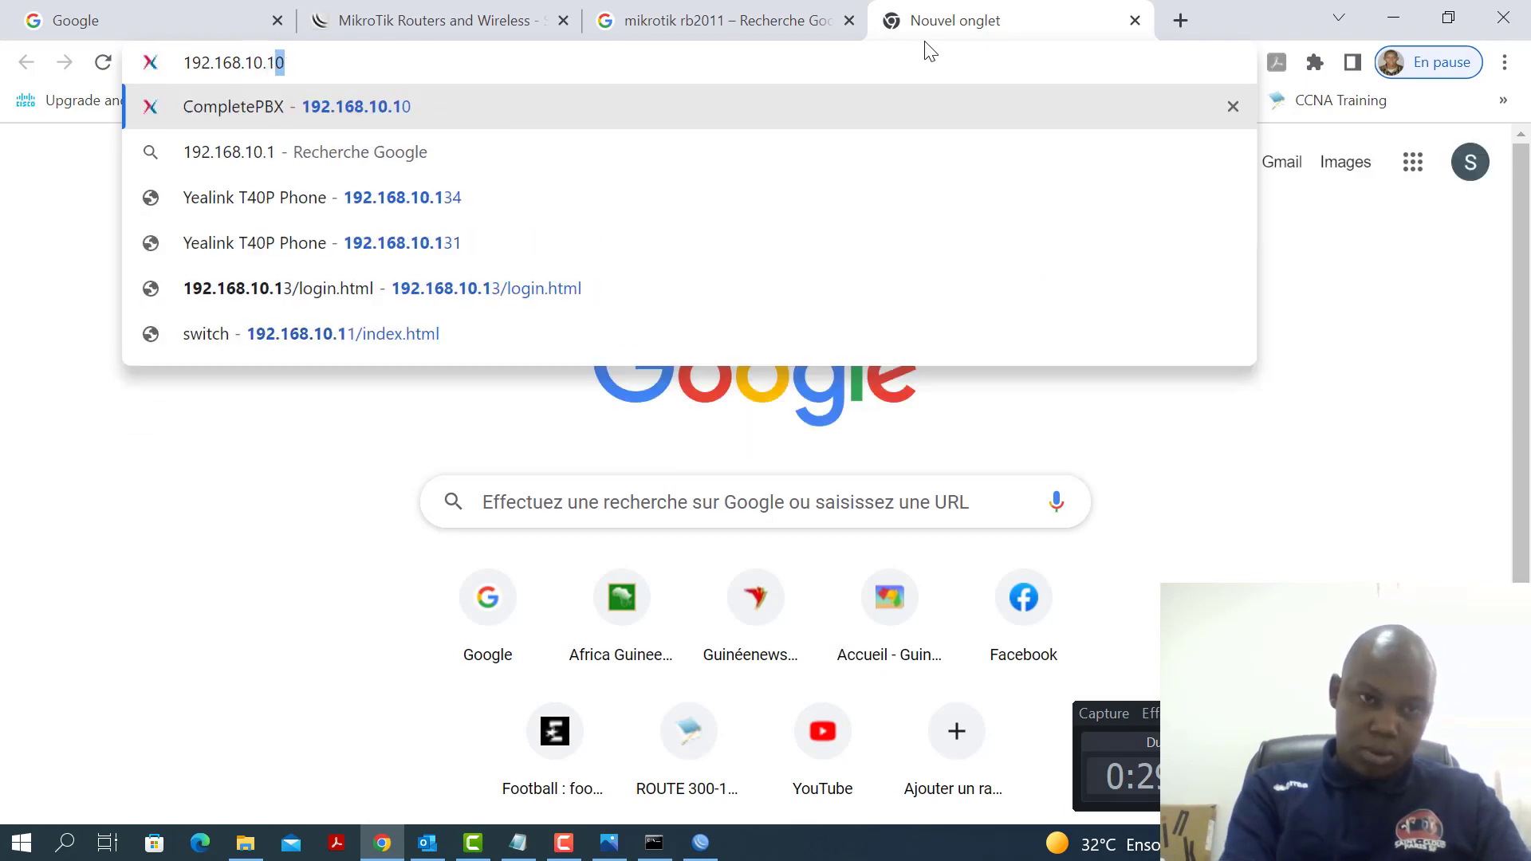
Load WebFig at 192.168.10.1 and log in with the administrator password
key(Delete)
key(Return)
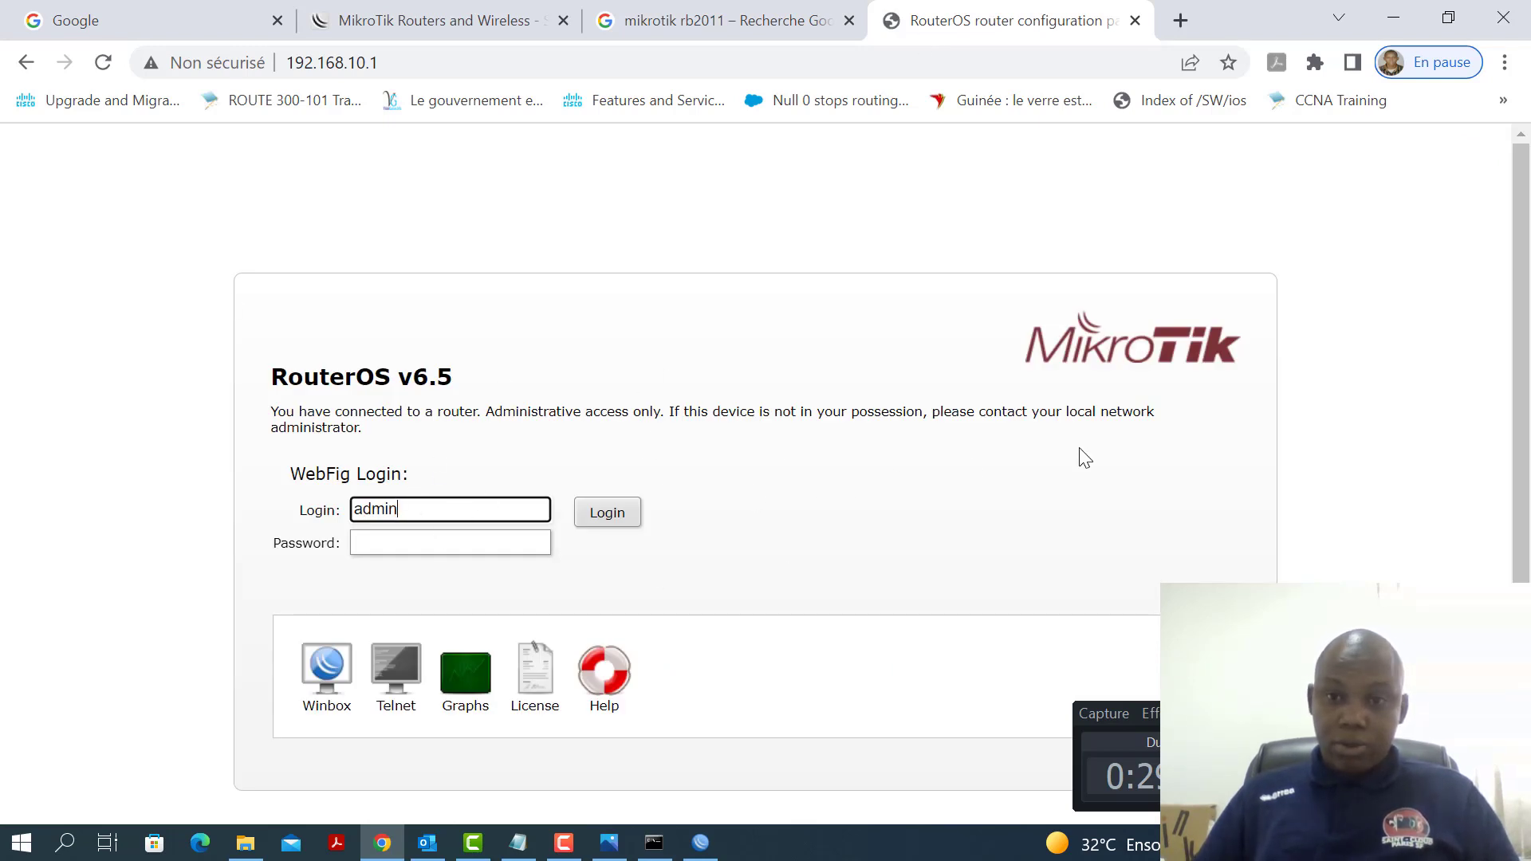
click(491, 541)
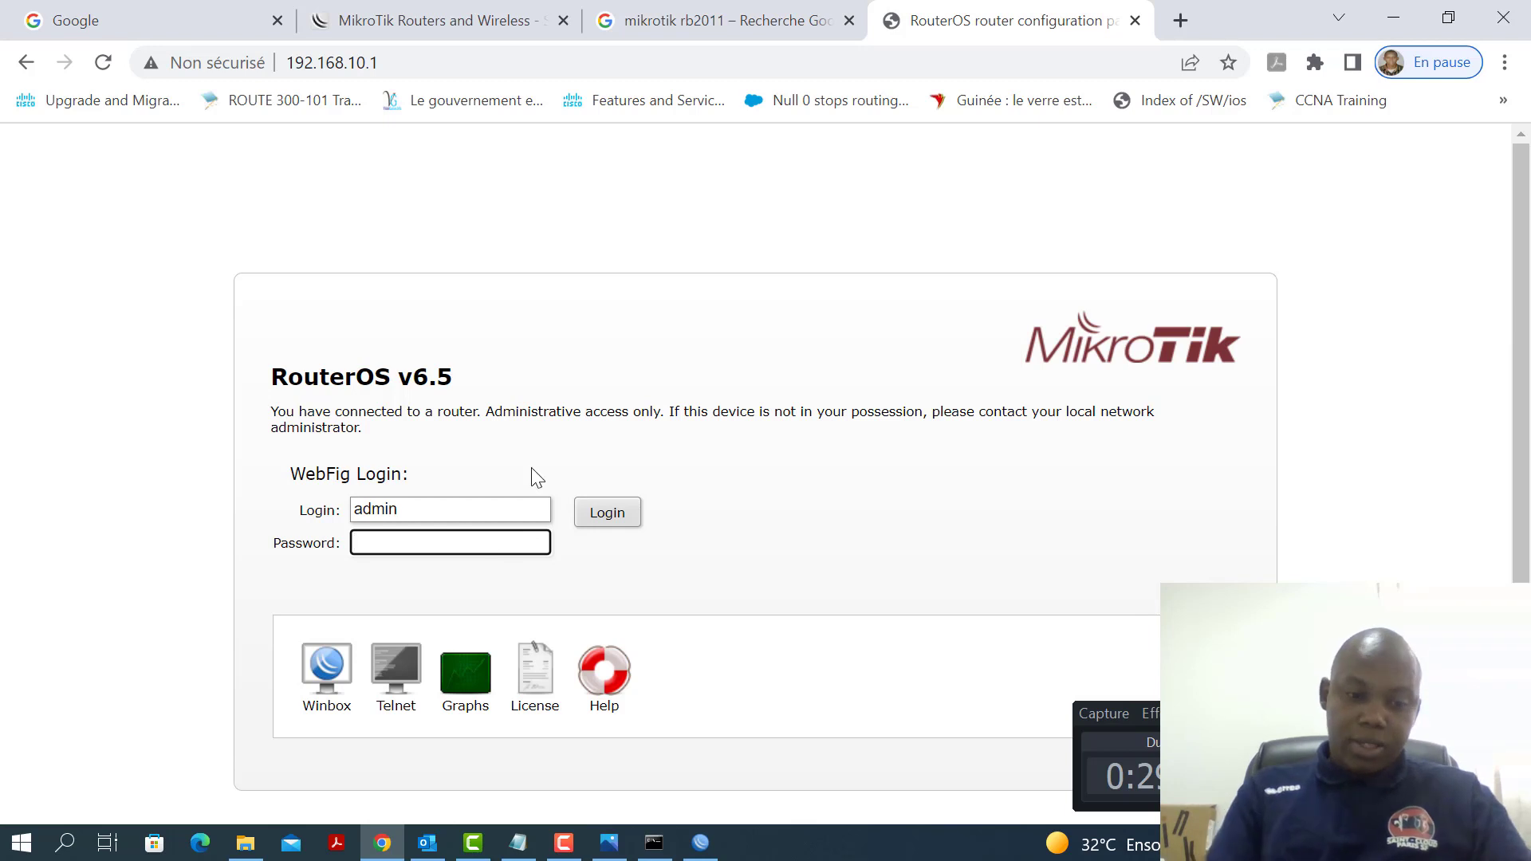
text(1234)
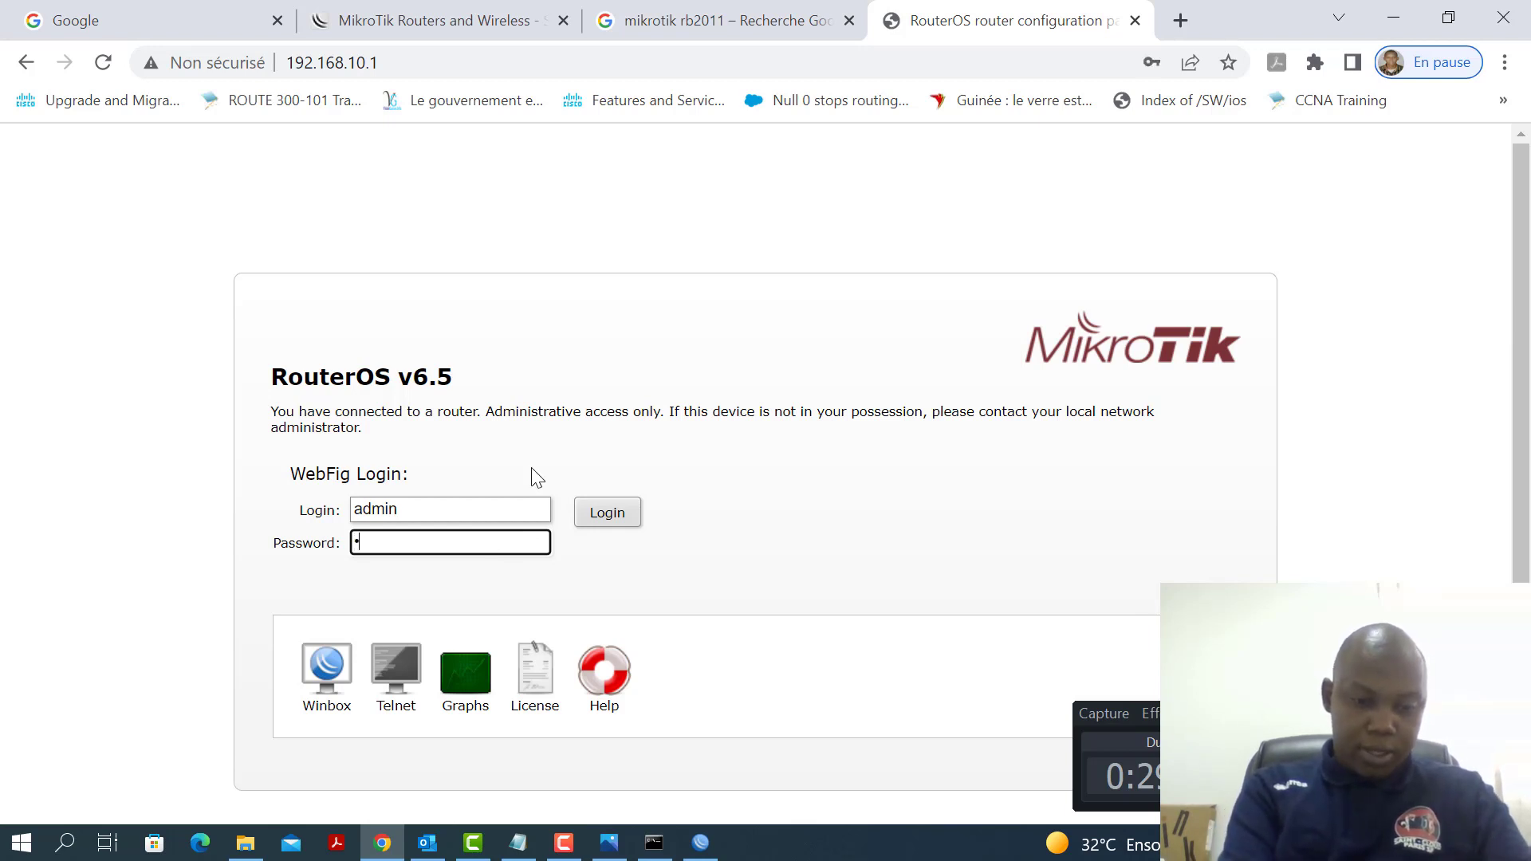
text(567)
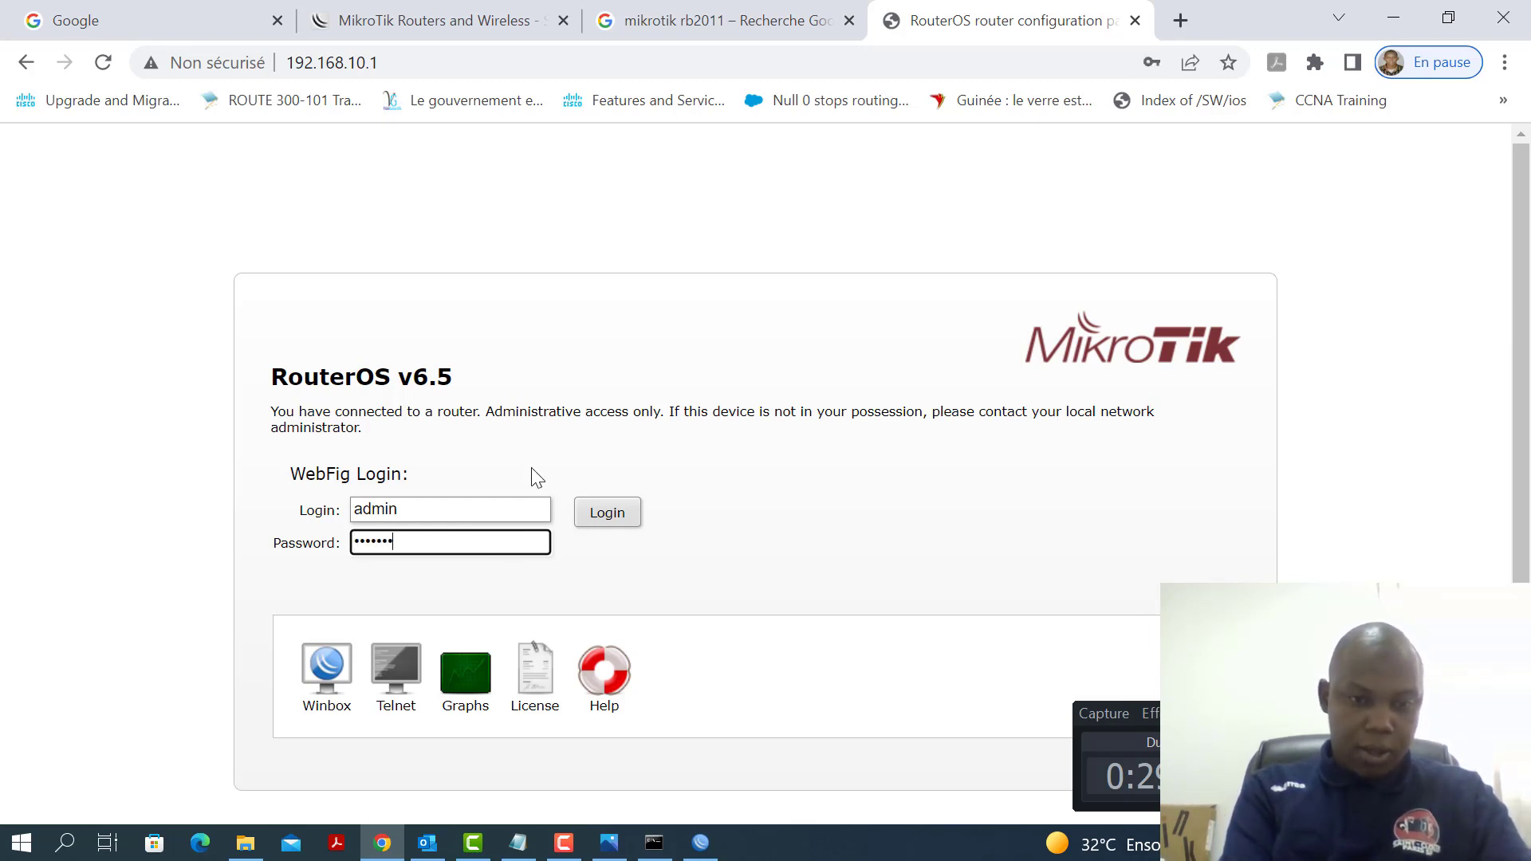
click(606, 512)
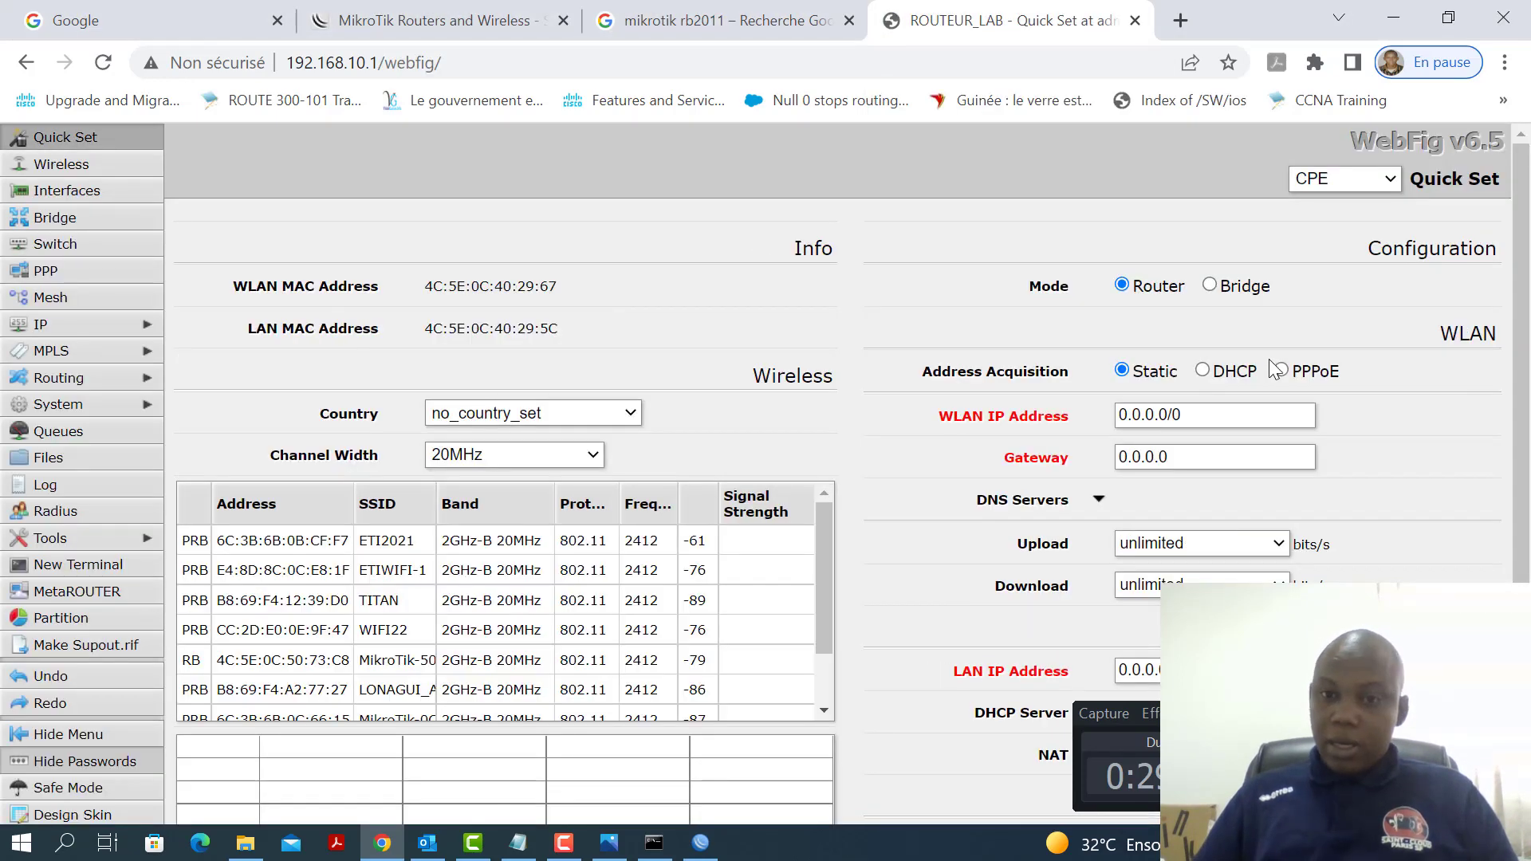
Check the bridge ports and the SERVER_LAN1 and SERVER_LAN2 DHCP servers in WebFig, then return to WinBox
scroll(558, 419, down, 3)
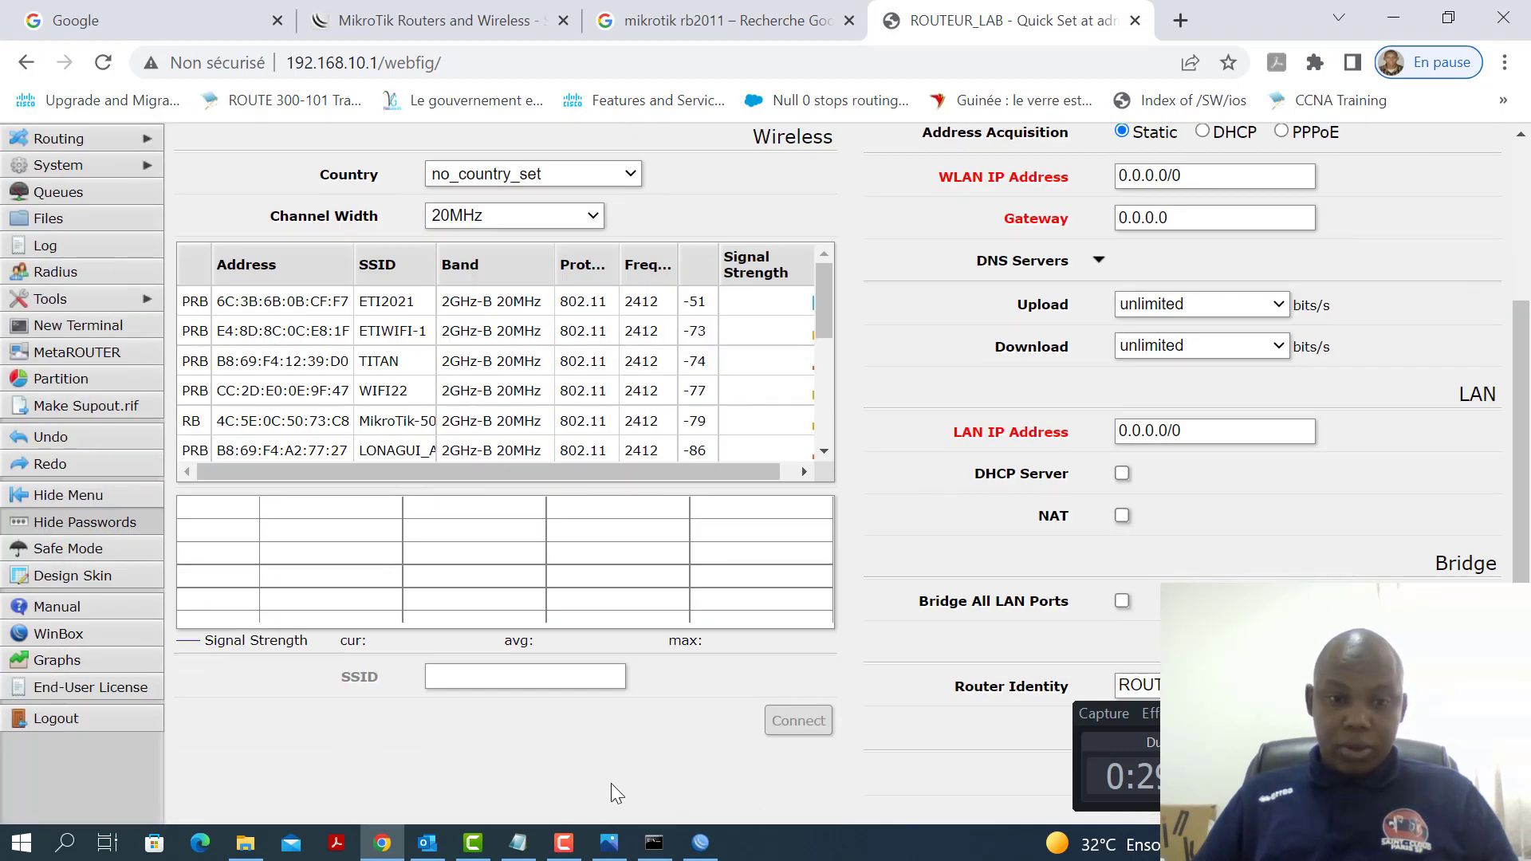
scroll(99, 241, up, 3)
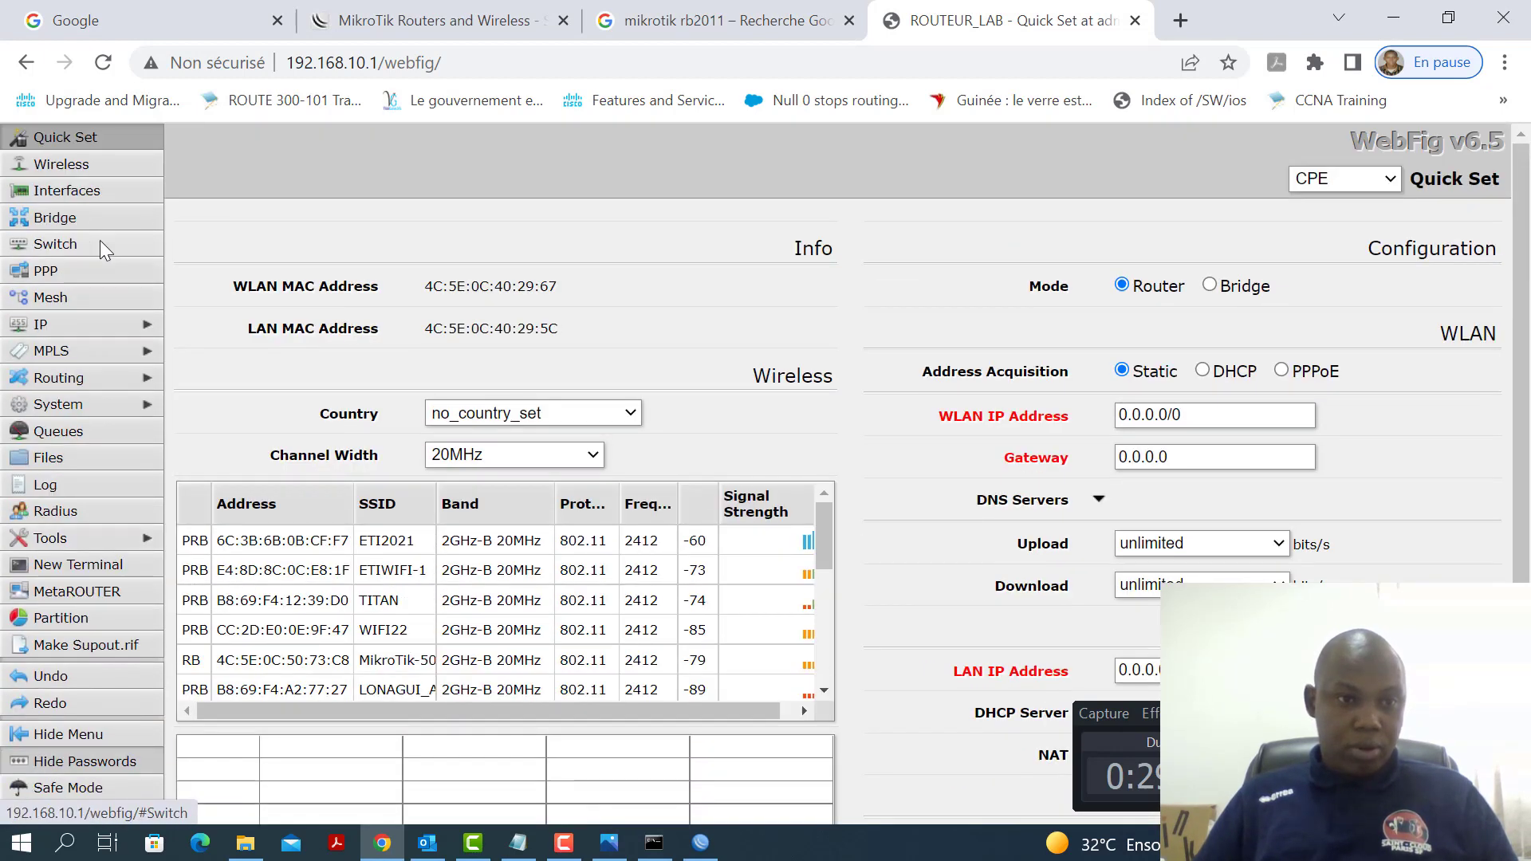
click(65, 223)
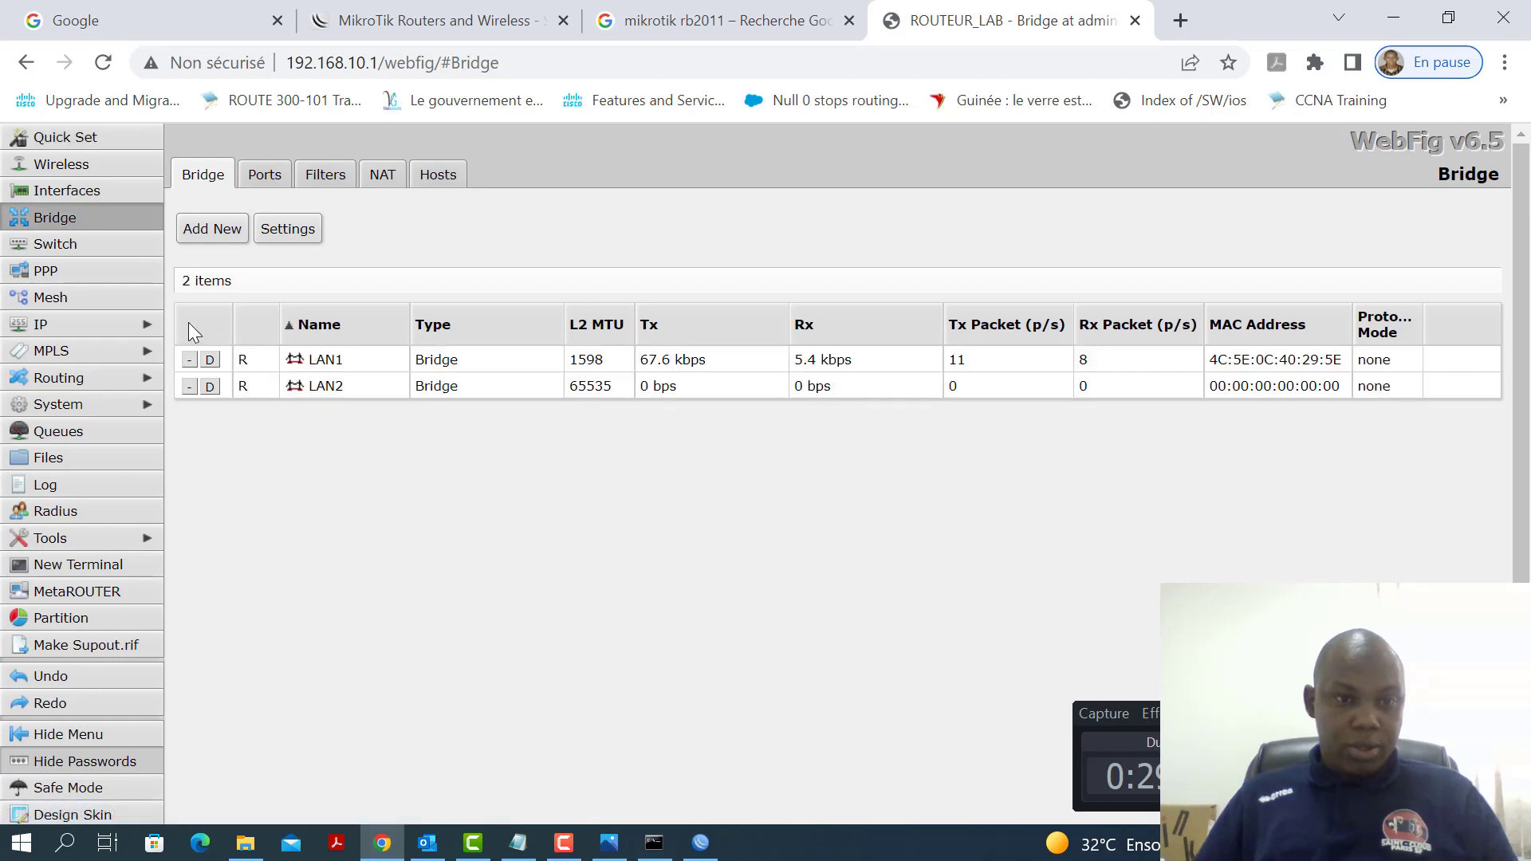
click(265, 176)
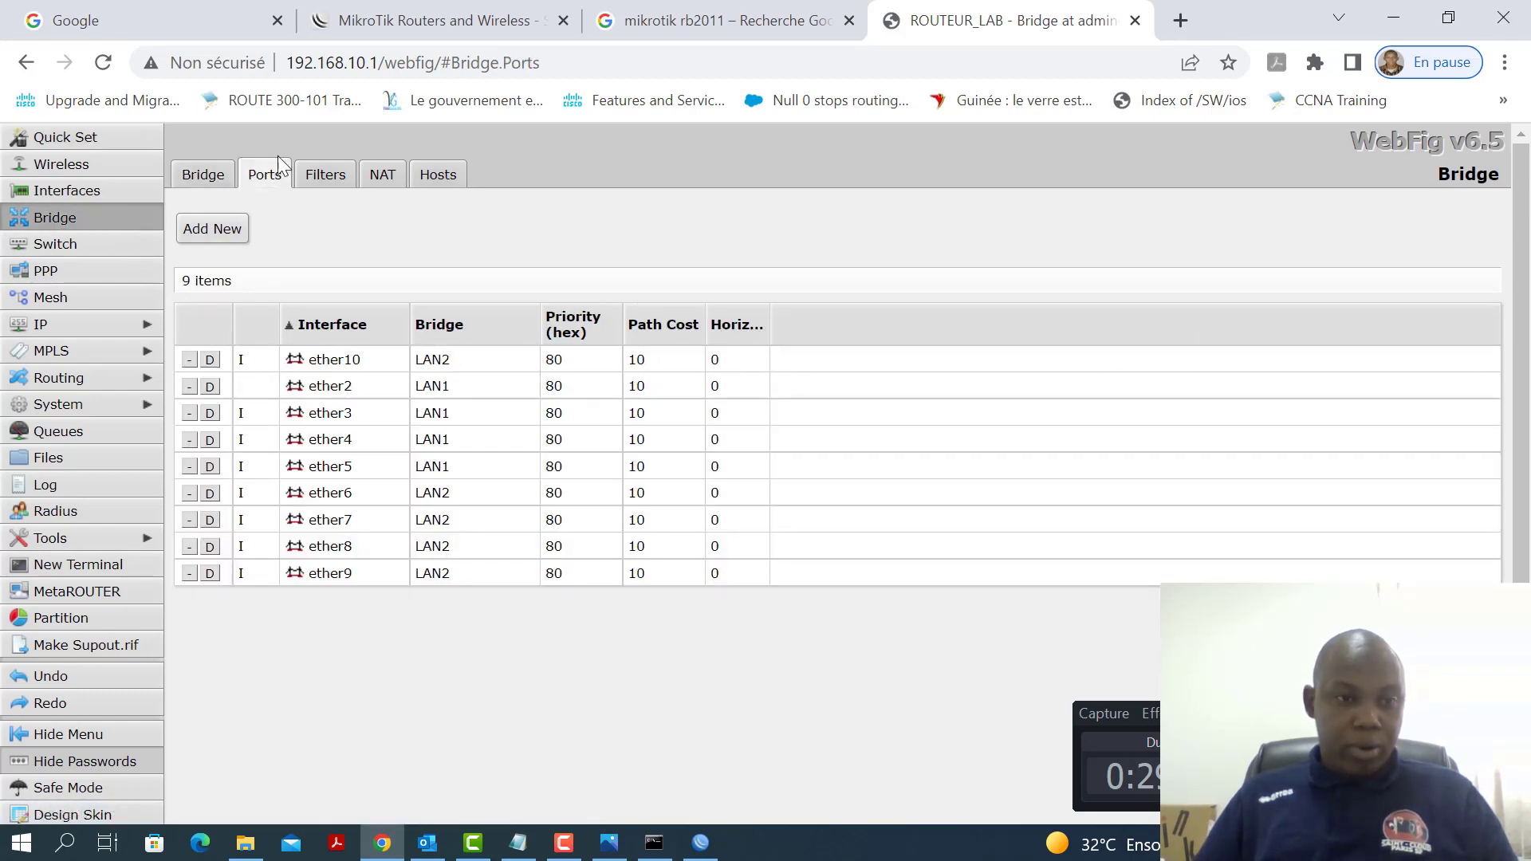
click(85, 322)
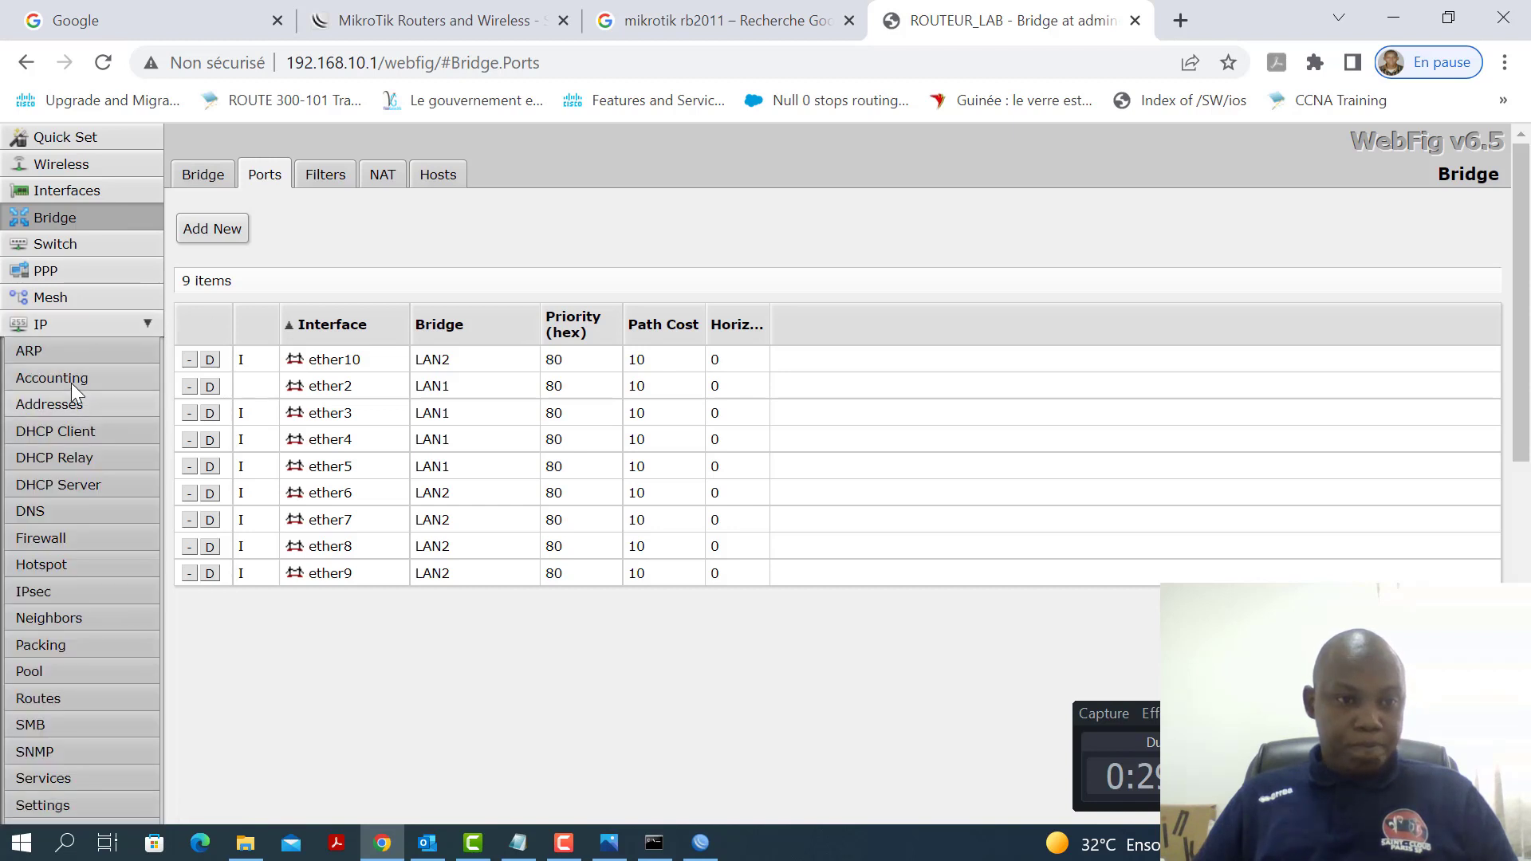
click(56, 487)
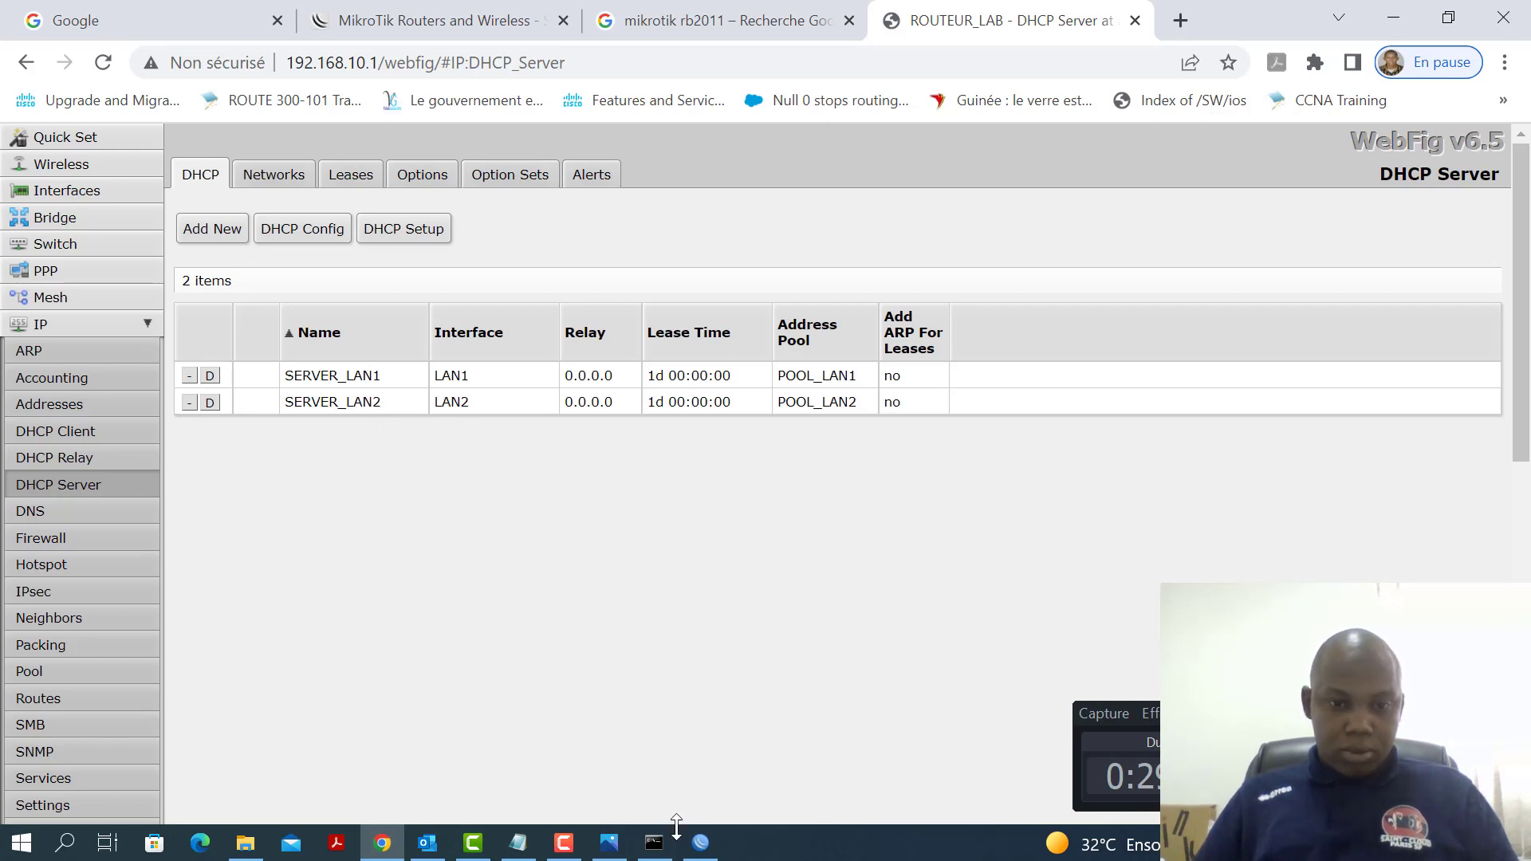
click(701, 843)
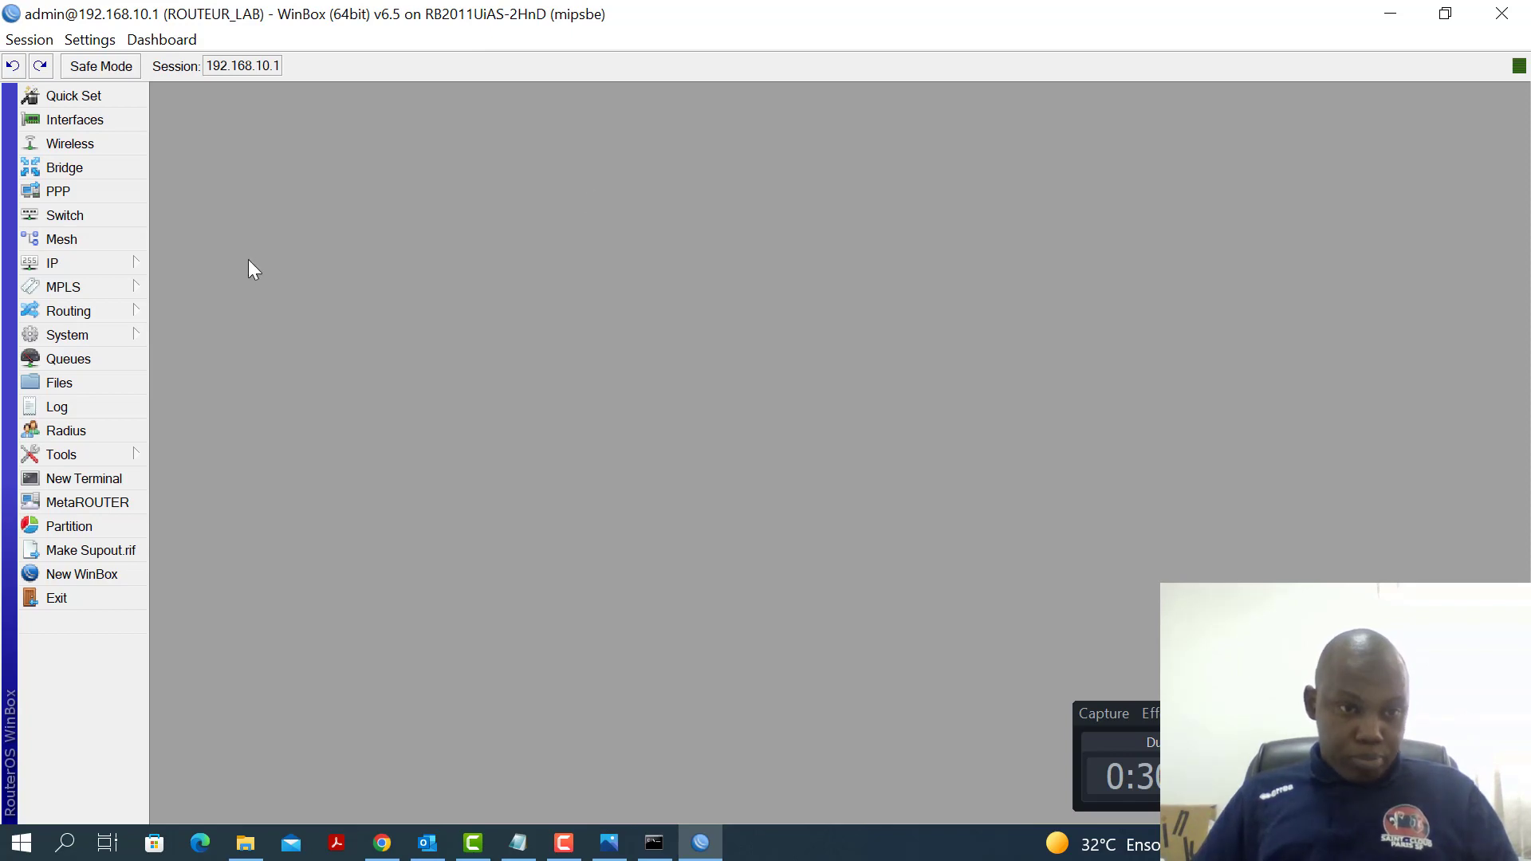
Open IP > Services and disable the telnet service on port 23
click(95, 333)
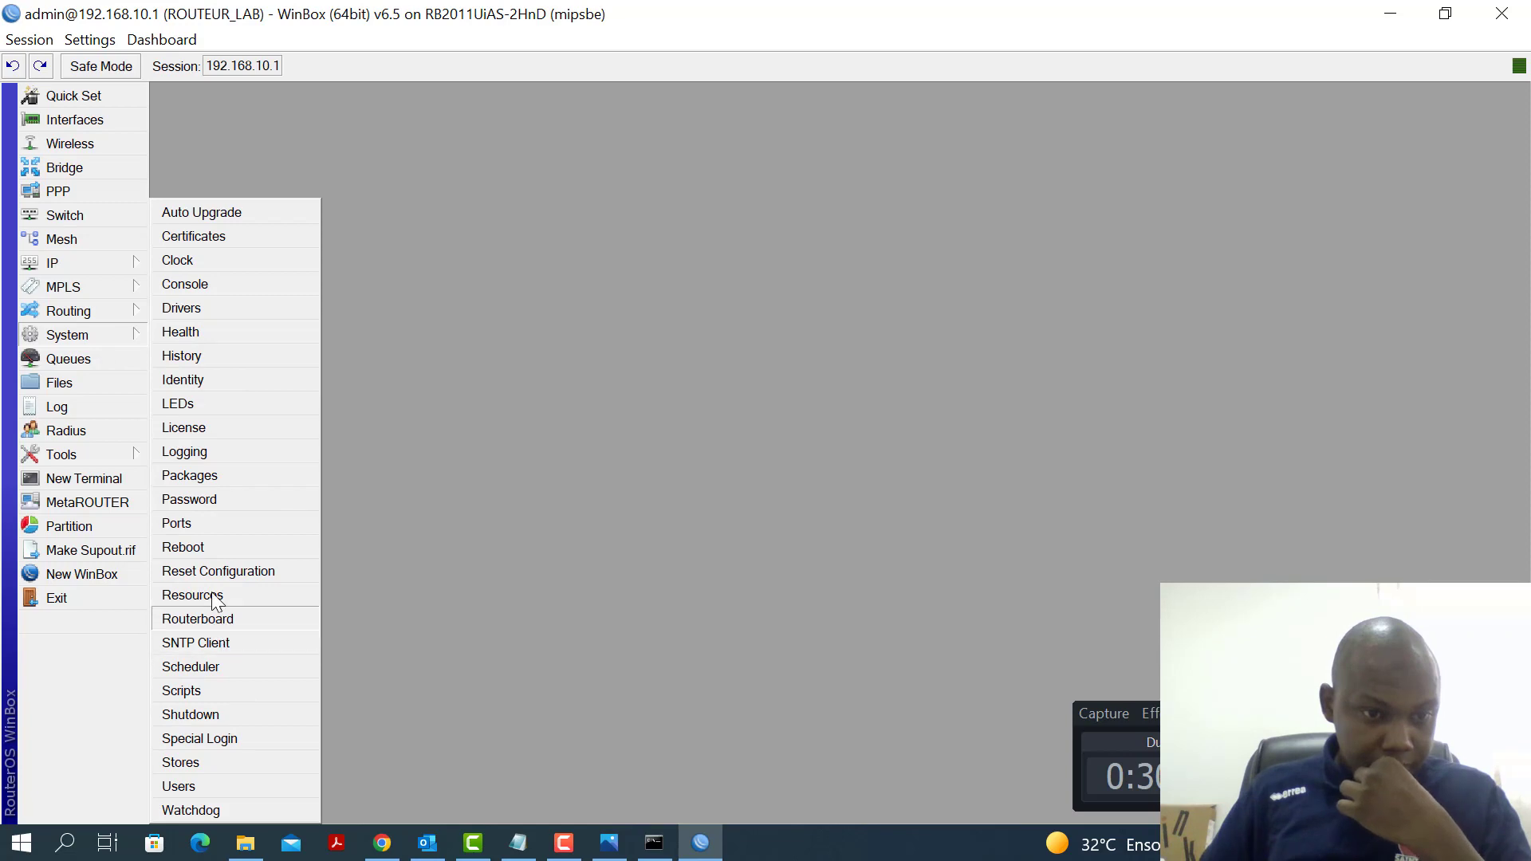
click(73, 260)
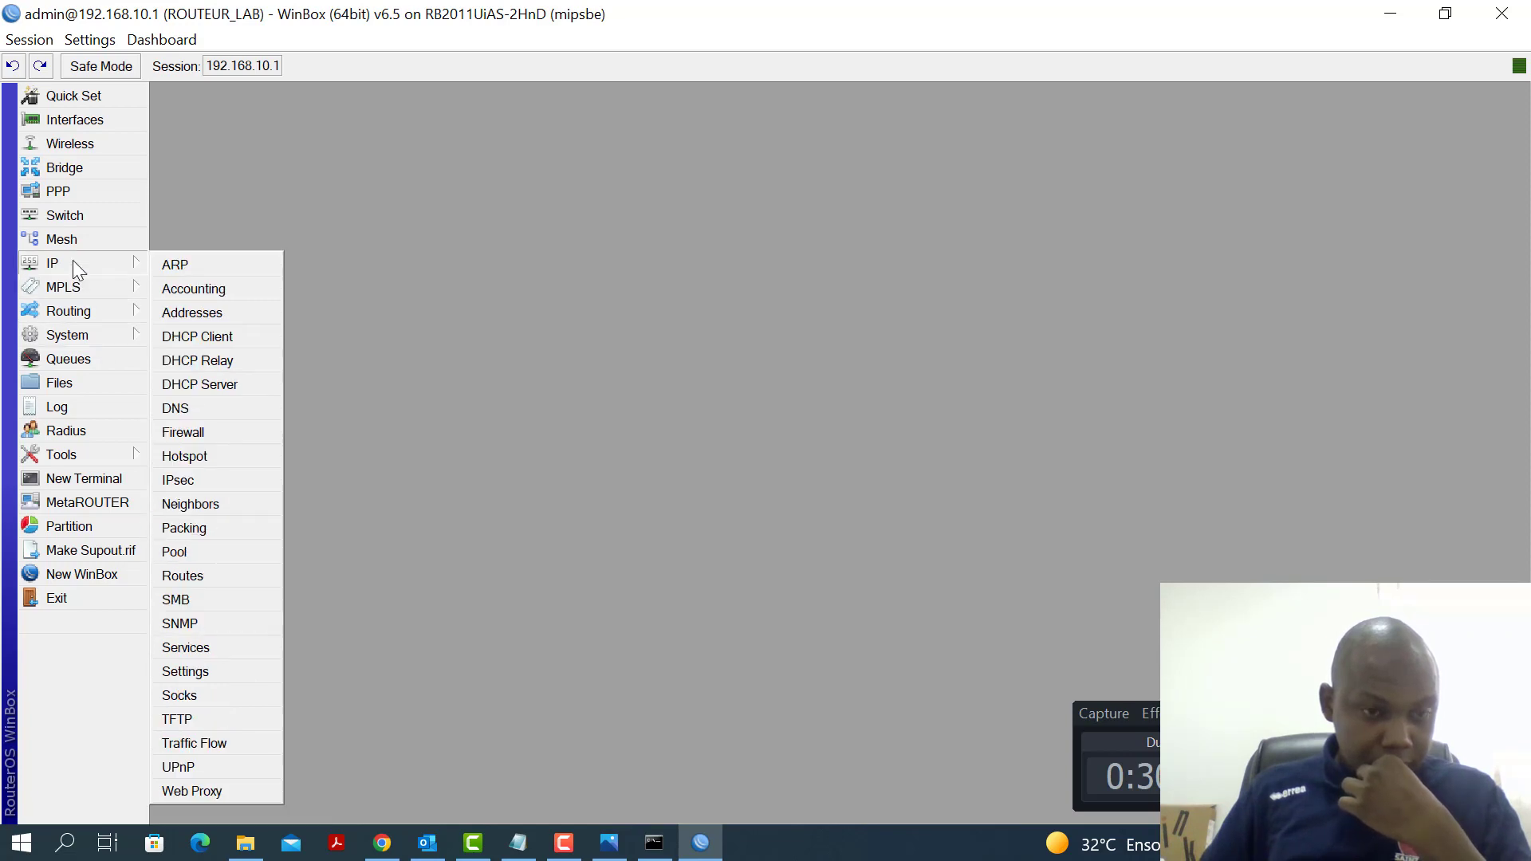
click(233, 649)
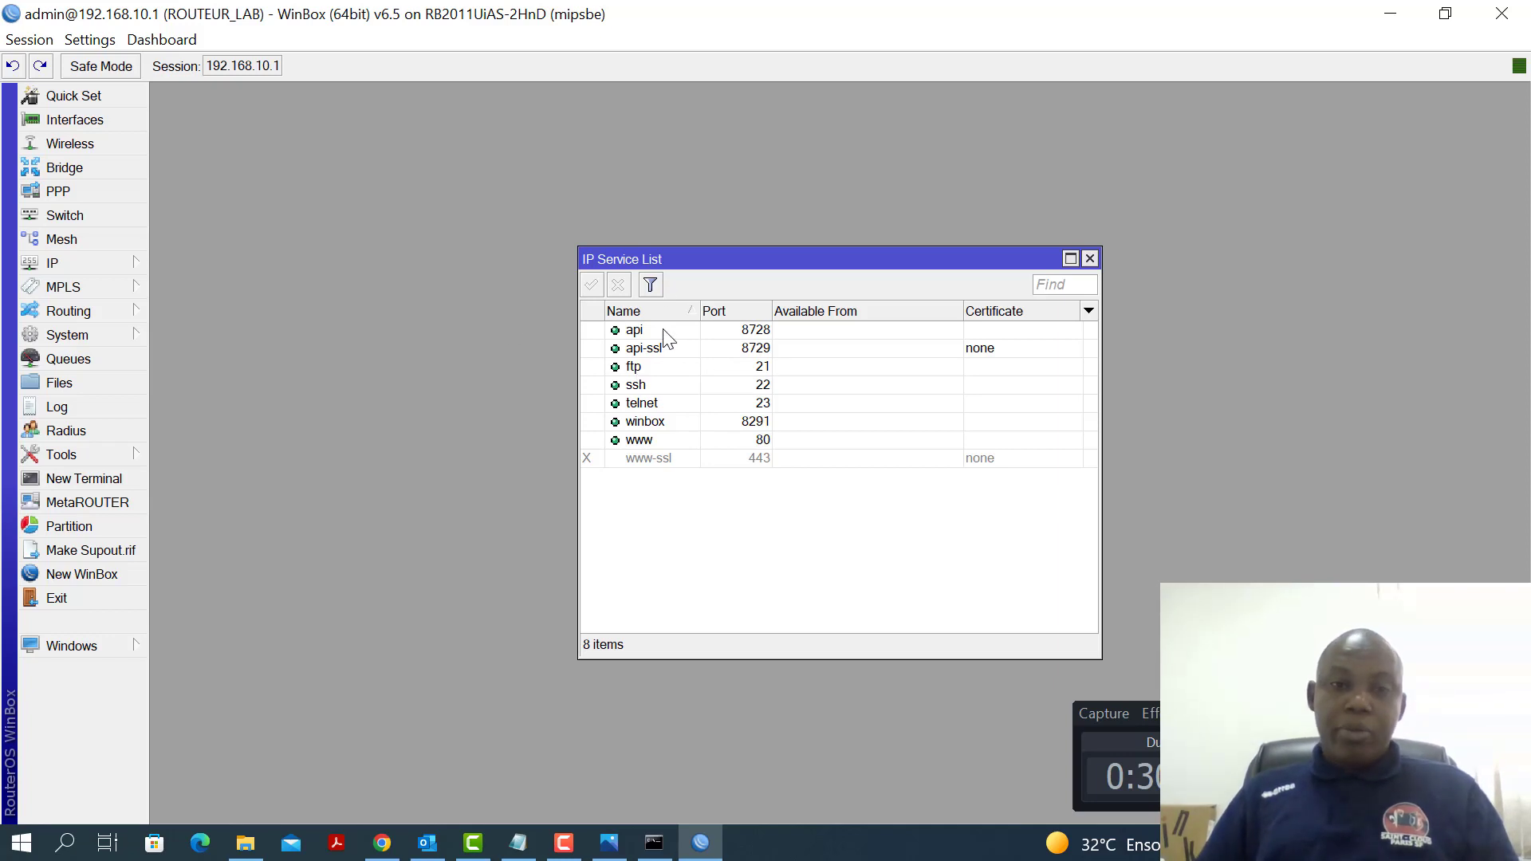
click(660, 407)
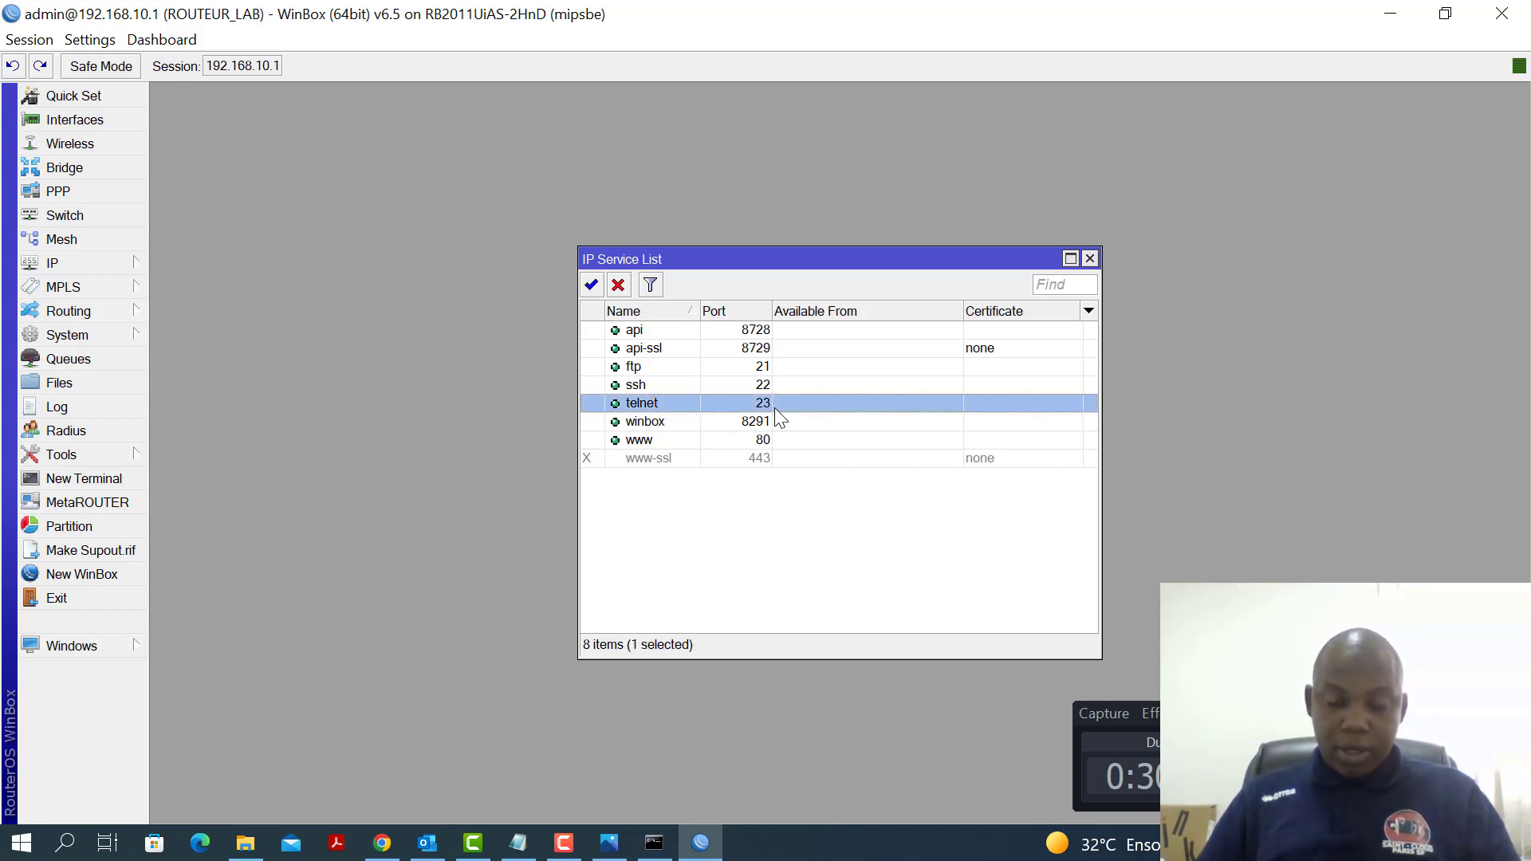
click(594, 285)
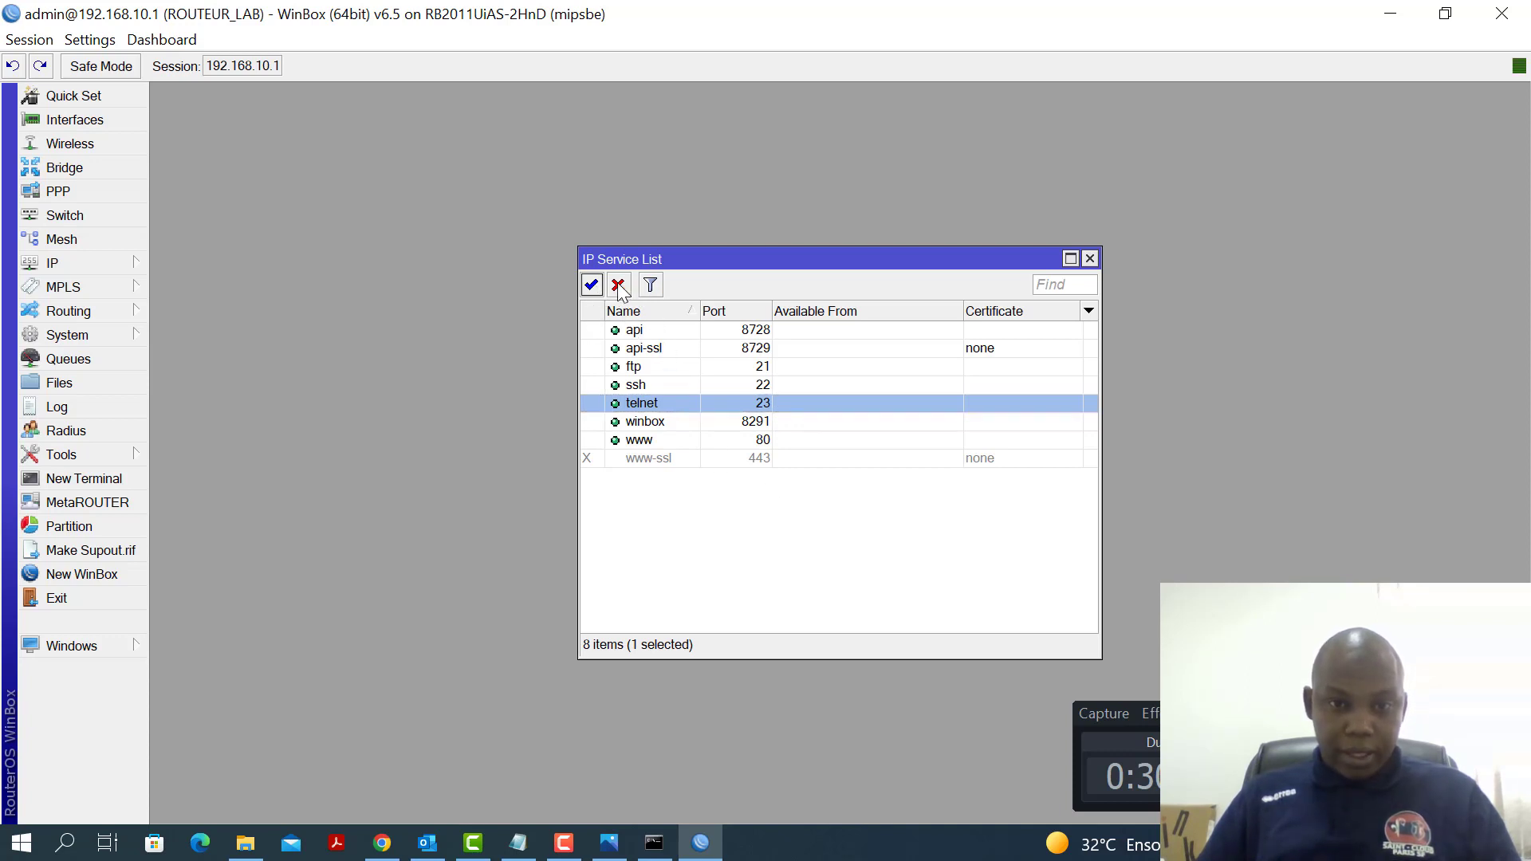
click(619, 287)
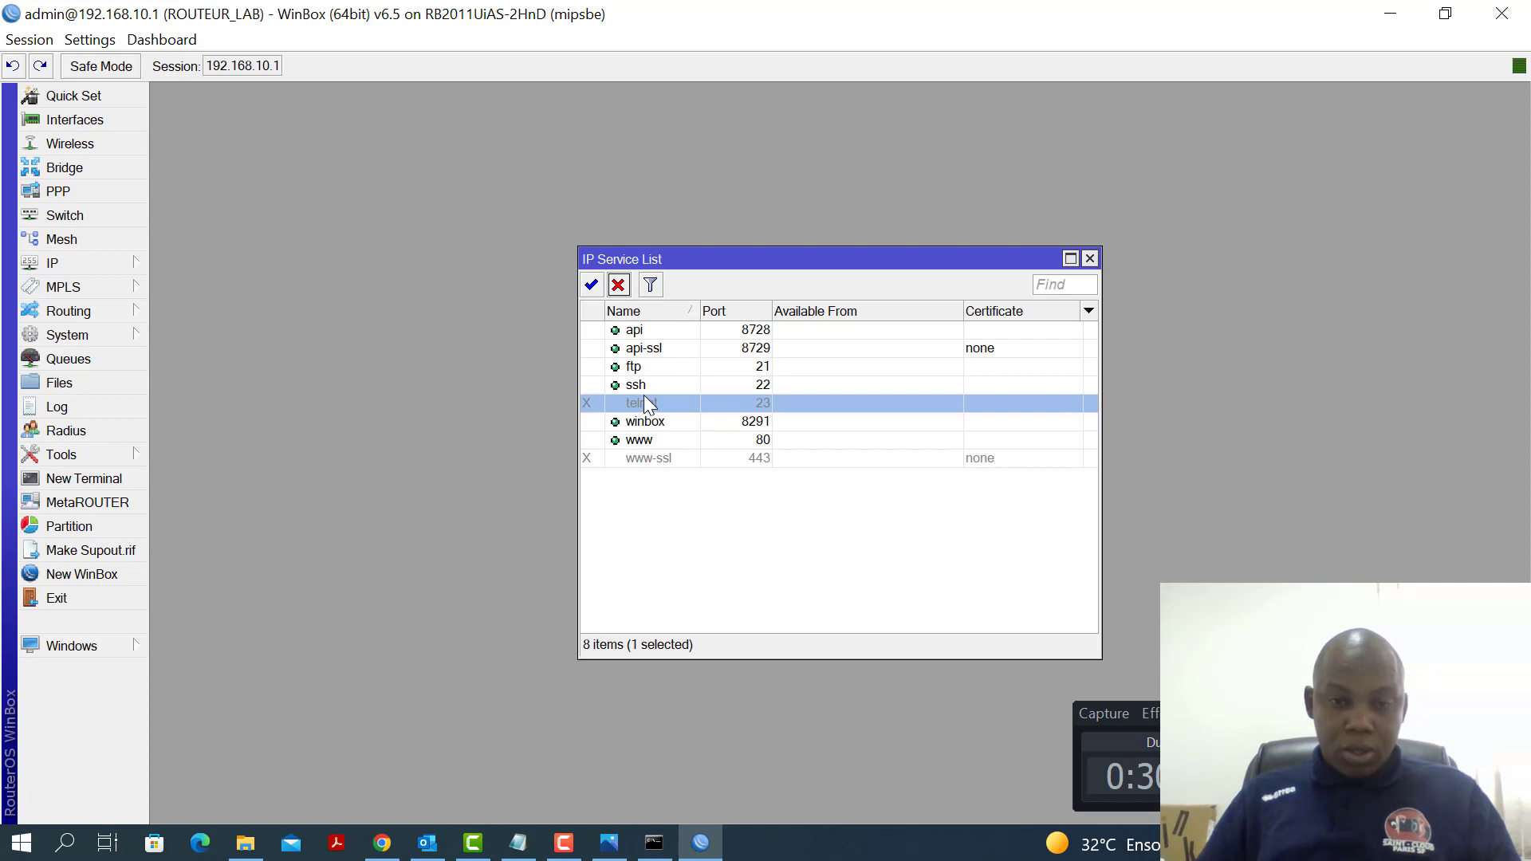
click(672, 386)
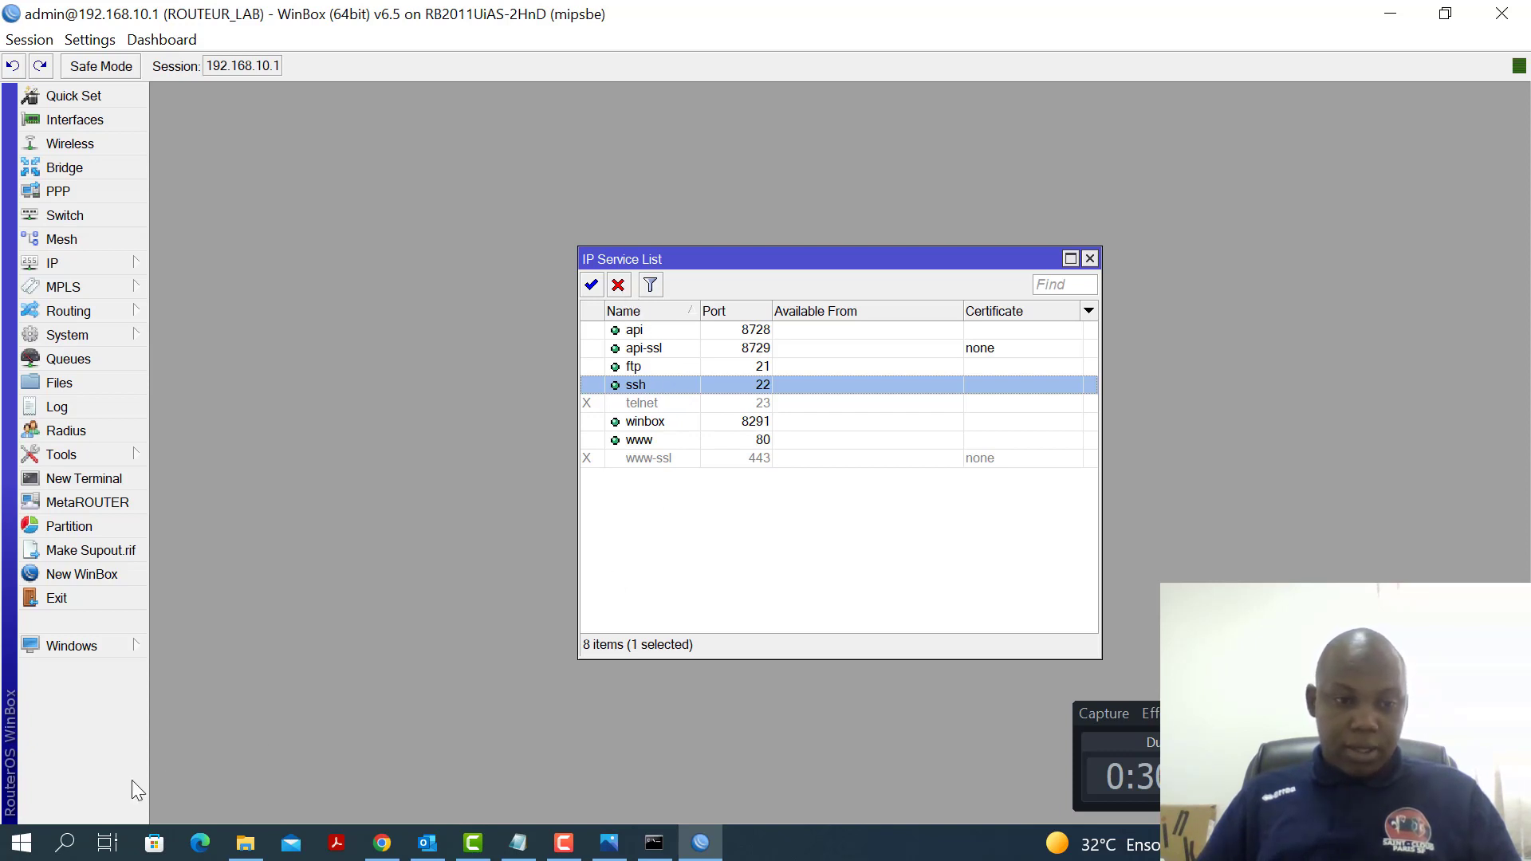
Launch PuTTY and connect by SSH to 192.168.10.1 port 22, accepting the router's host key
click(64, 838)
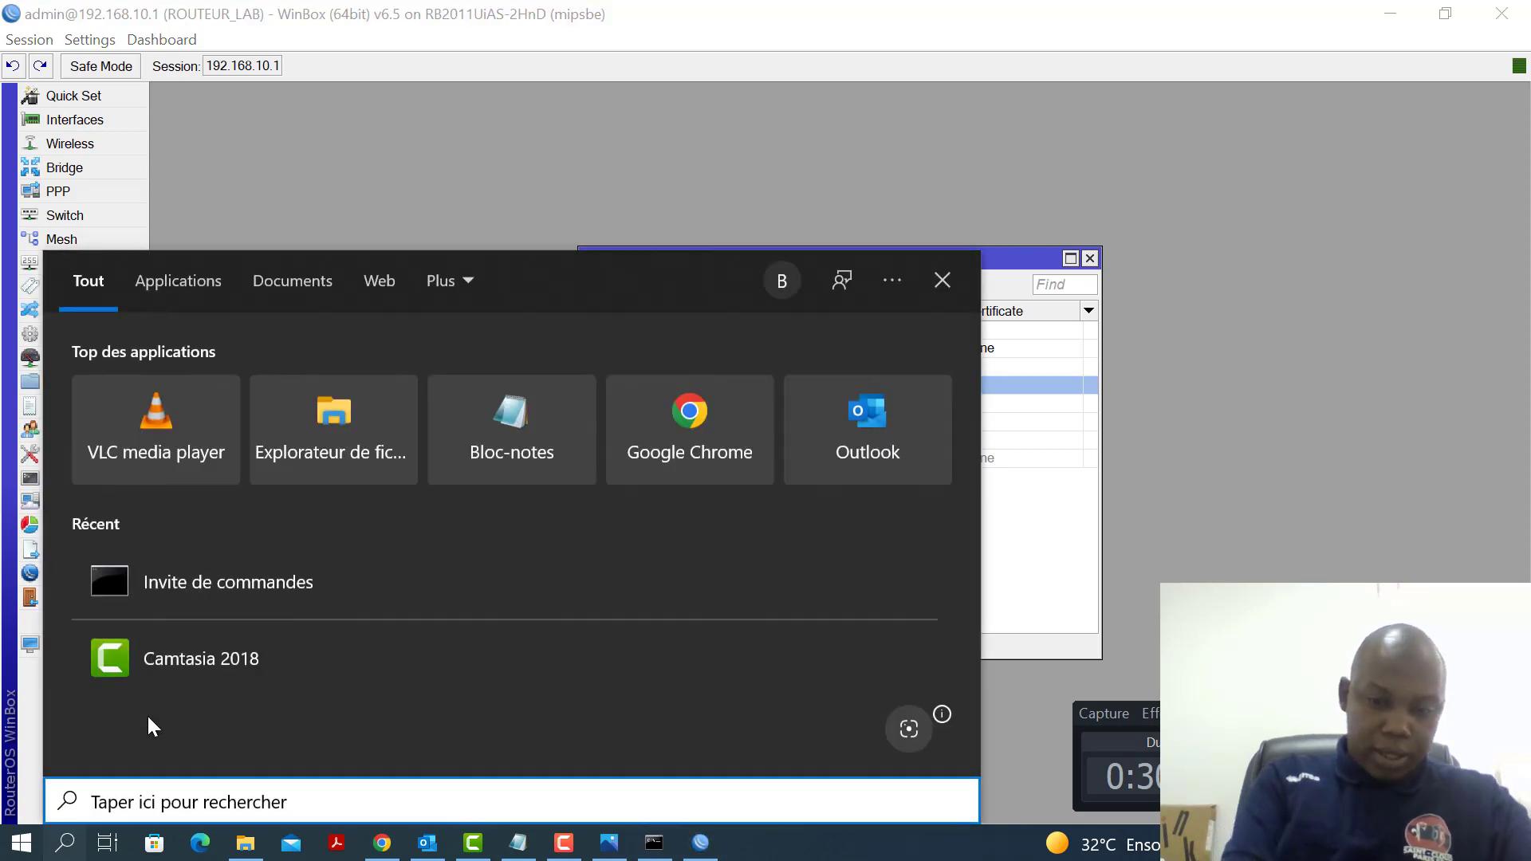
text(PUTTY)
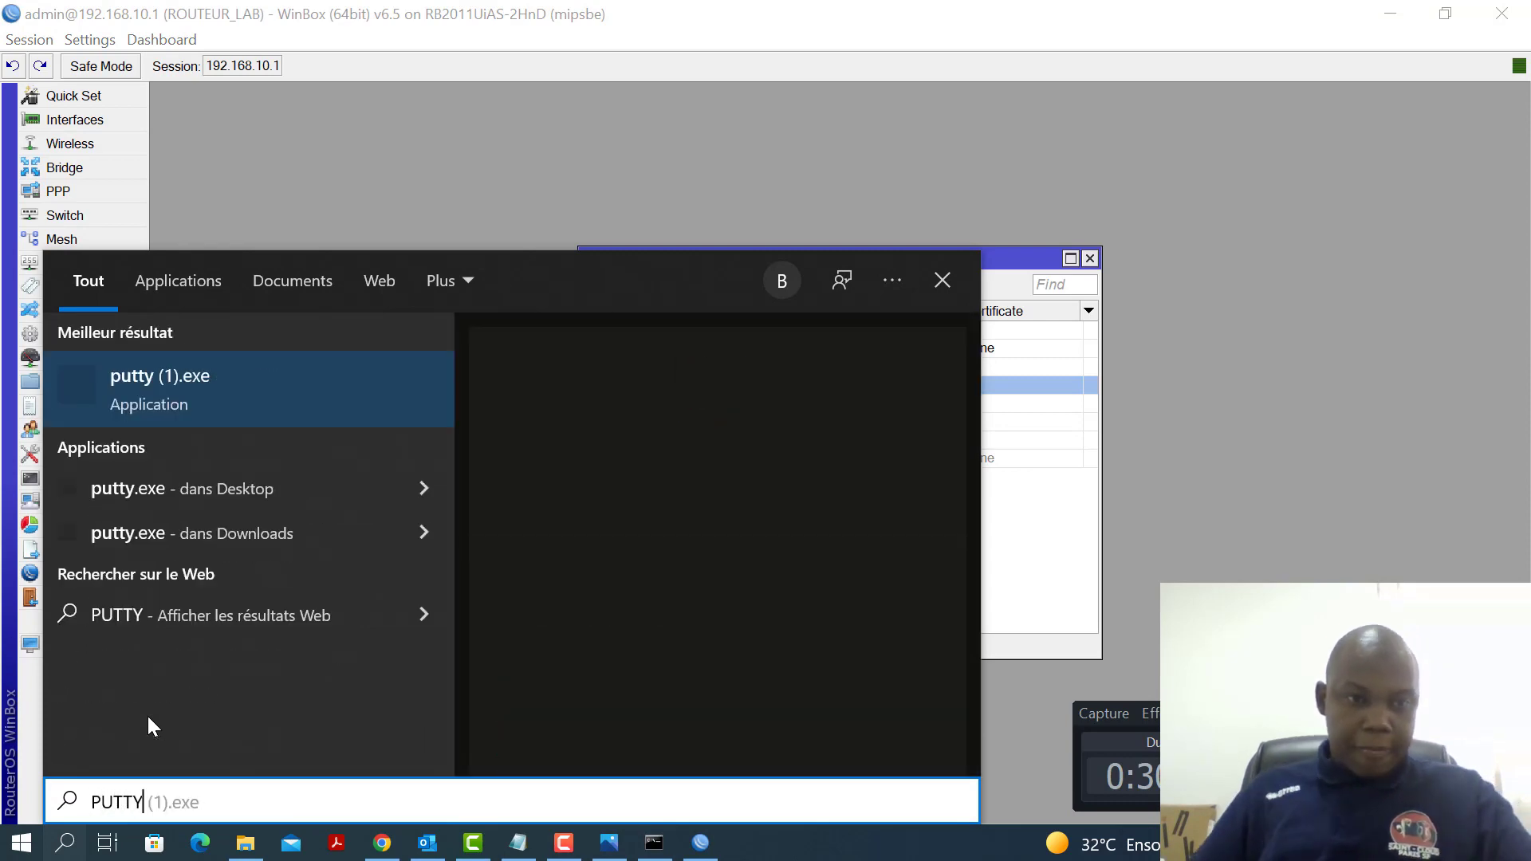
click(184, 396)
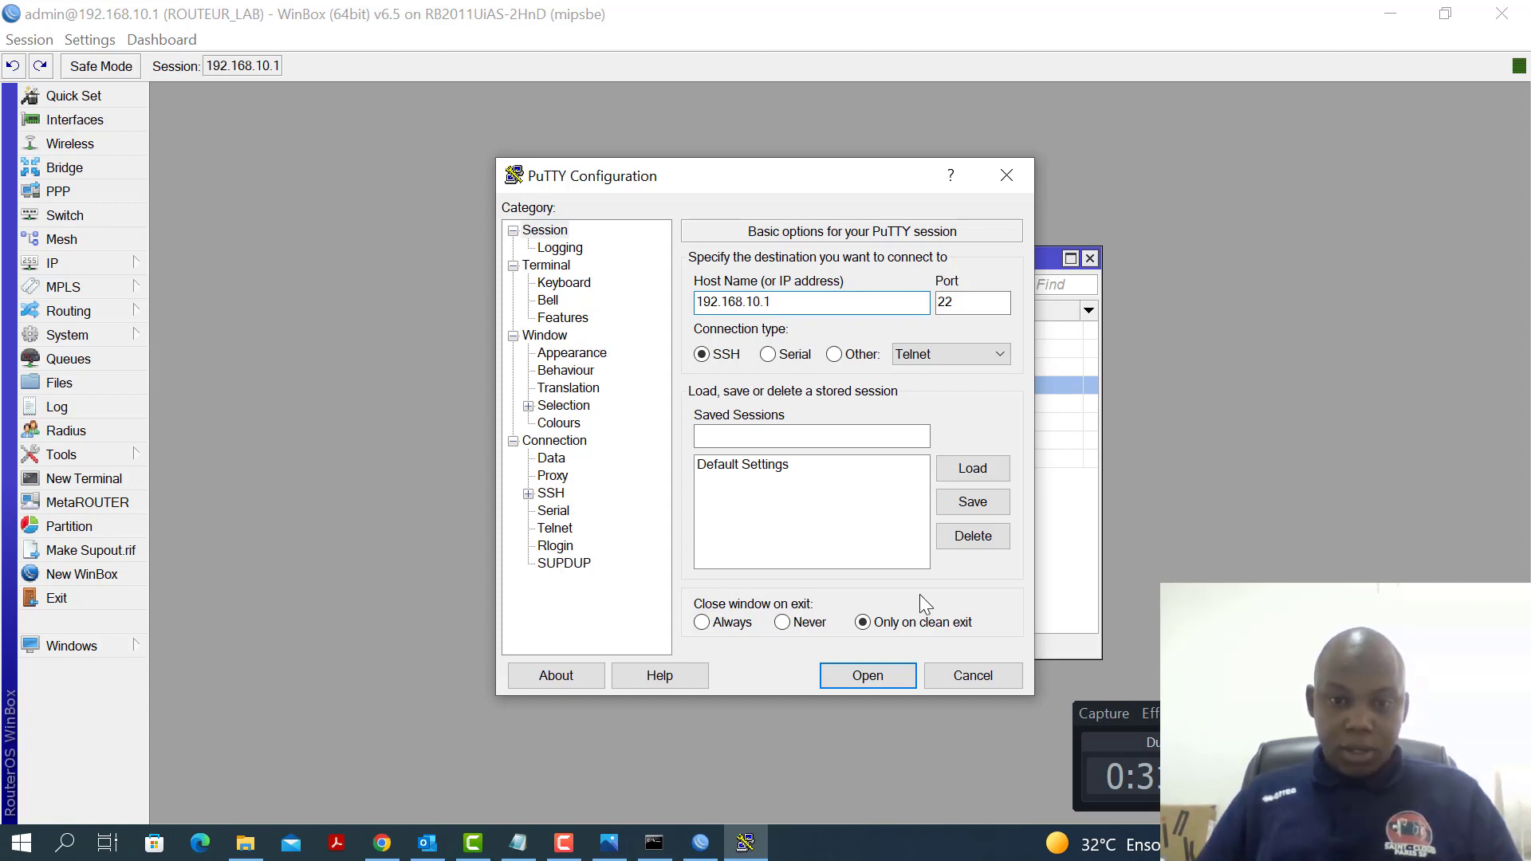
click(880, 681)
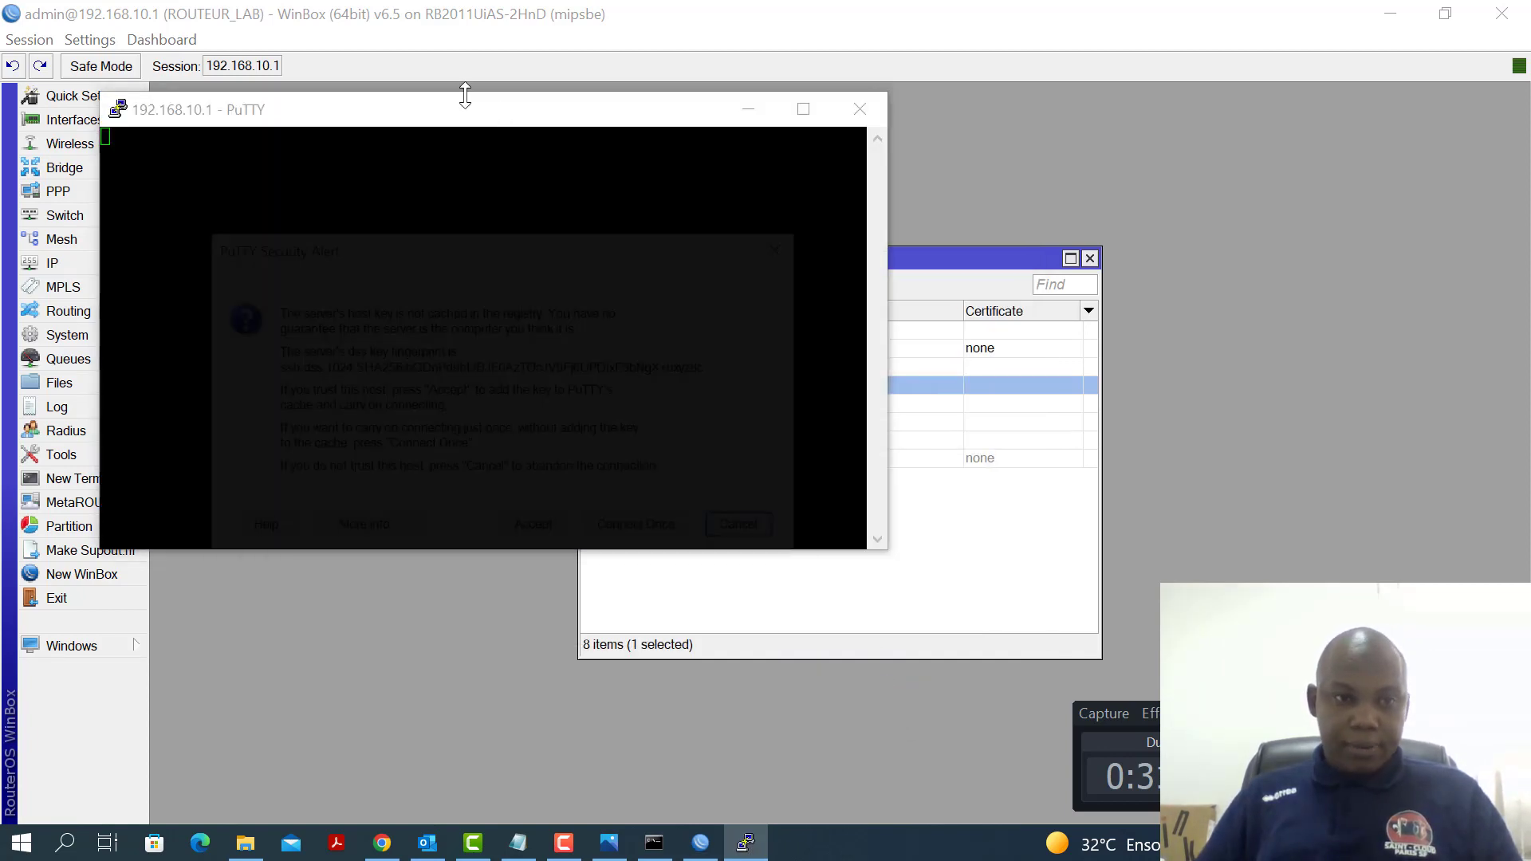
click(515, 541)
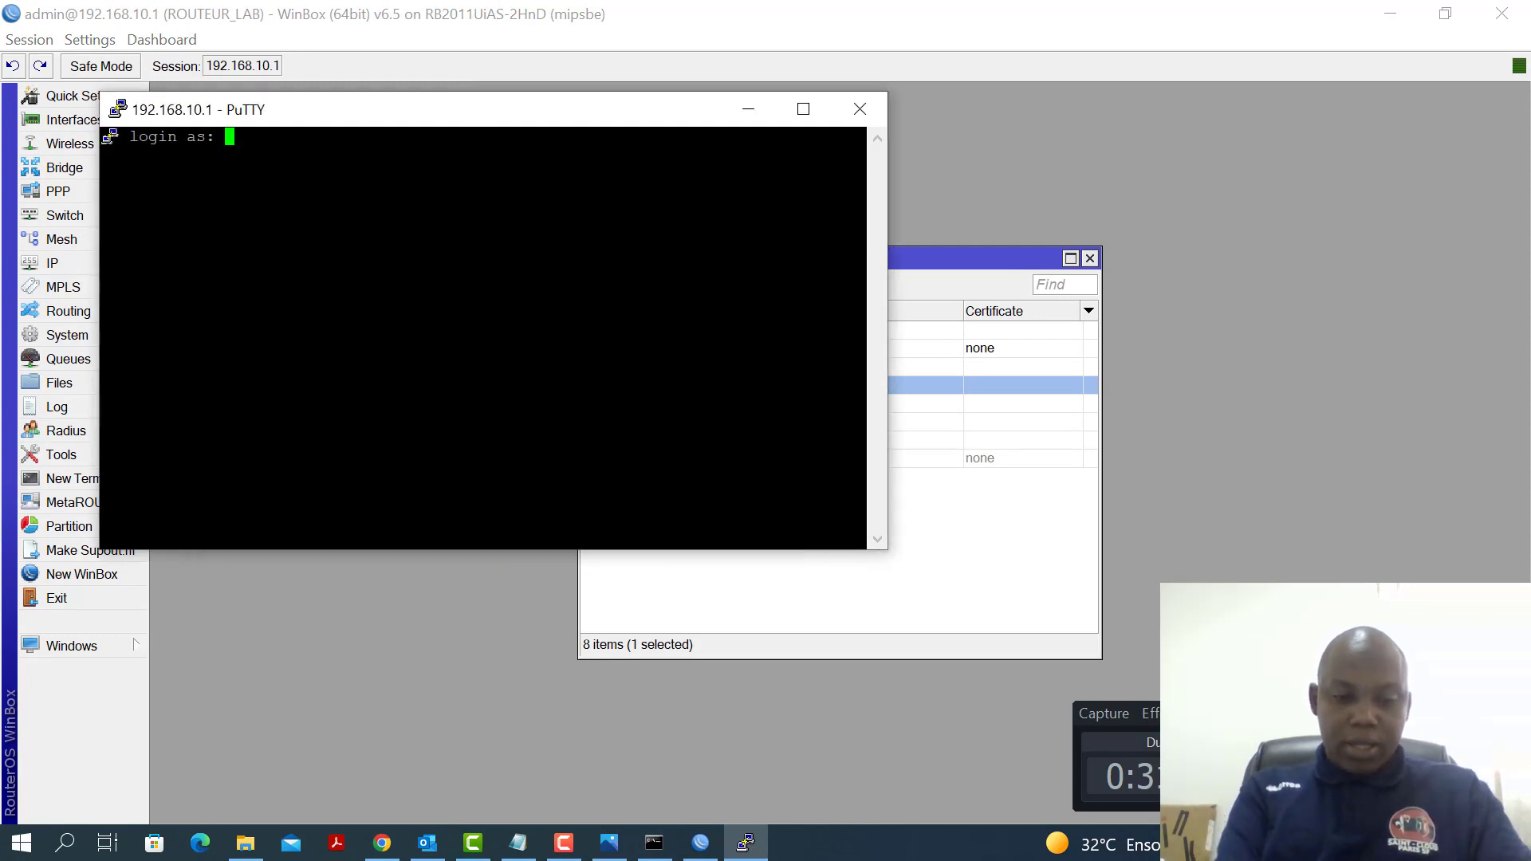
Log in to ROUTEUR_LAB as admin and bring up the RouterOS command prompt
text(admin)
key(Return)
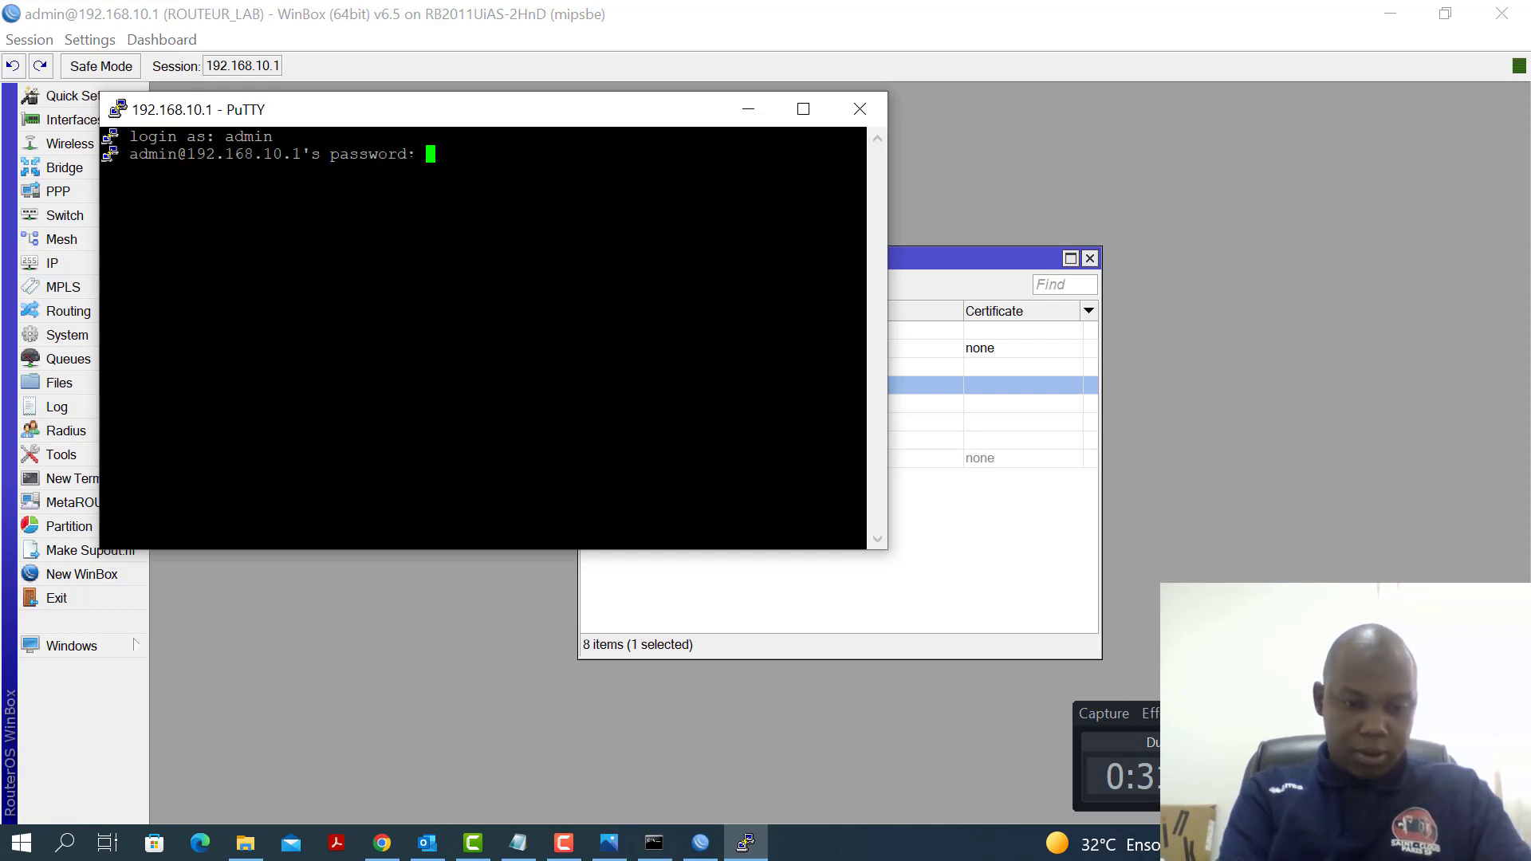
key(Return)
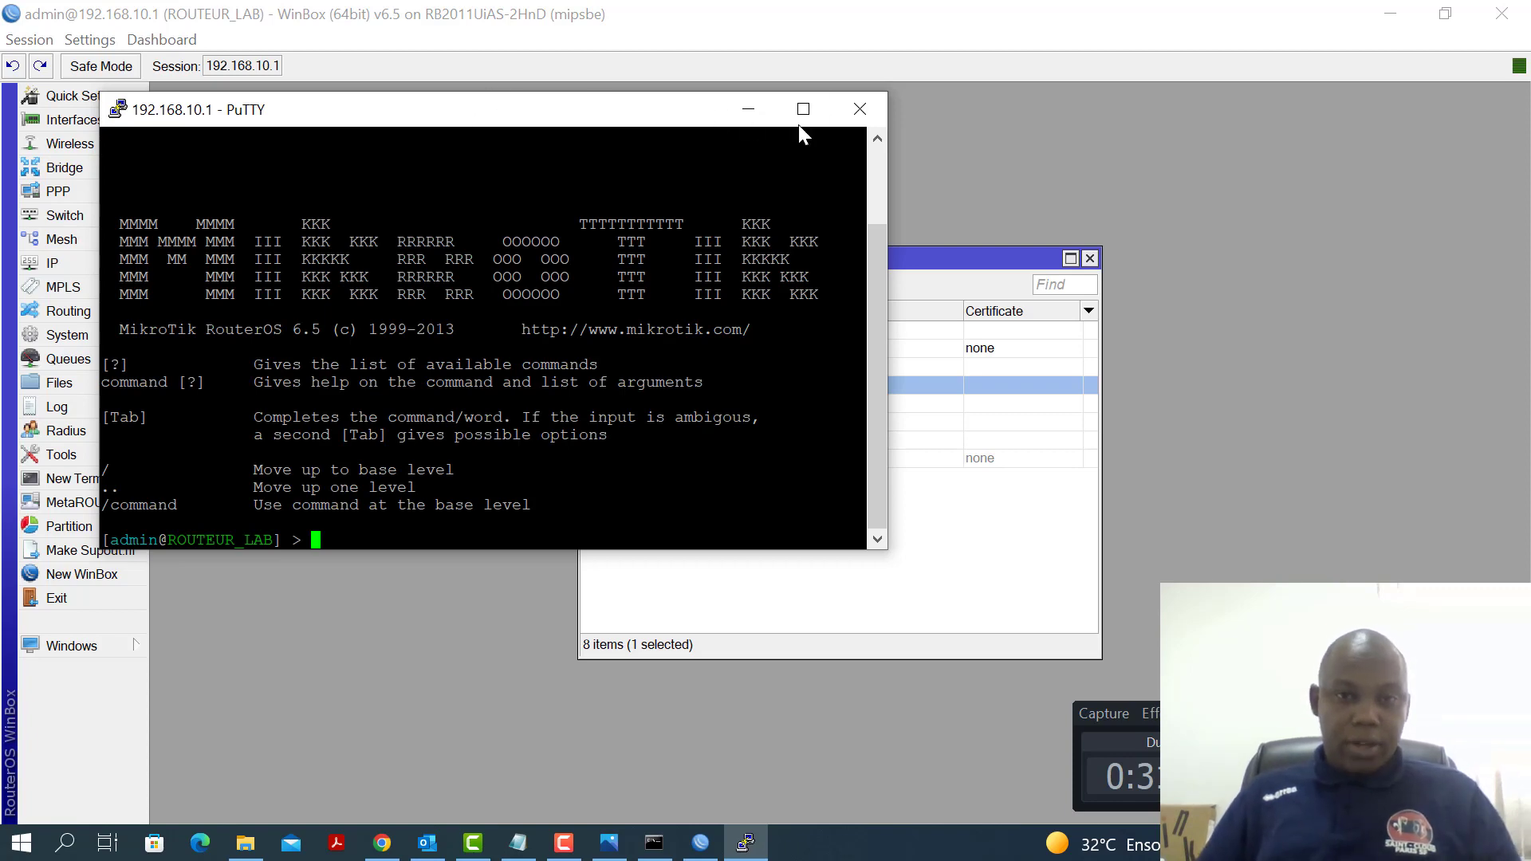
click(803, 109)
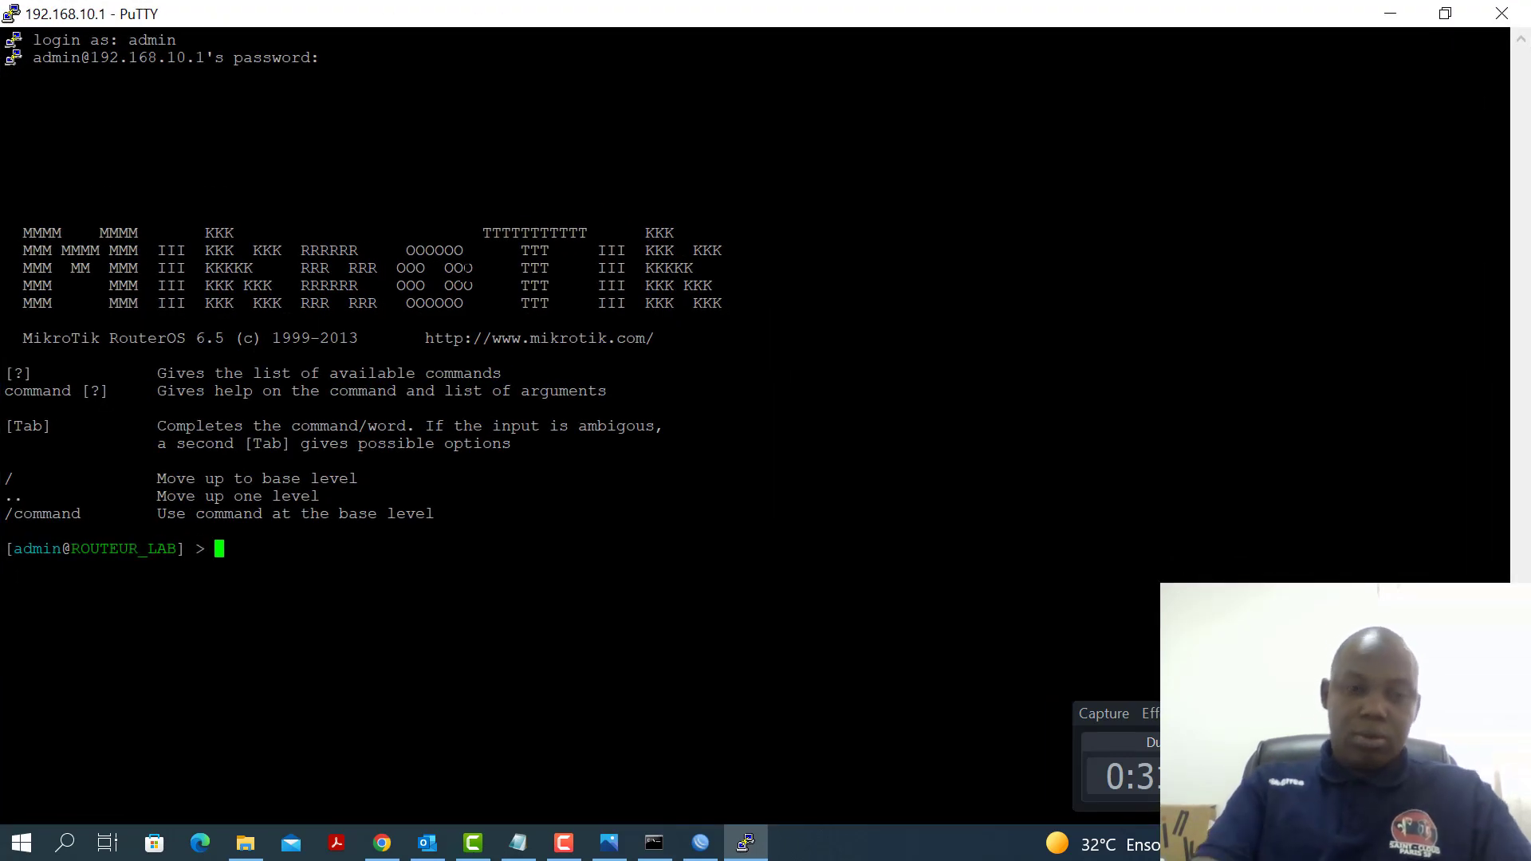
key(Return)
key(Return)
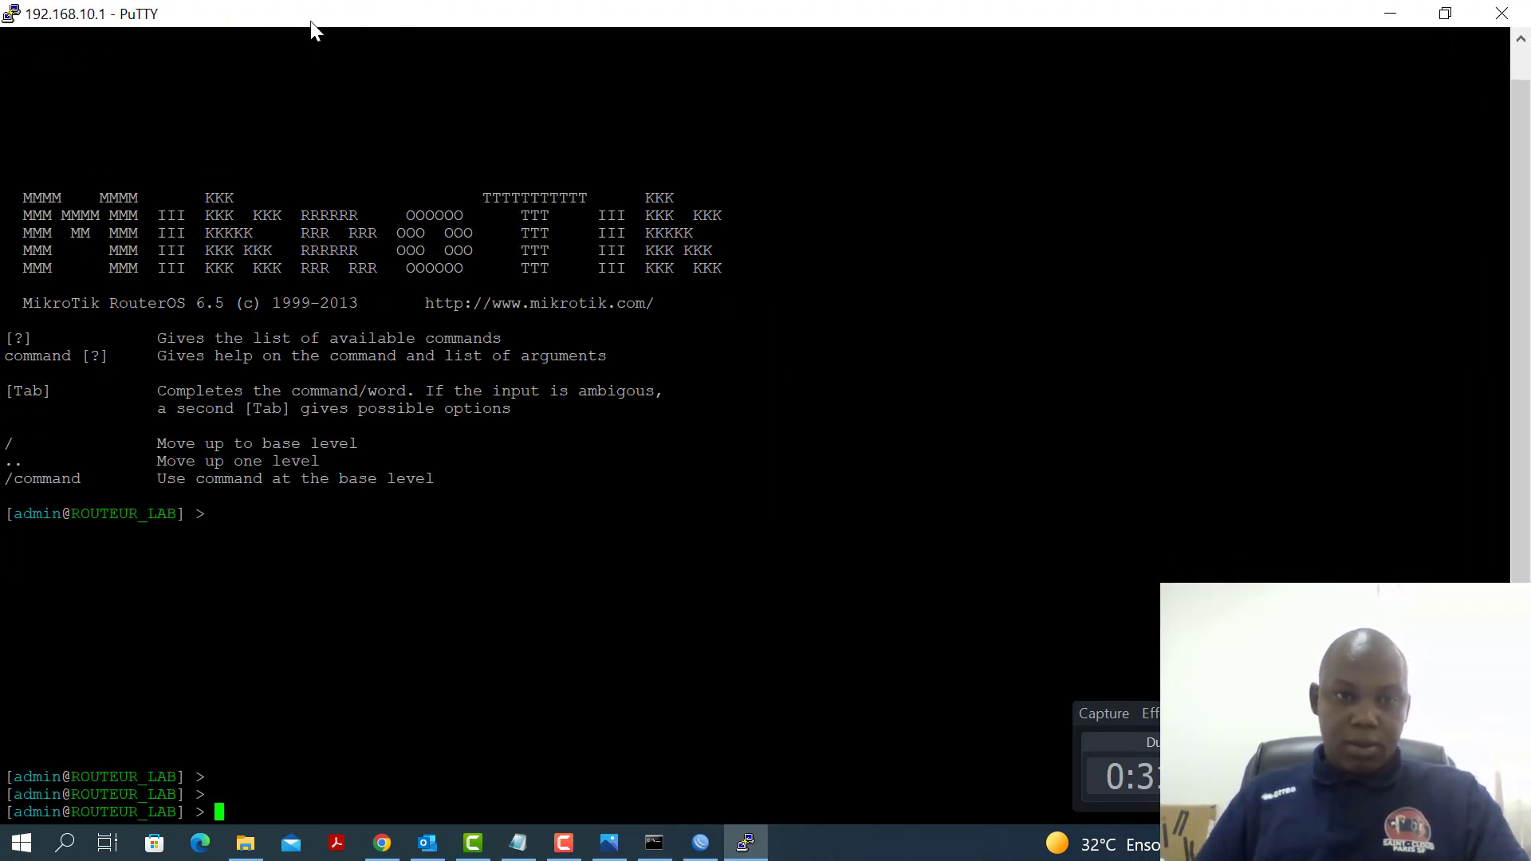
double_click(325, 24)
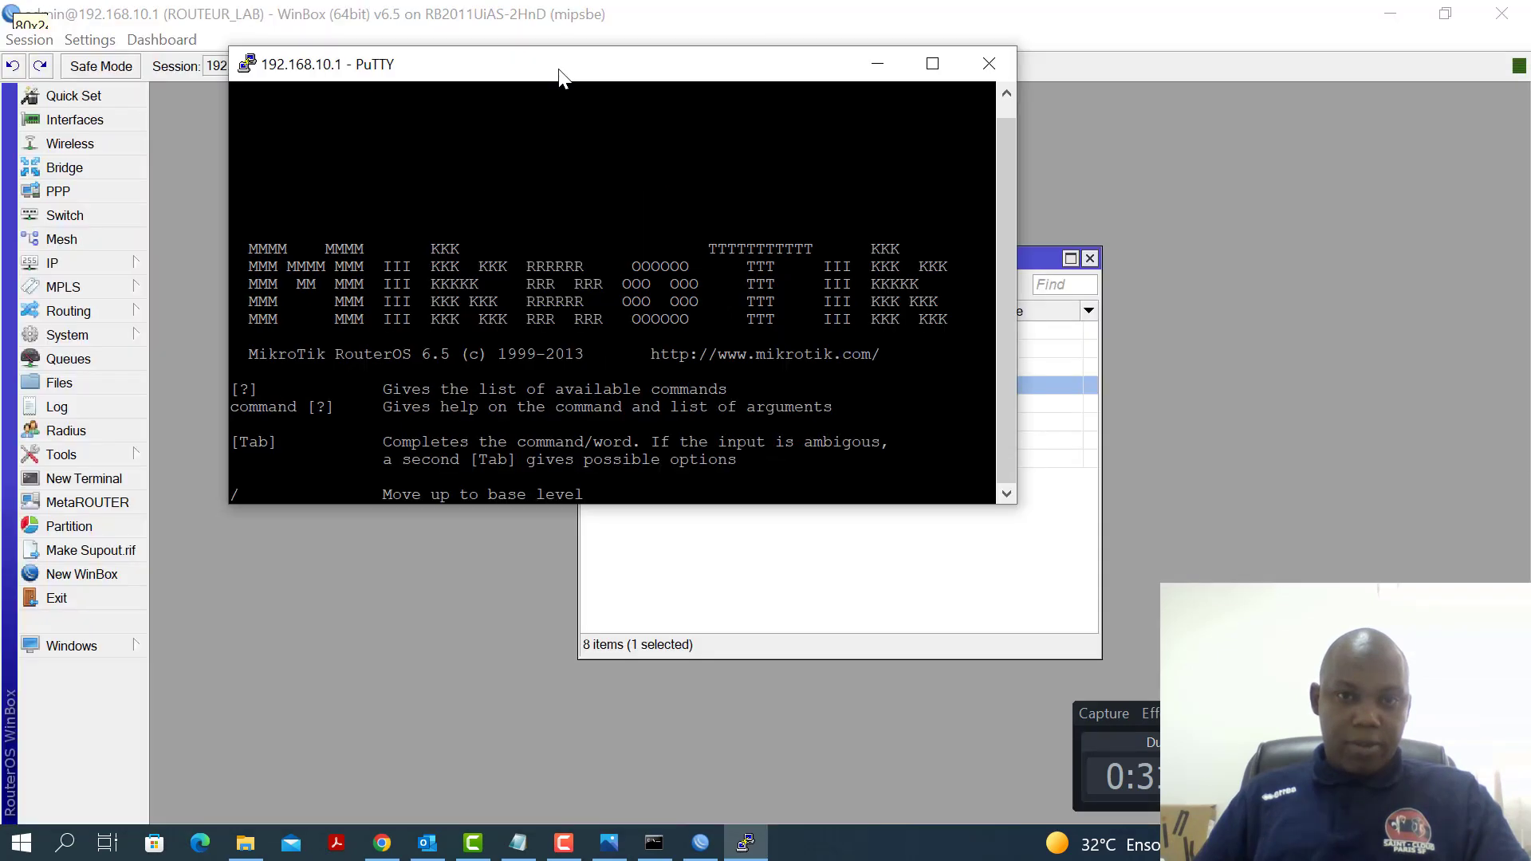
Open a WinBox router terminal, move it left, and close the PuTTY session
click(77, 483)
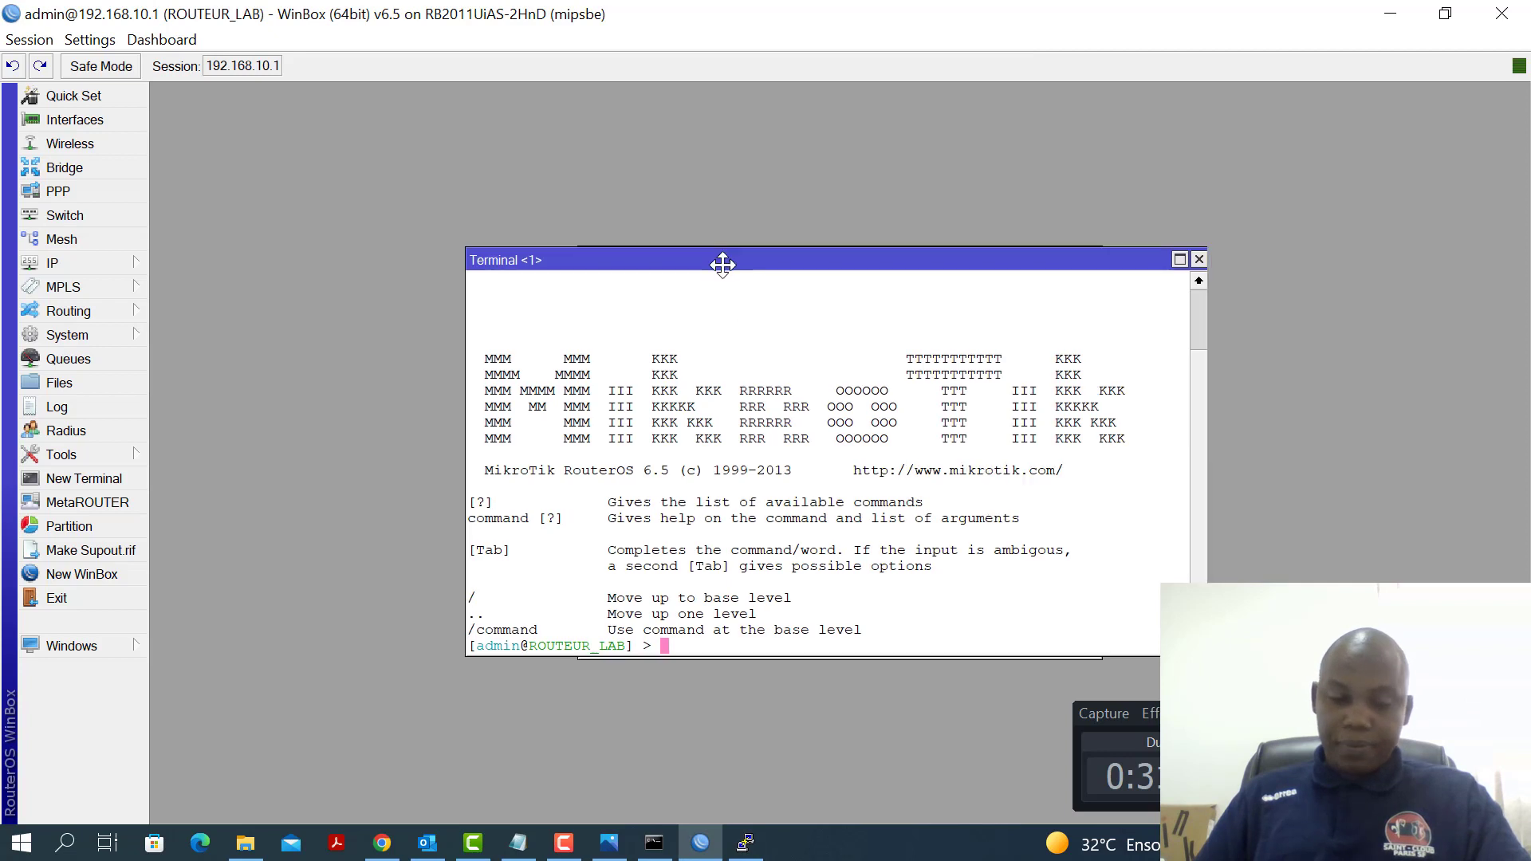
drag(722, 263, 606, 263)
click(746, 843)
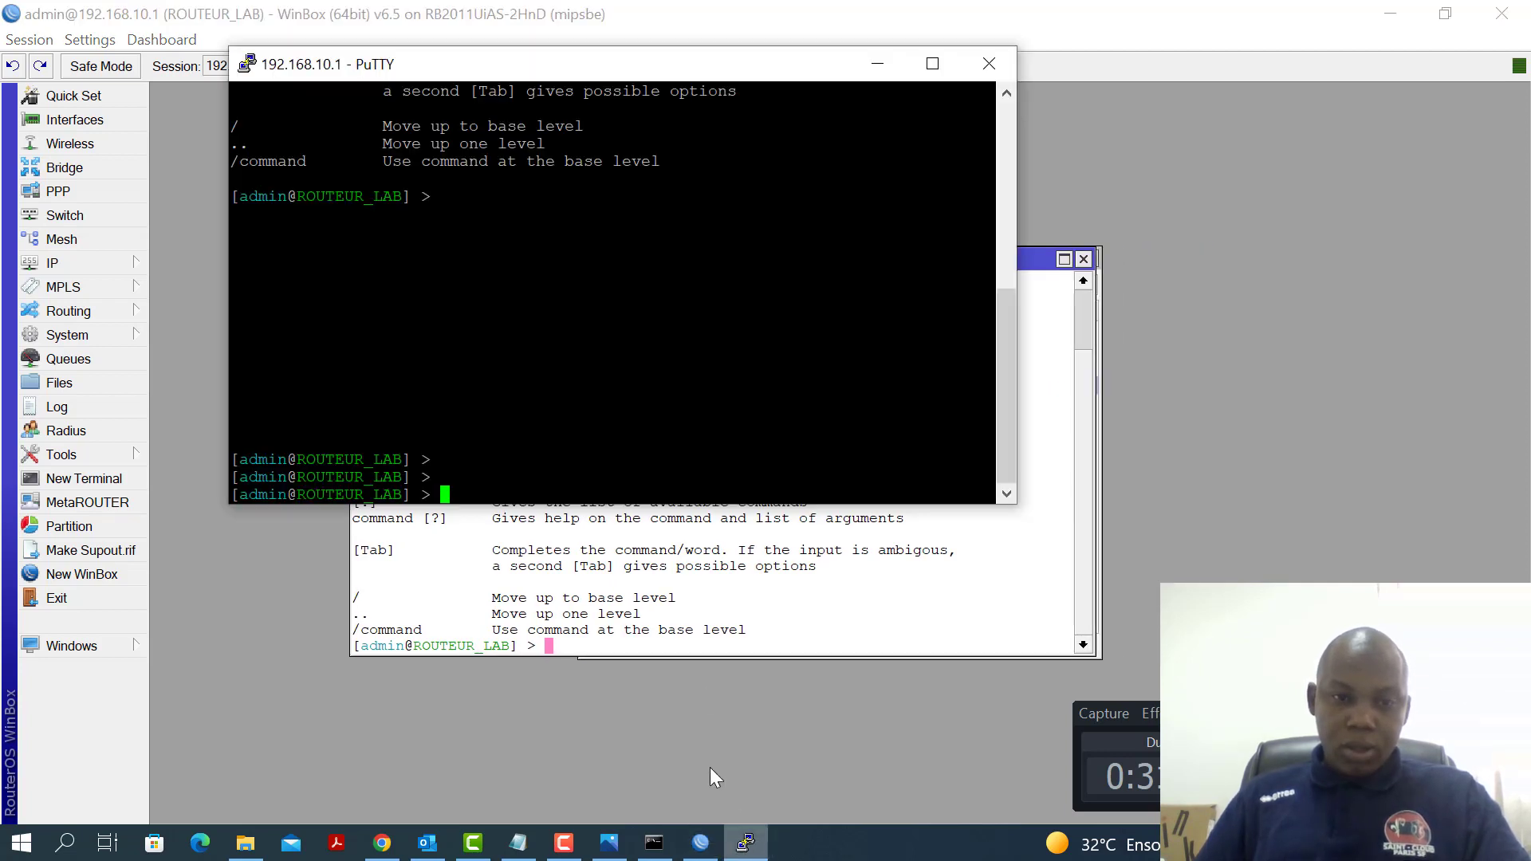
click(990, 64)
click(776, 510)
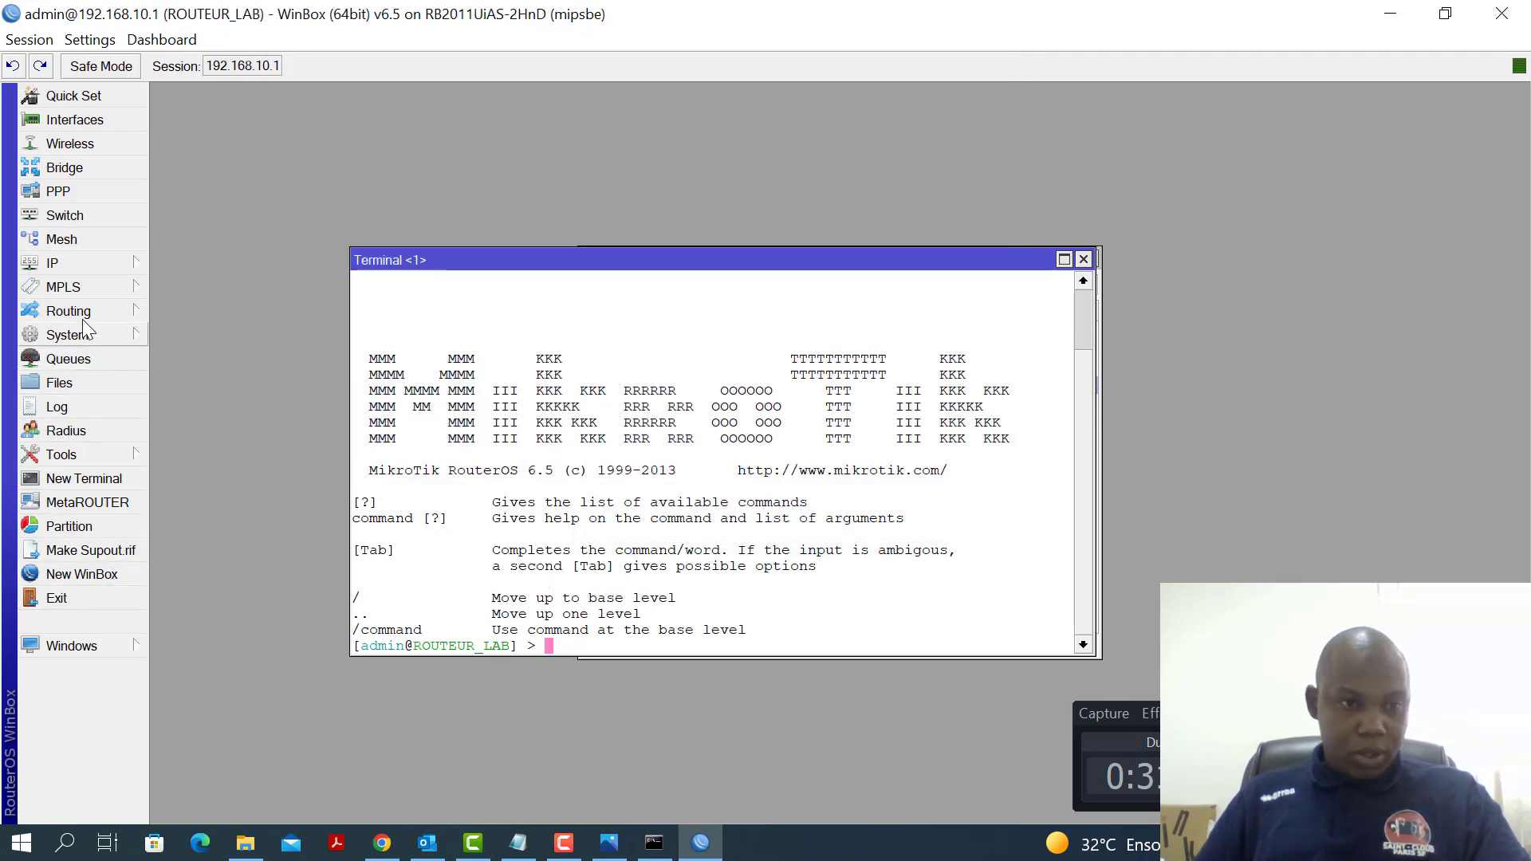
click(84, 262)
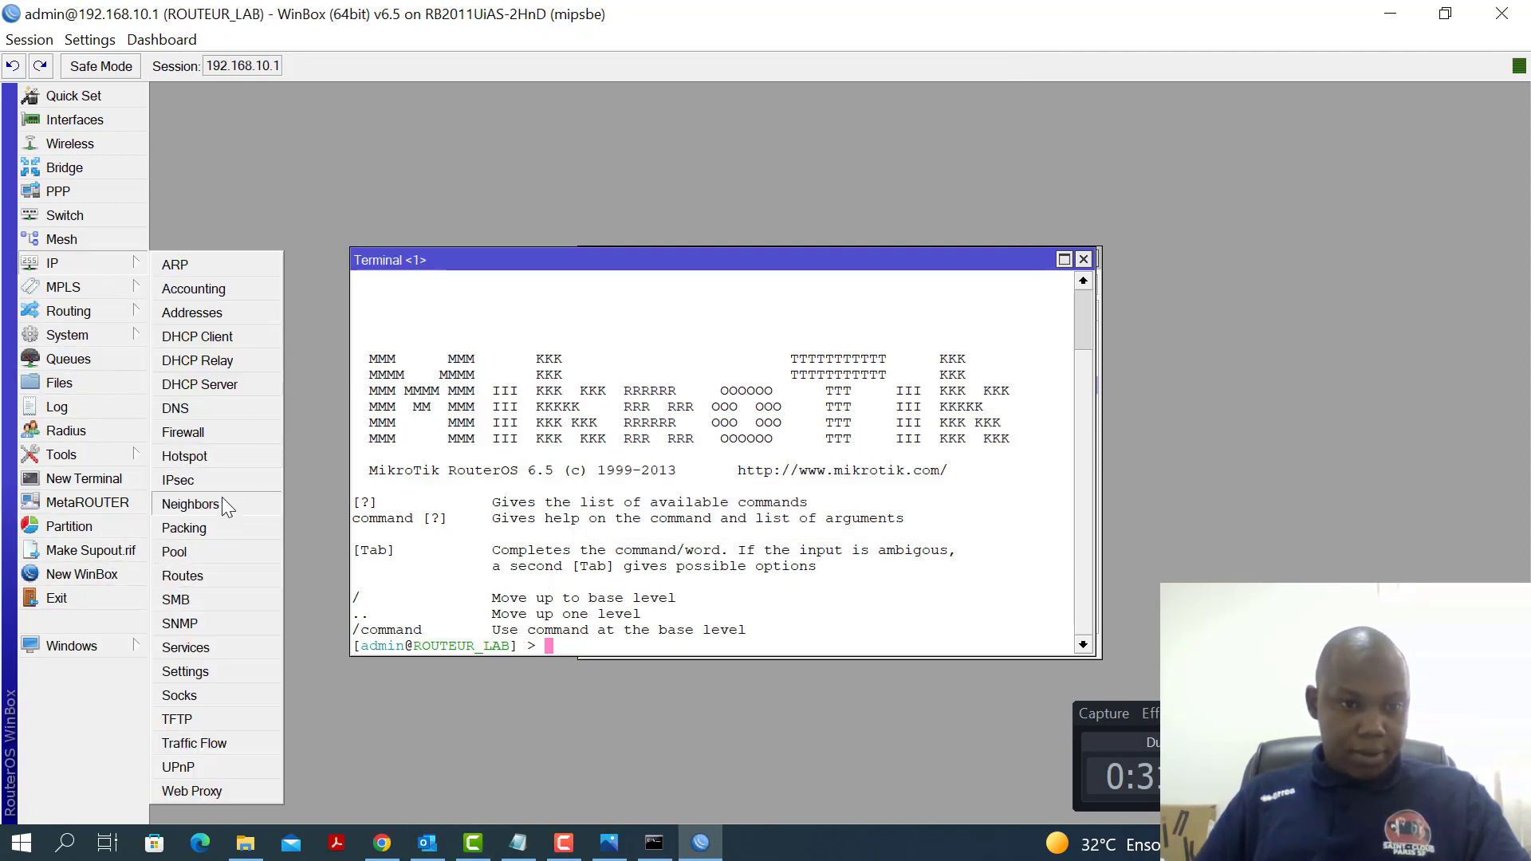
In the IP Service List, disable ssh, ftp and www, then return to the Notepad checklist
click(212, 653)
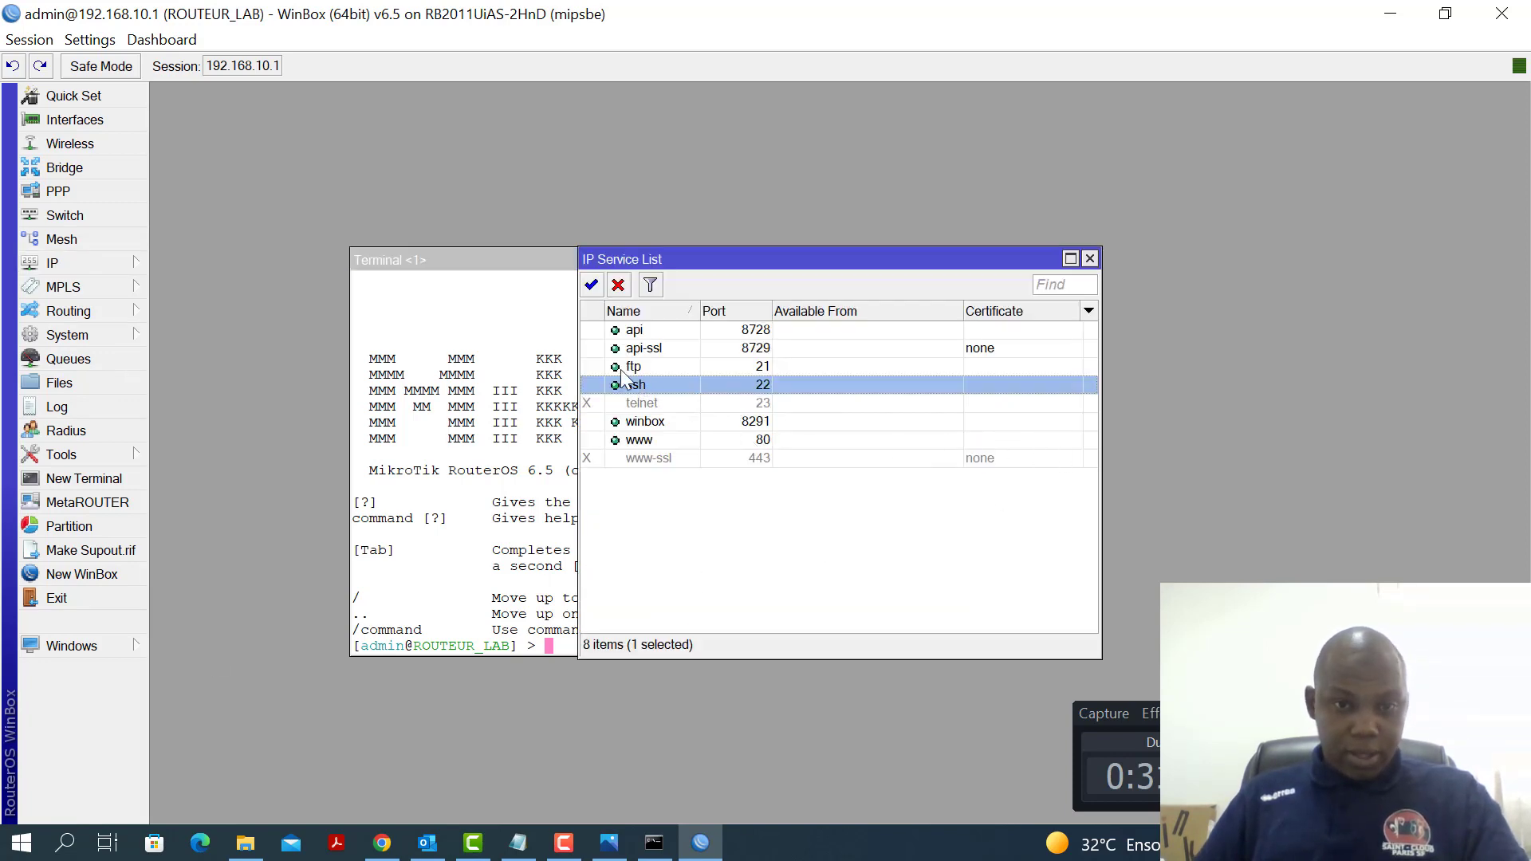
click(618, 285)
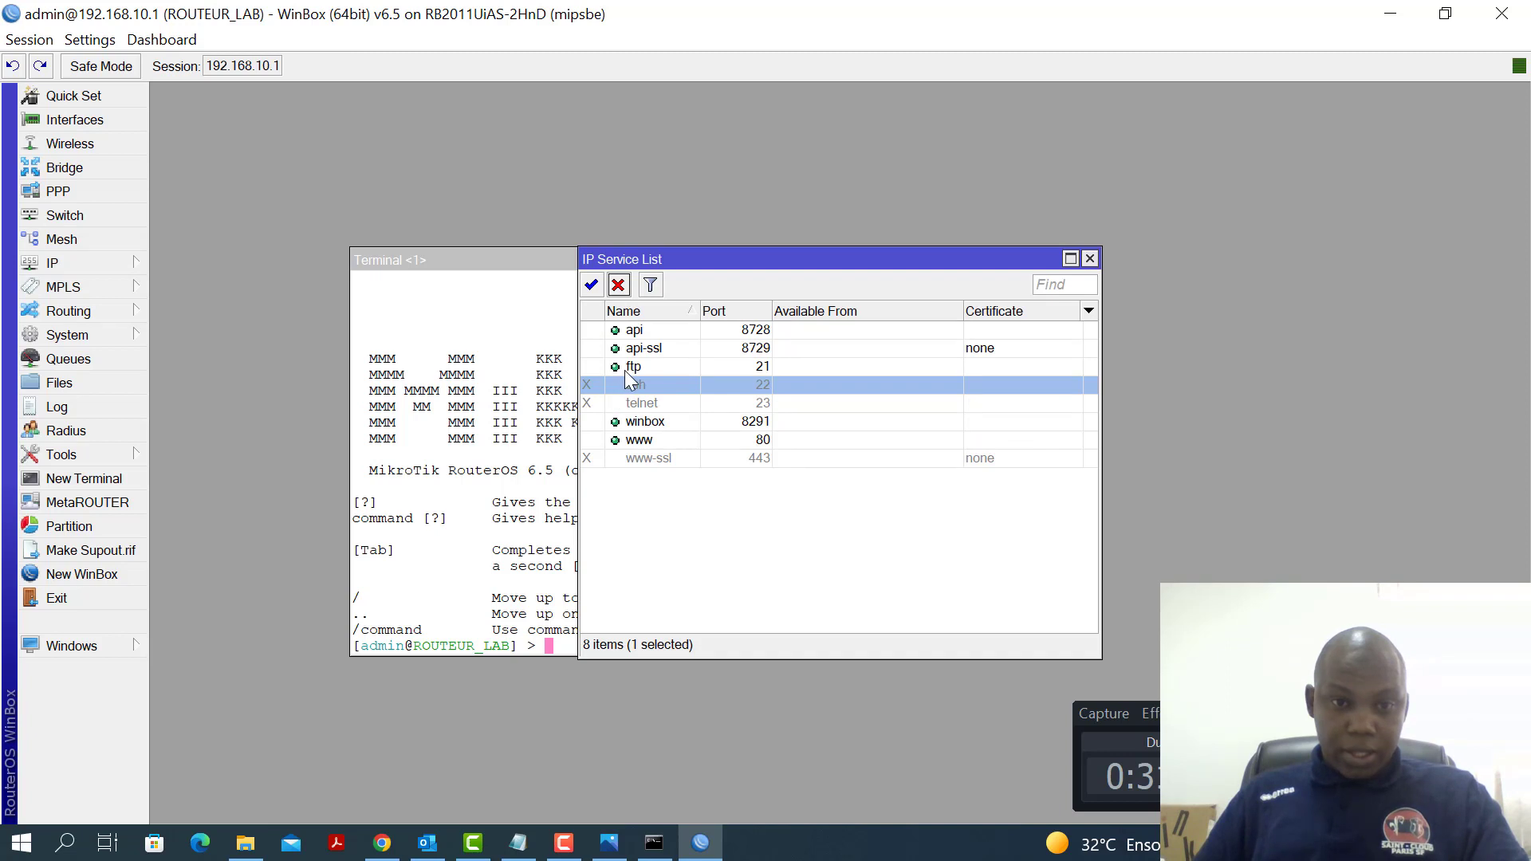
click(631, 369)
click(619, 287)
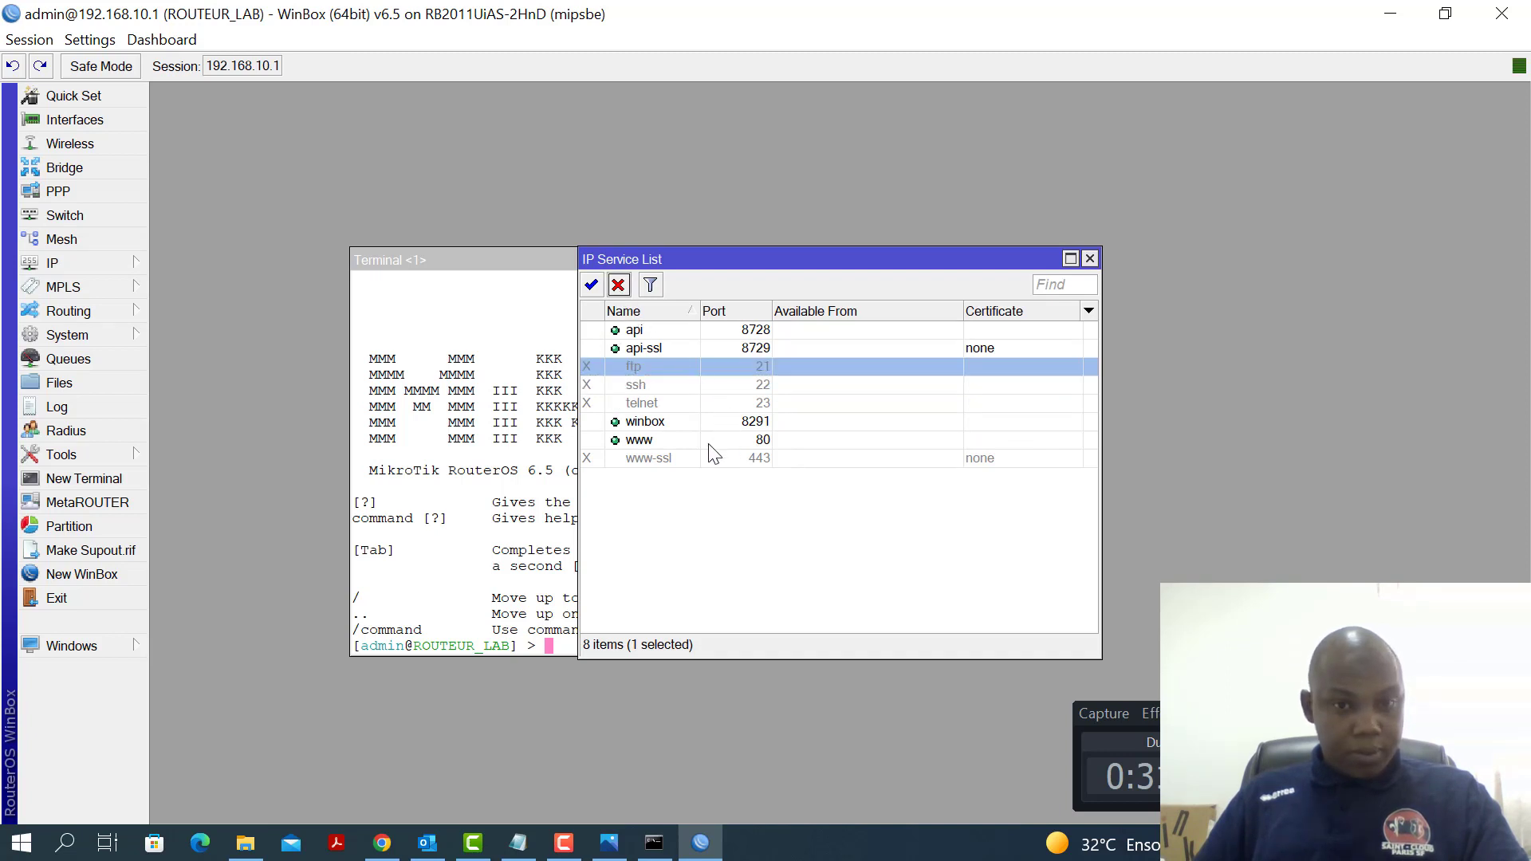
click(650, 442)
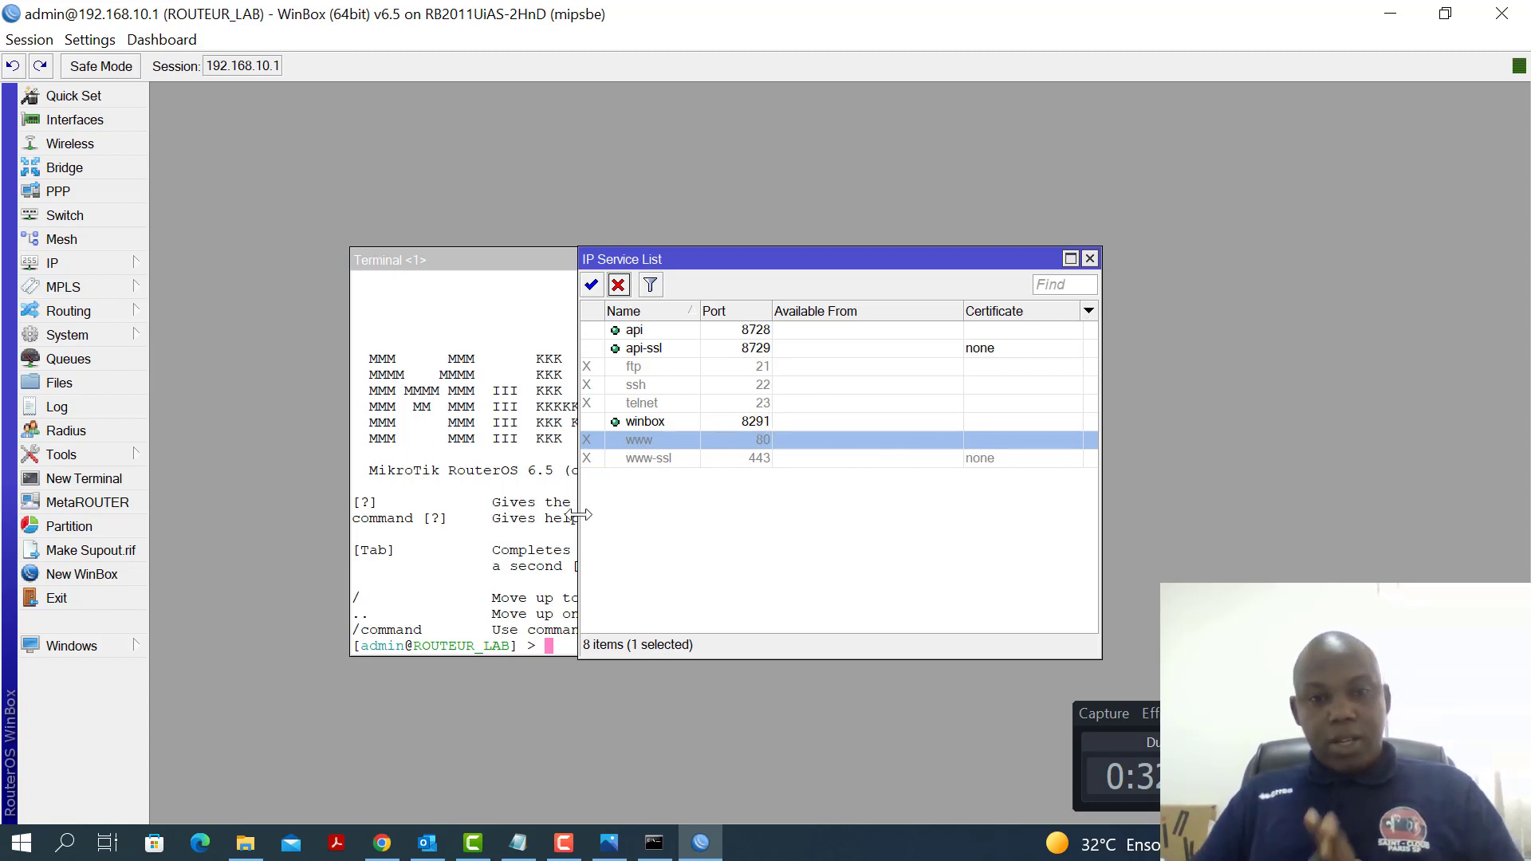
click(518, 843)
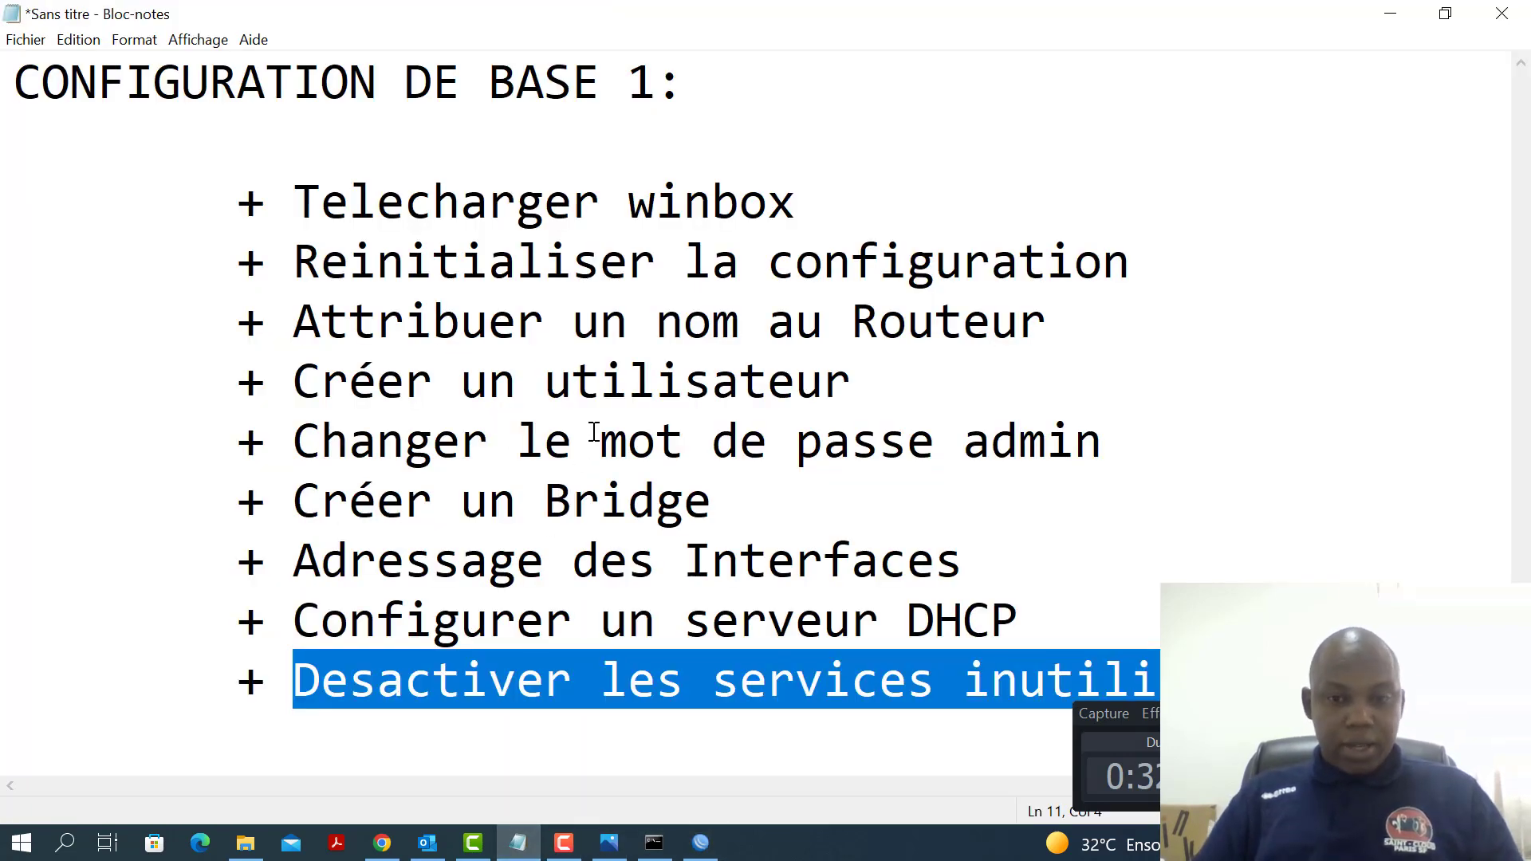